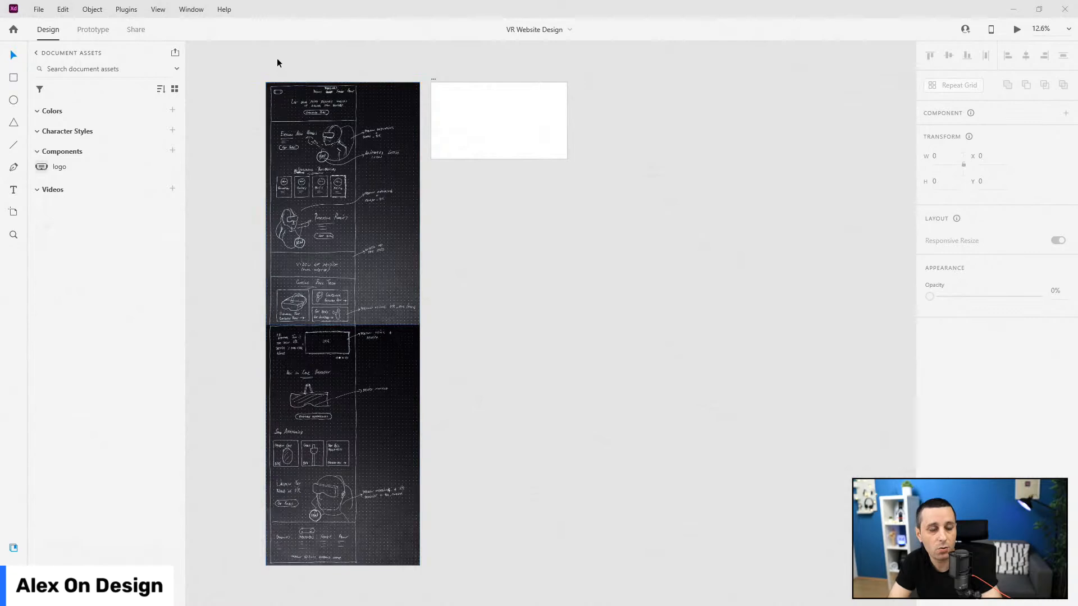
Step: Examine the hand-drawn website sketch section by section, from the header down to the footer and back to the header
scroll(275, 56, up, 4)
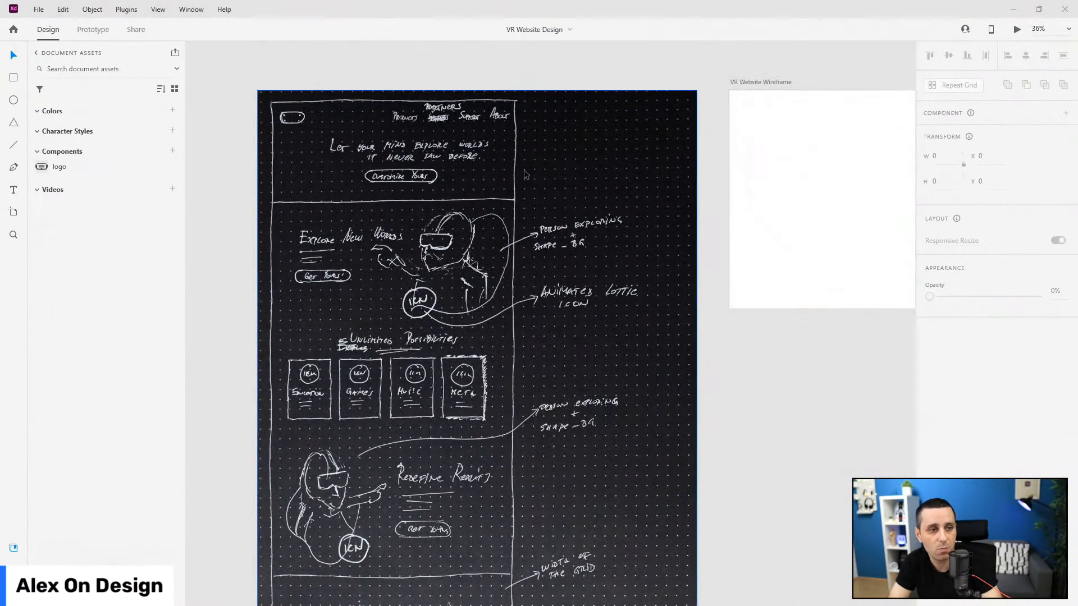
scroll(386, 200, down, 3)
scroll(392, 224, down, 20)
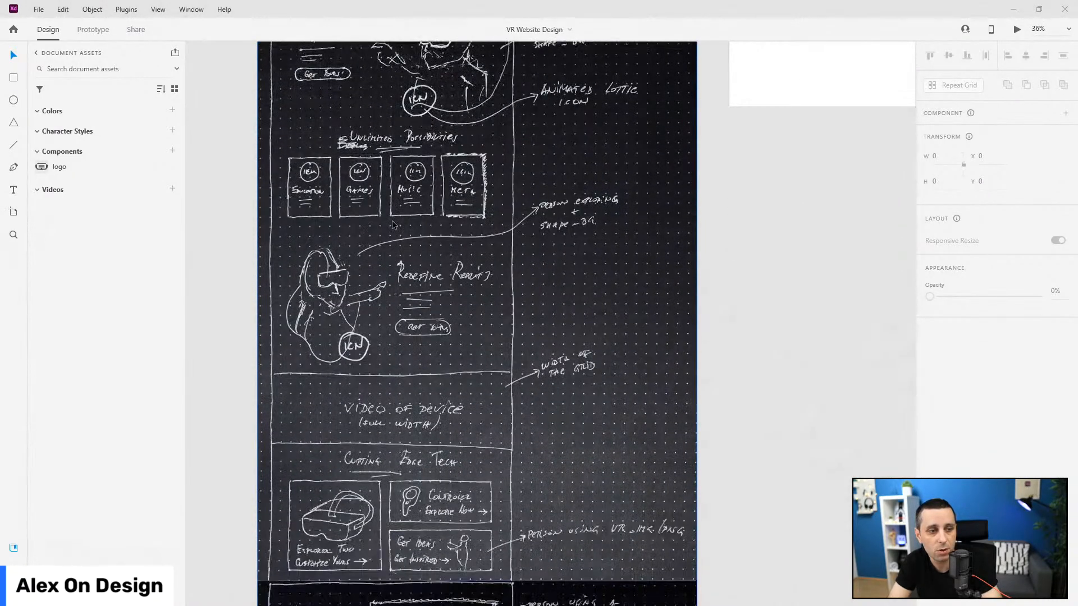
scroll(391, 226, down, 5)
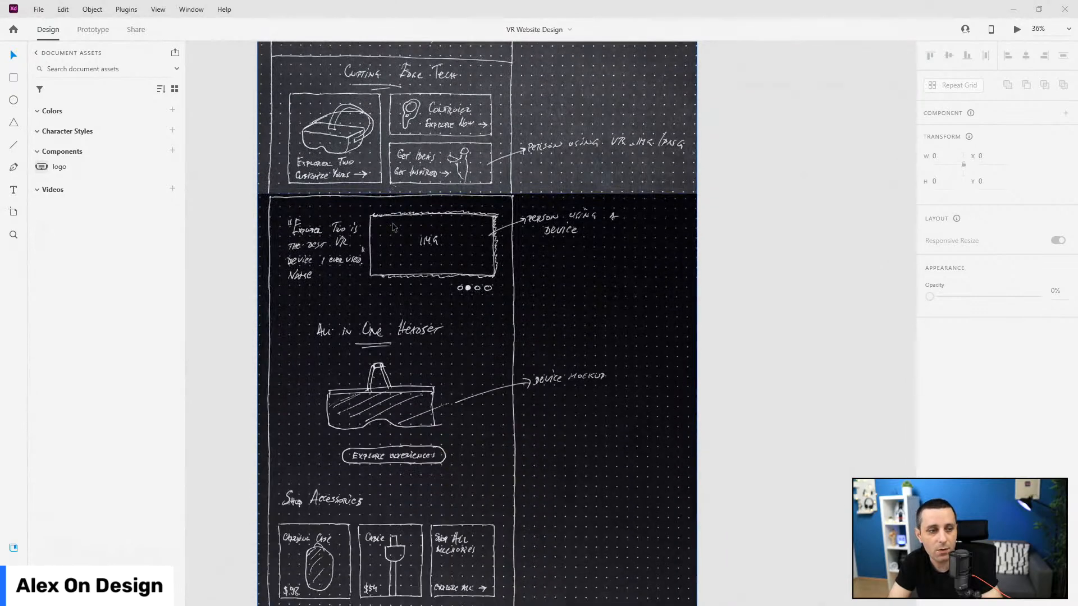
scroll(370, 219, down, 12)
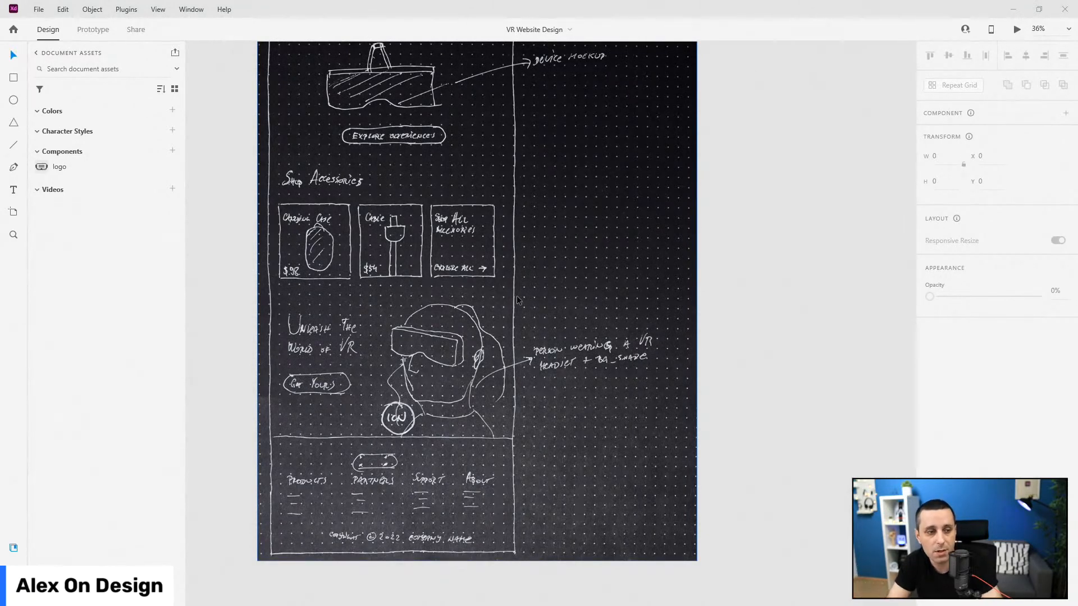
scroll(568, 360, up, 9)
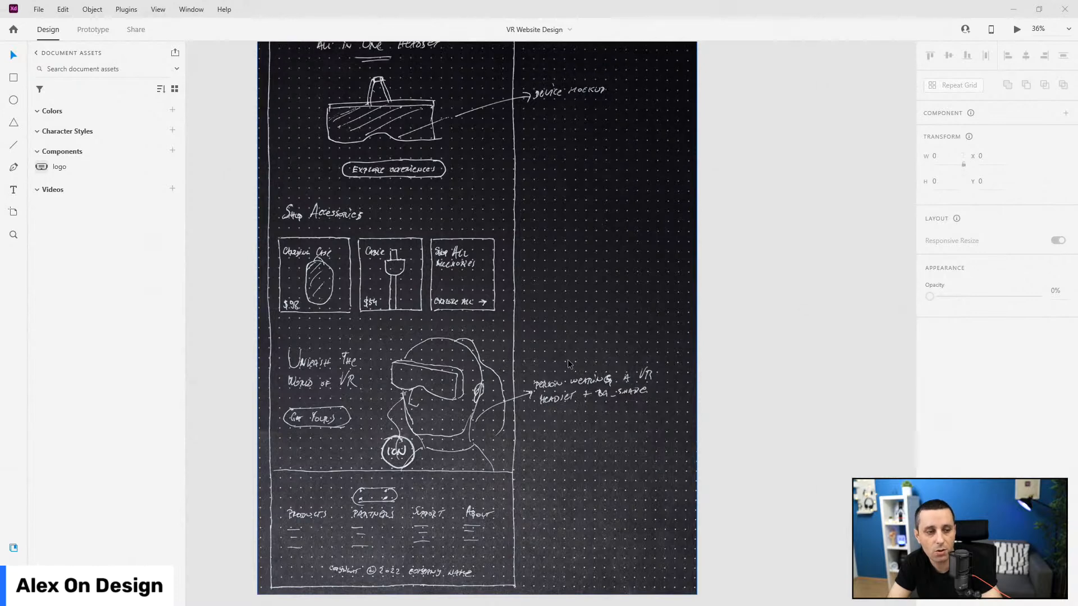
scroll(567, 363, up, 12)
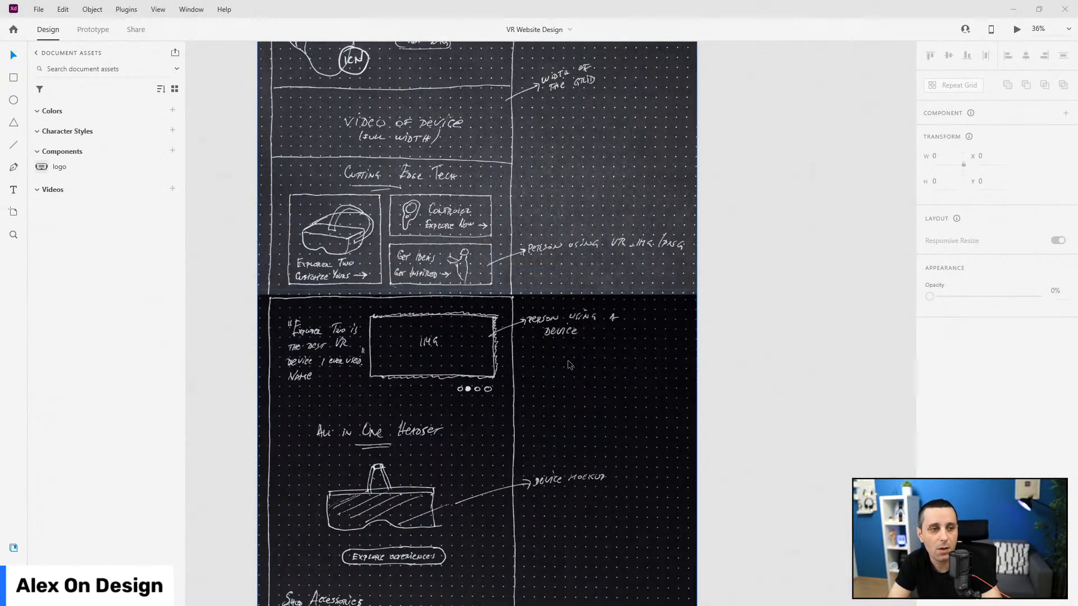
scroll(568, 364, up, 15)
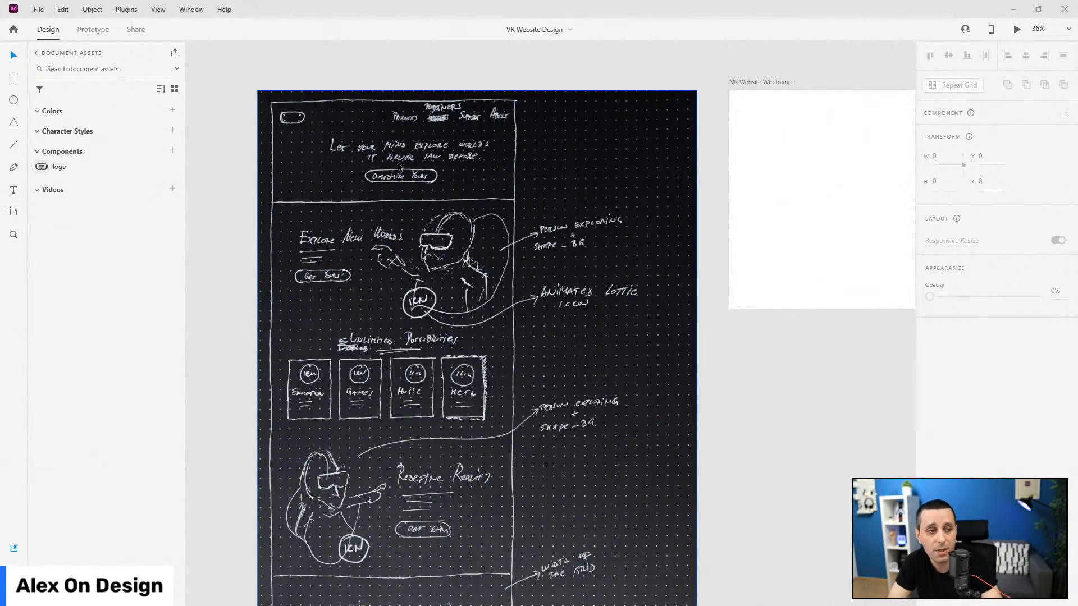
Step: Place an instance of the logo component in the upper-left area of the VR Website Wireframe artboard
click(763, 82)
scroll(571, 111, down, 3)
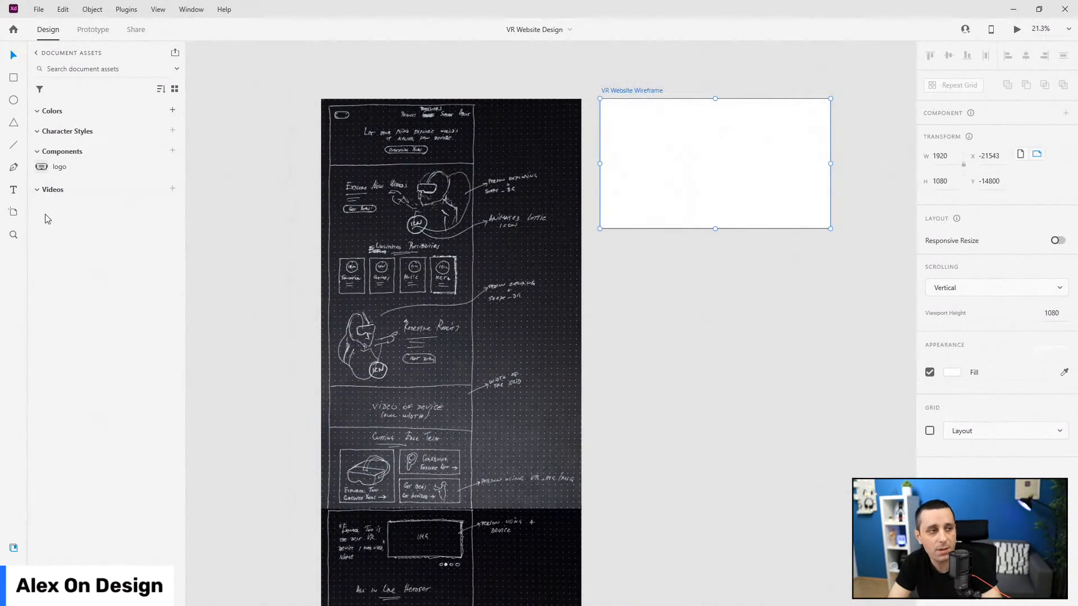
drag(65, 168, 414, 167)
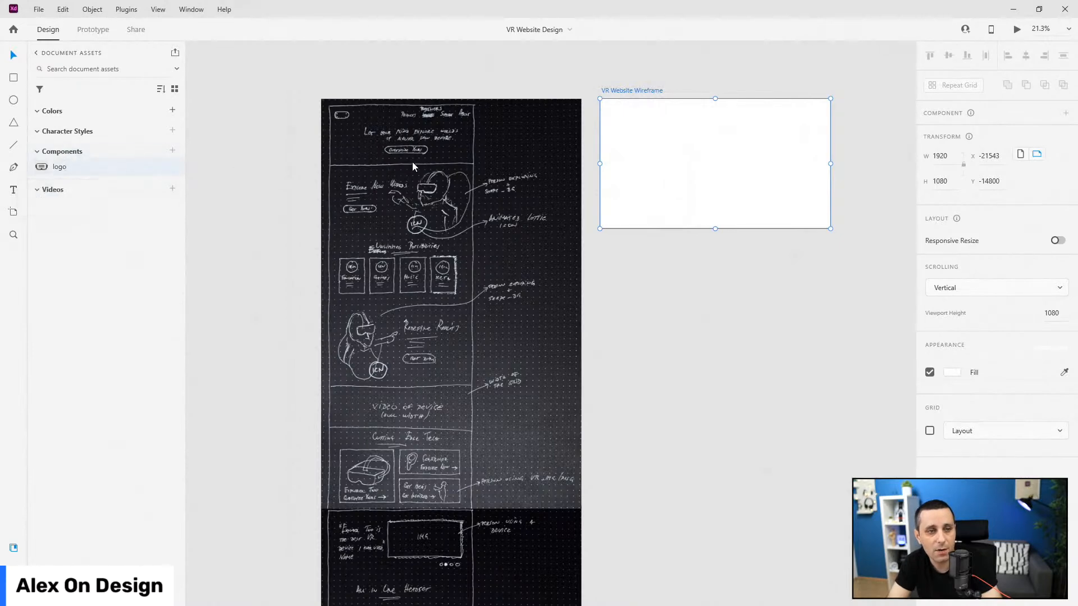
mouse_move(644, 142)
mouse_down()
mouse_move(638, 132)
mouse_move(650, 131)
mouse_up()
scroll(641, 110, up, 5)
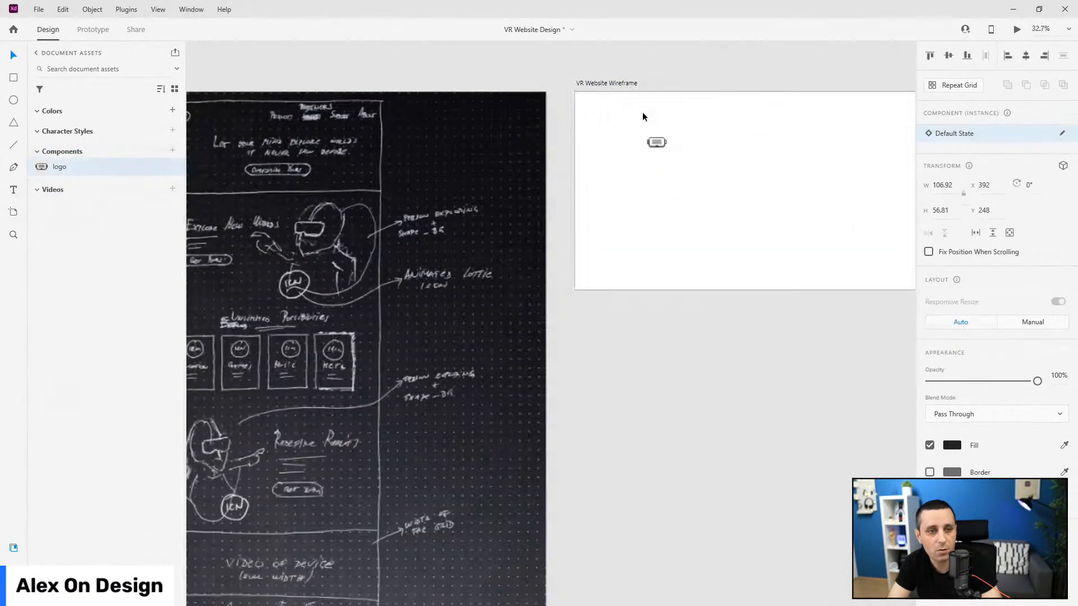
scroll(701, 188, up, 3)
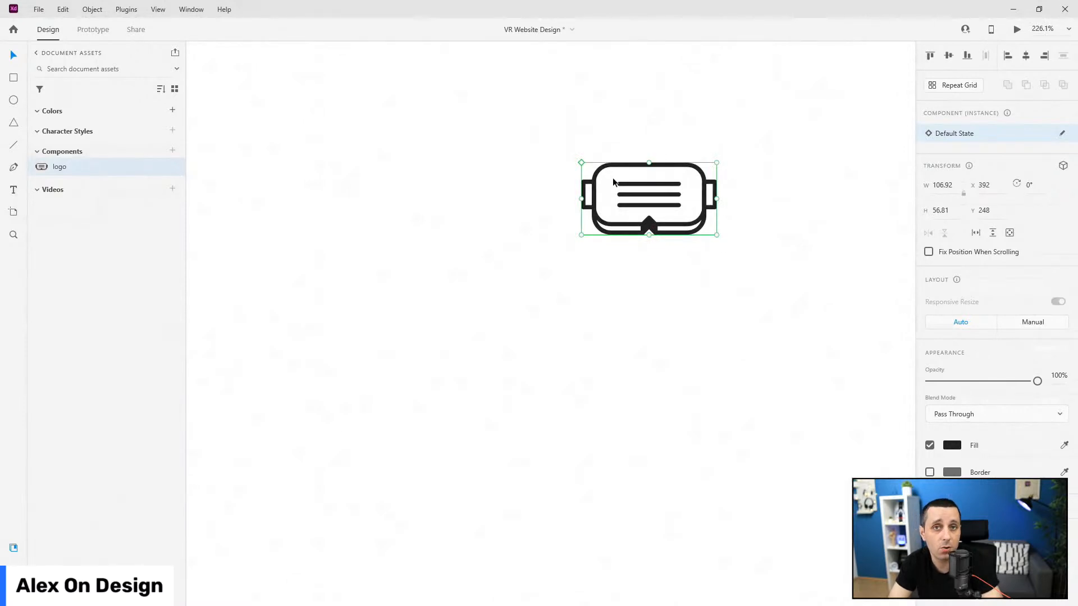
key(ctrl+0)
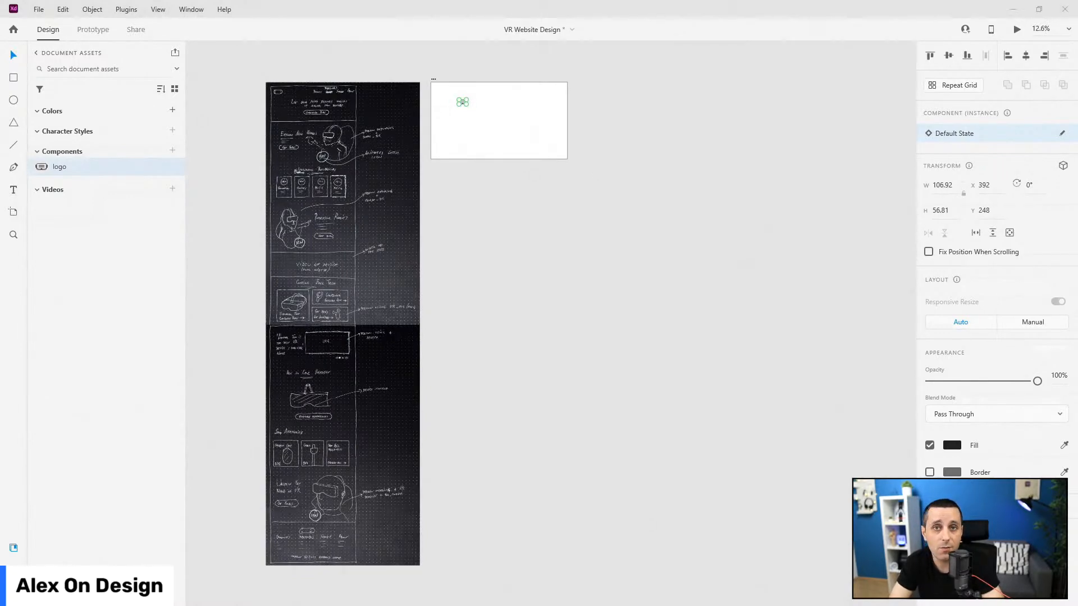
Step: Switch to the browser and review the first page of the VR Website collection on Envato Elements, previewing its stock videos
key(alt+Tab)
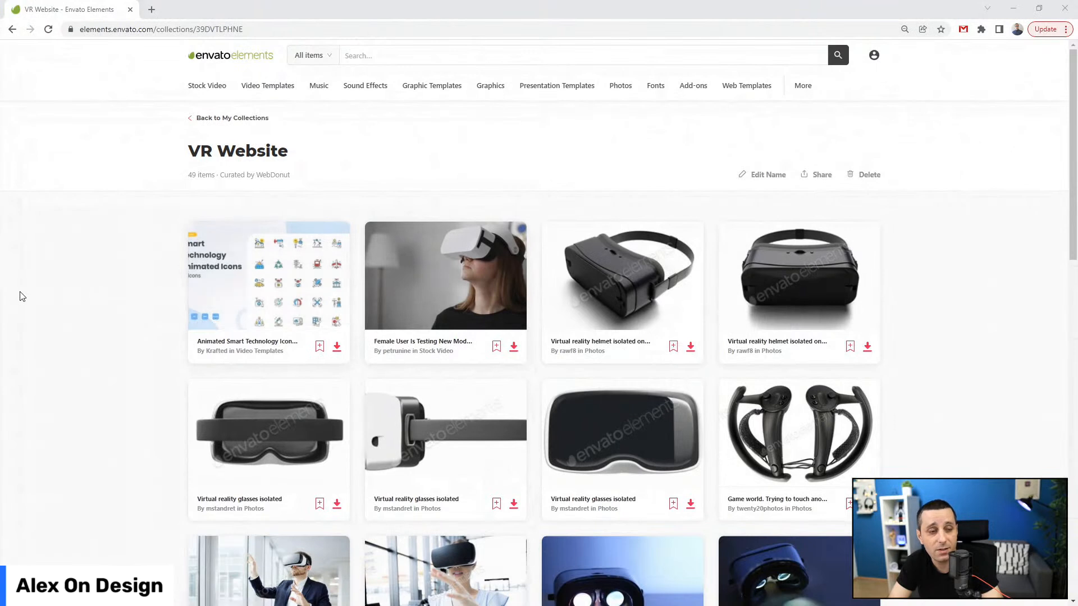
mouse_move(237, 302)
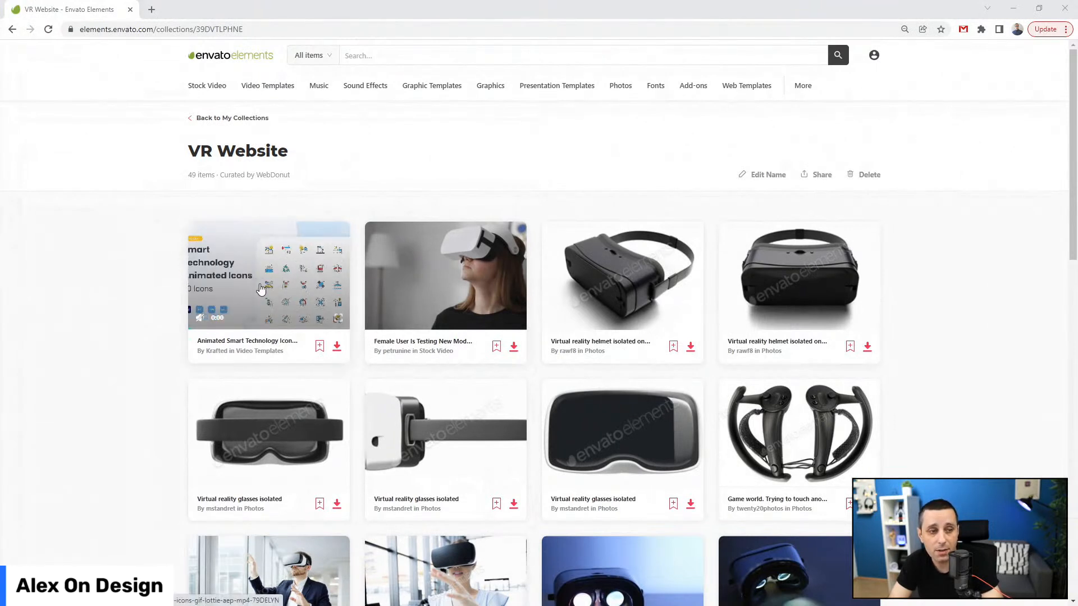
mouse_move(469, 284)
scroll(842, 308, down, 7)
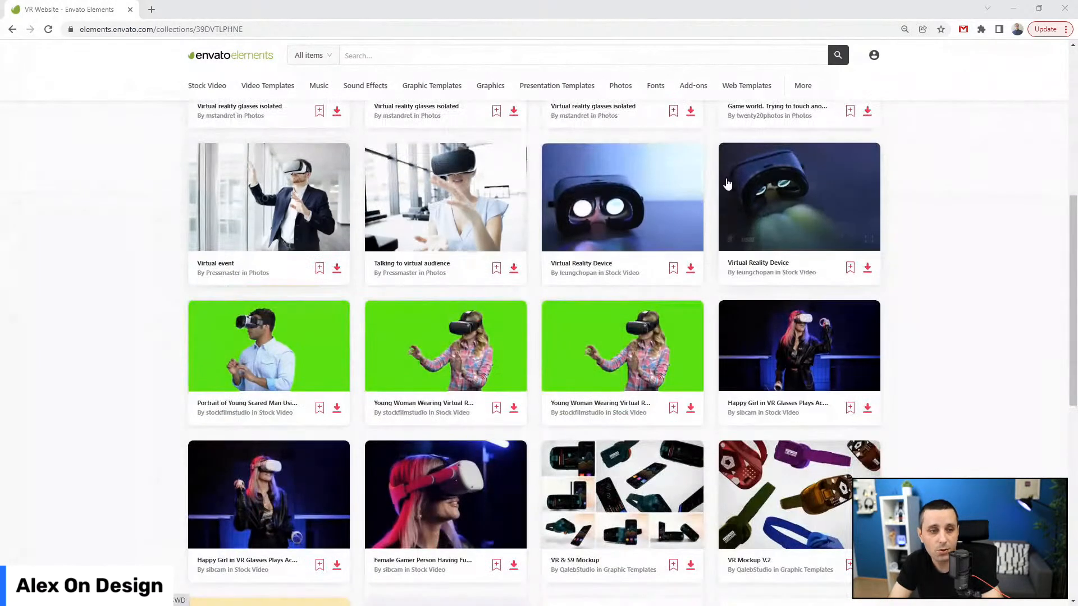
mouse_move(672, 179)
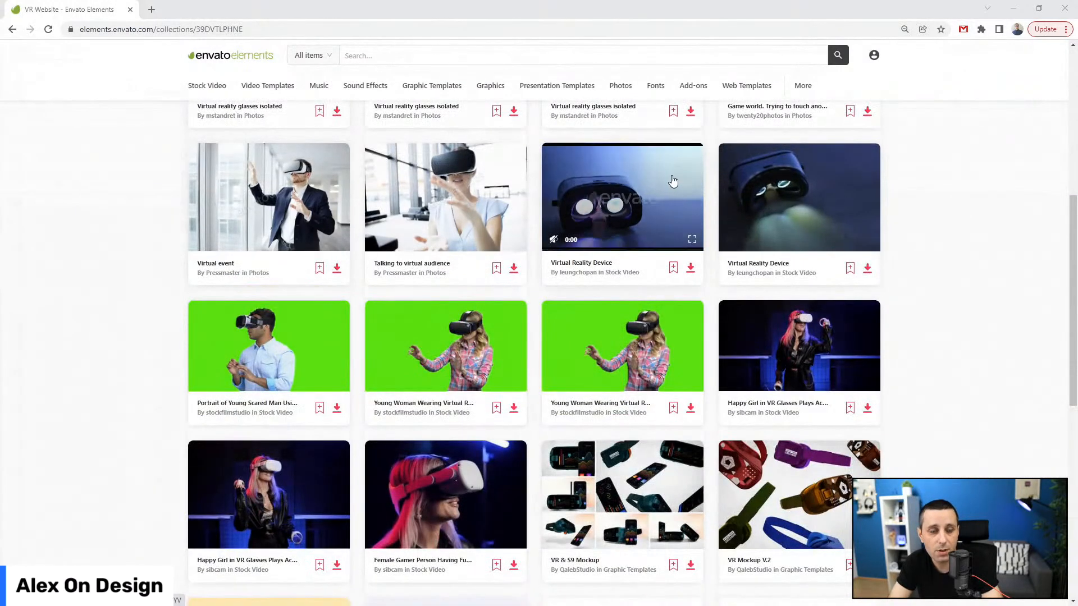
mouse_move(650, 351)
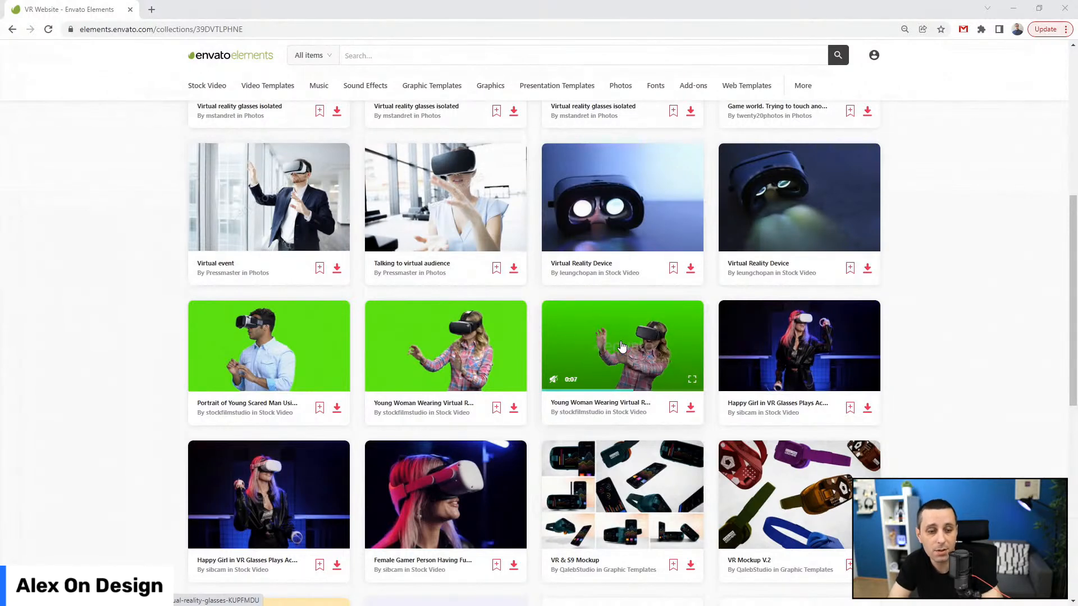
scroll(600, 358, down, 5)
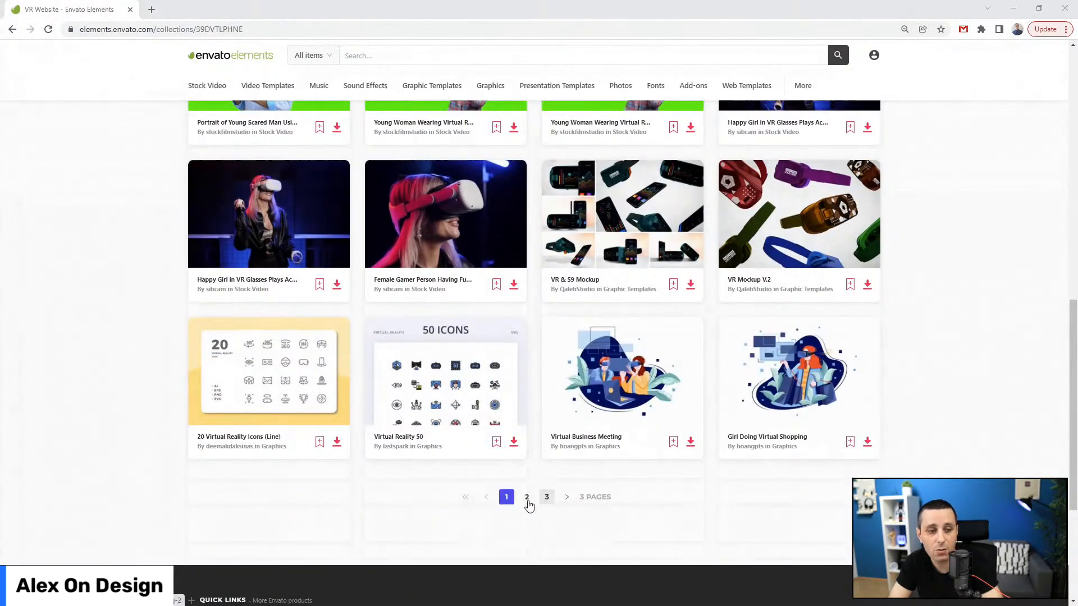
Step: Open page 2 of the VR Website collection and look through its illustrations, headset photos, mockups and clips
click(527, 500)
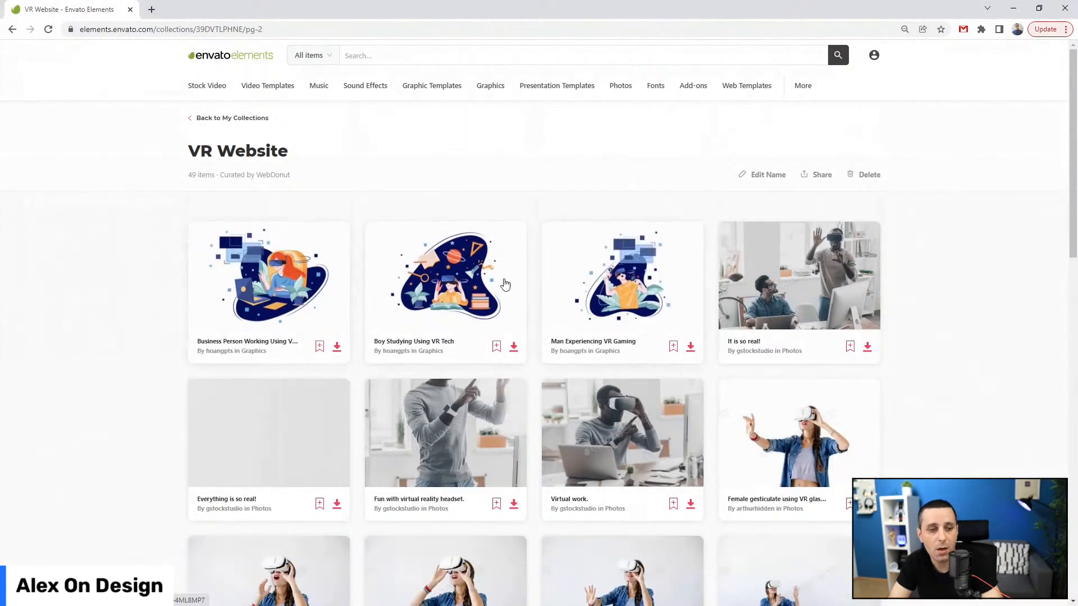
scroll(232, 298, down, 7)
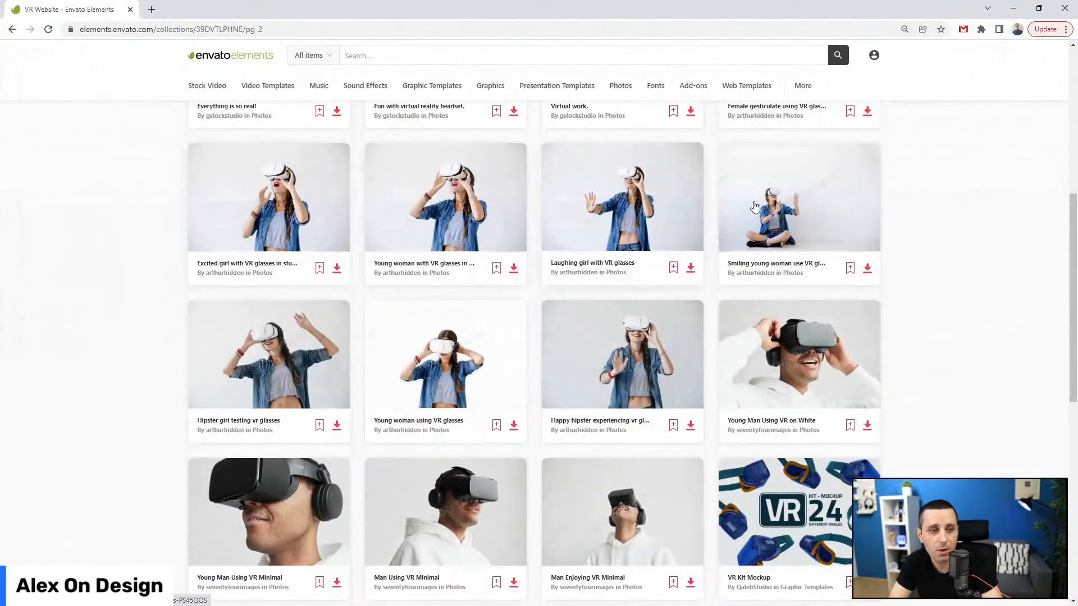
scroll(236, 345, up, 3)
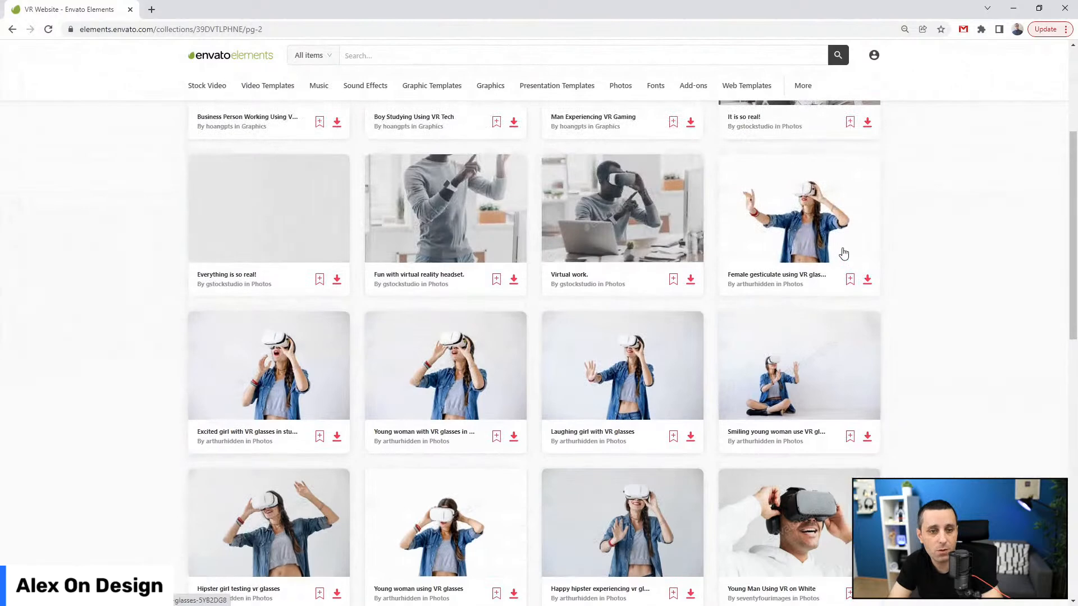
scroll(837, 251, down, 2)
scroll(839, 254, up, 1)
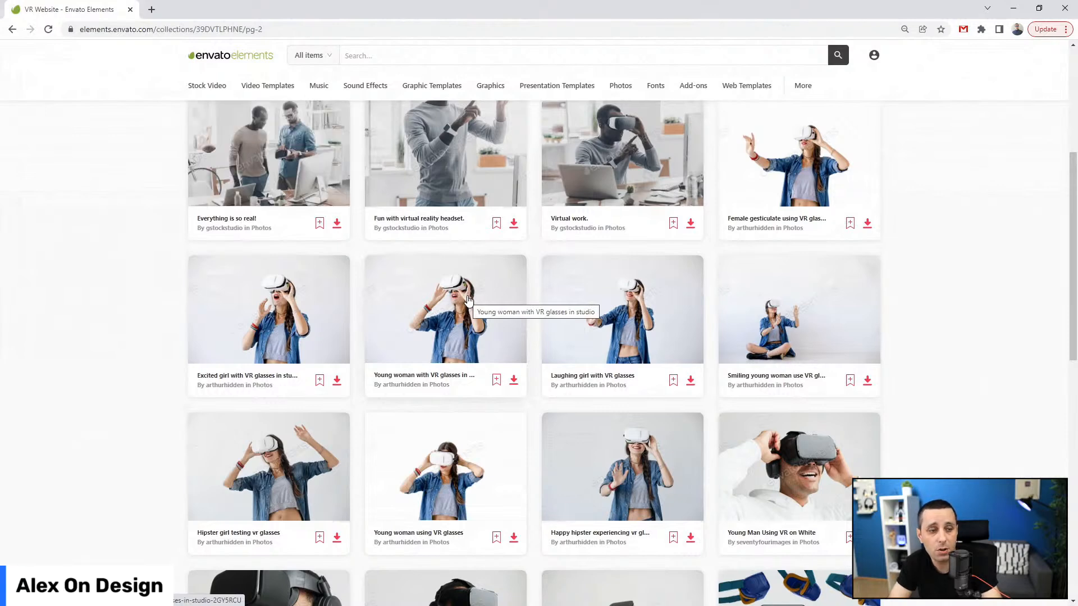
scroll(468, 299, up, 5)
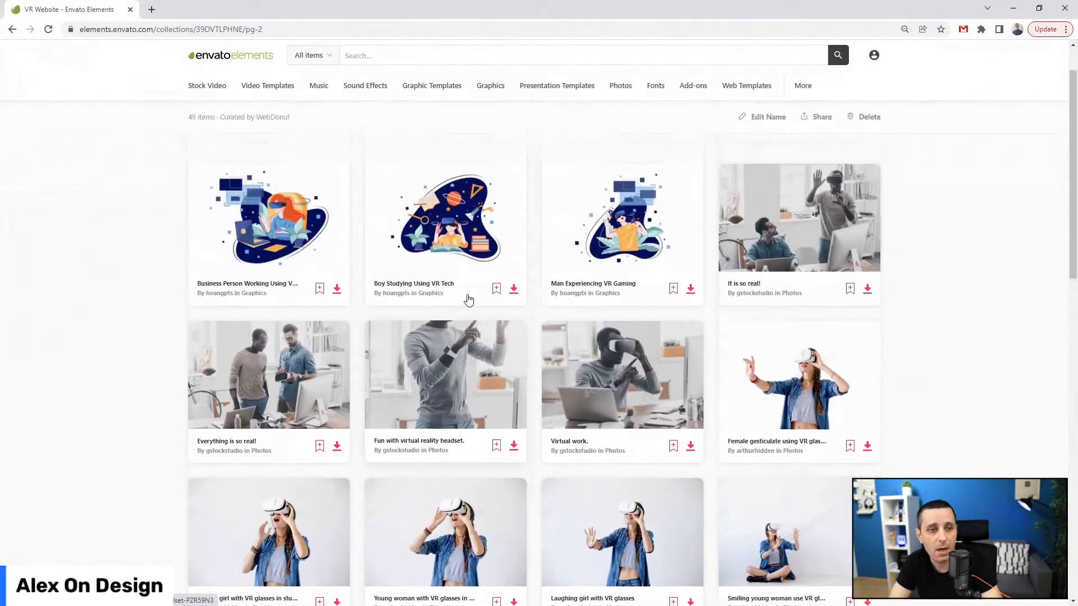
scroll(502, 284, down, 6)
scroll(501, 283, down, 4)
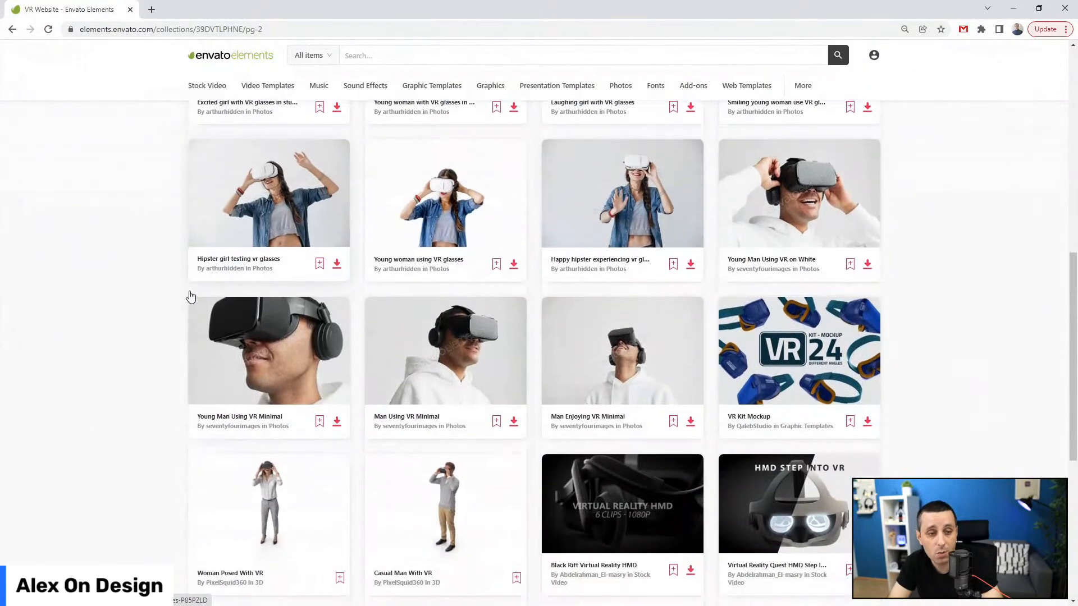
scroll(476, 366, down, 2)
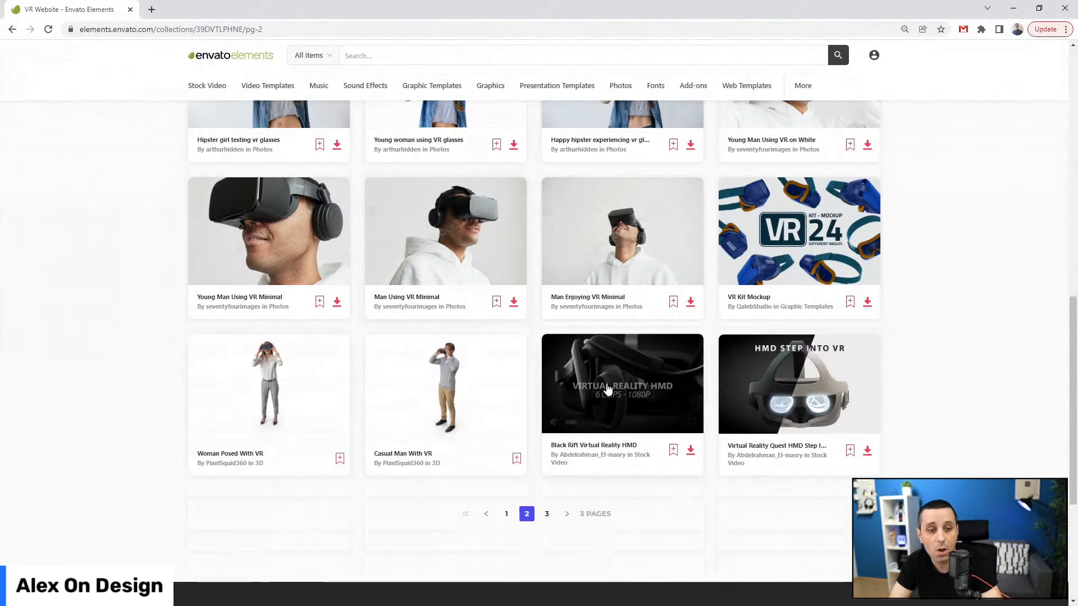
Step: Check page 3 of the VR Website collection and return to page 1 to look over its items again
click(548, 516)
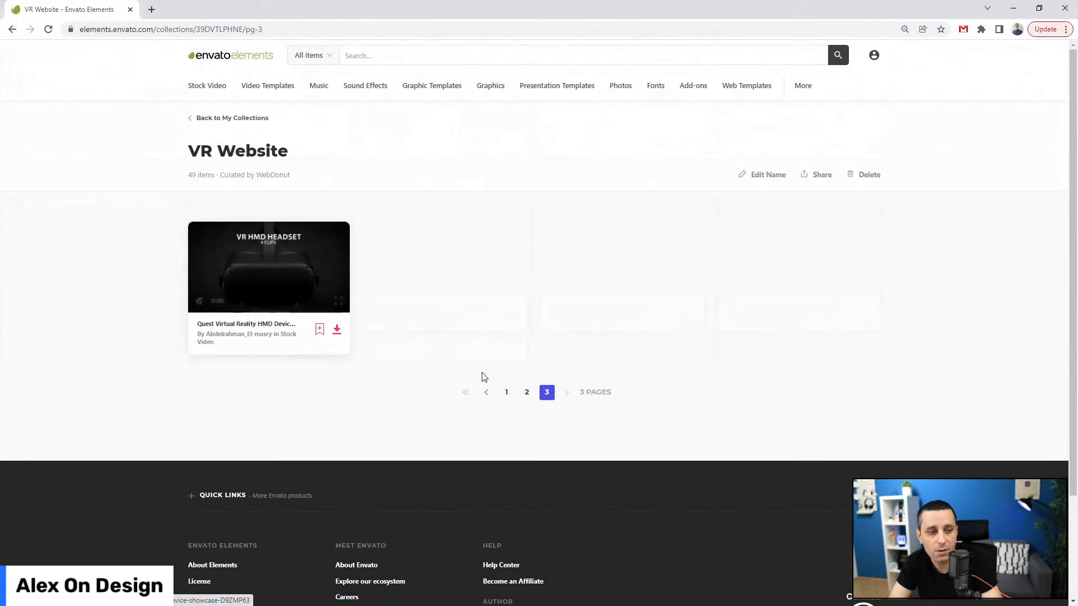
click(504, 396)
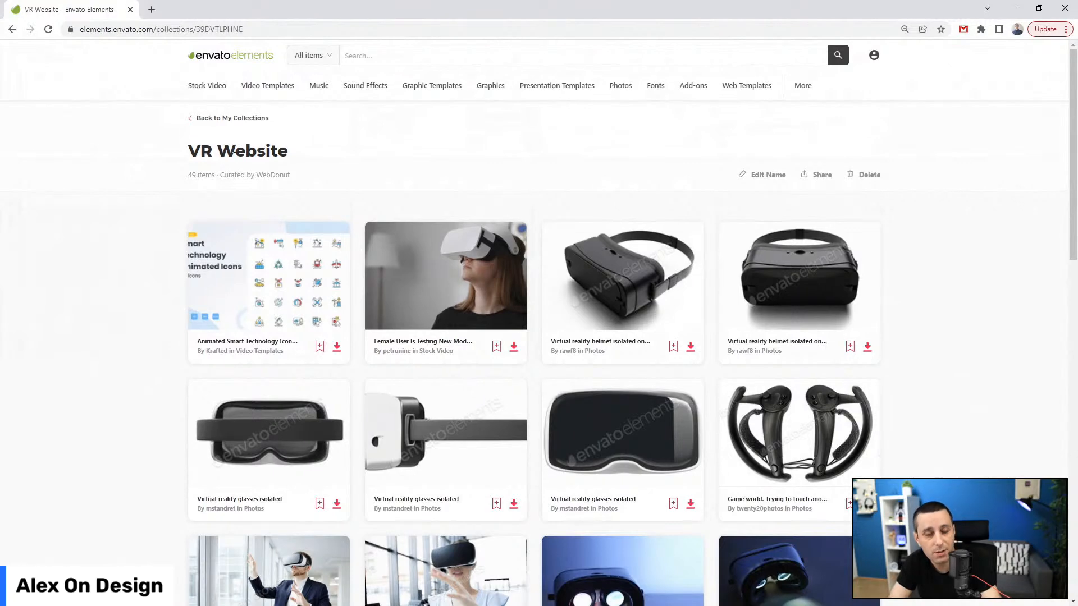
scroll(123, 222, down, 12)
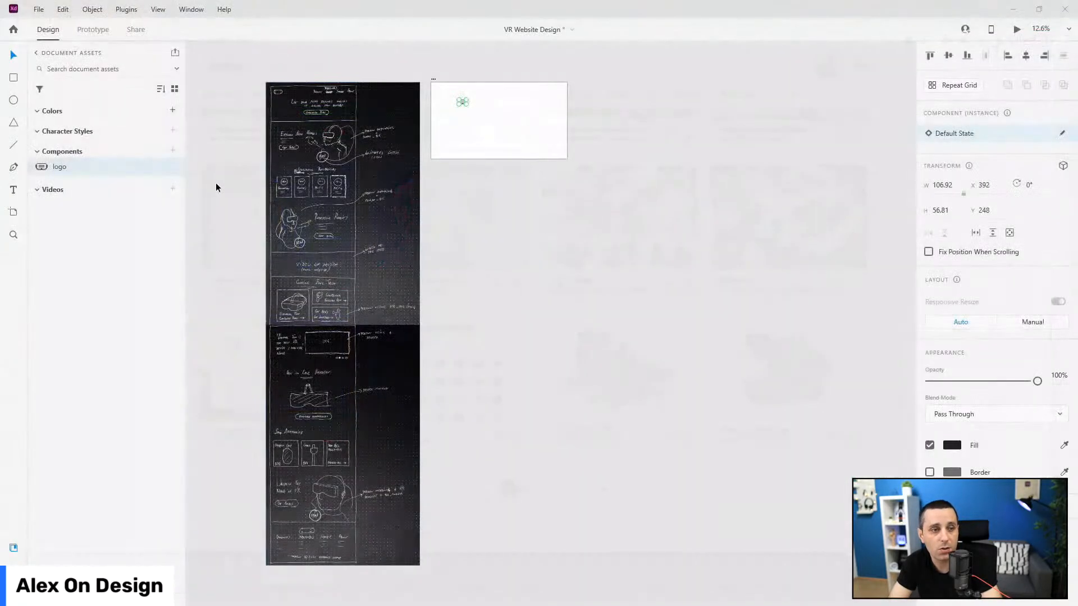
Step: Turn on the layout grid for the VR Website Wireframe artboard and set its gutter width to 60
scroll(415, 70, up, 8)
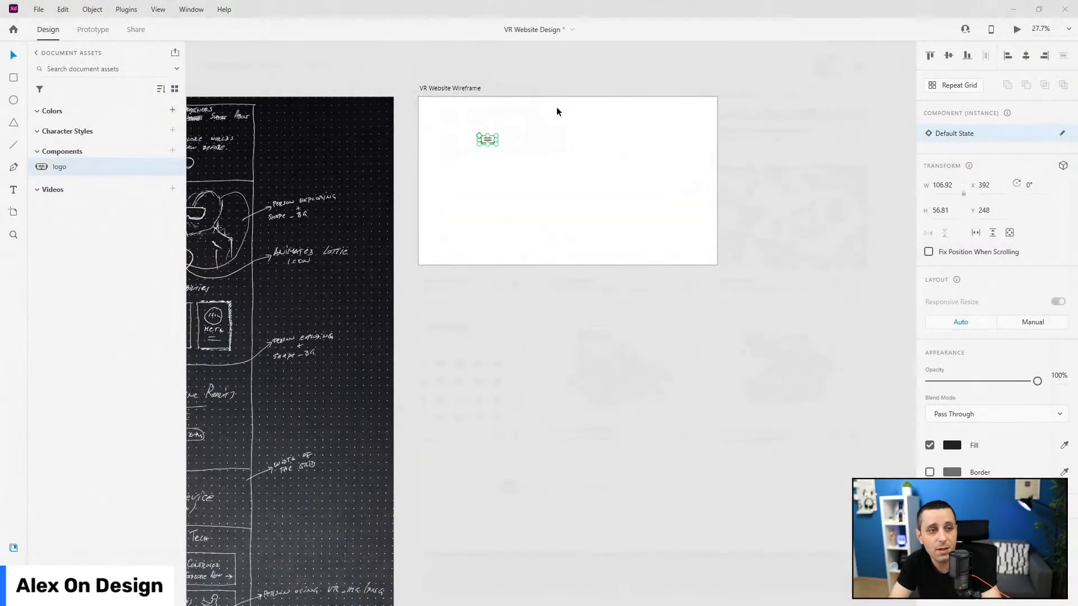
click(418, 70)
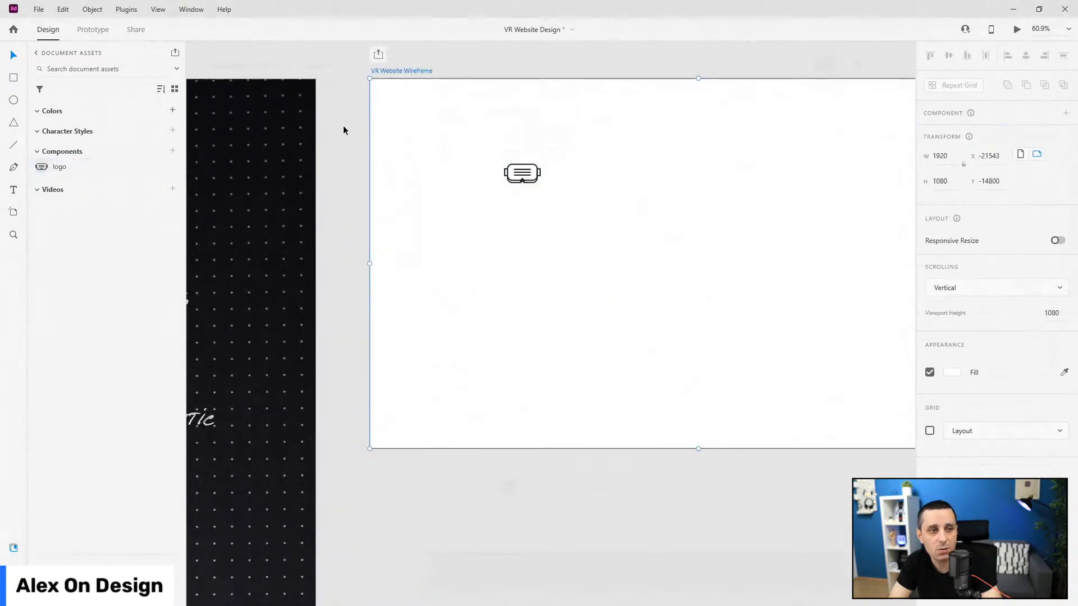
scroll(338, 128, down, 3)
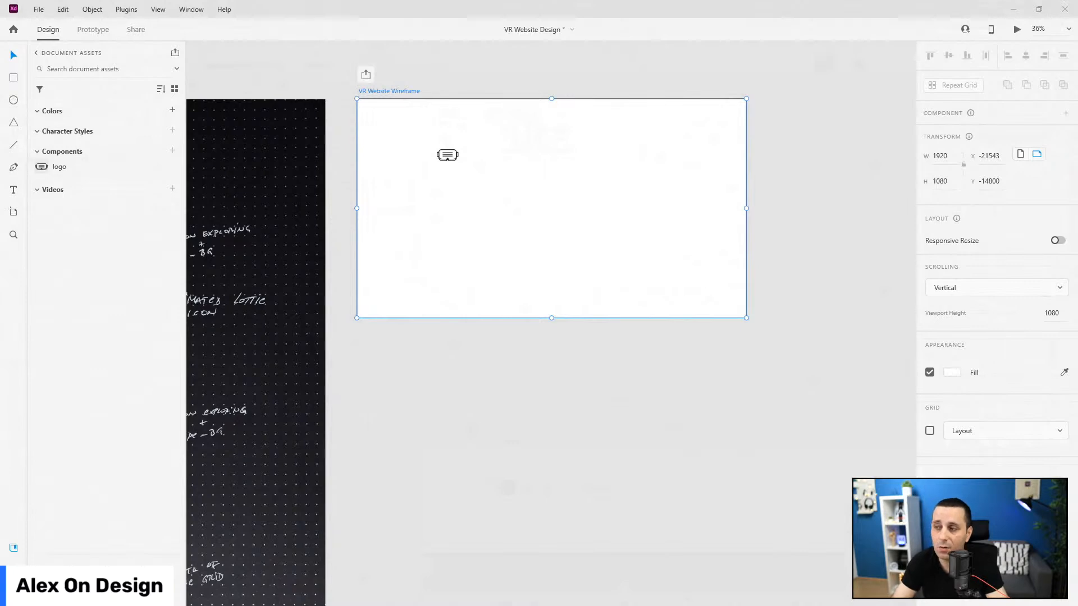
click(929, 431)
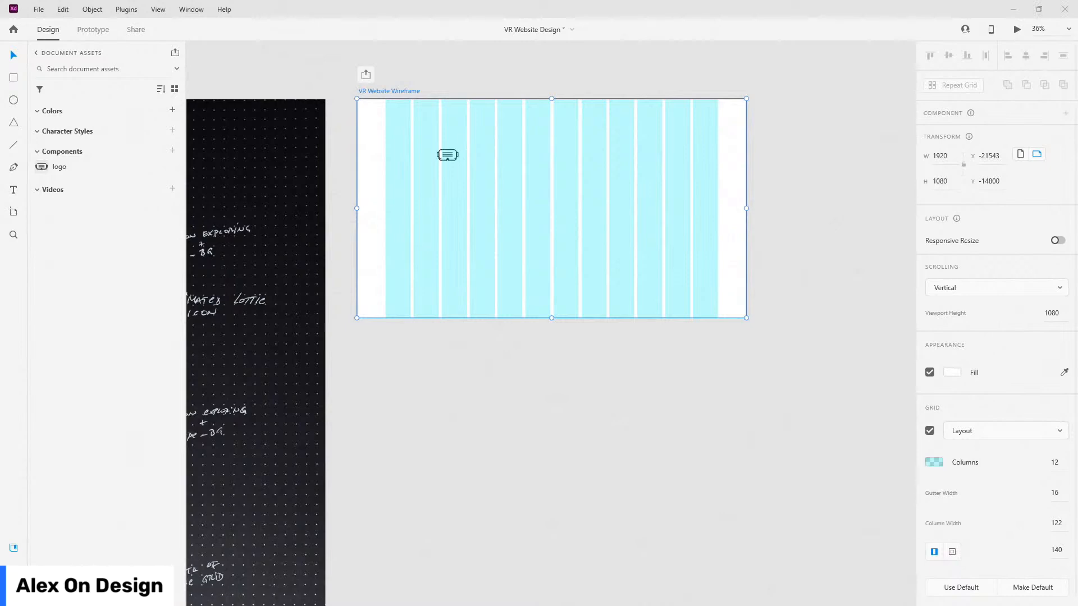
click(1058, 492)
text(60)
key(Return)
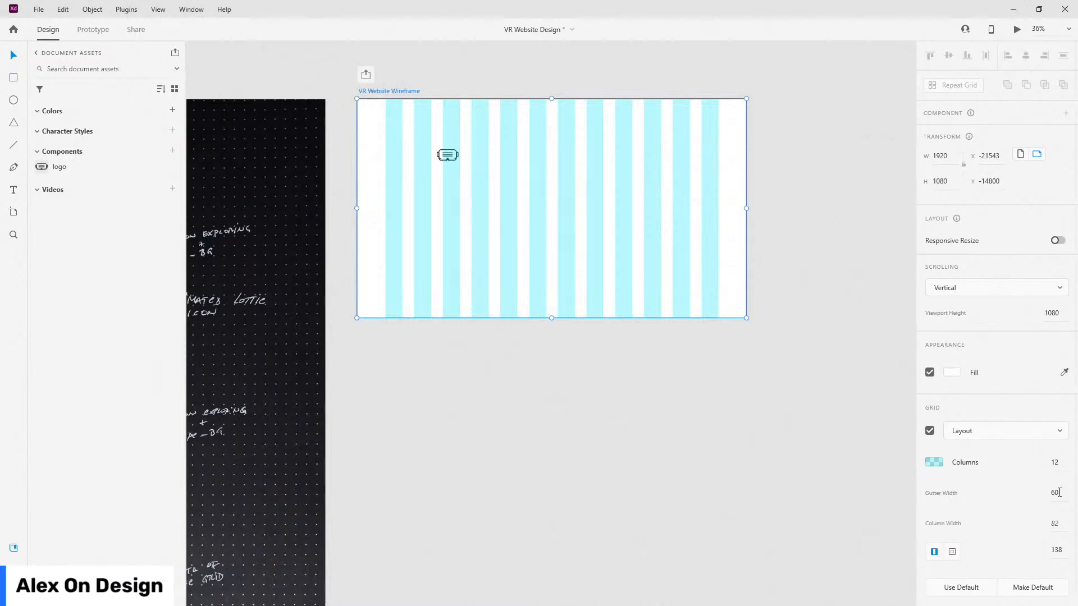
Step: Lower the opacity of the layout grid's column colour to 2%
click(929, 464)
drag(896, 463, 897, 479)
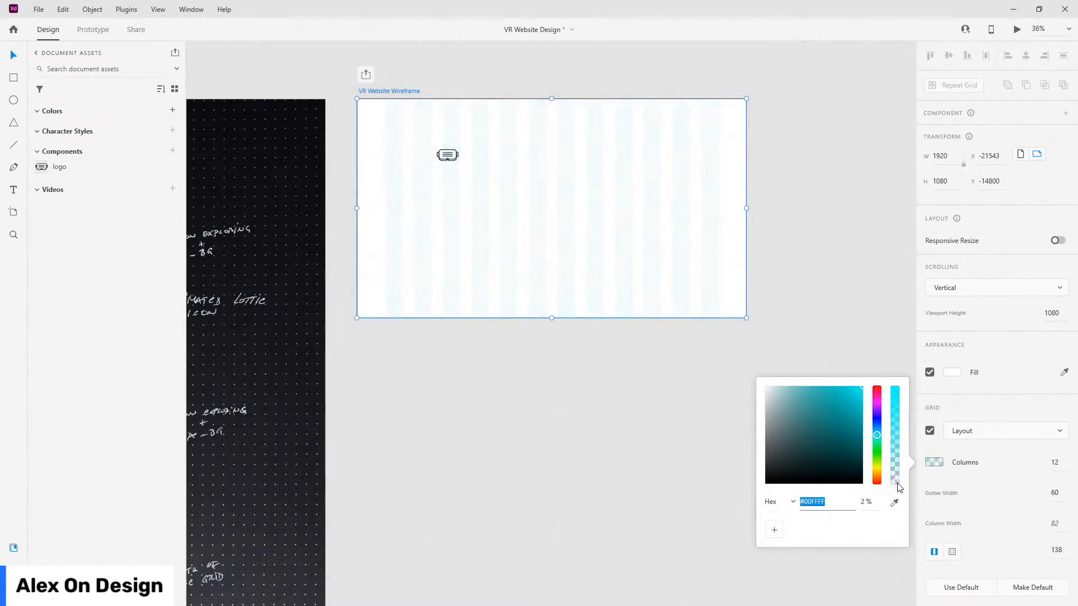
click(455, 157)
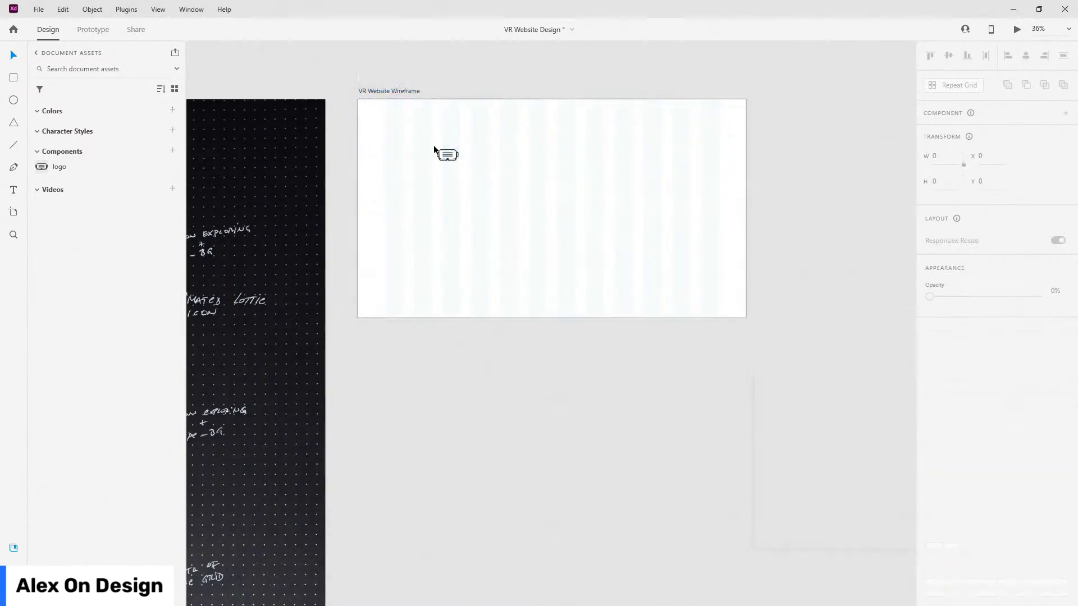
Step: Move the logo to the artboard's upper-left area, aligned with the first grid column at about X 138, Y 66
scroll(413, 104, up, 5)
drag(533, 243, 385, 140)
scroll(445, 177, down, 3)
Step: Set the opacity of the artboard's layout grid column colour to 5%
click(382, 119)
scroll(943, 472, down, 1)
click(934, 452)
click(864, 492)
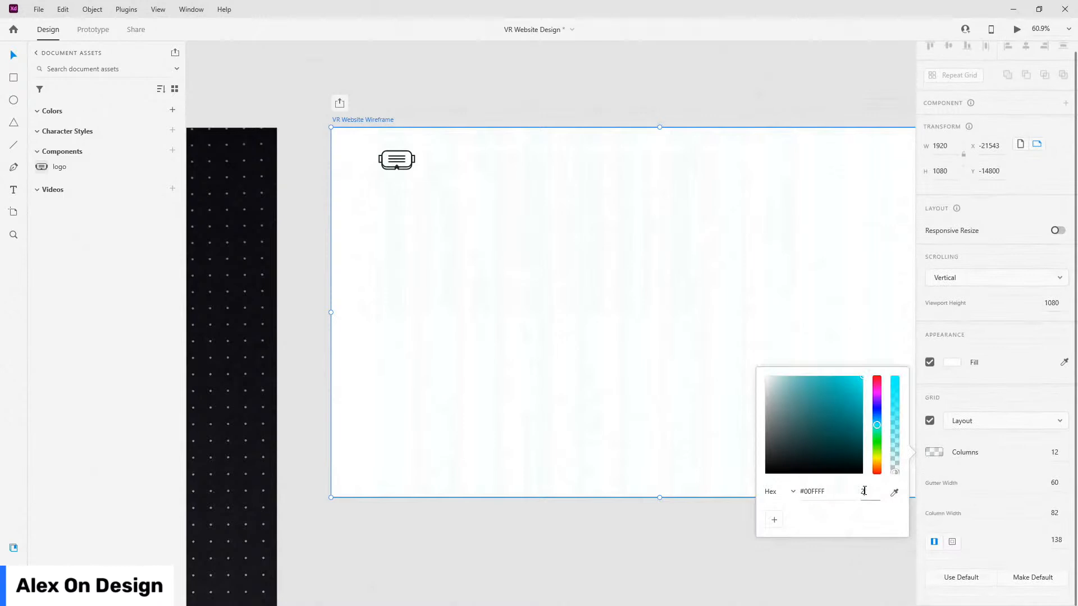
text(5)
key(Return)
scroll(337, 163, down, 4)
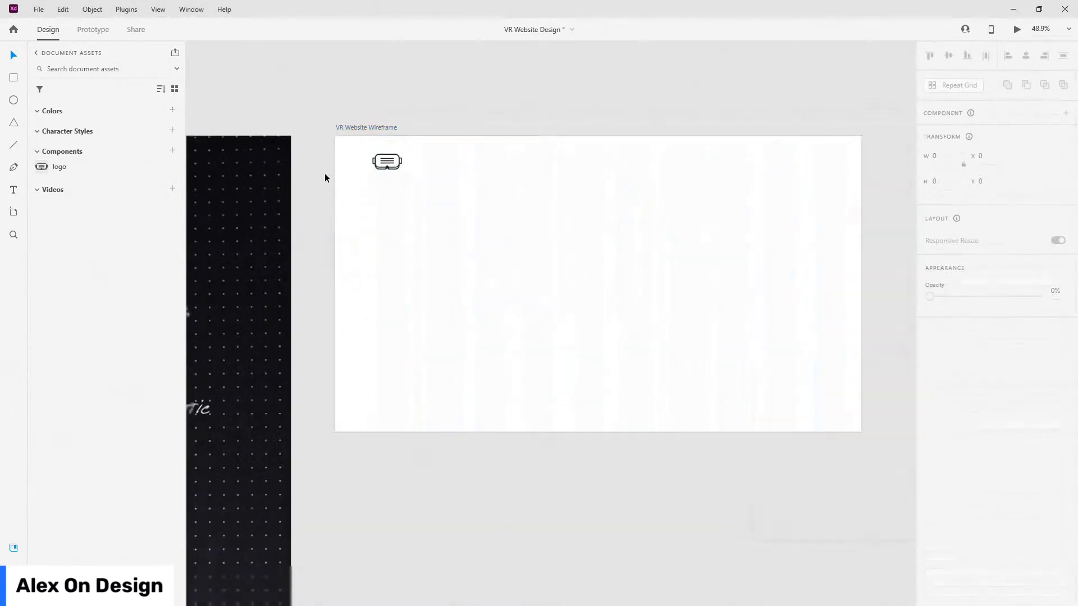
Step: Extend the VR Website Wireframe artboard downward to a height of about 7237, level with the end of the sketch
scroll(426, 225, down, 5)
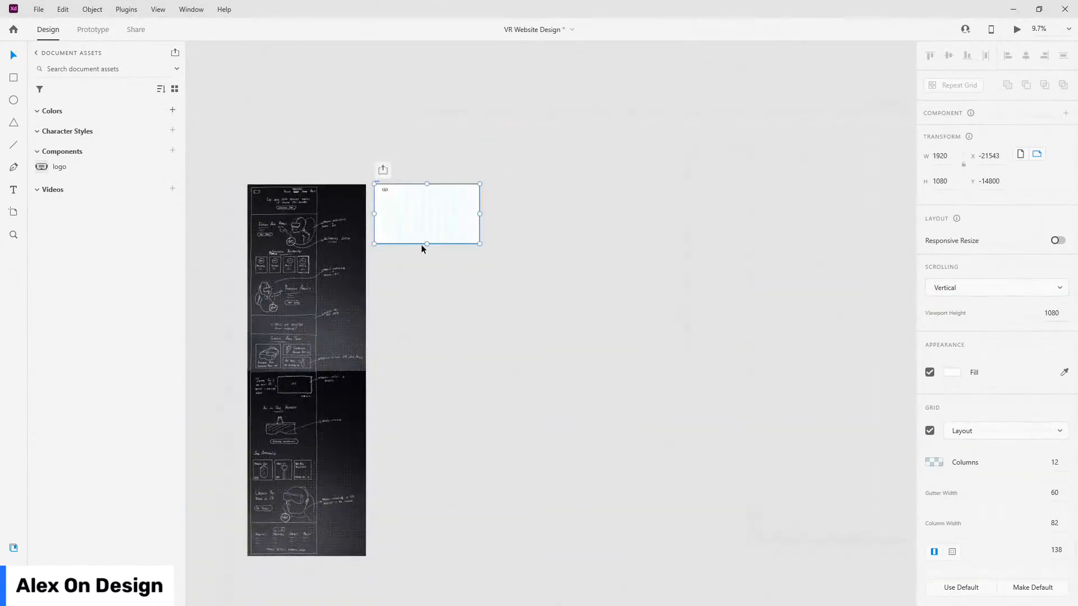
drag(427, 244, 424, 578)
scroll(382, 162, up, 5)
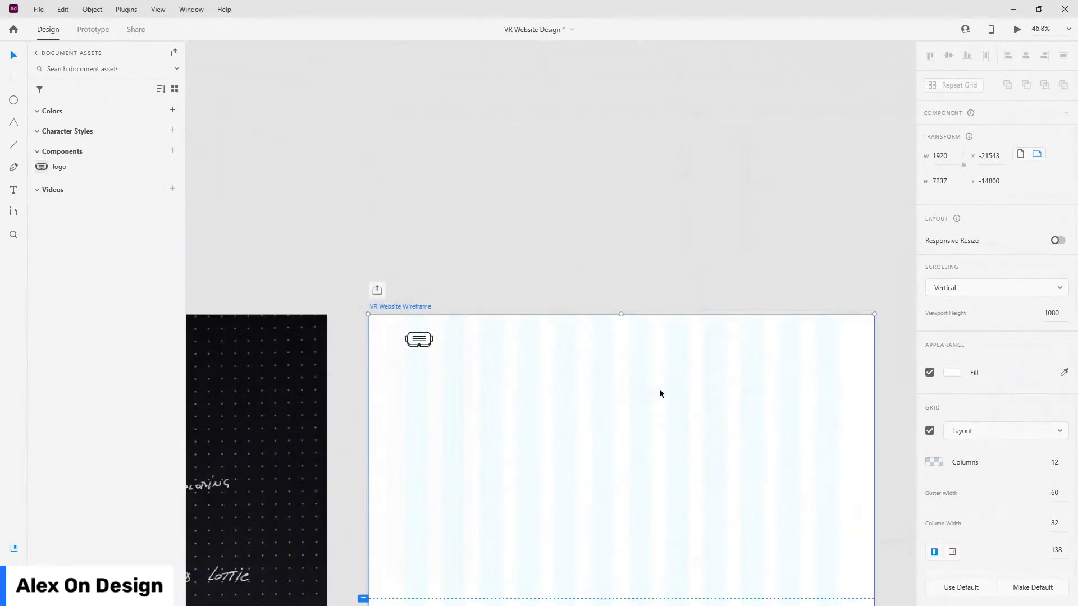
scroll(659, 388, up, 2)
scroll(649, 305, down, 3)
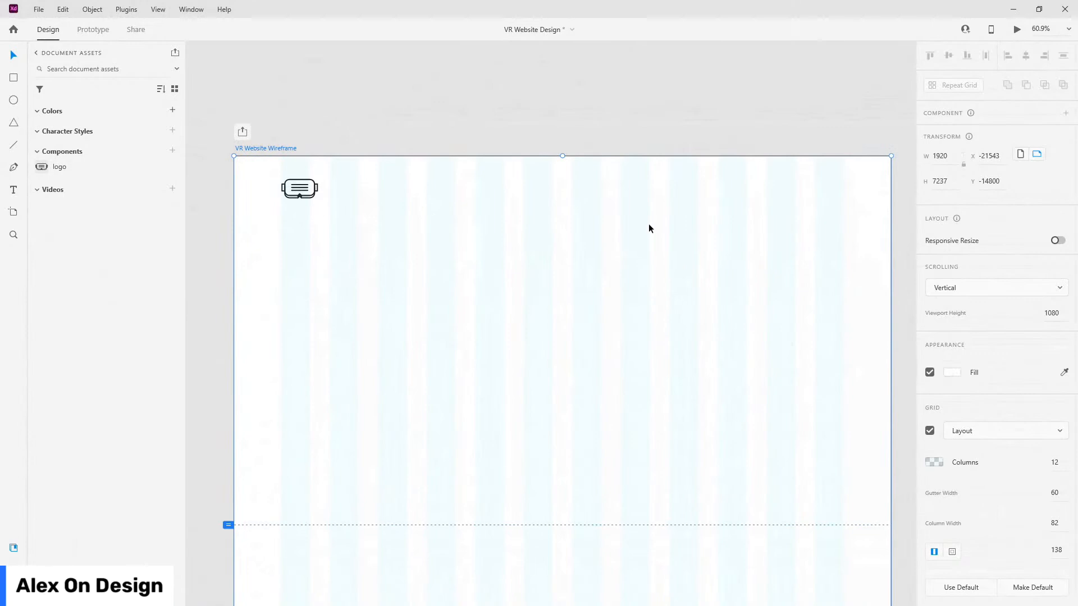
Step: Draw a rectangle across the artboard below the logo and set its size to 1920 wide by 1000 high
click(13, 77)
mouse_move(233, 230)
mouse_down()
mouse_move(678, 351)
mouse_move(891, 424)
mouse_up()
click(951, 183)
text(1000)
key(Return)
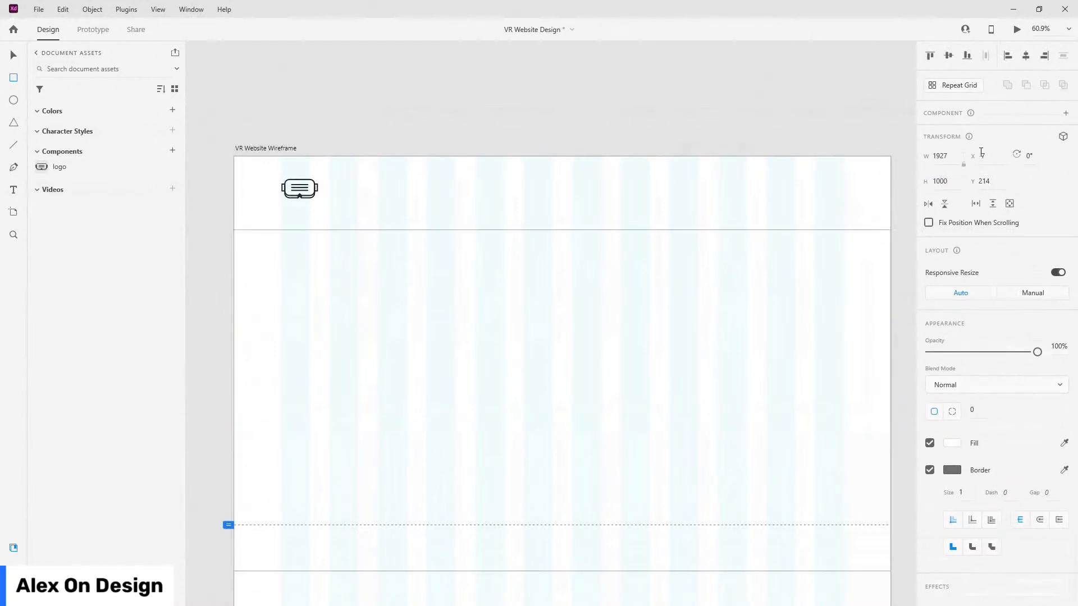
click(949, 154)
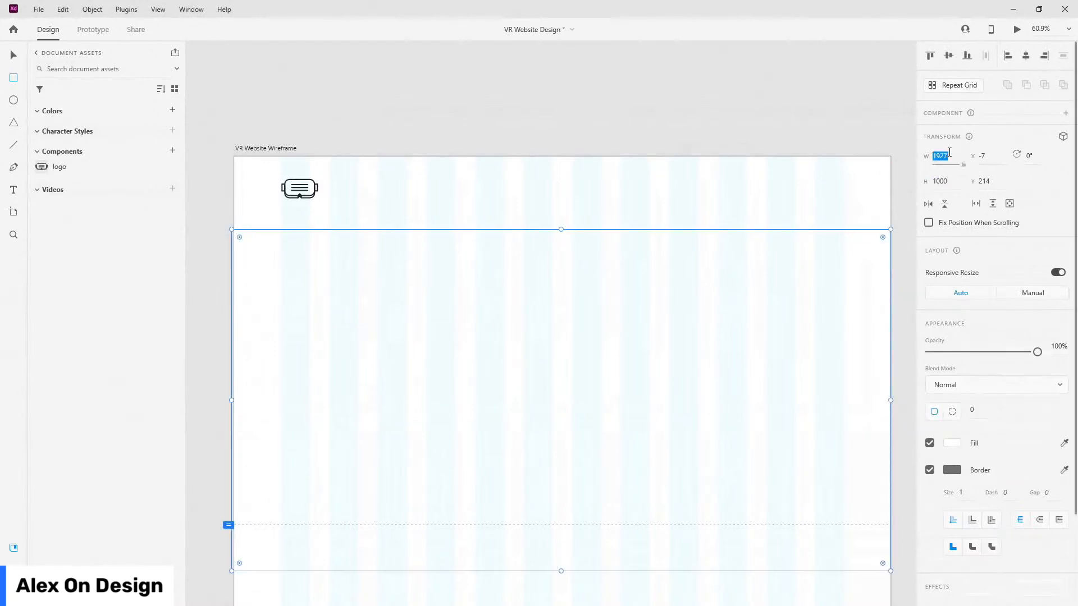
text(19)
key(Return)
Step: Align the rectangle to the artboard's top edge and horizontal centre, and send it behind the logo
click(14, 54)
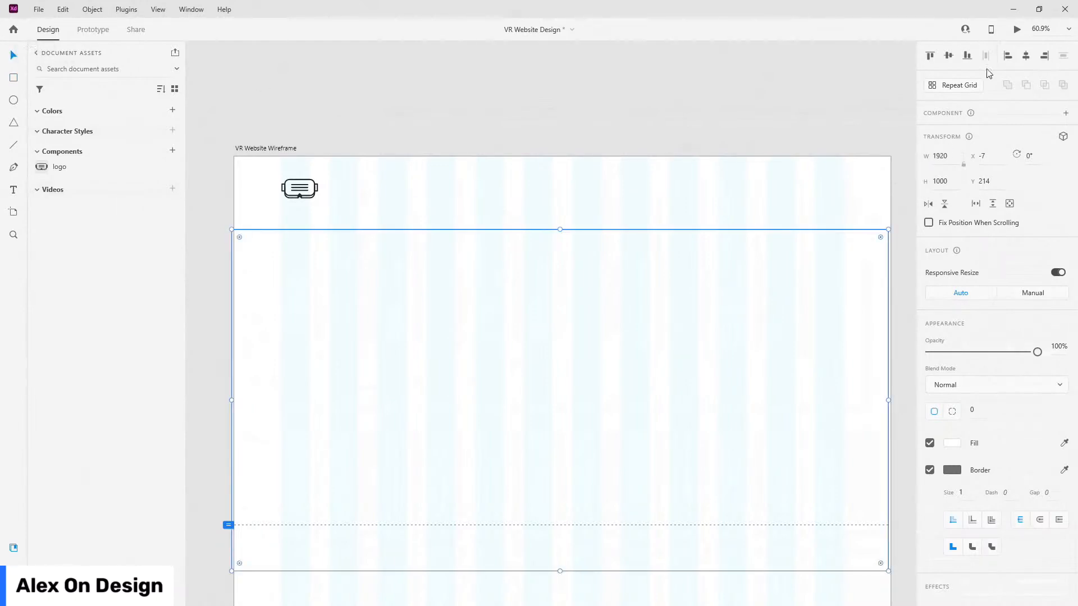
click(931, 56)
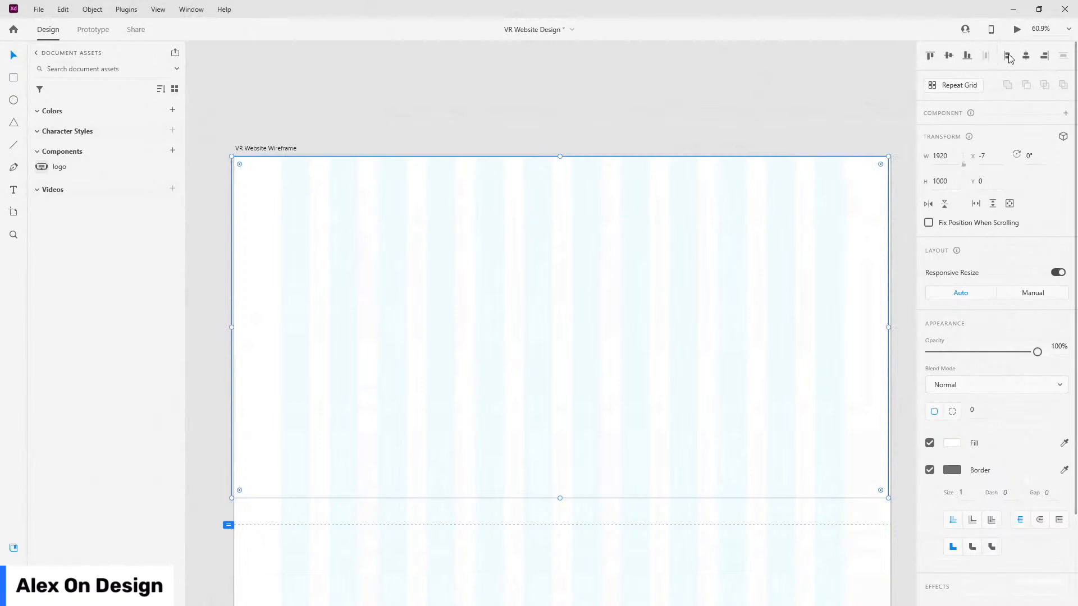
click(1025, 56)
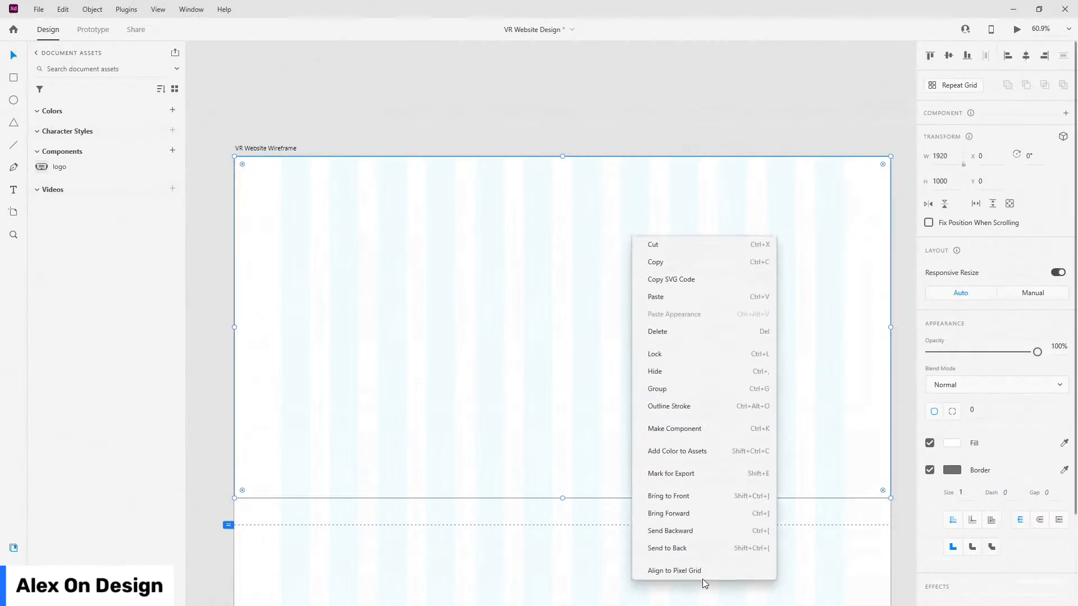
click(694, 549)
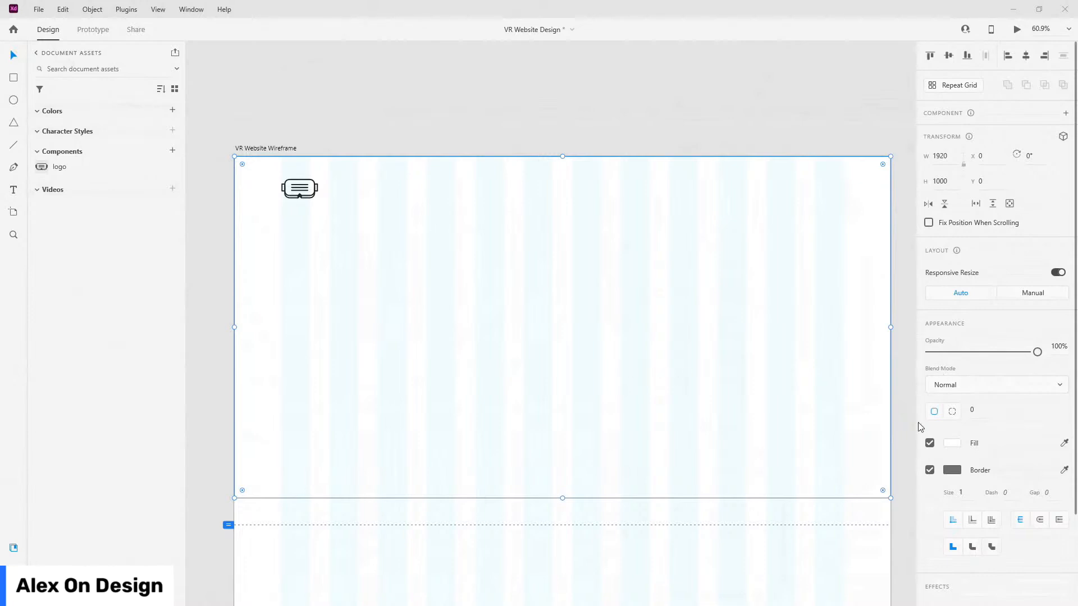
Step: Fill the rectangle with the grey sampled from its border colour and turn off its border
click(1065, 443)
click(949, 471)
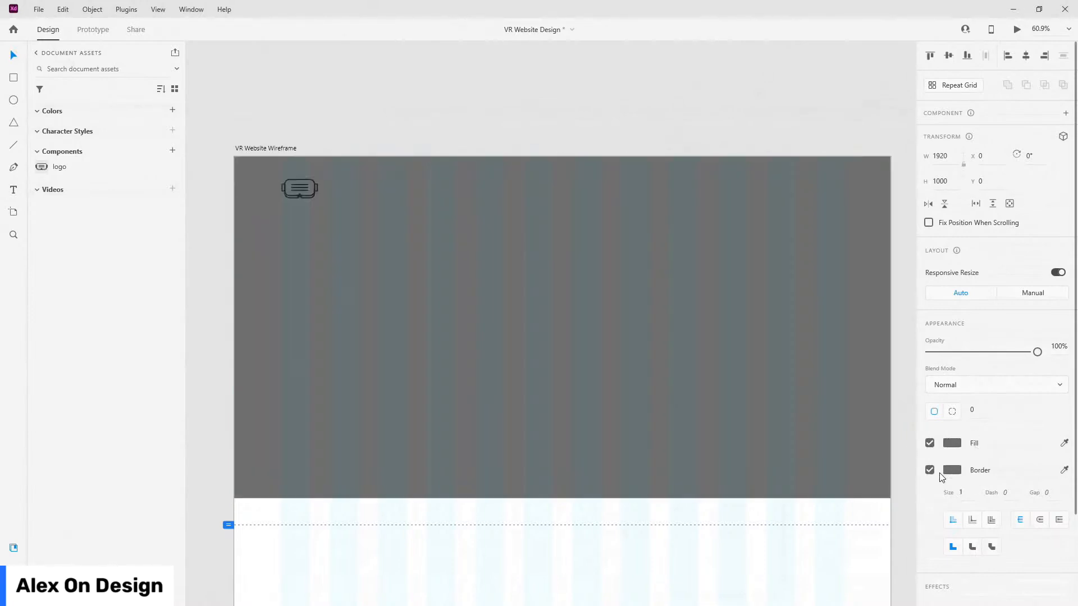
click(930, 470)
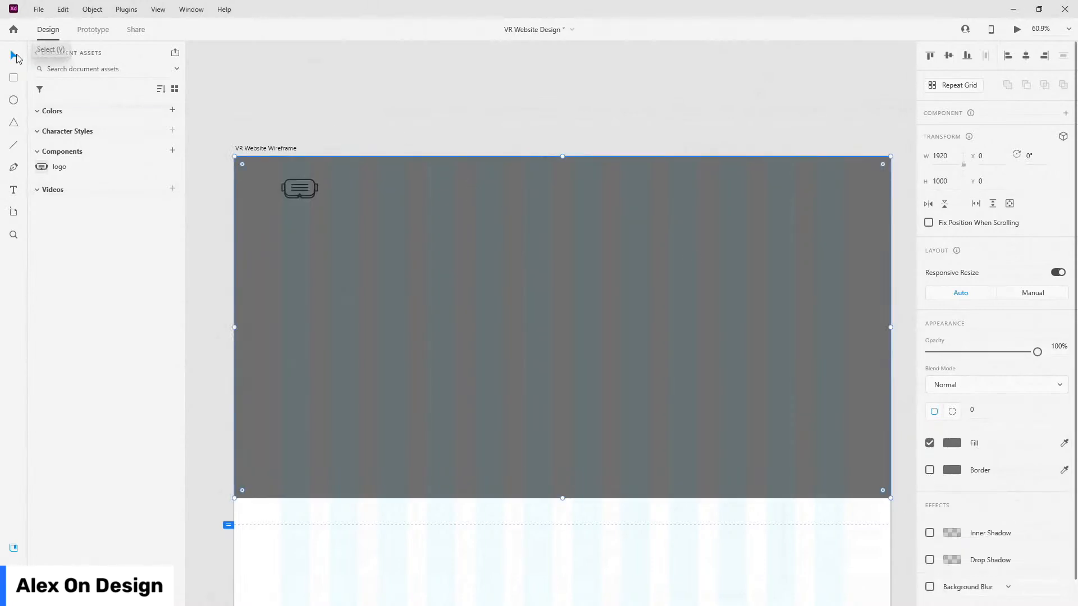
Step: Change the logo's fill to white (#FFFFFF) and save that colour as a document asset named "white"
click(318, 190)
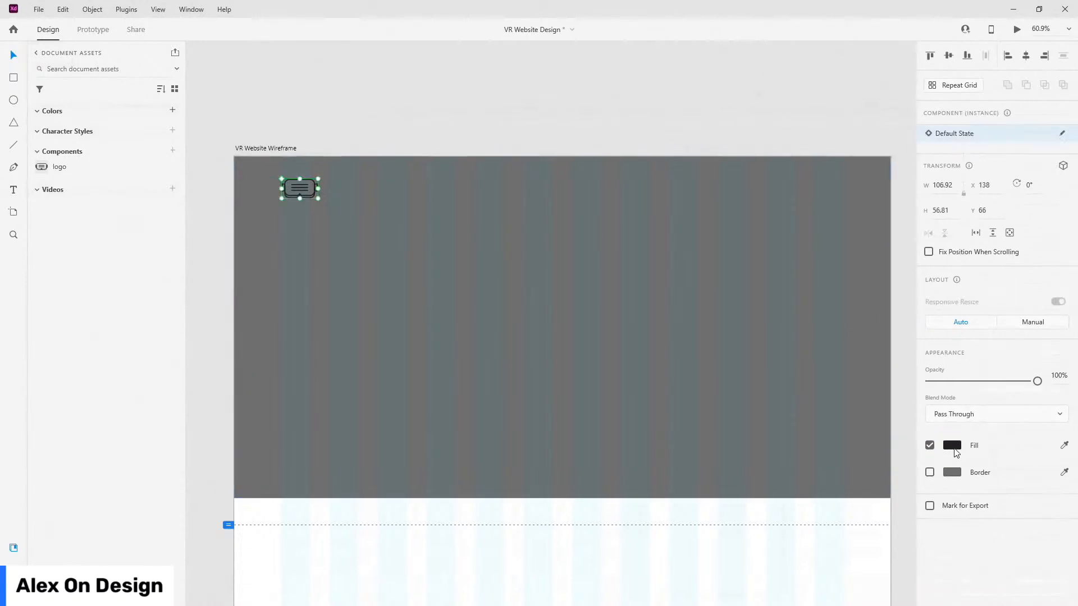
click(952, 445)
drag(838, 419, 2, 369)
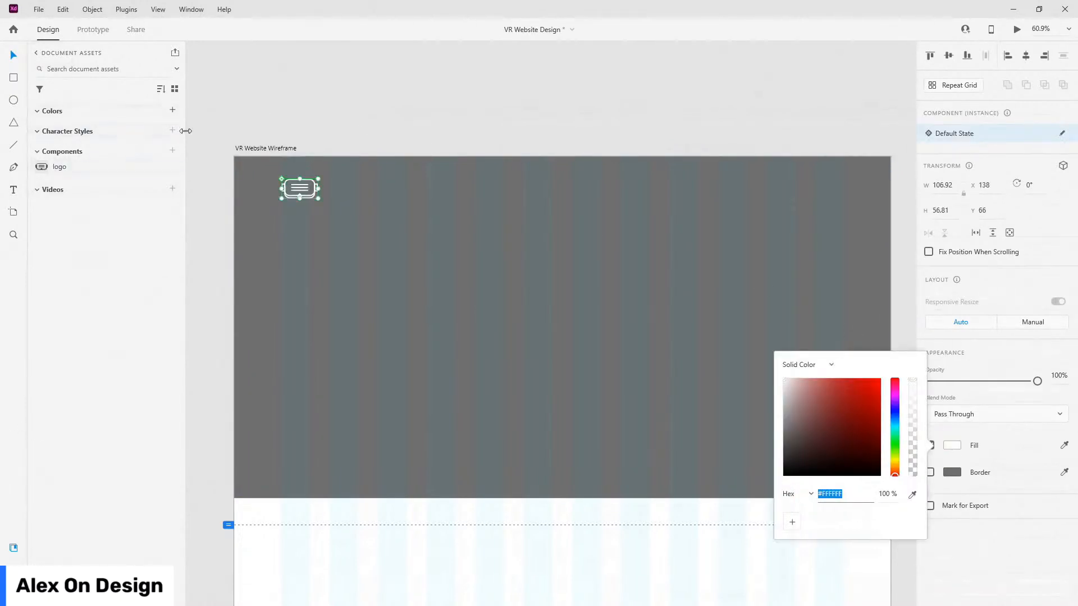
click(171, 110)
double_click(106, 129)
text(white)
key(Return)
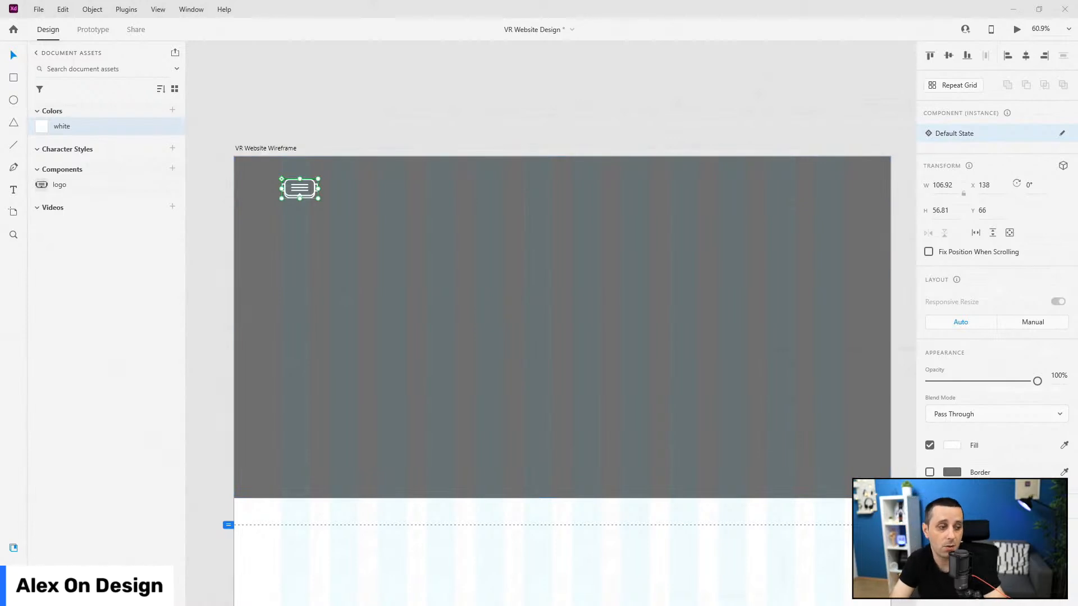
Step: Rename the background rectangle's layer as "video-bg"
click(13, 570)
double_click(65, 115)
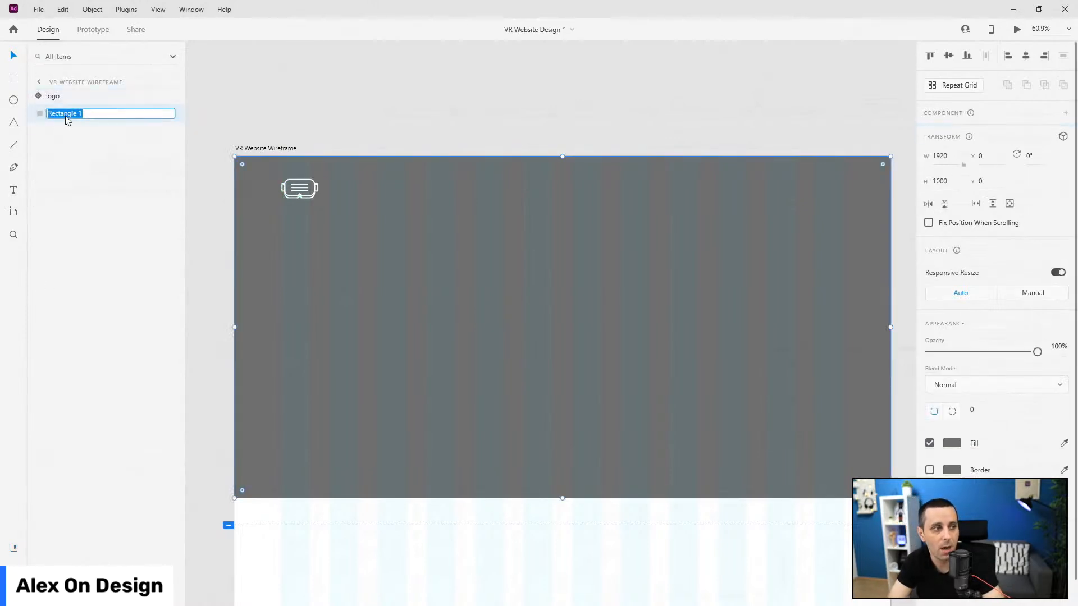
text(video-bg)
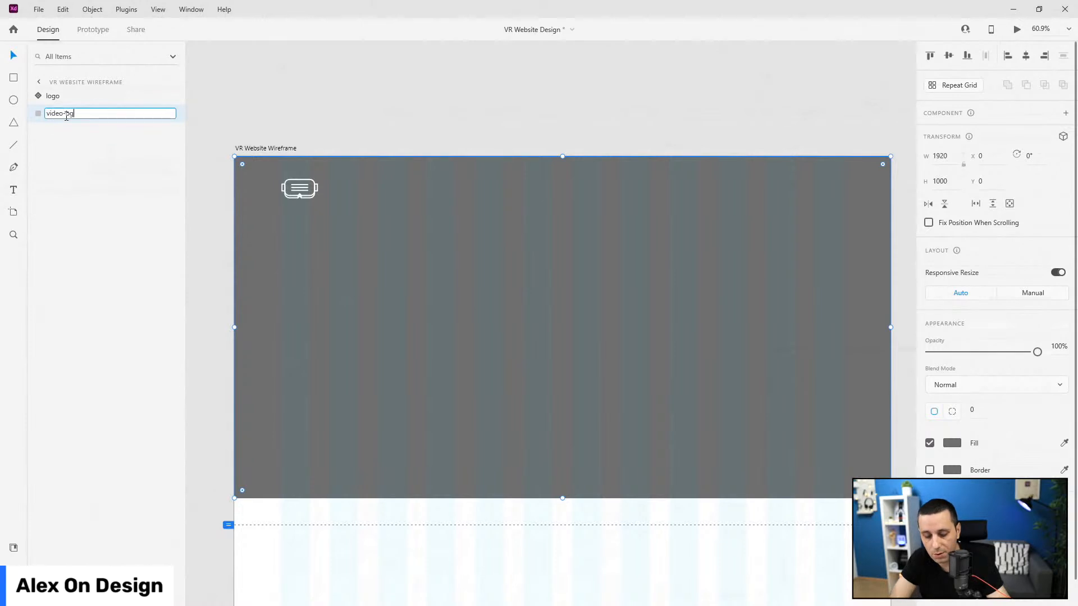
key(Return)
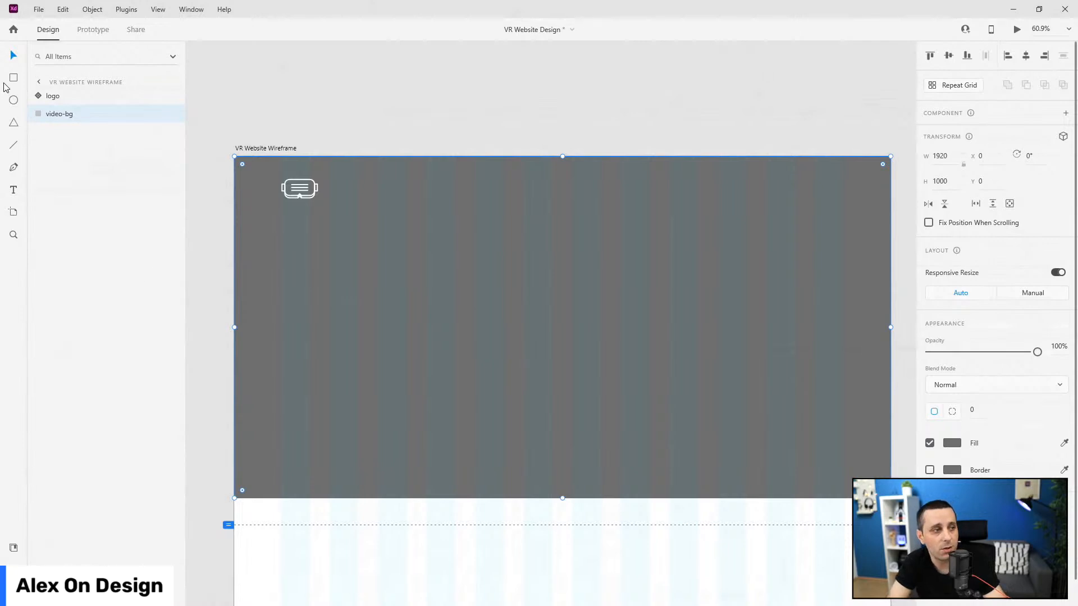
Step: Add a text item reading "Products" on the grey header area and apply the saved white colour to it
key(t)
click(439, 233)
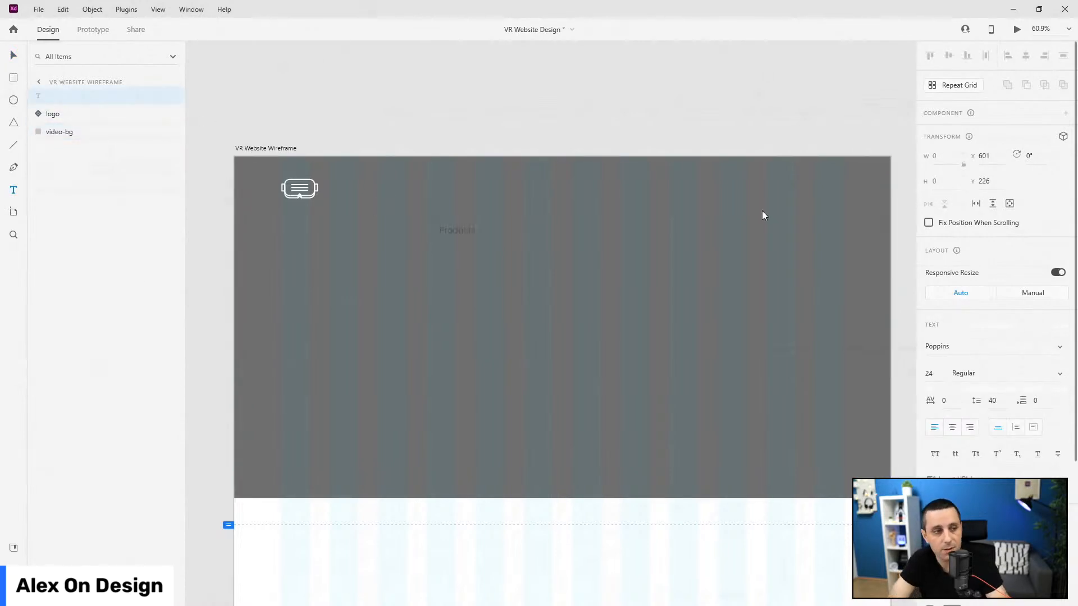
key(Escape)
click(14, 547)
click(56, 126)
key(ctrl+y)
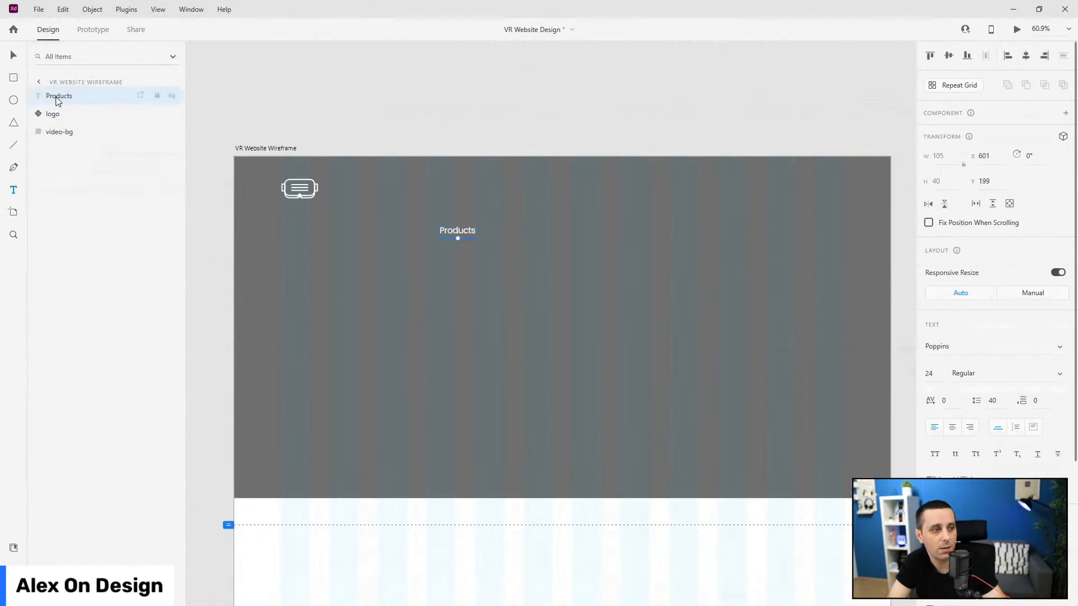
Step: Set the Products text to font size 18 and Medium weight, keeping the Poppins font
scroll(951, 430, down, 3)
click(961, 156)
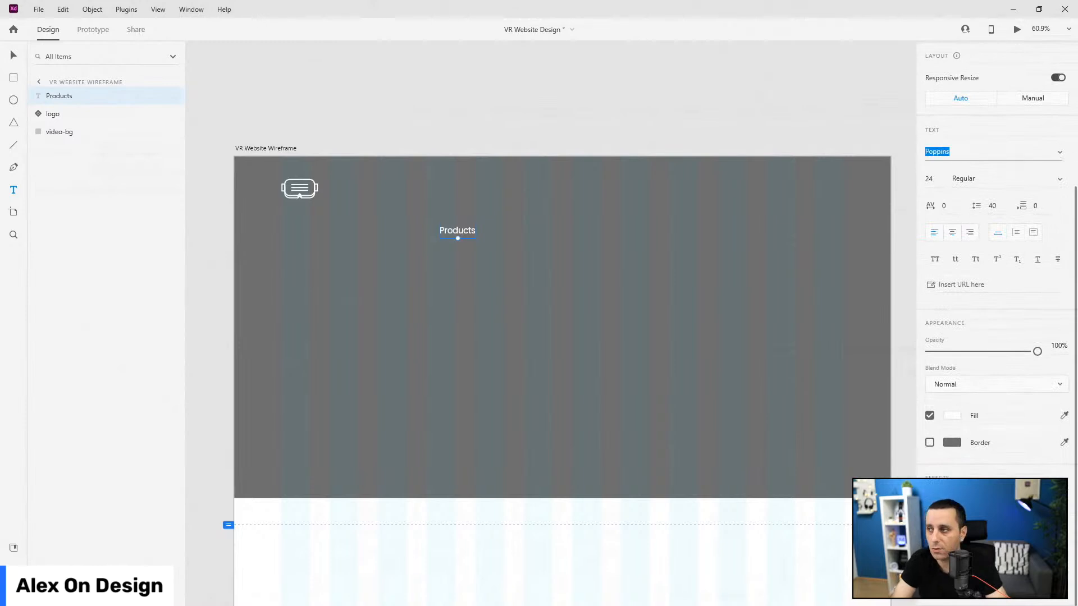
key(alt+Tab)
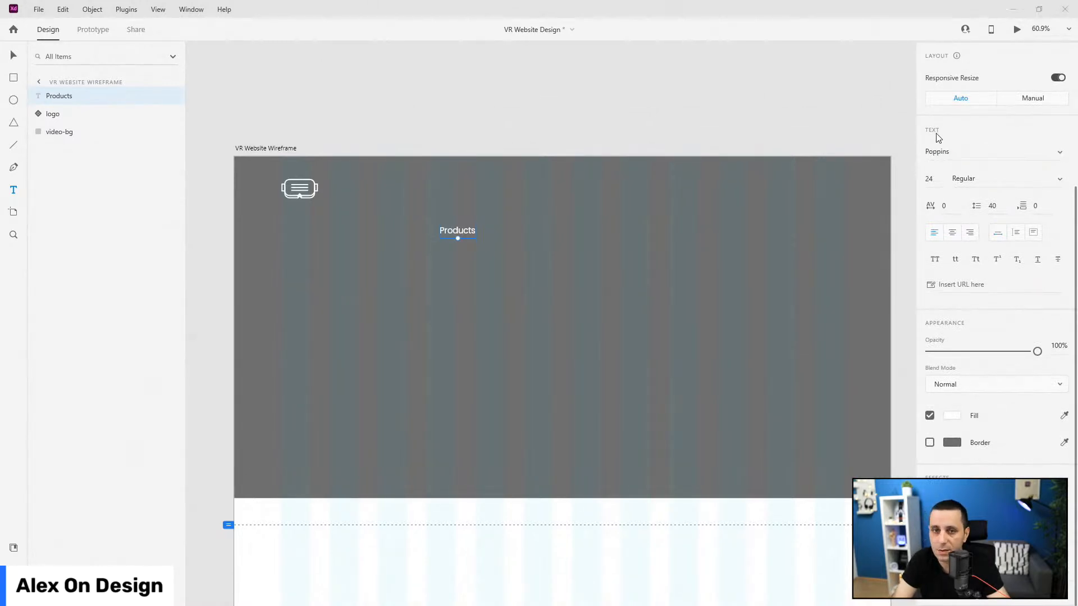
click(957, 149)
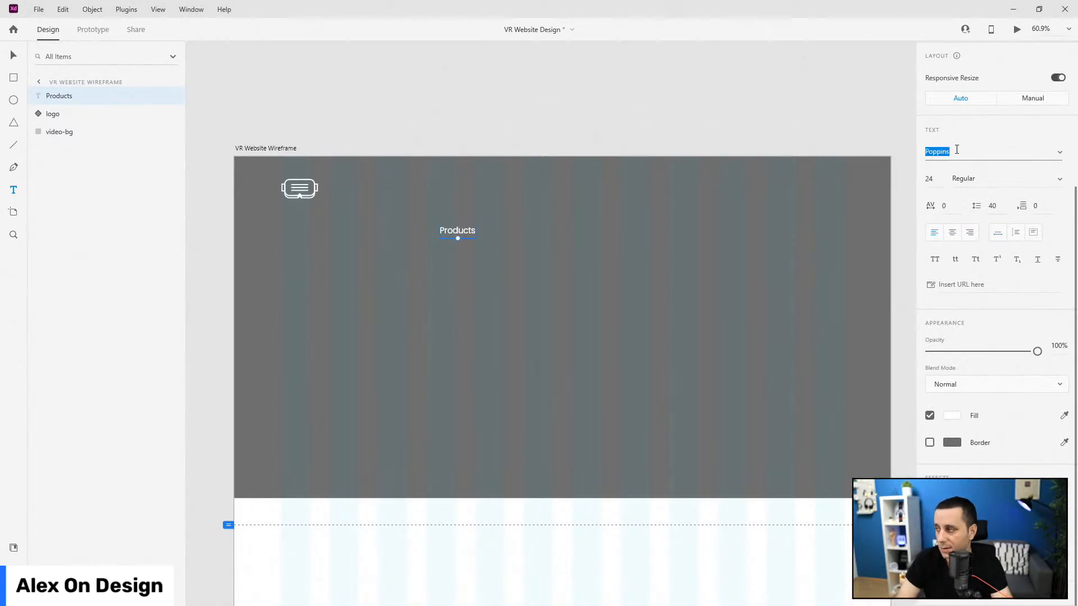
click(941, 180)
text(18)
key(Tab)
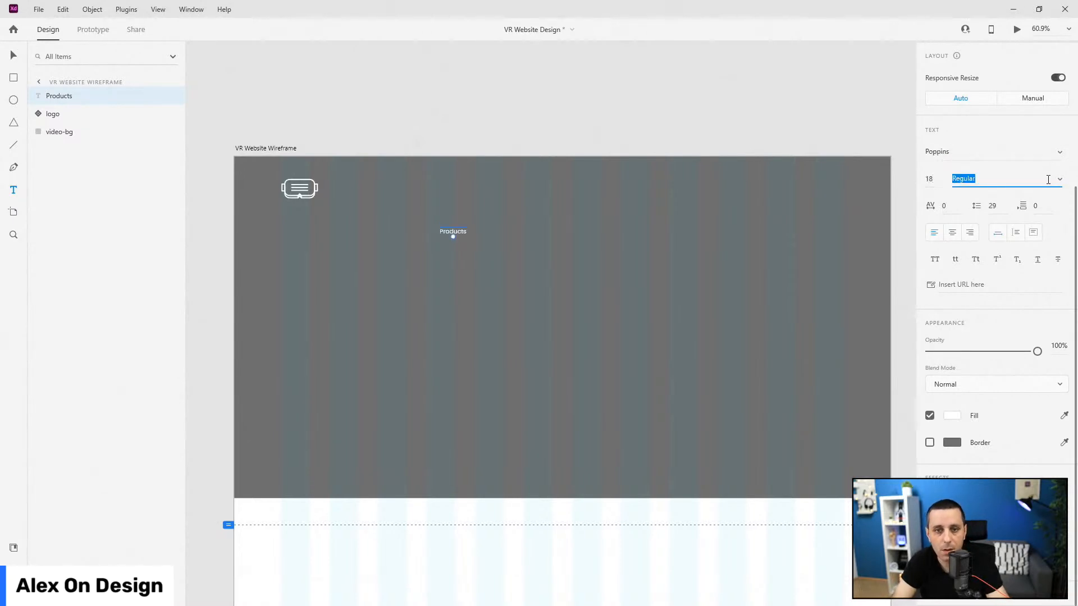
click(1048, 179)
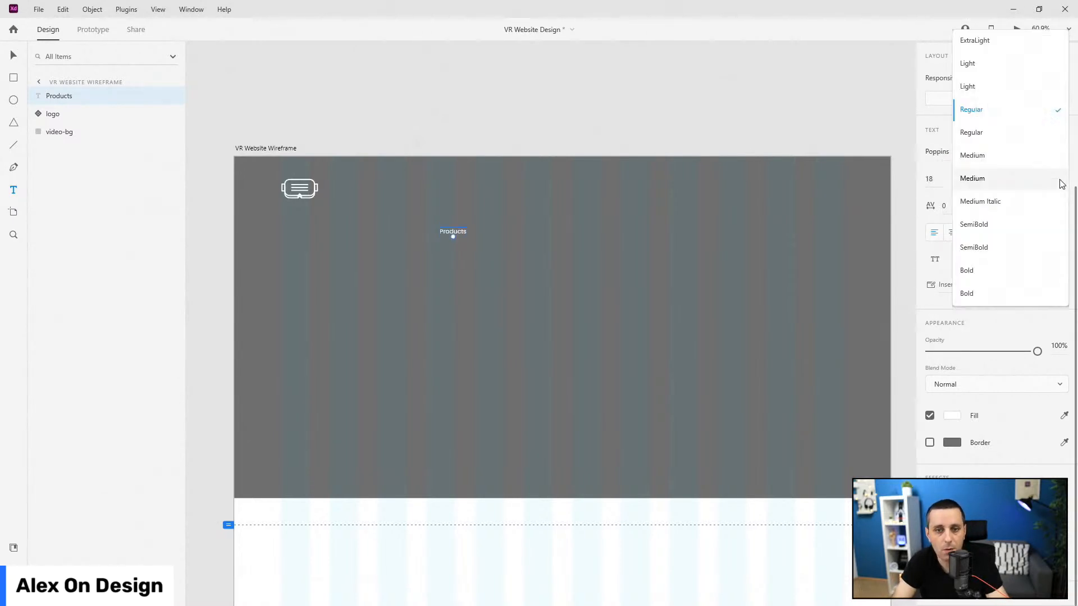
click(994, 162)
Step: Align the Products text vertically with the logo's middle and move it horizontally to X 920
drag(462, 231, 490, 185)
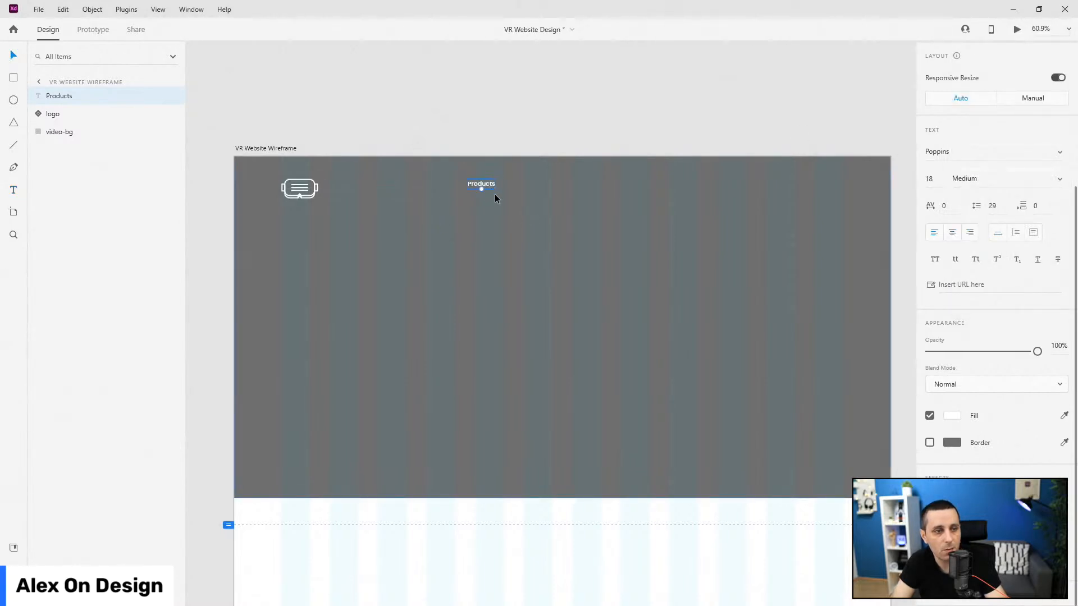
shift+click(306, 190)
click(949, 56)
click(568, 120)
click(490, 190)
drag(560, 186, 579, 186)
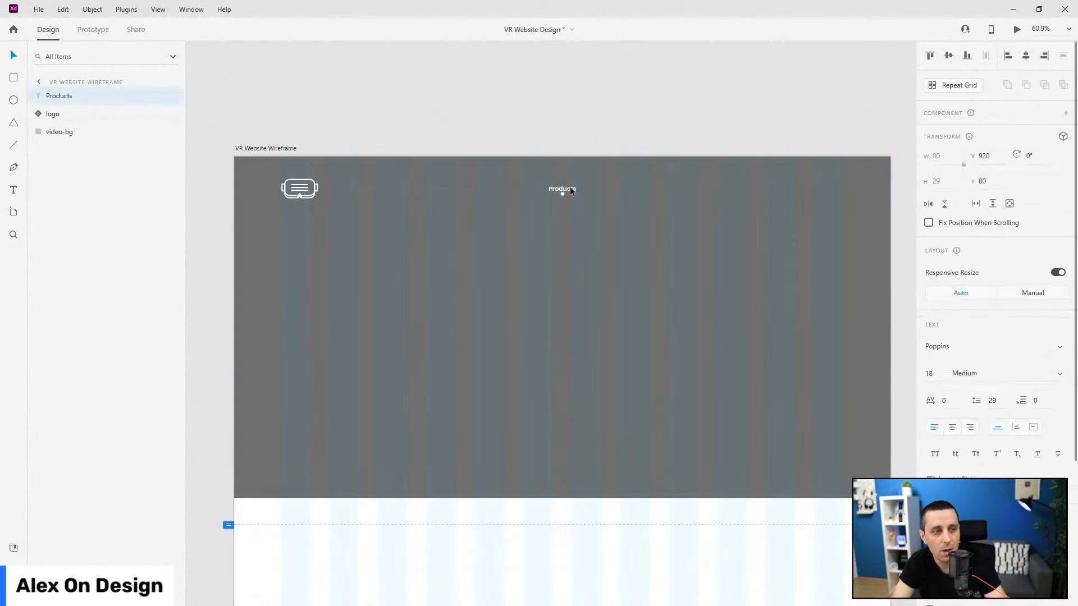
Step: Save the Products text's formatting as a character style and group the text as "nav-items"
click(13, 547)
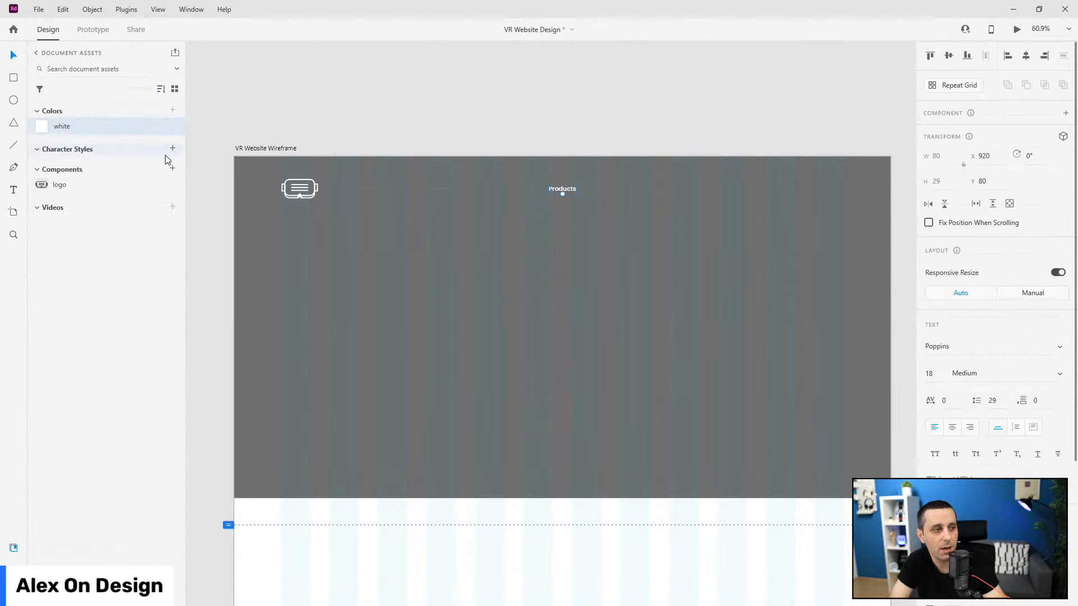
click(173, 148)
click(13, 548)
key(ctrl+g)
double_click(69, 95)
text(nav-items)
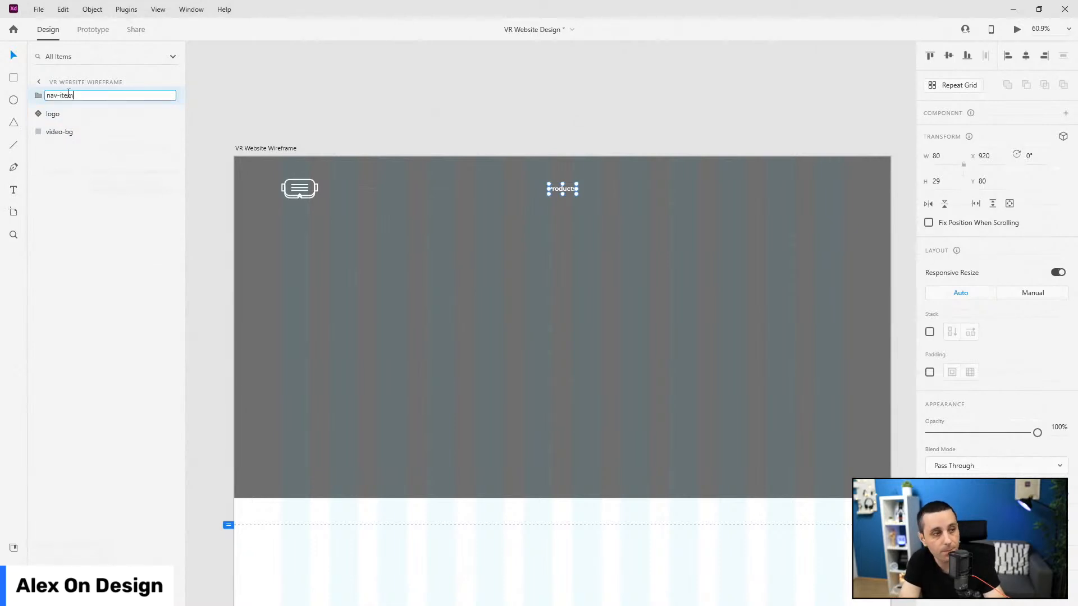
key(Return)
Step: Turn on Stack for the nav-items group and duplicate the Products text inside it three times
click(930, 333)
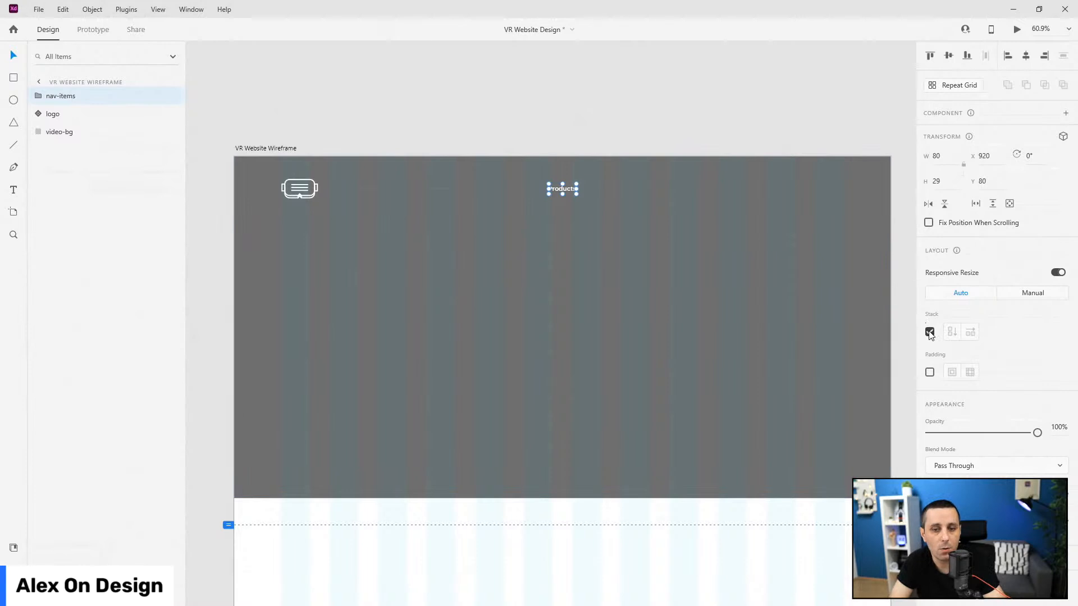
click(37, 97)
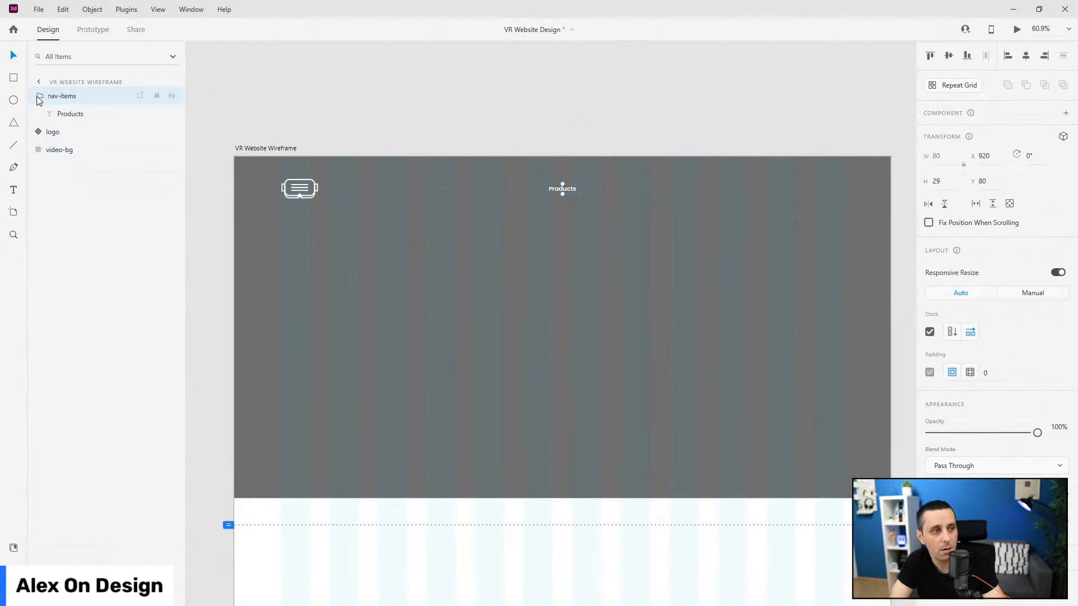
click(84, 119)
key(ctrl+d)
key(ctrl+d)
key(ctrl+d)
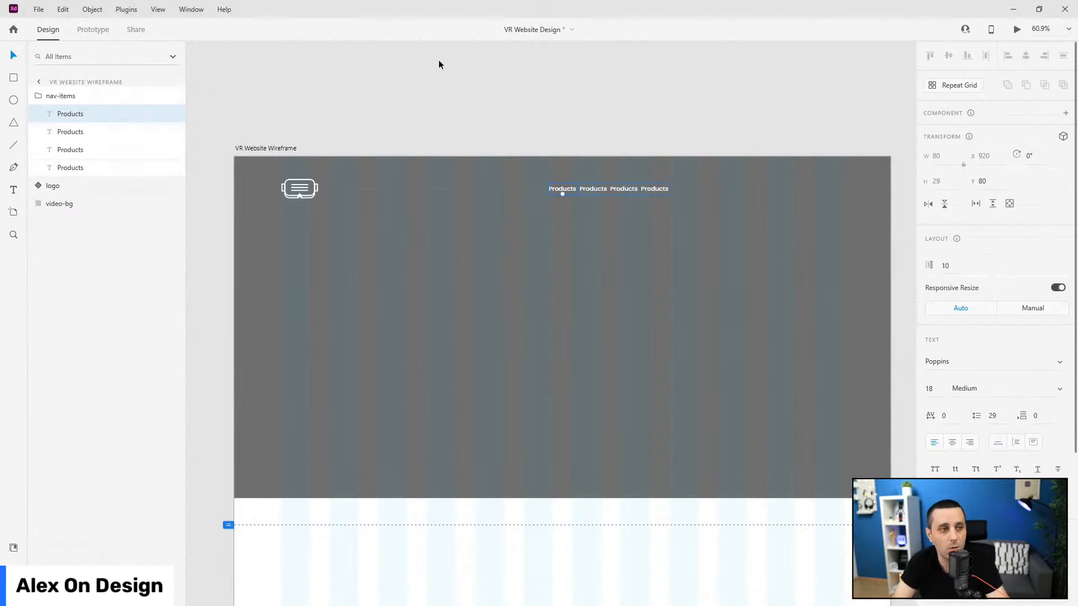
Step: Change the second, third and fourth Products texts in the nav-items group to "Partners", "Support" and "About"
mouse_move(229, 101)
mouse_down()
mouse_move(805, 60)
mouse_move(149, 87)
mouse_up()
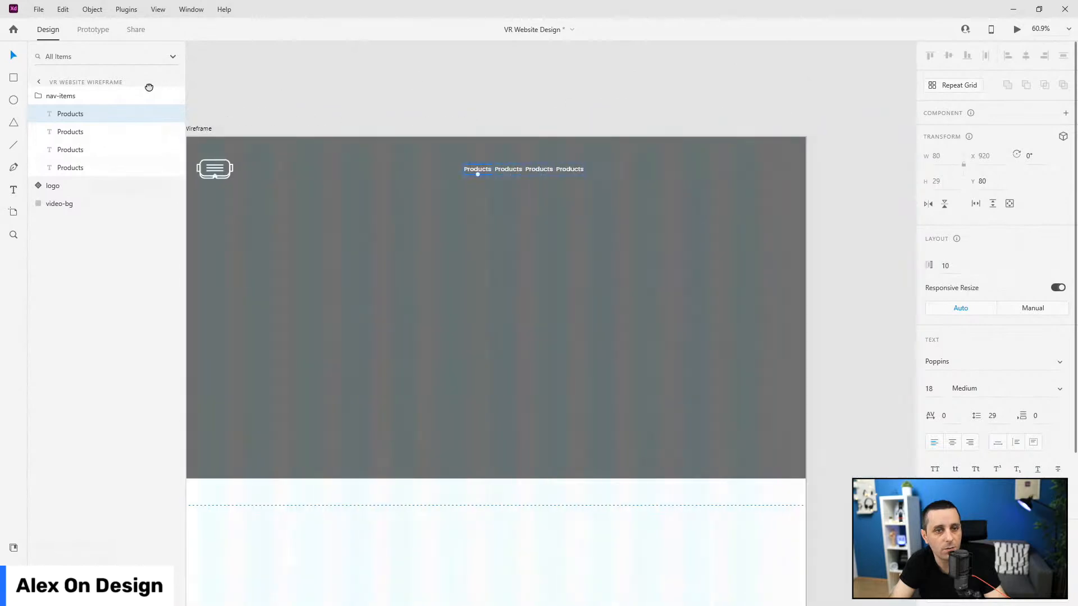
click(507, 169)
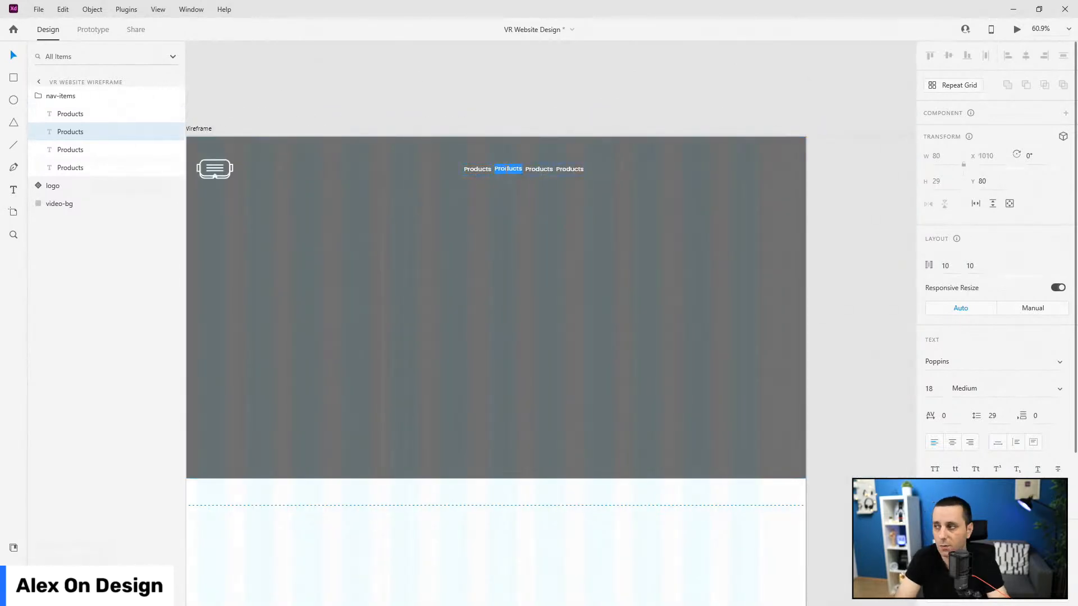
text(Partners)
double_click(538, 169)
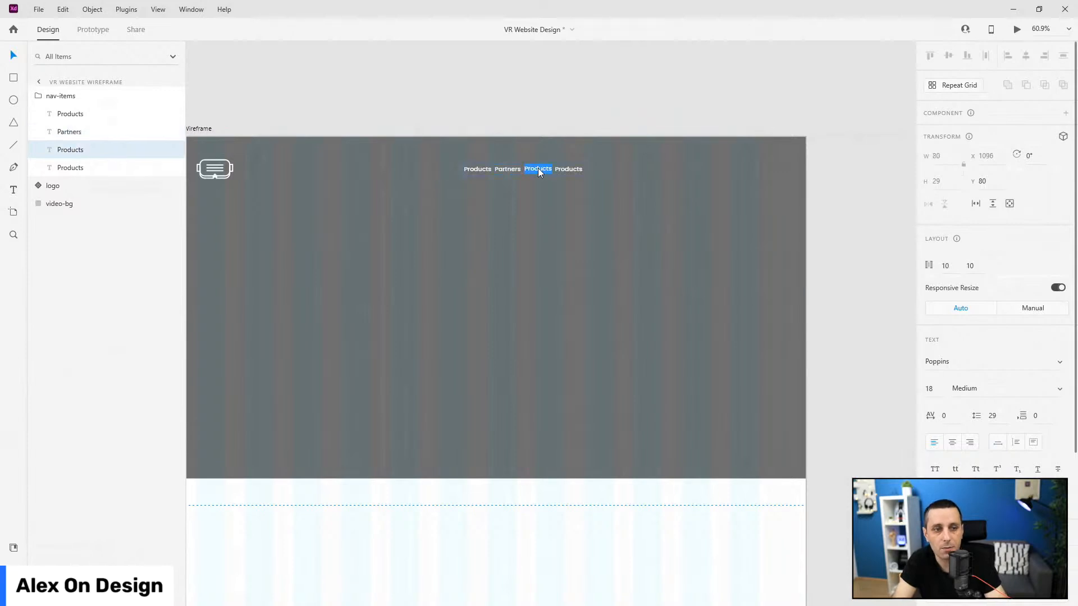
text(Support)
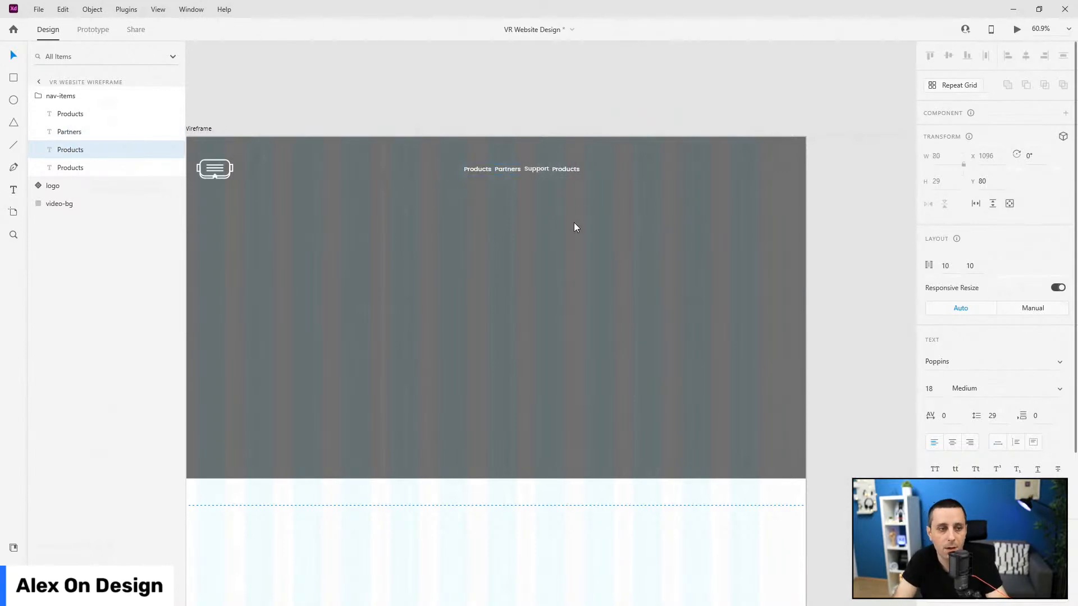
double_click(574, 169)
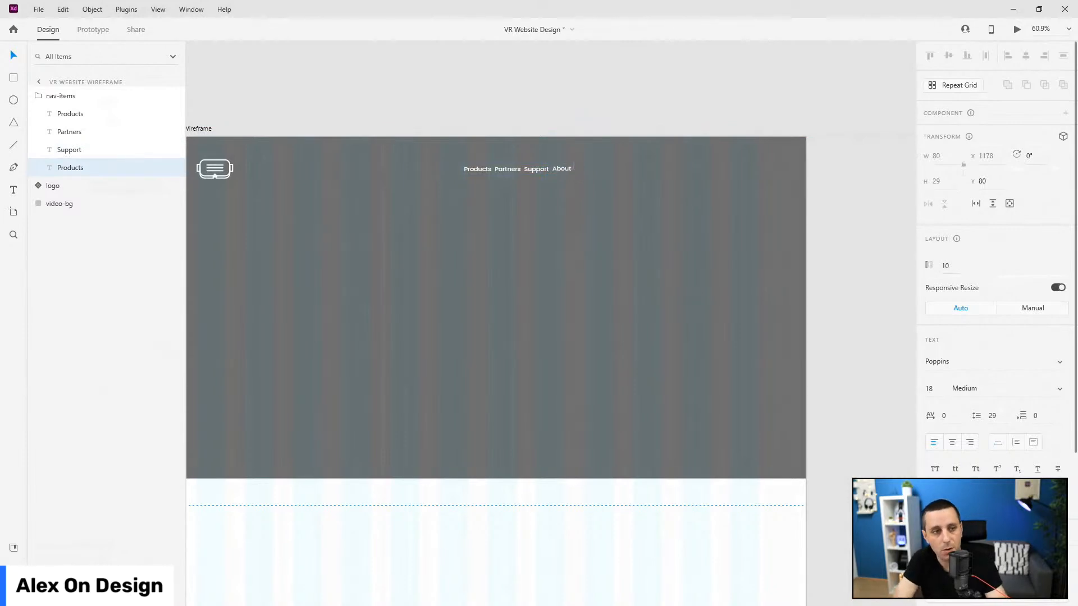
key(Escape)
key(Escape)
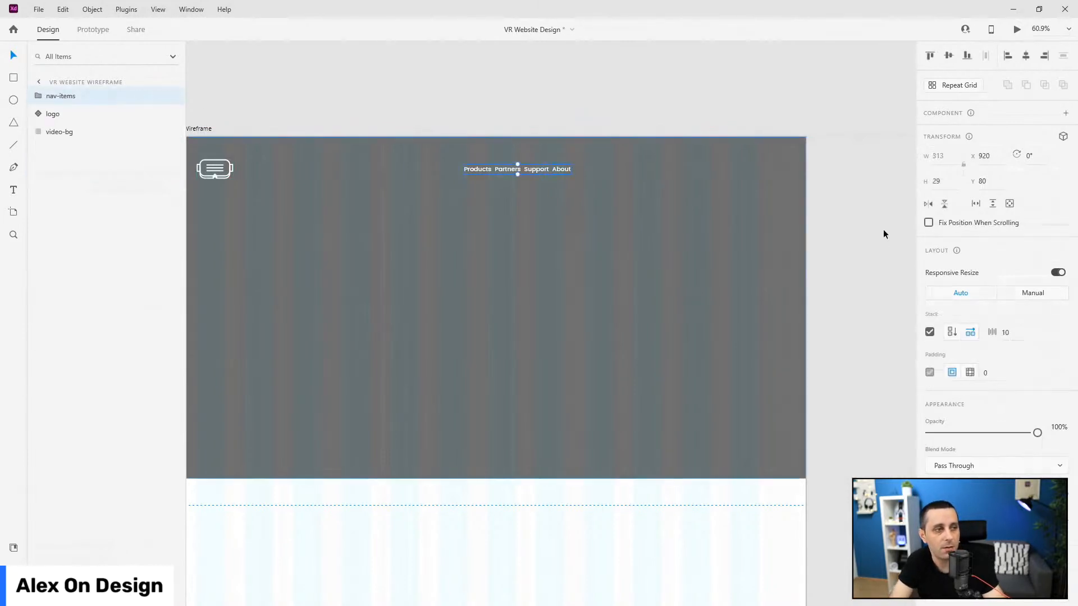
Step: Check the artboard grid's gutter width and set the nav-items stack spacing to 60 to match it
click(203, 128)
scroll(666, 116, down, 3)
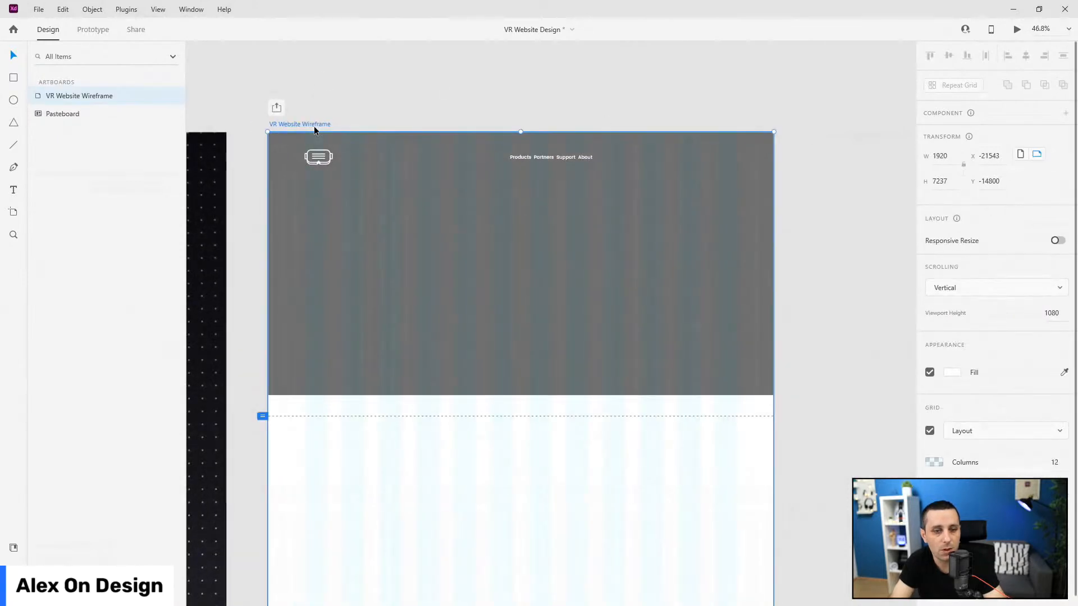
scroll(1022, 427, down, 1)
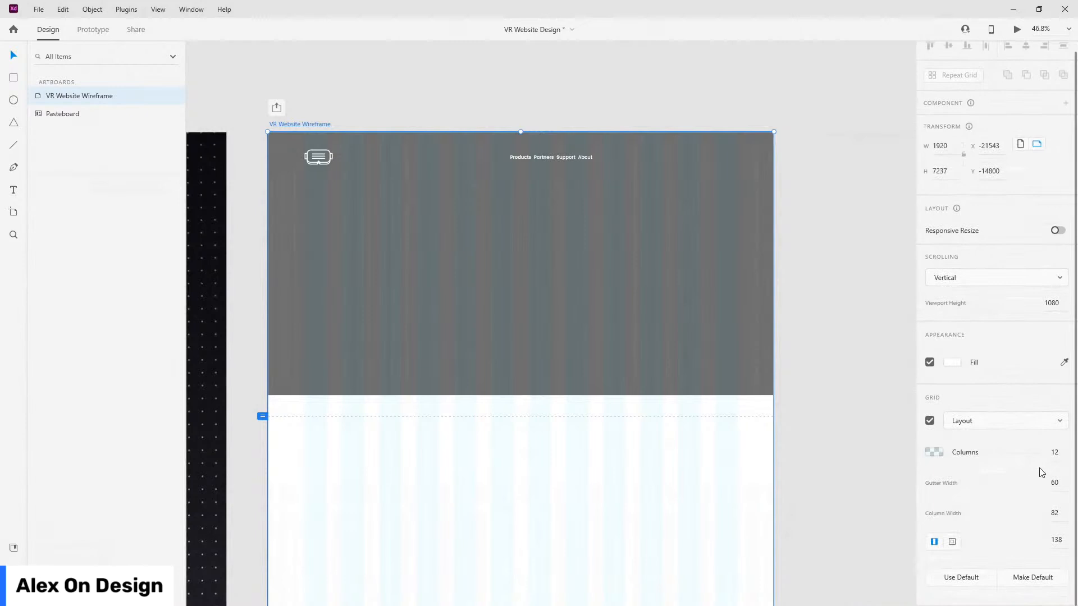
click(540, 159)
click(1015, 333)
text(60)
key(Return)
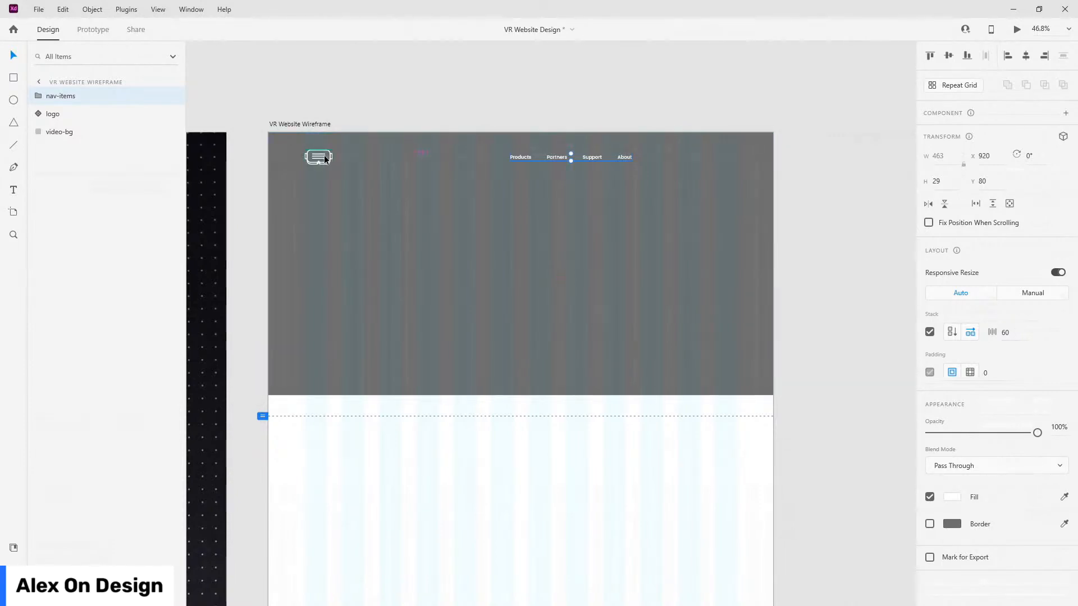
Step: Move the nav-items group to the right edge of the column grid and place its layer below the logo
drag(625, 157, 730, 156)
drag(61, 96, 49, 123)
Step: Copy the Products text out of nav-items onto the artboard and place the copy at about X 910, Y 372
click(38, 113)
click(77, 133)
key(ctrl+c)
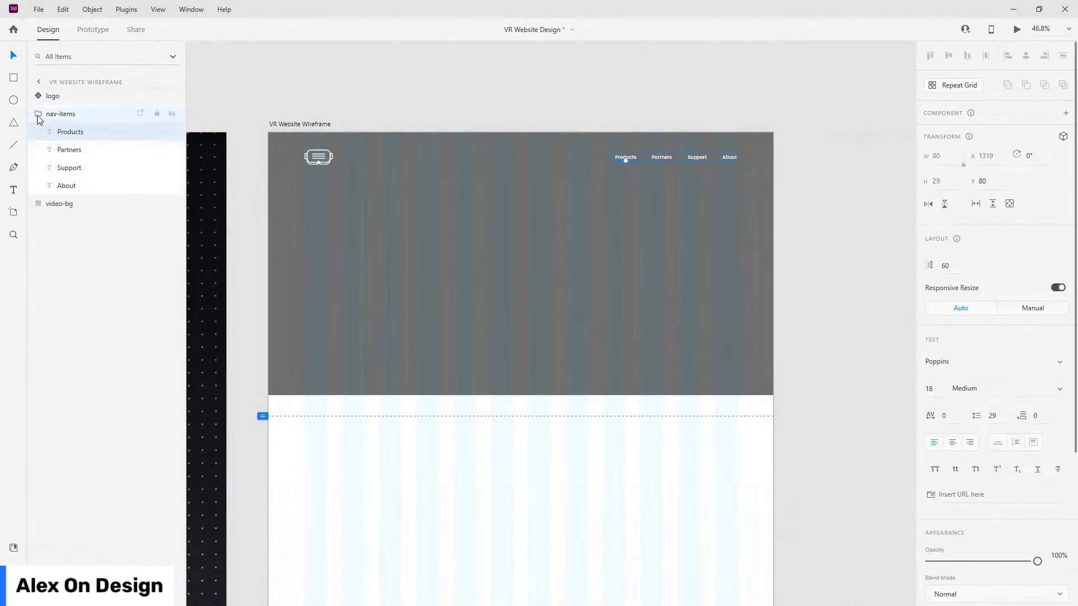
click(38, 115)
key(ctrl+v)
drag(635, 159, 519, 233)
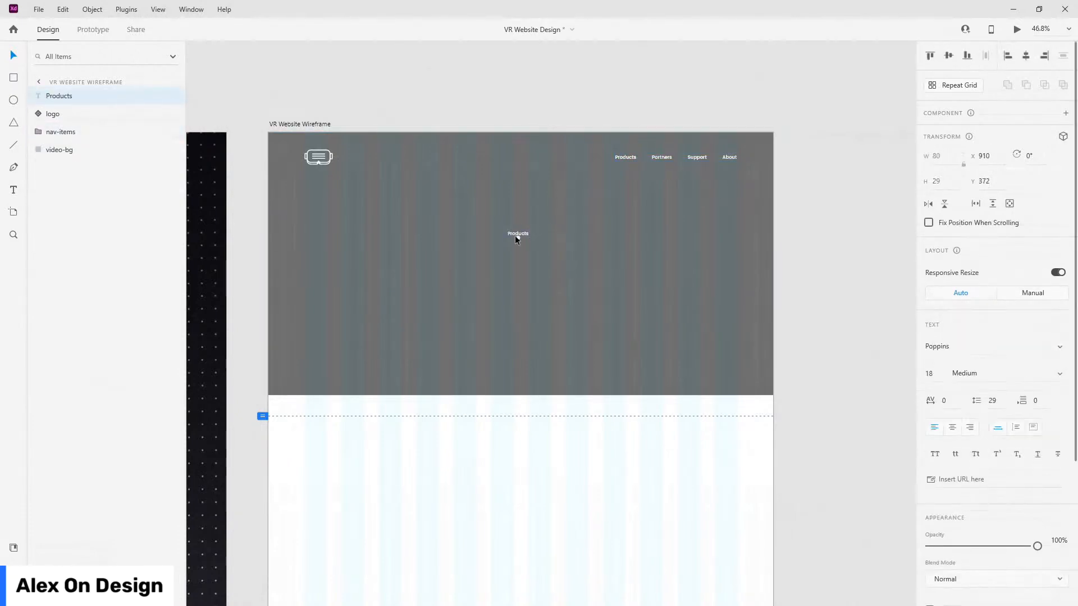
Step: Center-align the copied text and replace it with "Let Your Mind Explore Worlds" and "It Never Saw Before" on two lines
click(951, 429)
double_click(524, 234)
text(Let Your Mind Explore Worlds)
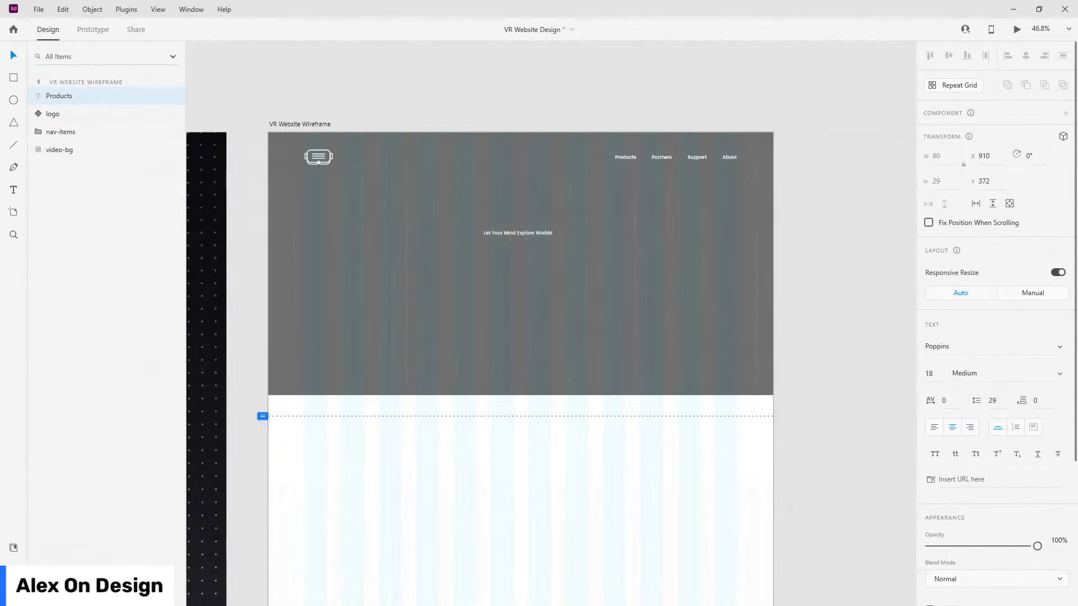
key(Return)
text(It Never Saw Before)
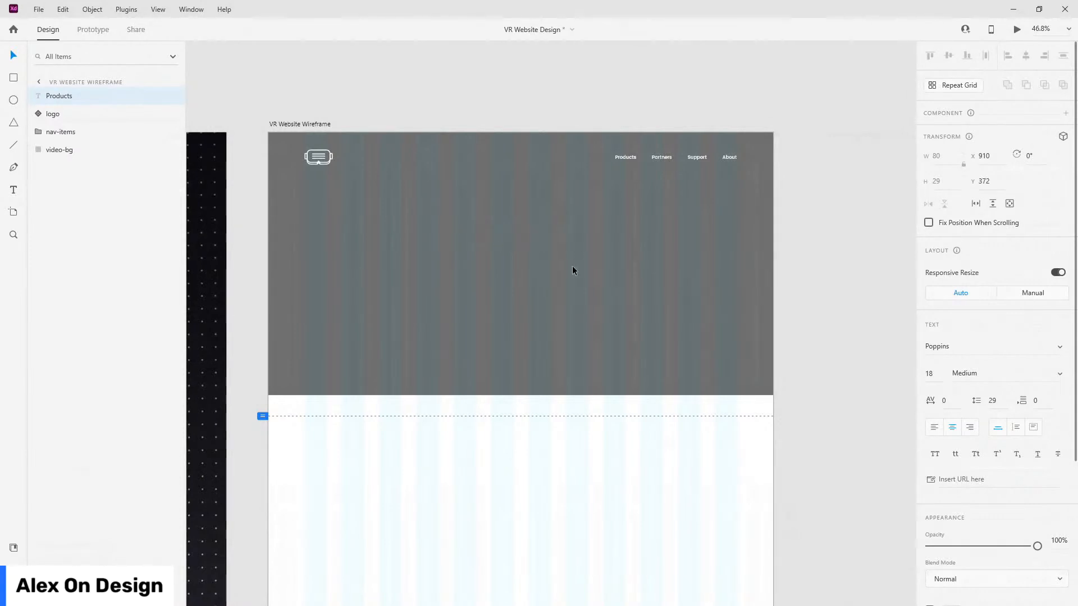
key(Escape)
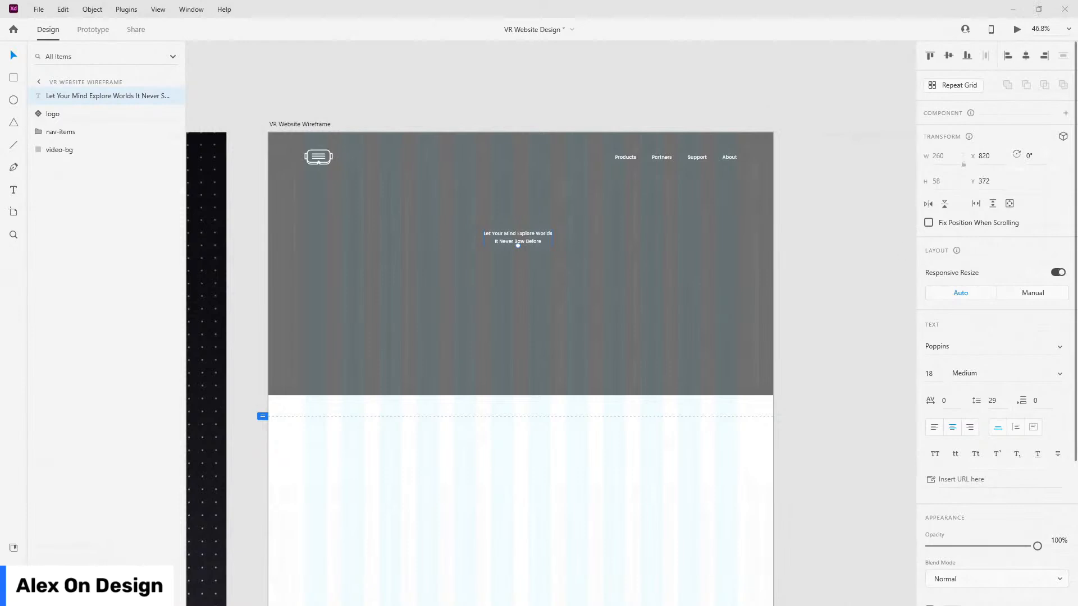
Step: Set the headline text to Bold weight and font size 70
click(1059, 375)
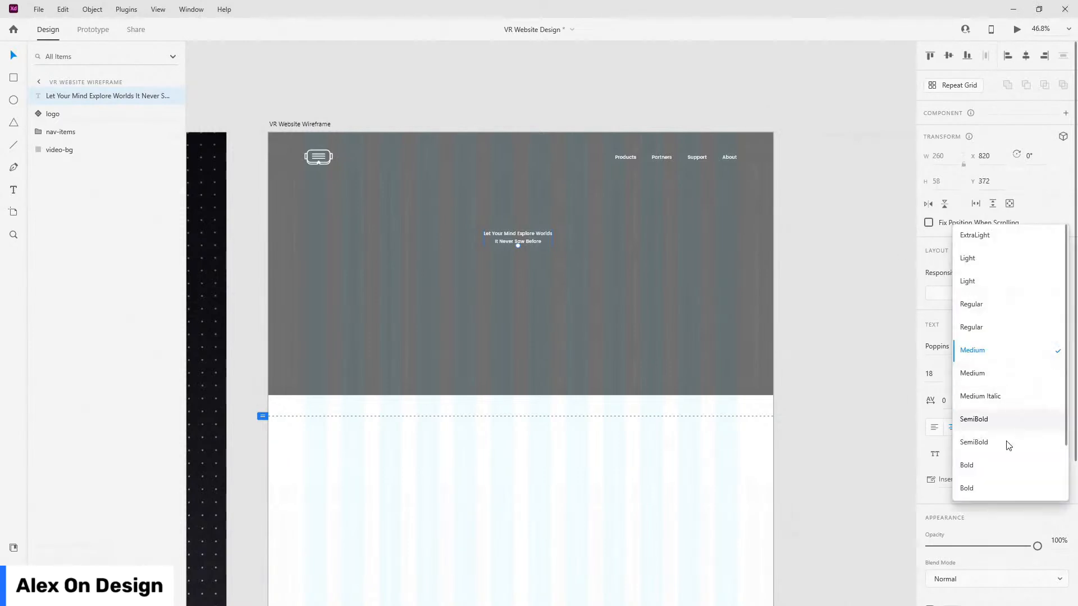
click(991, 474)
click(930, 373)
text(70)
key(Return)
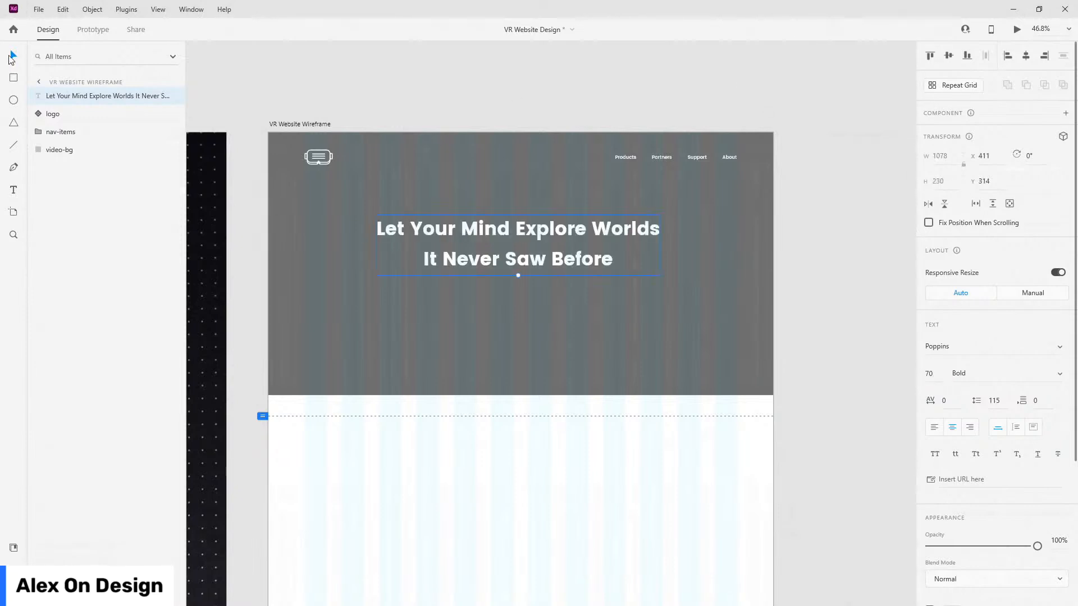
Step: Duplicate the headline below the original at X 421, Y 630, and save the original's formatting as a character style
drag(564, 239, 574, 311)
key(ctrl+d)
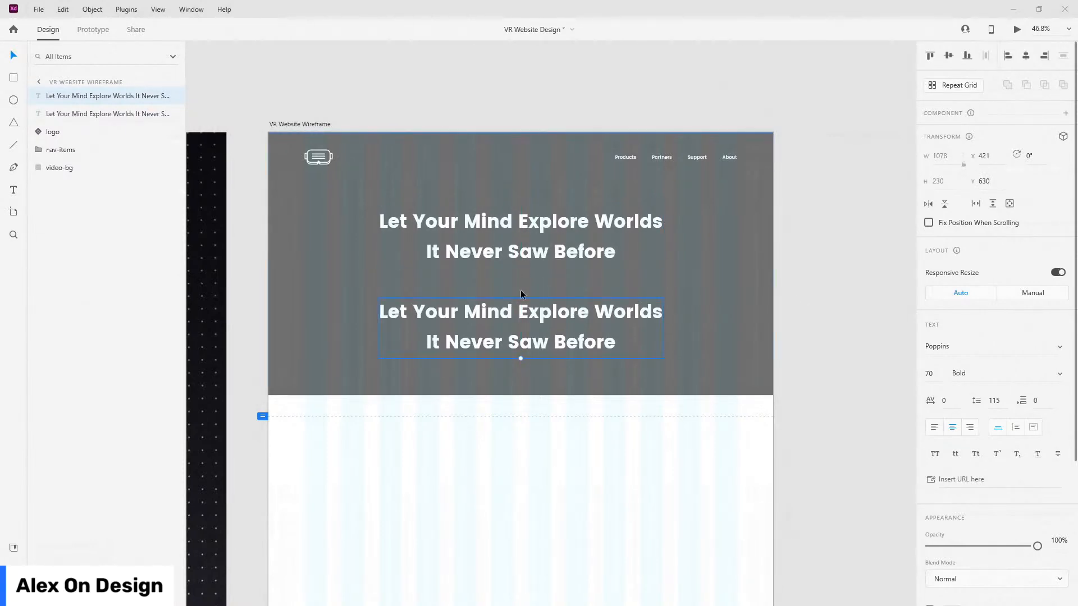
click(521, 224)
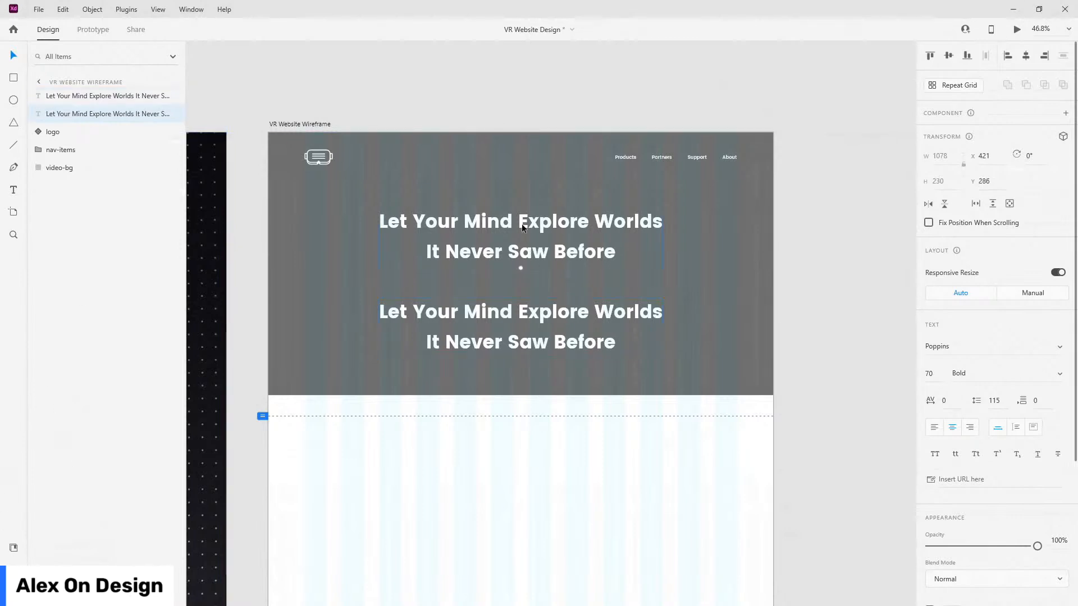
click(14, 548)
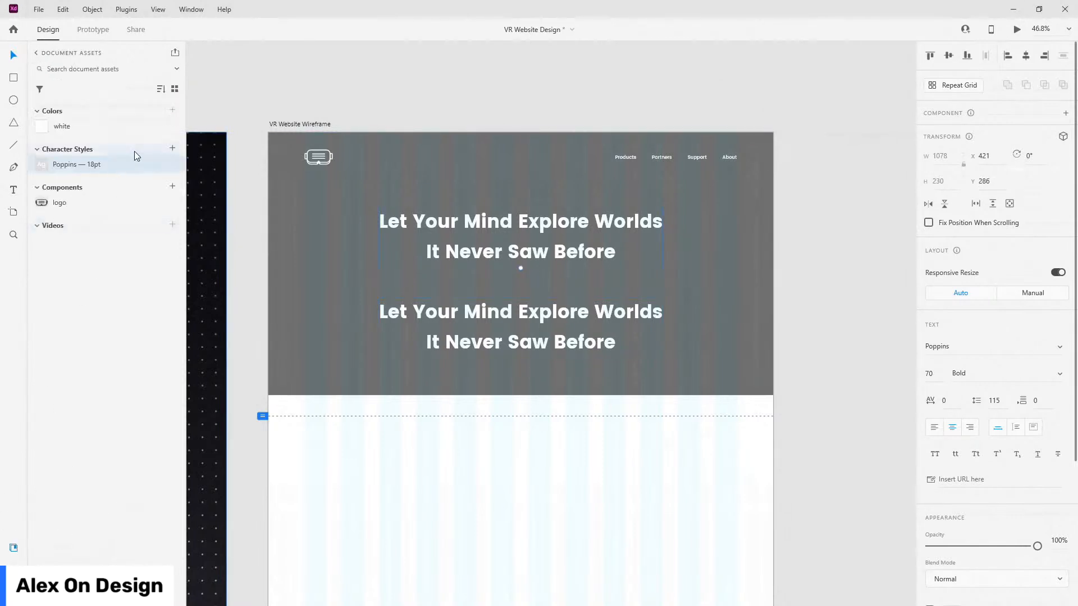
click(172, 148)
Step: Apply the Poppins 18pt character style to the lower headline copy and change its text to "Customize Yours"
click(552, 311)
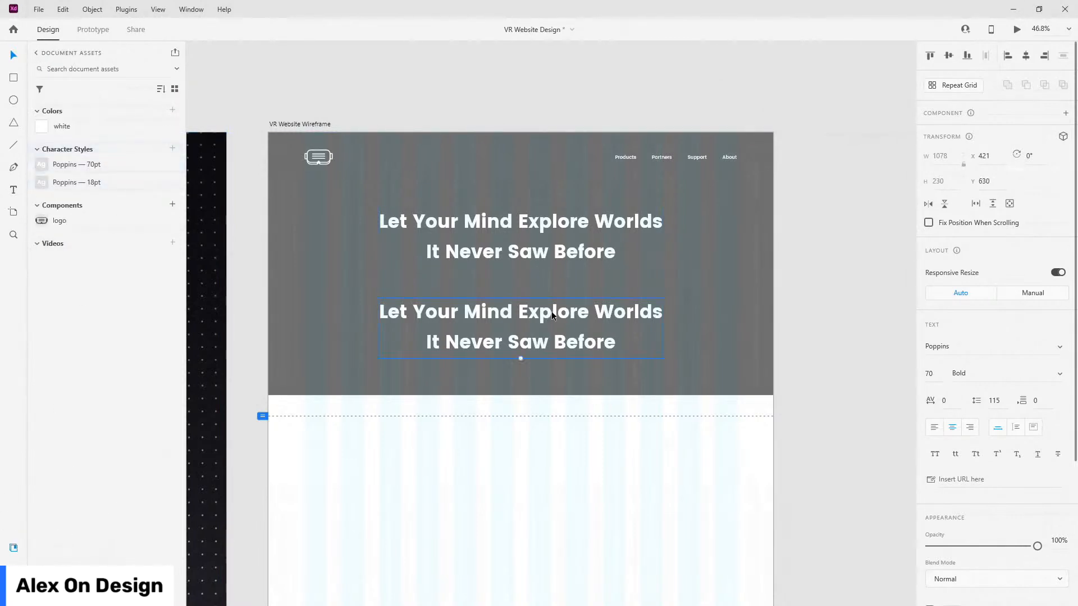
click(88, 182)
click(14, 568)
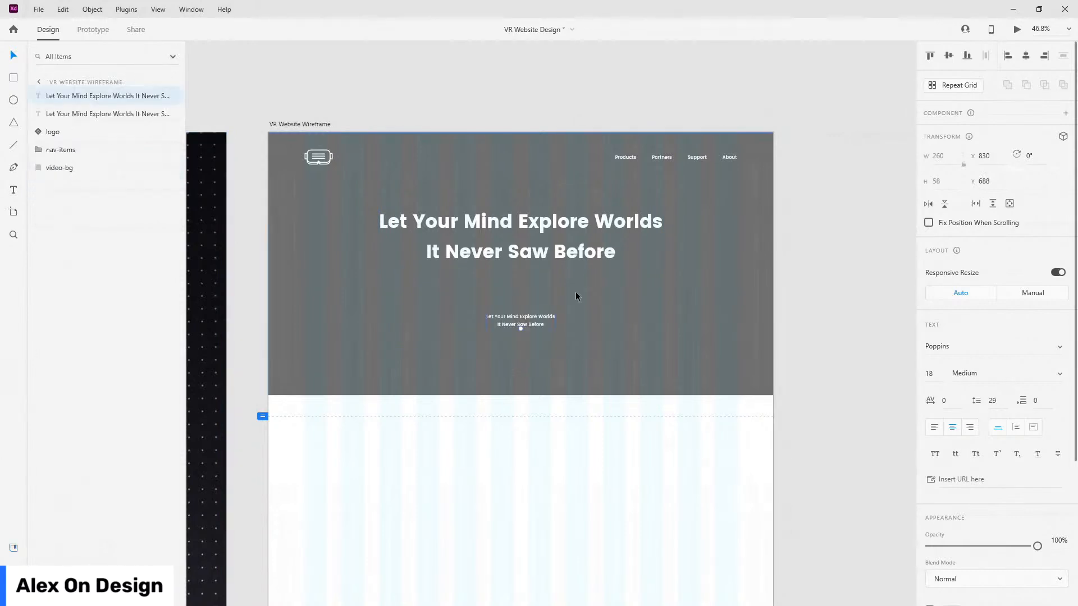
double_click(537, 318)
text(customize Your)
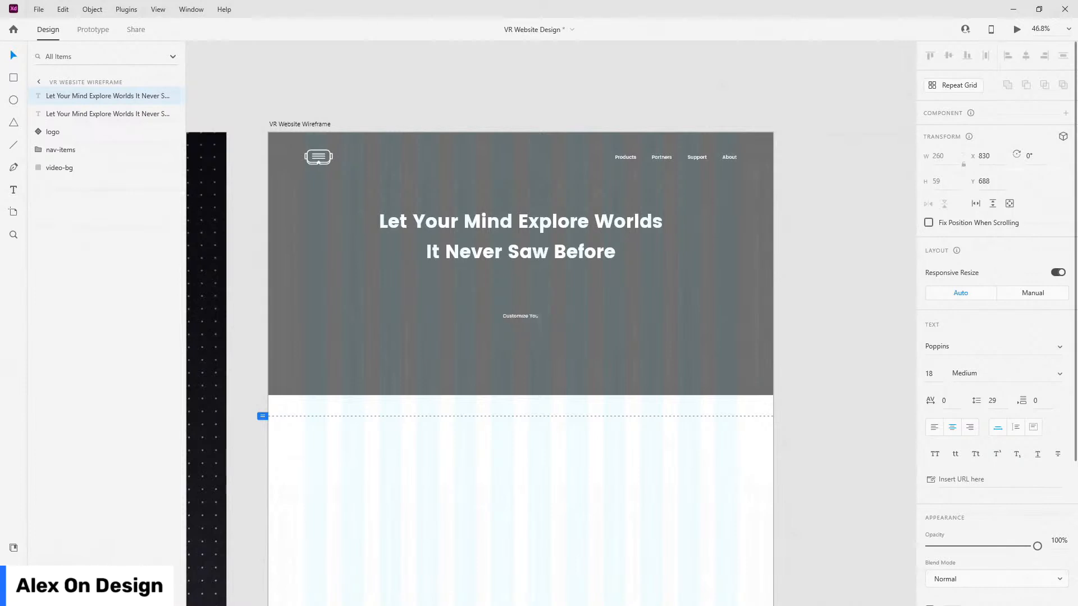
key(Escape)
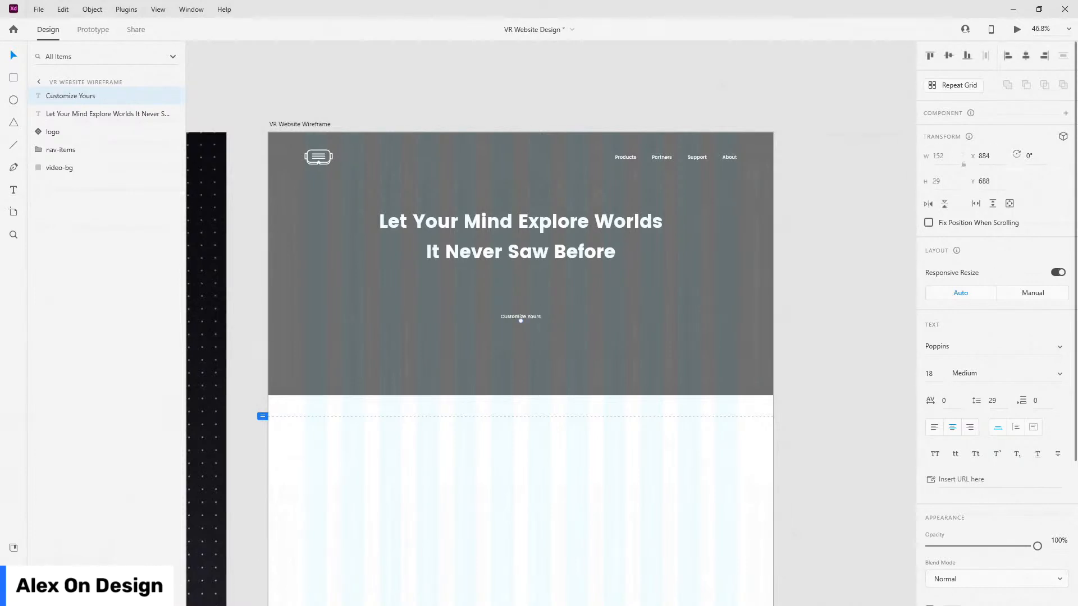
Step: Draw a rectangle over the Customize Yours text, fit it to the grid columns at 366 wide, and set its height to 60
click(11, 80)
scroll(506, 312, up, 5)
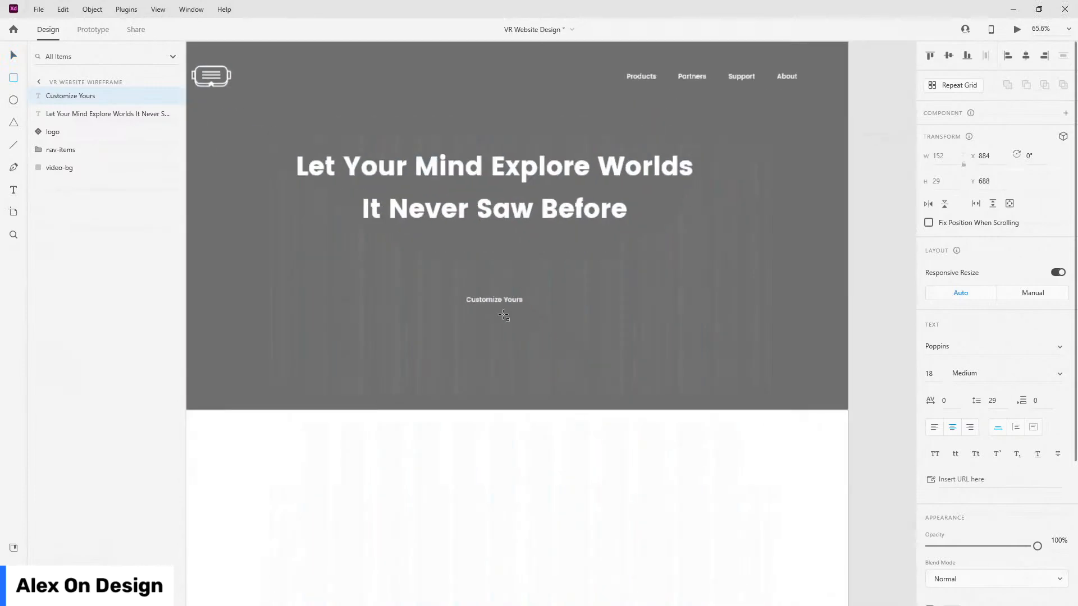
drag(359, 233, 546, 297)
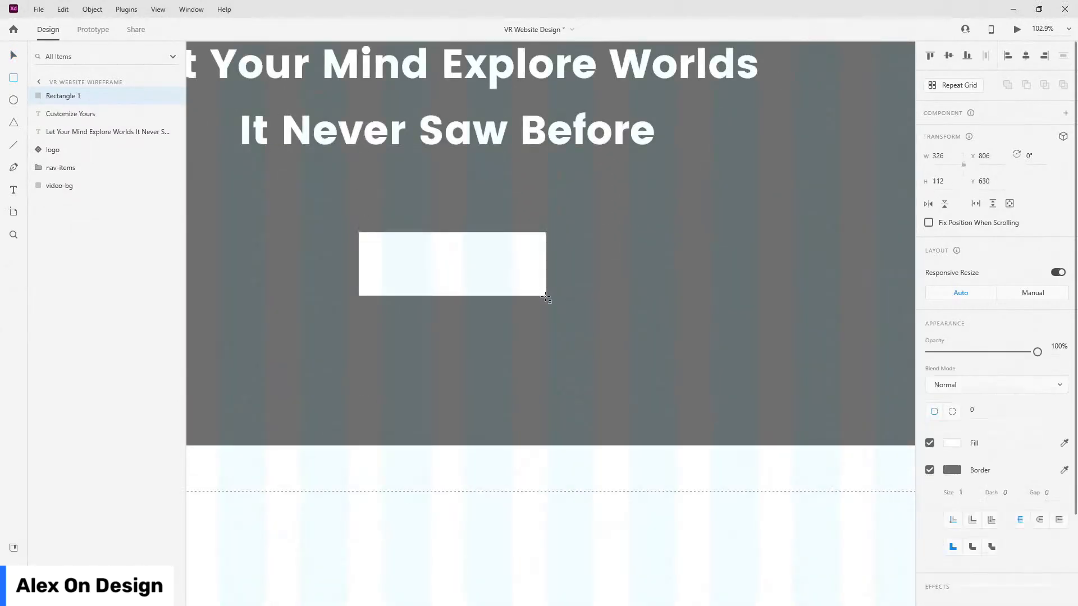
key(v)
drag(511, 252, 593, 273)
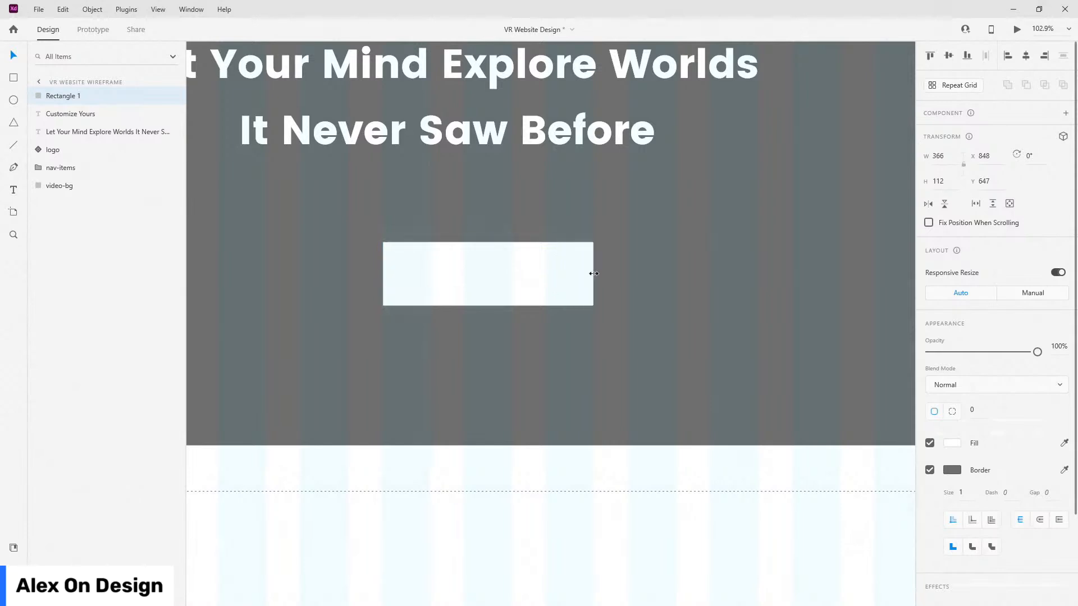
click(953, 183)
text(60)
key(Return)
Step: Shift the rectangle to X 848, Y 658 and send it backward behind the Customize Yours text
click(544, 249)
drag(544, 249, 545, 256)
right_click(545, 256)
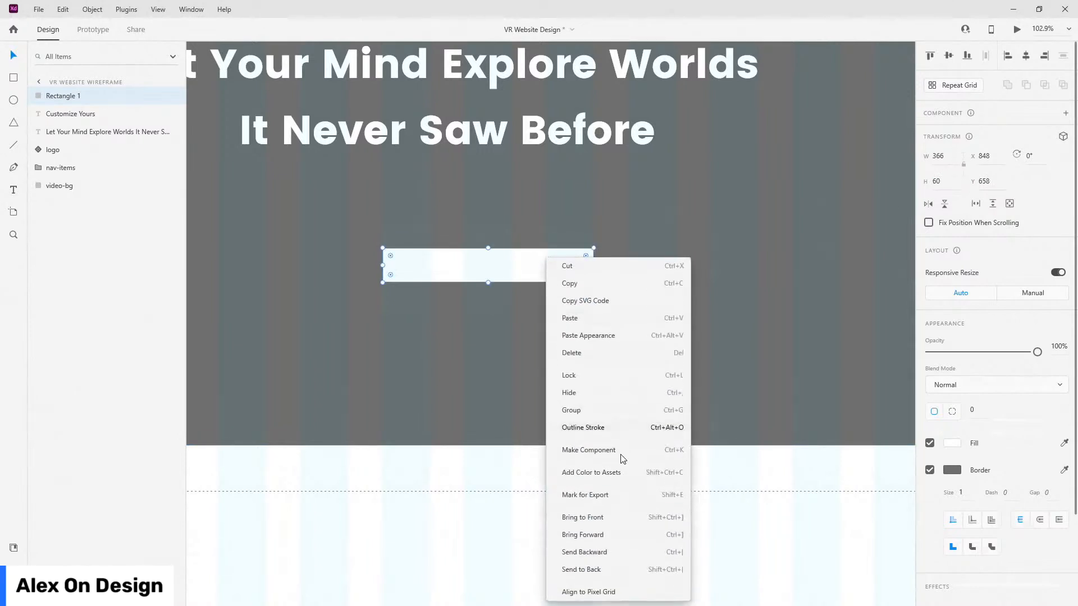
click(589, 549)
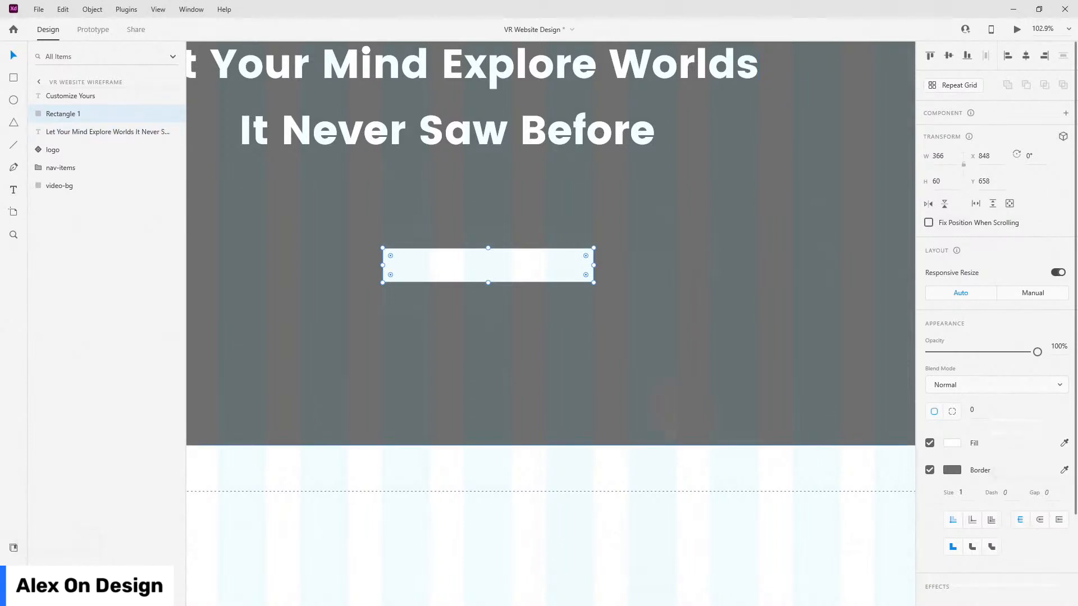
Step: Try the hero background's gray as the rectangle's fill and restore the saved white color
click(606, 383)
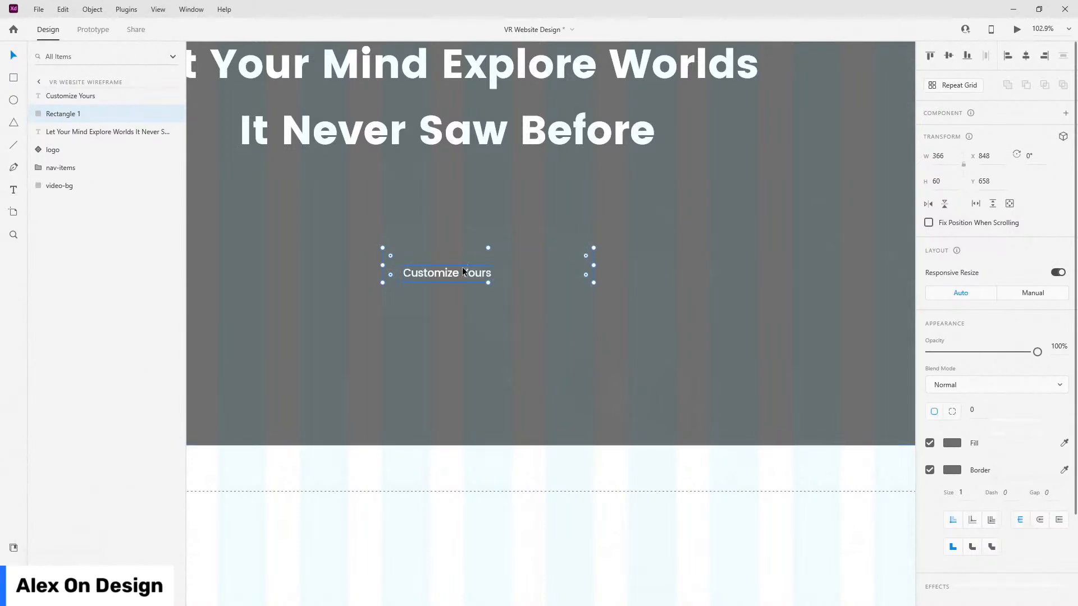
click(577, 231)
click(534, 264)
click(13, 547)
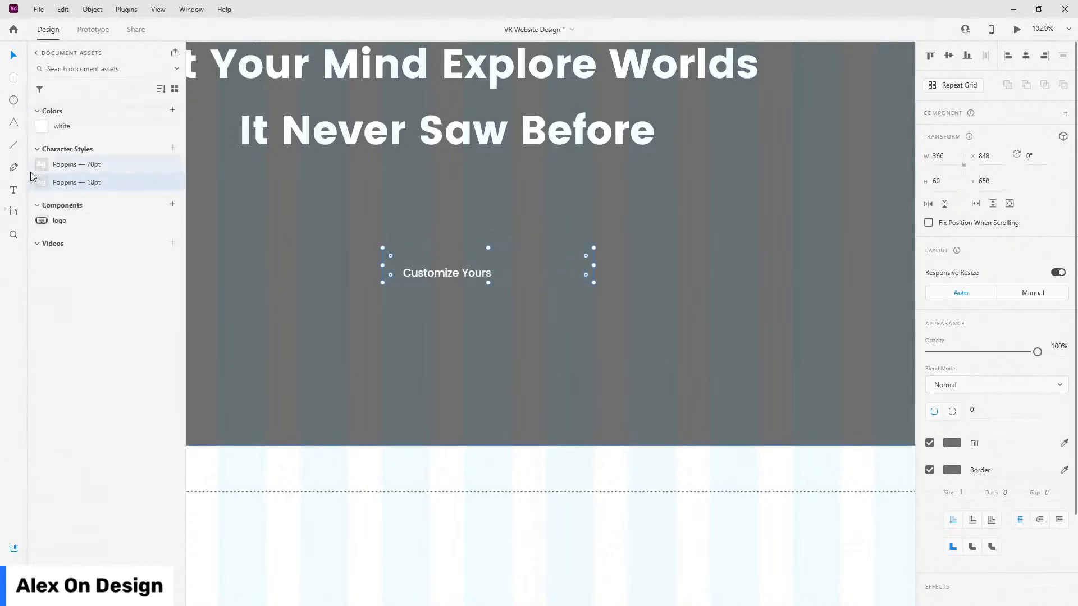
click(57, 129)
click(436, 254)
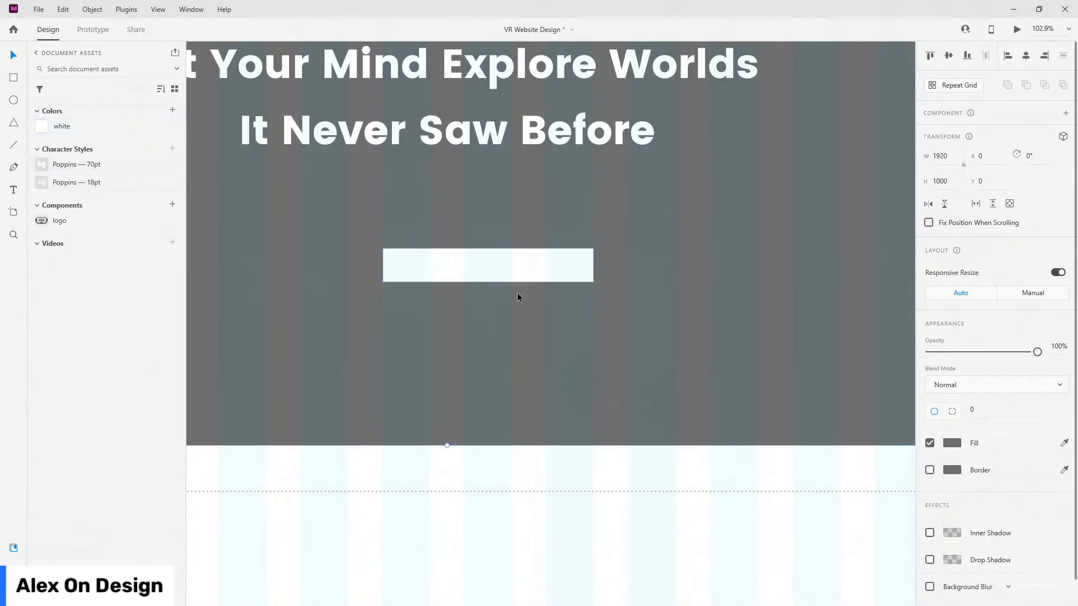
Step: Move the white rectangle below the Customize Yours text to about Y 748
click(514, 269)
drag(514, 270, 505, 317)
Step: Fill the Customize Yours text with the hero background's gray
click(483, 274)
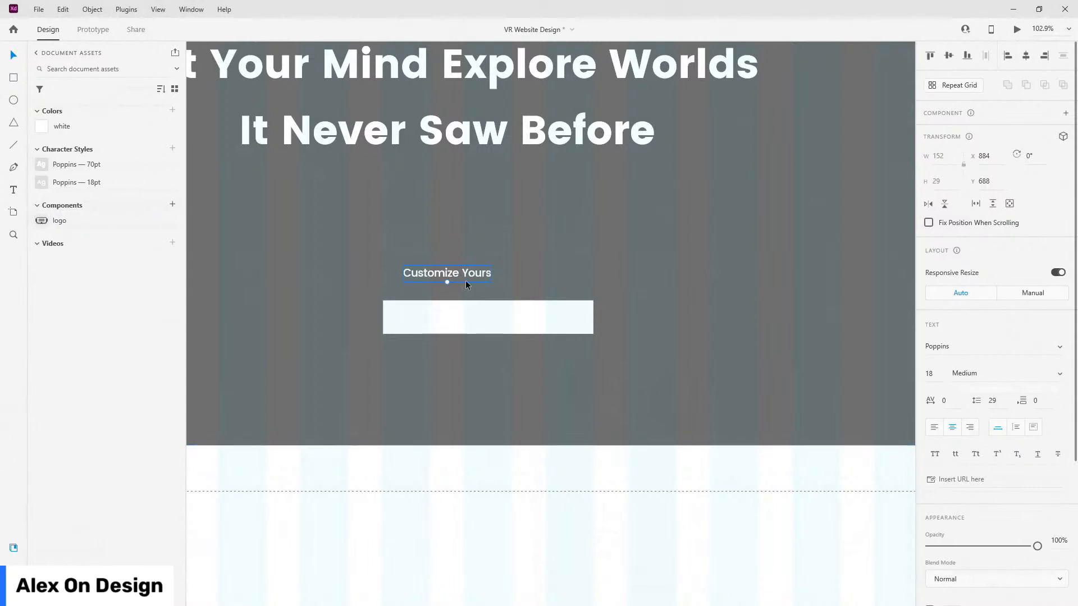
scroll(940, 350, down, 4)
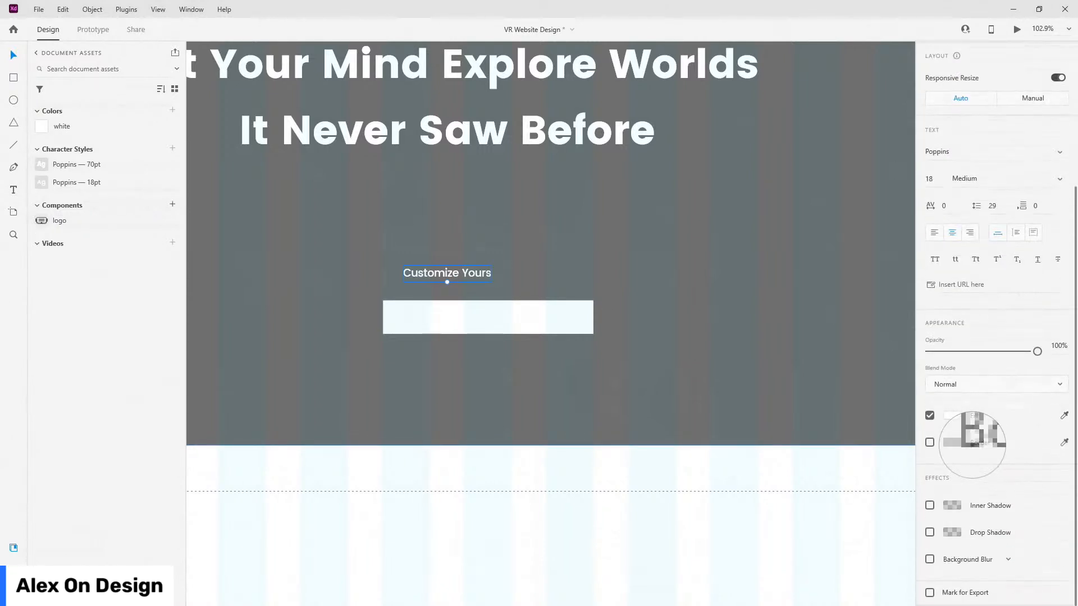
click(845, 429)
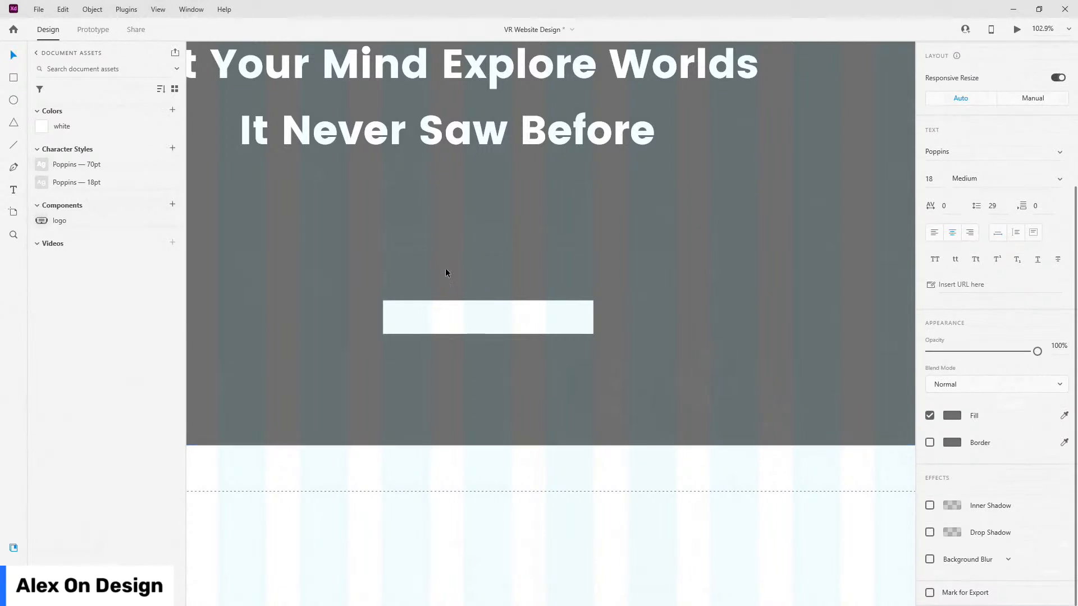
Step: Center the Customize Yours text on the white rectangle
shift+click(558, 318)
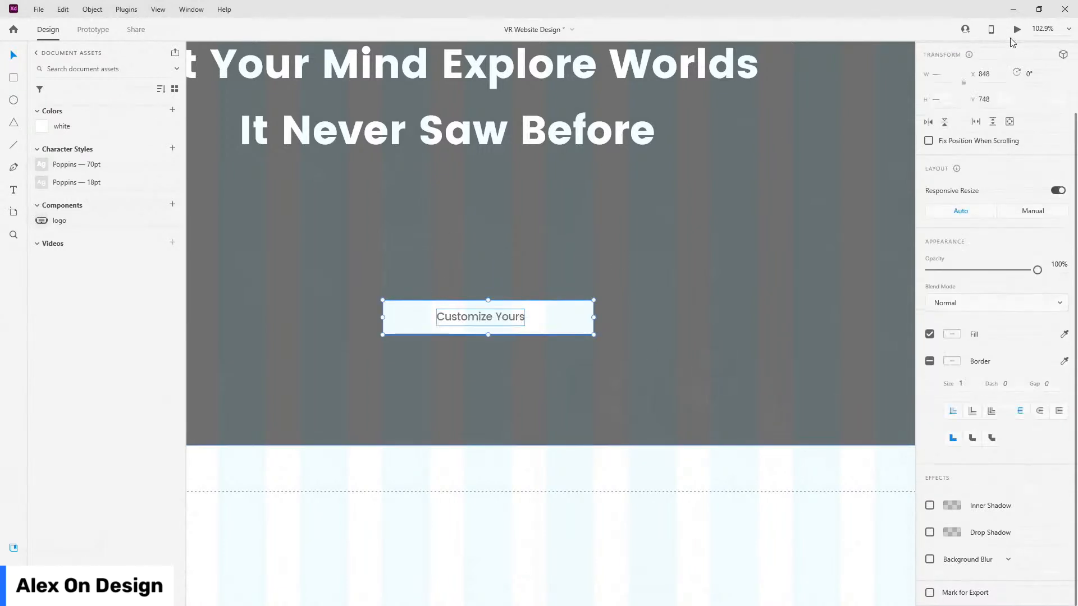
scroll(980, 232, up, 1)
click(1026, 56)
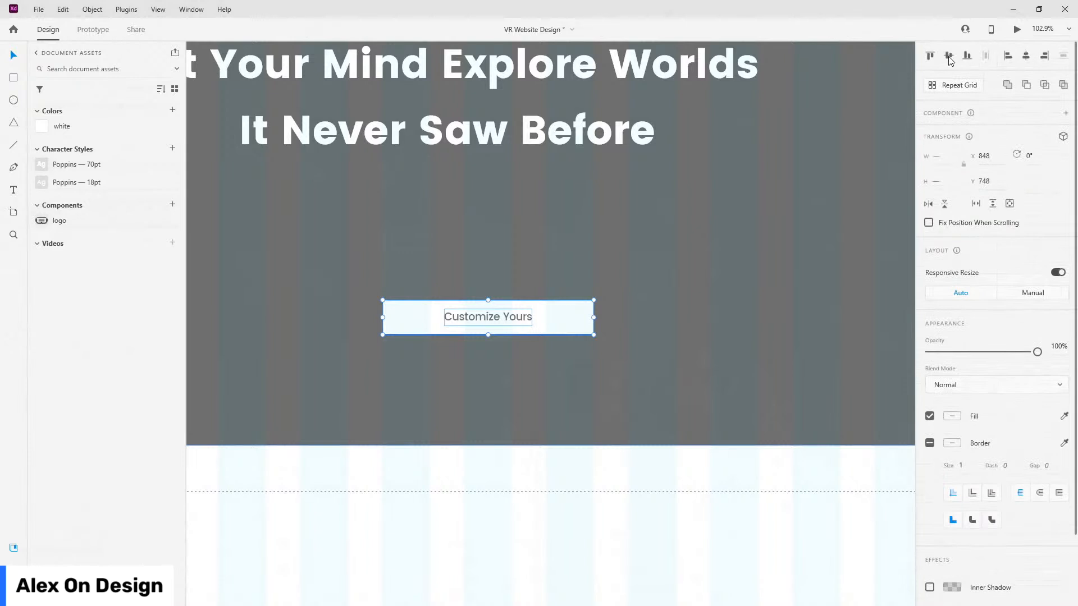
Step: Group the text and rectangle as "main-btn" and center the group horizontally on the artboard
key(ctrl+g)
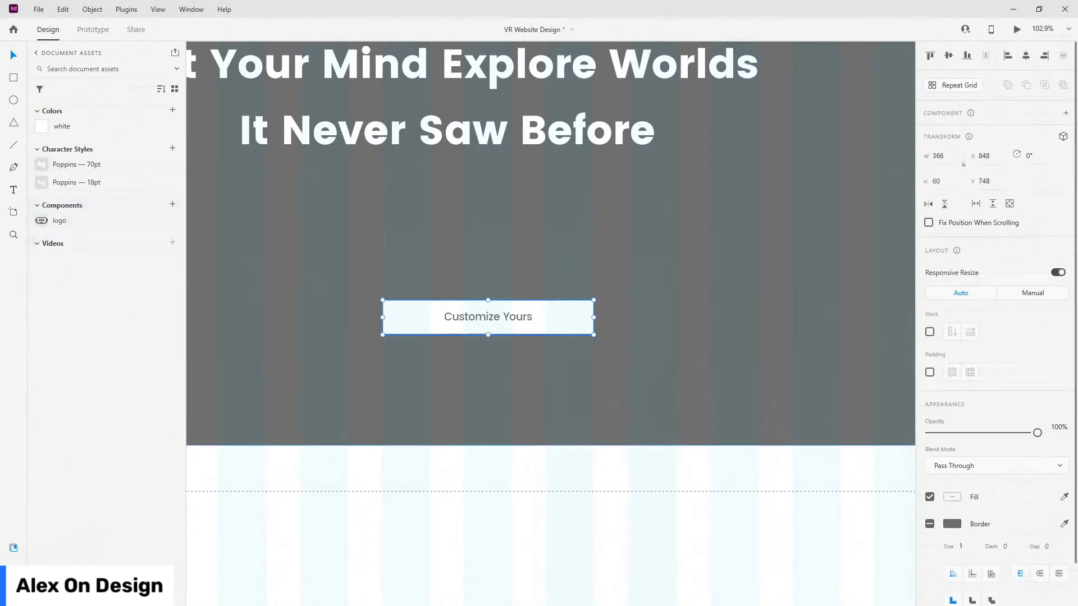
click(14, 548)
double_click(60, 96)
text(main-btn)
key(Return)
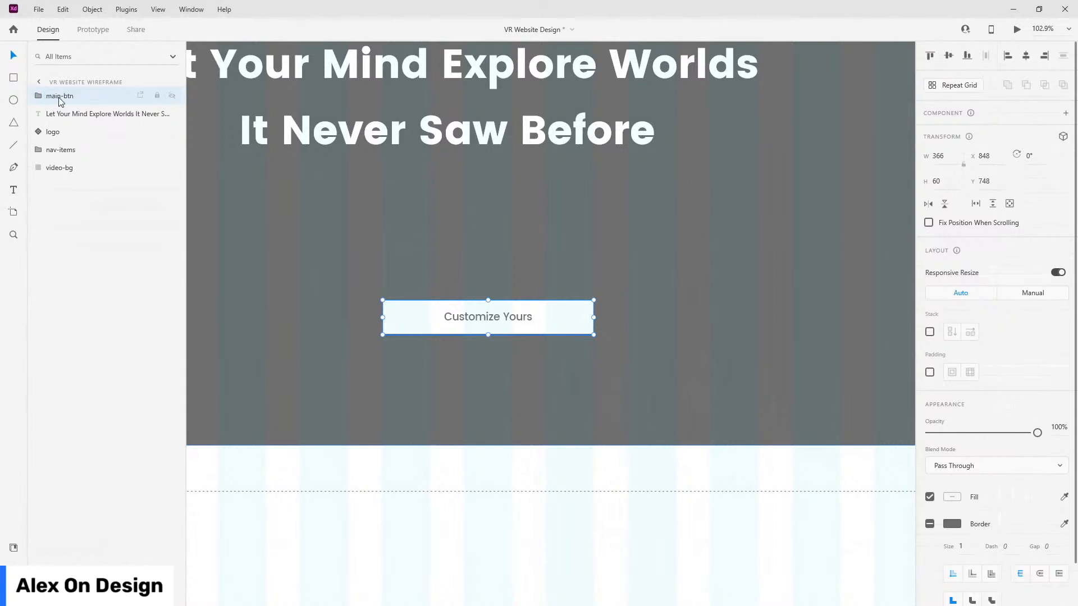
click(1026, 56)
Step: Give the button's rectangle a corner radius of 50 and remove its border
double_click(524, 322)
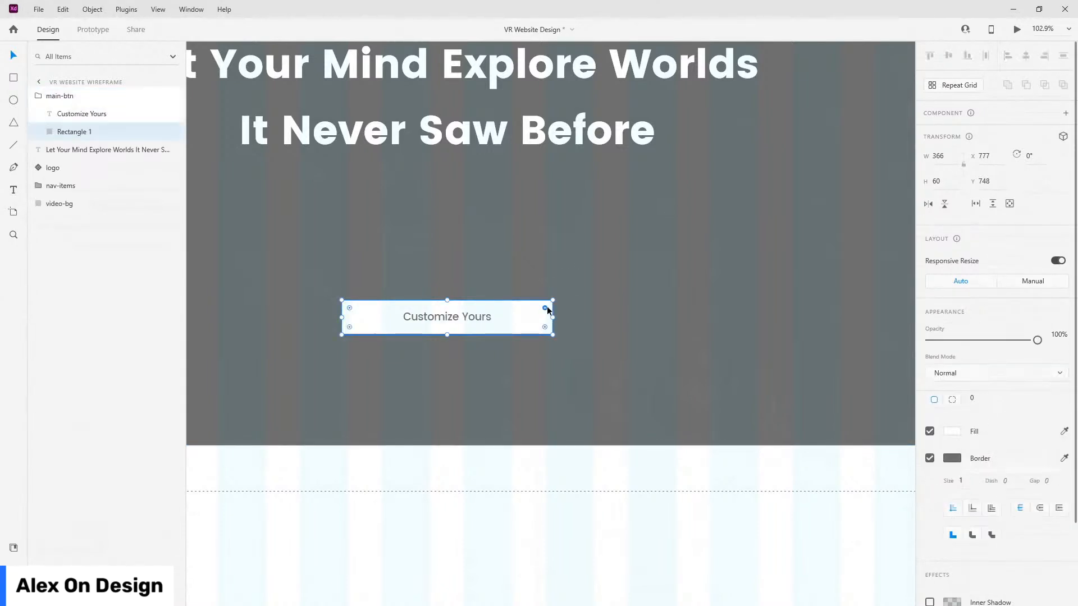
click(978, 396)
text(50)
key(Return)
click(929, 459)
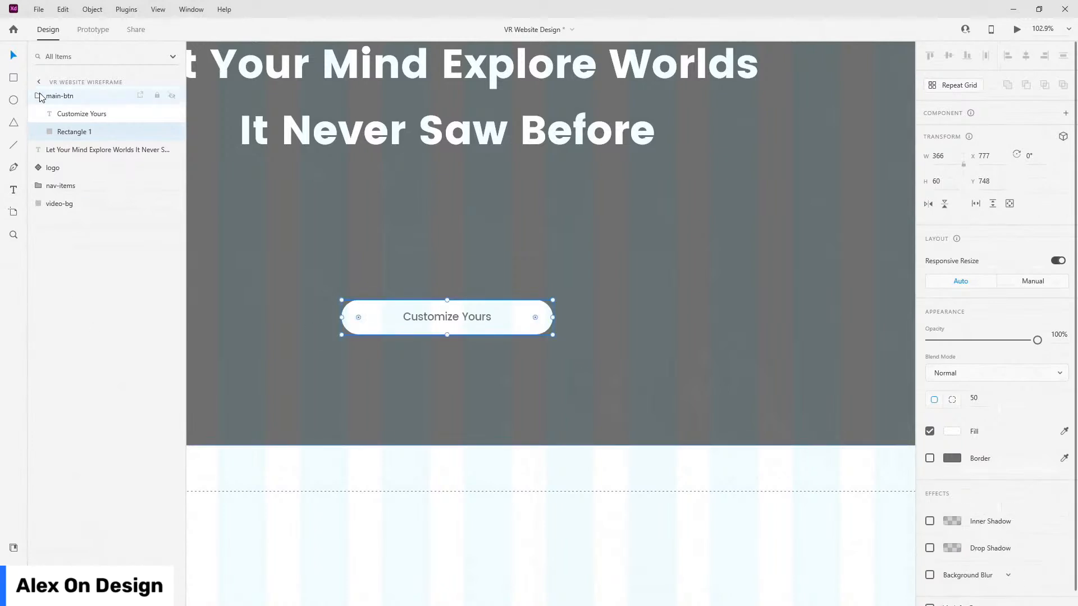
Step: Rename the button's rectangle layer as "btn-bg"
double_click(69, 132)
text(btn-bg)
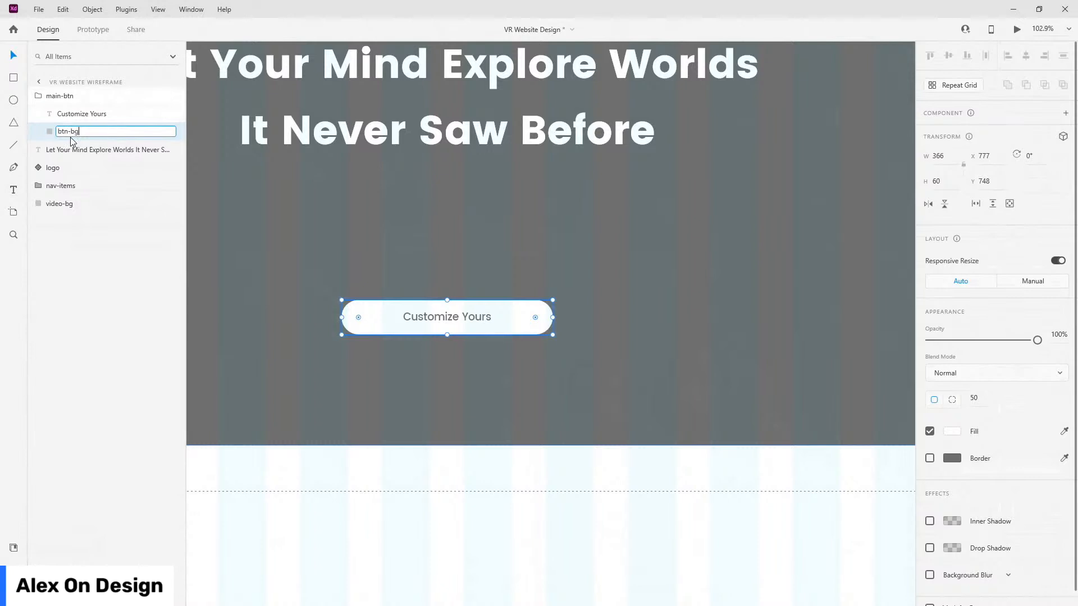
key(Return)
key(Escape)
Step: Move the main-btn group up beneath the headline to about Y 575
scroll(561, 243, down, 1)
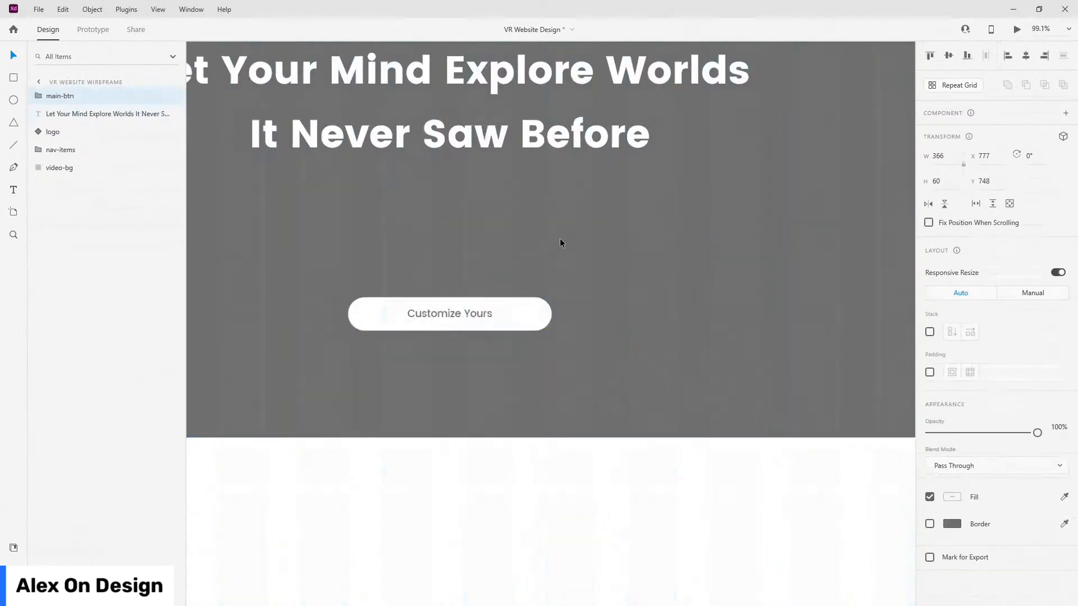
scroll(561, 242, down, 5)
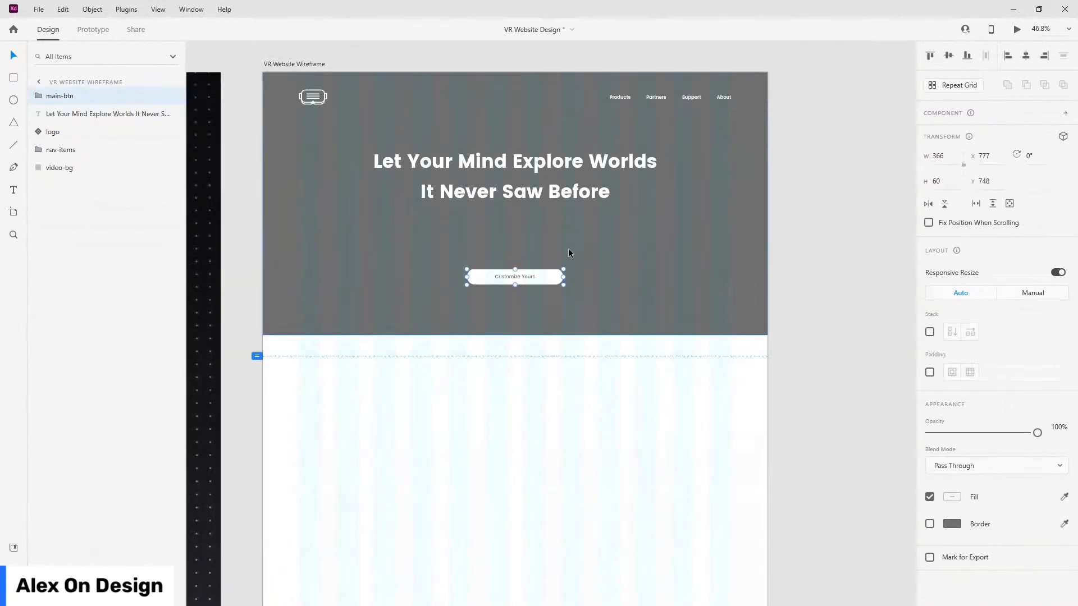
drag(540, 281, 541, 235)
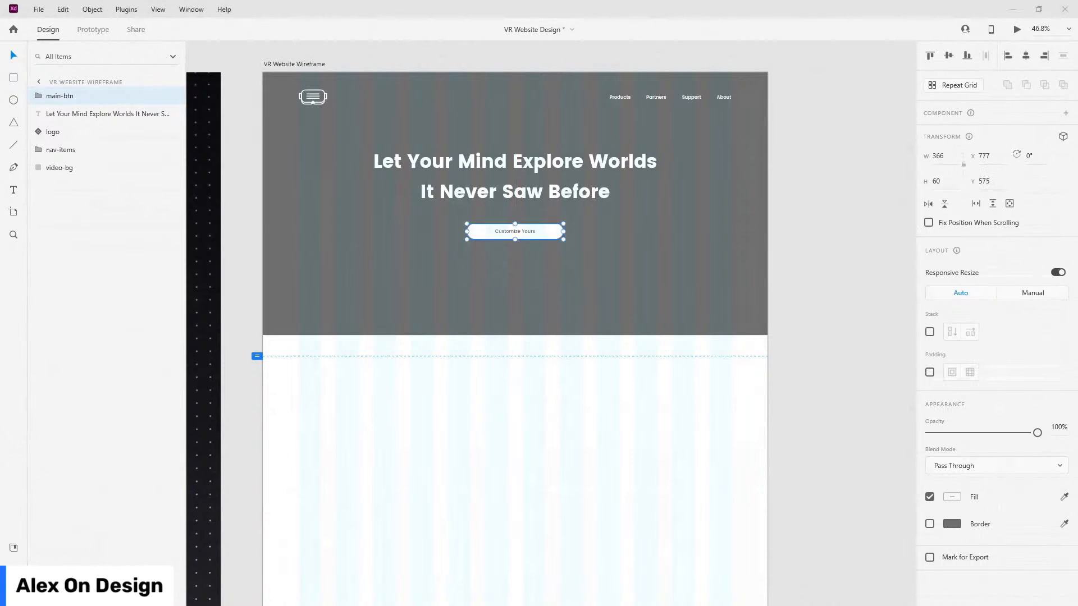
drag(552, 235, 550, 233)
Step: Group the headline with the main-btn group and name the new group "text"
shift+click(571, 181)
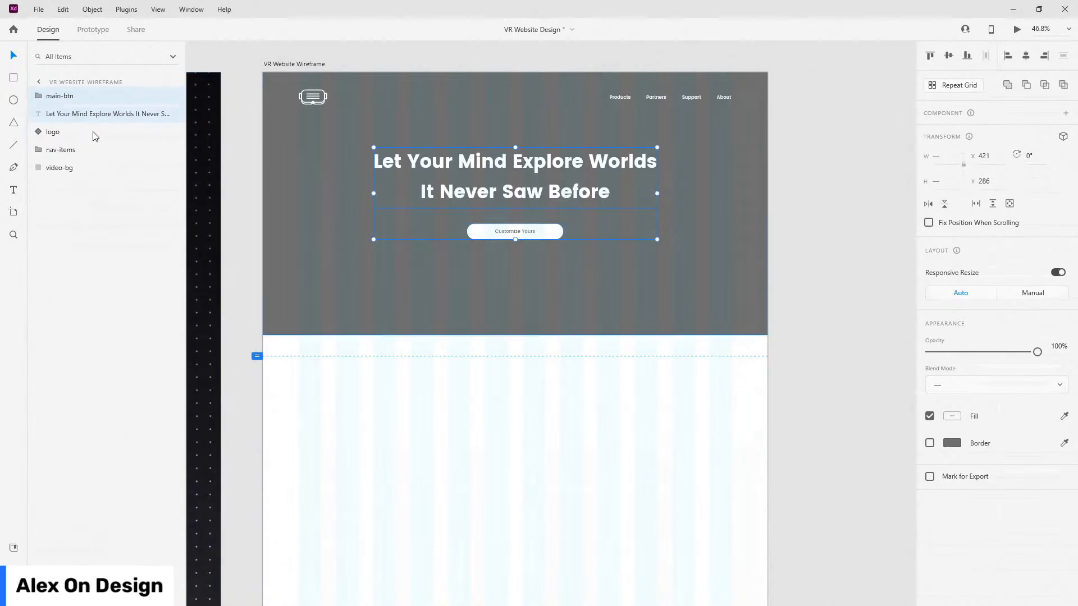
key(ctrl+g)
double_click(53, 96)
text(text)
key(Return)
Step: Draw a spacer rectangle 877 high from the logo's lower edge to the hero's bottom and narrow it from its left side
scroll(533, 176, up, 2)
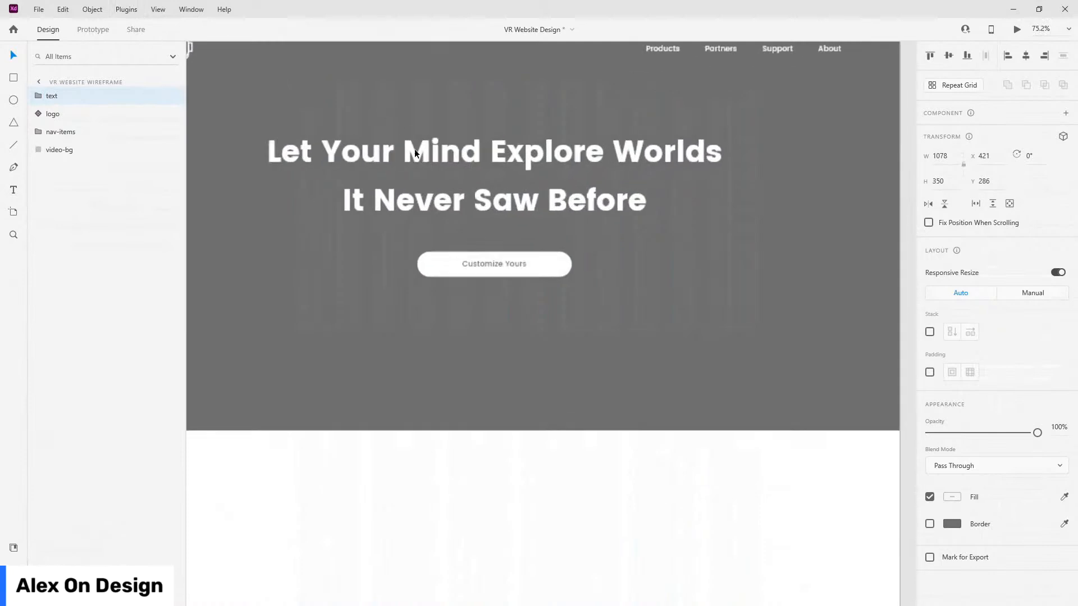
key(r)
mouse_move(642, 385)
mouse_down()
mouse_move(707, 132)
mouse_move(621, 72)
mouse_move(255, 84)
mouse_up()
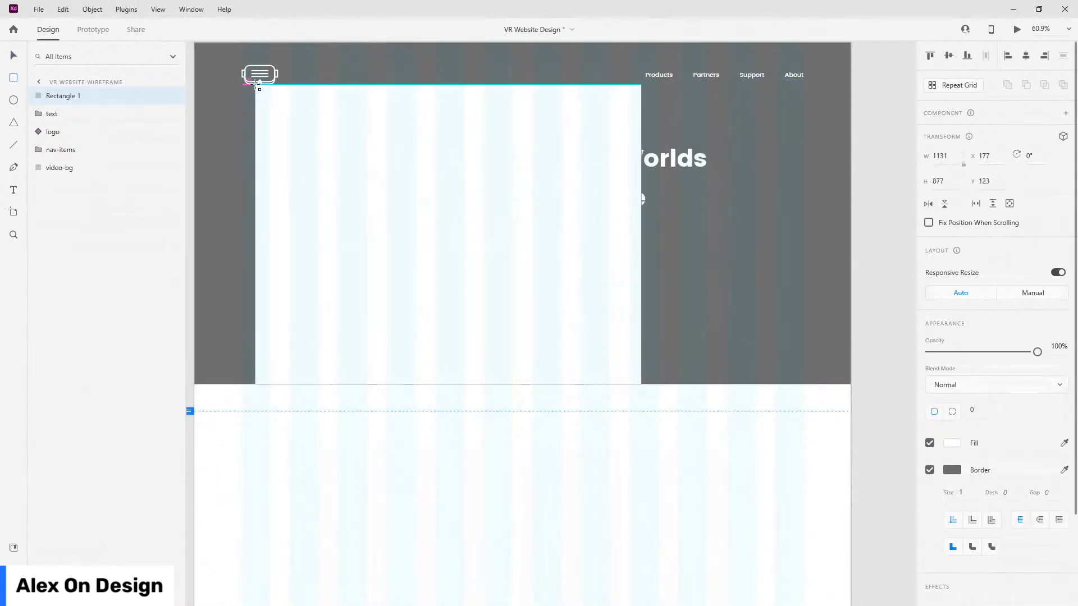
drag(254, 233, 549, 235)
Step: Align the text group to the spacer rectangle's vertical middle and delete the rectangle
key(v)
shift+click(466, 151)
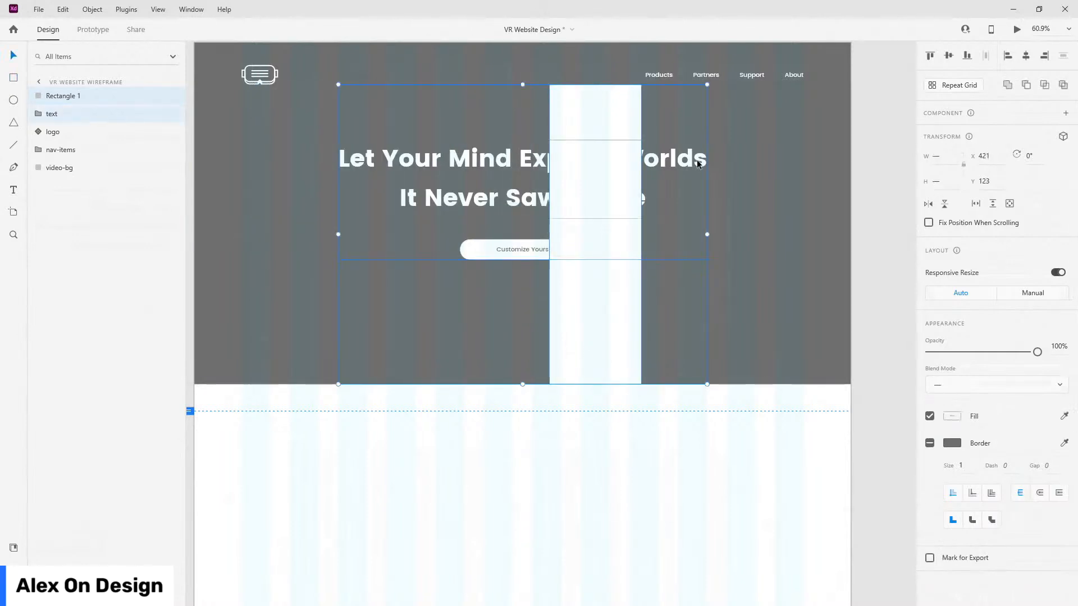
click(949, 55)
click(77, 95)
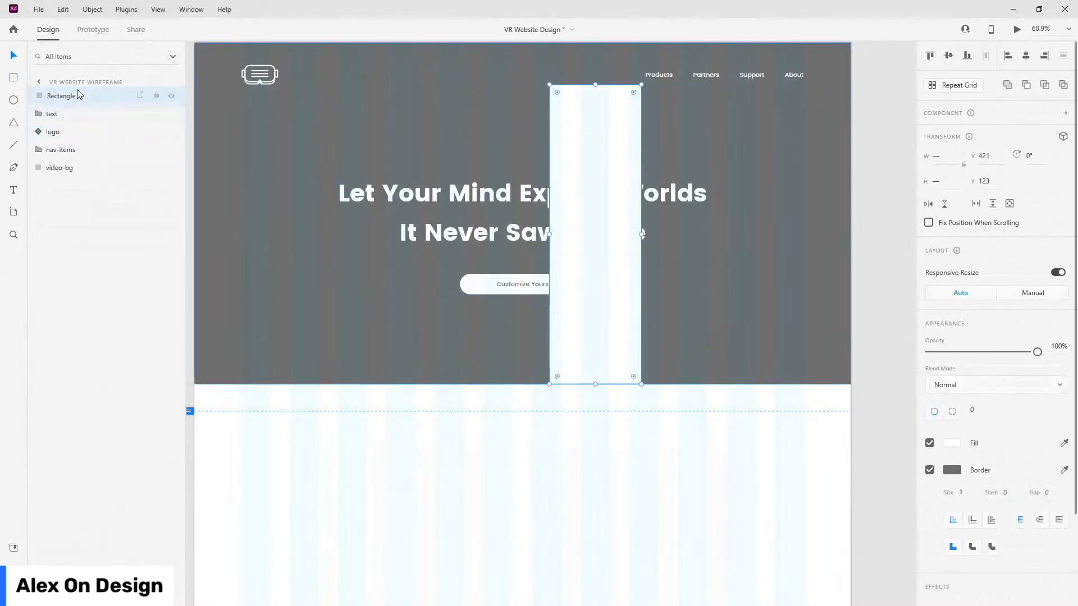
key(Delete)
Step: Reorder the text layer below nav-items, then group the logo and nav-items as "nav"
drag(76, 95, 75, 143)
click(79, 113)
shift+click(82, 104)
key(ctrl+g)
double_click(65, 97)
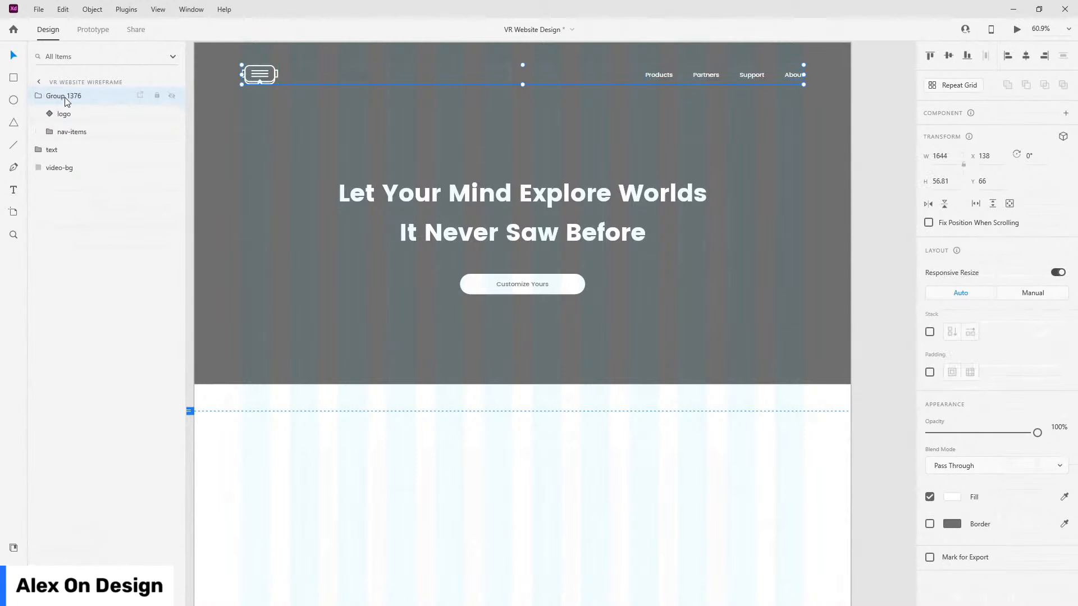
text(nav)
key(Return)
click(43, 100)
Step: Preview the hero section in a maximized preview window and close it
click(61, 132)
scroll(673, 234, down, 3)
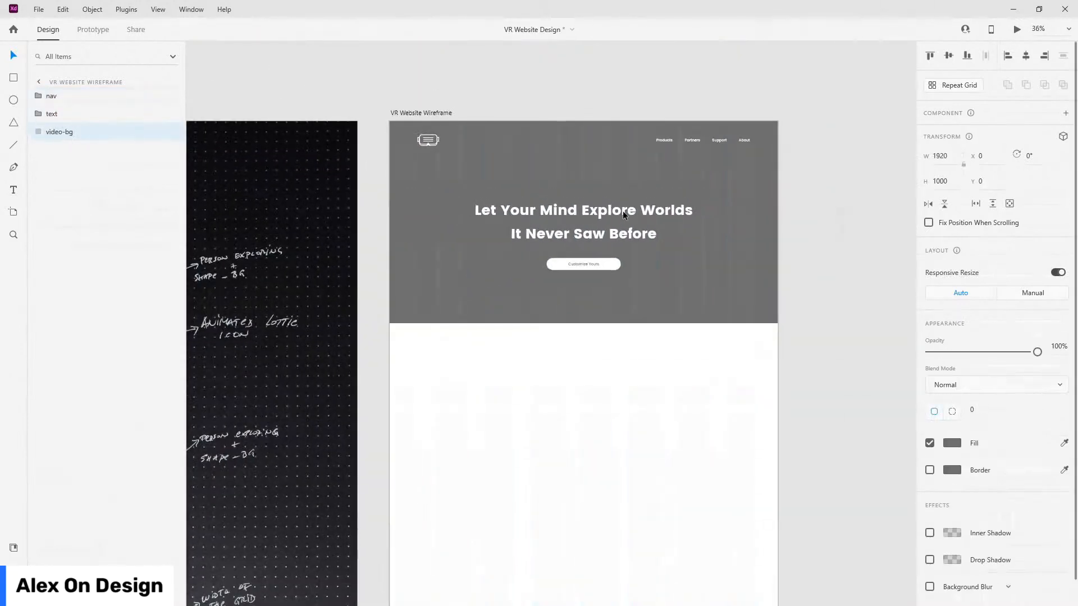
key(ctrl+Return)
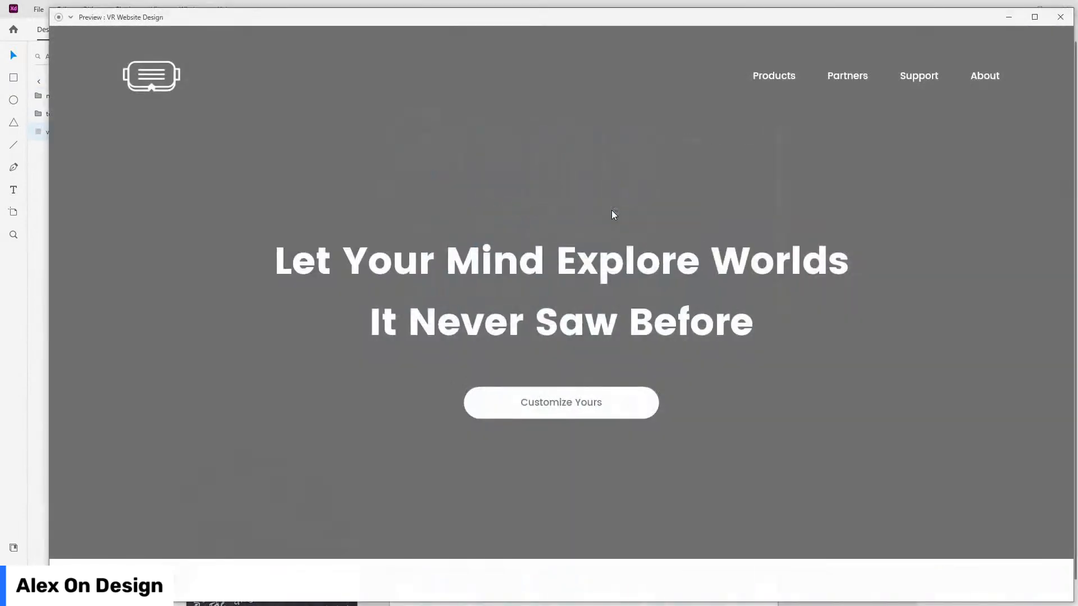
click(1037, 17)
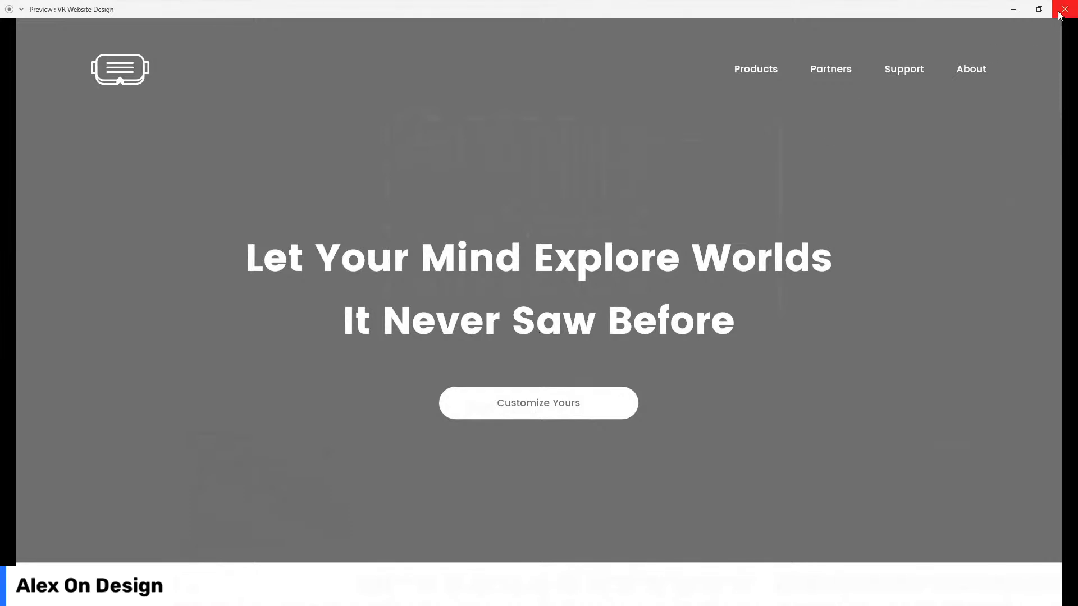
click(1060, 15)
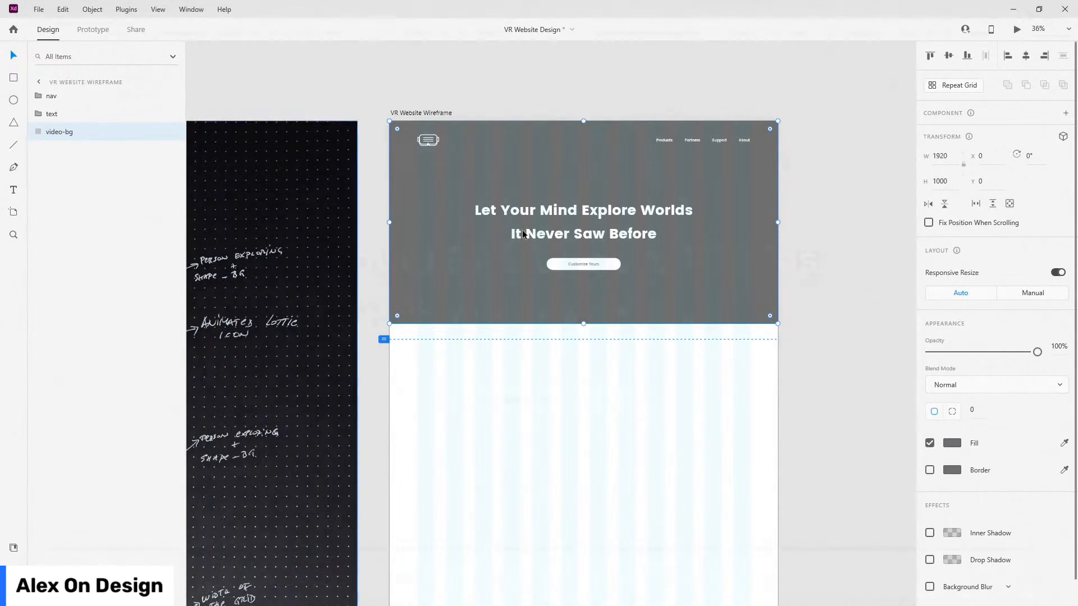
Step: Group the nav, text and video-bg layers together and name the group "hero"
shift+click(87, 101)
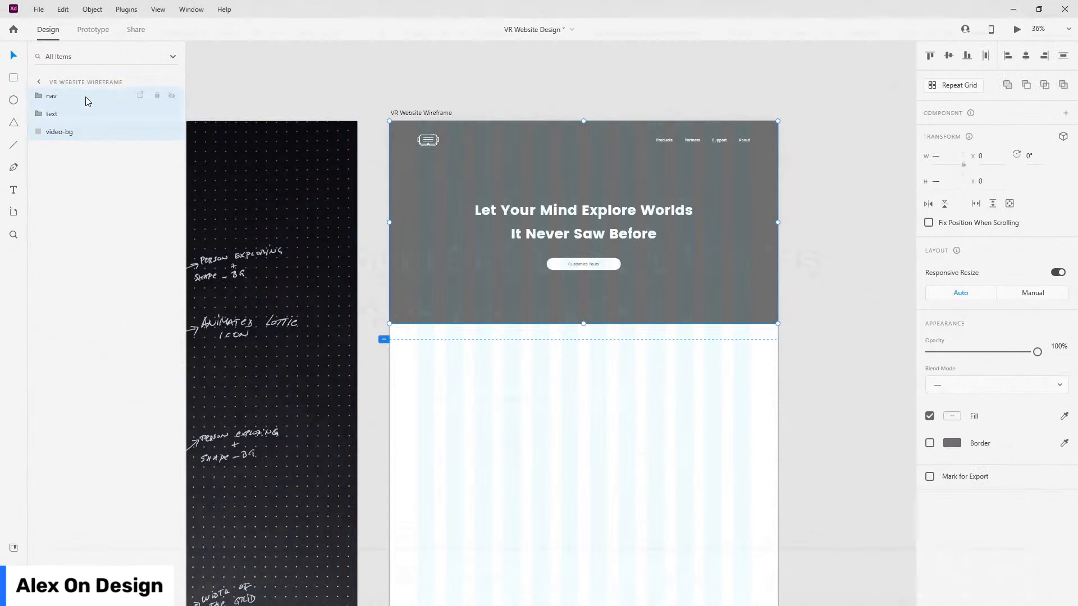
key(ctrl+g)
double_click(56, 96)
text(hello)
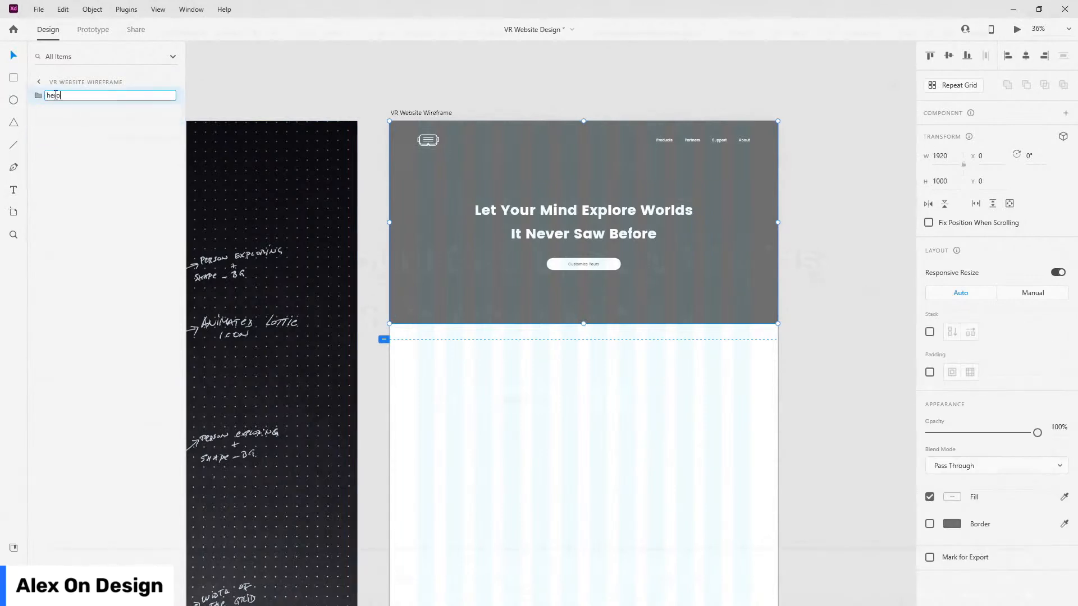
key(Return)
Step: Set the VR Website Wireframe artboard's fill color to #fbfbfb
scroll(598, 359, down, 3)
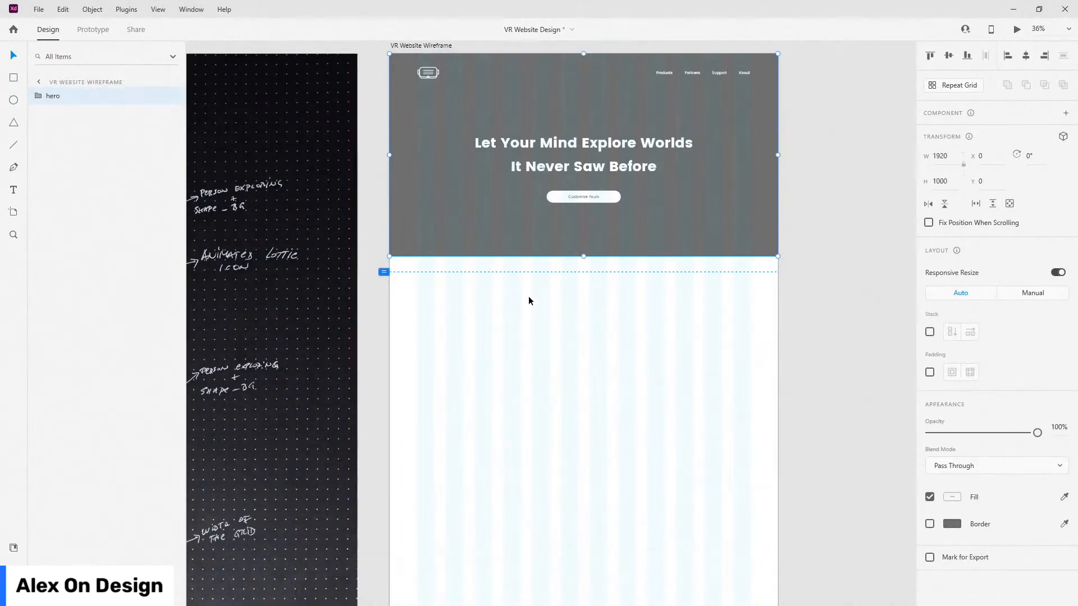
drag(423, 346, 850, 318)
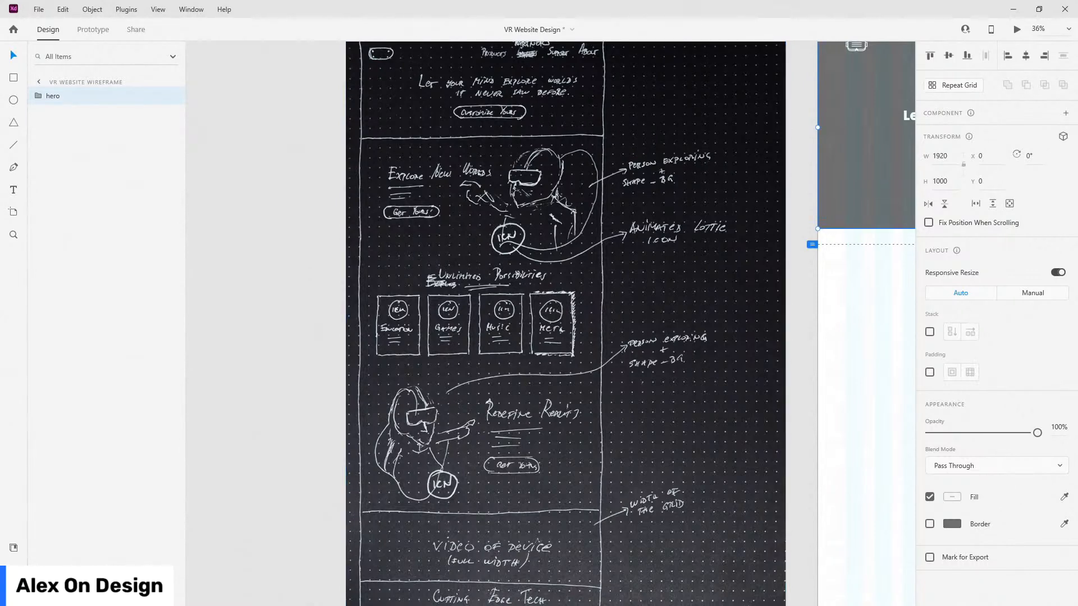
scroll(305, 243, down, 3)
scroll(871, 207, up, 1)
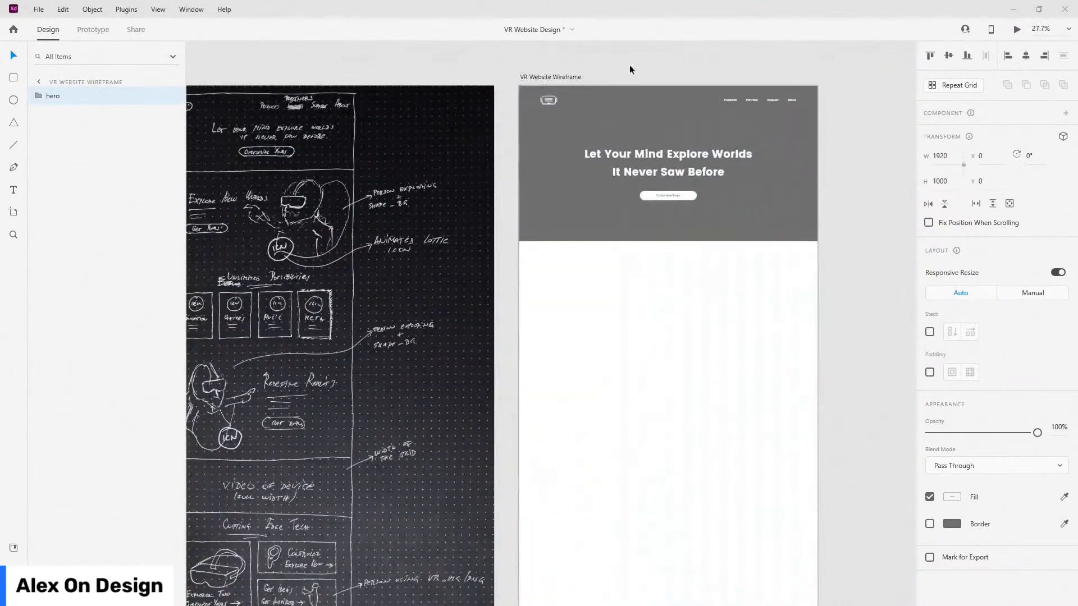
click(556, 77)
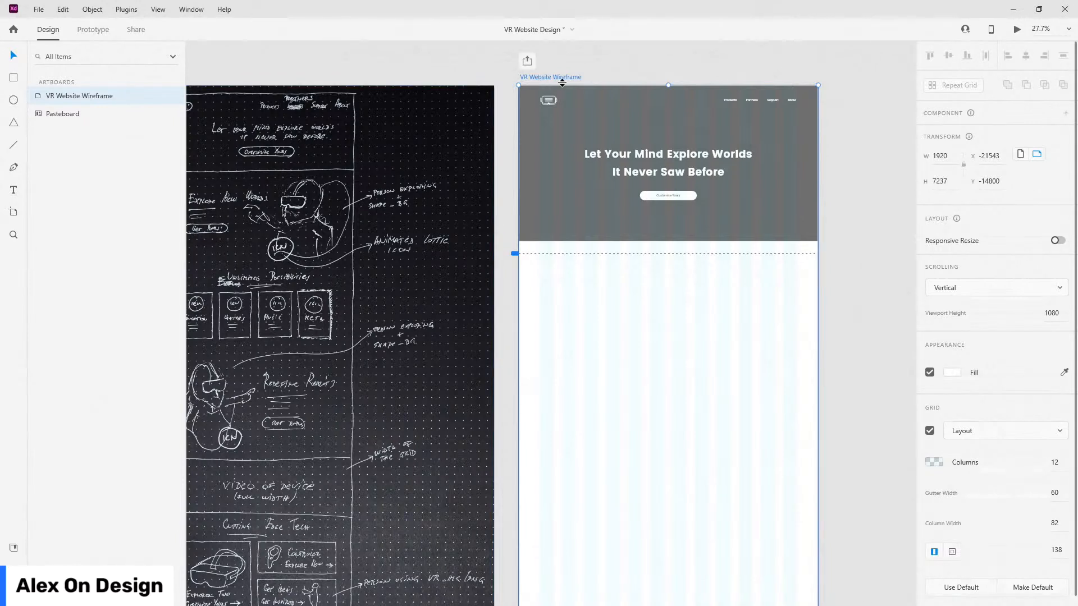
click(953, 374)
text(#fbfbfb)
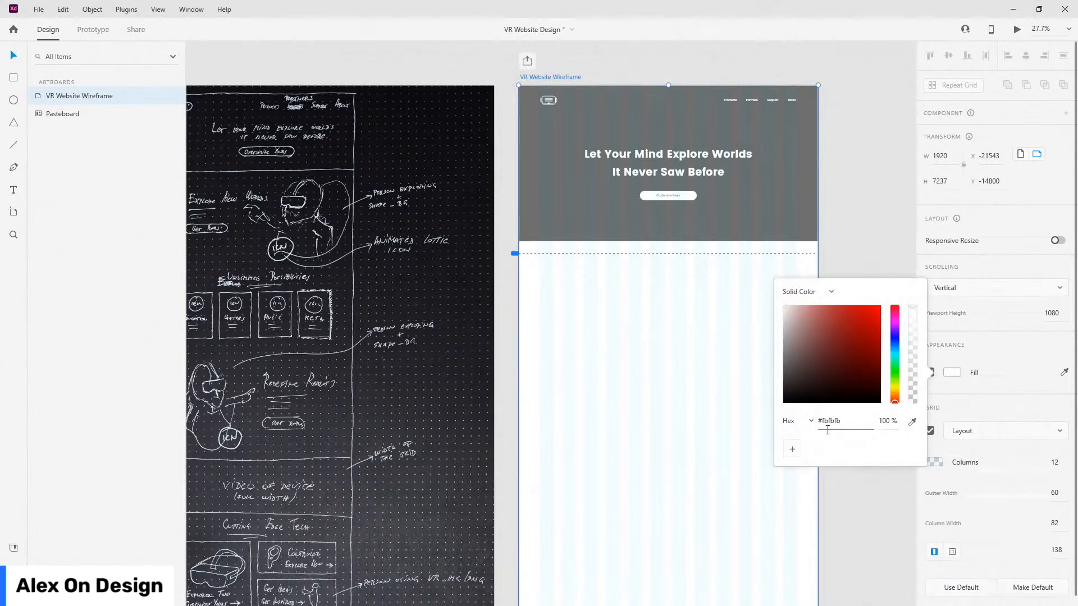
Step: Add the artboard's colors to the saved colors in the document assets
click(13, 548)
click(172, 110)
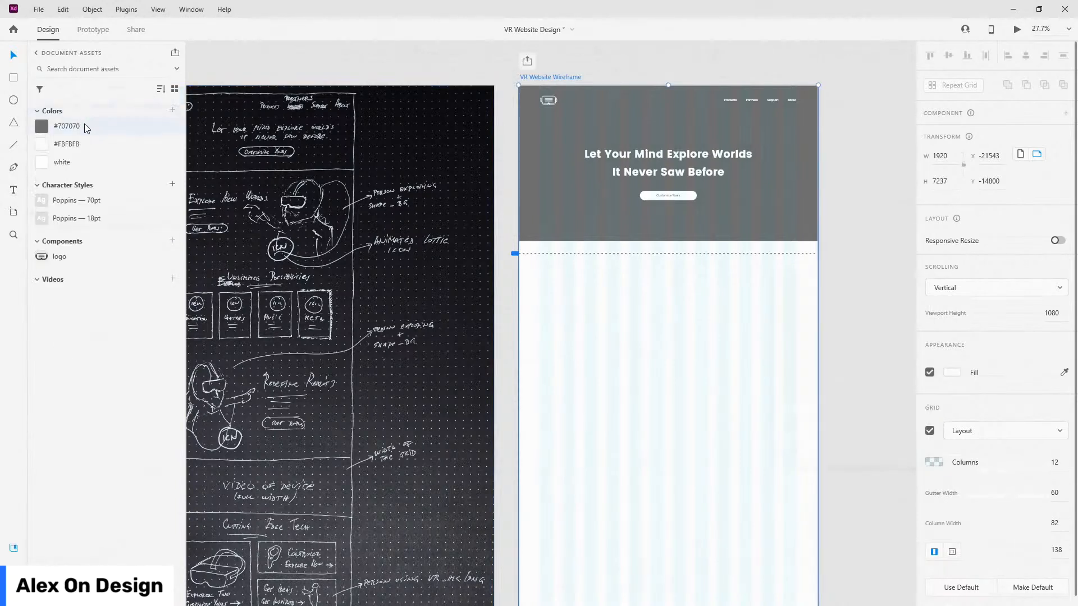
right_click(85, 126)
click(274, 246)
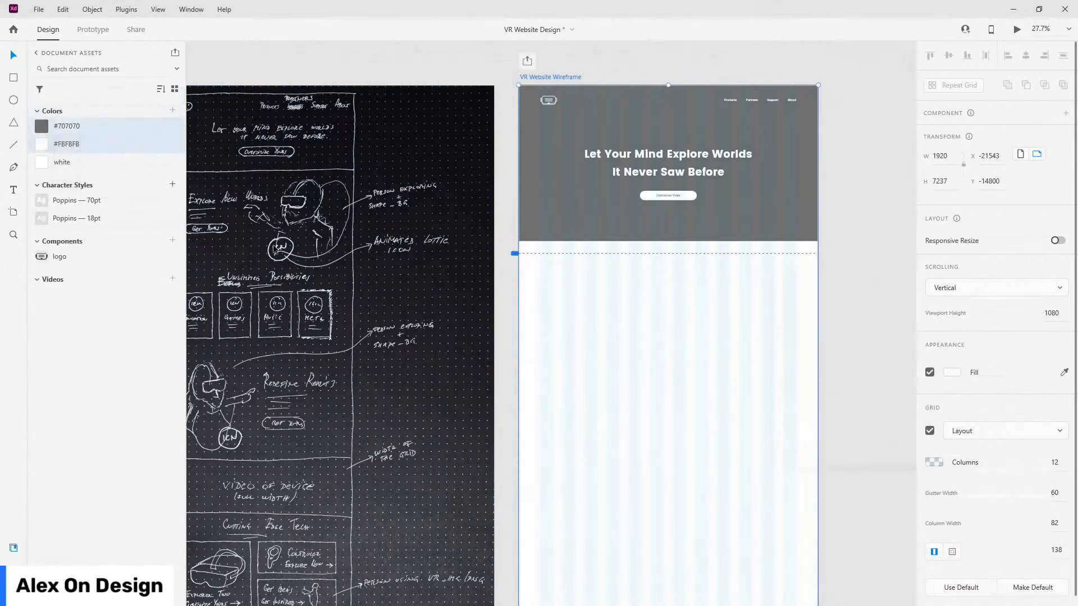
Step: Try the saved #707070 color as the artboard's fill and restore #FBFBFB
click(76, 128)
click(83, 143)
click(82, 128)
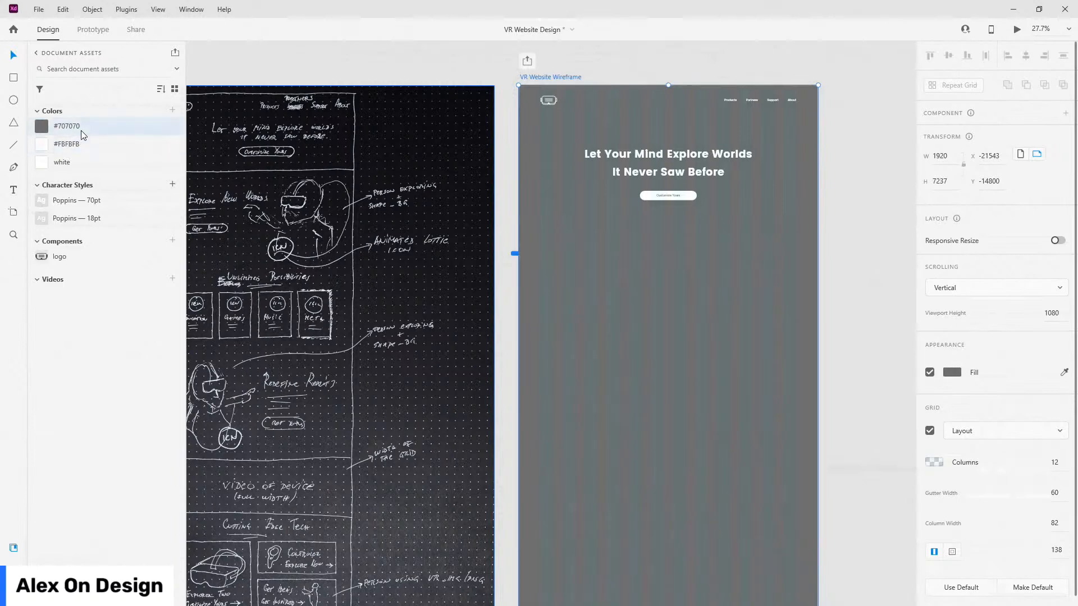
click(83, 144)
Step: Delete the #707070 swatch from the document's saved colors
right_click(83, 124)
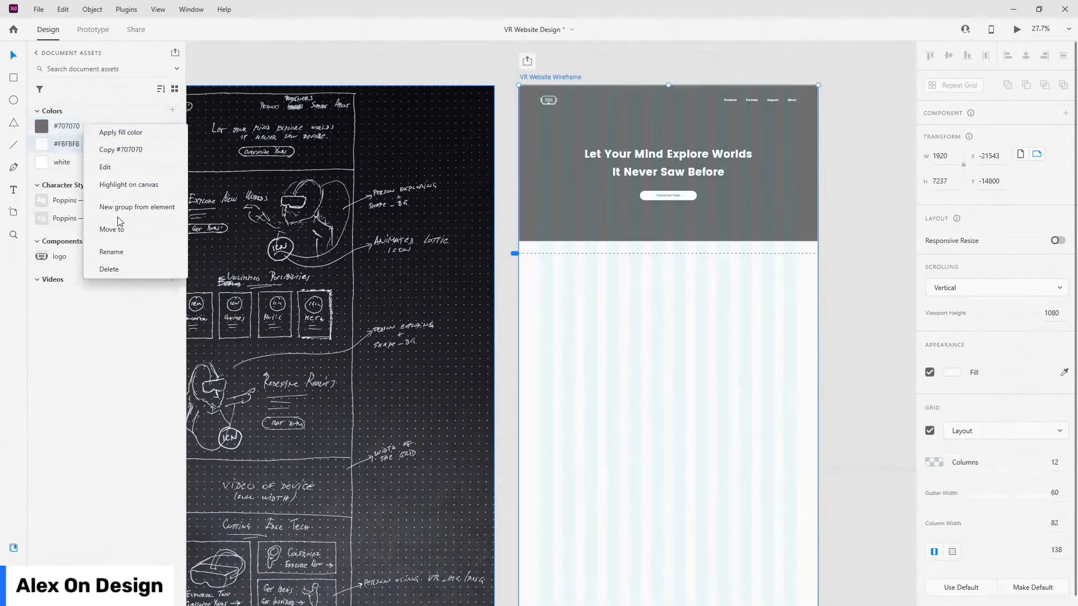
click(110, 269)
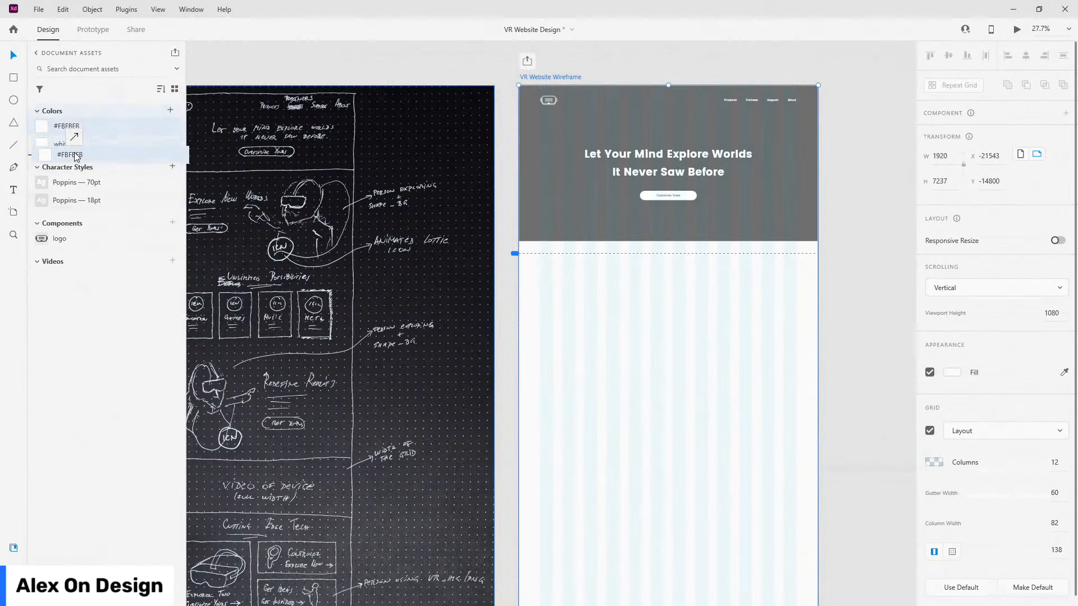
Step: Rename the saved #FBFBFB color in the document assets as artboard
click(68, 130)
right_click(68, 130)
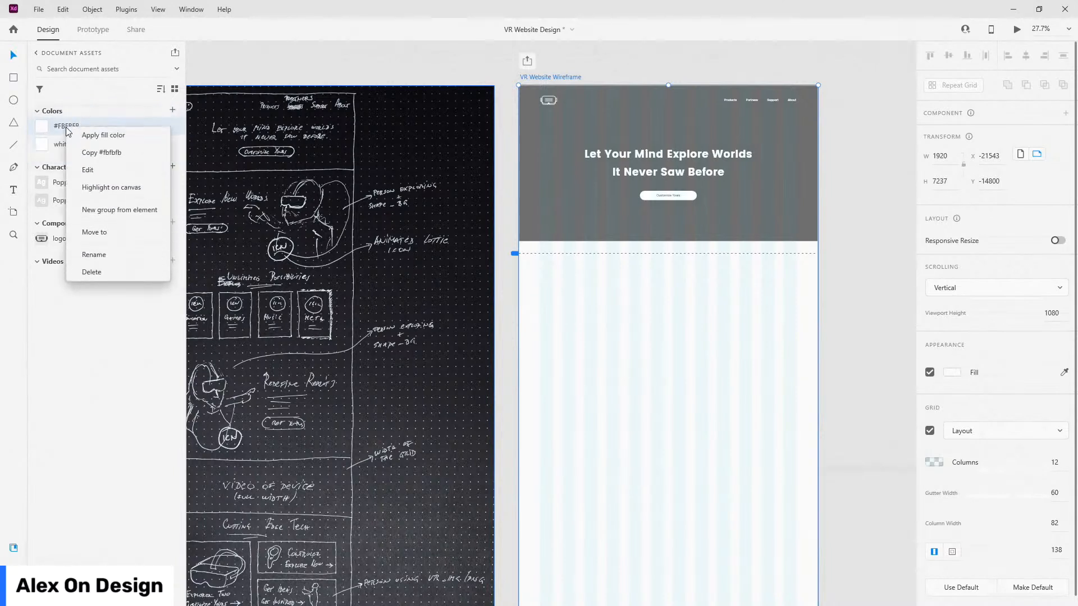
click(93, 251)
text(artboa)
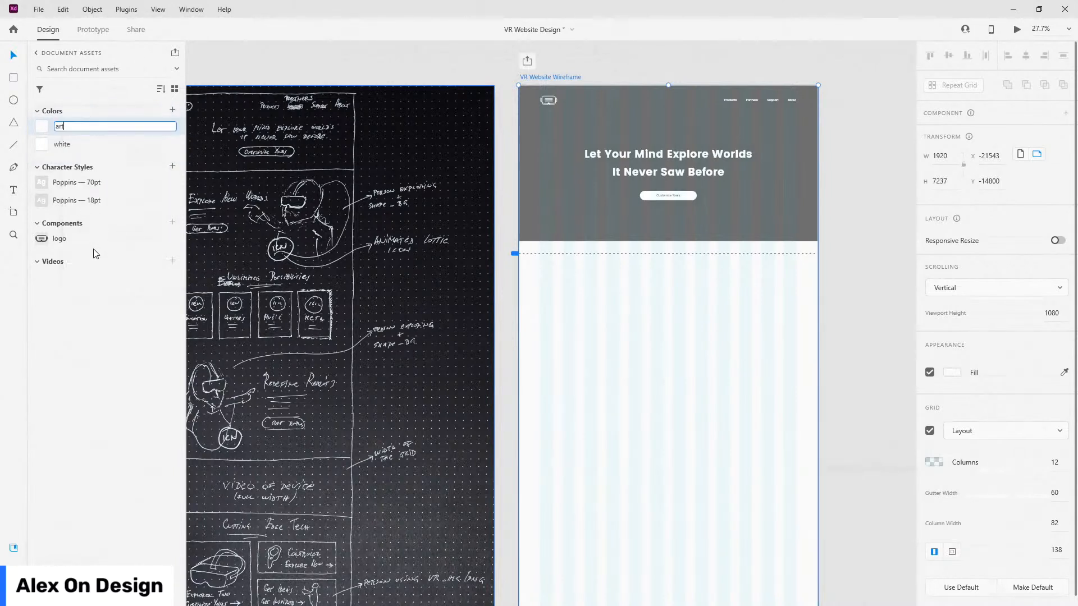
key(Return)
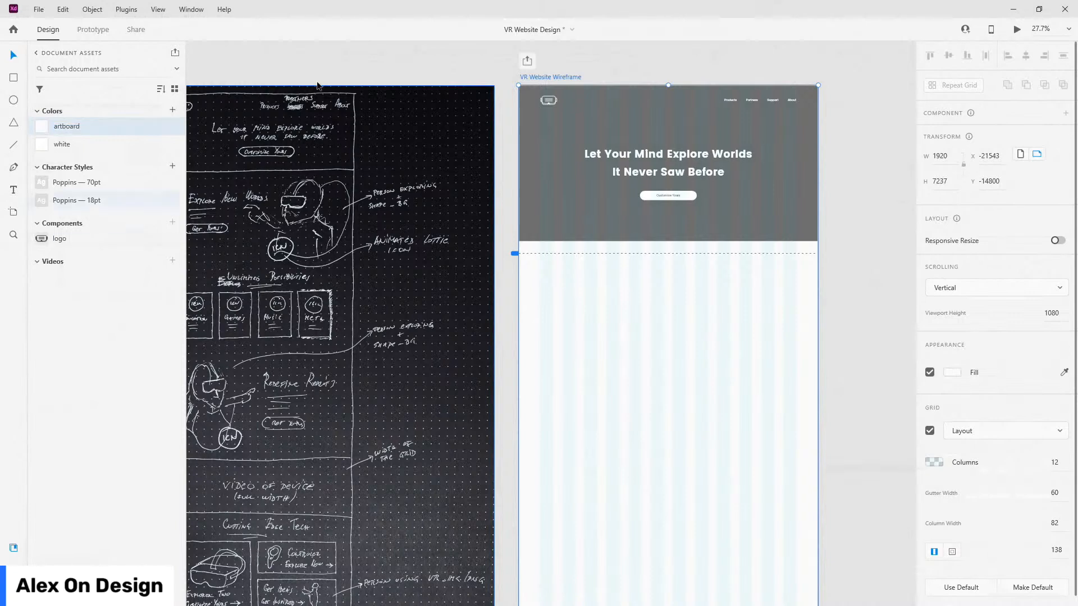
click(951, 372)
click(448, 227)
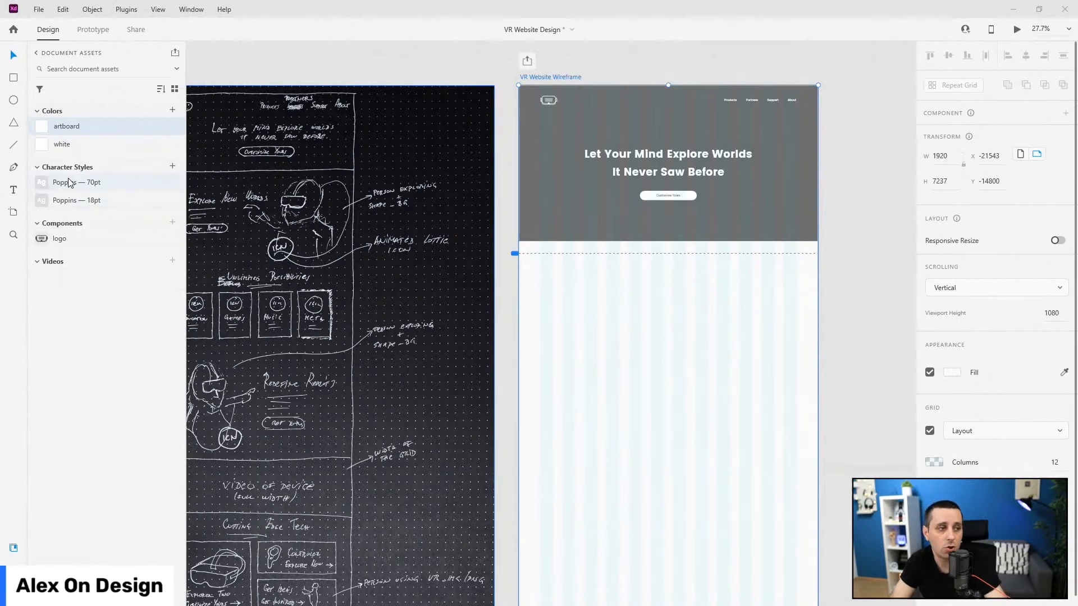
scroll(715, 149, up, 2)
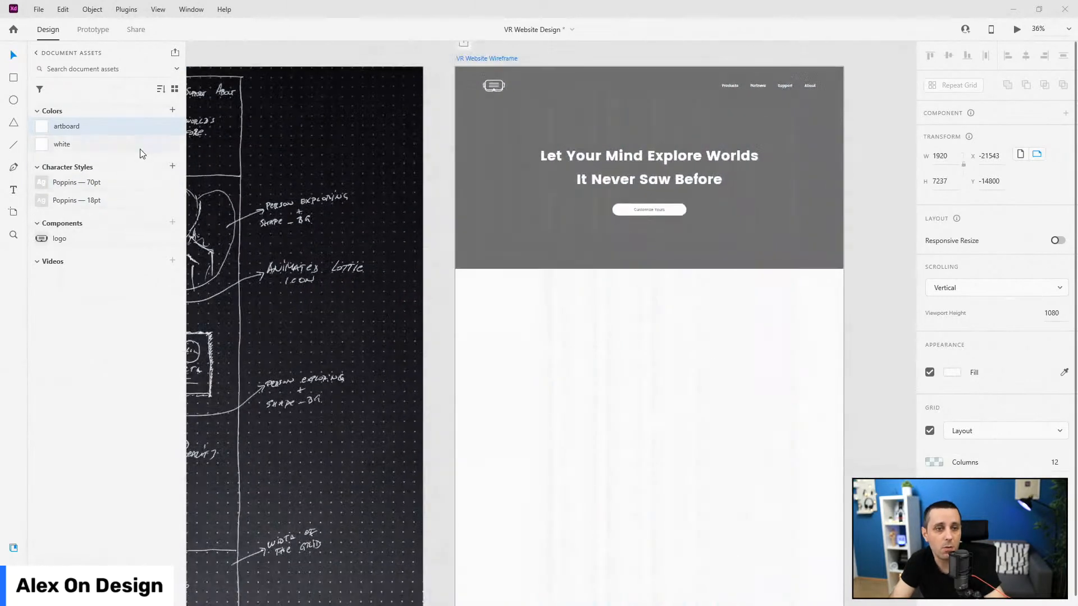
Step: Try Playfair Display as the font of the saved Poppins 70pt character style, then restore Poppins
right_click(110, 185)
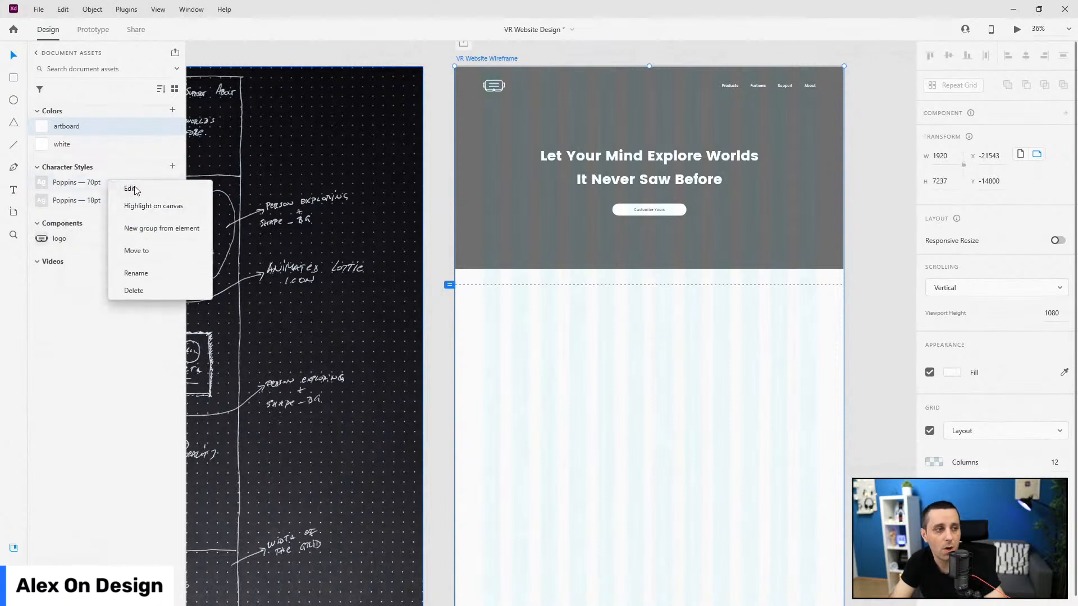
click(133, 190)
click(224, 68)
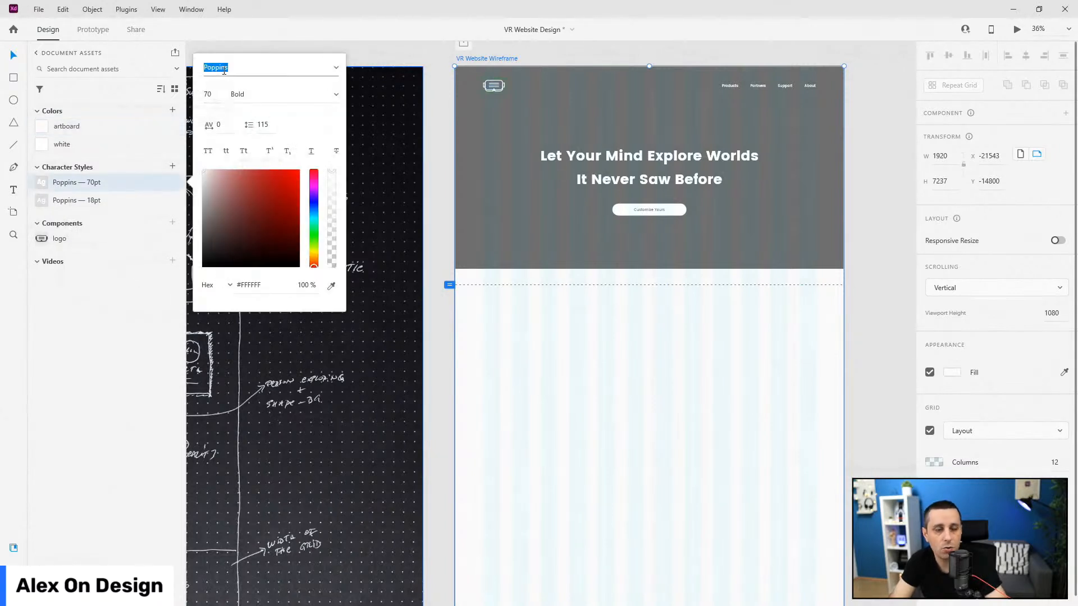
text(Playfa)
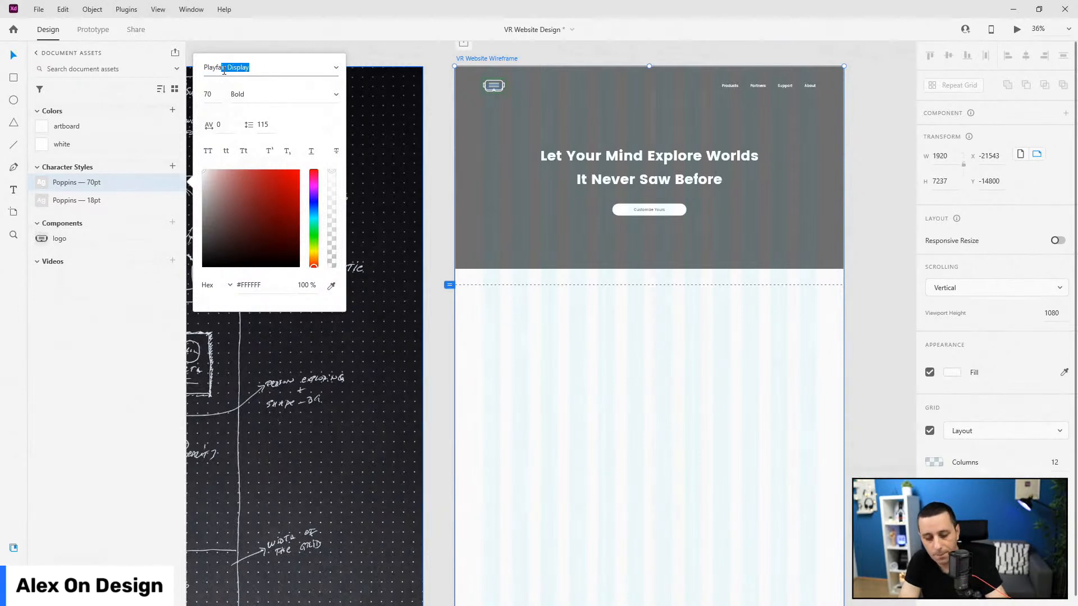
text(ir)
key(Return)
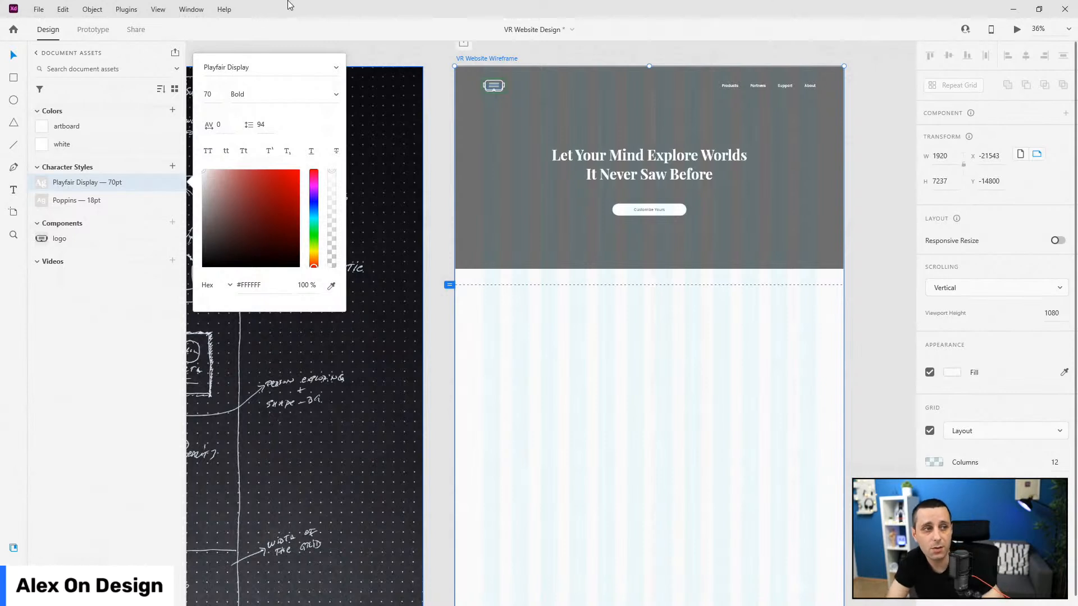
click(107, 286)
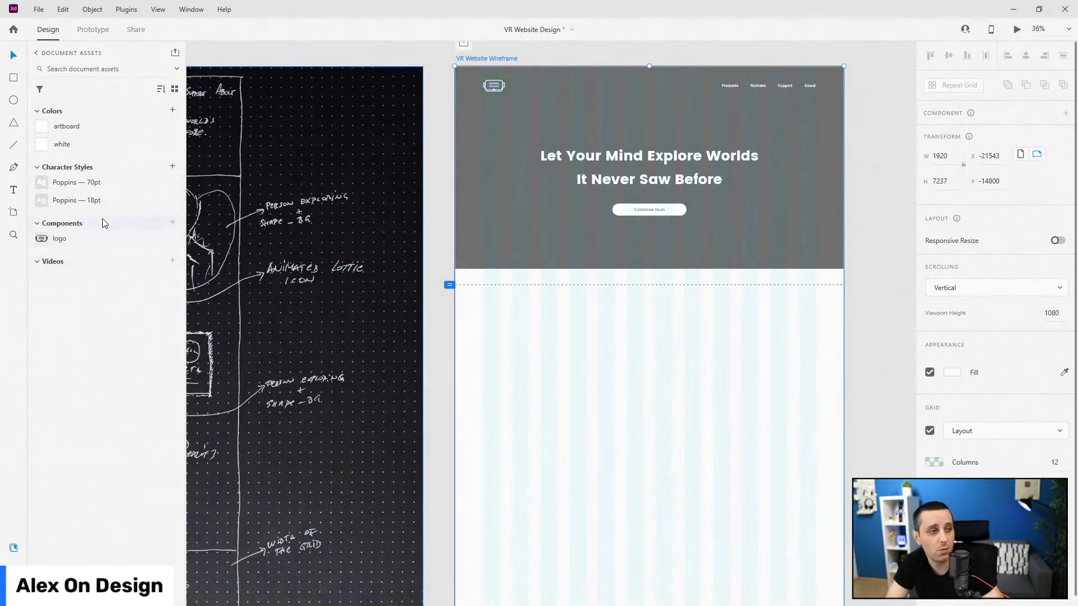
Step: Paste a copy of the hero headline outside the hero group and place it in the blank area below, at about X 196, Y 1394
click(11, 563)
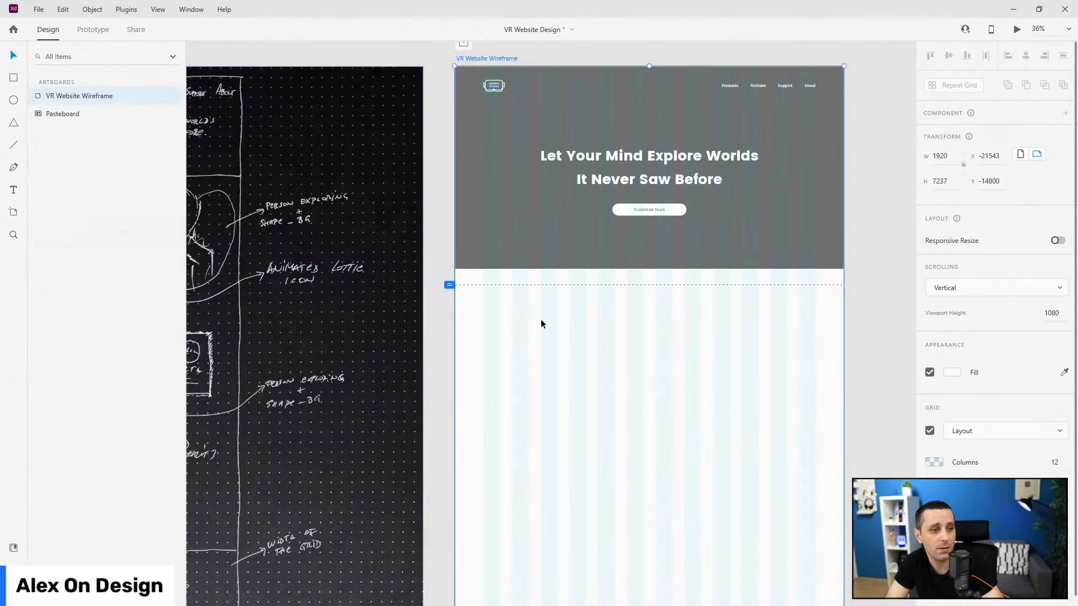
drag(484, 337, 733, 324)
scroll(546, 156, right, 6)
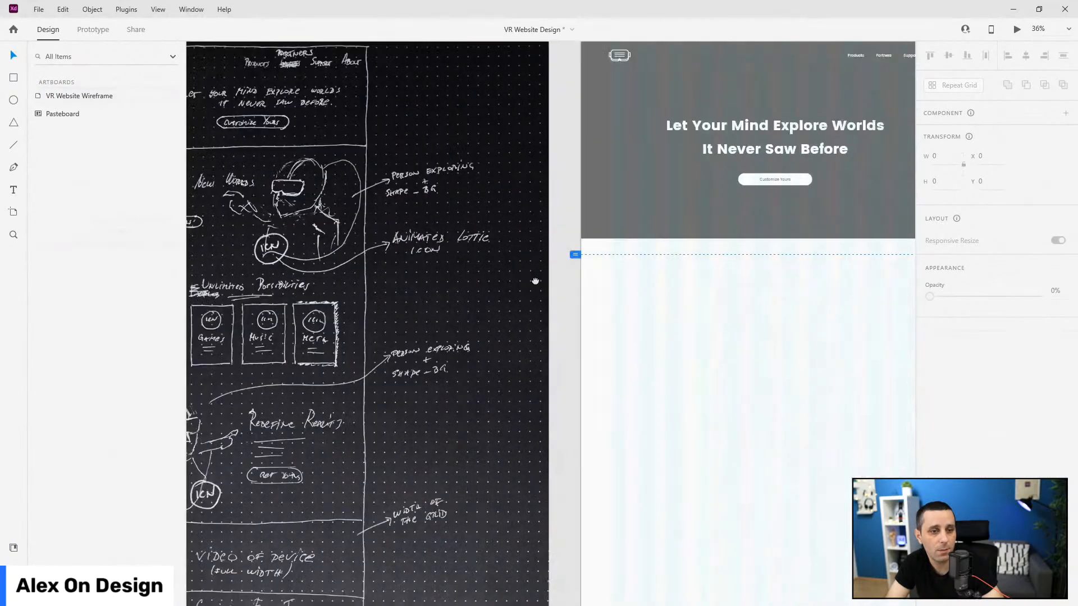
ctrl+click(553, 139)
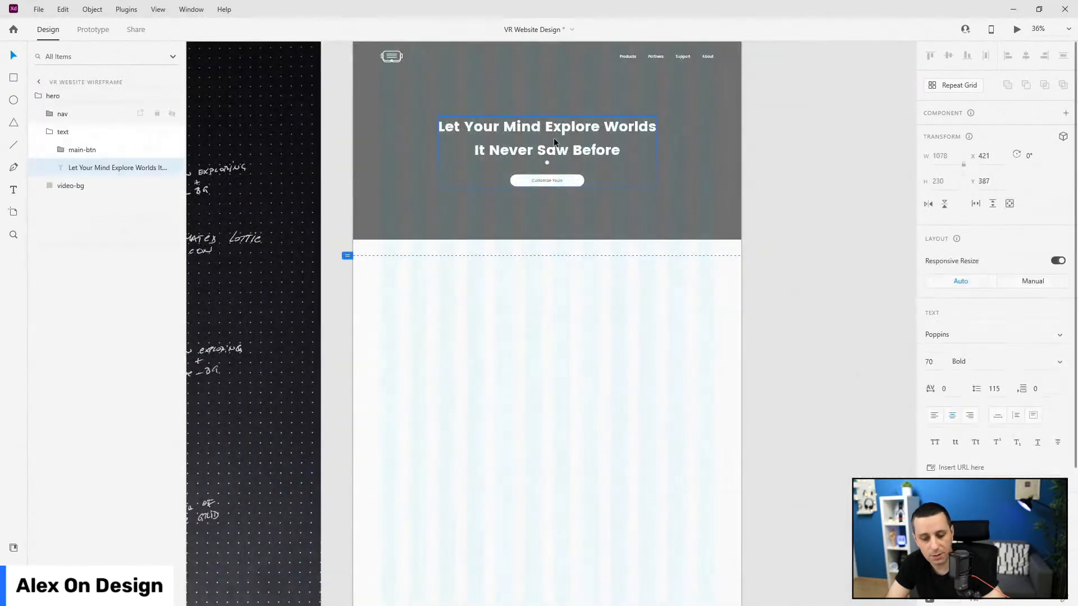
click(45, 130)
click(39, 96)
key(ctrl+v)
drag(523, 112, 479, 328)
Step: Sample the hero background's grey as the copied headline's fill, and left-align its text on the first grid column
click(14, 547)
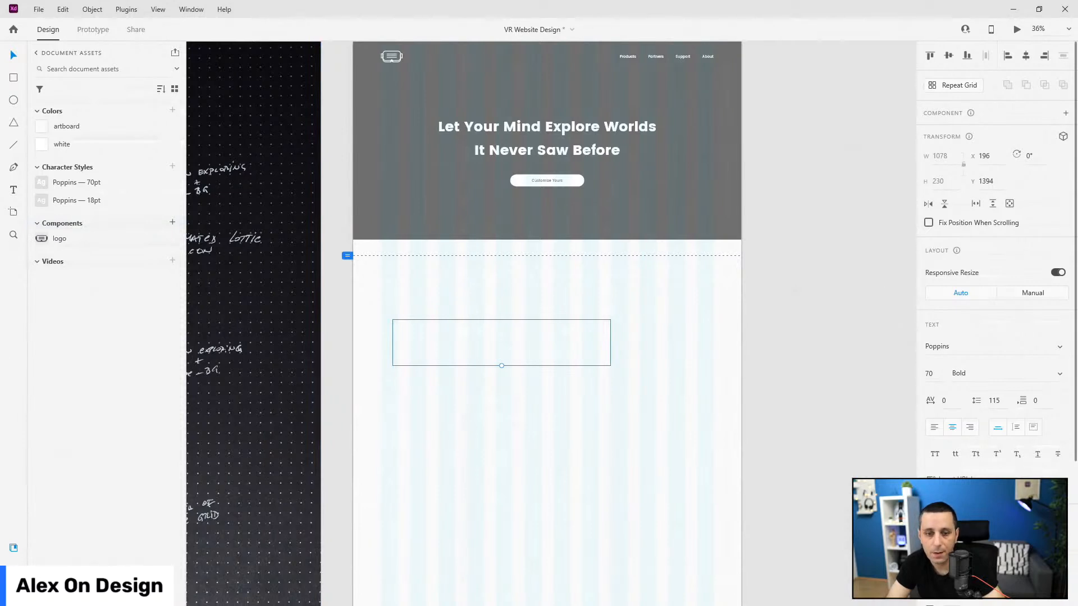
scroll(962, 425, down, 3)
click(1064, 416)
click(588, 241)
drag(504, 335, 491, 319)
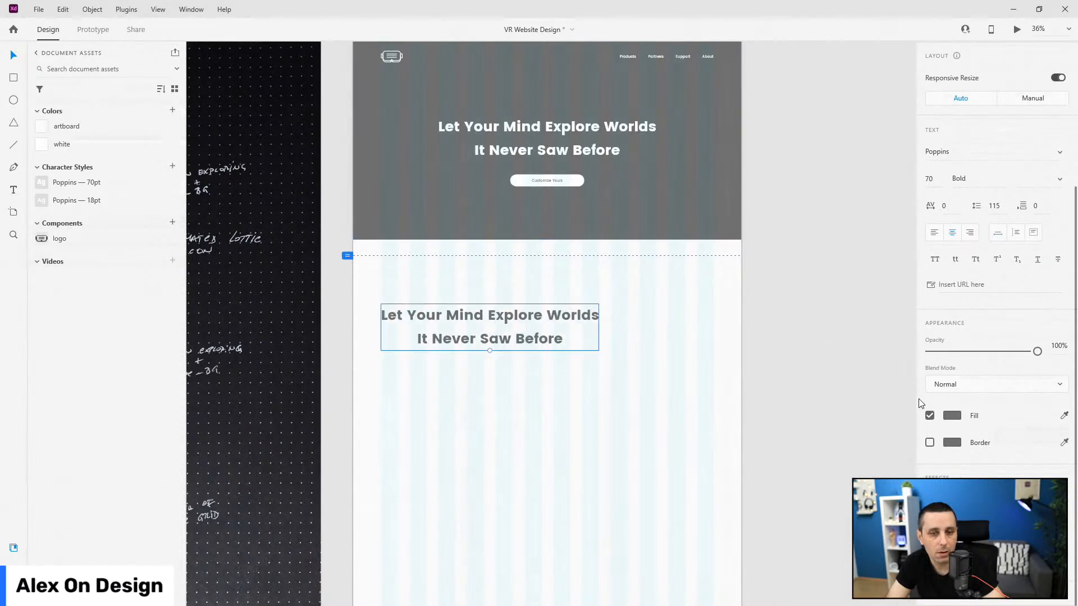
click(934, 232)
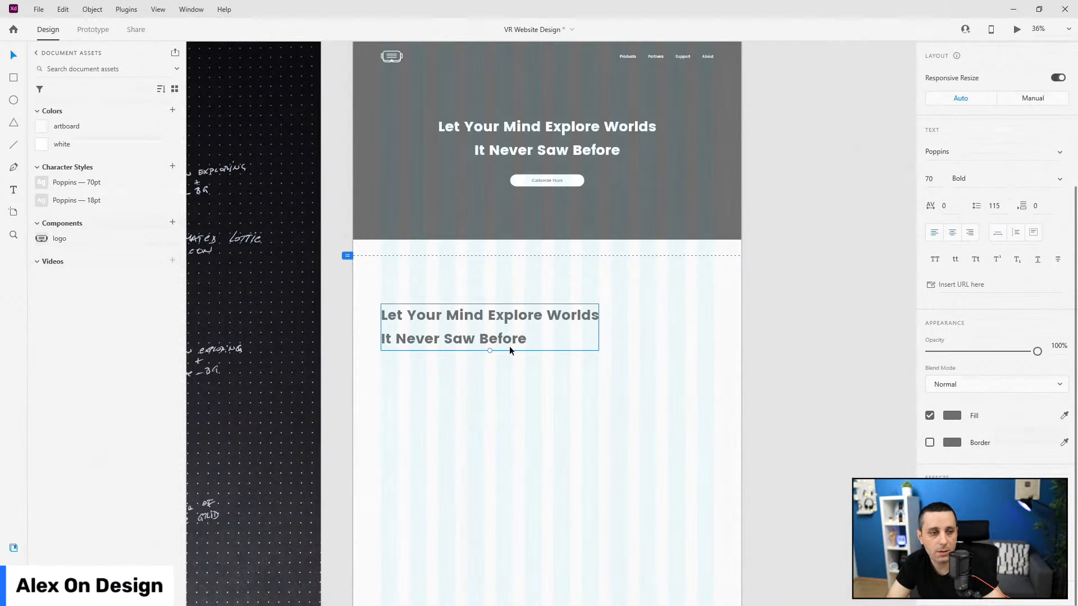
Step: Change the copied headline's text to "Explore New Worlds"
double_click(519, 318)
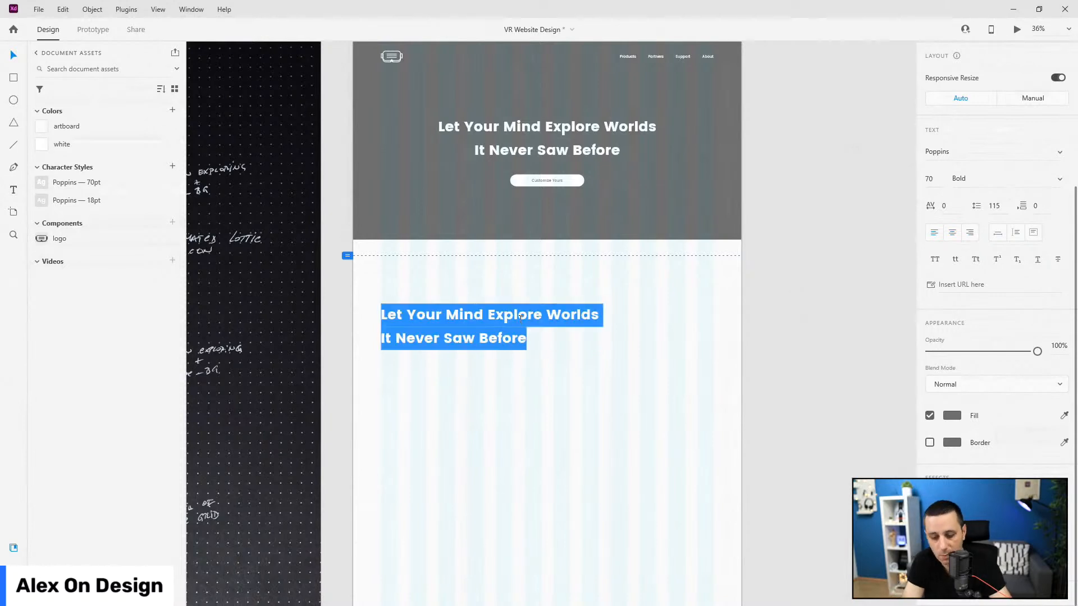
text(Explore New Worlds)
key(Escape)
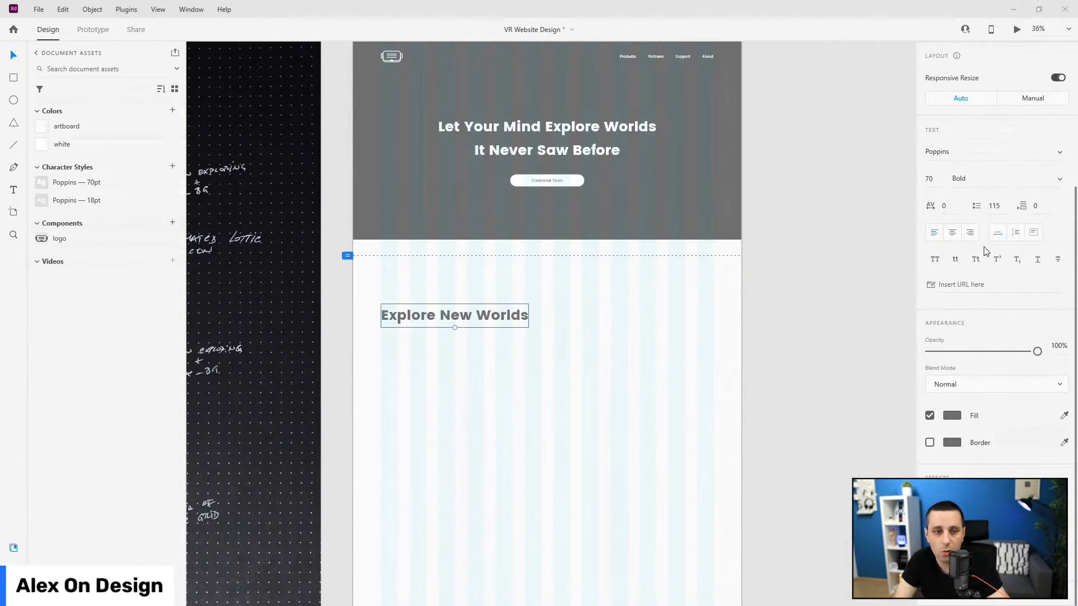
Step: Set the Explore New Worlds heading to size 60 and save it as a character style
scroll(977, 248, up, 4)
click(944, 372)
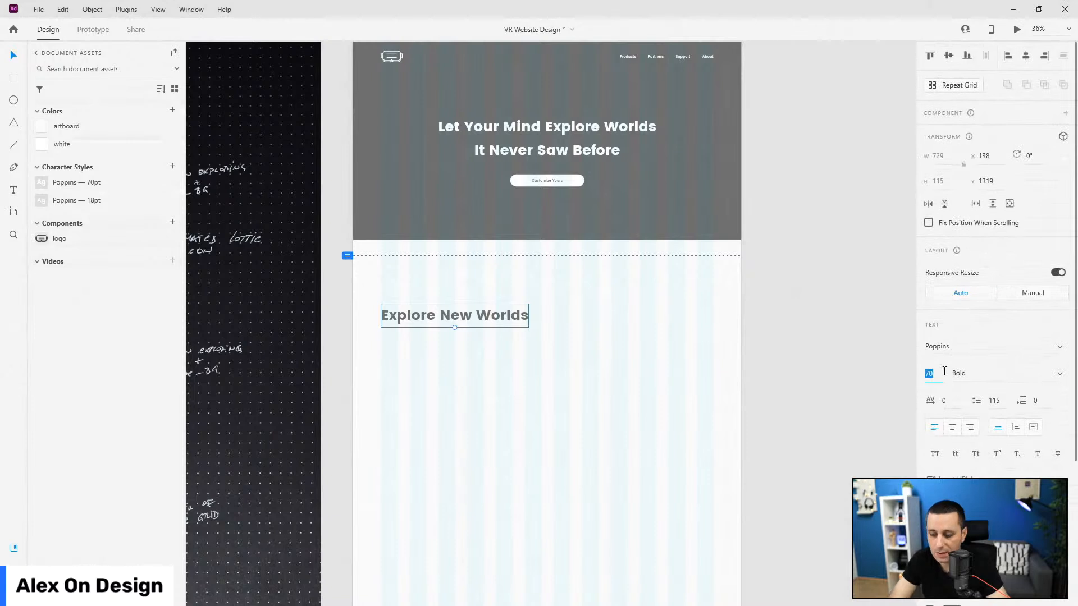
text(60)
key(Return)
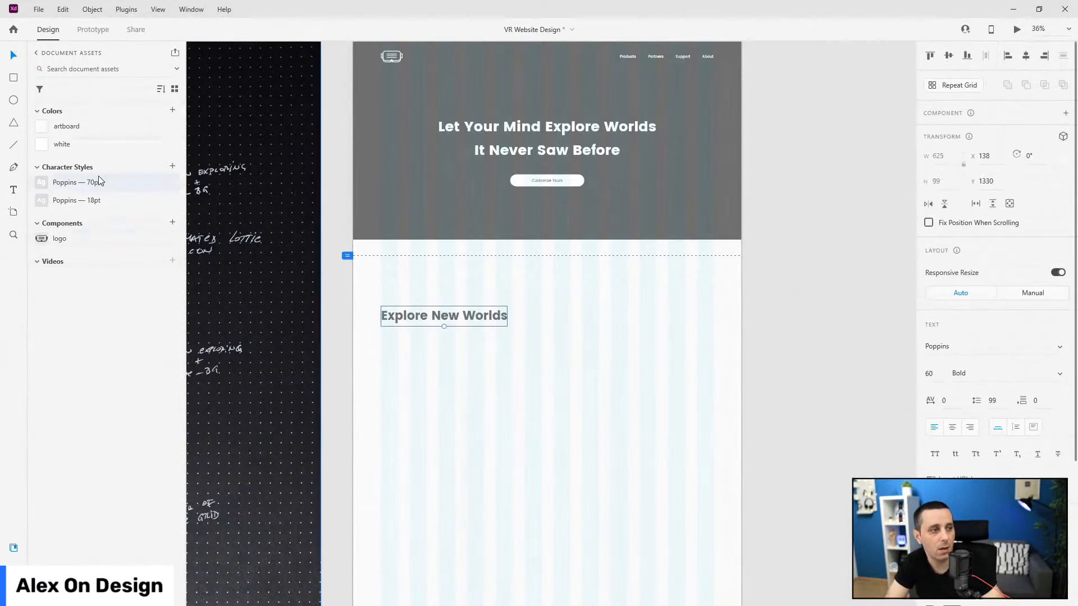
click(172, 166)
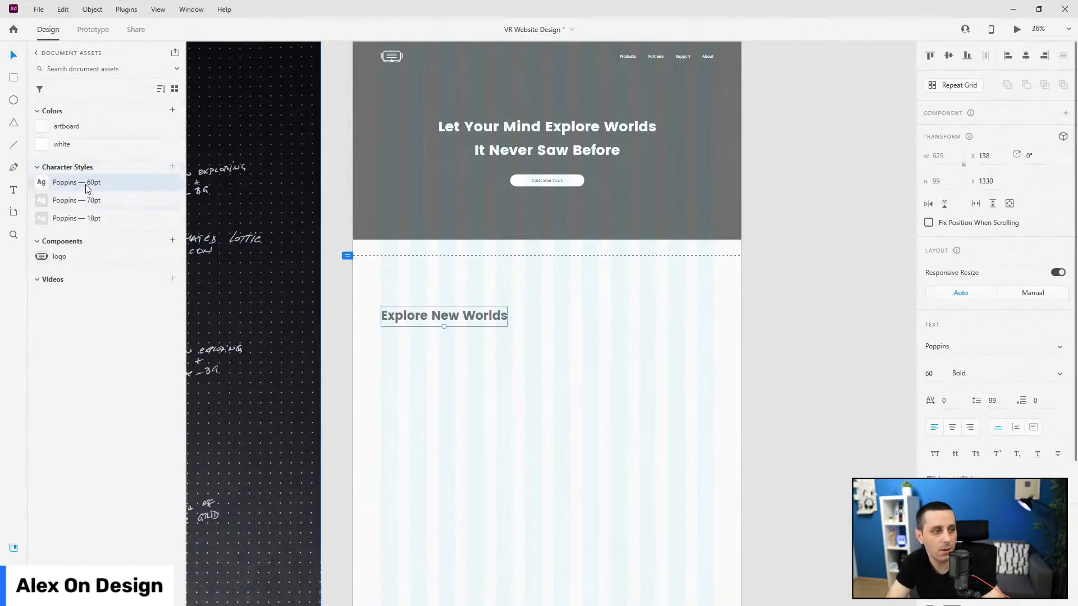
Step: Duplicate the Explore New Worlds heading directly below itself and set the copy to size 24, Regular weight
mouse_move(437, 318)
mouse_down()
mouse_move(436, 303)
mouse_move(450, 331)
mouse_up()
scroll(443, 331, up, 2)
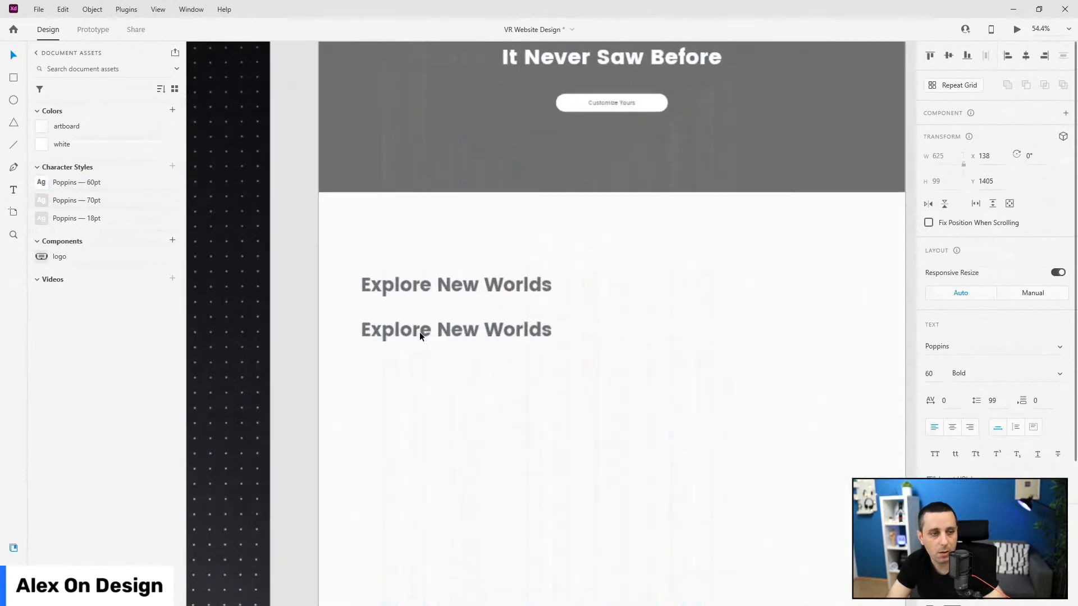
scroll(419, 335, up, 1)
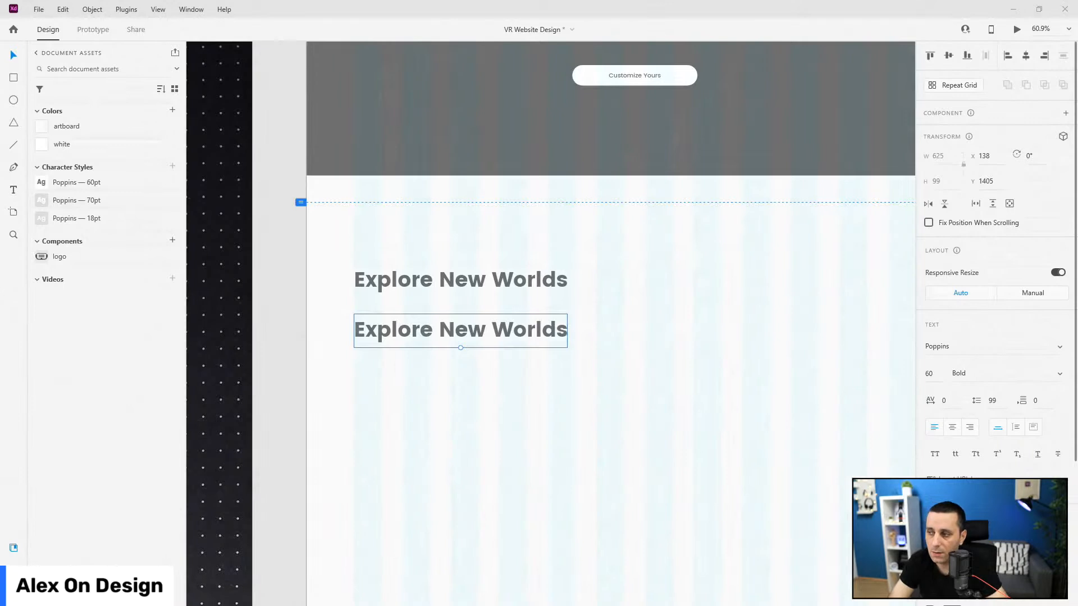
click(941, 374)
text(24)
key(Return)
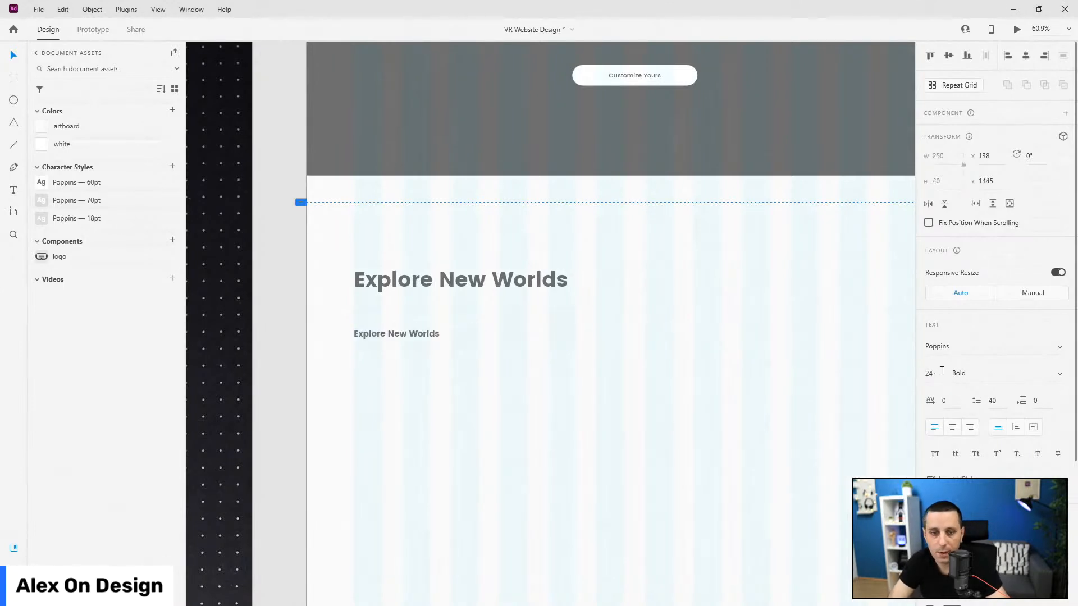
click(1059, 373)
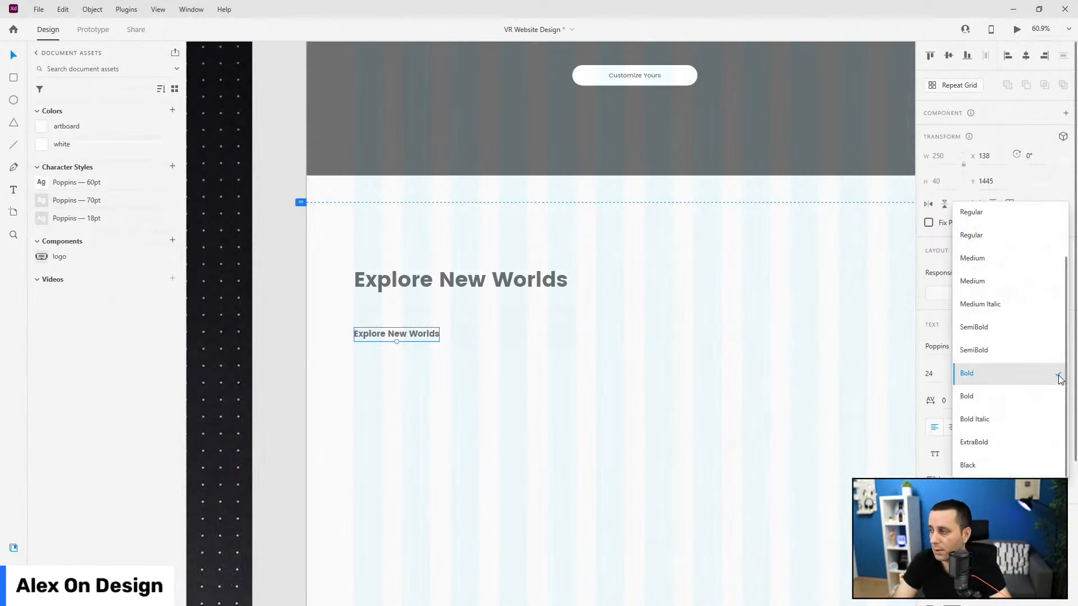
scroll(1006, 297, up, 3)
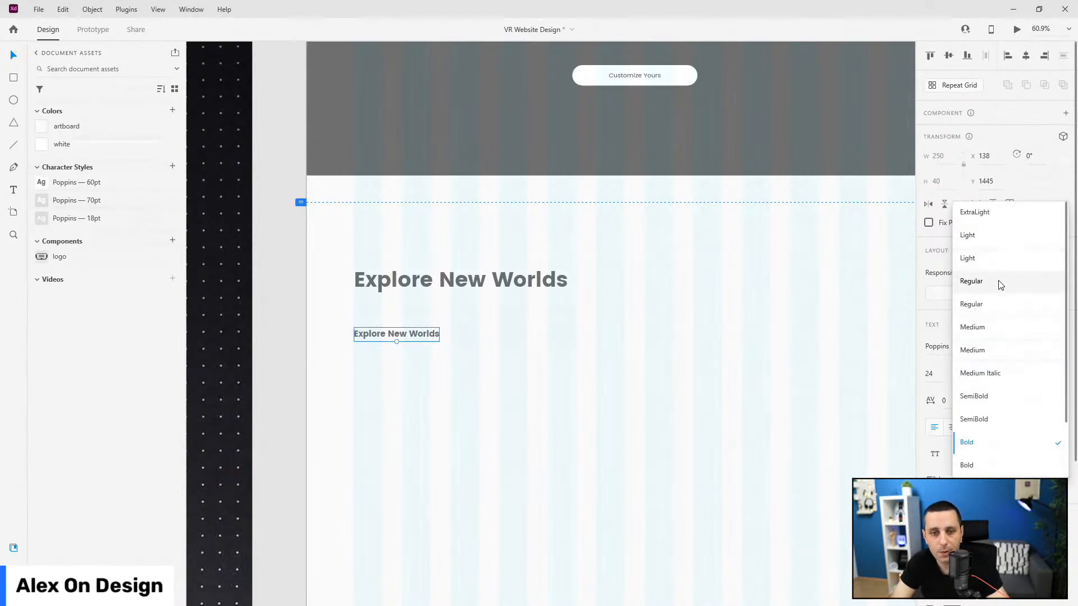
click(999, 280)
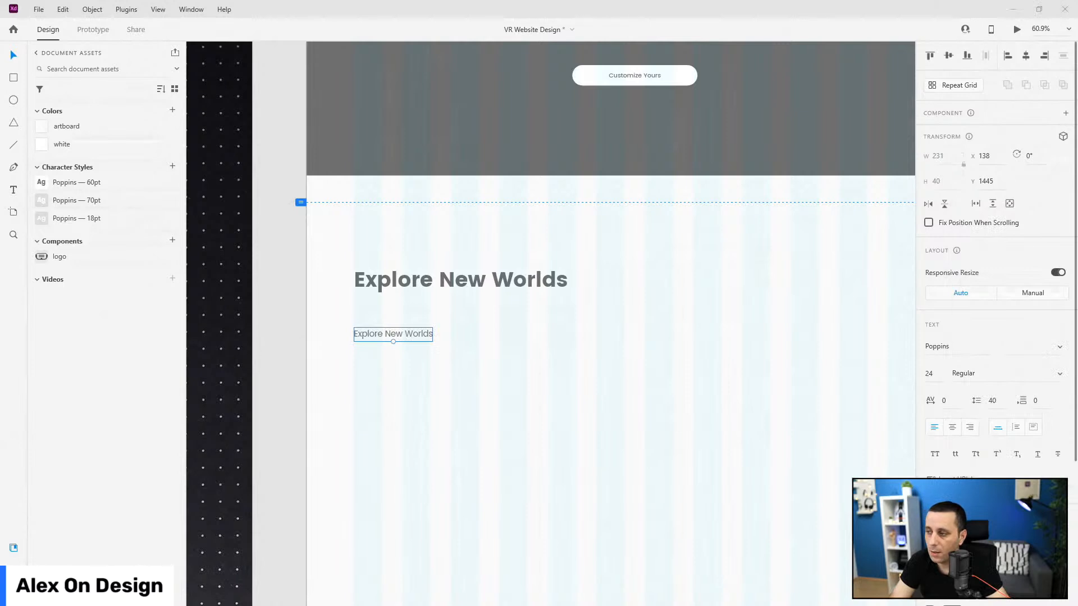
Step: Move the size 24 text up to Y 1405 and make it a fixed-size text box about 792 wide and 264 high
drag(391, 335, 392, 316)
scroll(416, 298, down, 1)
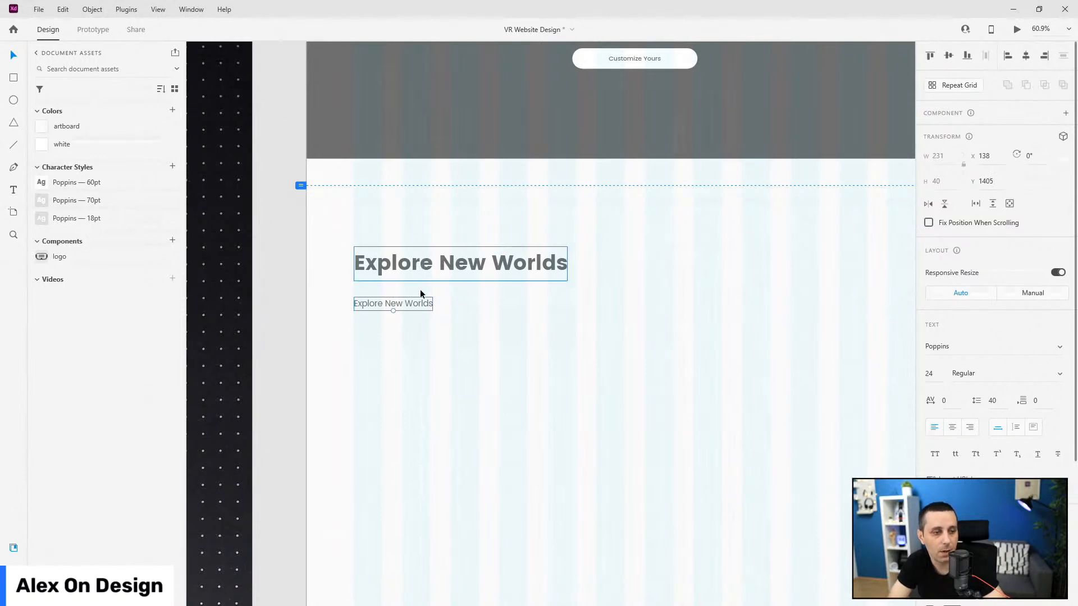
click(1033, 427)
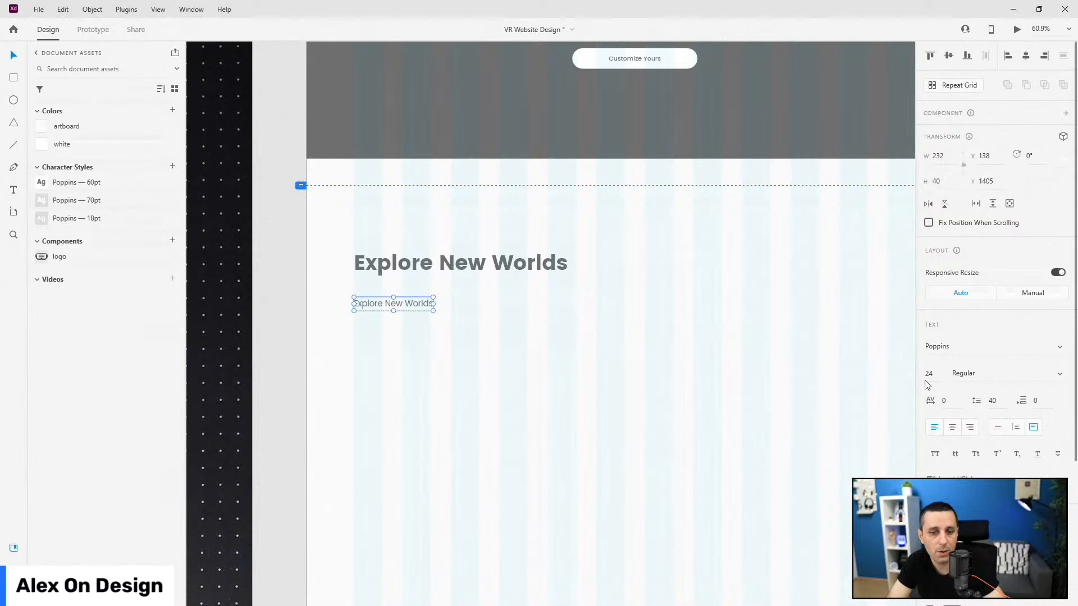
drag(433, 303, 625, 303)
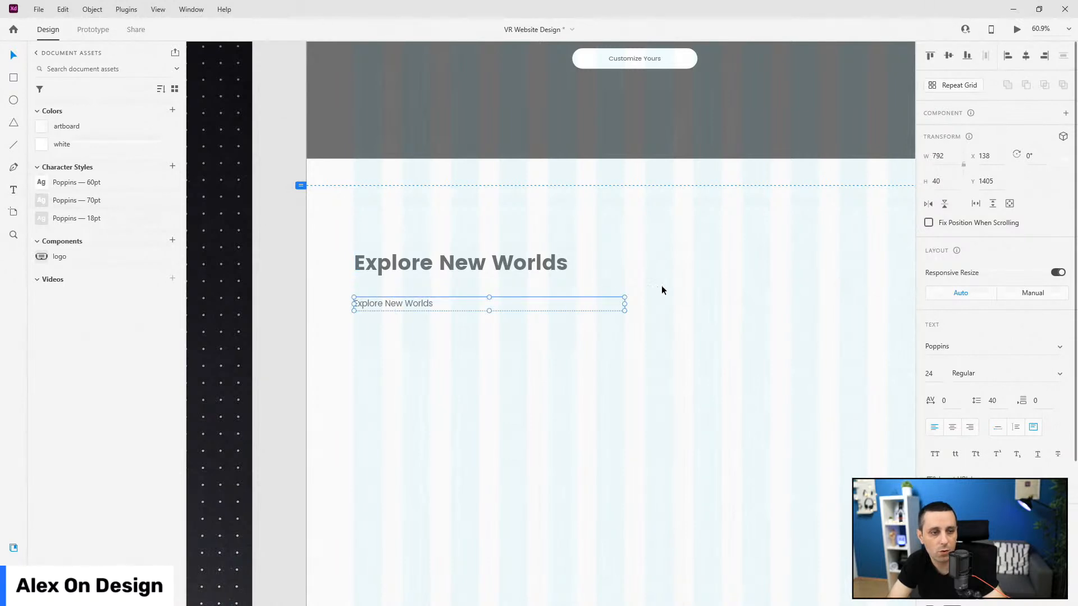
drag(489, 311, 498, 388)
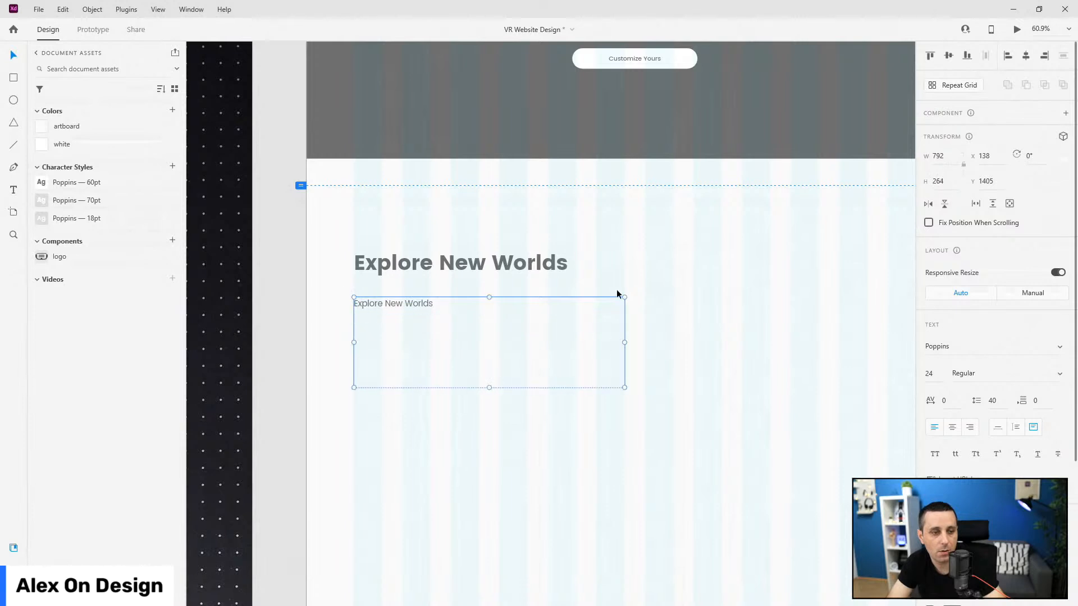
Step: Replace the box's text with a paragraph opening "Redefine reality with our cutting edge VR headsets." and reduce the box height to about 123
double_click(386, 301)
text(Redefine reality with our cutting edge VR headsets. Explore the worlds you never thought were possible and immerse yourself into the world of VR.)
key(Escape)
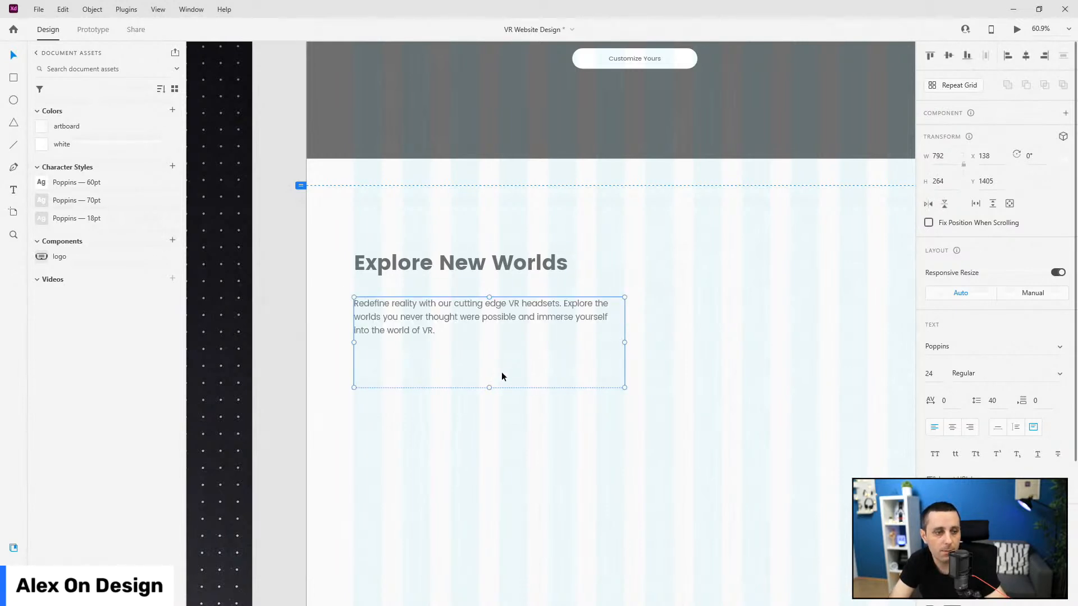
drag(490, 388, 497, 339)
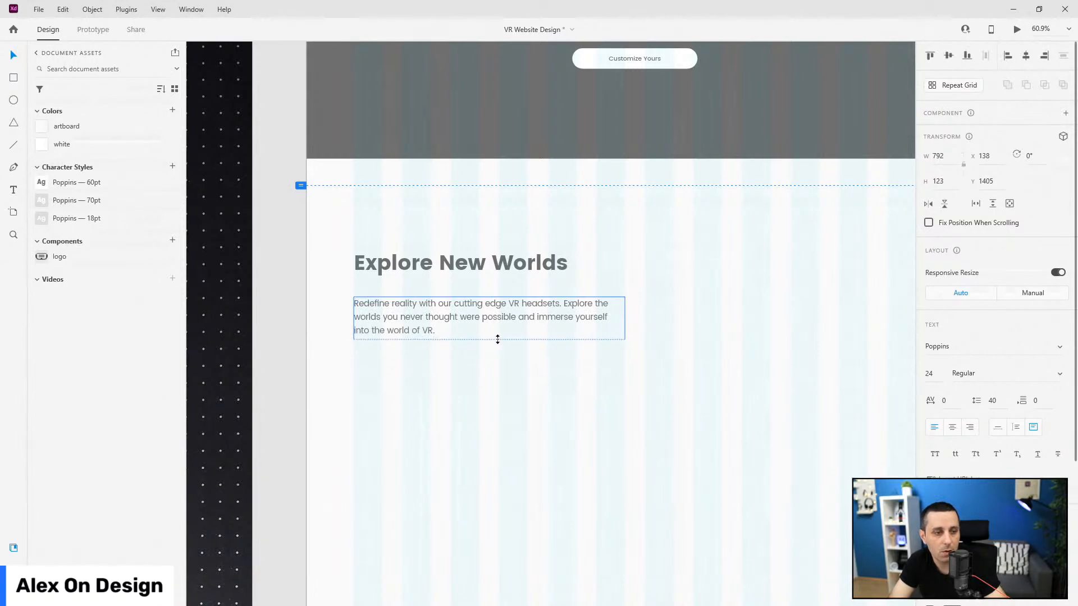
Step: Place a copy of the hero's Customize Yours button below the Explore New Worlds paragraph at X 138, Y 1576
scroll(540, 292, down, 2)
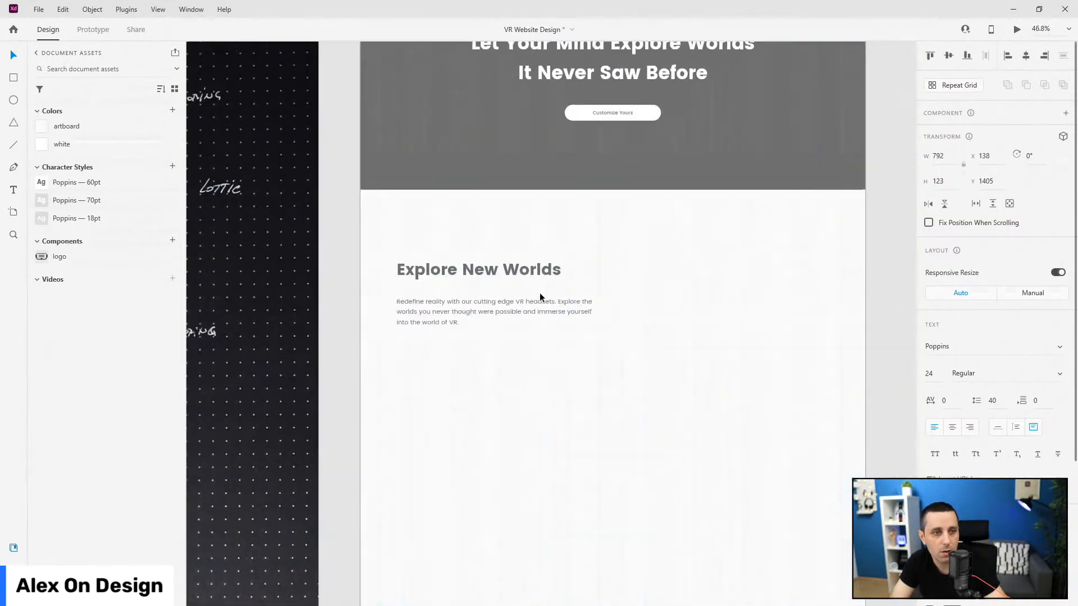
click(648, 116)
double_click(648, 115)
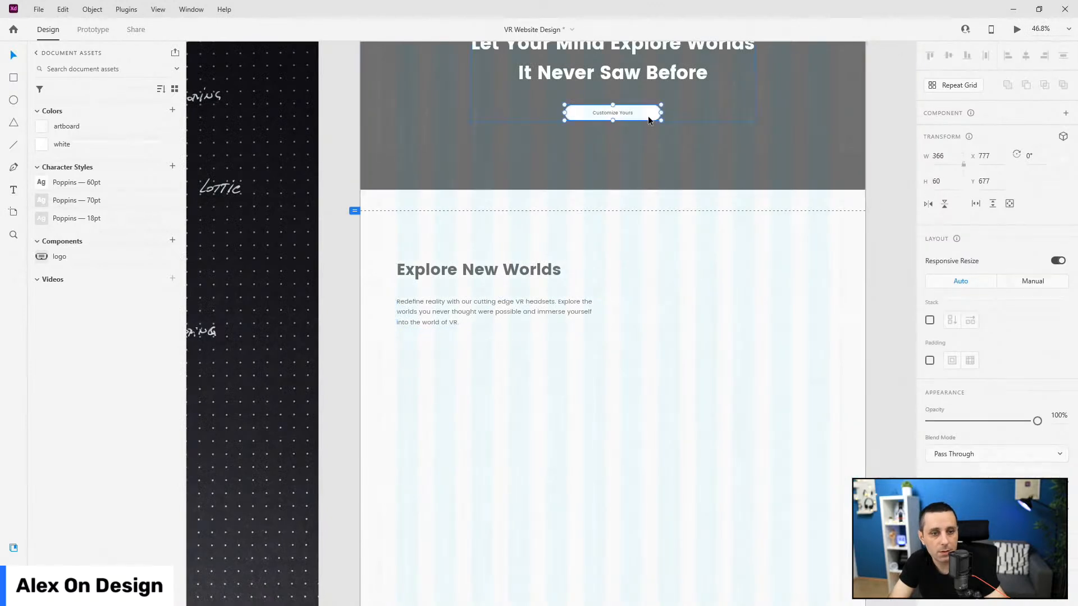
click(449, 347)
drag(592, 116, 436, 351)
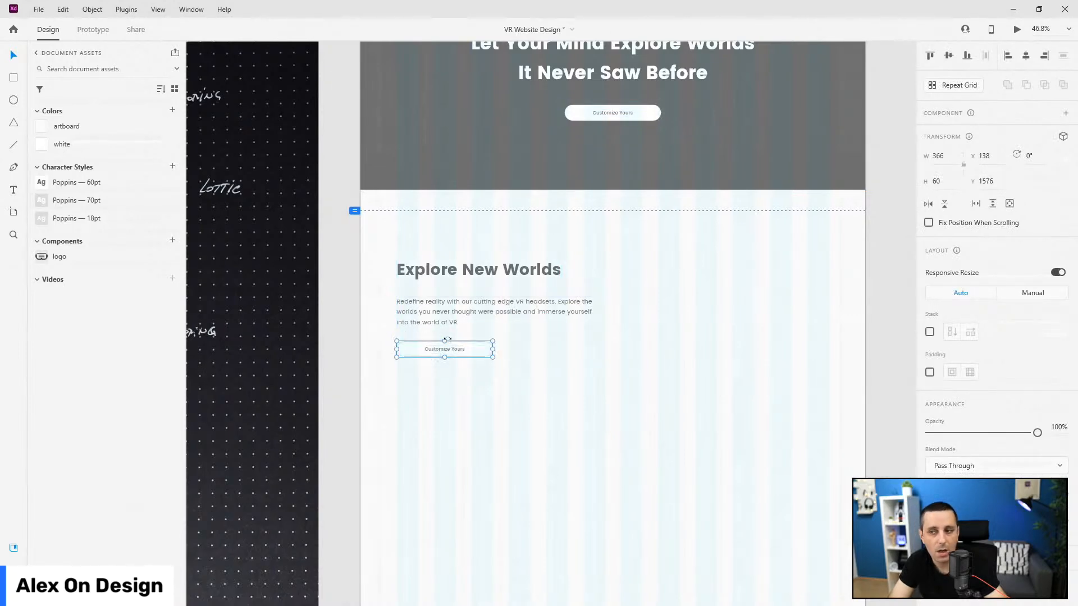
Step: Fill the copied button's shape with the hero's dark grey and recolour its label with the saved white
scroll(433, 277, up, 3)
scroll(409, 295, up, 1)
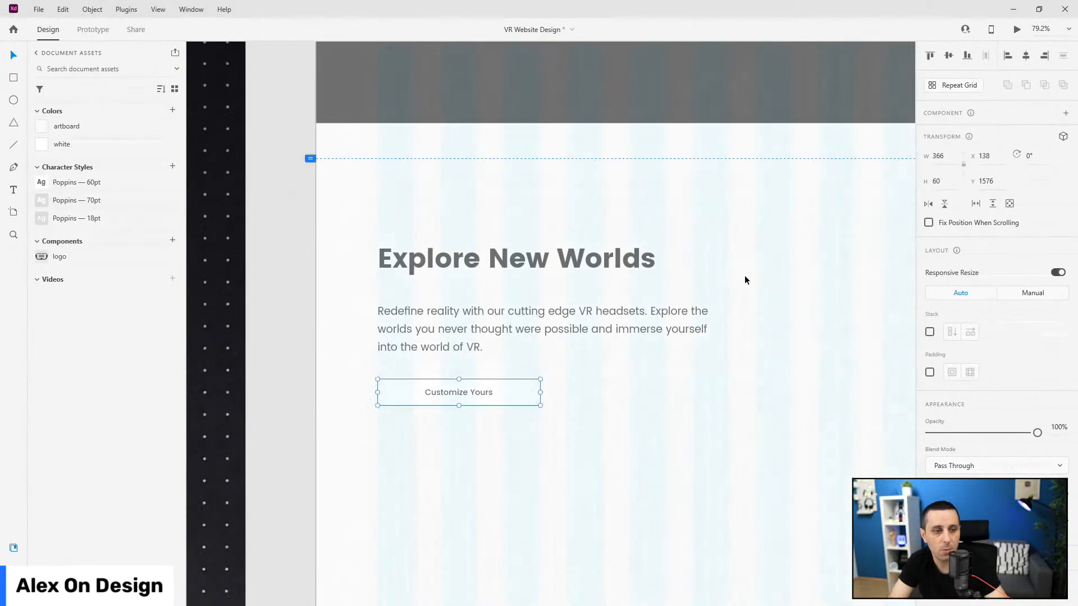
double_click(504, 402)
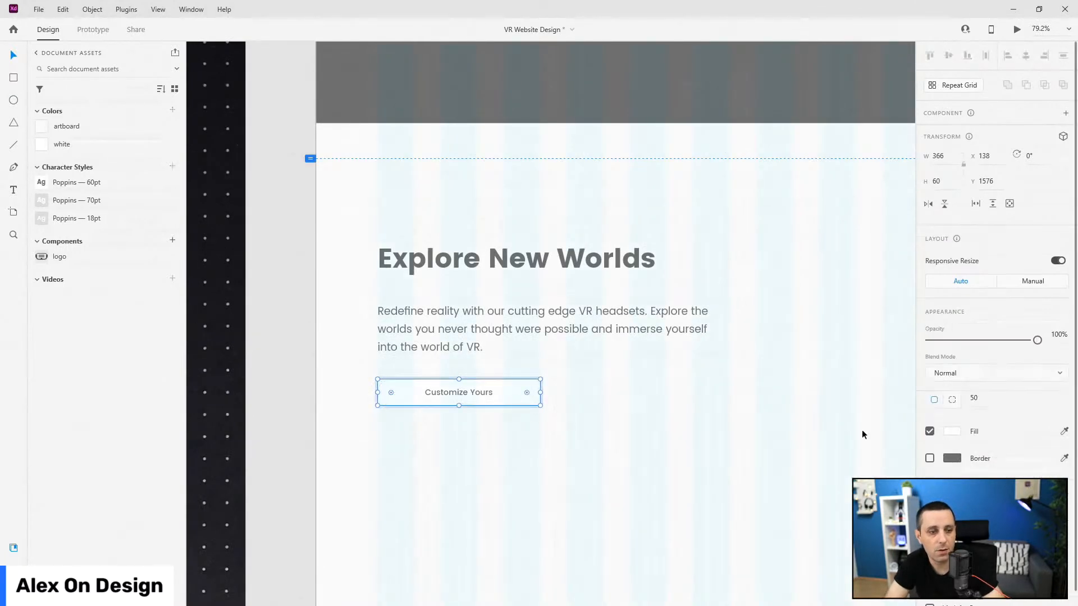
click(1064, 432)
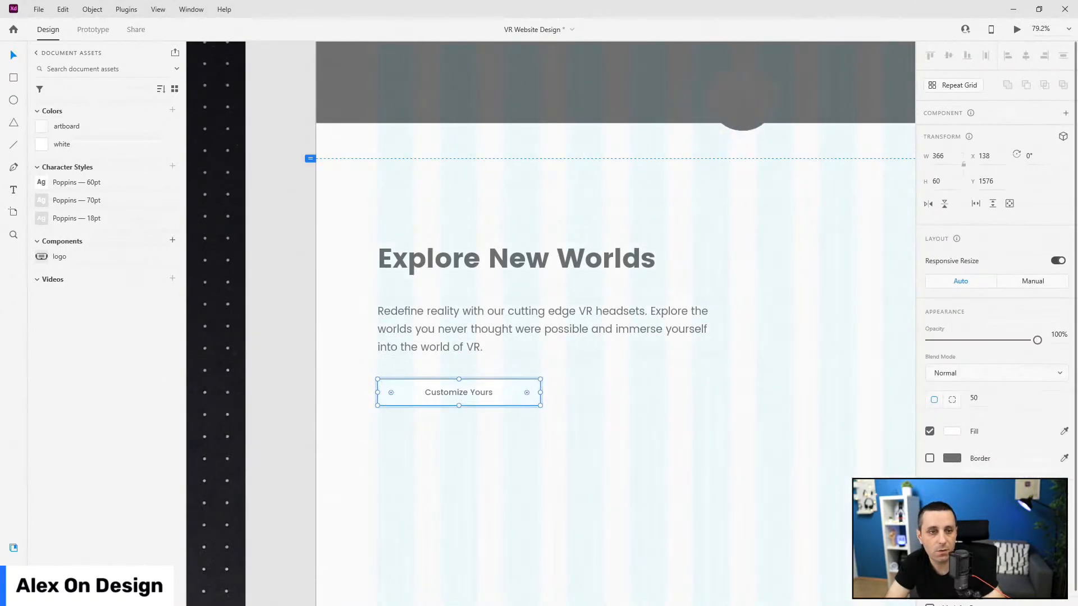
click(738, 112)
click(462, 391)
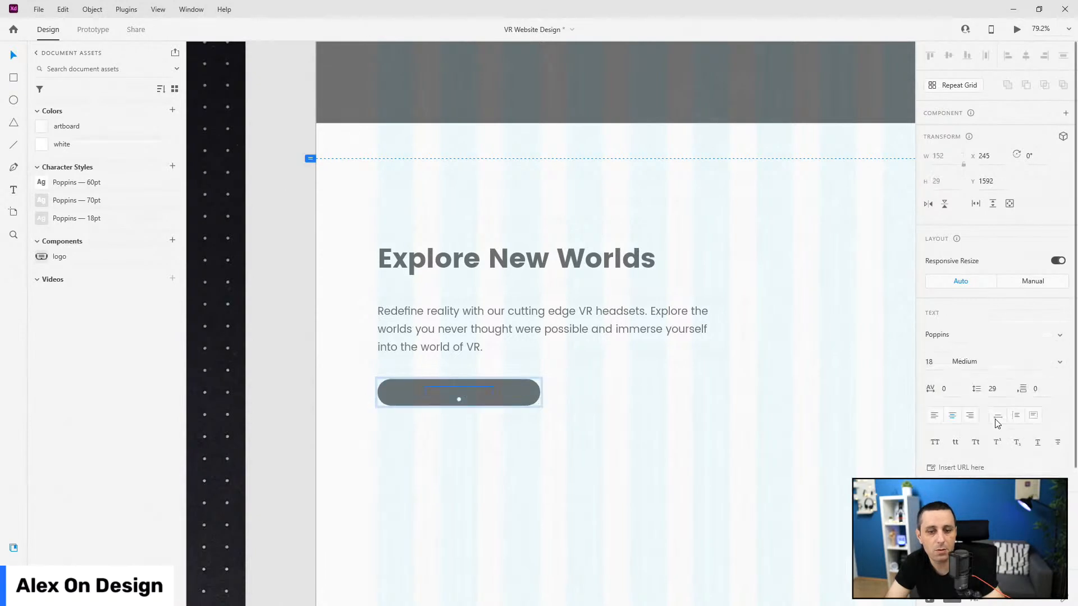
scroll(997, 424, down, 3)
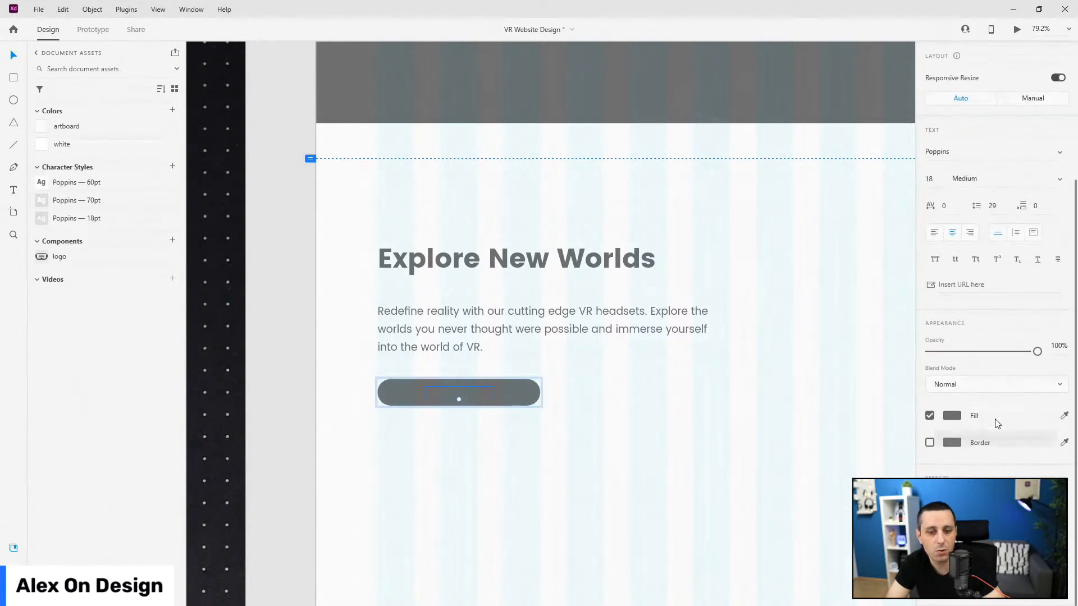
click(70, 145)
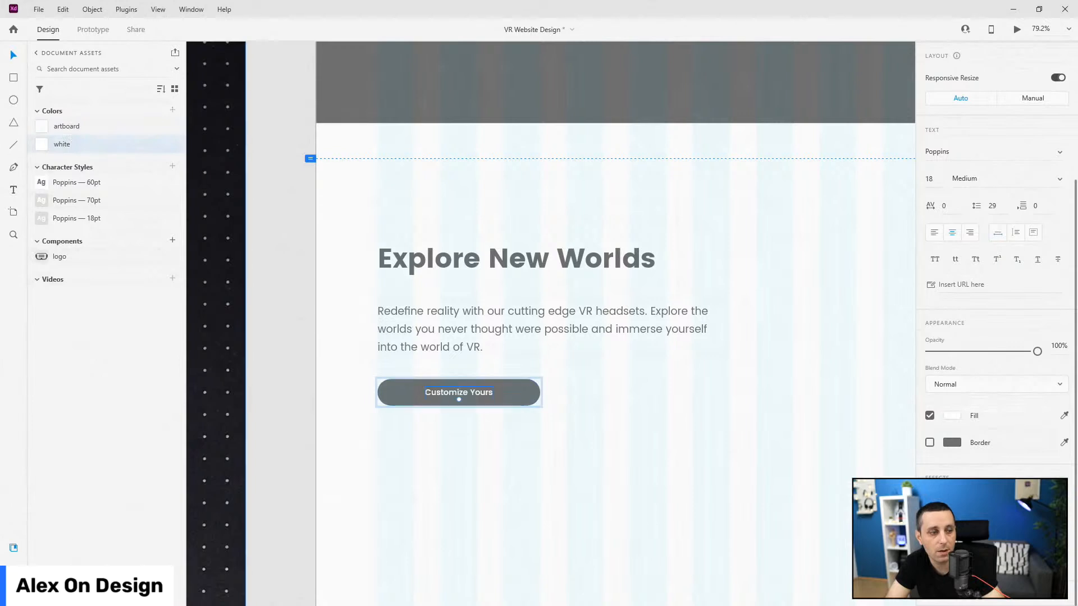
Step: Group the Explore New Worlds heading, paragraph and button, and place the group below hero in the layer order
key(ctrl+y)
click(53, 96)
mouse_move(53, 96)
mouse_down()
mouse_move(72, 144)
mouse_move(72, 99)
mouse_up()
click(77, 116)
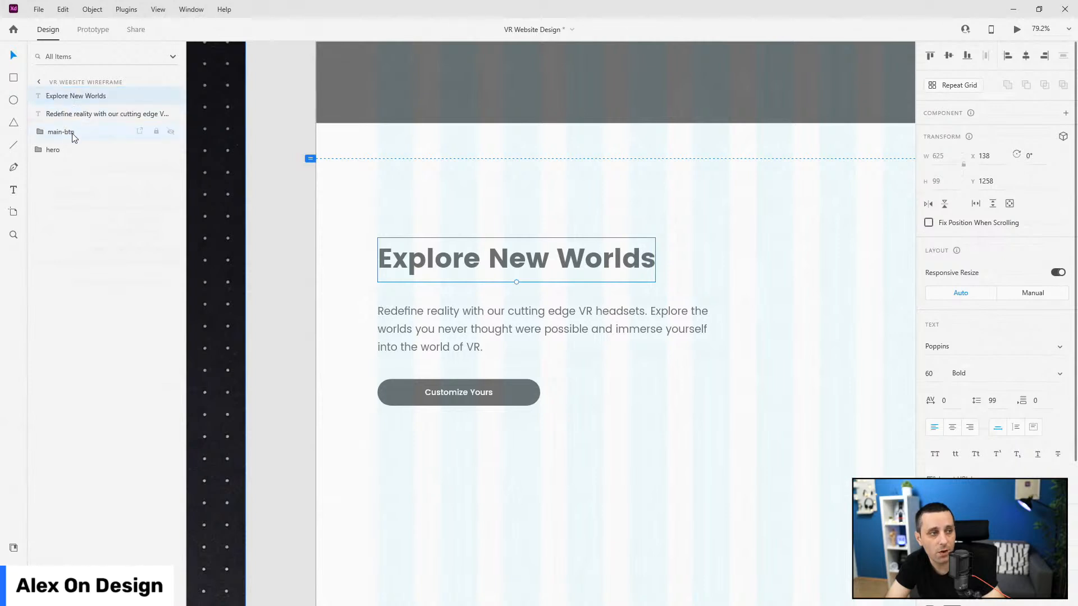
shift+click(72, 133)
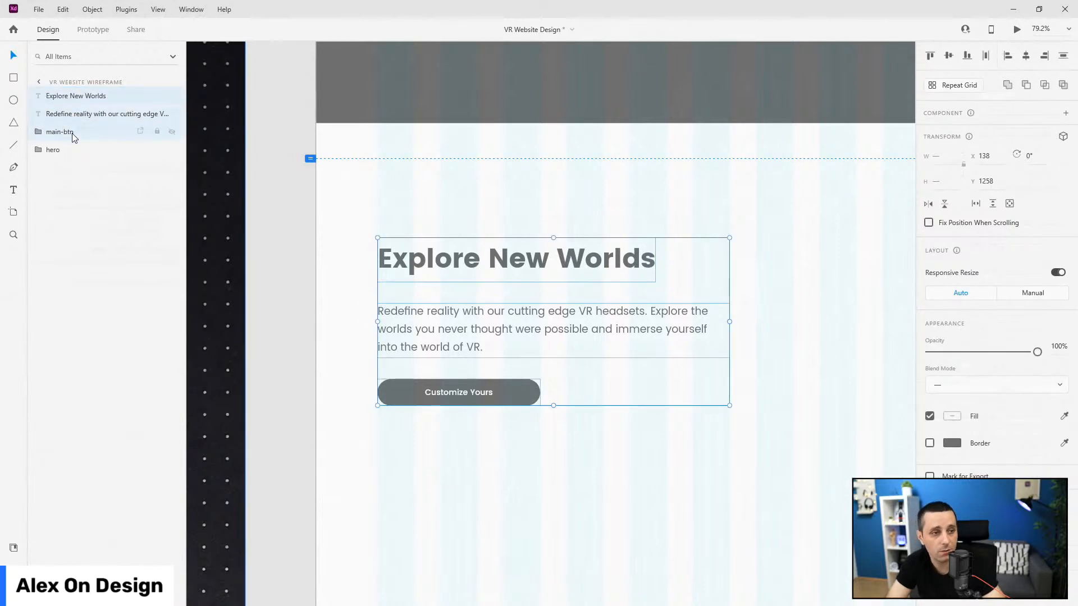
key(ctrl+g)
drag(85, 100, 82, 145)
Step: Rename the new heading, paragraph and button group as text
double_click(55, 113)
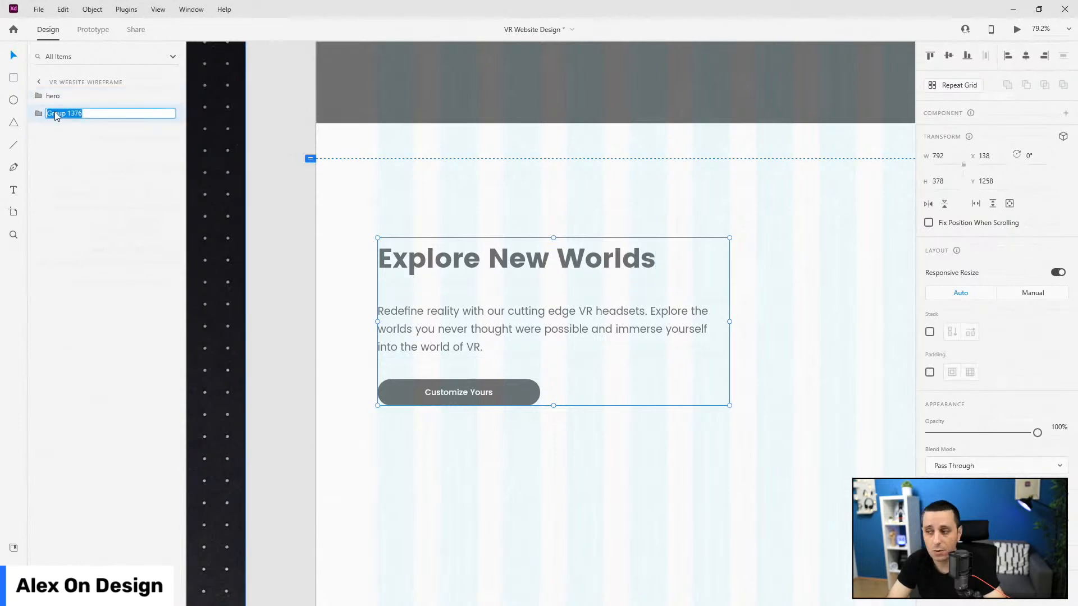
key(Return)
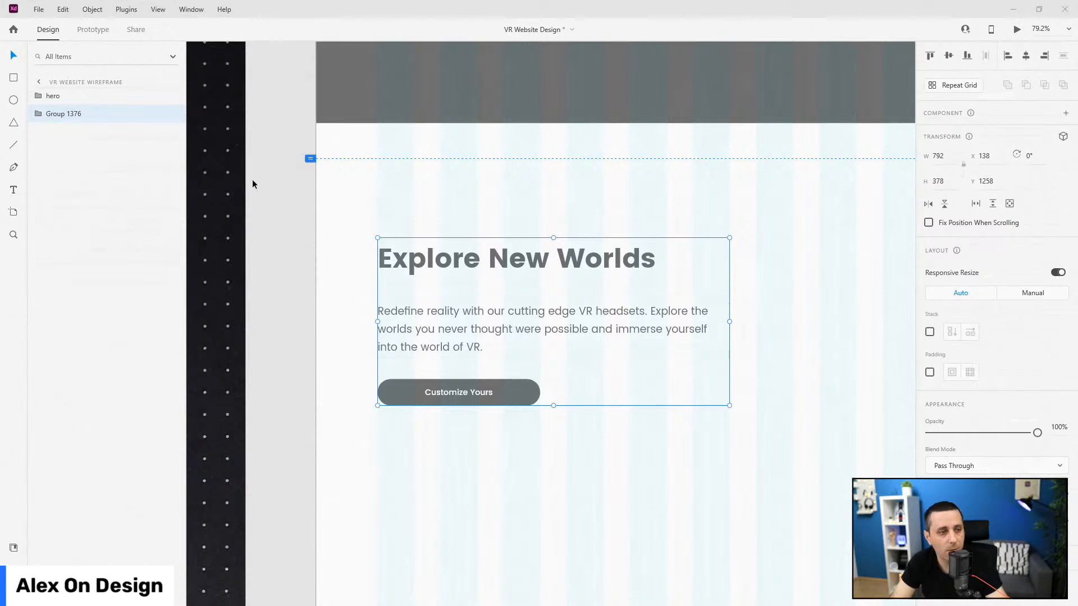
double_click(51, 114)
text(exp)
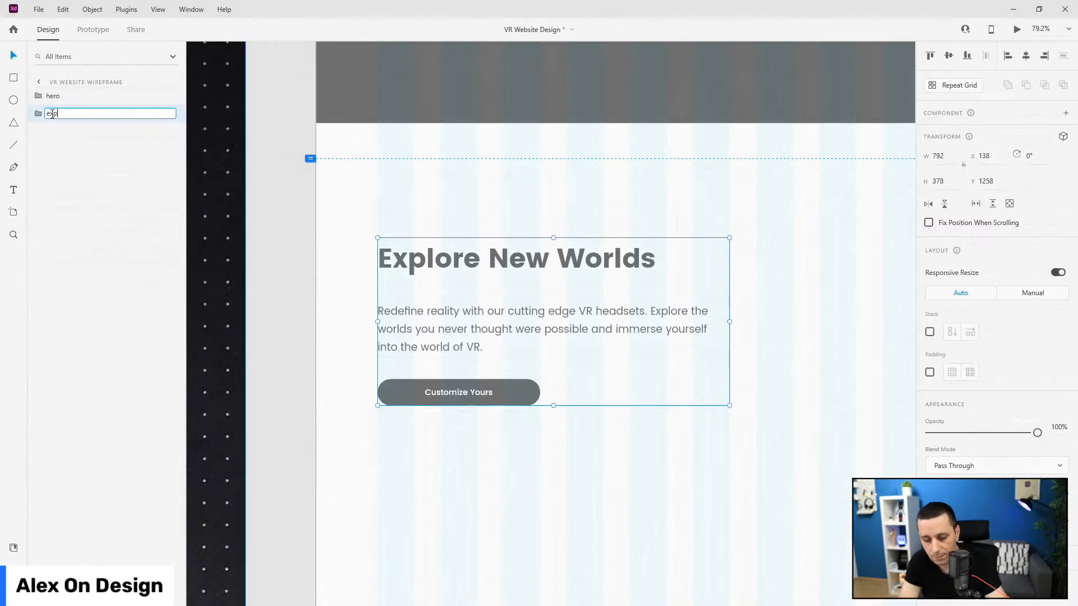
text(lore new wor)
key(ctrl+a)
text(tex)
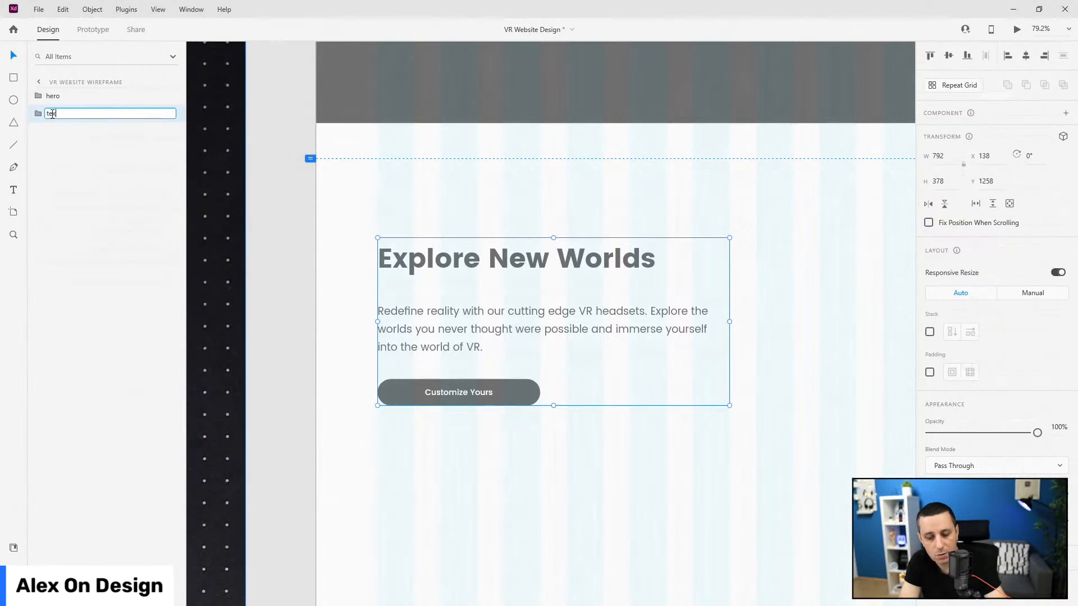
key(Return)
Step: Move the text group down to Y 1299
scroll(403, 292, down, 3)
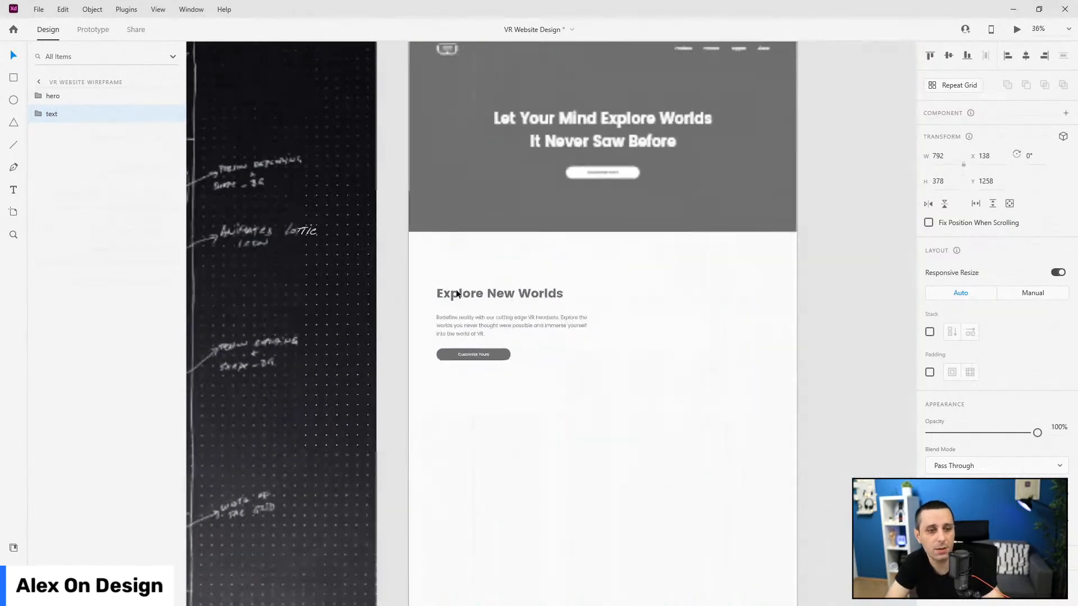
scroll(672, 297, up, 2)
drag(511, 310, 511, 321)
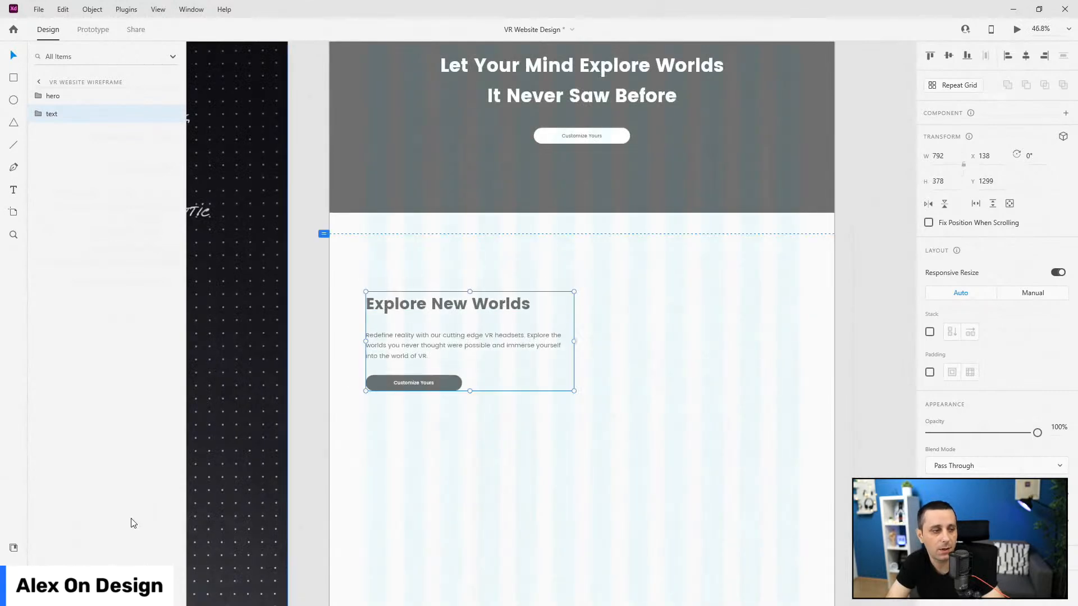
Step: Generate a red blob with the Blobular plugin using complexity 41 and uniqueness 71
click(13, 593)
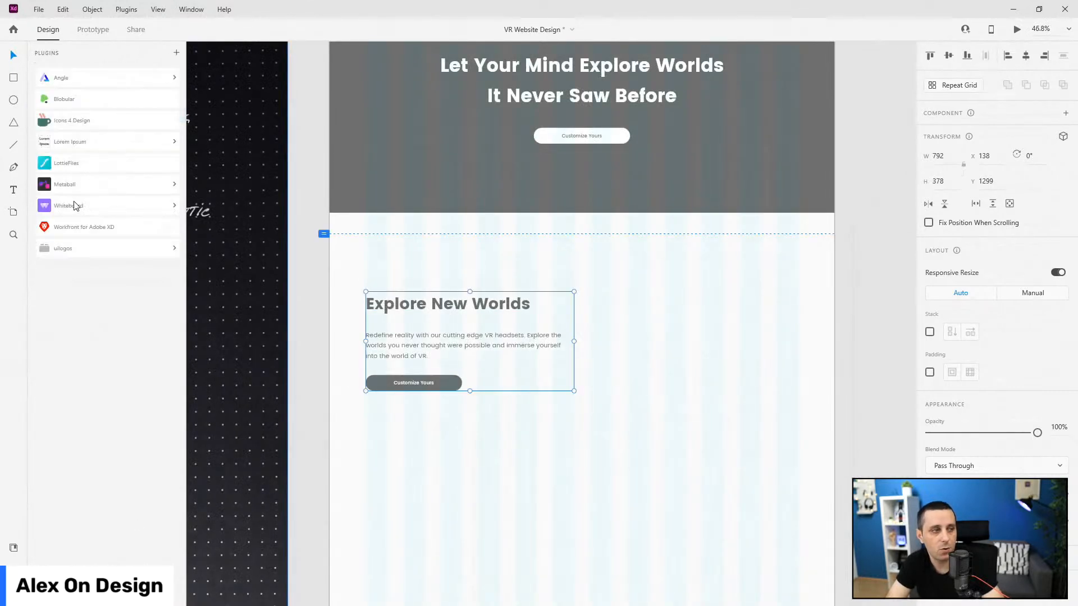
click(67, 108)
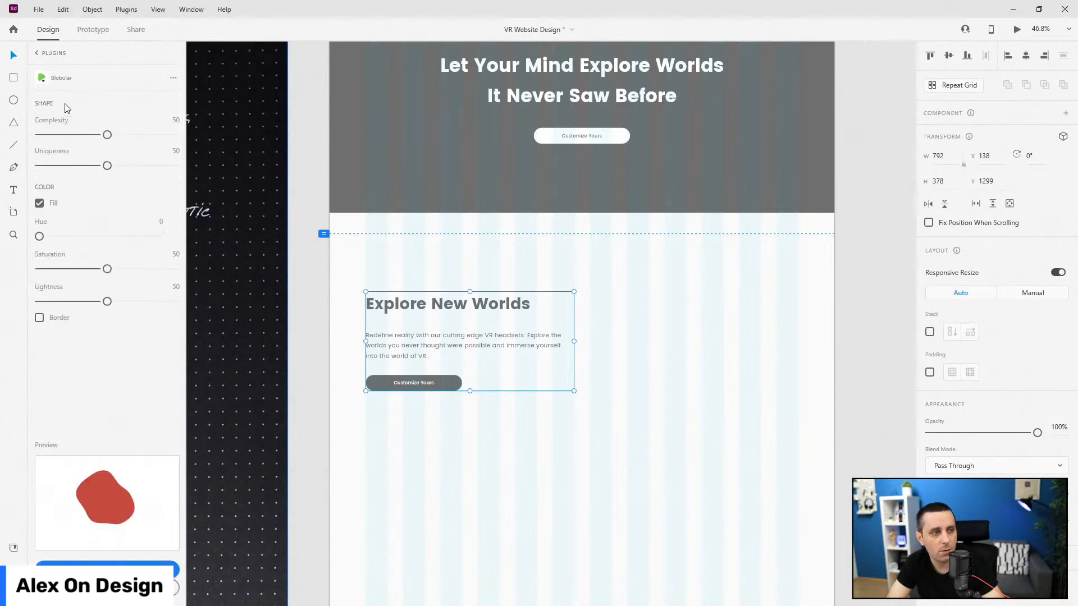
click(43, 54)
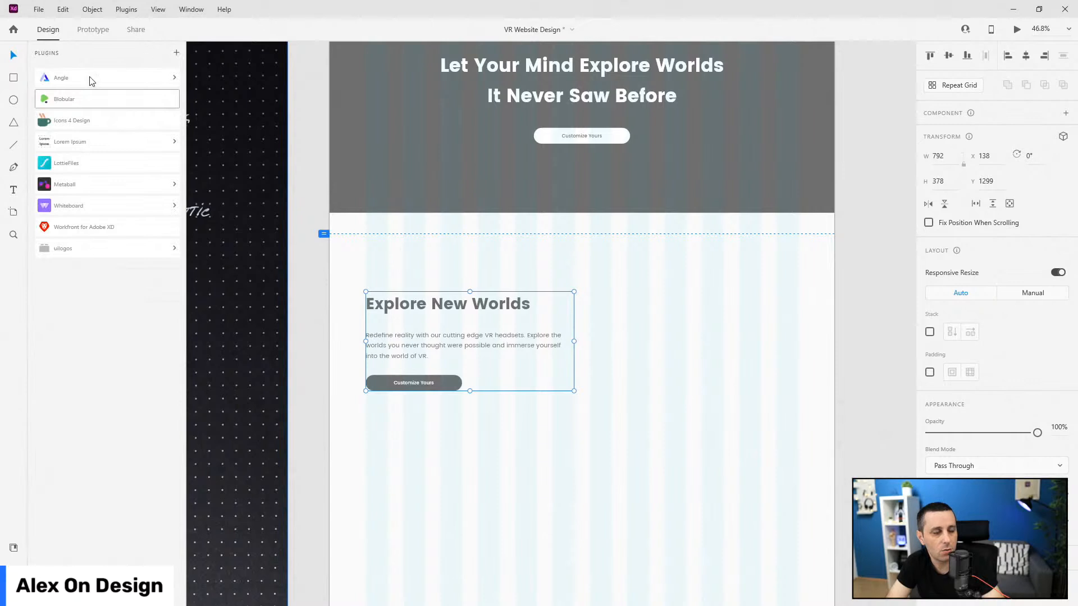
click(81, 99)
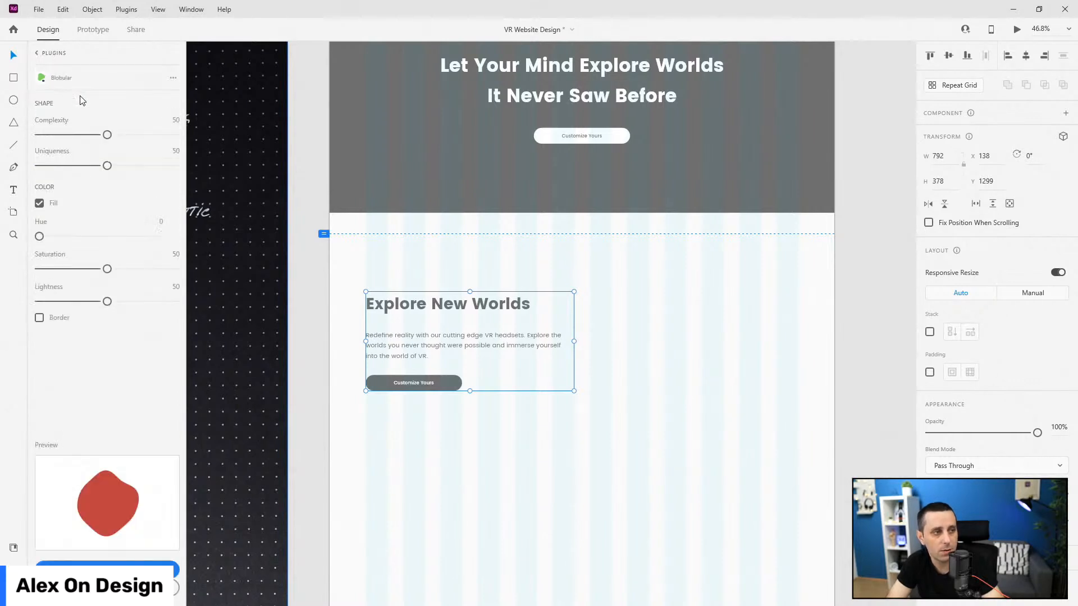
drag(107, 166, 94, 140)
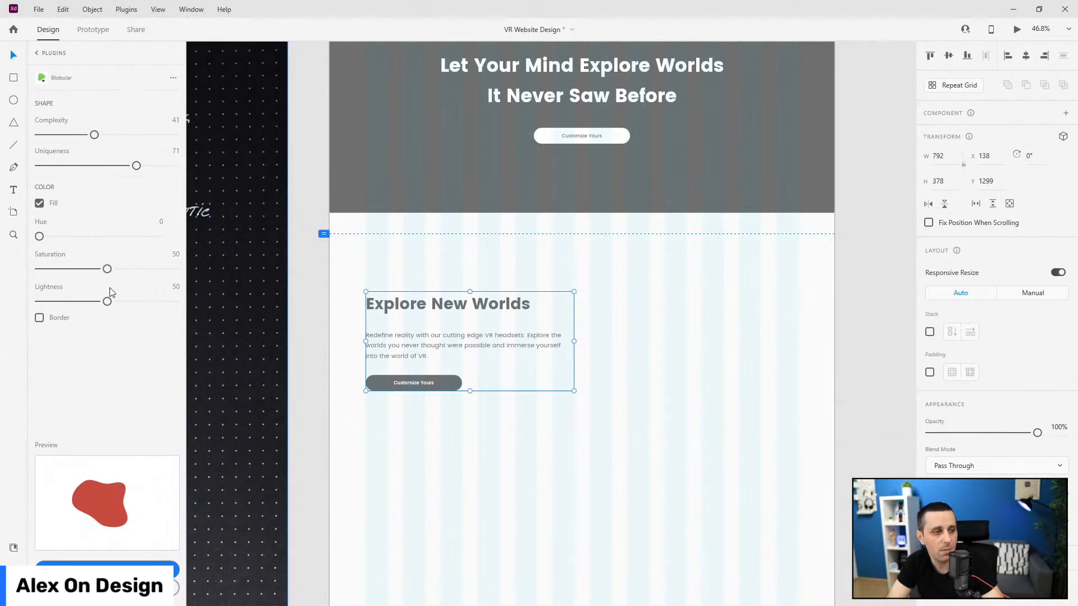
click(115, 564)
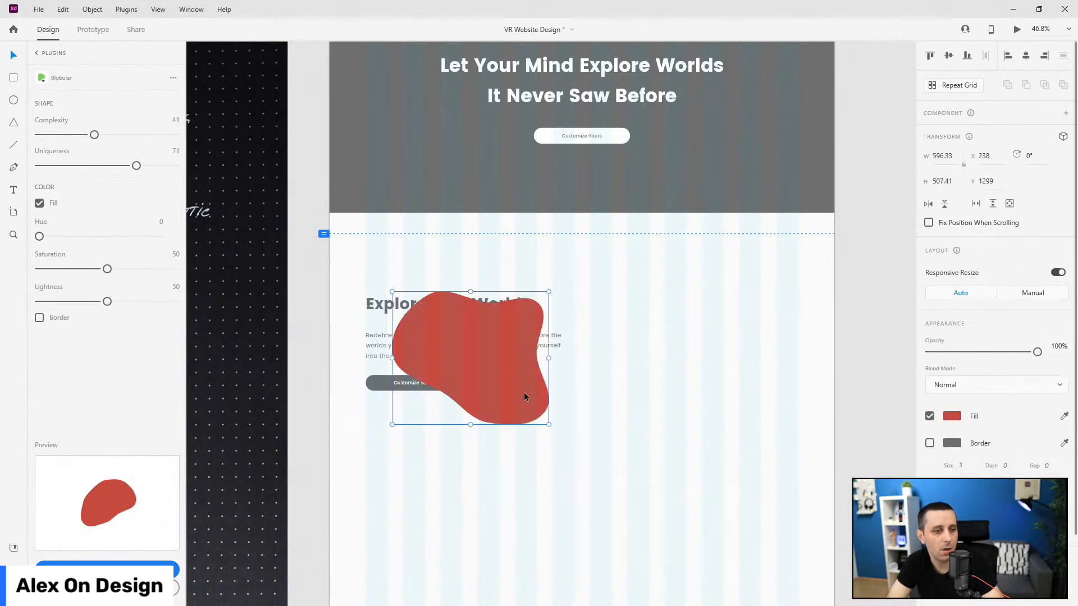
Step: Move the blob to the empty area beside the Explore New Worlds text, flip it horizontally and rotate it to -38°
drag(534, 320, 783, 298)
click(928, 205)
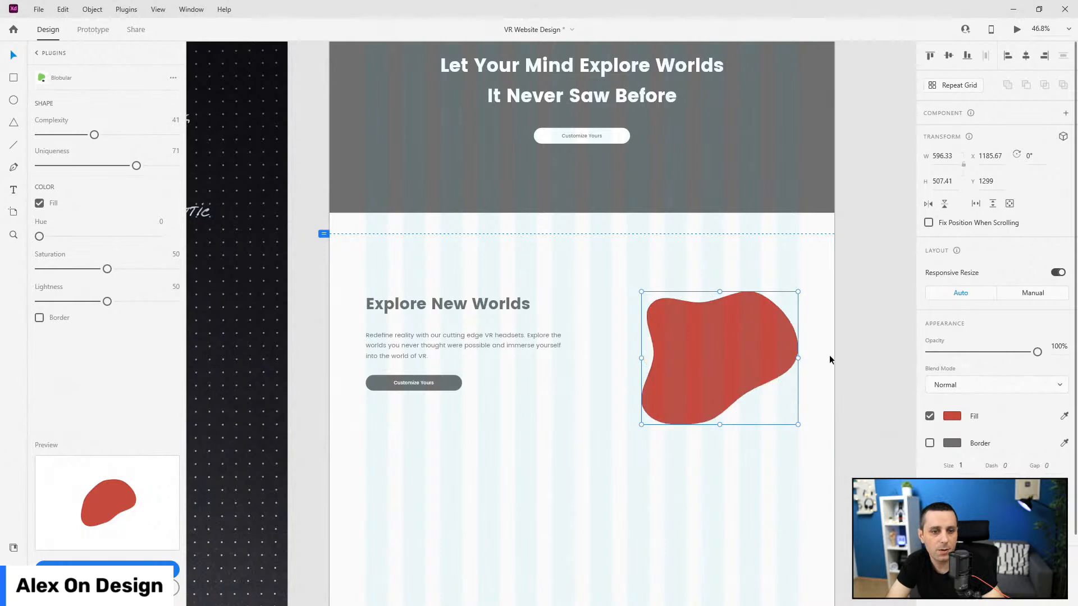
drag(803, 289, 740, 259)
drag(743, 331, 762, 332)
Step: Reshape the blob by moving its anchor points to round out the lower-left and right sides and adjust the upper-left curve
scroll(782, 351, up, 2)
scroll(783, 352, up, 1)
double_click(649, 491)
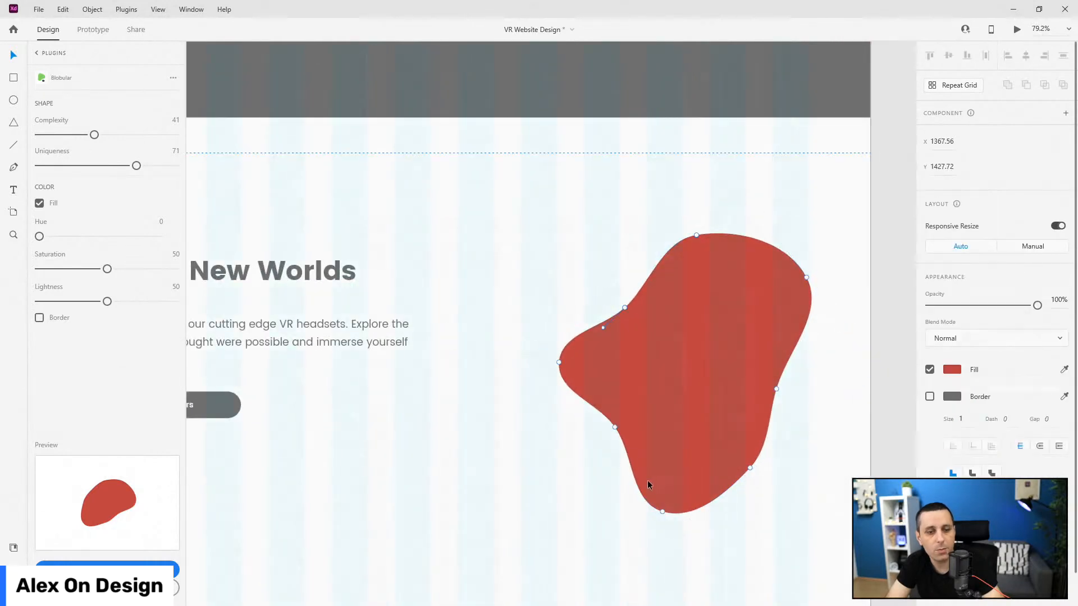
drag(615, 429, 595, 452)
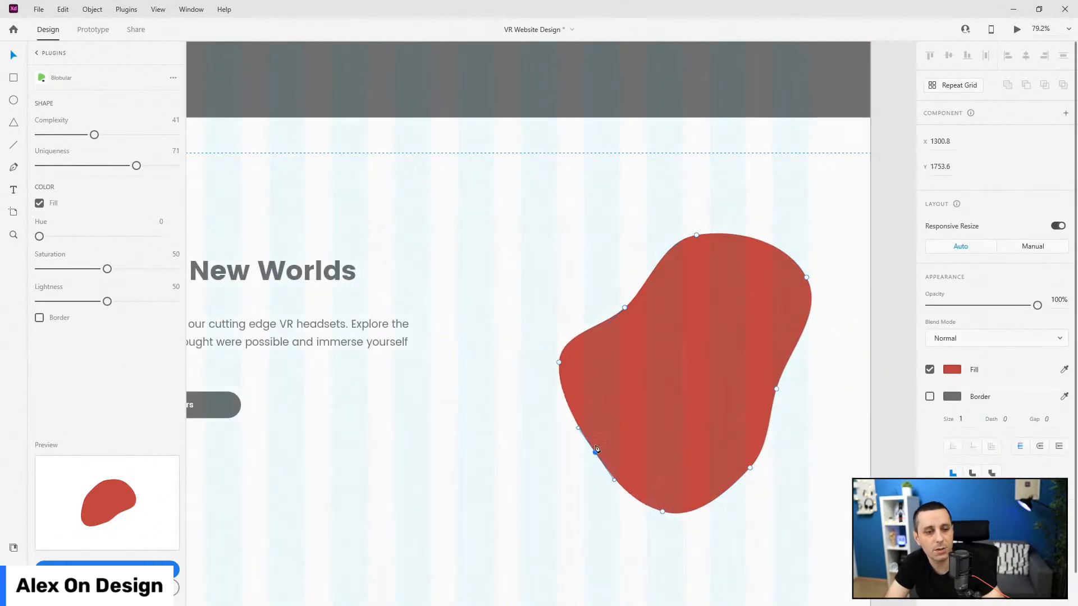
click(624, 308)
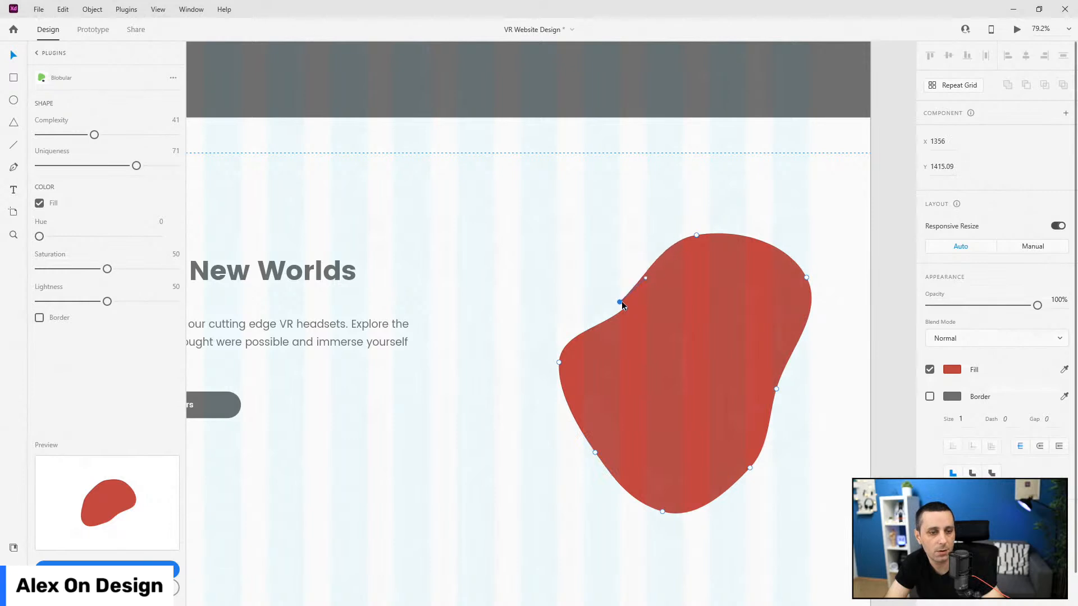
mouse_move(625, 308)
mouse_down()
mouse_move(615, 302)
mouse_move(631, 323)
mouse_up()
key(ctrl+z)
drag(698, 236, 646, 240)
drag(775, 391, 796, 400)
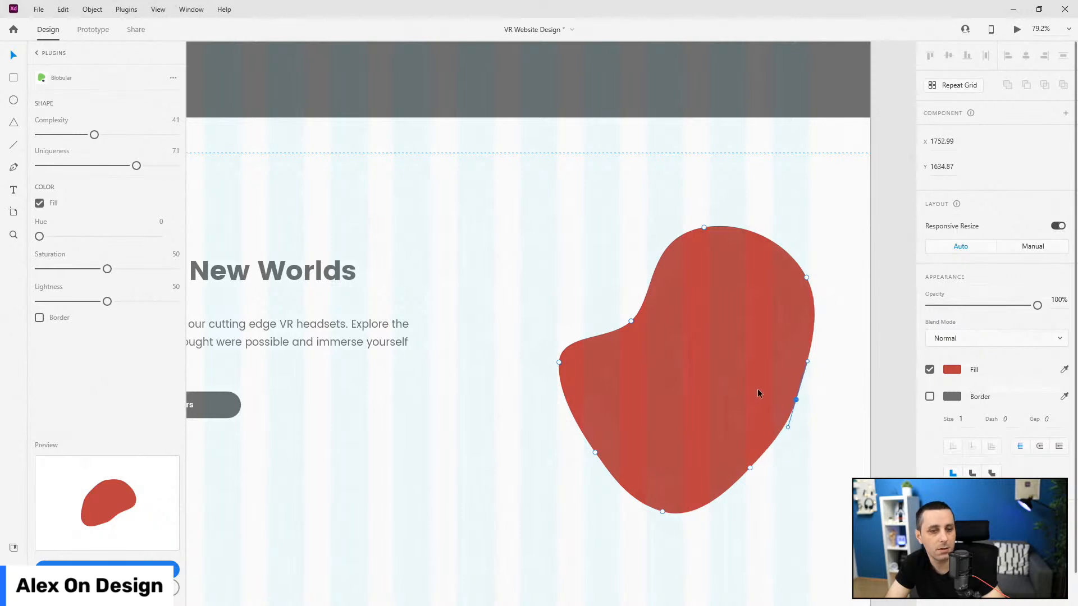
Step: Recolour the blob's fill with the dark grey sampled from the hero background
click(1064, 370)
click(633, 99)
click(15, 548)
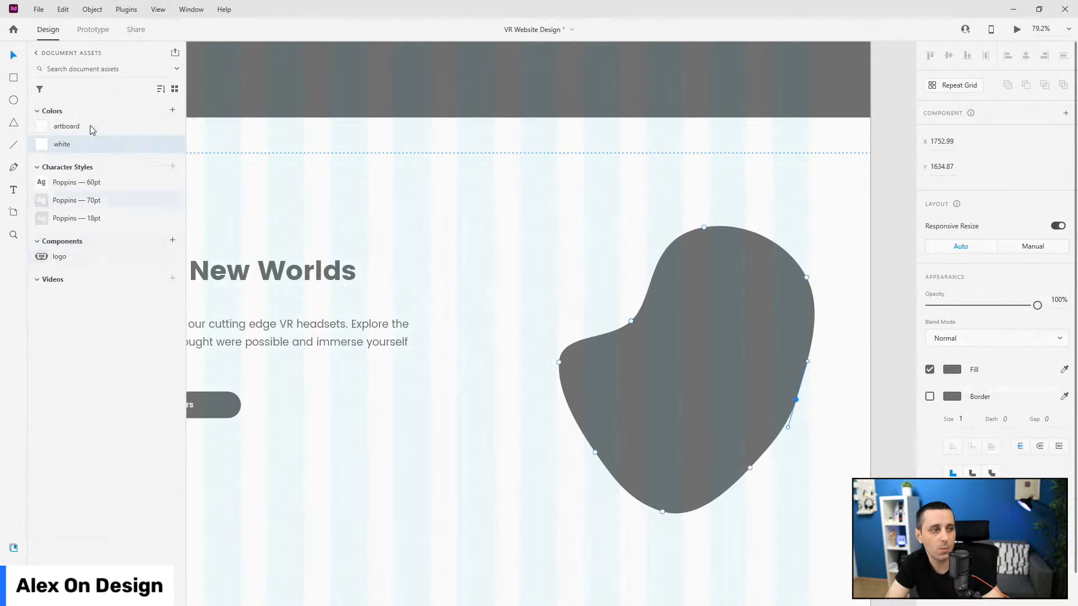
scroll(632, 235, down, 3)
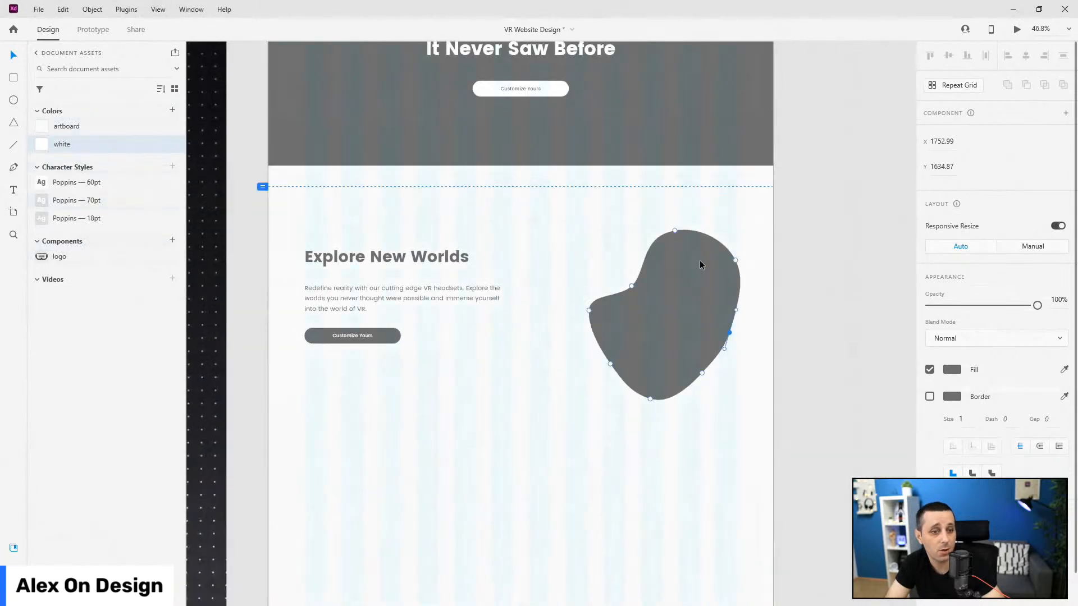
Step: Move the whole blob up slightly to Y 1092.78 and rename its layer as blob
click(299, 423)
drag(721, 324, 721, 305)
click(8, 564)
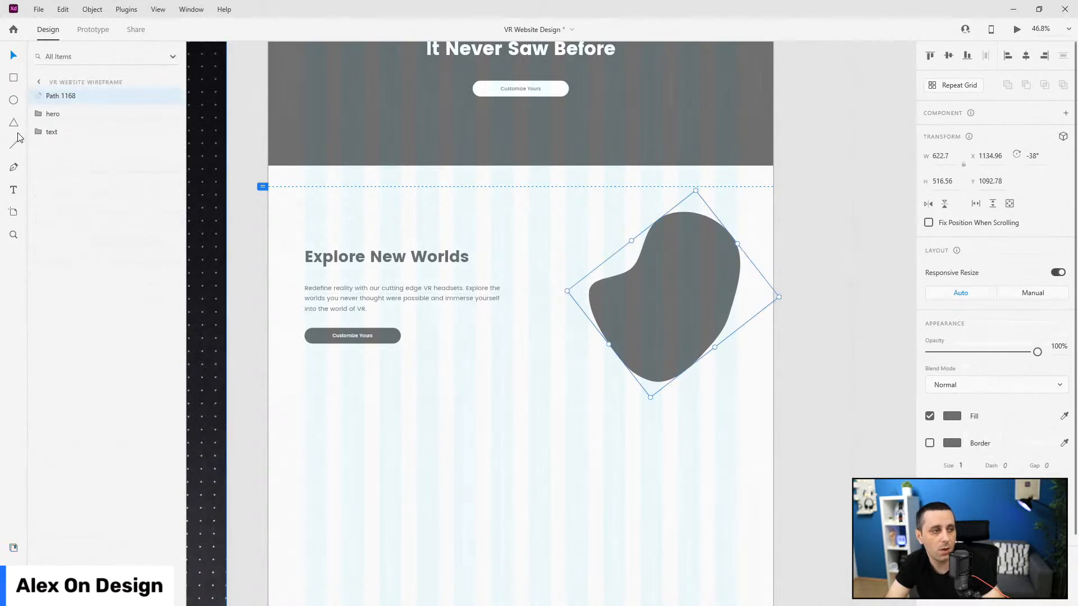
double_click(60, 96)
text(blob)
key(Return)
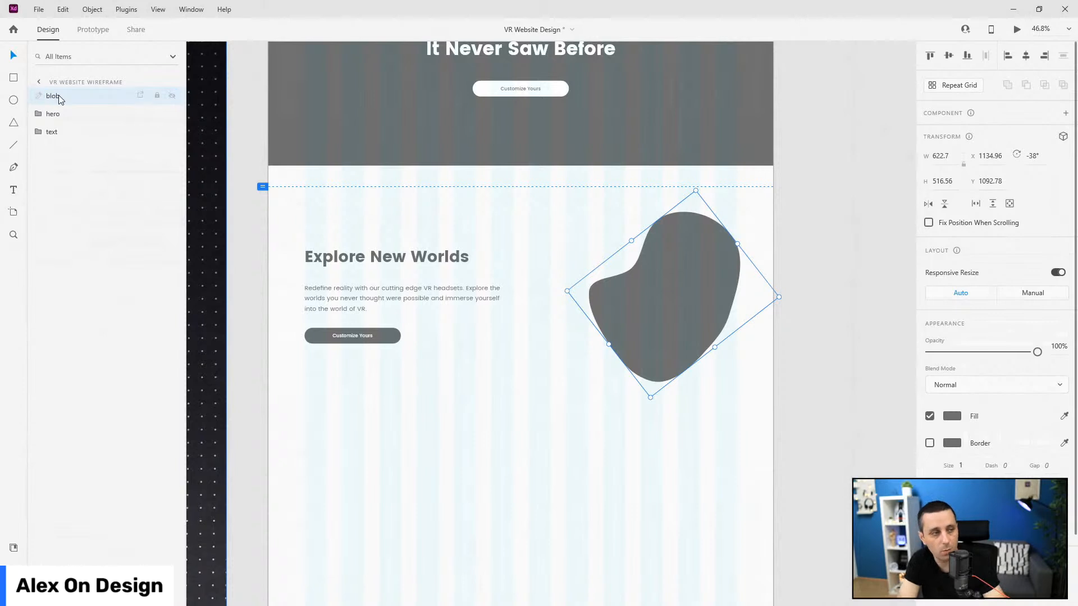
Step: Draw a circle overlapping the blob's lower-left edge and set its width and height to 200
click(16, 101)
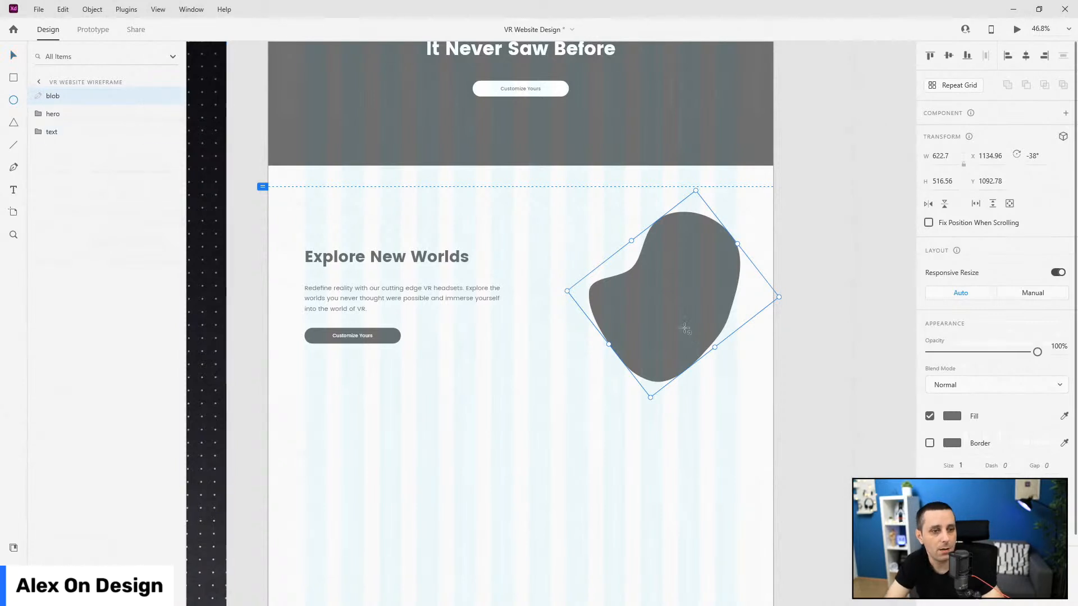
scroll(578, 354, up, 3)
drag(561, 336, 591, 362)
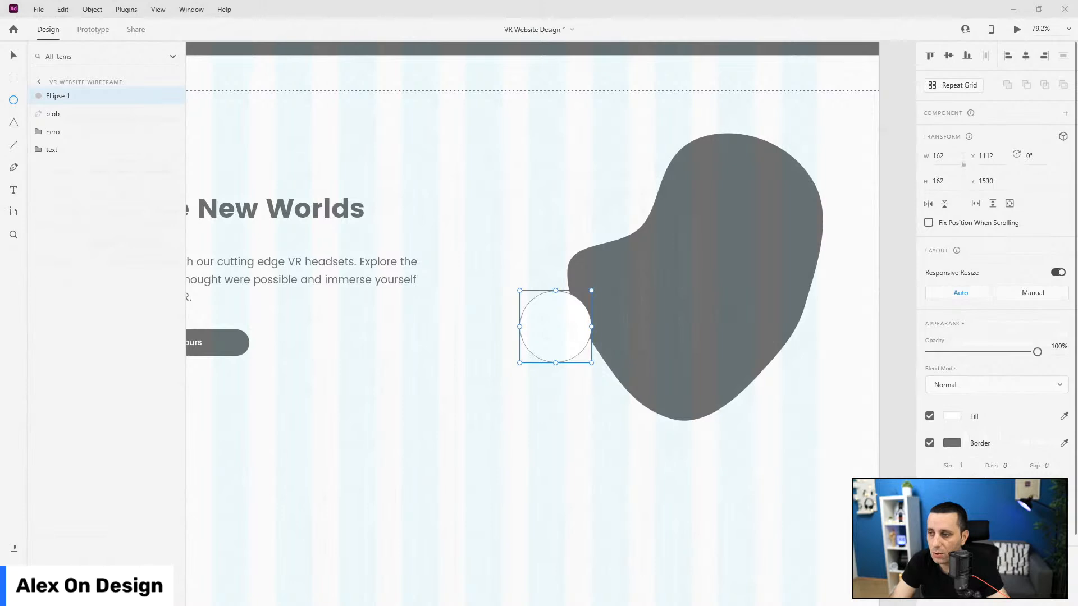
click(951, 161)
text(200)
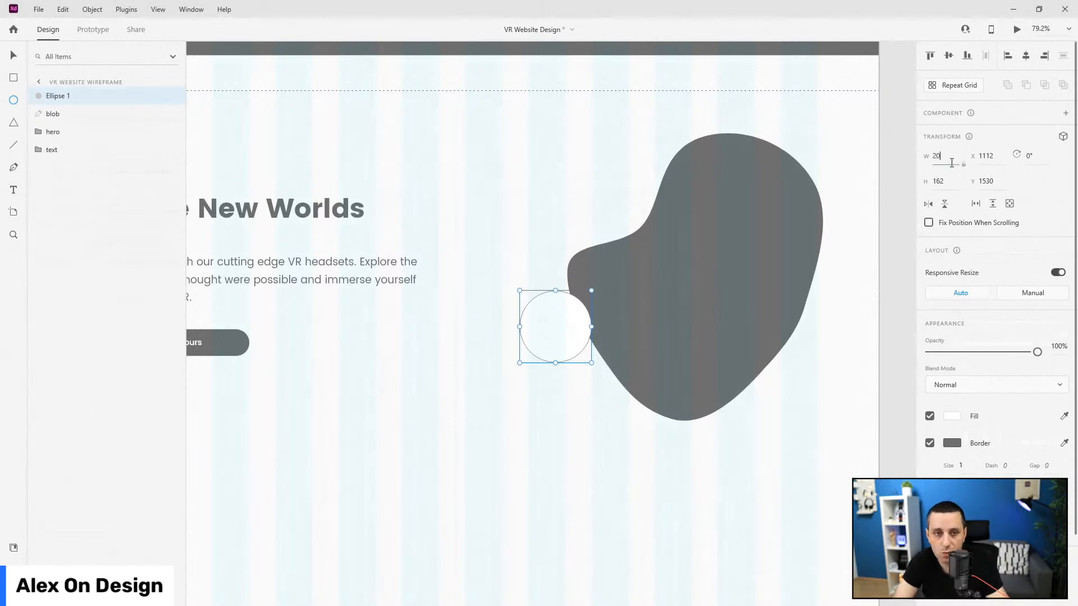
key(Tab)
text(200)
key(Return)
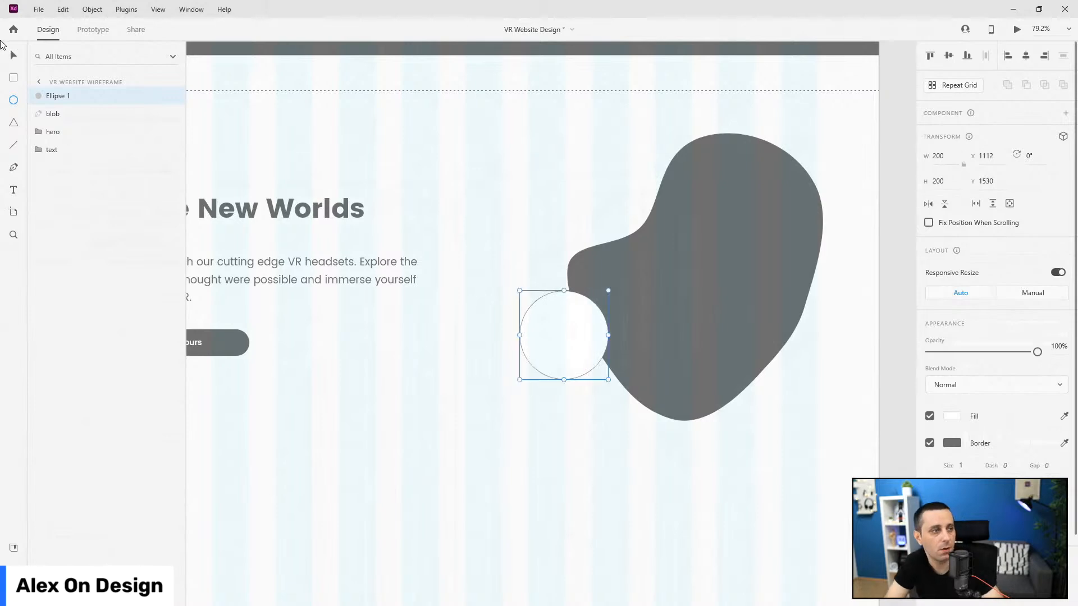
Step: Move the circle down and right onto the blob's lower-left edge, at X 1156, Y 1589
click(13, 548)
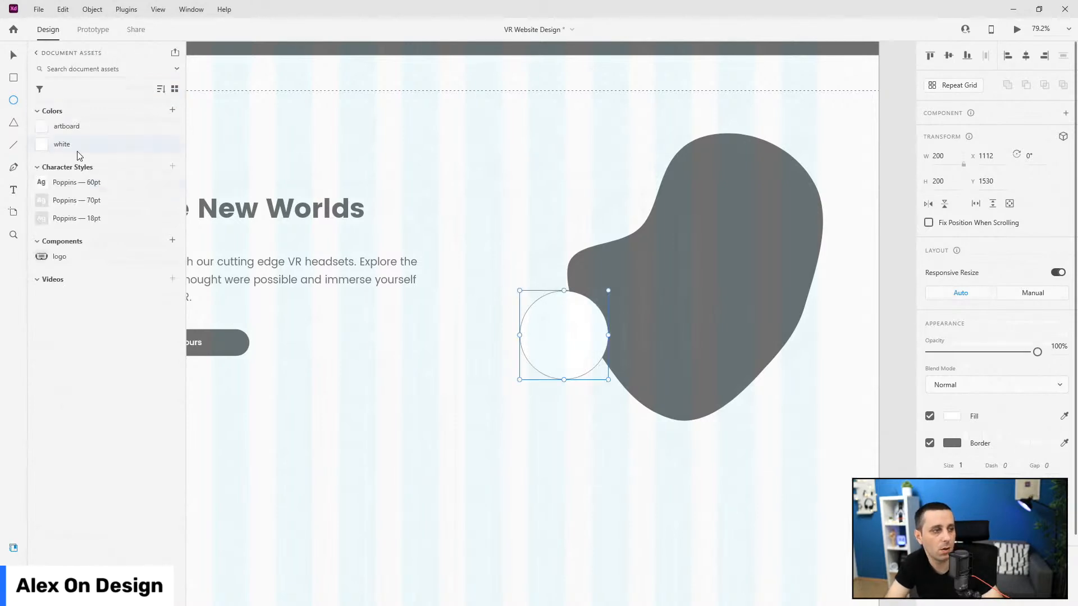
key(v)
drag(602, 315, 575, 380)
Step: Pull the blob's leftmost anchor point outward and nudge the anchor at its upper-left inward curve slightly up and left
click(648, 320)
double_click(649, 320)
drag(567, 270, 556, 276)
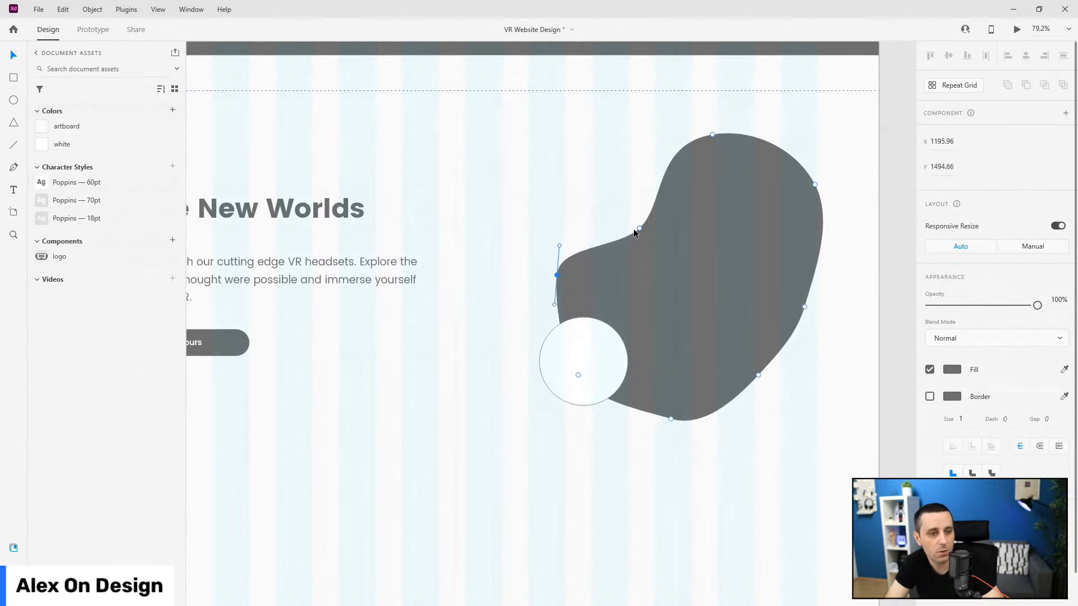
drag(639, 230, 637, 228)
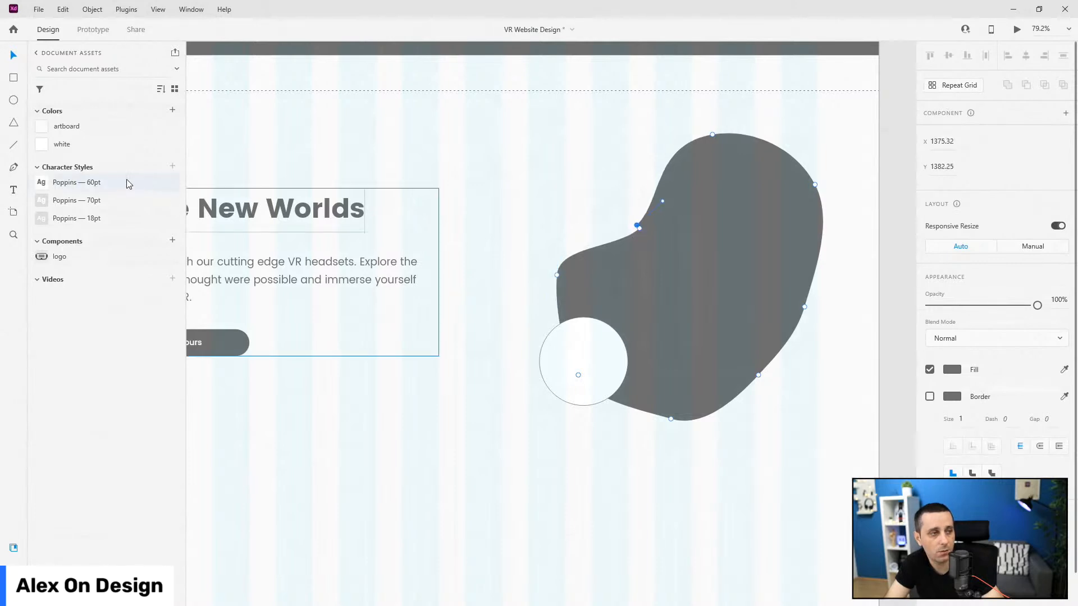
key(ctrl+z)
key(ctrl+z)
drag(640, 228, 636, 226)
click(14, 547)
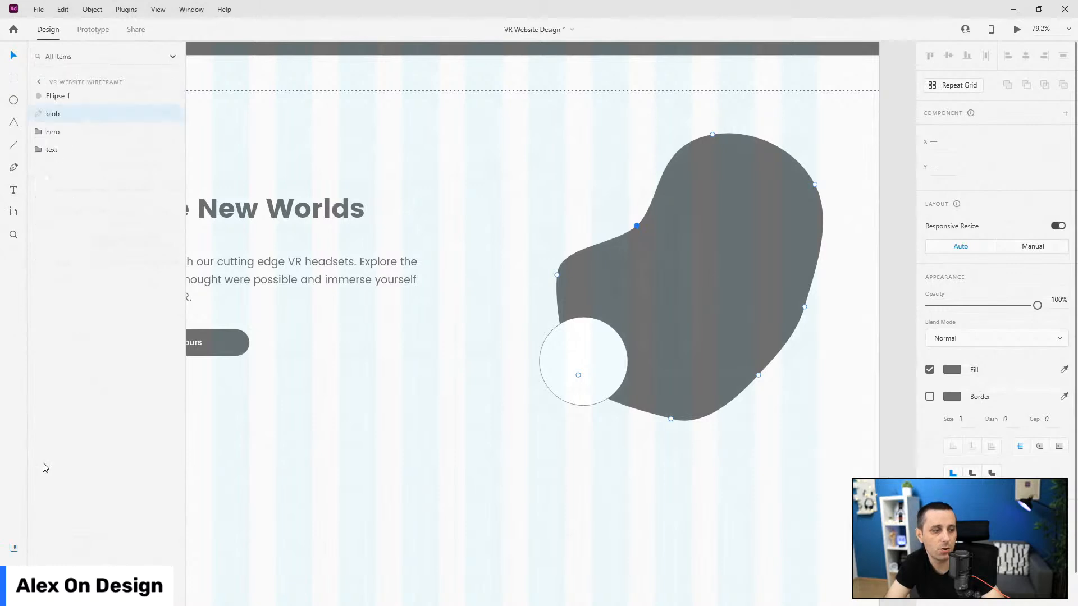
Step: Rename the circle's layer as icn-bg and clear the selection
double_click(64, 97)
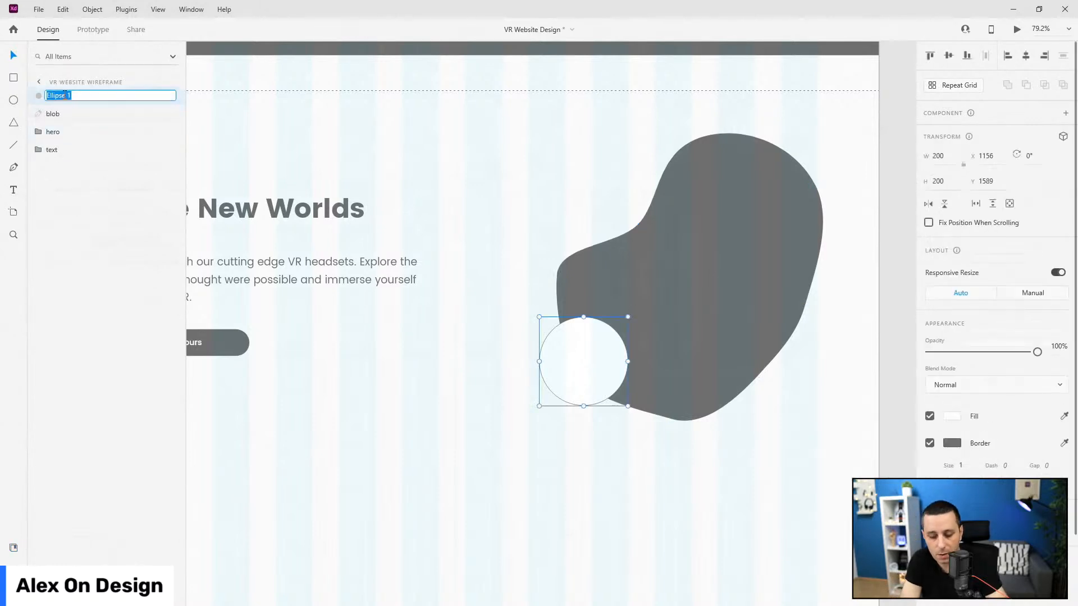
key(BackSpace)
text(icn-bg)
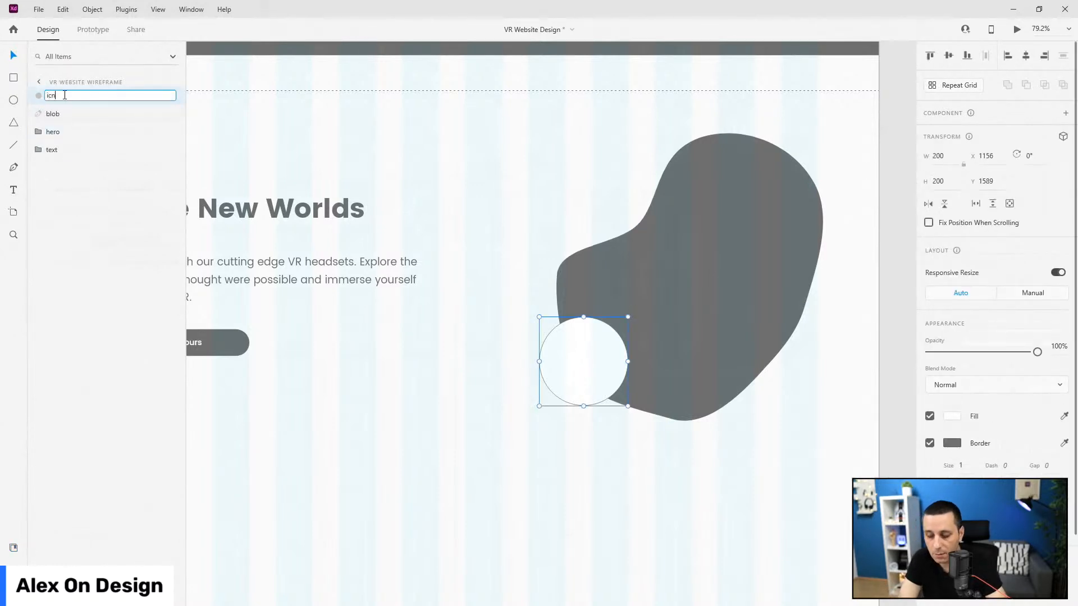
key(Return)
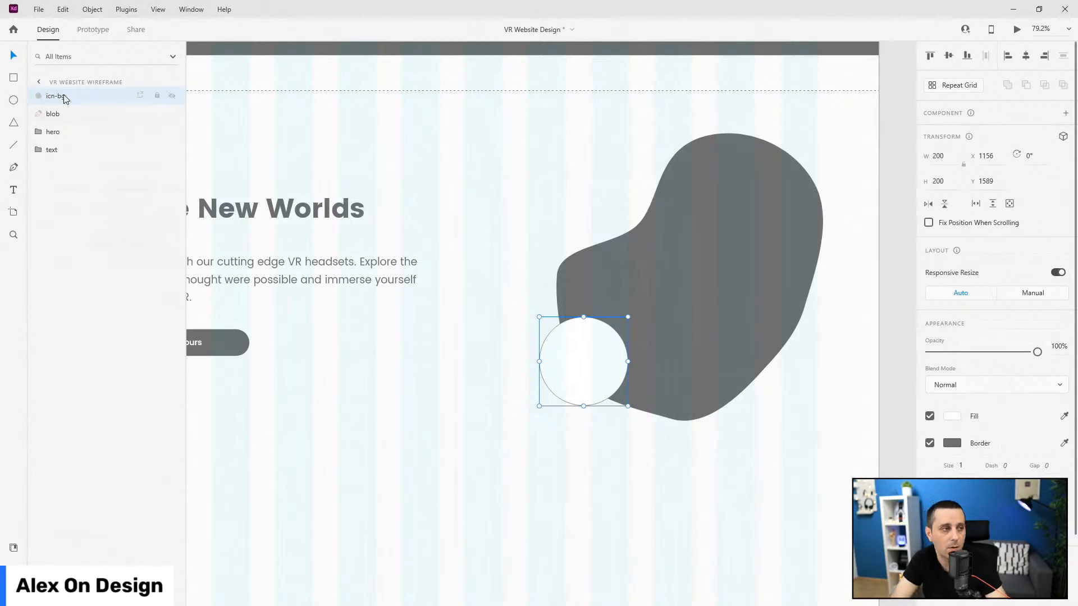
key(Escape)
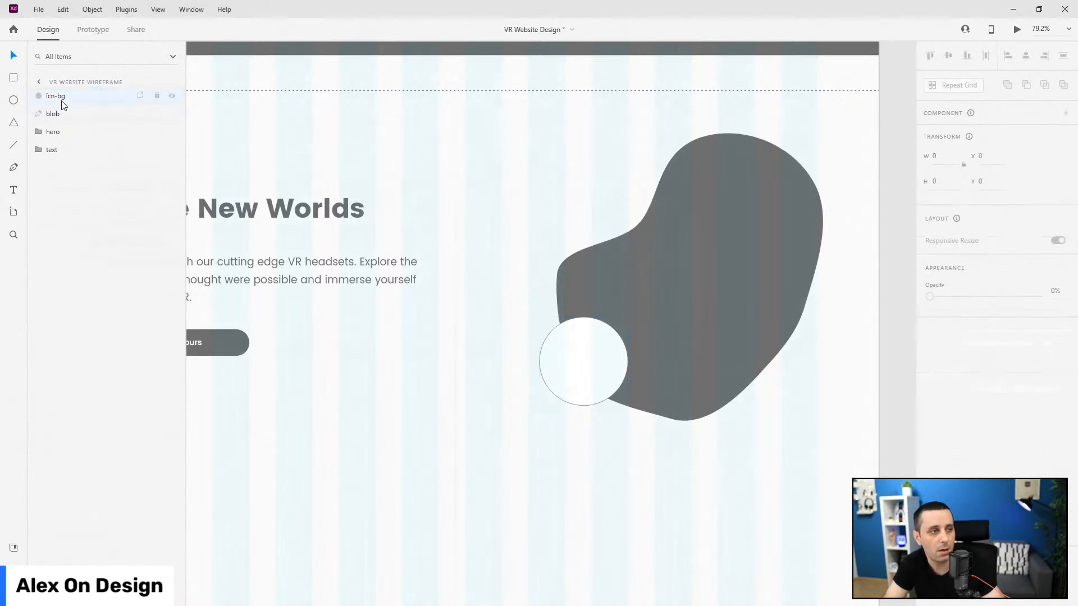
Step: Reorder the icn-bg and blob layers below the text layer and move both shapes up to Y 1072.62, vertically centred on the text block
click(62, 97)
shift+click(68, 111)
drag(68, 111, 66, 171)
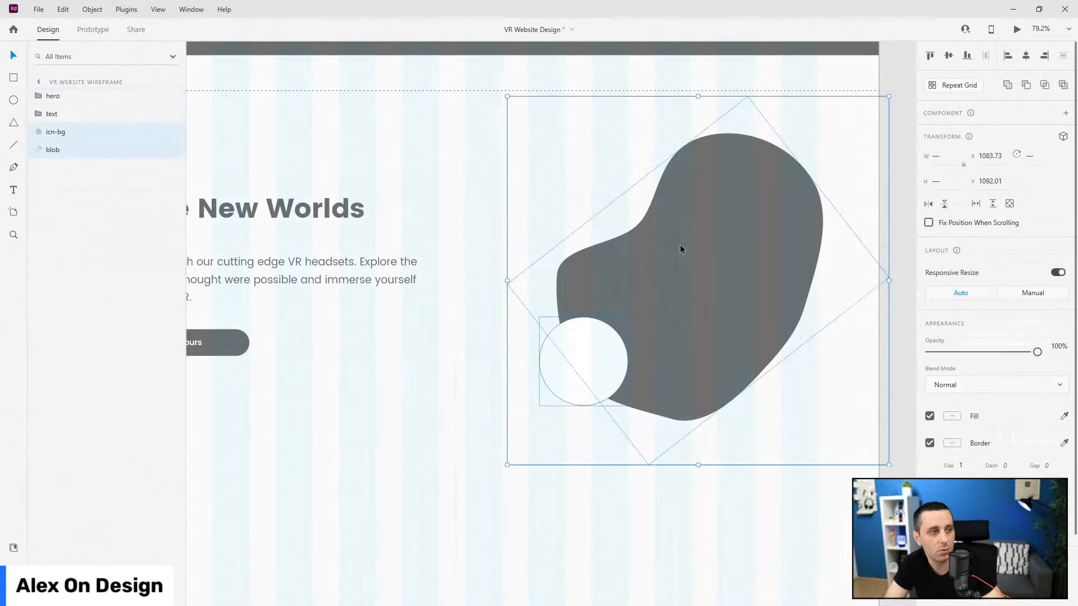
scroll(707, 252, down, 3)
mouse_move(722, 261)
mouse_down()
mouse_move(726, 271)
mouse_move(724, 257)
mouse_up()
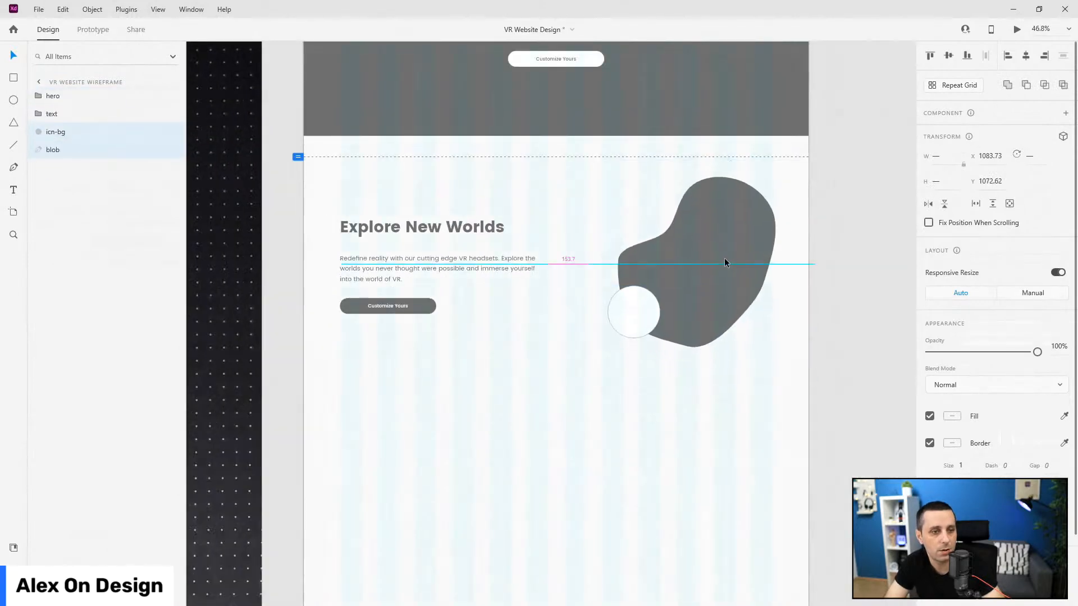
Step: Smooth the blob's left bulge by lengthening the leftmost anchor's handles and moving that anchor down and outward
click(497, 310)
scroll(681, 250, up, 5)
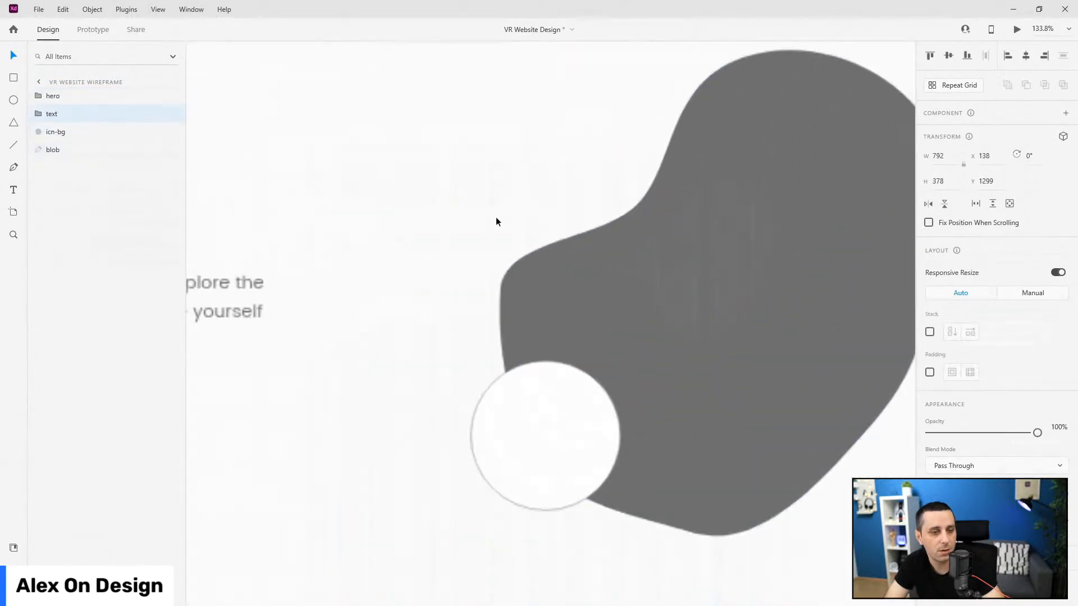
double_click(511, 297)
click(501, 290)
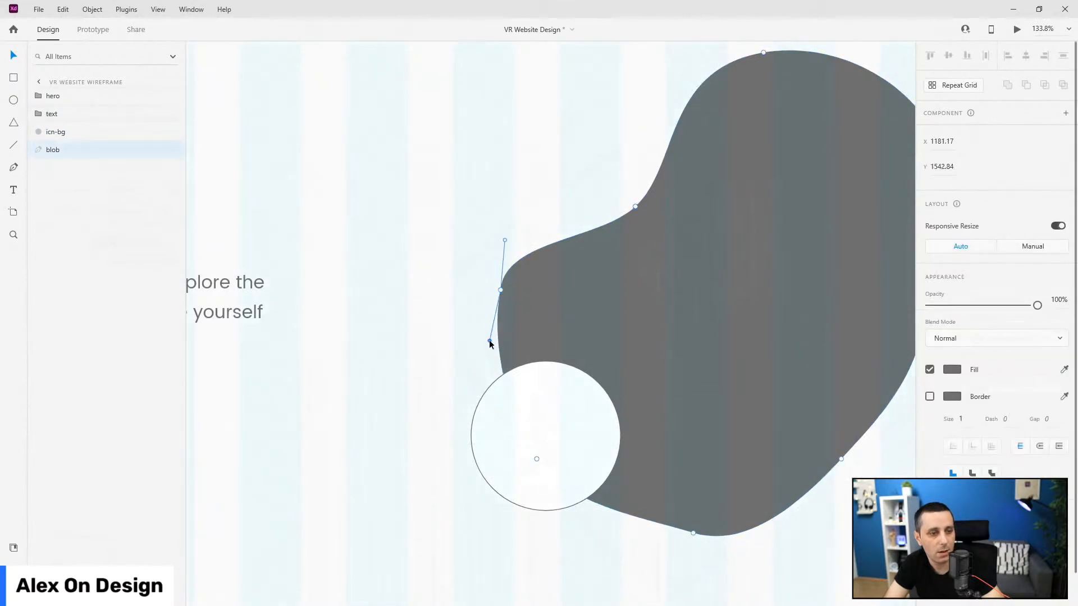
drag(504, 241, 503, 208)
drag(502, 292, 481, 325)
click(429, 301)
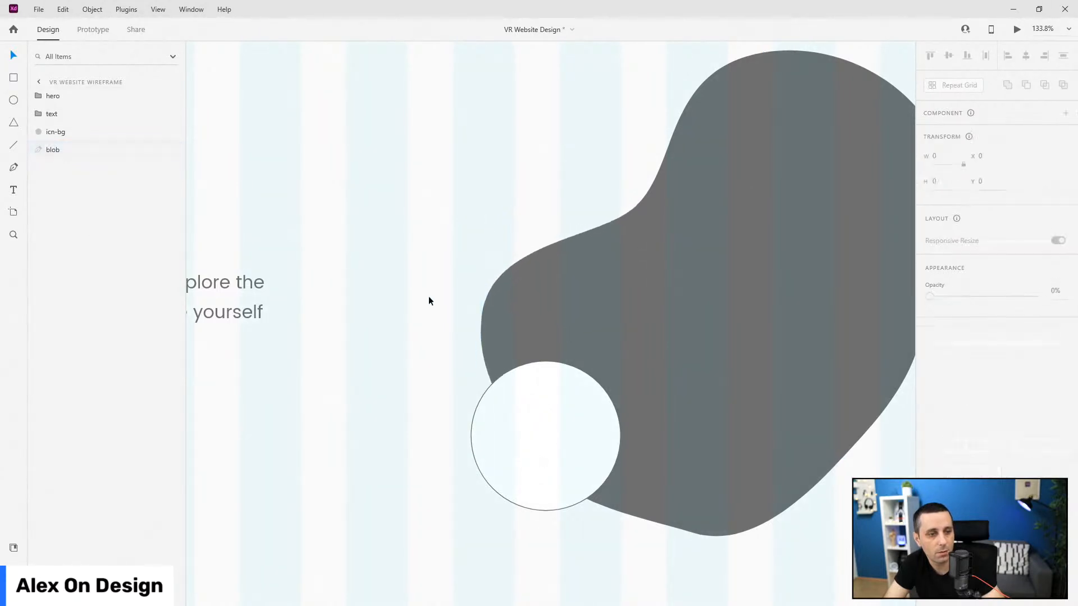
scroll(486, 289, down, 5)
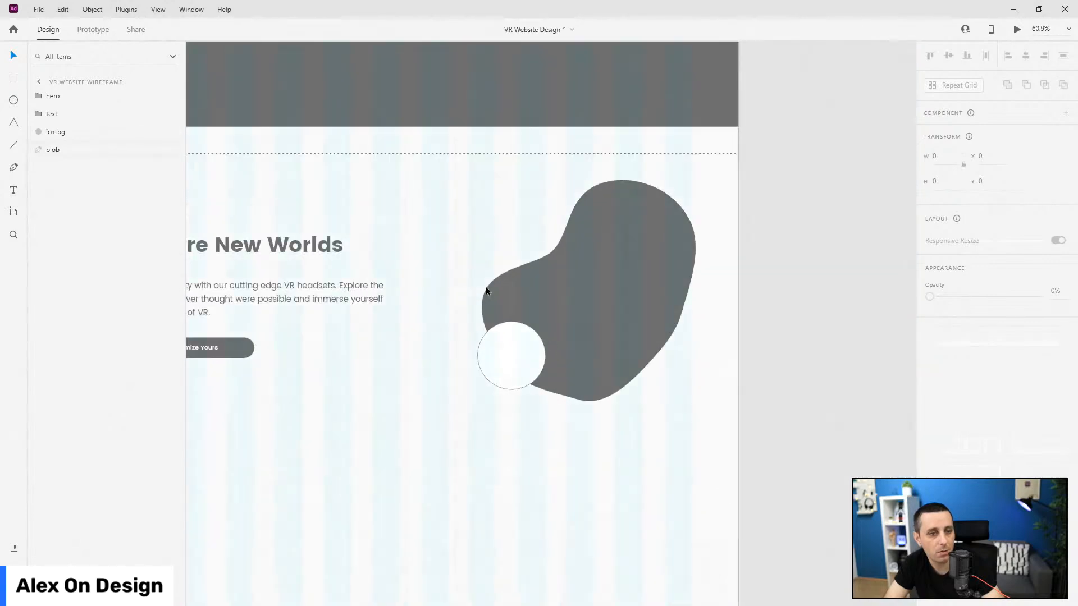
Step: Reshape the blob's lower-left edge beside the circle into an inward curve leading to a rounded bottom
click(497, 295)
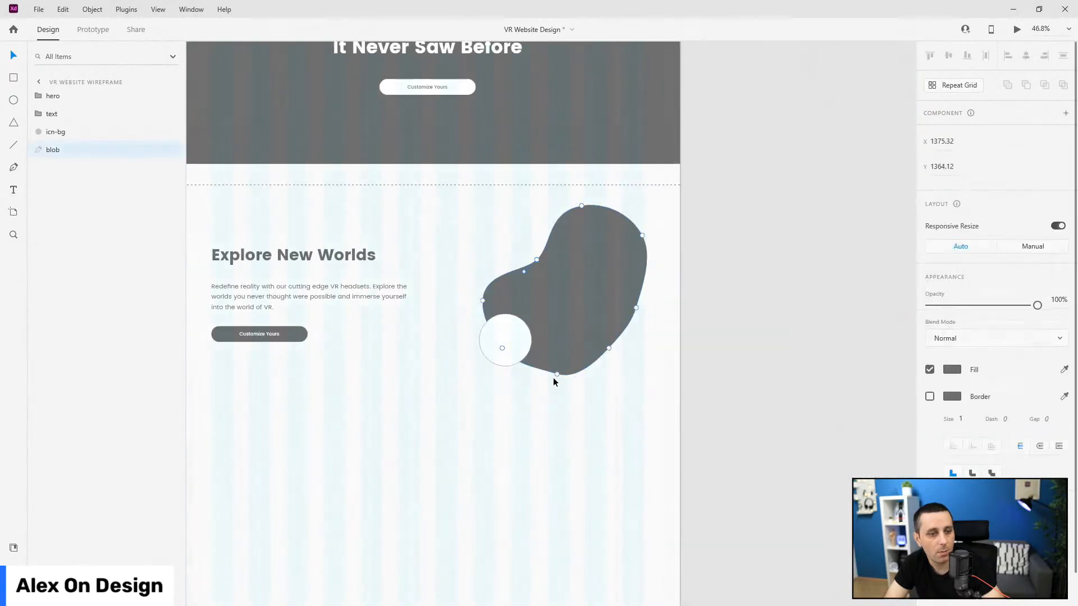
scroll(556, 378, up, 4)
double_click(558, 371)
drag(561, 369, 513, 327)
key(ctrl+z)
key(ctrl+z)
click(715, 393)
scroll(714, 393, down, 4)
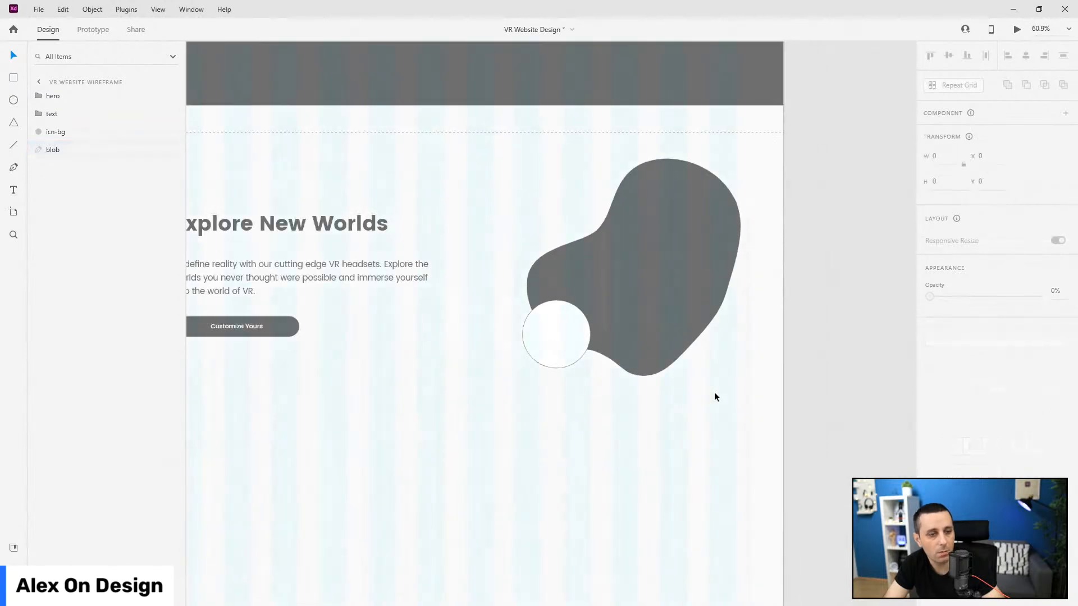
Step: Shift the circle right to X 1192, Y 1584.61 so it sits in the blob's lower-left curve
click(567, 340)
drag(567, 344, 578, 343)
scroll(713, 372, down, 2)
scroll(713, 371, down, 1)
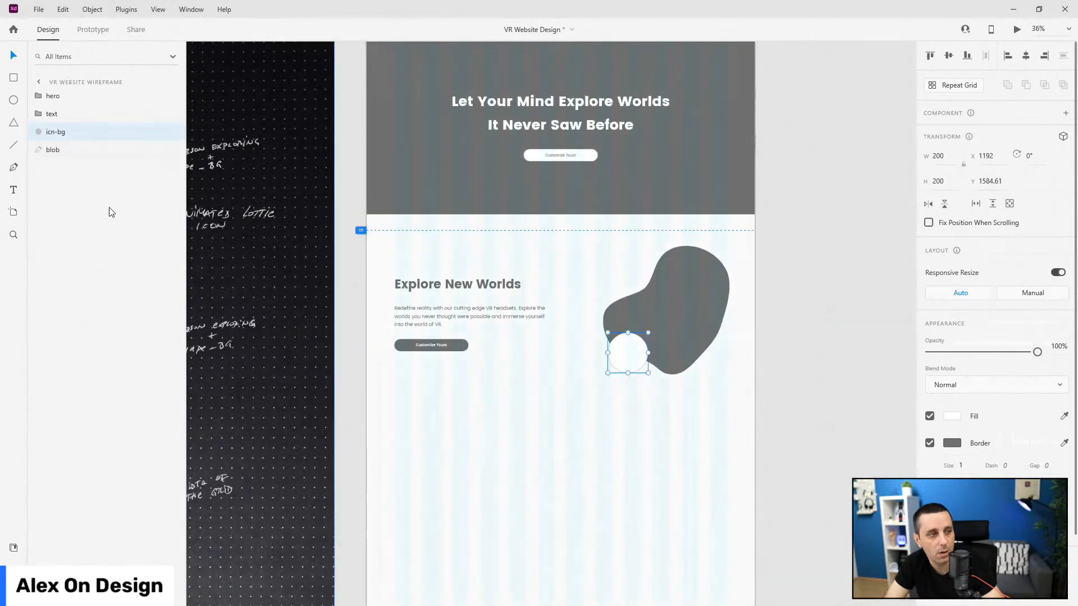
Step: Try grouping the text, icn-bg and blob layers to move them as one, and ungroup them
click(81, 151)
shift+click(72, 116)
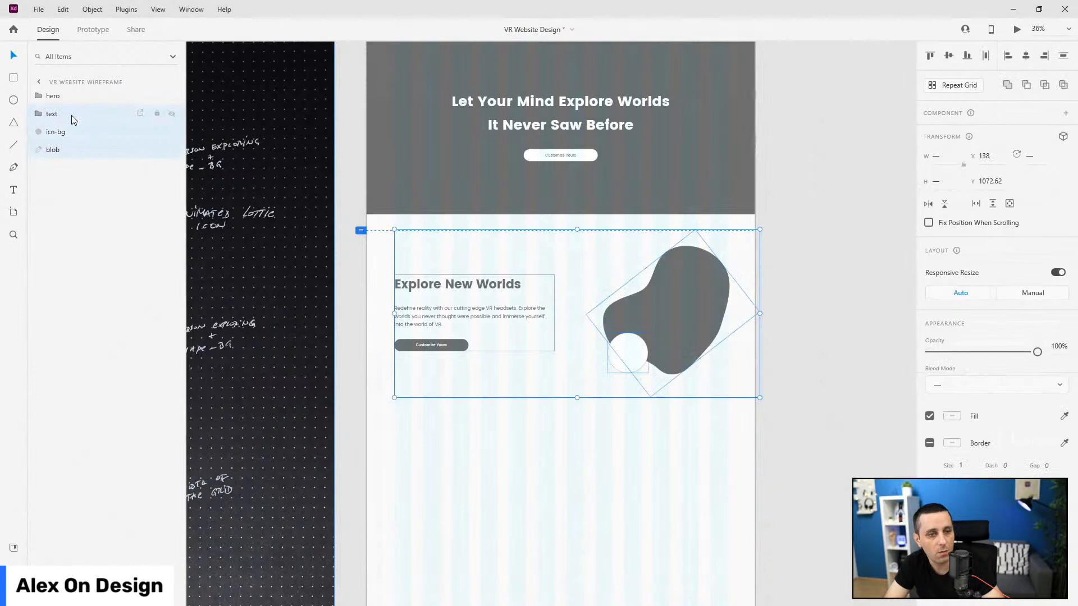
key(ctrl+g)
drag(663, 278, 663, 284)
key(ctrl+z)
right_click(94, 114)
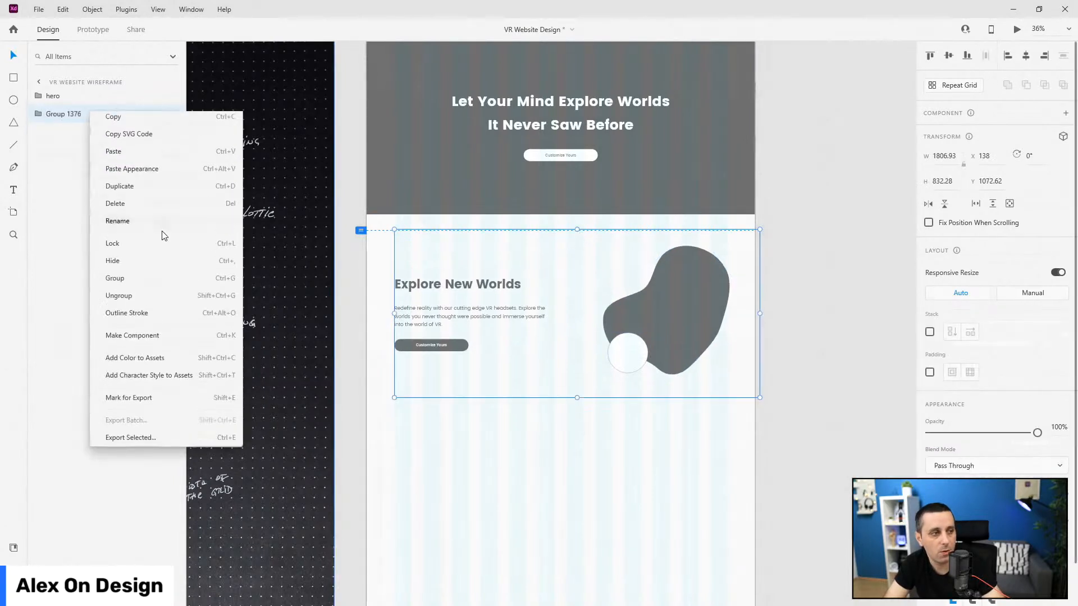
click(140, 299)
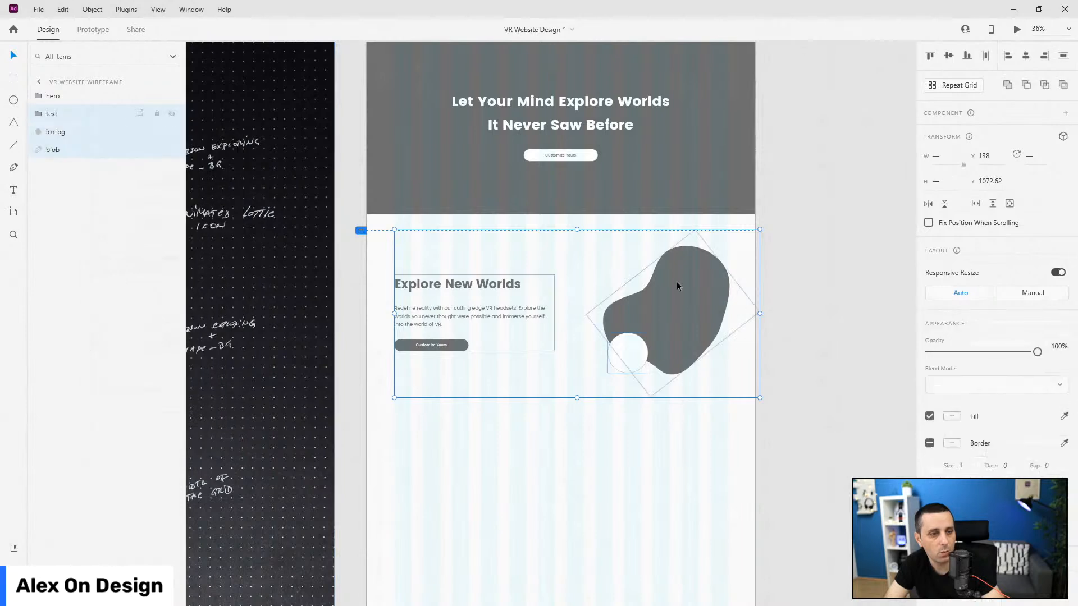
click(550, 466)
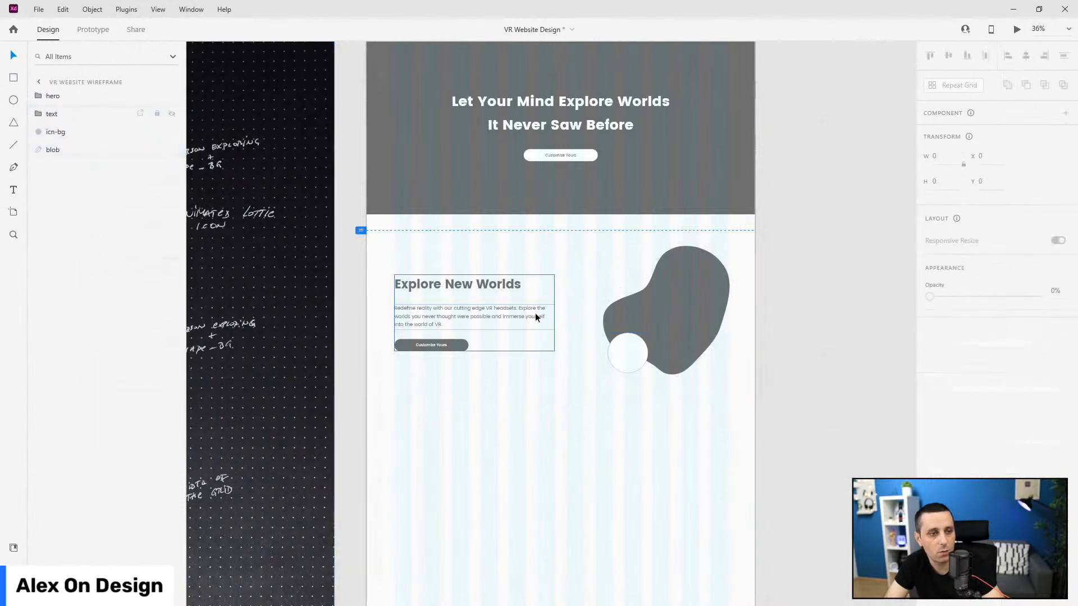
click(717, 413)
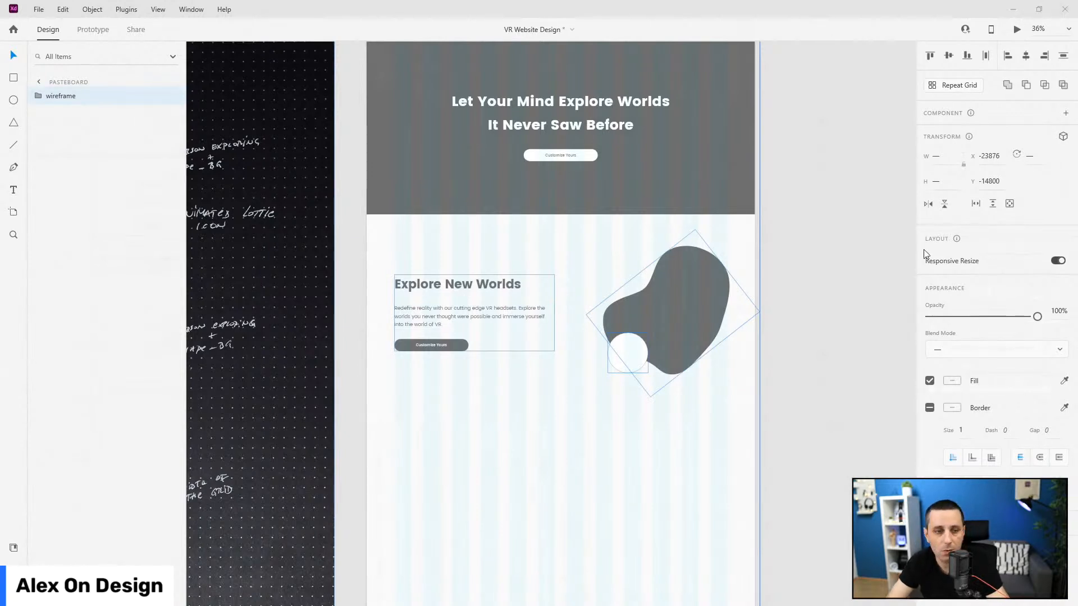
click(692, 355)
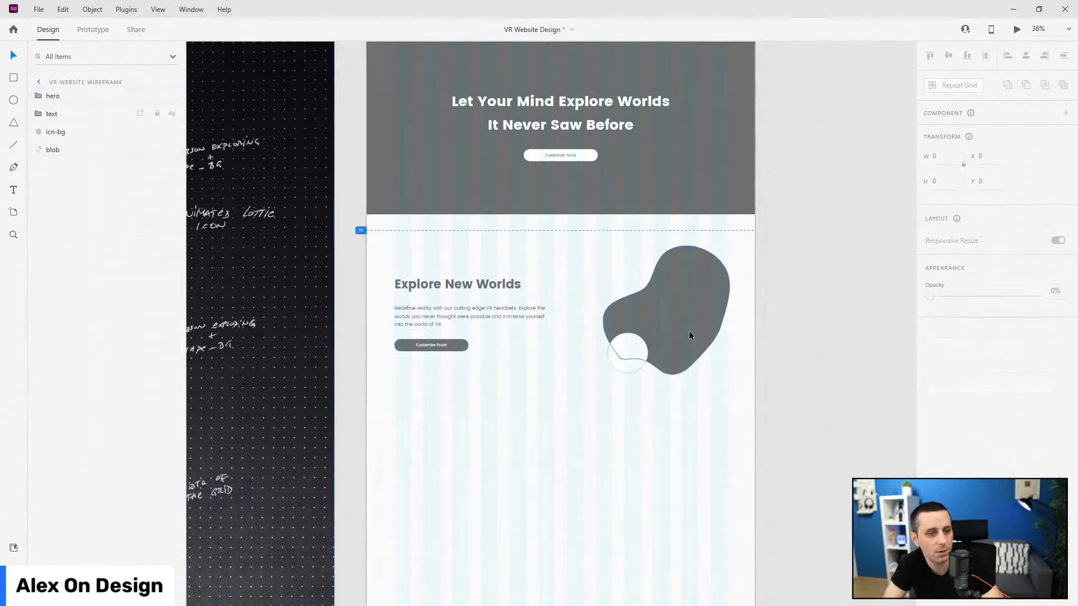
Step: Select the text, circle and blob together and move them up until the blob's top meets the hero section's lower edge
drag(665, 474, 444, 284)
drag(700, 285, 689, 245)
scroll(694, 186, up, 5)
drag(694, 185, 699, 215)
Step: Nudge the selected text, circle and blob down in large increments to Y 1066.62 to leave spacing beneath the hero
key(shift+Down)
key(shift+Down)
key(shift+Down)
key(shift+Down)
key(shift+Down)
key(shift+Down)
key(shift+Down)
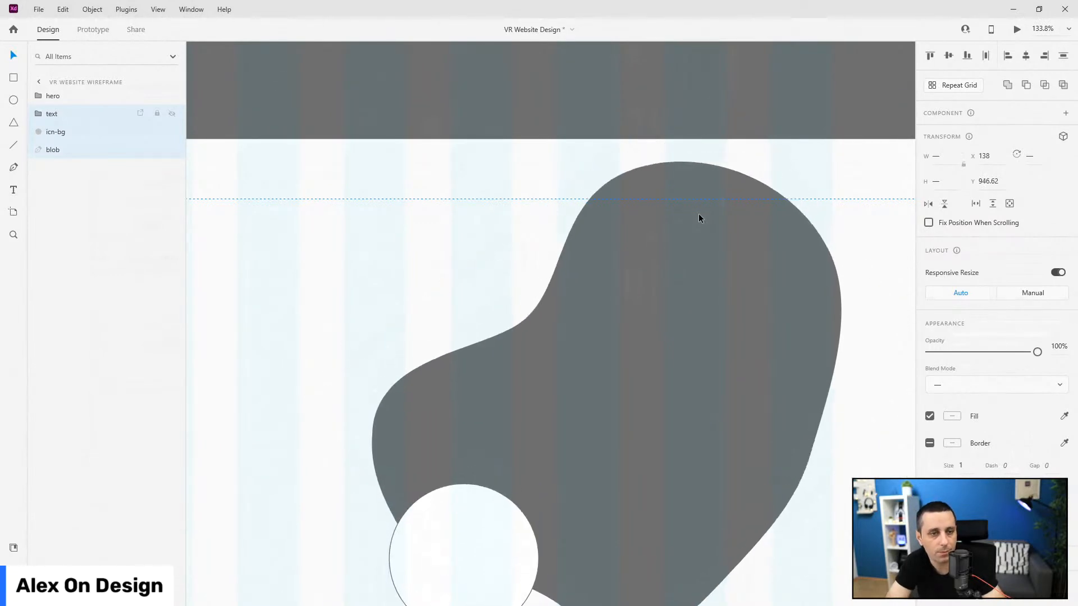
key(shift+Down)
key(shift+Down)
key(shift+Down)
key(shift+Down)
key(shift+Down)
key(shift+Down)
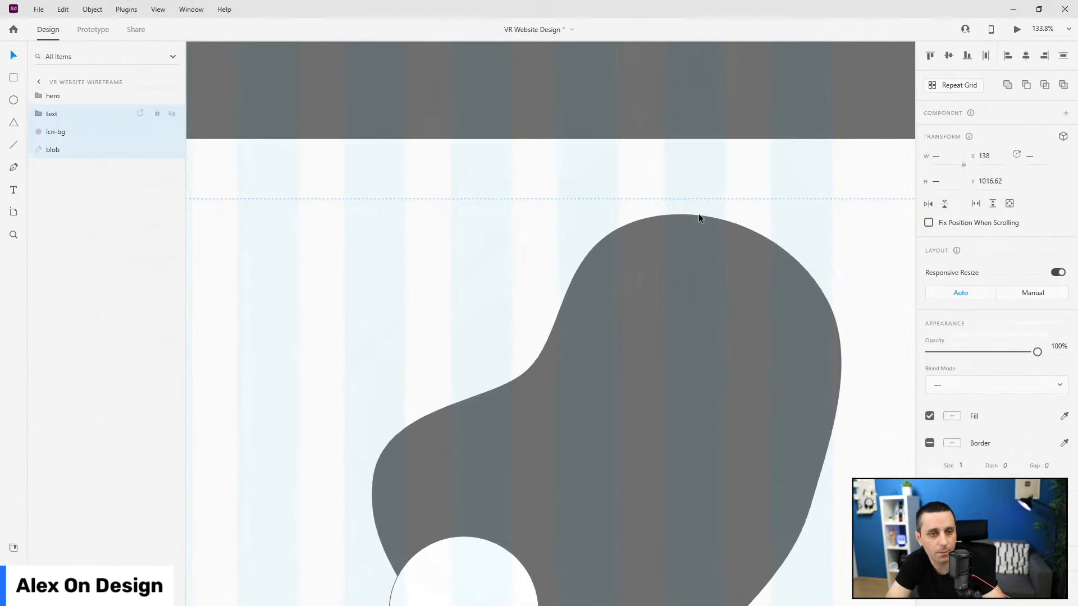
key(shift+Down)
key(shift+Down)
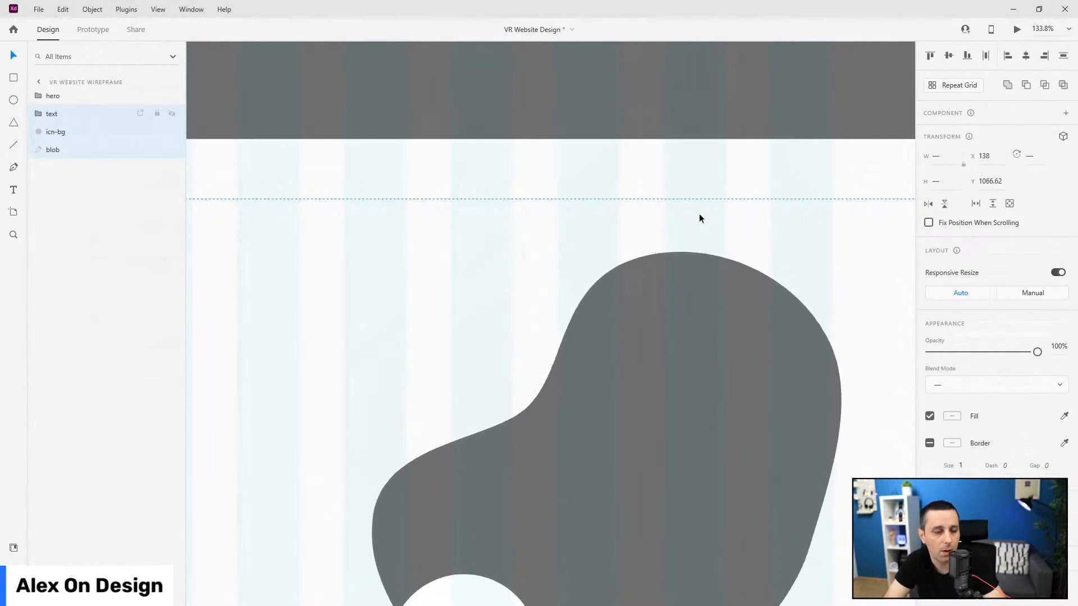
scroll(728, 213, down, 5)
scroll(731, 216, down, 2)
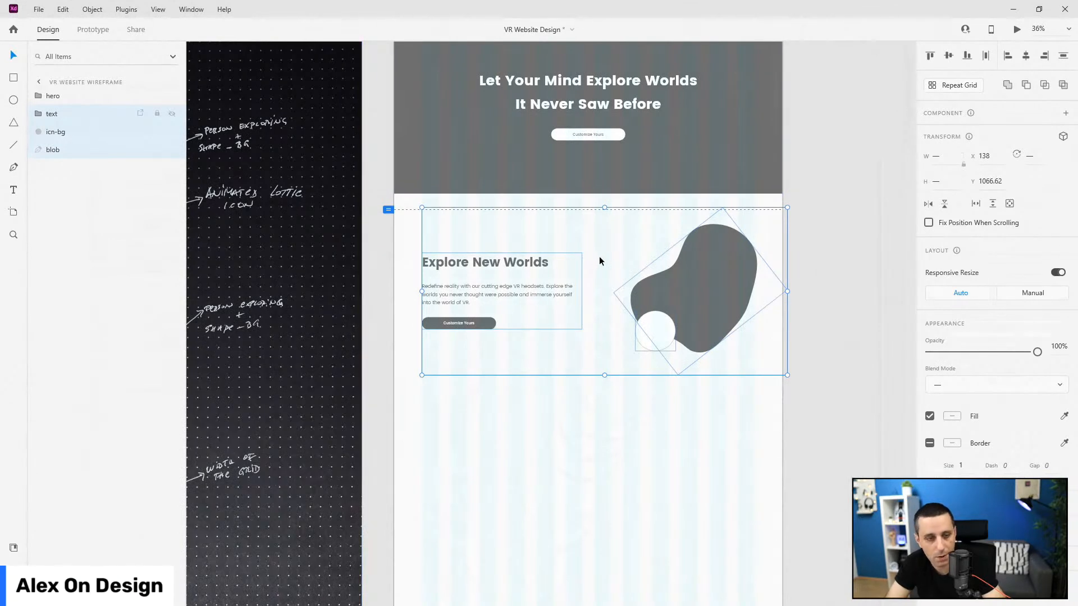
Step: Try rotating the blob to 0° and undo the rotation
click(699, 458)
click(727, 283)
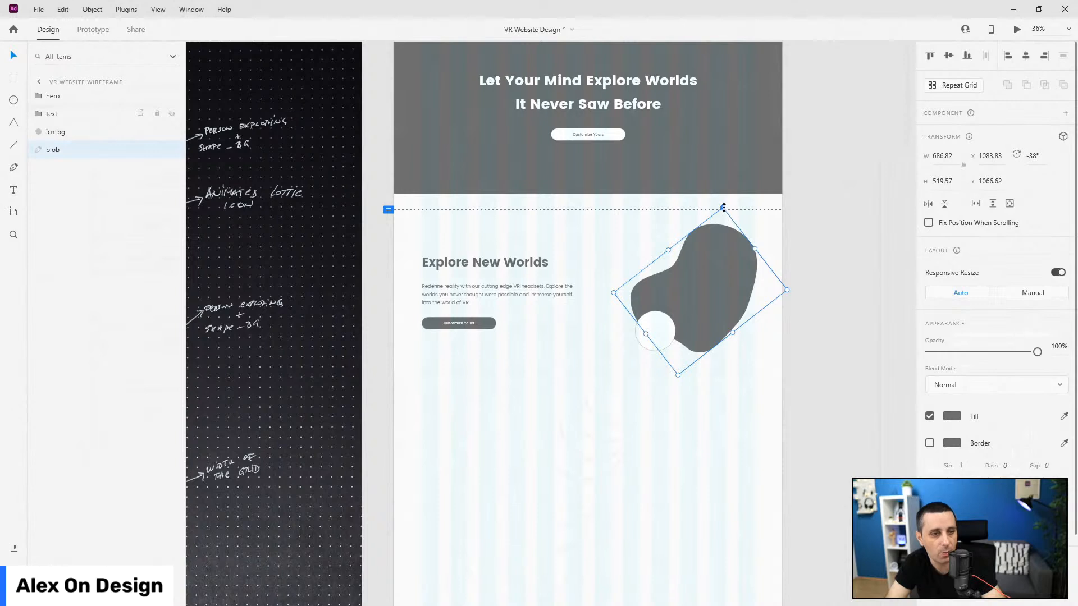
drag(726, 205, 765, 254)
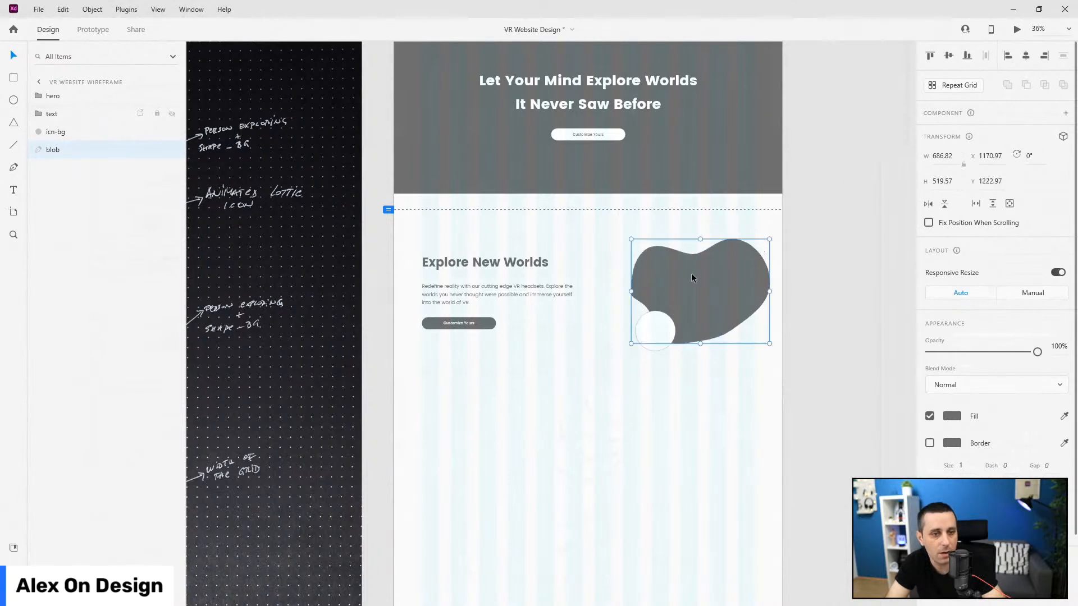
key(ctrl+z)
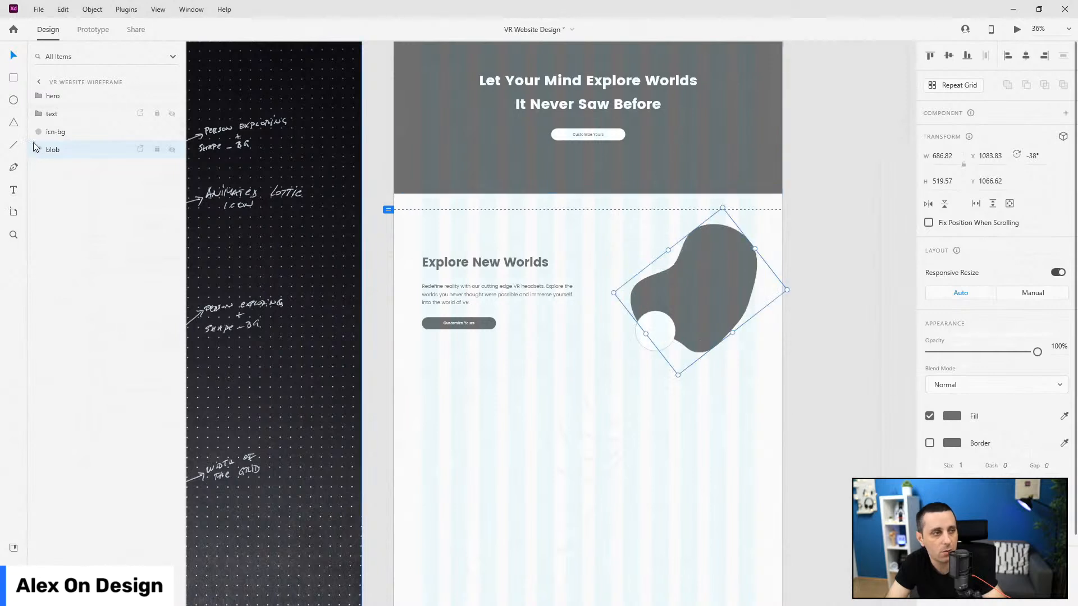
Step: Group the text, icn-bg and blob layers together and name the group "explore new worlds"
shift+click(79, 119)
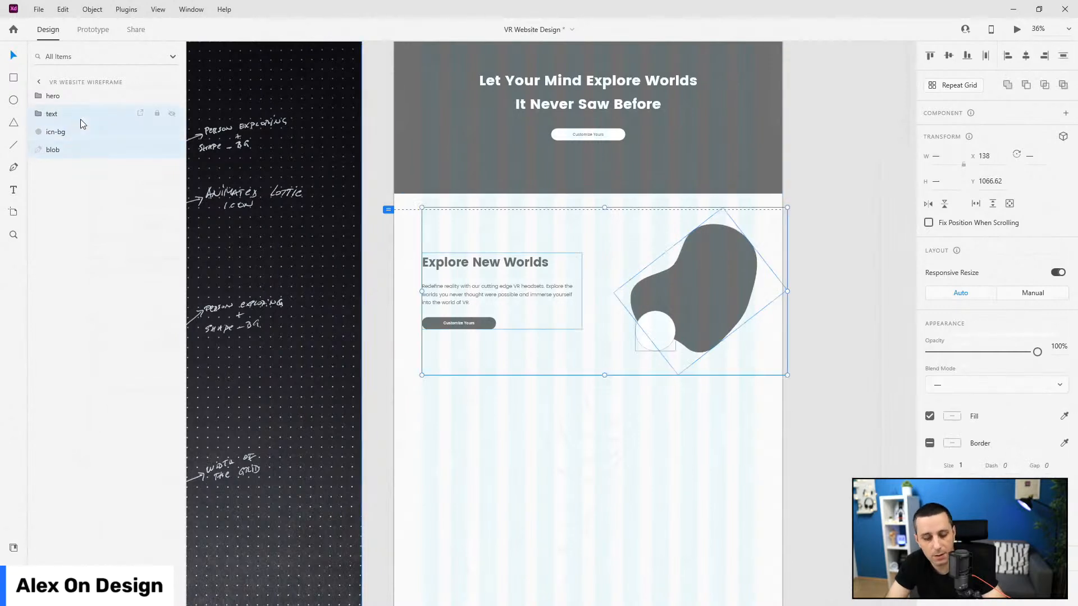
key(ctrl+g)
double_click(48, 116)
text(explore new)
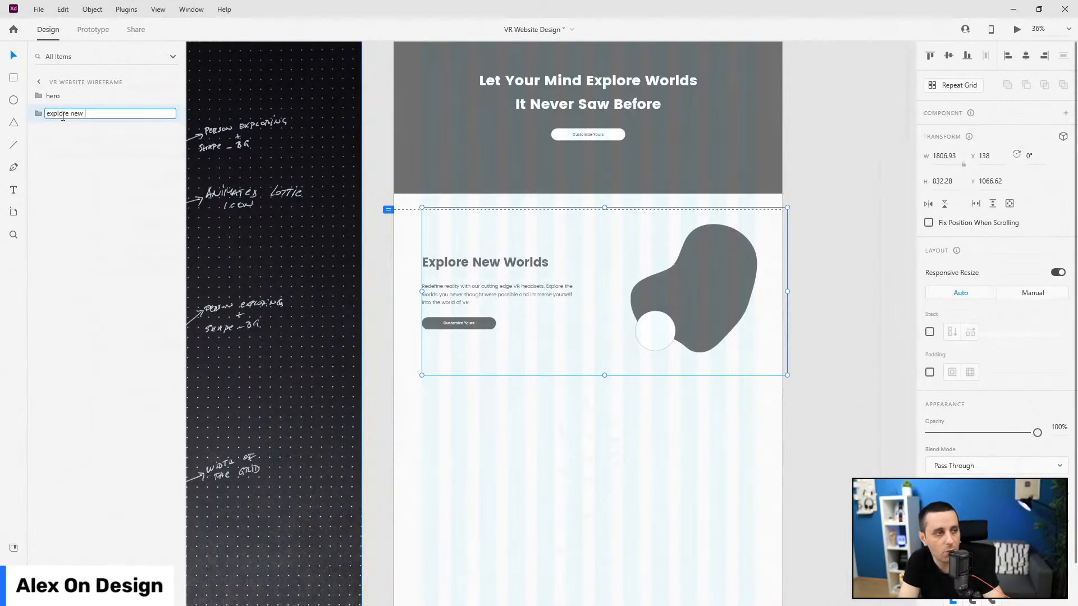
key(Return)
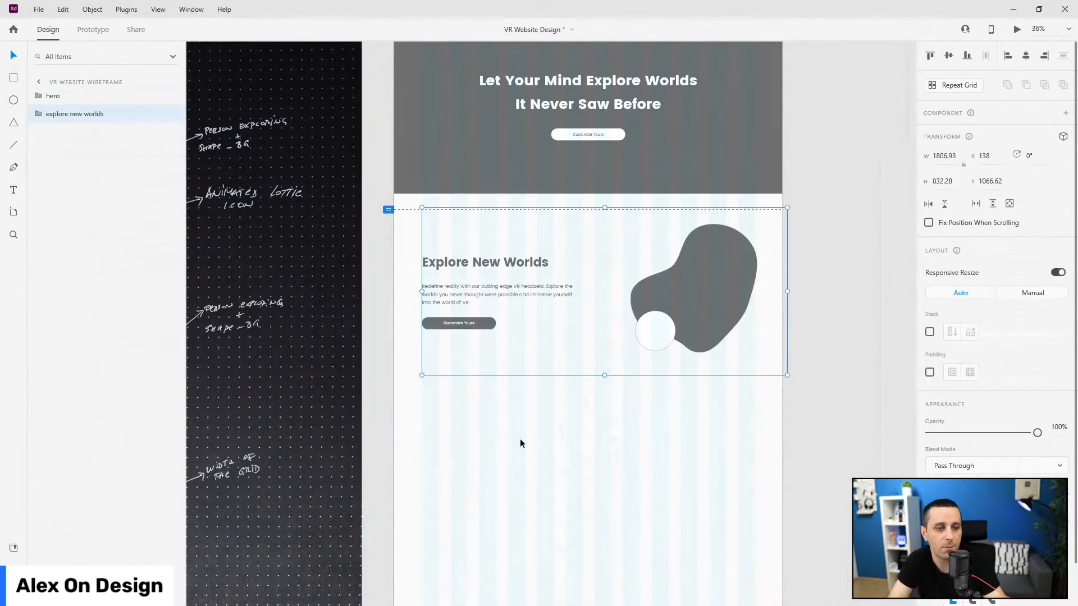
Step: Copy the Explore New Worlds heading together with the paragraph beneath it
scroll(535, 413, down, 2)
scroll(566, 328, down, 1)
mouse_move(499, 352)
mouse_down()
mouse_move(733, 344)
mouse_move(513, 281)
mouse_move(532, 305)
mouse_up()
double_click(508, 180)
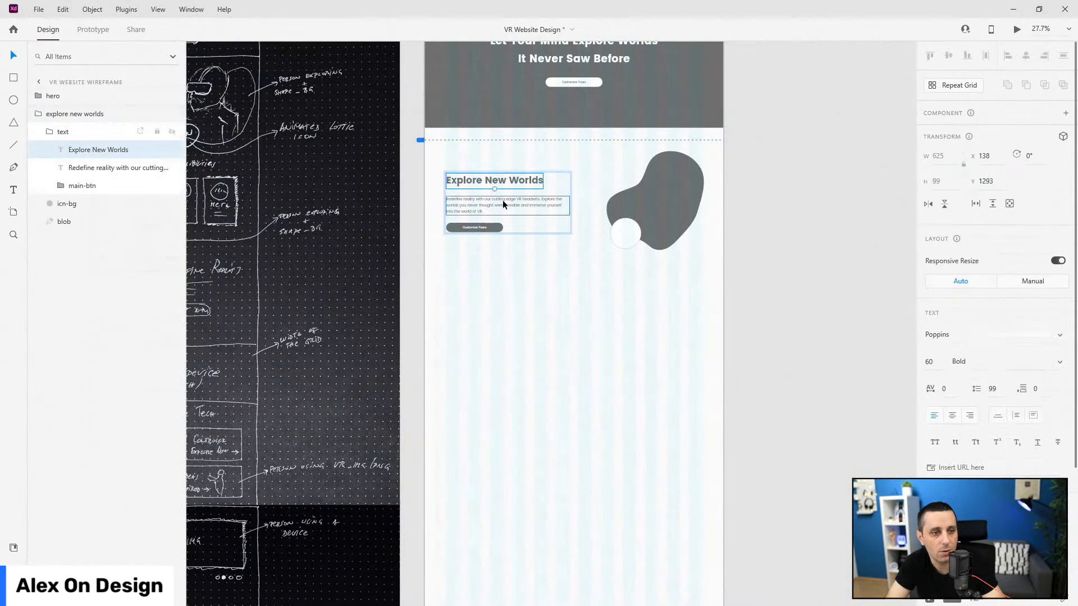
click(503, 200)
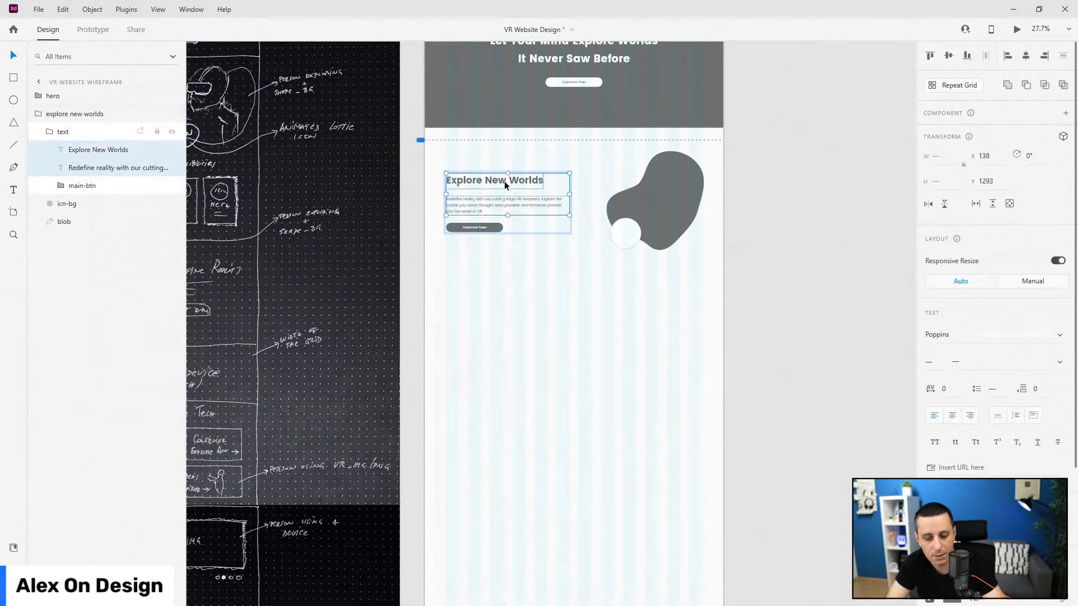
Step: Turn on vertical stacking for the text group inside the explore new worlds group
click(54, 147)
click(50, 135)
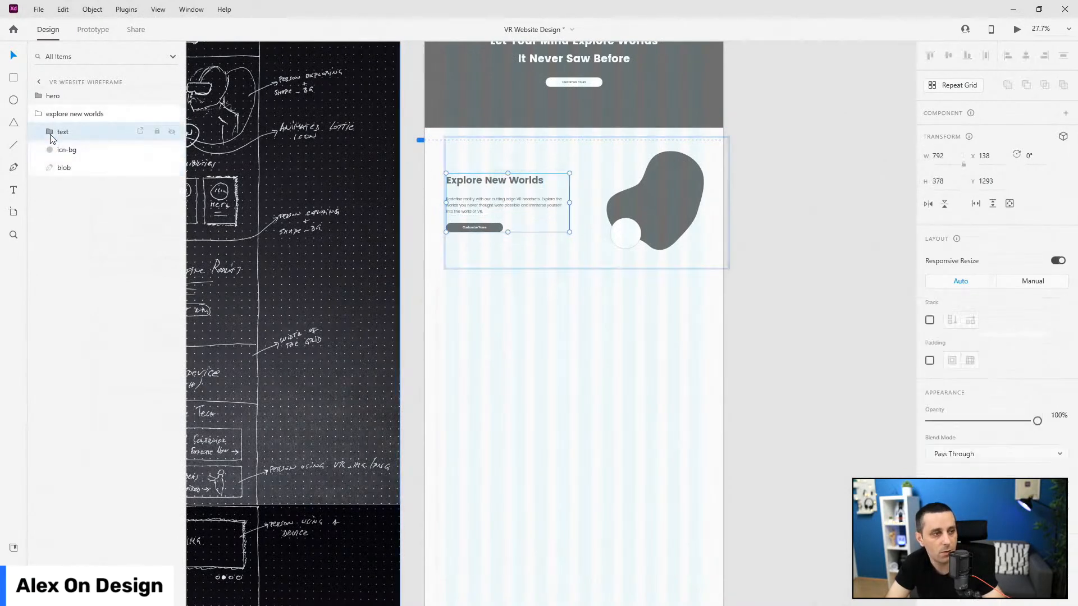
click(930, 320)
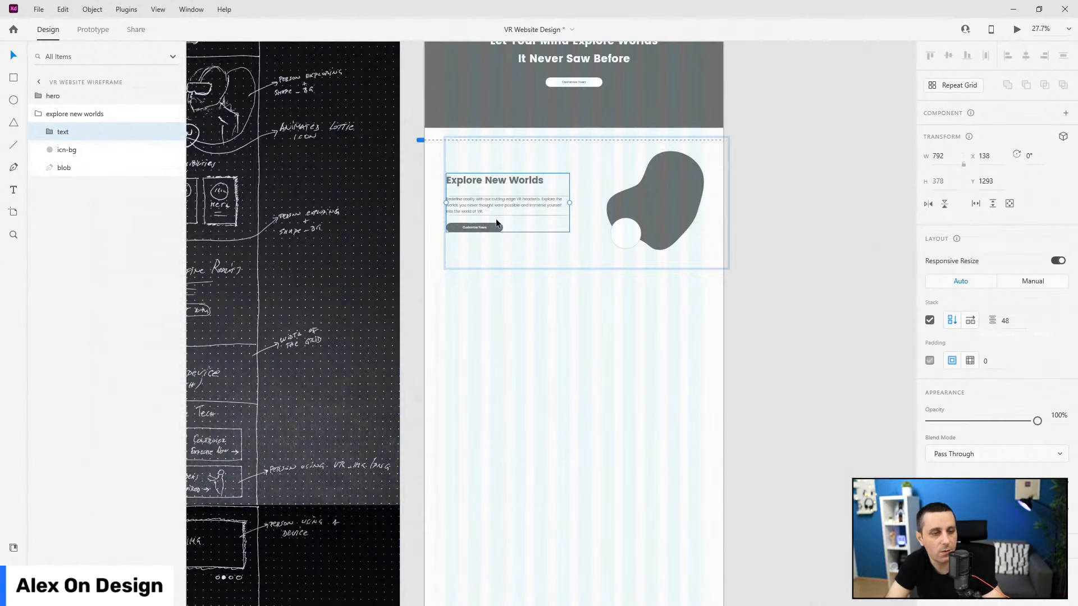
Step: Paste the copied heading and paragraph onto the artboard and place them beneath the section at X 564, Y 2000
click(32, 115)
click(610, 330)
key(ctrl+v)
drag(503, 183, 582, 292)
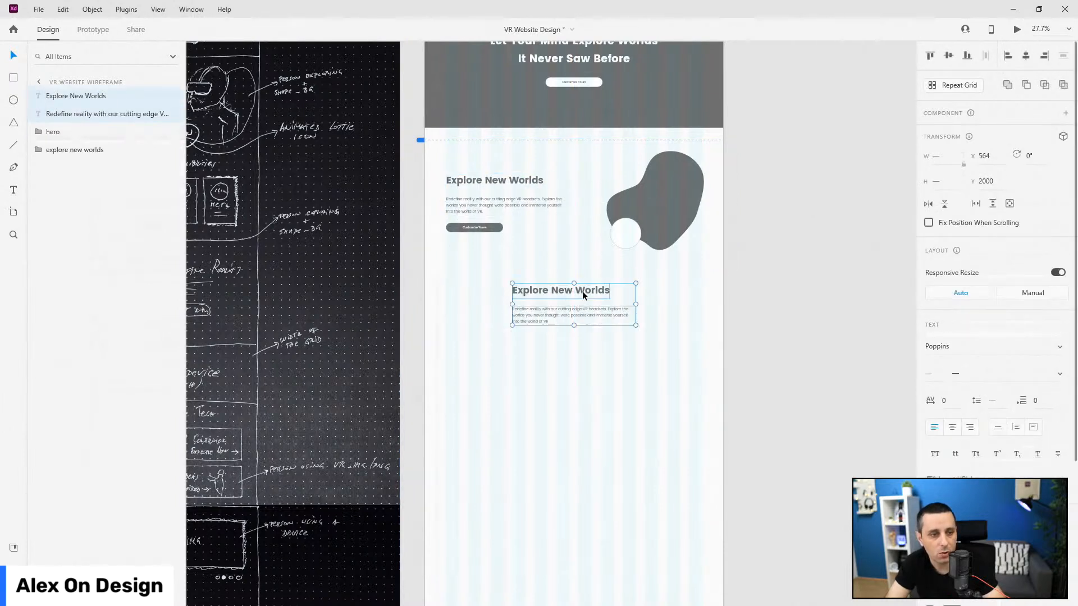
Step: Centre-align the text of the copied heading and paragraph, set the paragraph to auto width, and centre both horizontally on the artboard
click(582, 290)
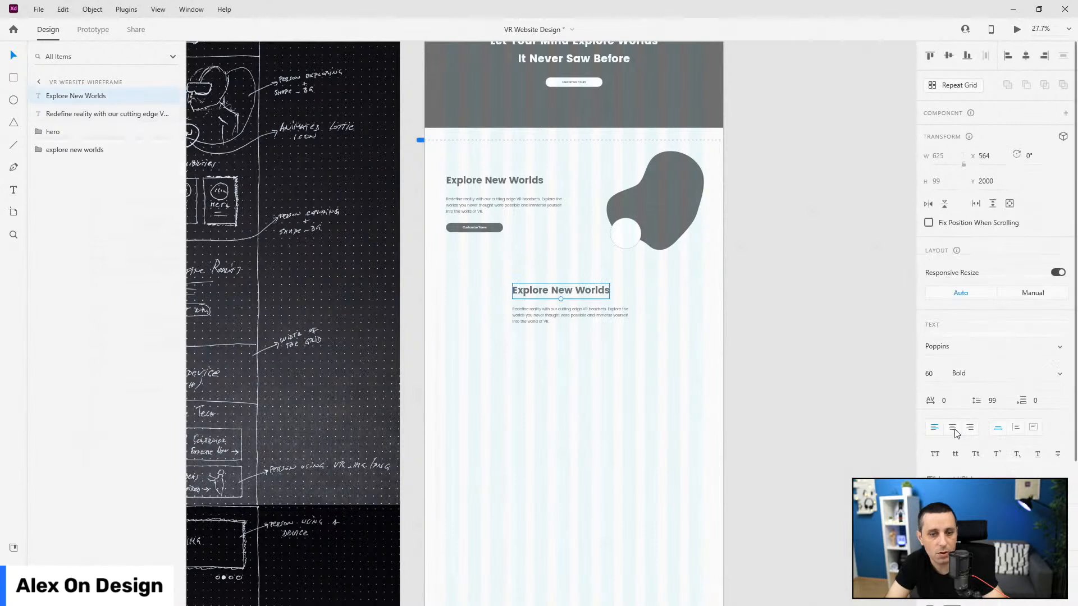
click(619, 310)
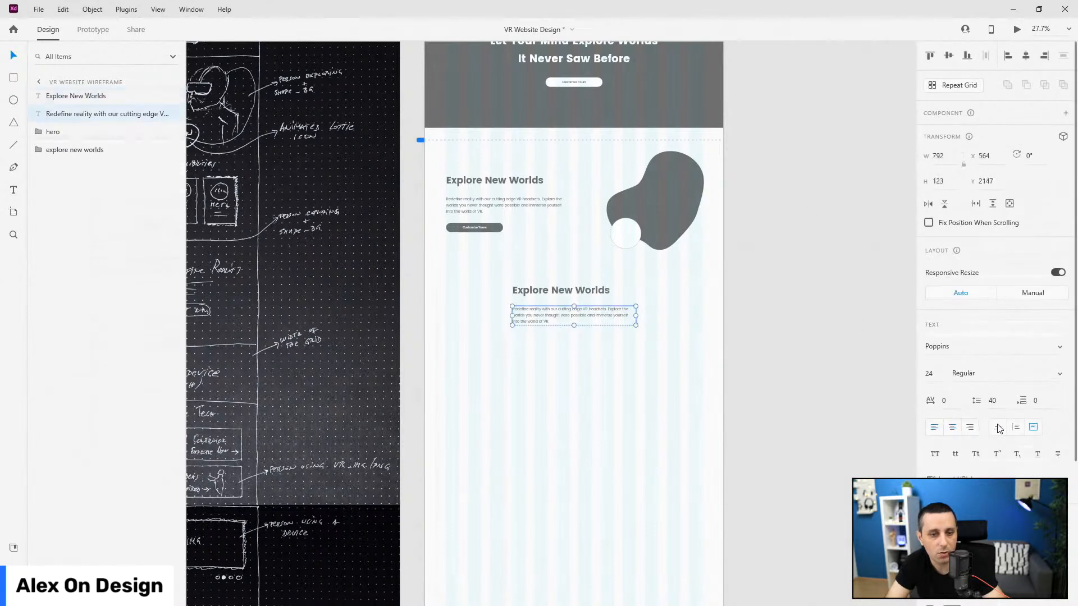
click(998, 428)
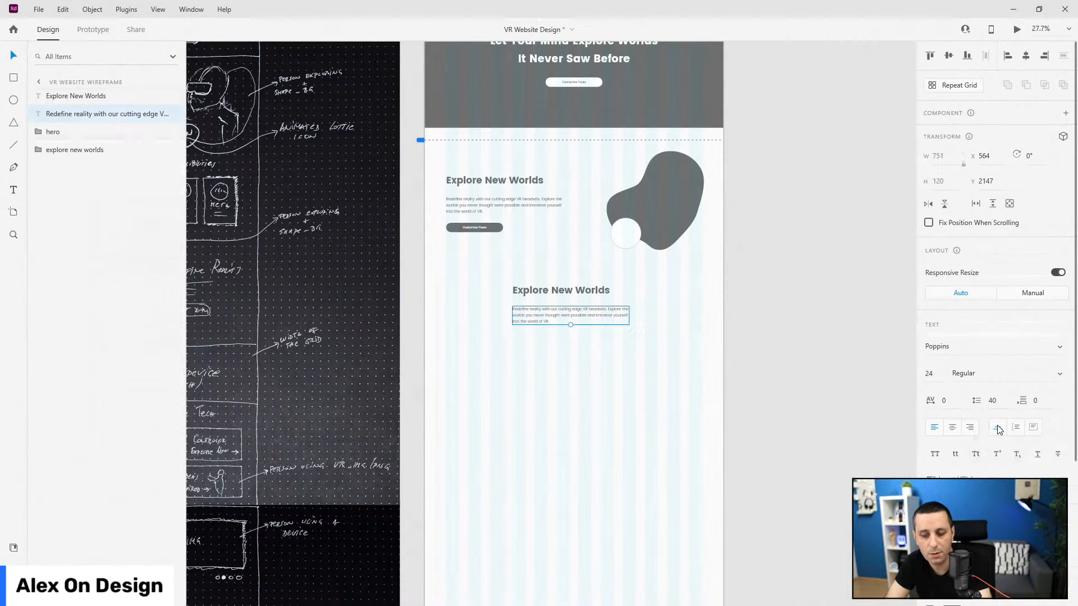
click(1025, 55)
click(538, 289)
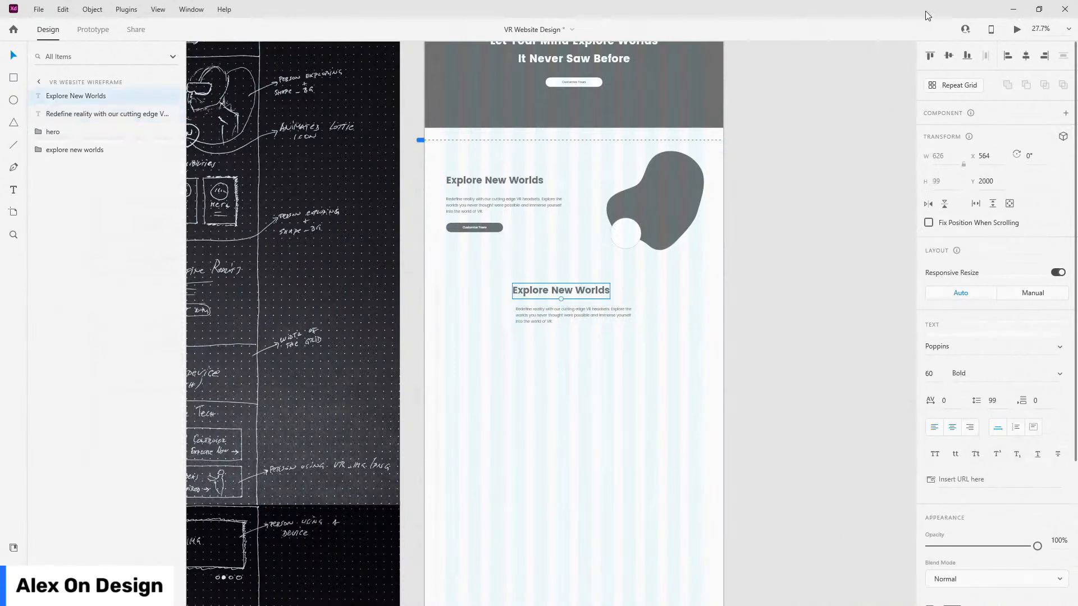
click(1025, 55)
click(619, 316)
click(953, 428)
Step: Replace the copied heading's text with "Unlimited Possibilities"
click(587, 291)
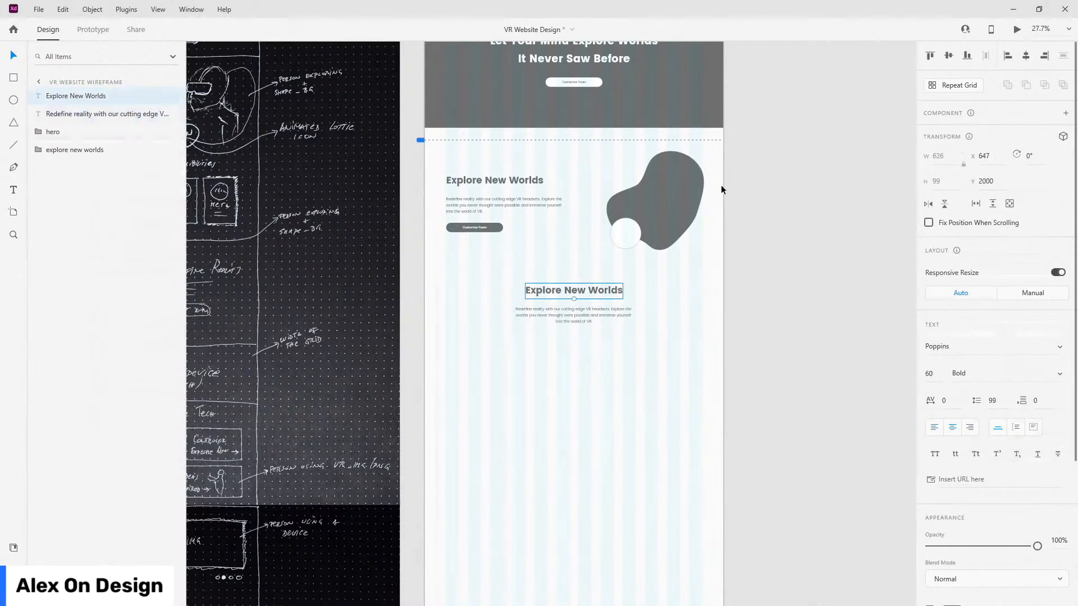
key(alt)
double_click(611, 292)
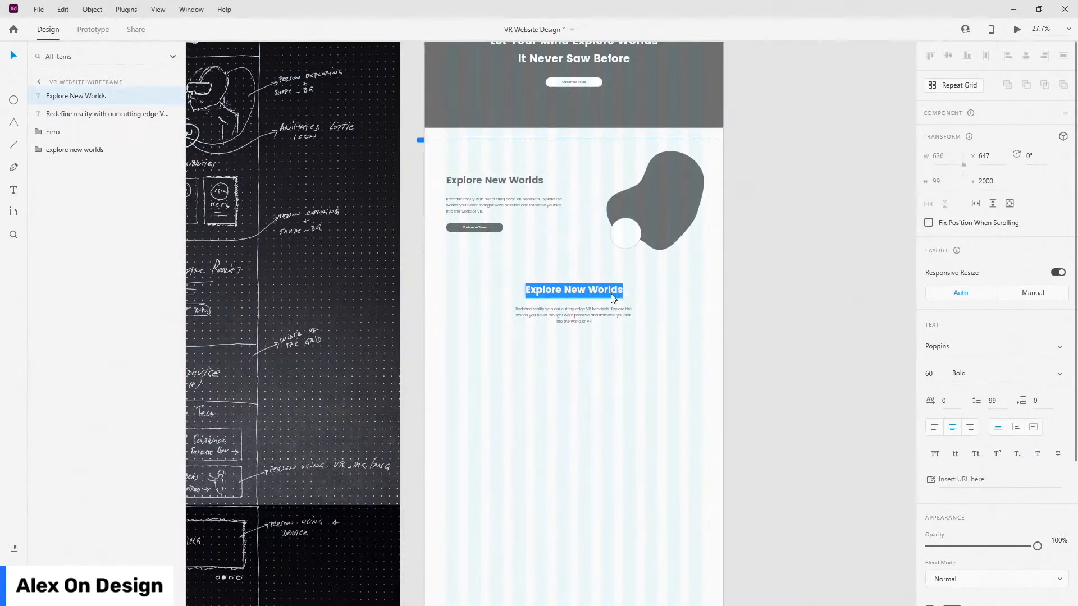
text(Unlimited Po)
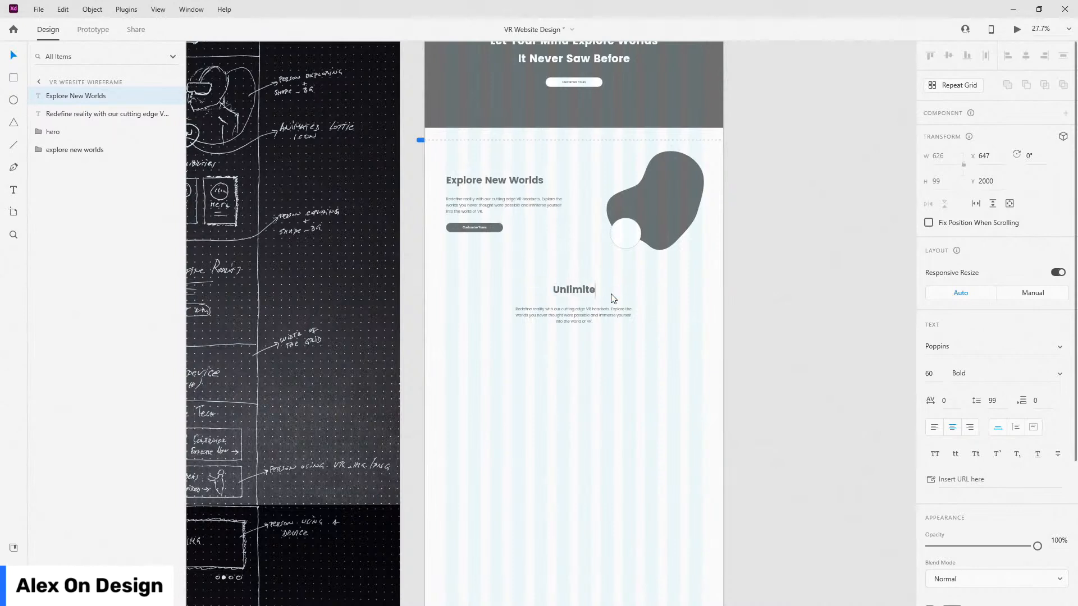
text(ssibili)
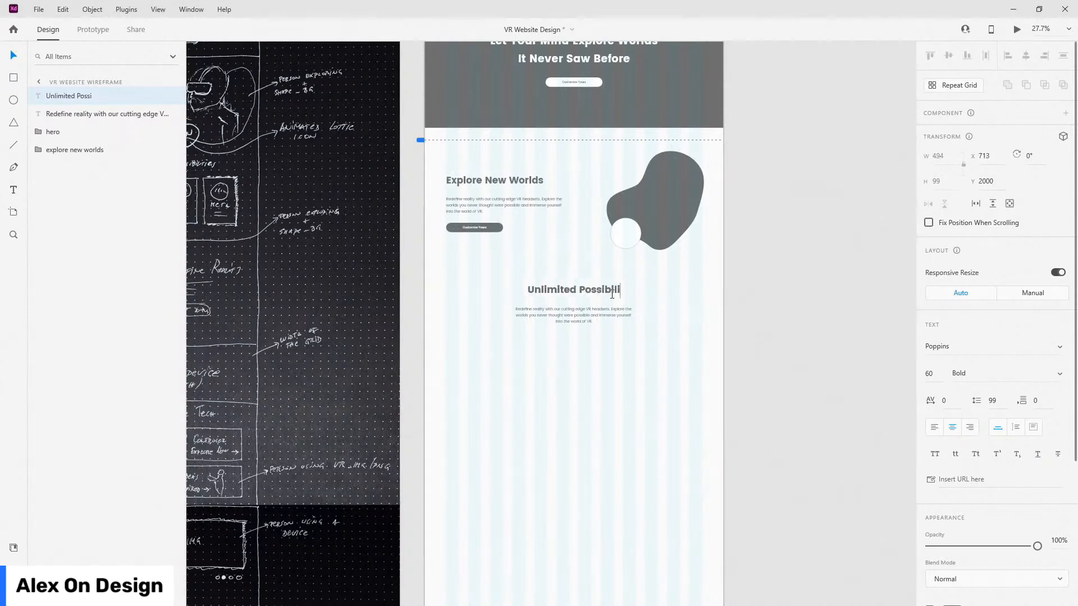
text(ties)
key(Escape)
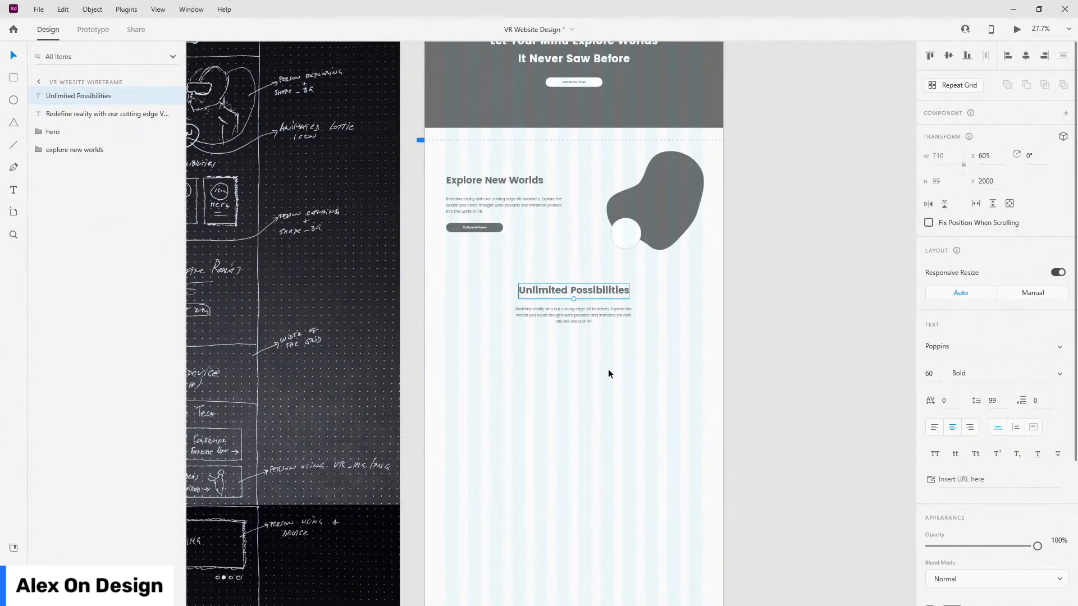
Step: Change paragraph to "Learn new skills, play endless games, listen to music or connect within Meta. Our devices will allow you to immerse yourself into fun new activities."
scroll(603, 300, up, 3)
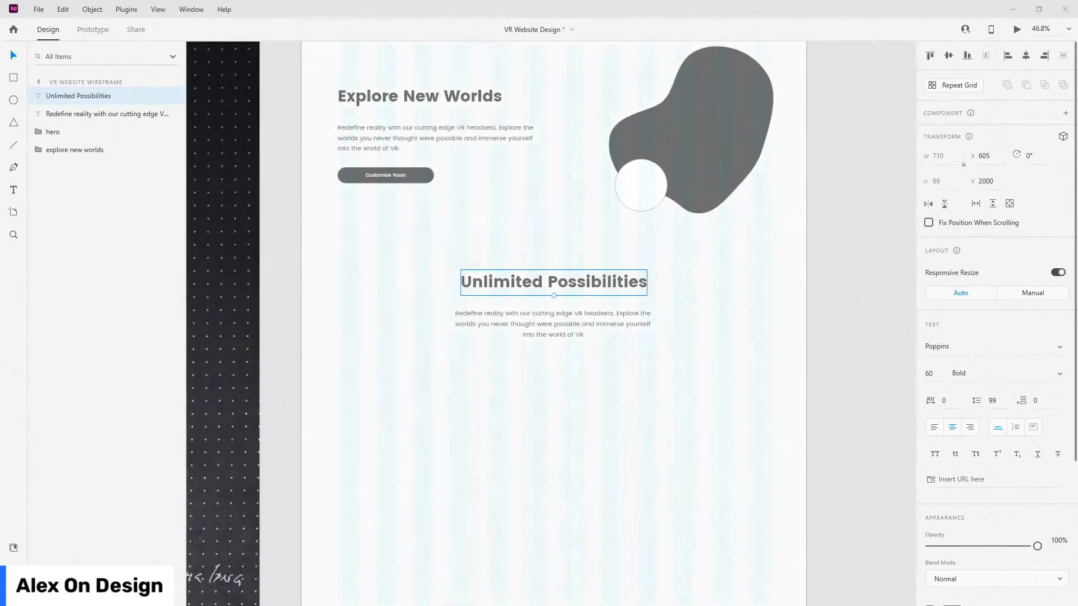
click(511, 311)
double_click(511, 312)
key(ctrl+a)
text(Learn new skills, play endless games, listen to music or connect within Meta. Our devices will allow you to immerse yourself into fun new activities.)
Step: Nudge the paragraph up to Y 2139 to tighten the gap beneath the Unlimited Possibilities heading
scroll(489, 322, up, 1)
scroll(489, 320, up, 2)
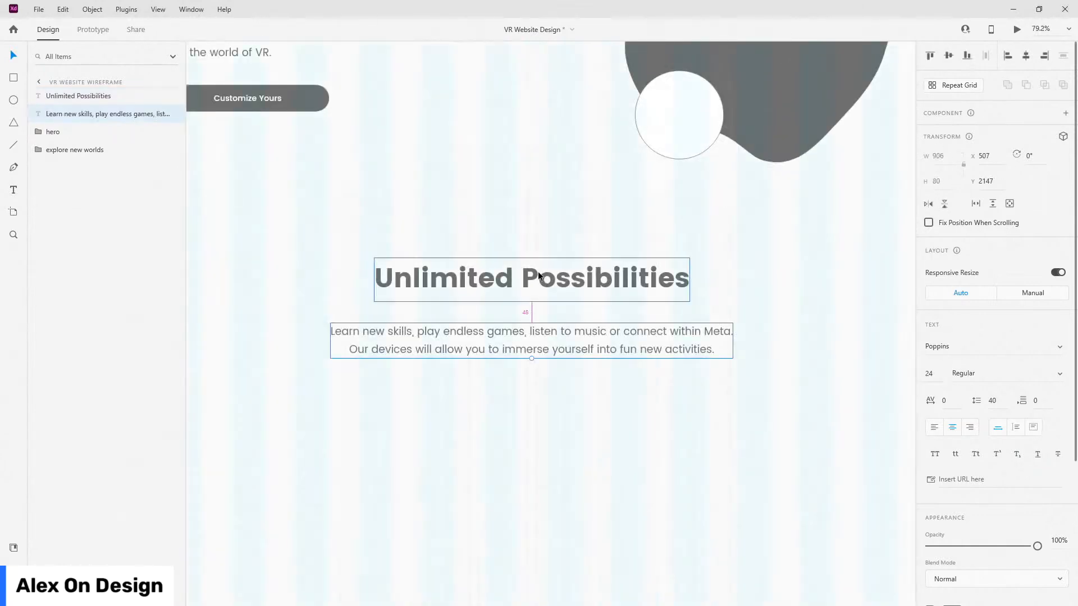
key(Up)
key(Up)
key(Up)
key(Up)
key(Up)
key(Up)
key(Up)
key(Up)
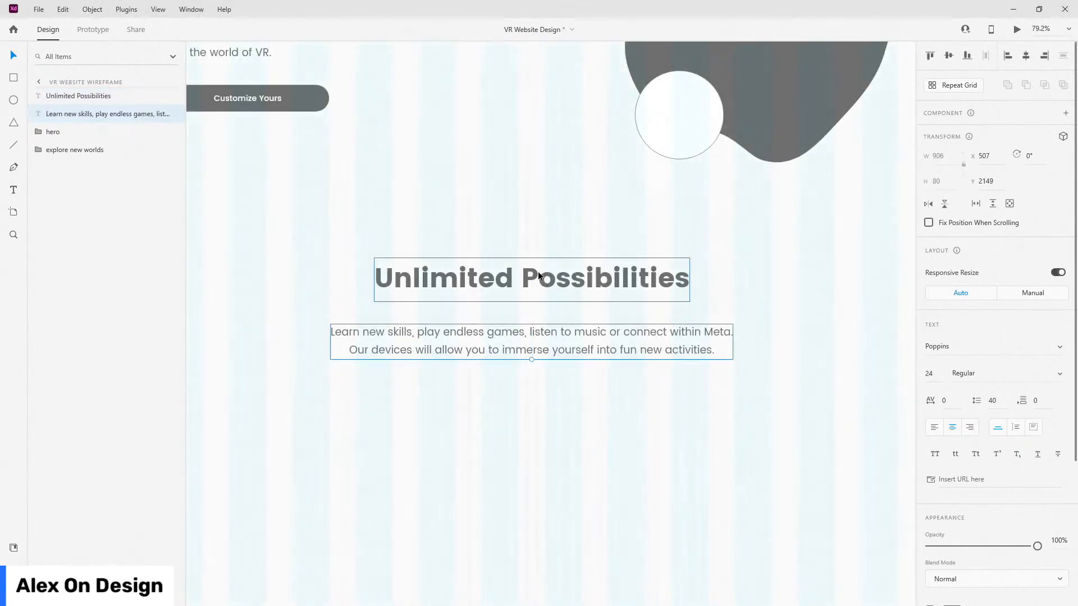
Step: Group the Unlimited Possibilities heading with its paragraph and name the group "title"
scroll(538, 271, down, 4)
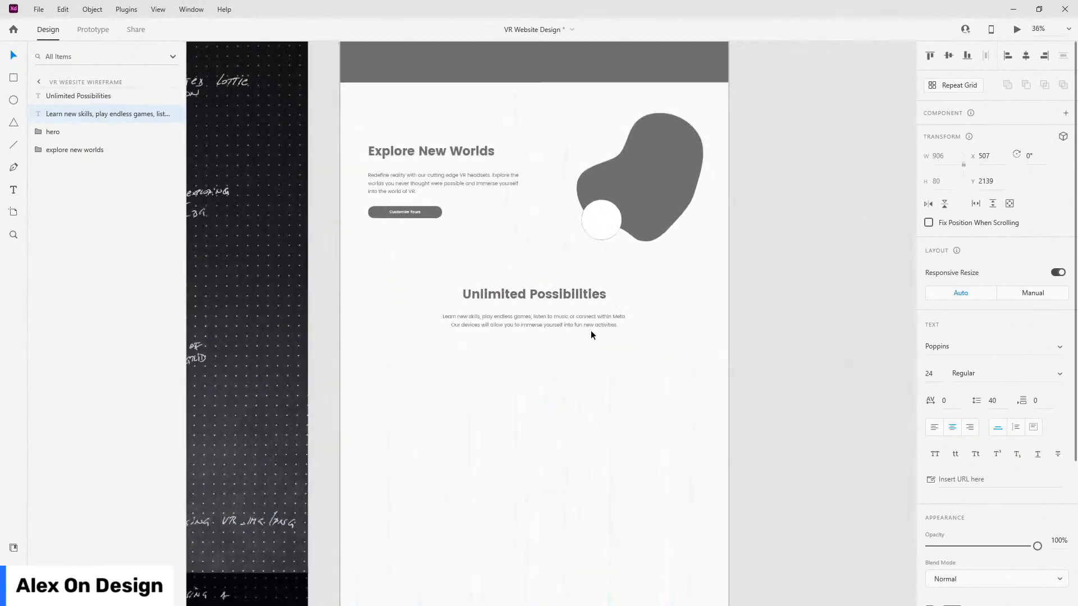
shift+click(555, 294)
key(ctrl+g)
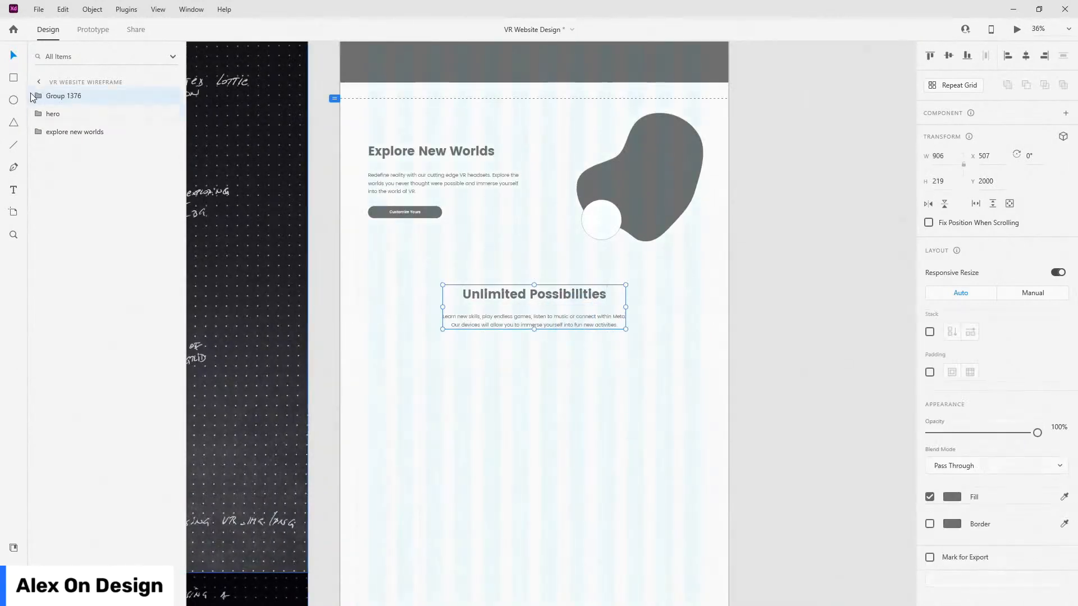
double_click(62, 96)
text(ti)
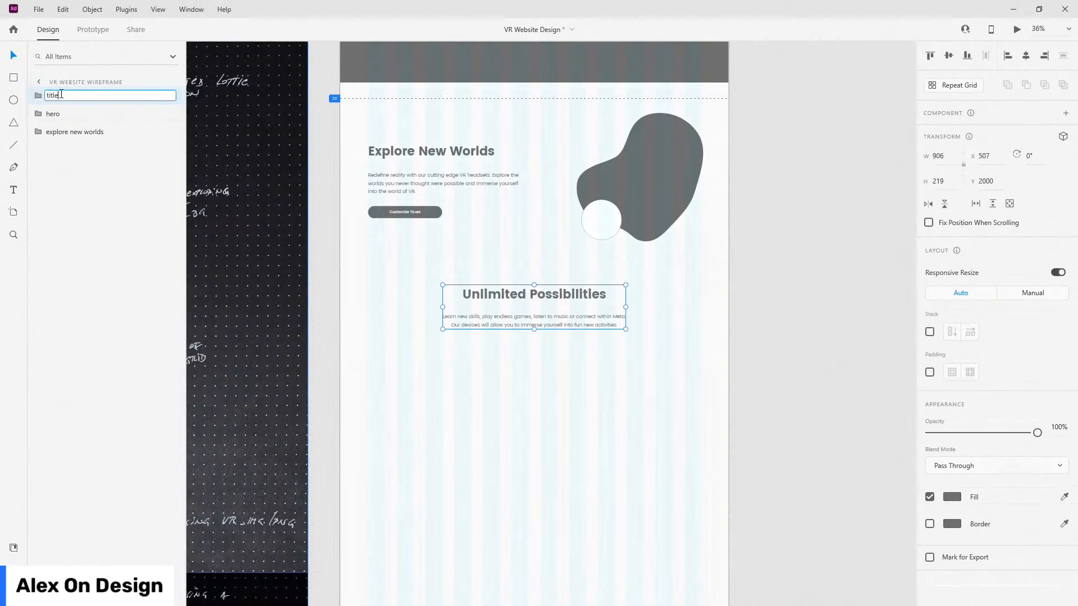
text(tle)
key(Return)
Step: Move the title group below explore new worlds in the layer order and check the two text layers inside it
drag(62, 96, 64, 147)
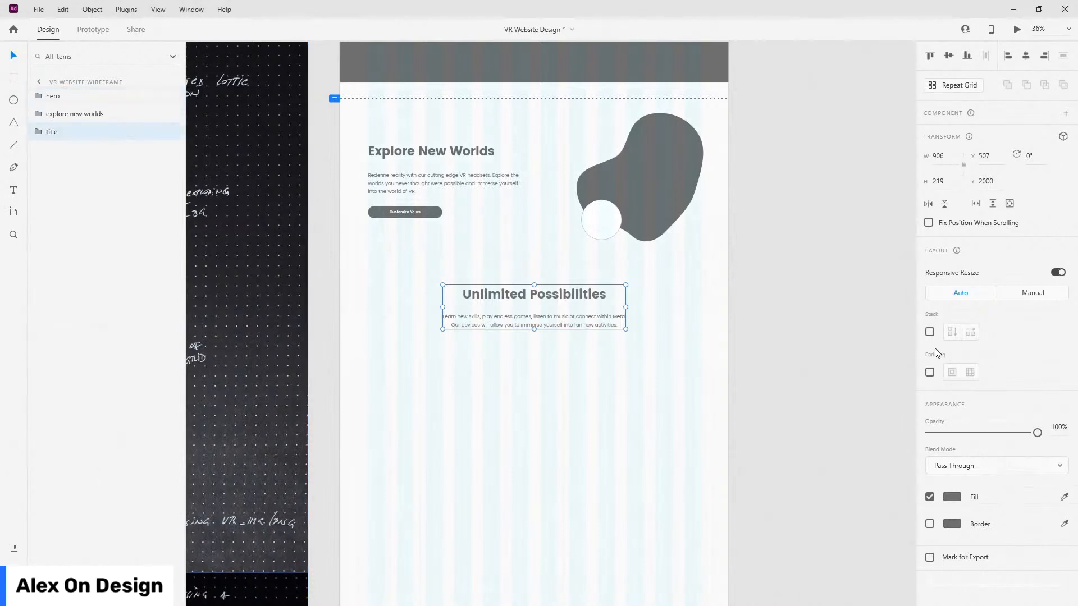
click(39, 133)
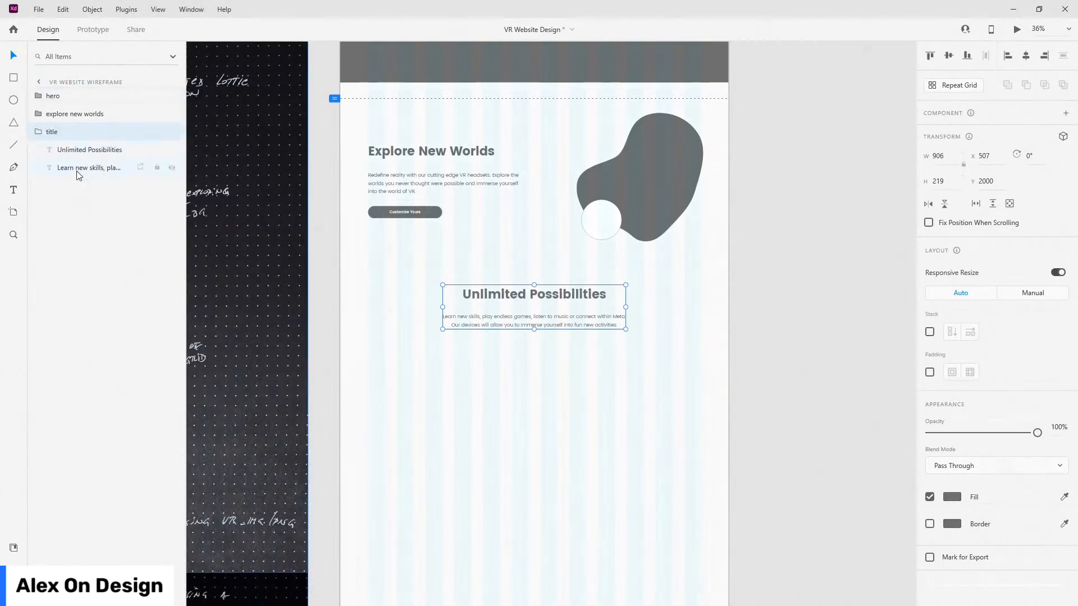
click(81, 150)
click(38, 134)
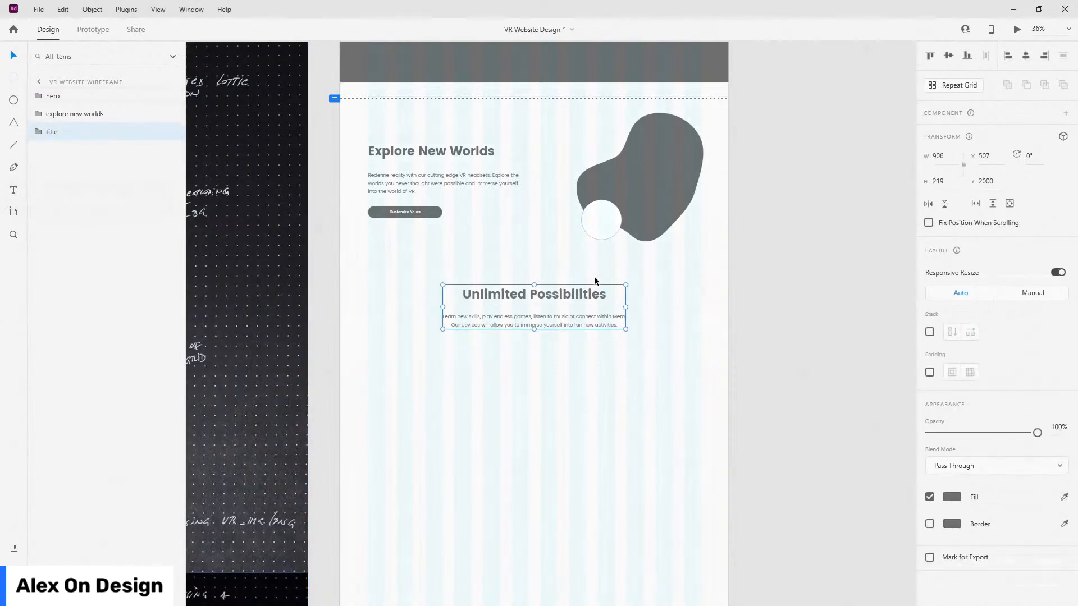
Step: Move the title group up to X 794, Y 1786 so that it starts right at the blob's lower edge
drag(570, 300, 649, 247)
scroll(649, 248, up, 5)
drag(630, 289, 635, 278)
key(Escape)
click(634, 278)
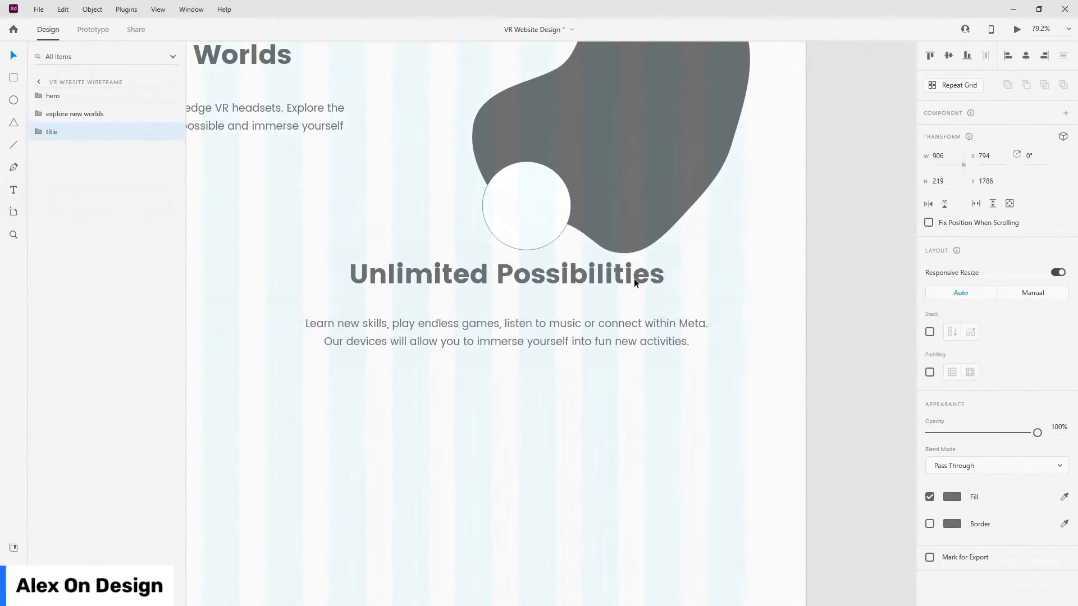
Step: Nudge the title group down in large increments to Y 1936 and centre it horizontally on the artboard
key(shift+Down)
key(shift+Down)
key(shift+Down)
key(shift+Down)
key(shift+Down)
key(shift+Down)
key(shift+Down)
key(shift+Down)
key(shift+Down)
key(shift+Down)
key(shift+Down)
key(shift+Down)
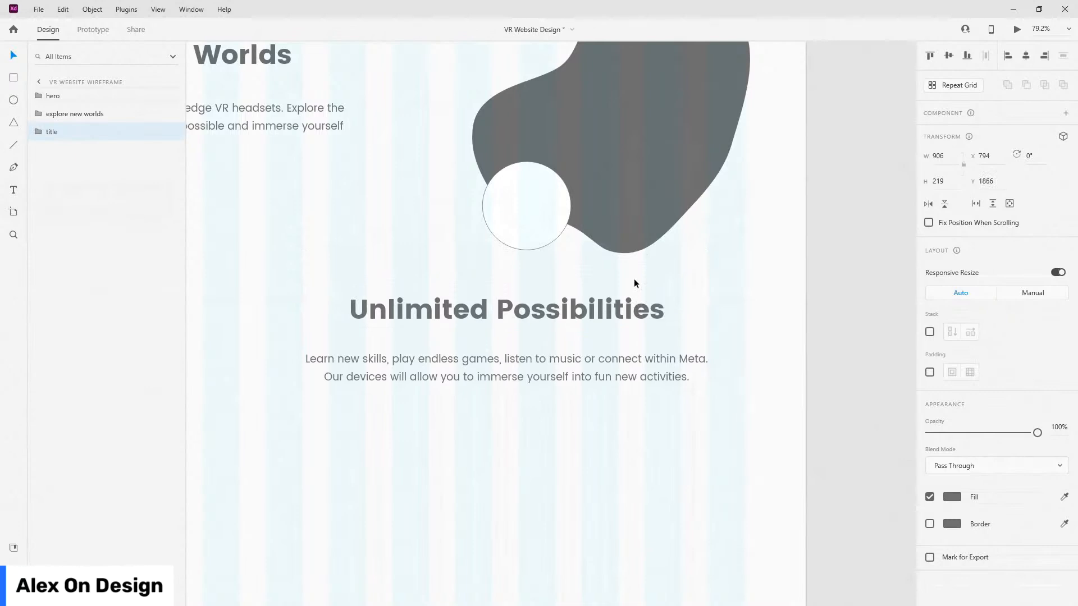
key(shift+Down)
key(shift+Down)
key(shift+Down)
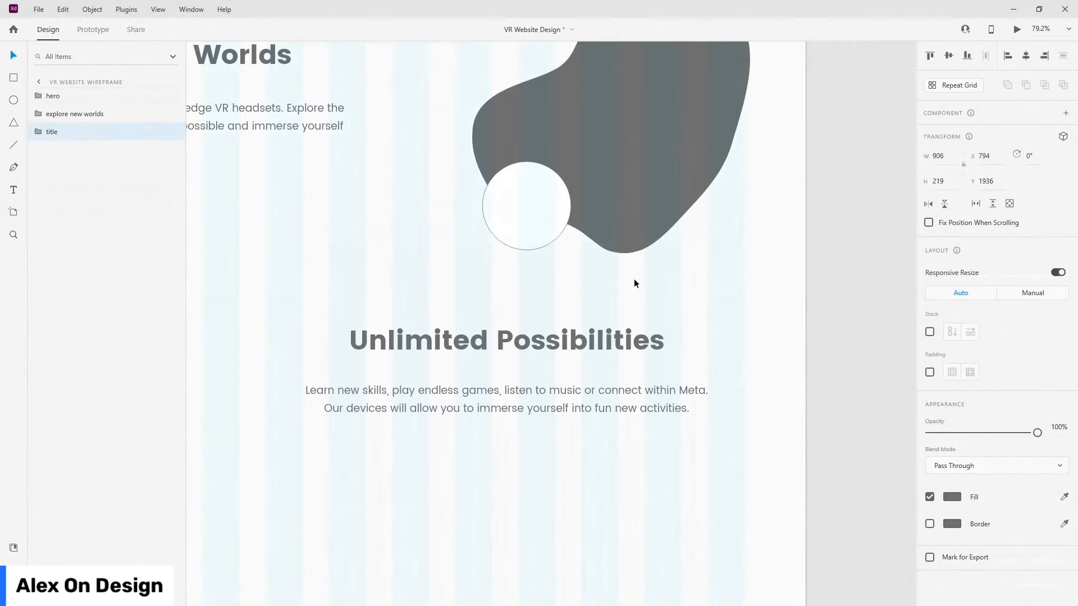
scroll(635, 279, down, 5)
key(shift+c)
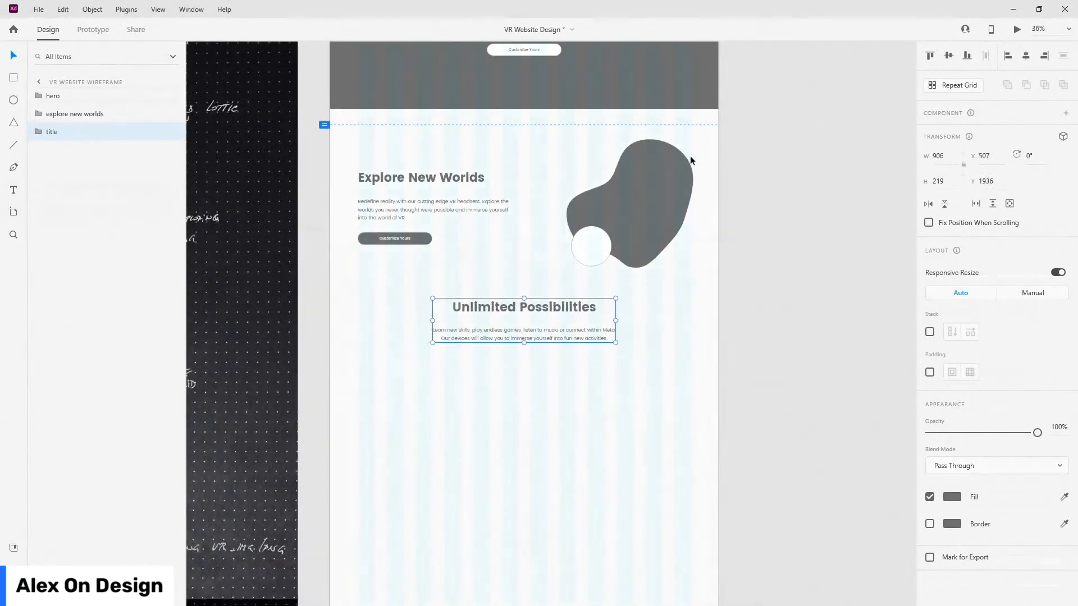
Step: Examine the row of cards under Unlimited Possibilities in the hand-drawn sketch
scroll(561, 254, down, 2)
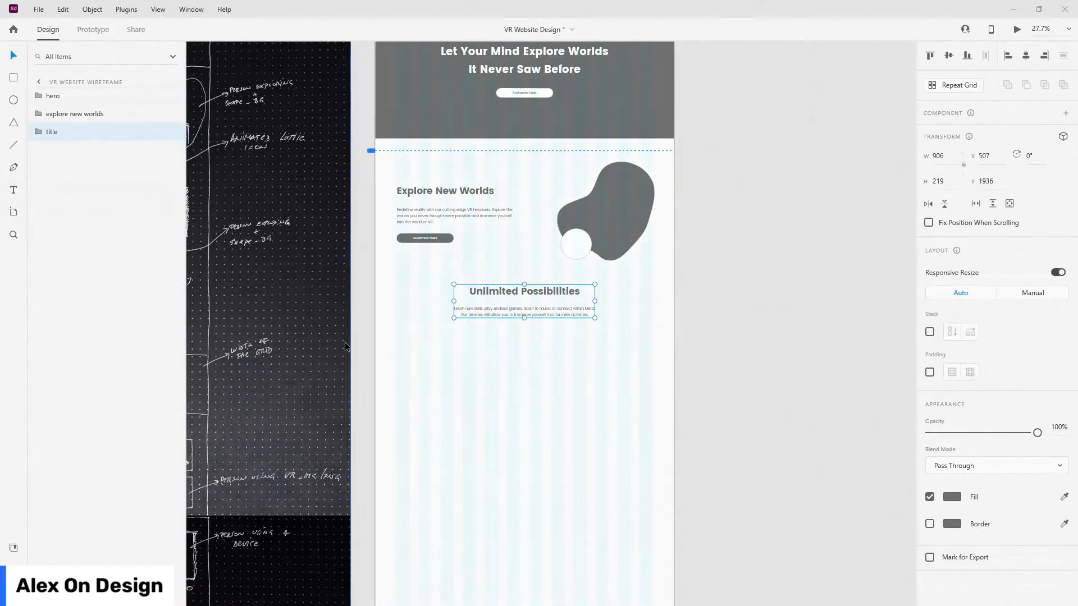
click(391, 324)
drag(357, 332, 701, 316)
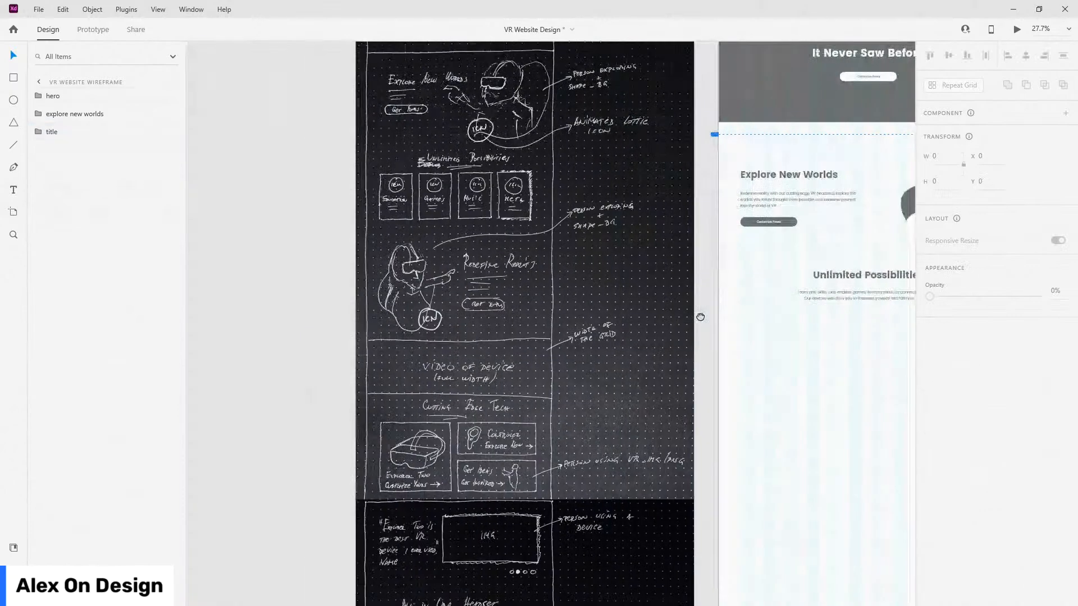
scroll(415, 194, up, 5)
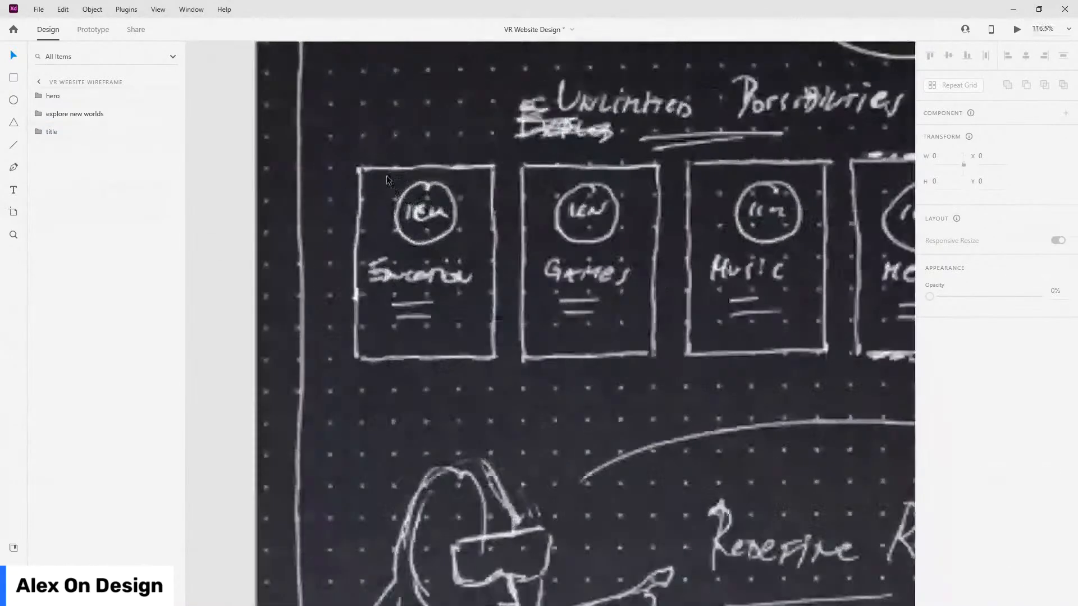
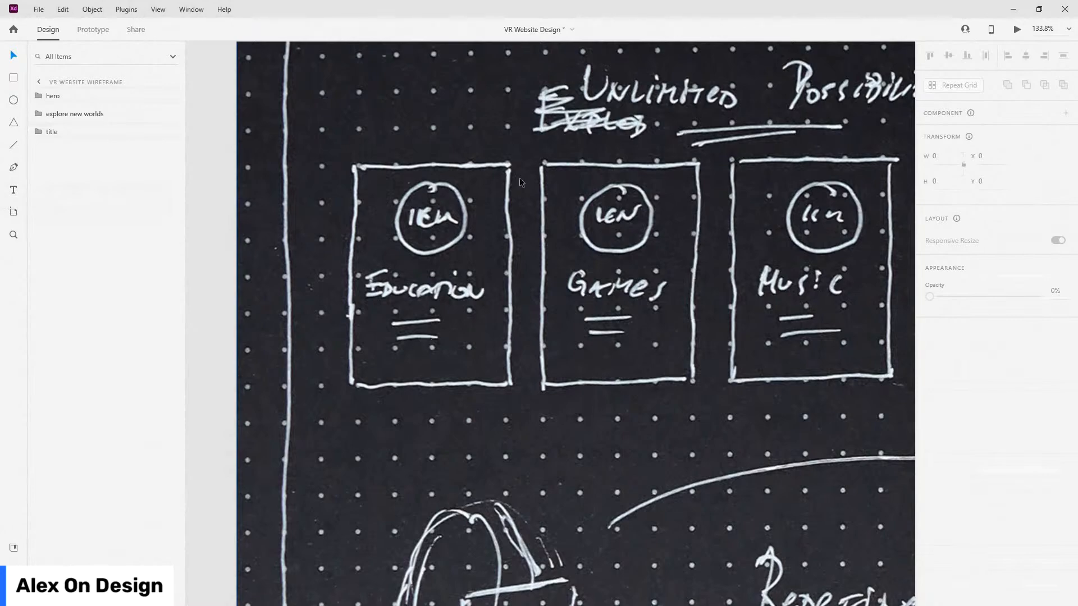
scroll(354, 196, down, 10)
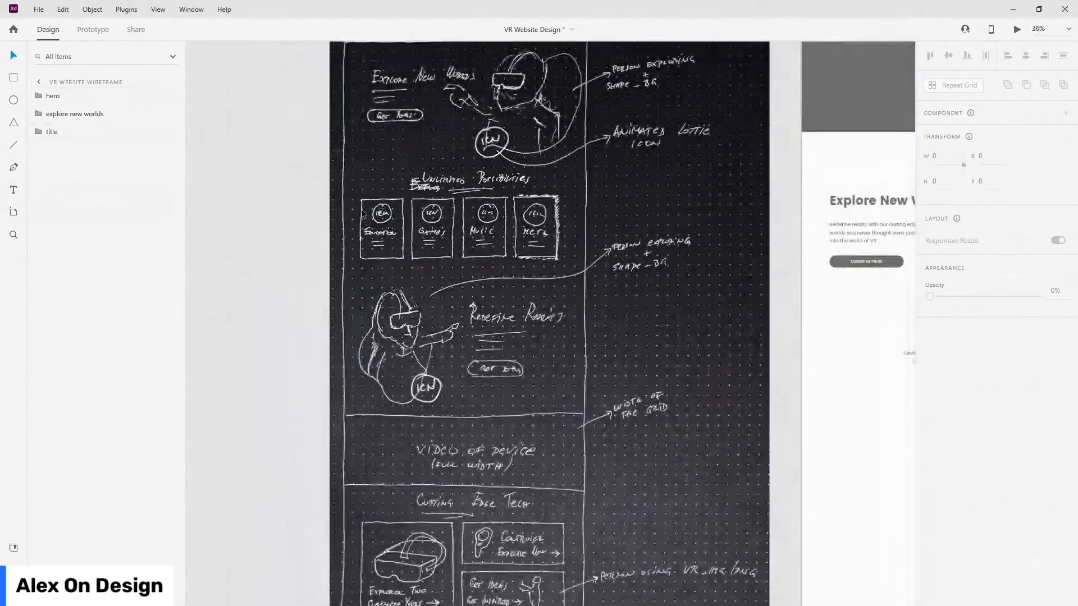
scroll(646, 252, up, 3)
scroll(468, 191, down, 2)
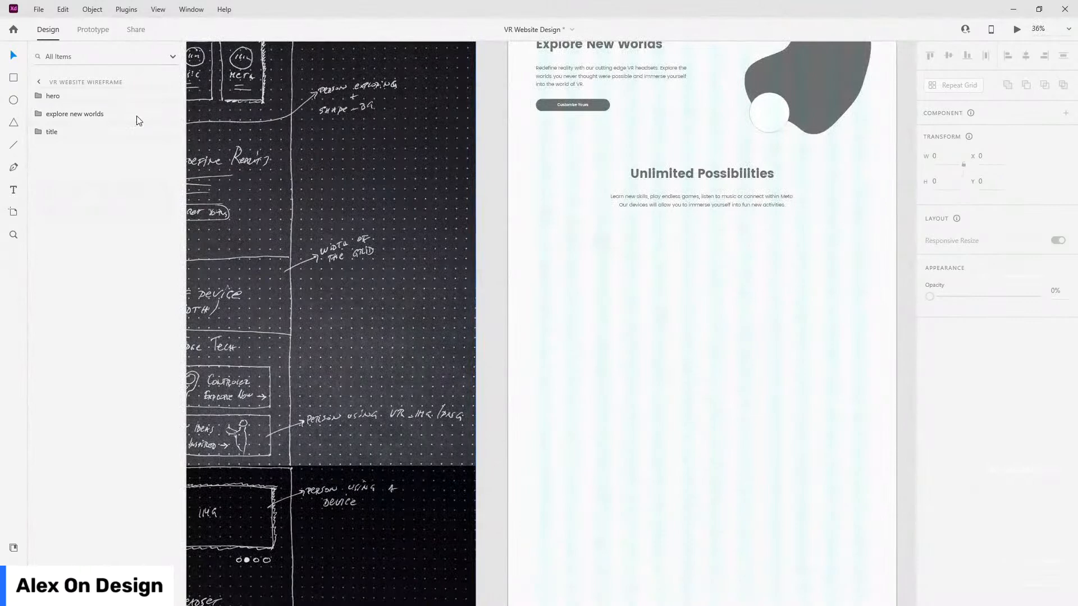
Step: Draw a 366 by 499 card rectangle at X 138, Y 2311, spanning the first three grid columns beneath the Unlimited Possibilities text
click(13, 80)
scroll(596, 263, up, 4)
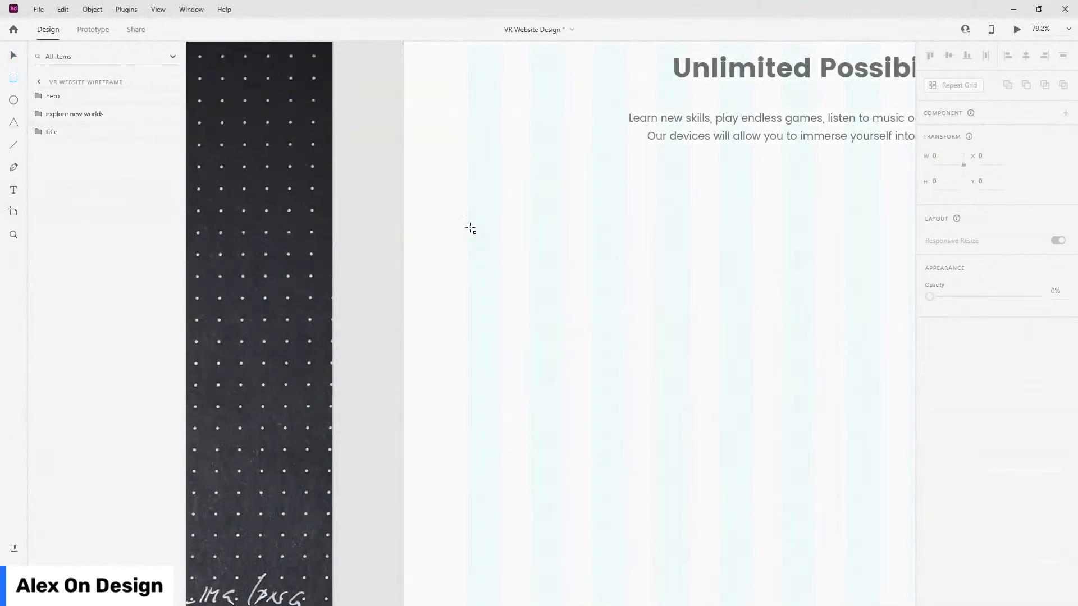
drag(464, 216, 635, 443)
scroll(478, 271, down, 3)
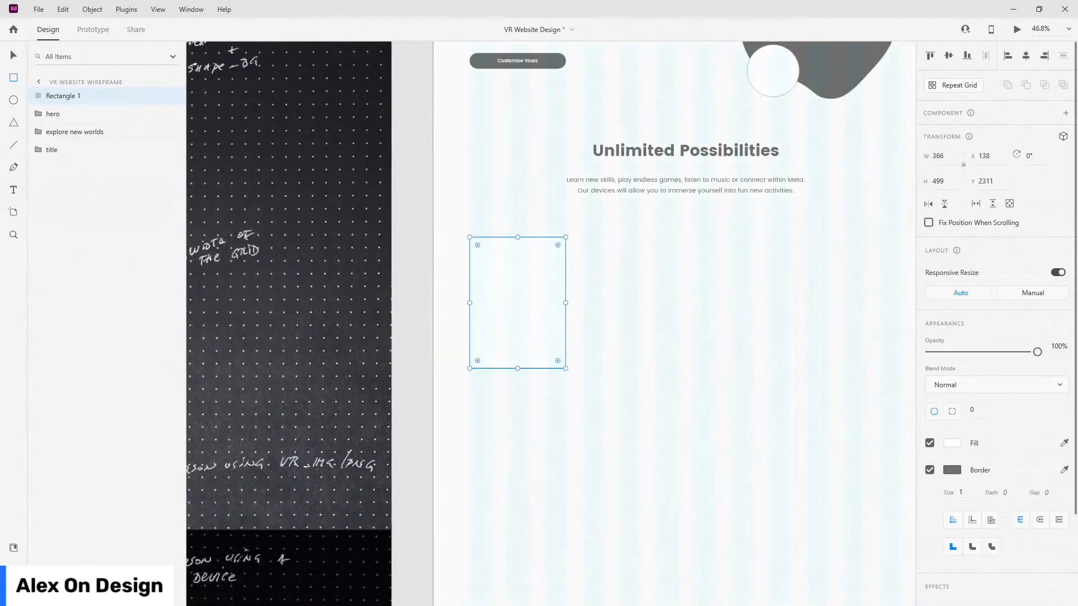
Step: Move the rectangle's layer below the title group and rename it, starting with "ca"
drag(60, 97, 59, 167)
double_click(60, 149)
text(ca)
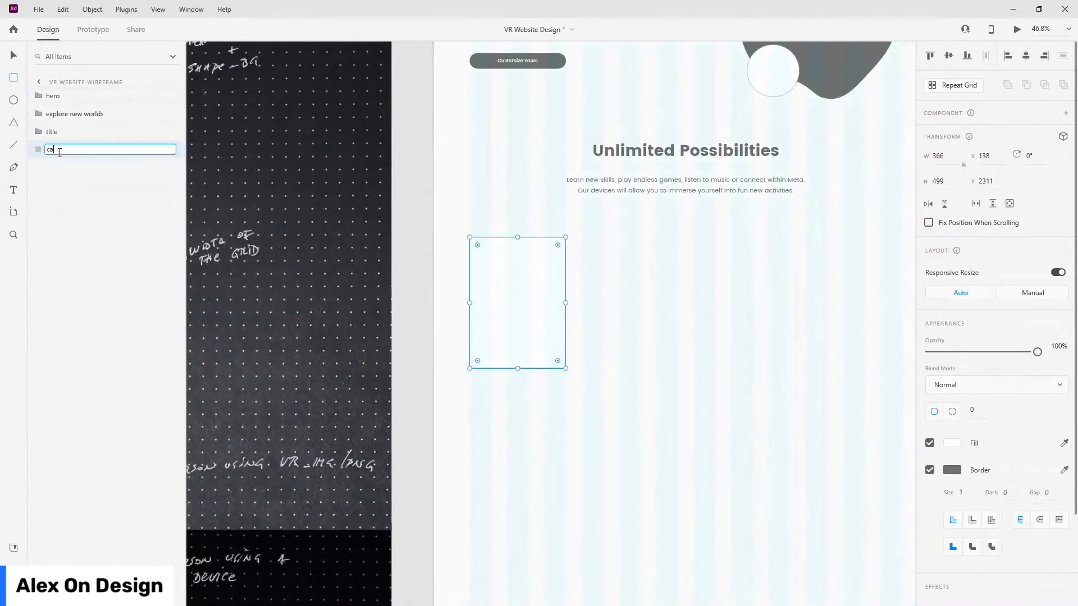
Step: Name the rectangle layer card-bg, set its corner radius to 10 and remove its border
text(rd-bg)
key(Return)
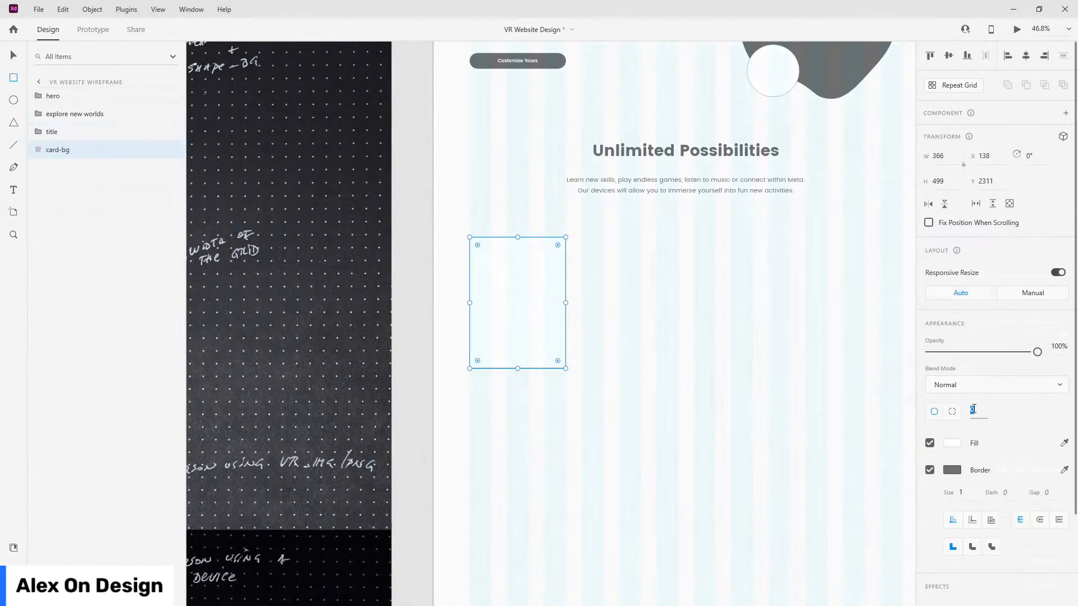
key(Return)
click(930, 470)
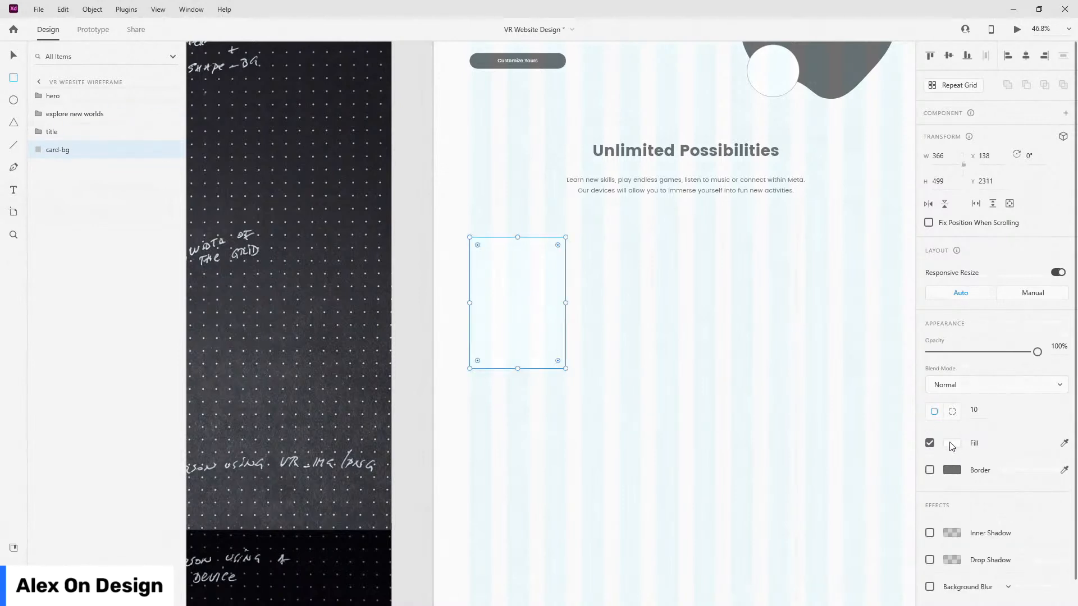
Step: Preview the page to examine how the card background stands out beneath the Unlimited Possibilities section, and close the preview
key(ctrl+Return)
scroll(651, 351, down, 15)
scroll(655, 351, down, 1)
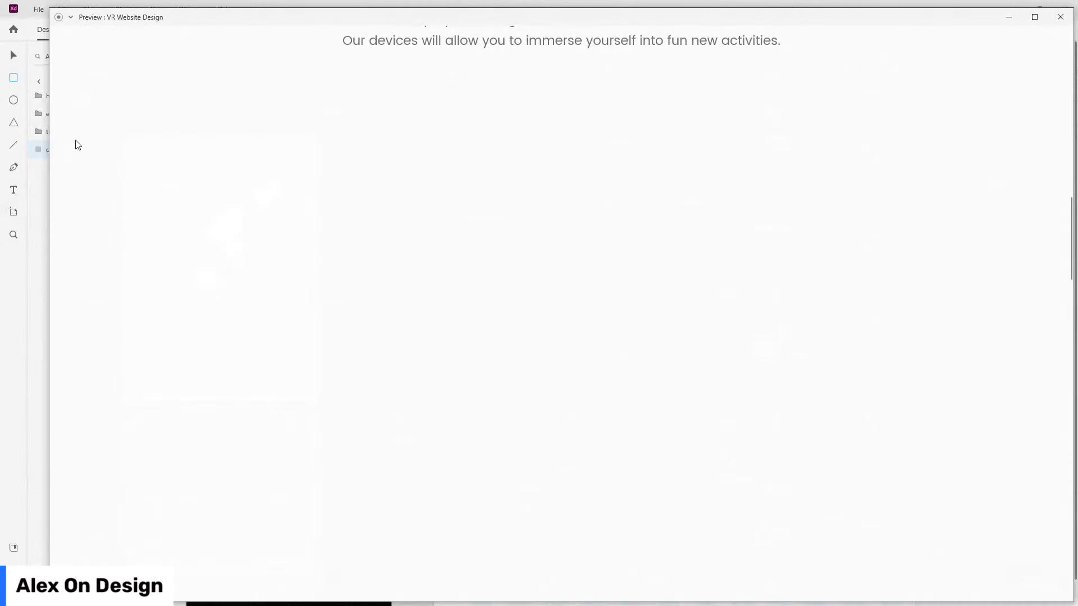
click(1060, 17)
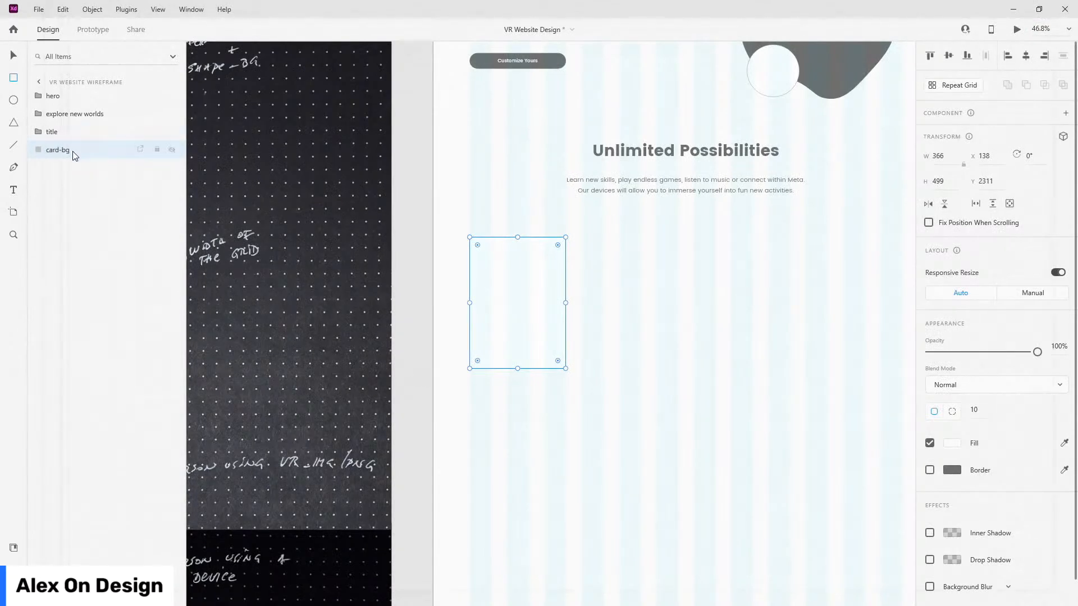
Step: Add the text "Education" on the card and centre it horizontally with the card background
scroll(541, 369, up, 4)
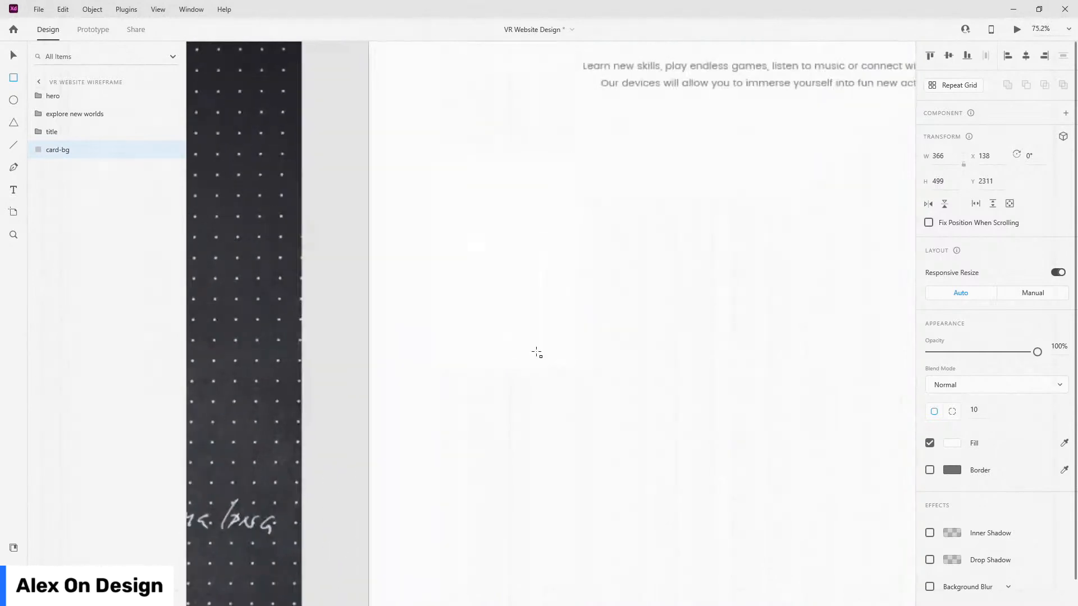
click(484, 277)
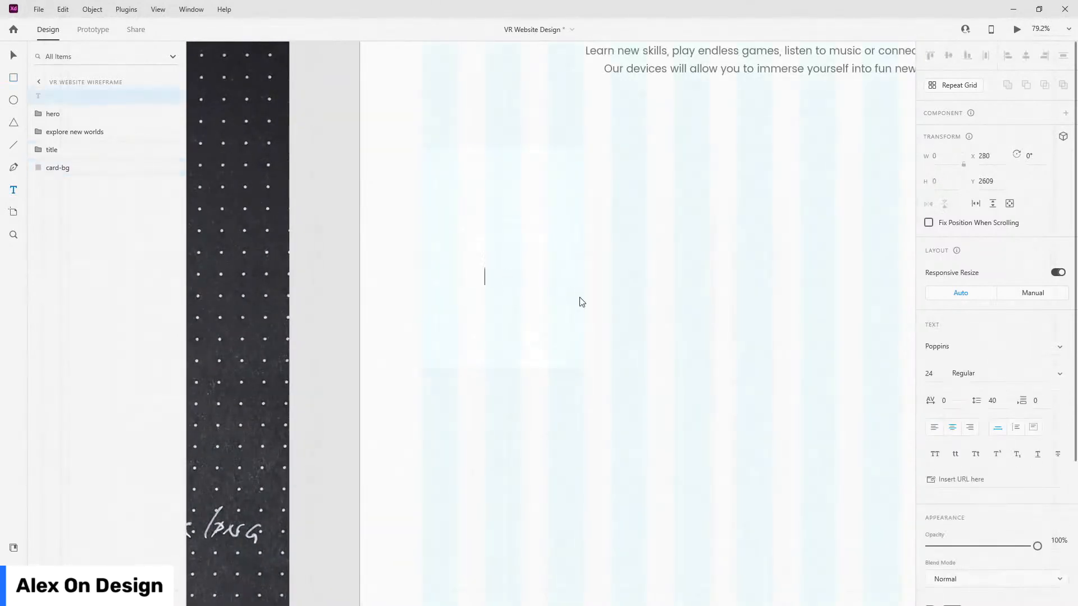
text(Education)
key(Escape)
shift+click(532, 274)
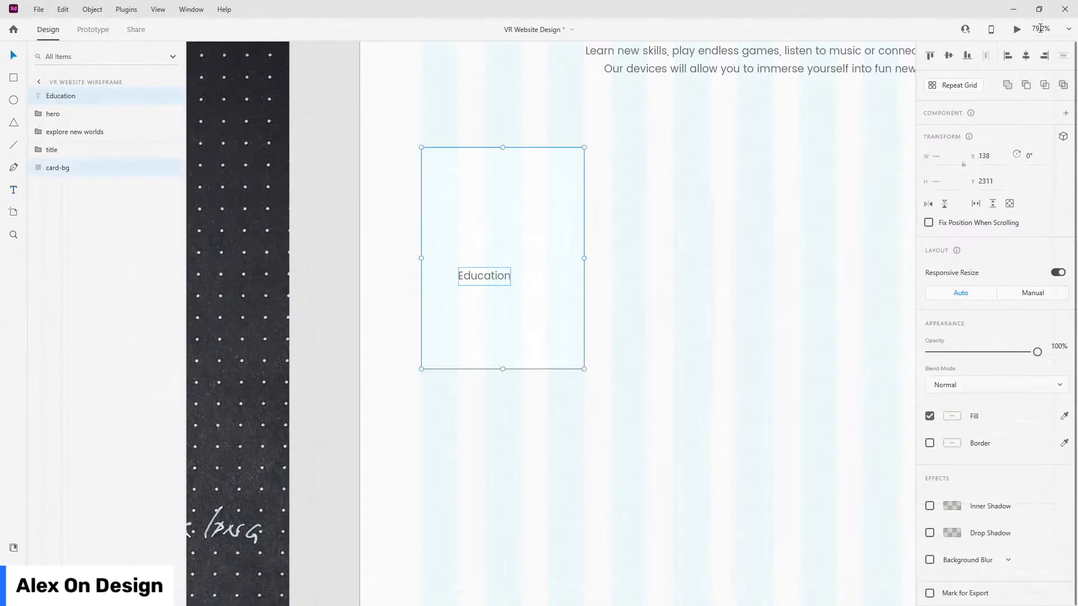
click(1025, 55)
Step: Set the Education heading to size 32 with Medium weight
click(503, 276)
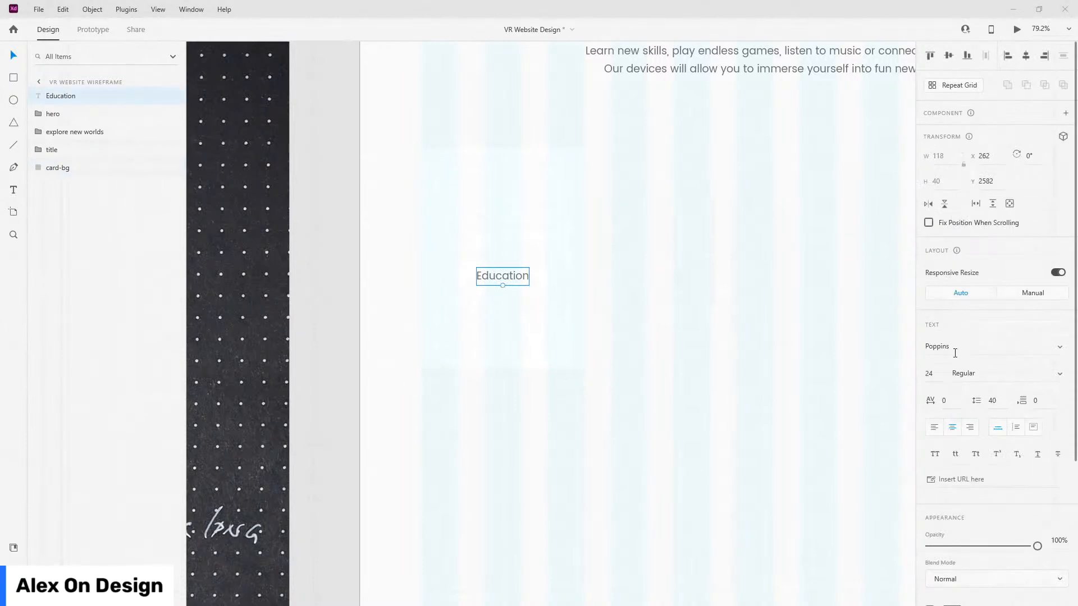
click(941, 373)
text(32)
key(Return)
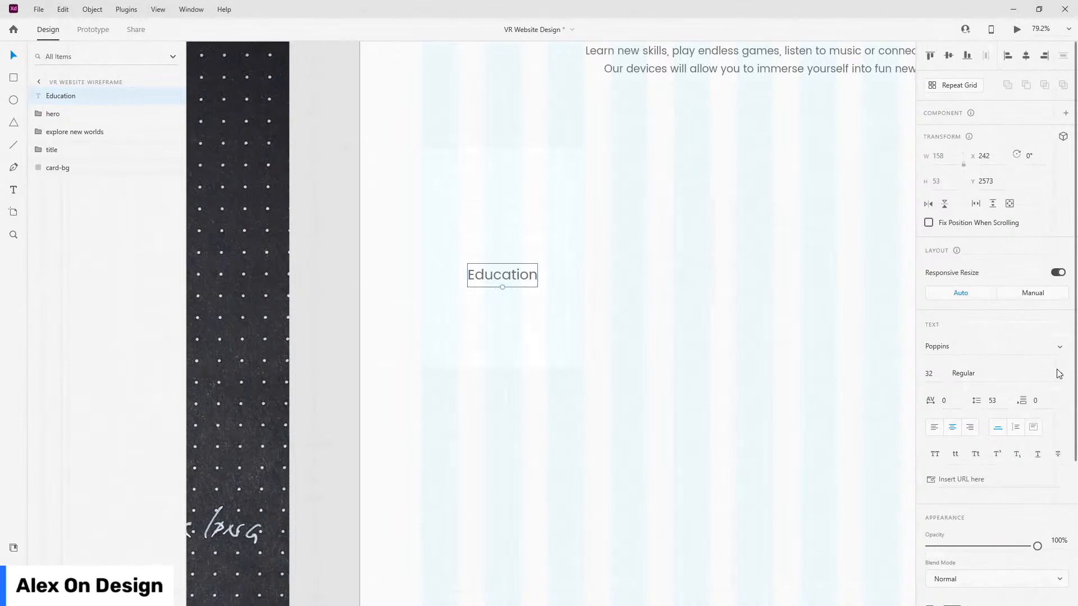
click(1057, 374)
click(1036, 355)
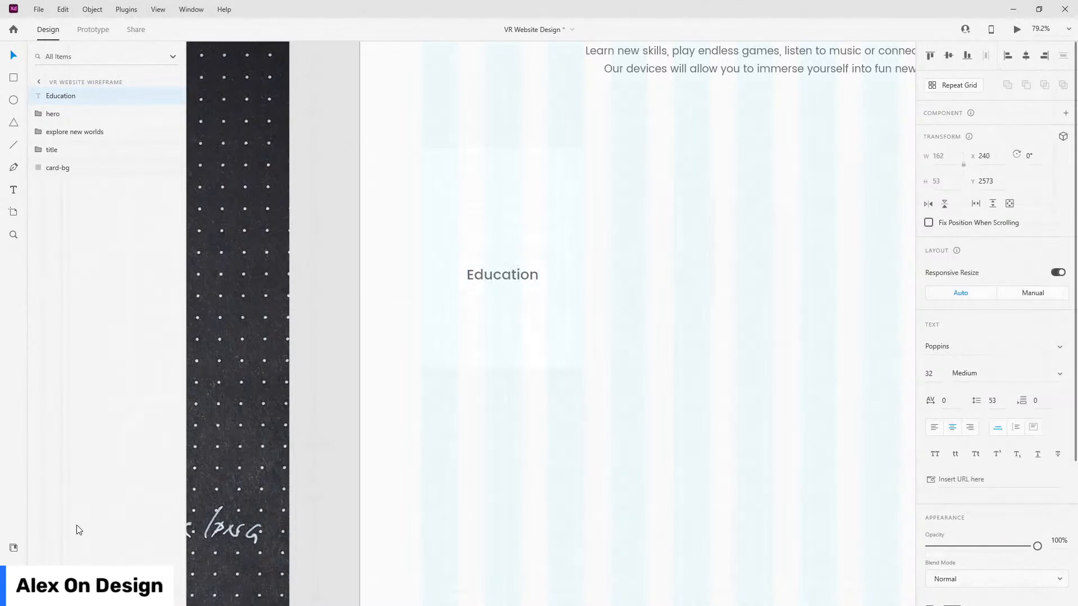
Step: Save the heading's formatting as a character style and place it between the 70pt and 18pt styles
click(14, 547)
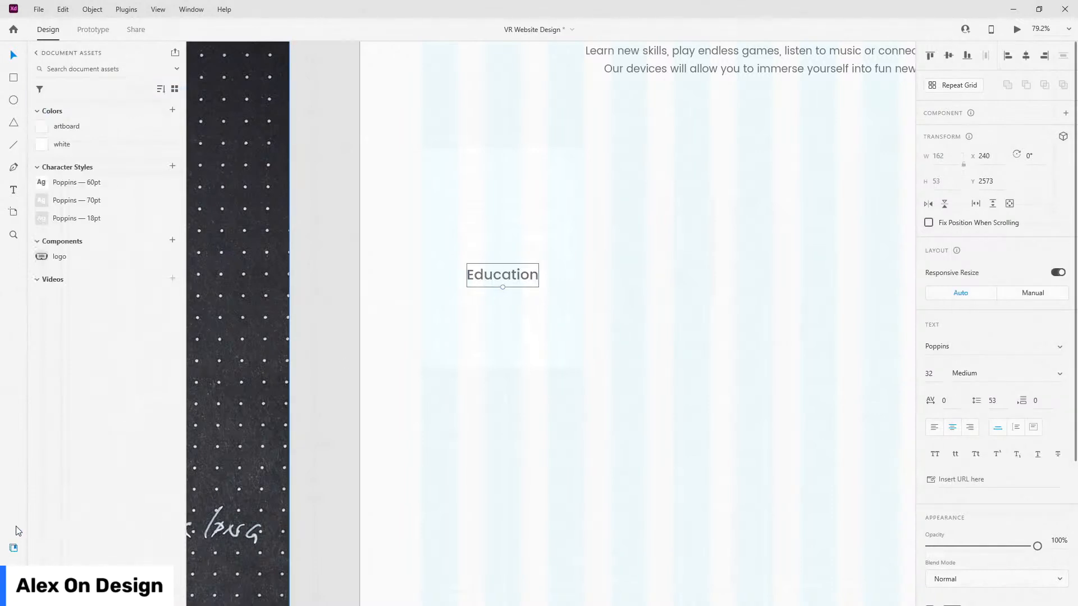
click(174, 167)
drag(101, 184, 98, 230)
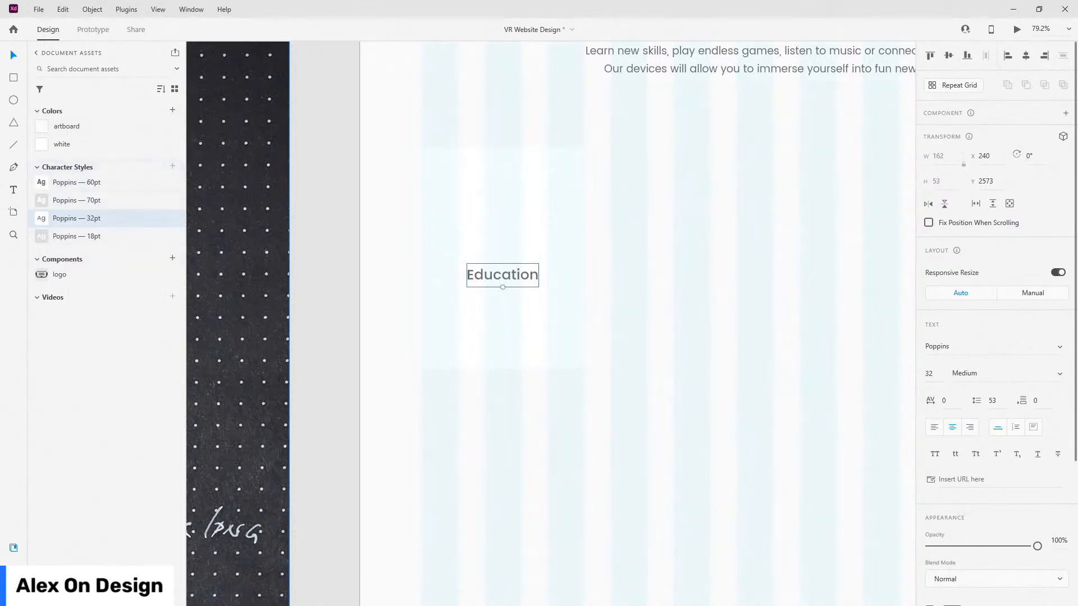
Step: Place the Education layer directly above card-bg, duplicate the heading and position the copy below the original
key(ctrl+y)
drag(82, 99, 75, 165)
key(ctrl+d)
drag(504, 269, 507, 308)
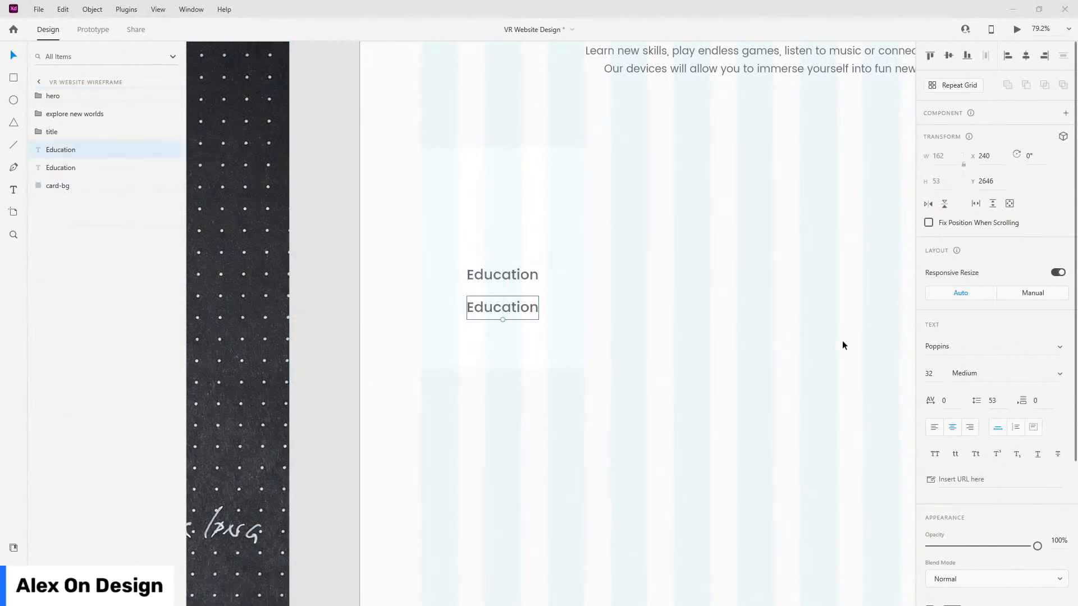
Step: Set the duplicated text under the heading to size 18 with Medium weight
click(931, 377)
text(18)
key(Return)
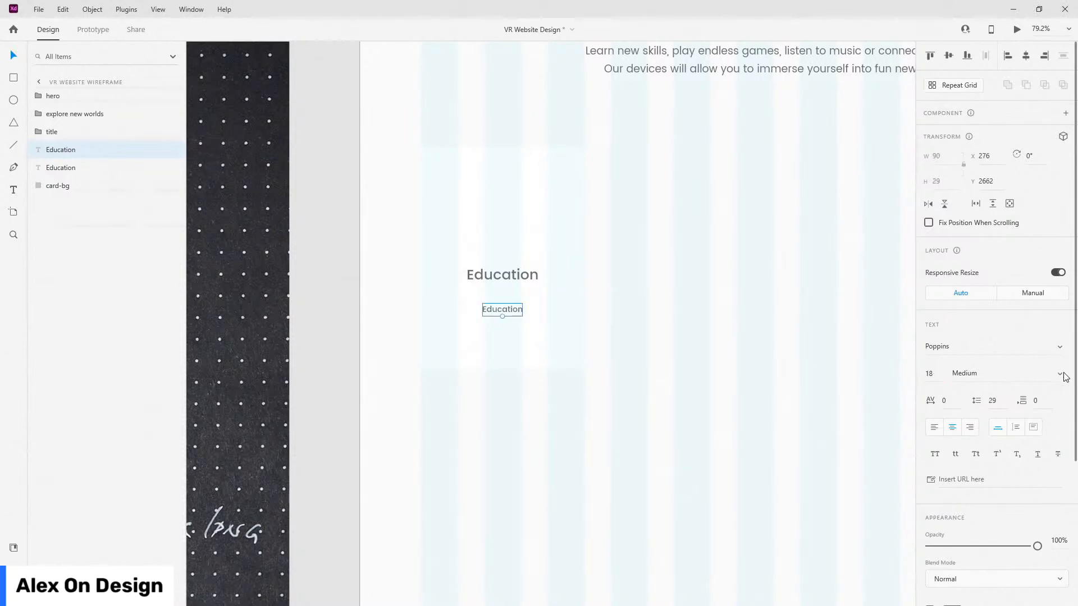
click(1060, 374)
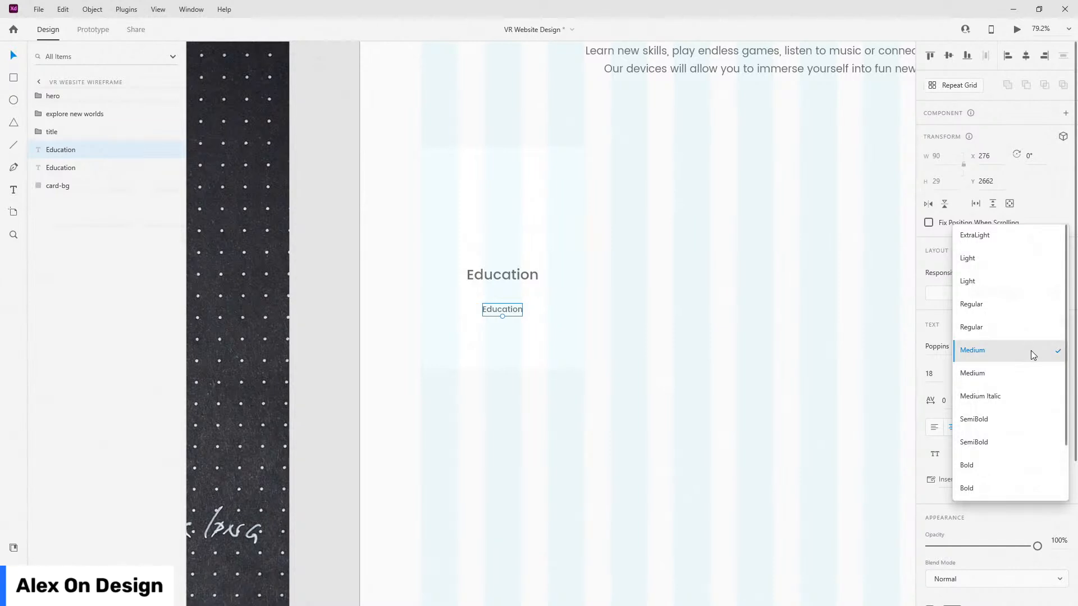
click(1031, 350)
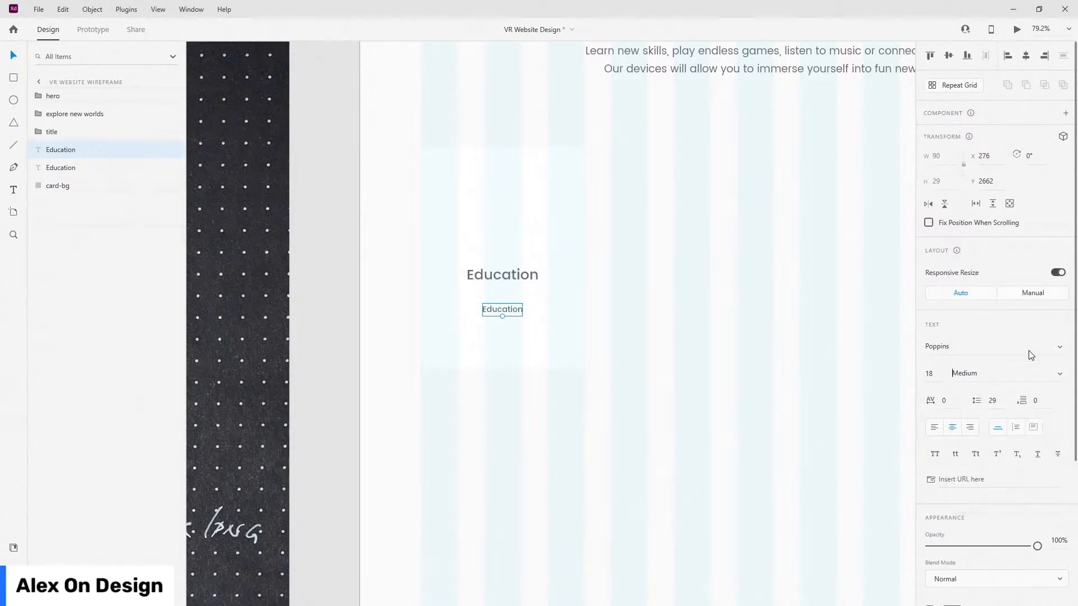
Step: Replace the copy's text with "Learn new skills from top educators from more then 50 different sectors and in 10 different languages. Immerse yourself into the world of VR learning."
double_click(495, 309)
text(Learn new skills from top educators from more then 50 different sectors and in 10 different languages. Immerse yourself into the world of VR learning.)
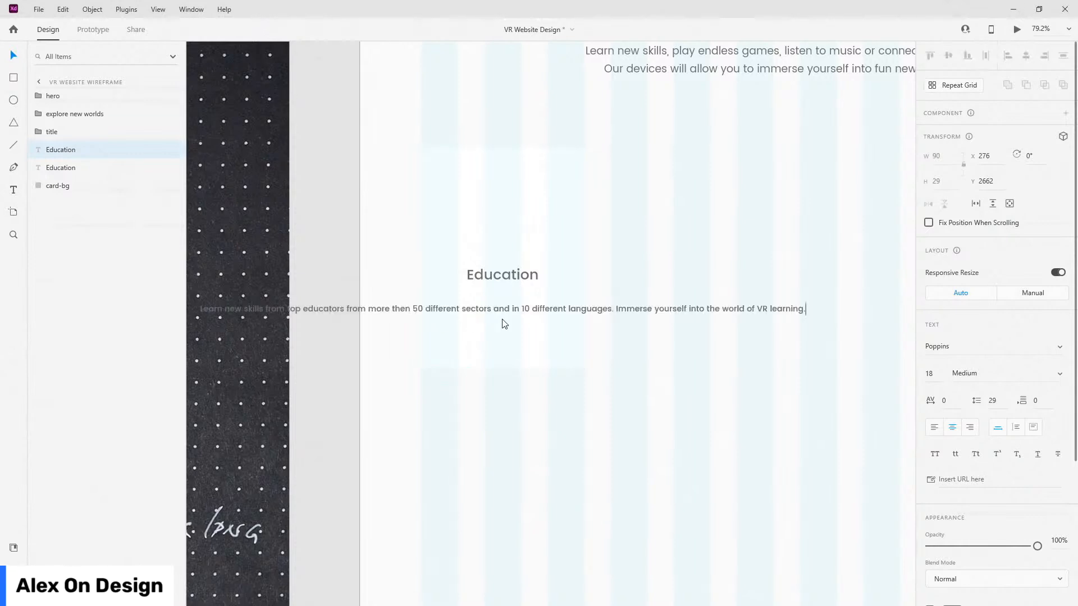
key(Escape)
drag(467, 305, 707, 304)
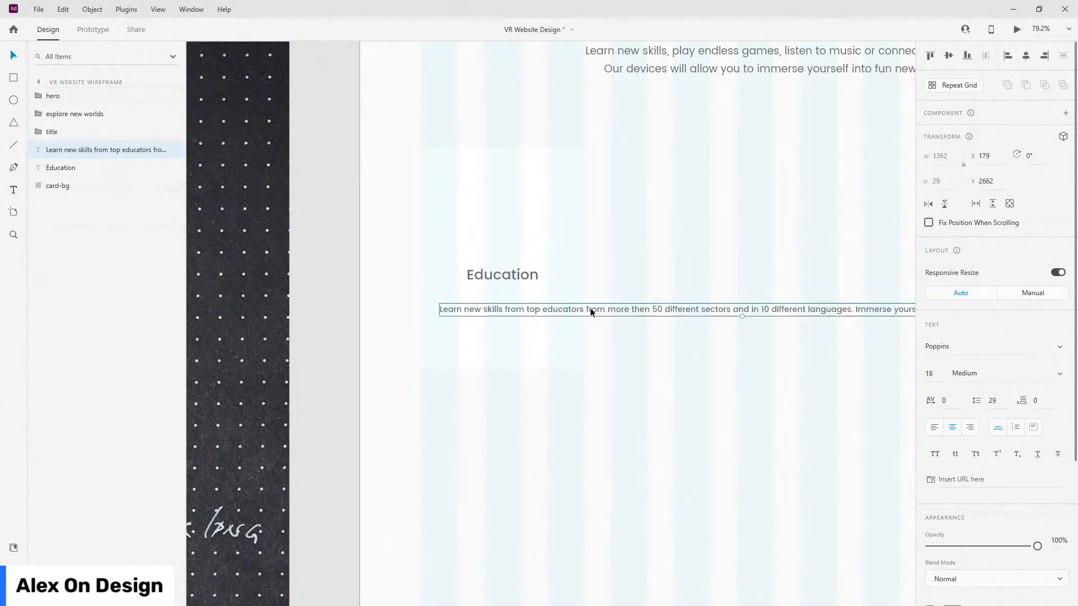
Step: Convert the description to a fixed-size text area and shrink it to about 357 by 121 so it wraps
double_click(591, 307)
key(Escape)
click(1036, 427)
drag(741, 317, 741, 357)
scroll(587, 320, down, 3)
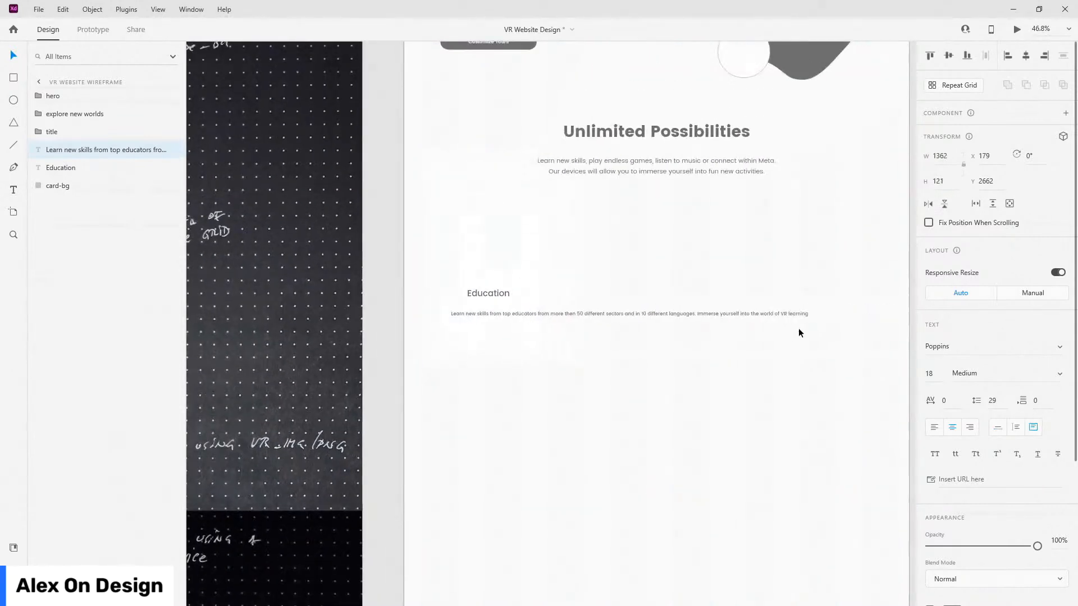
drag(809, 323, 544, 320)
scroll(477, 321, up, 5)
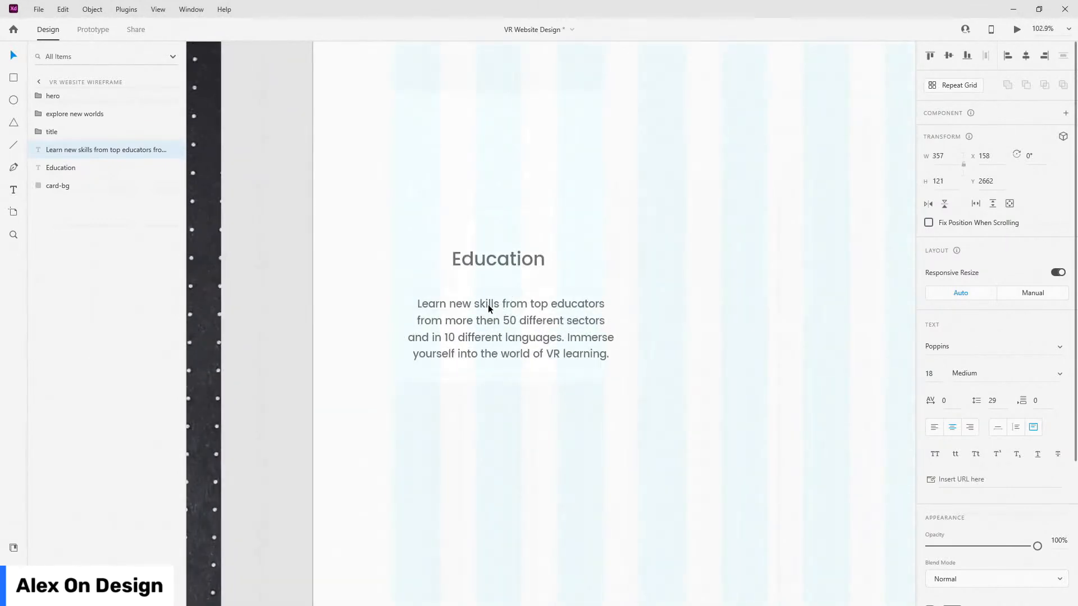
Step: Shift the description 20 px left to the card's edge and widen its box to the card's width of 366
key(shift+Left)
key(shift+Left)
drag(599, 332, 604, 332)
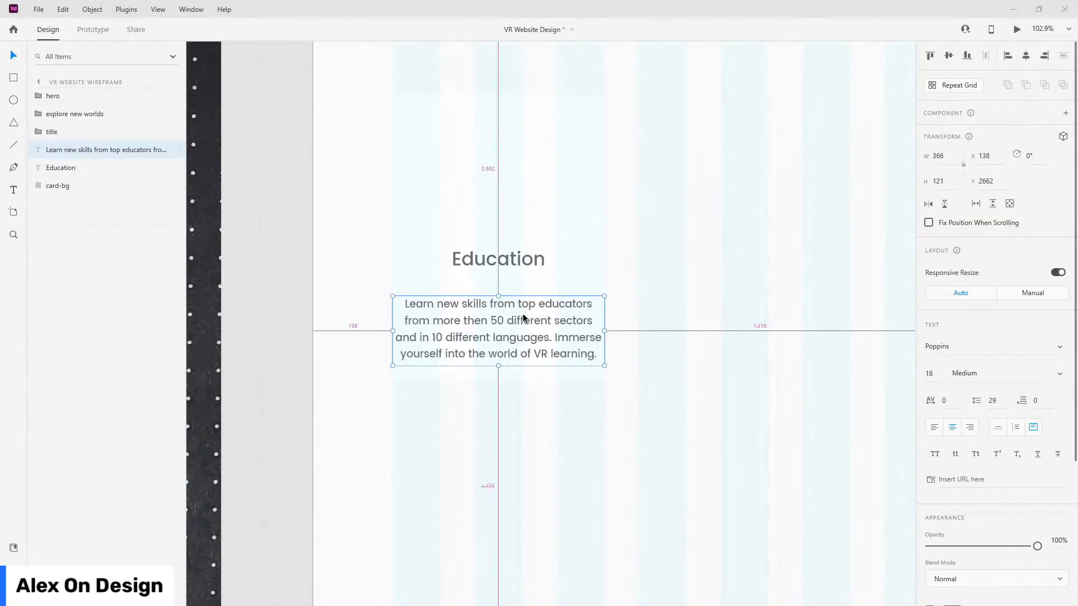
Step: Inset the description 20 px from the card's left side and narrow its box to about 325
scroll(420, 322, up, 5)
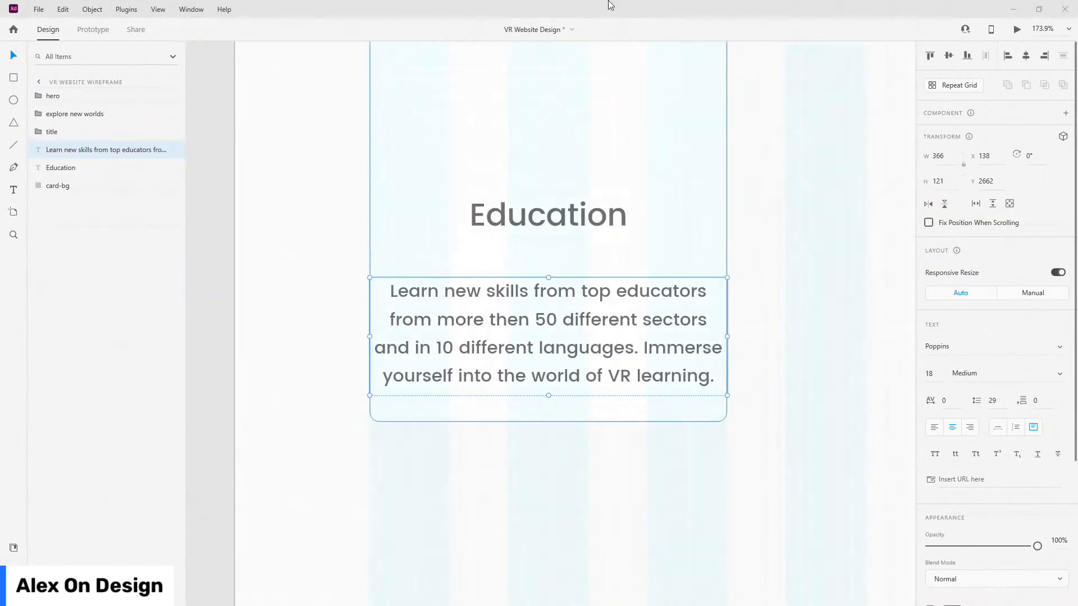
key(shift+Right)
key(shift+Right)
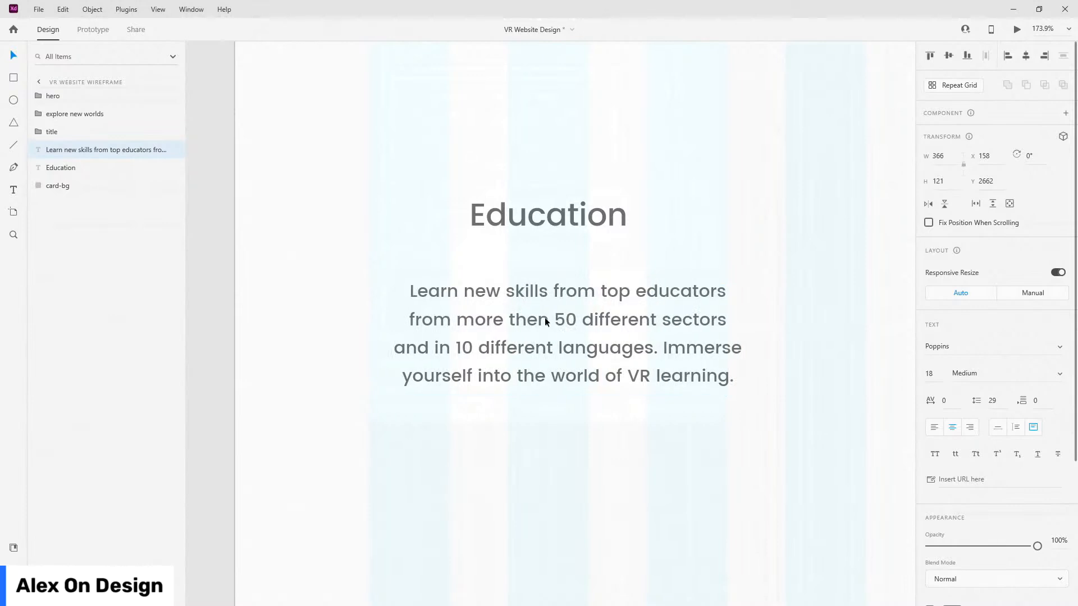
drag(746, 335, 707, 337)
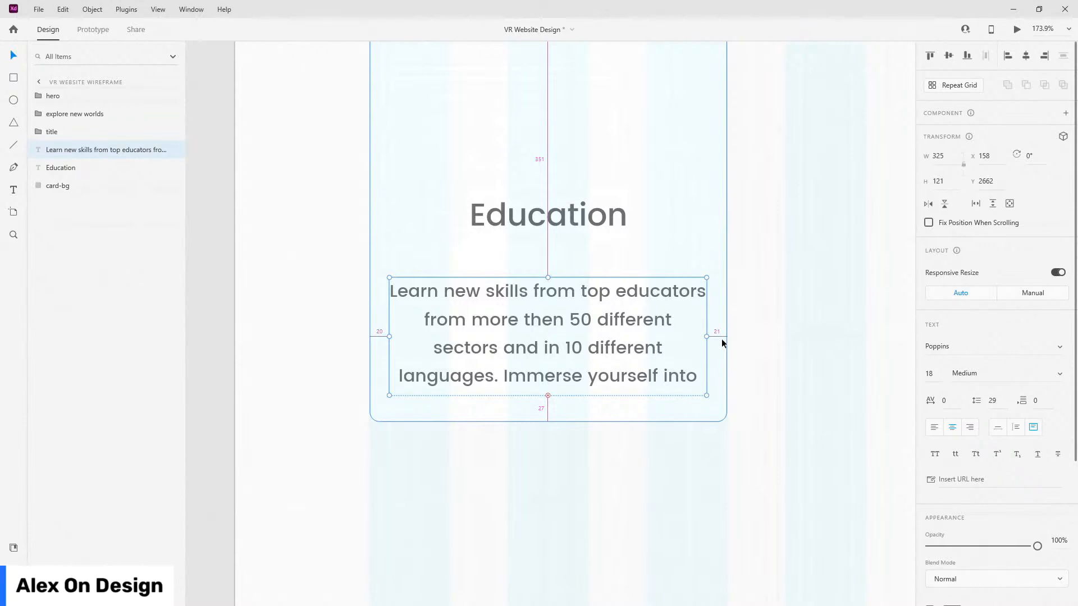
Step: Extend the description box's height to about 145 so the whole text fits
click(652, 214)
click(660, 291)
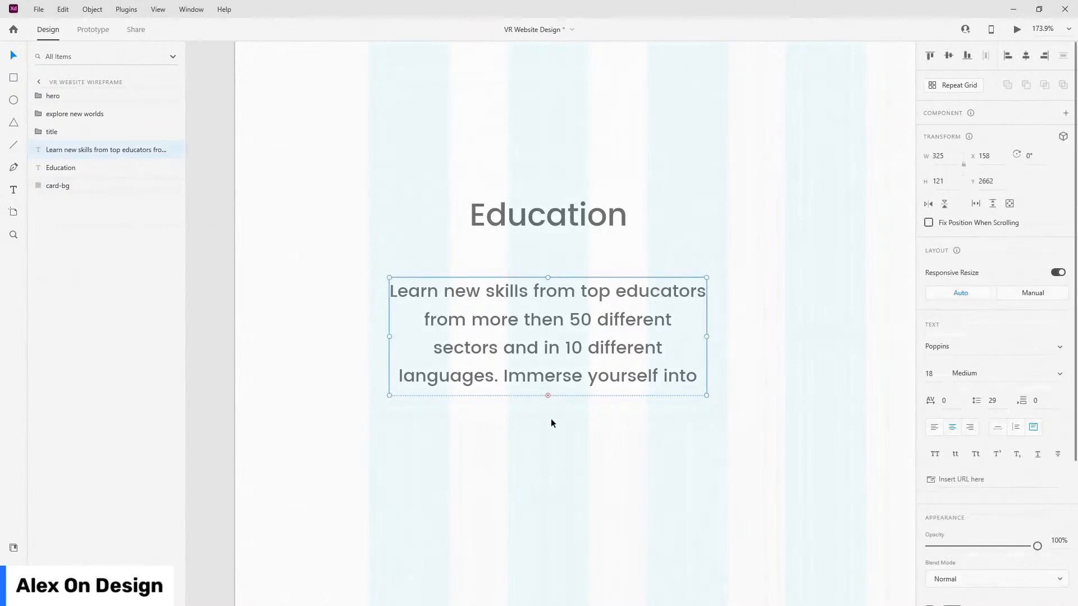
drag(547, 397, 556, 419)
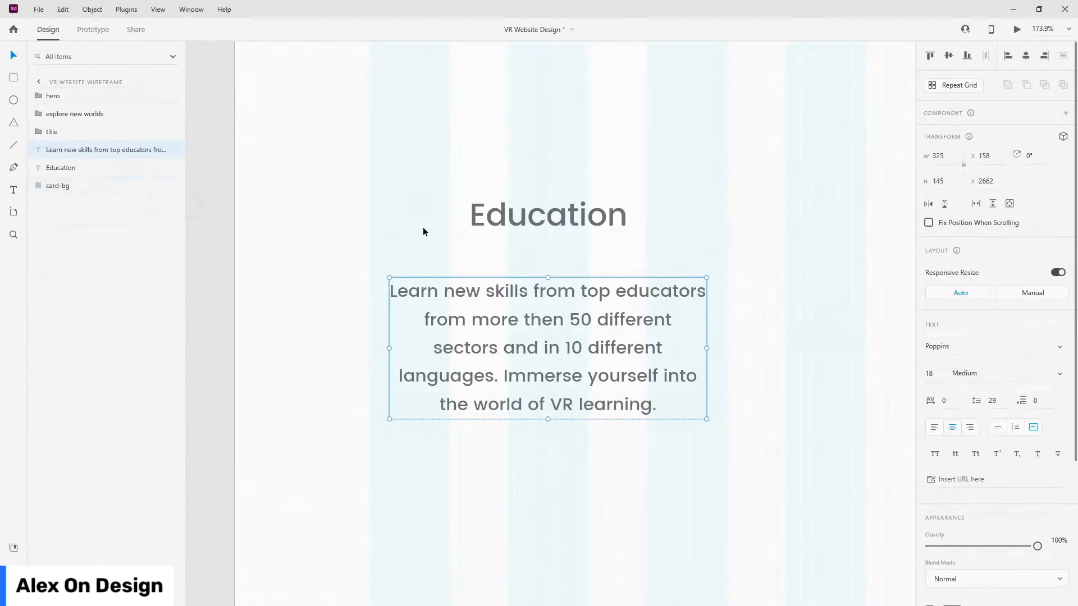
Step: Place the description layer below the Education layer and move the description down to Y 2682
drag(54, 154, 63, 173)
click(575, 231)
drag(563, 296, 564, 318)
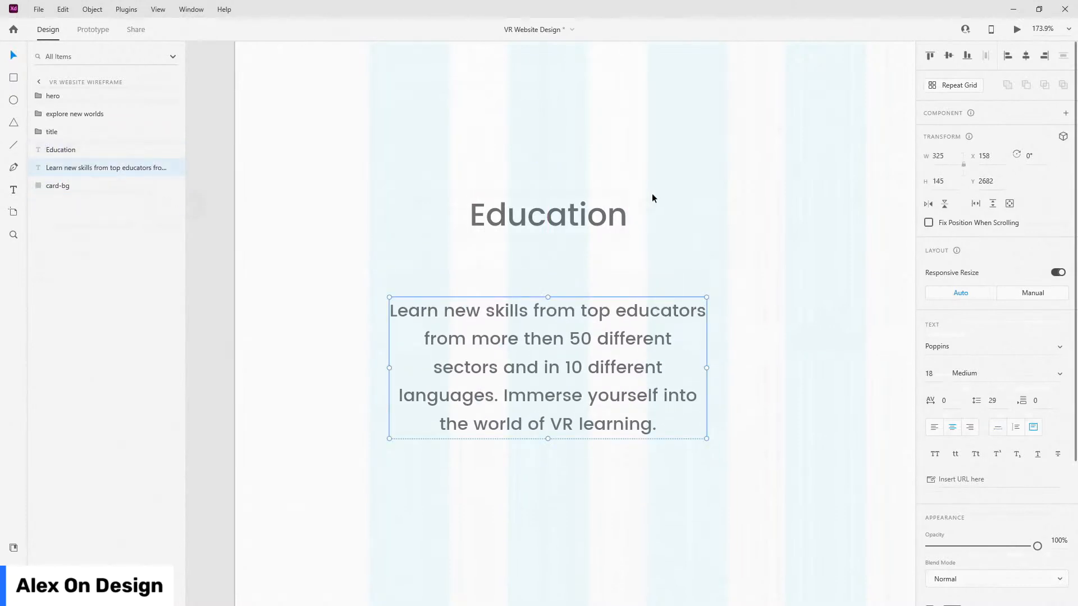
Step: Bottom-align card-bg with the description and reposition the card behind both texts at X 138, Y 2328
shift+click(476, 181)
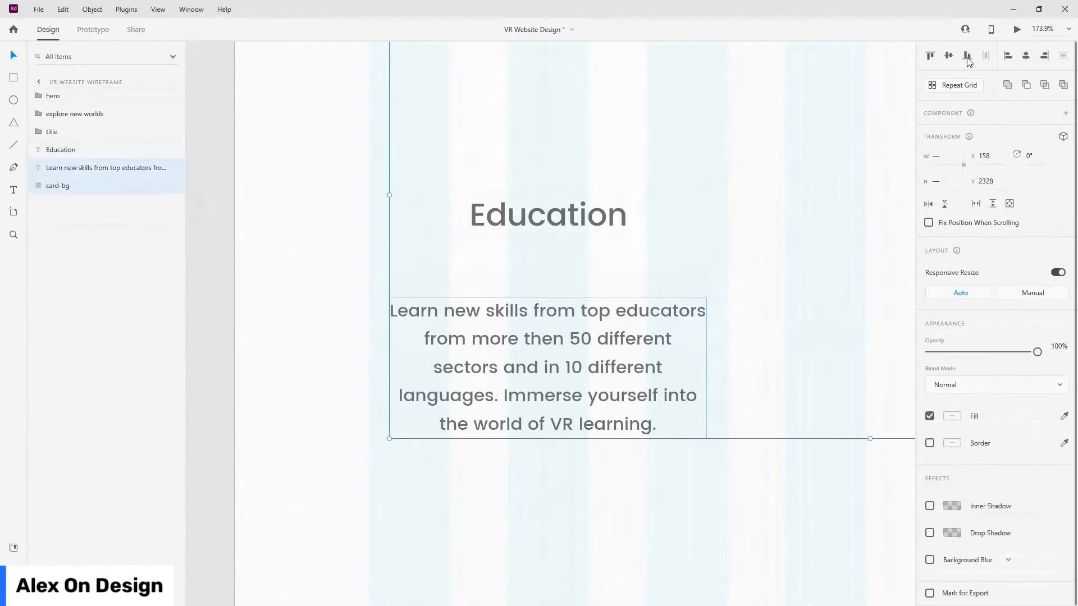
scroll(541, 227, down, 5)
click(797, 301)
click(799, 301)
drag(854, 216, 549, 220)
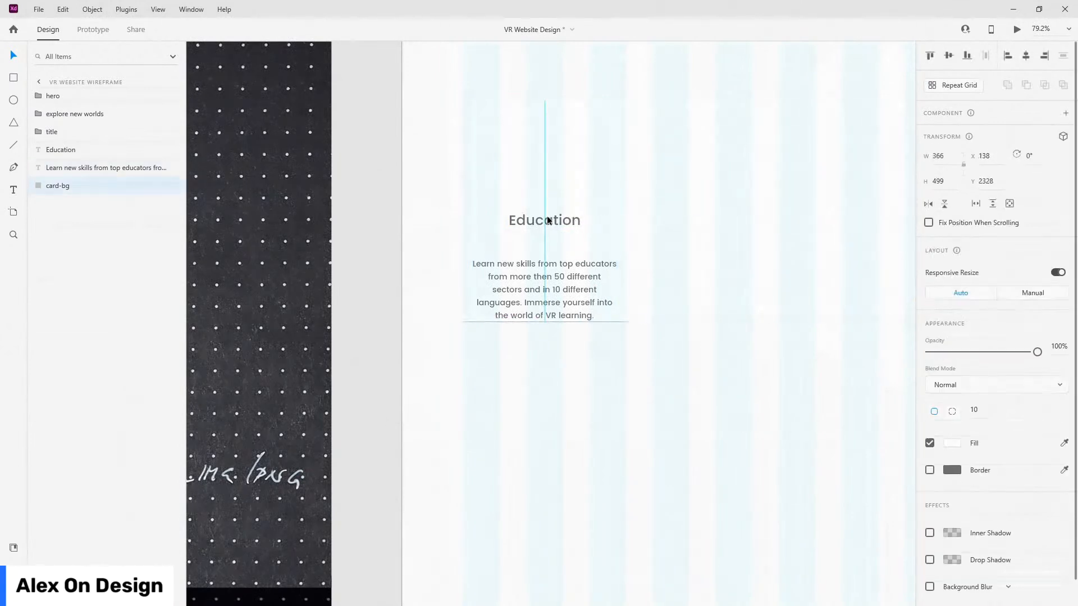
Step: Move the description up 40 px from the card's bottom edge
scroll(553, 272, up, 5)
click(538, 313)
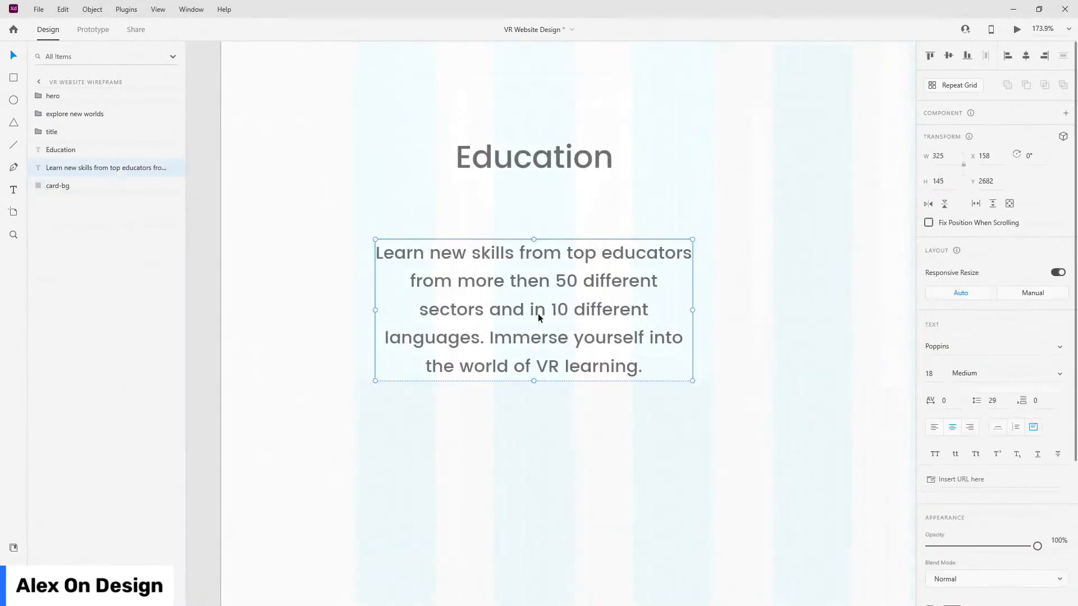
key(shift+Up)
key(shift+Up)
key(shift+Up)
key(shift+Up)
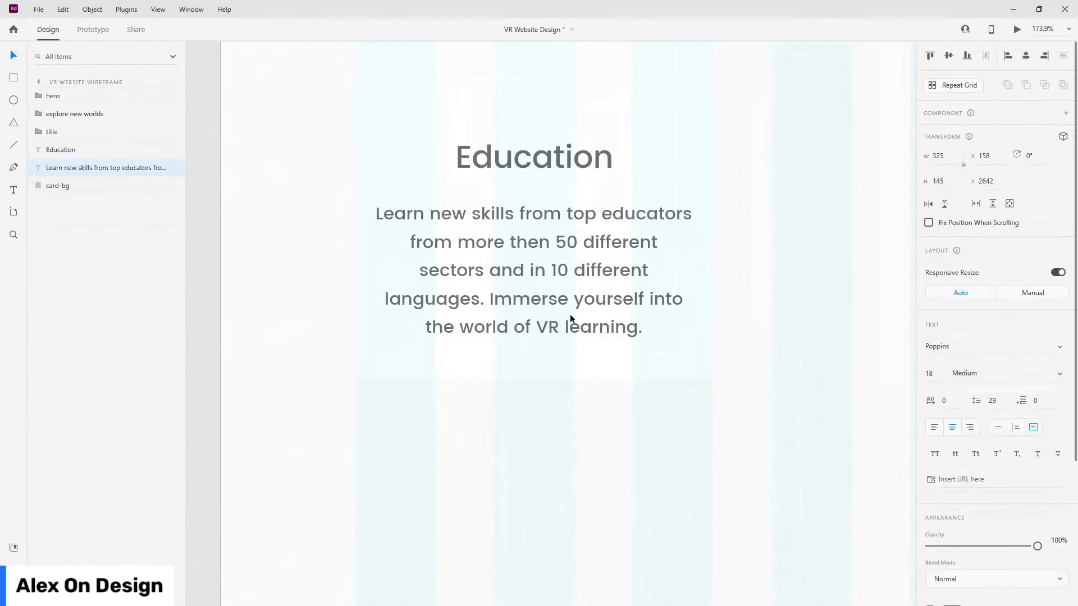
Step: Snap the Education heading to the top of the description, and raise it 40 px from there
key(alt)
drag(588, 160, 588, 175)
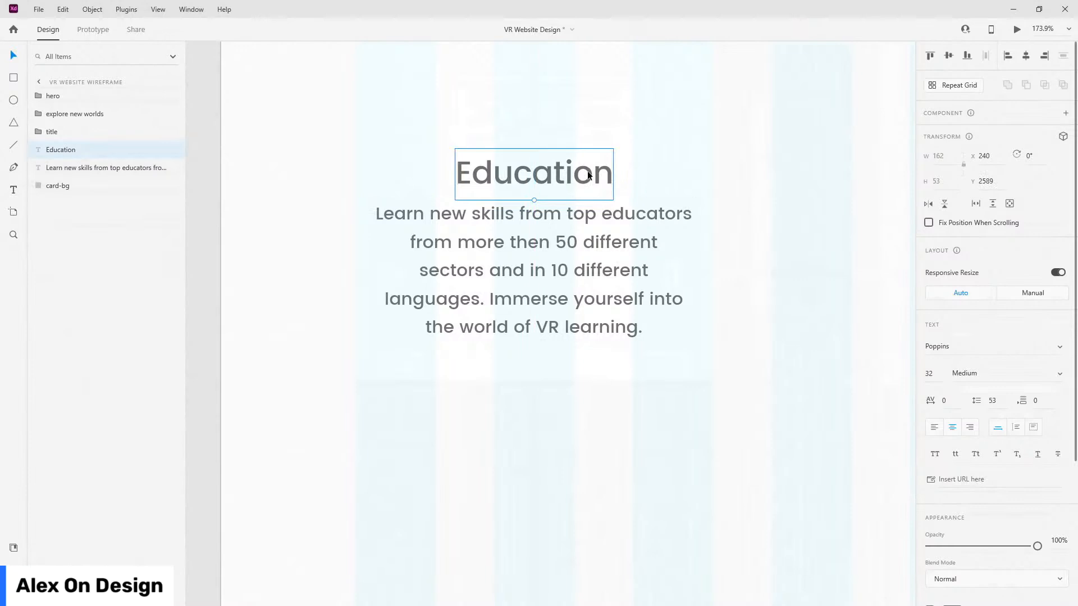
key(shift+Up)
key(shift+Up)
key(shift+Up)
key(shift+Up)
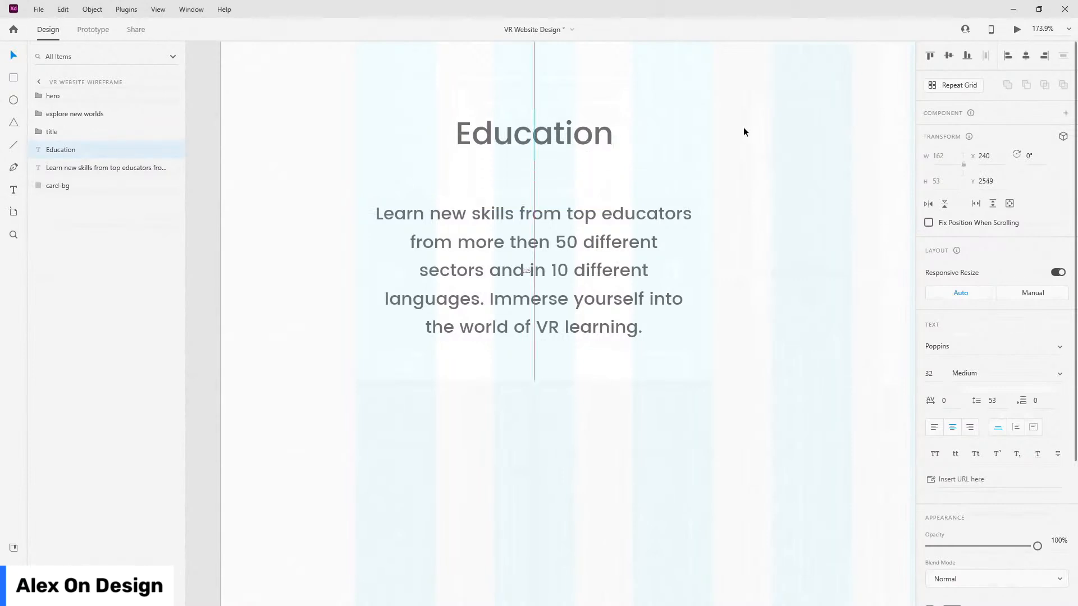
Step: Draw a 100 by 100 circle centred above the Education heading on the card
scroll(668, 174, down, 4)
scroll(650, 208, up, 3)
key(e)
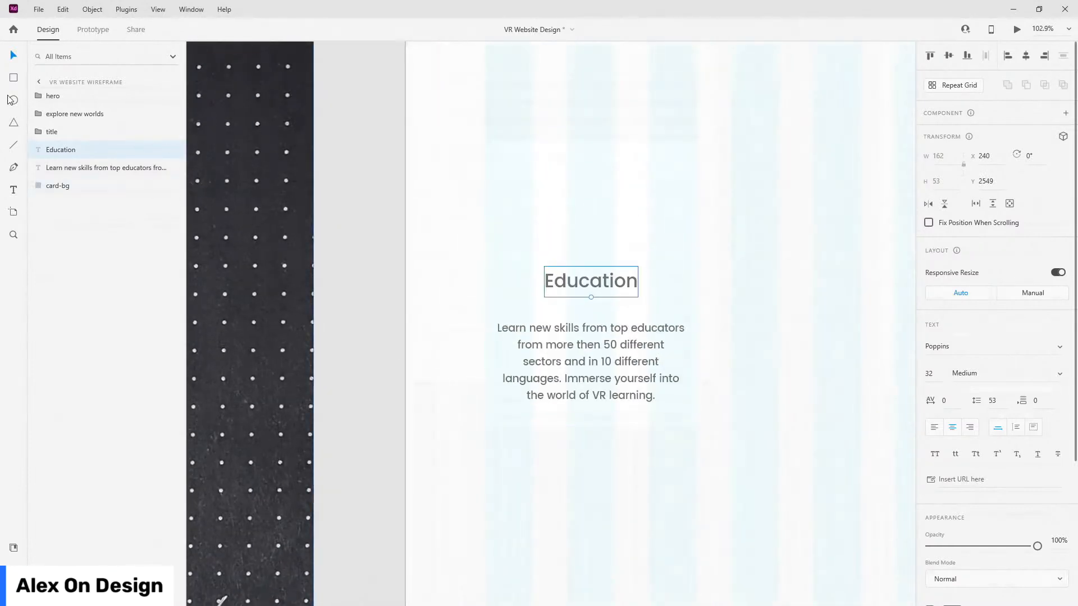
drag(591, 209, 562, 181)
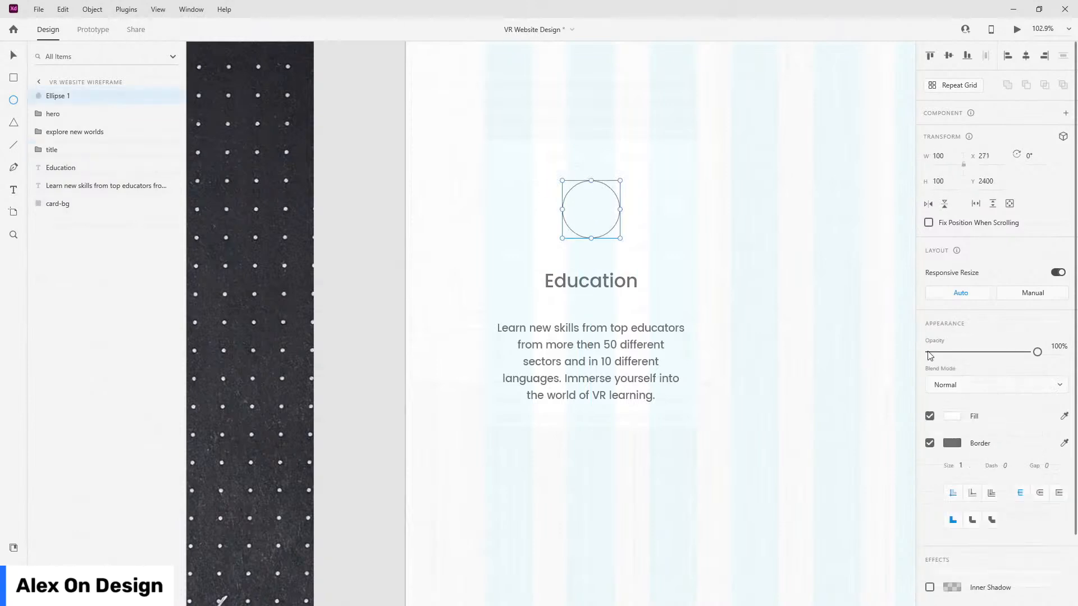
Step: Raise the circle to Y 2389 and give it a borderless fill using the dark grey sampled from the design
key(v)
drag(598, 214, 605, 207)
scroll(591, 227, down, 8)
click(1063, 416)
click(734, 78)
scroll(532, 245, up, 1)
scroll(539, 241, up, 5)
click(930, 443)
scroll(712, 185, up, 3)
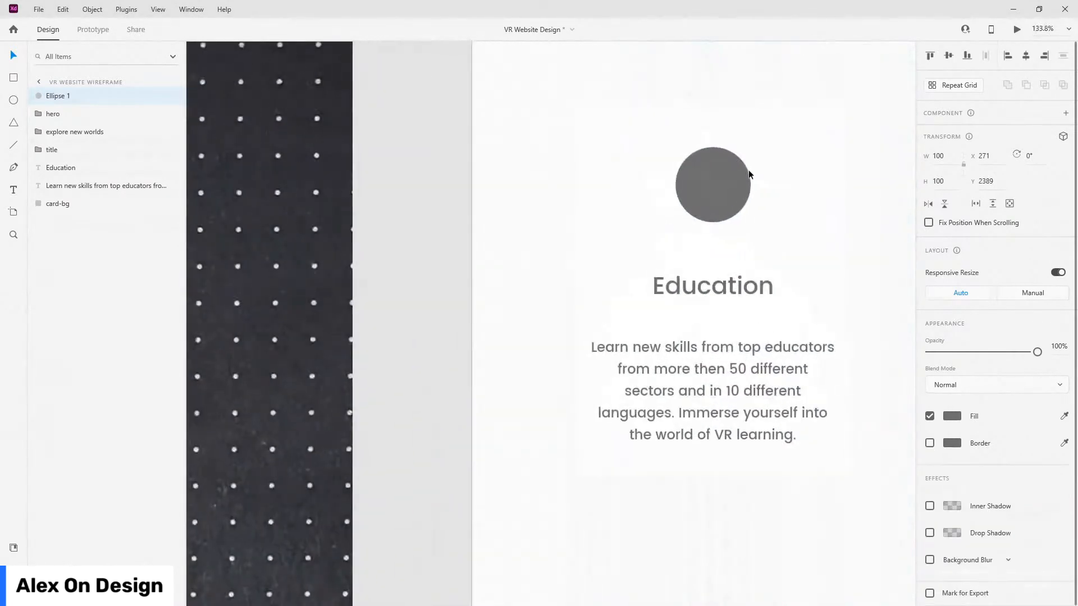
Step: Move the circle's layer directly above the Education heading layer and rename it icn
drag(48, 97, 64, 159)
double_click(59, 150)
text(icn)
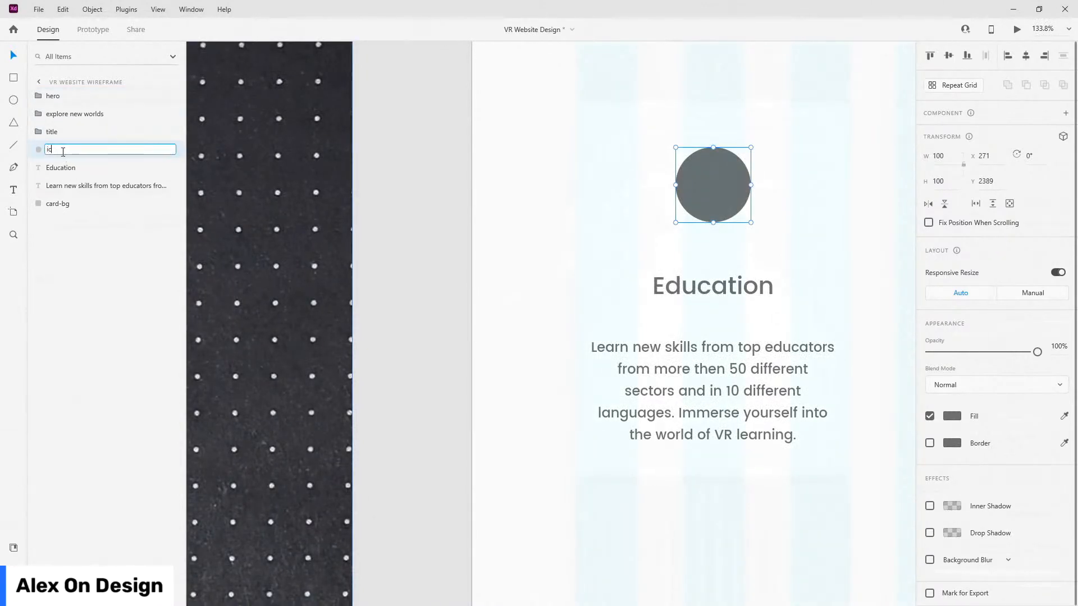
key(Return)
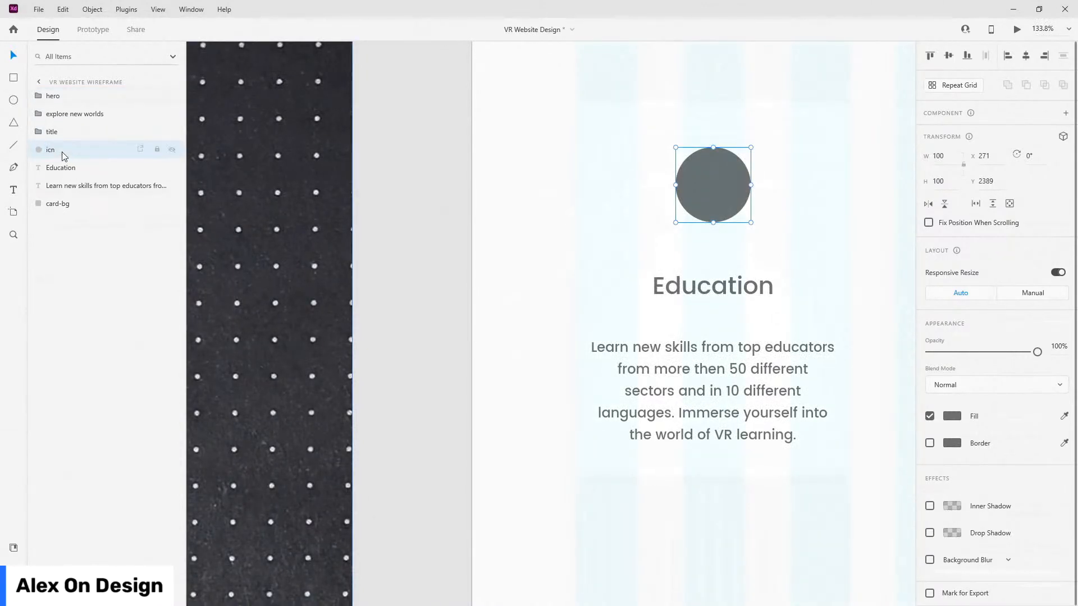
Step: Group the icn circle, Education heading, description and card-bg together, and name the group card
shift+click(75, 202)
key(ctrl+g)
double_click(62, 149)
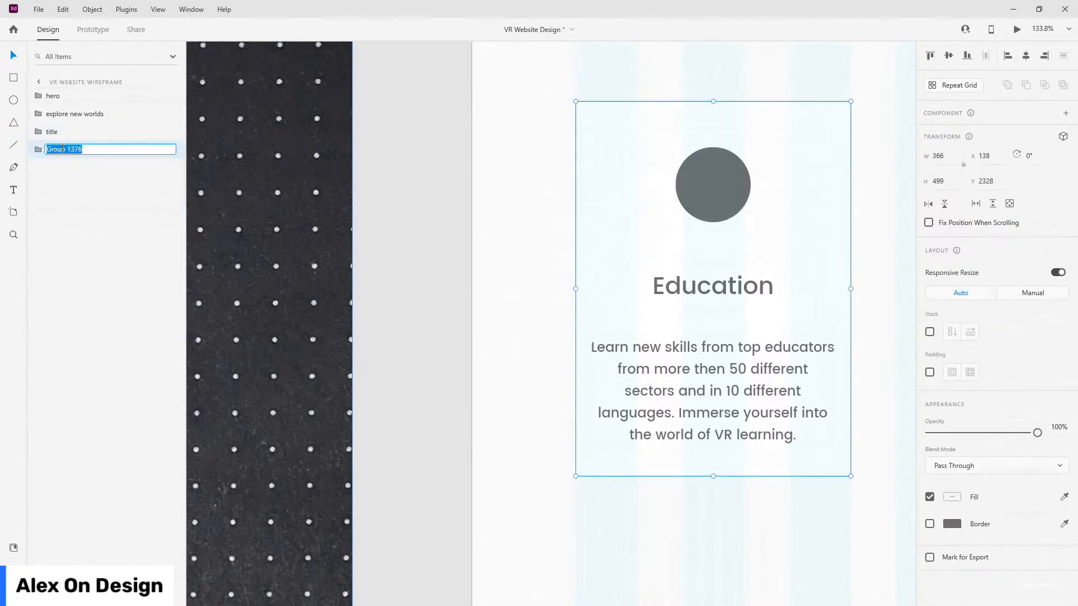
text(card)
key(Return)
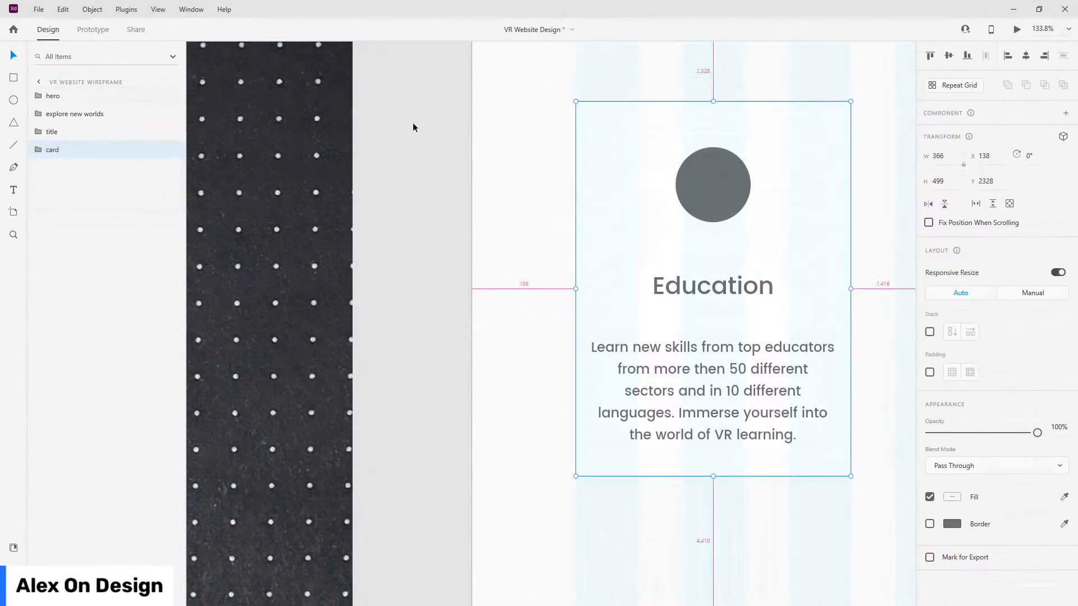
Step: Wrap the card group in a parent group named cards
scroll(403, 168, down, 5)
key(ctrl+z)
double_click(80, 150)
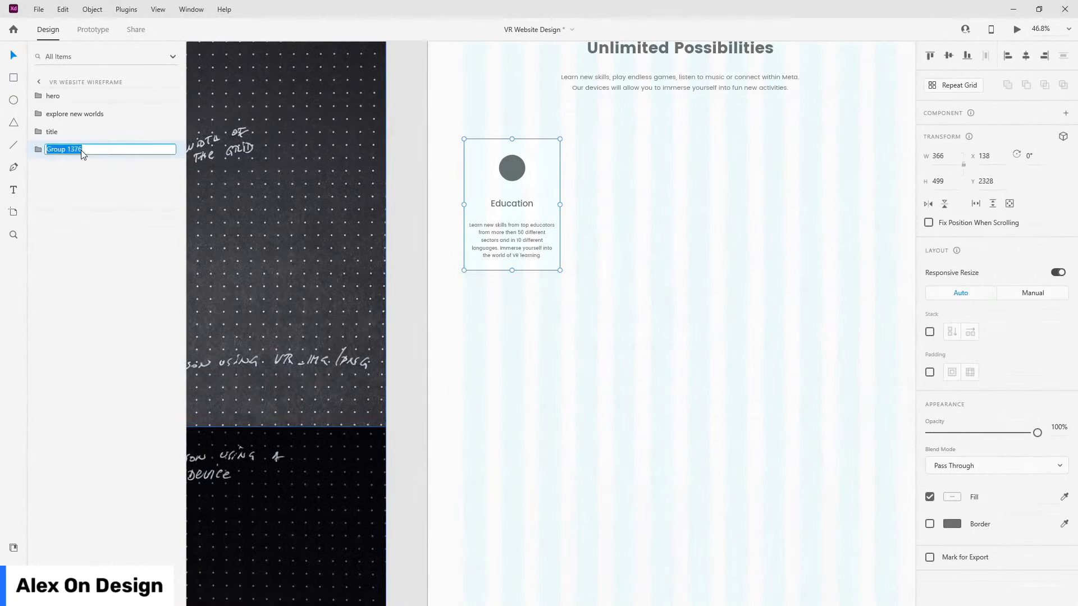
text(cards)
key(Return)
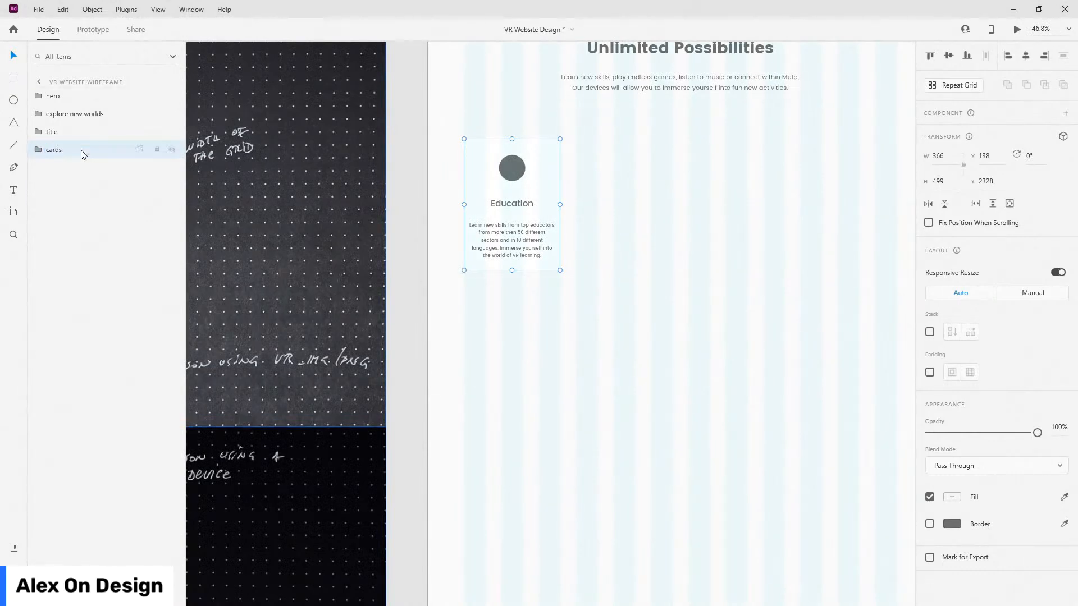
Step: Turn on a horizontal stack for the cards group and duplicate the card inside it three times
click(930, 332)
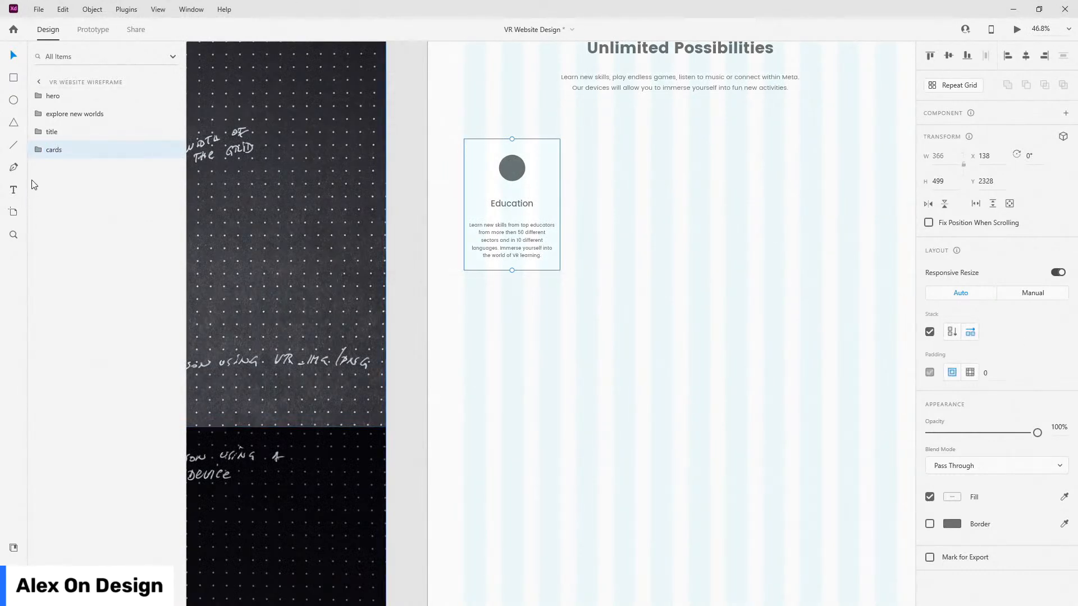
click(40, 151)
scroll(459, 247, down, 3)
click(55, 170)
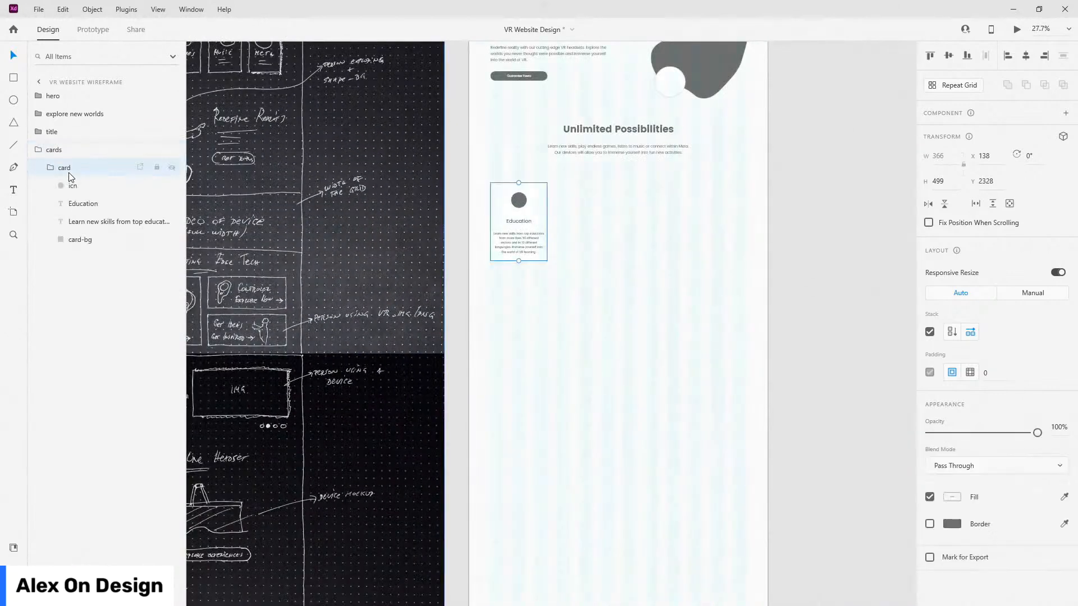
key(ctrl+d)
key(ctrl+d)
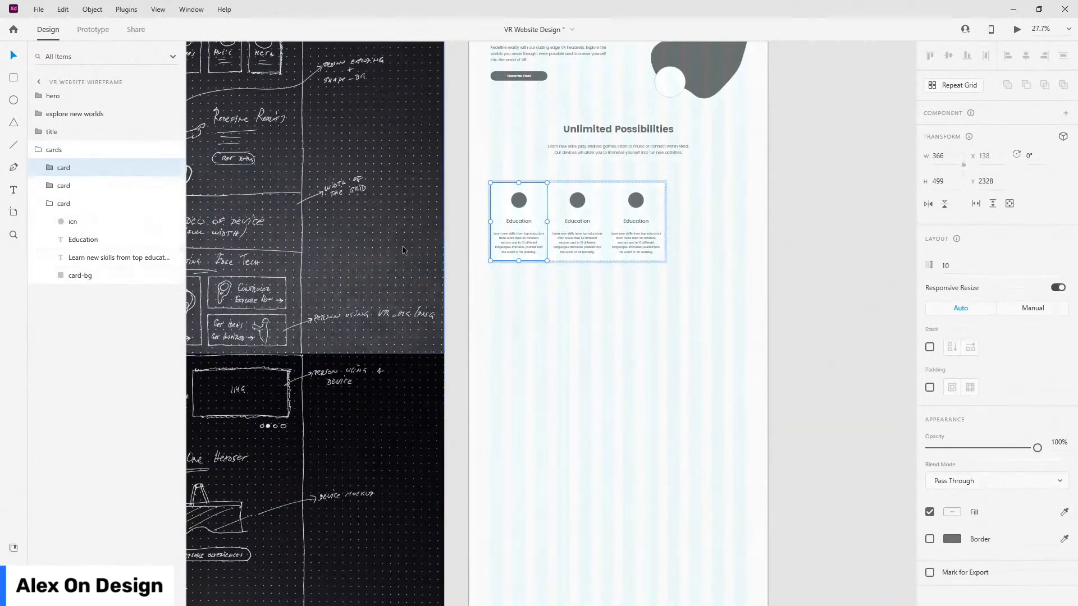
key(ctrl+d)
Step: Set the stack spacing of the cards group to 60 and collapse the last card's layers
click(85, 150)
click(1018, 333)
text(60)
key(Return)
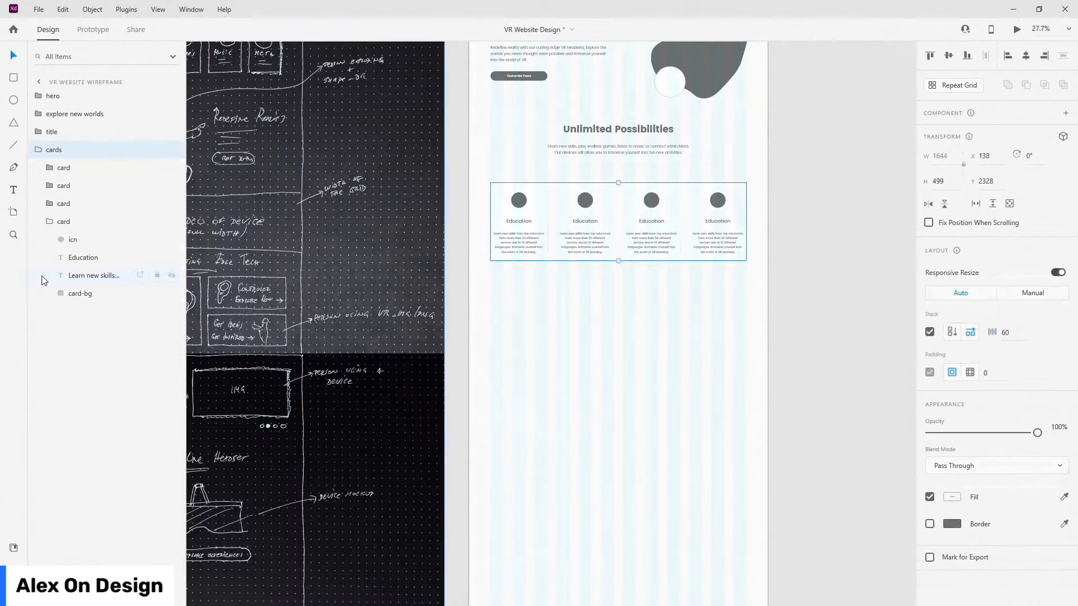
click(58, 222)
Step: Change the second card's heading to Games
scroll(564, 246, up, 5)
double_click(639, 186)
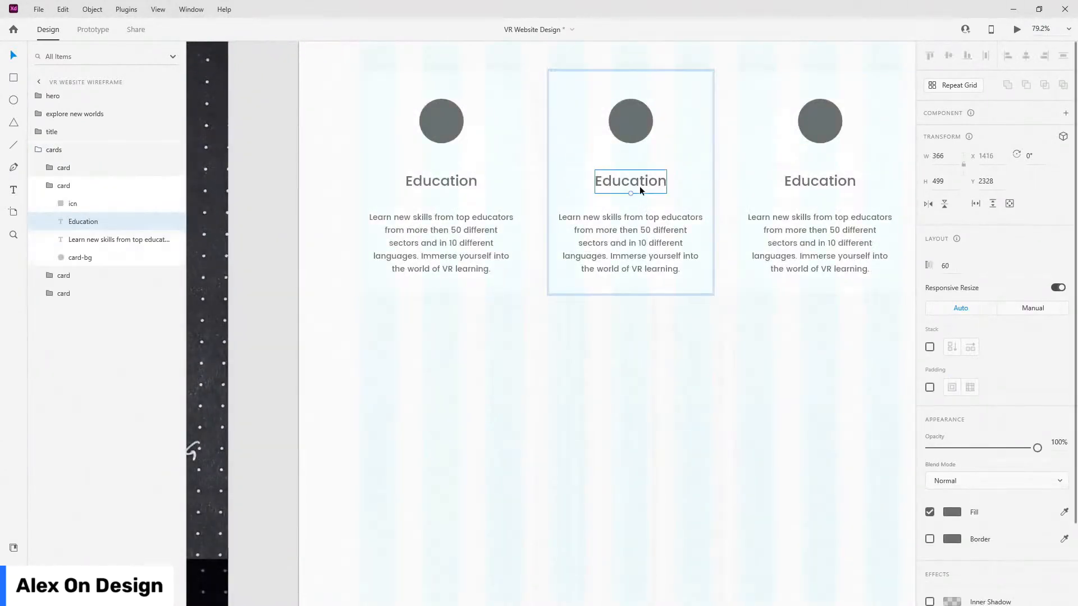
double_click(640, 186)
text(Games)
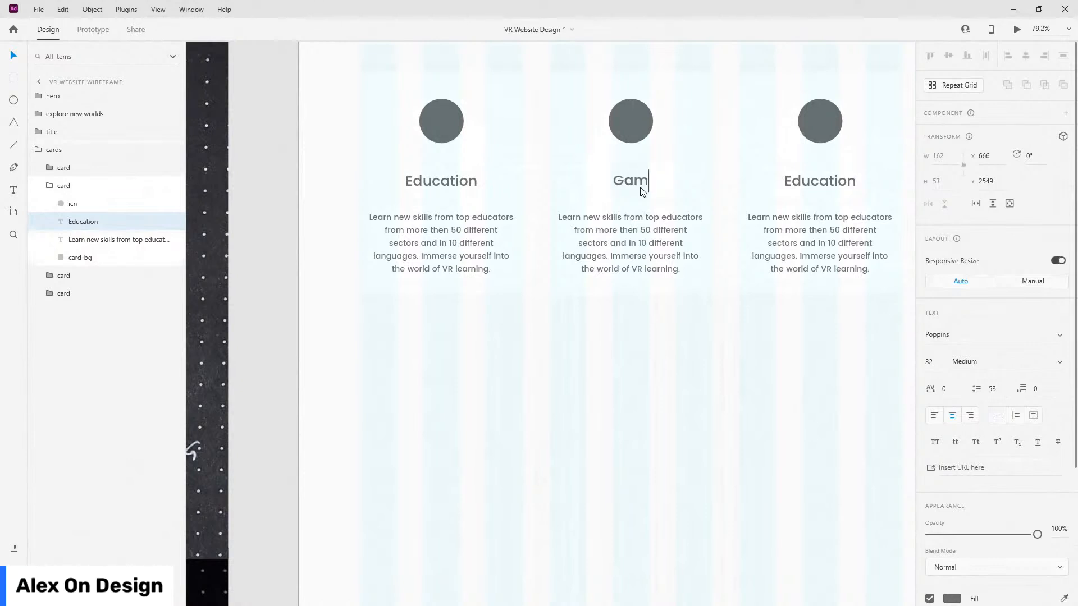
key(Escape)
Step: Replace the Games card's description with copy beginning "From simple table card games to state of the art third person shooters, we have it all."
double_click(642, 233)
key(BackSpace)
text(From simple table card games to state of the art third person shooters, we have it all. Enjoy the fun with your friends, earn points and redeem them with a tap.)
Step: Change the third card's heading to Music
drag(832, 356, 561, 361)
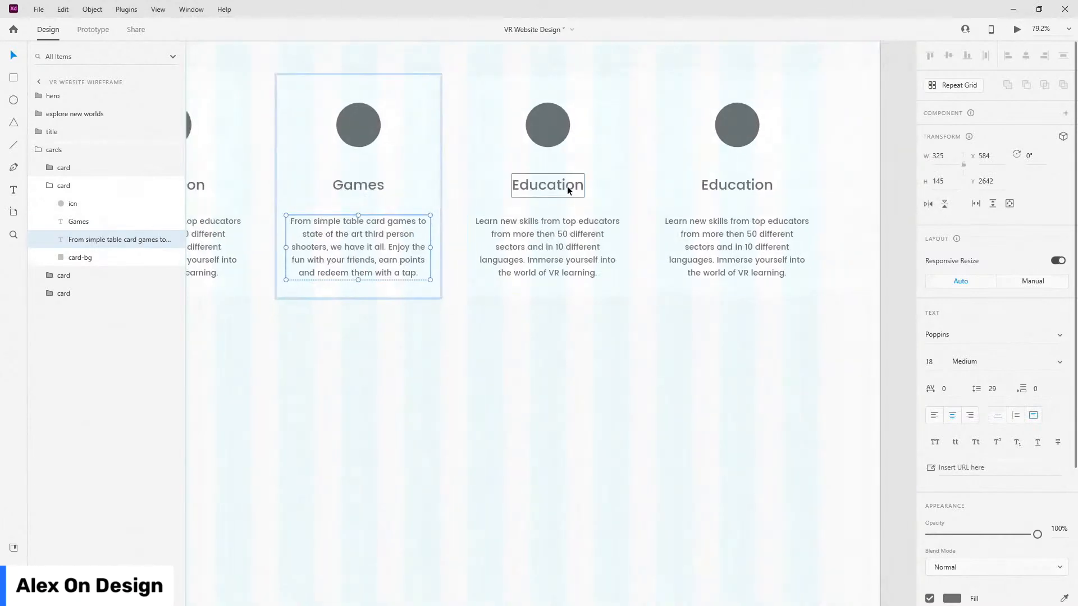
double_click(568, 186)
text(Music)
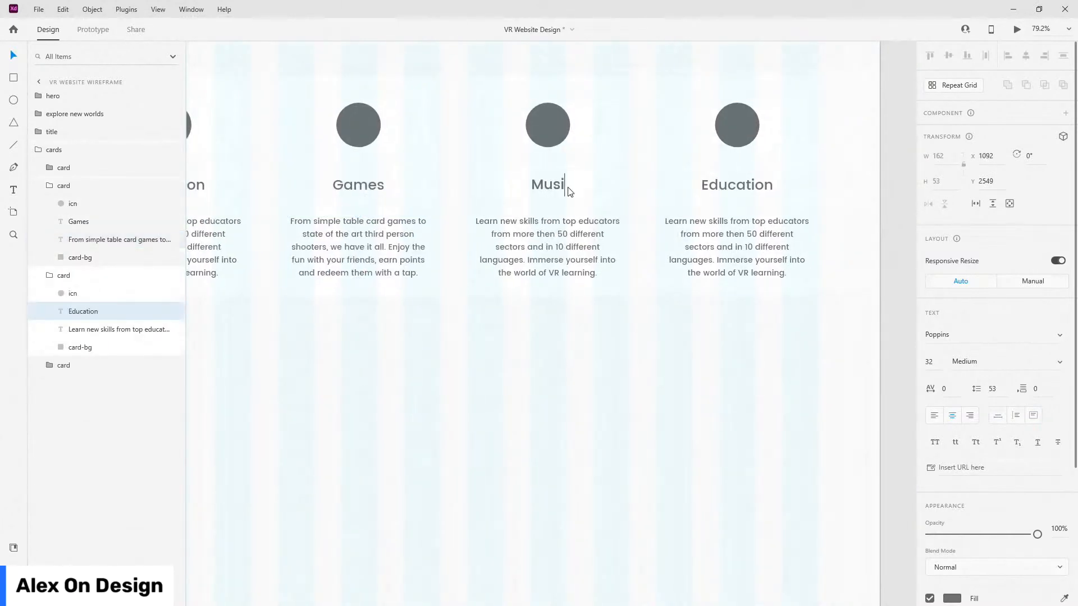
key(Escape)
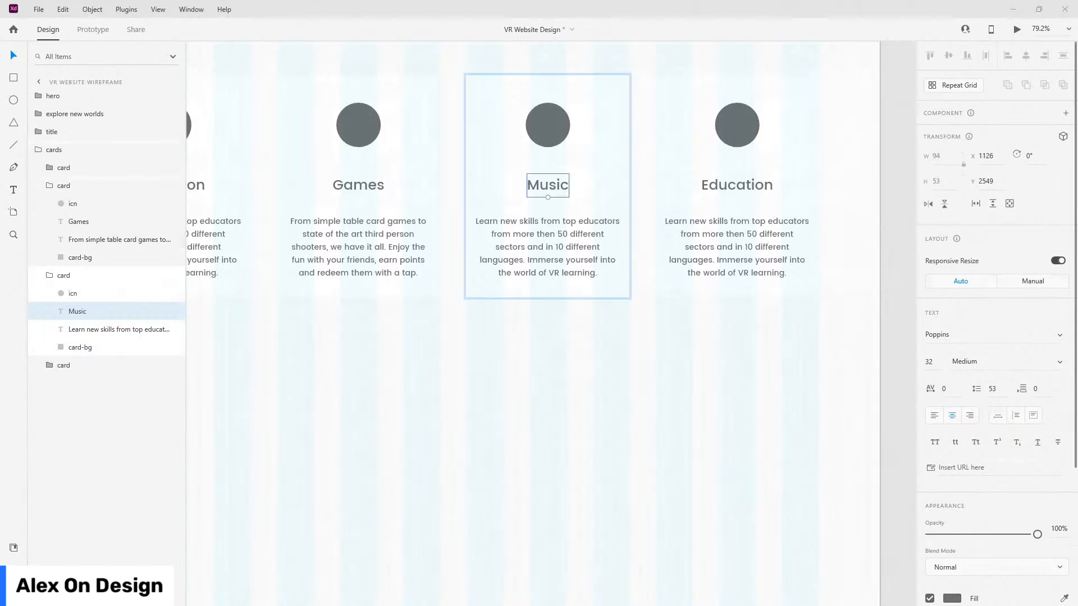
Step: Replace the Music card's description with copy beginning "Play your favorite music with overlay graphics or even videos."
click(558, 258)
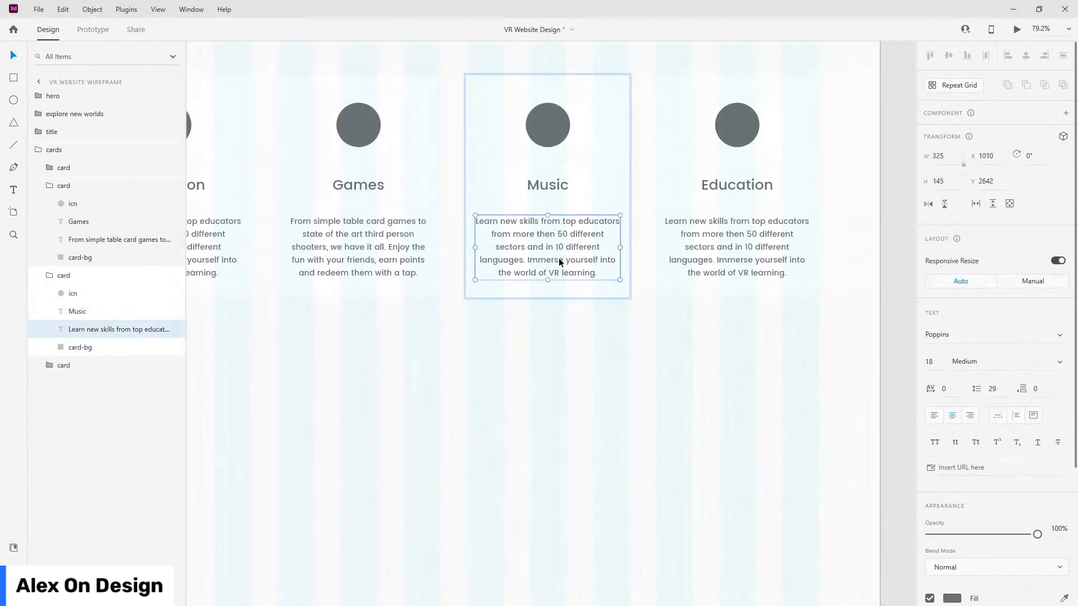
double_click(558, 258)
key(BackSpace)
text(Play your favorite music with overlay graphics or even videos. Feel like you were at your favorite video shoot and dance around with your favorite artists.)
Step: Change the fourth card's heading to Meta
double_click(736, 184)
text(Meta)
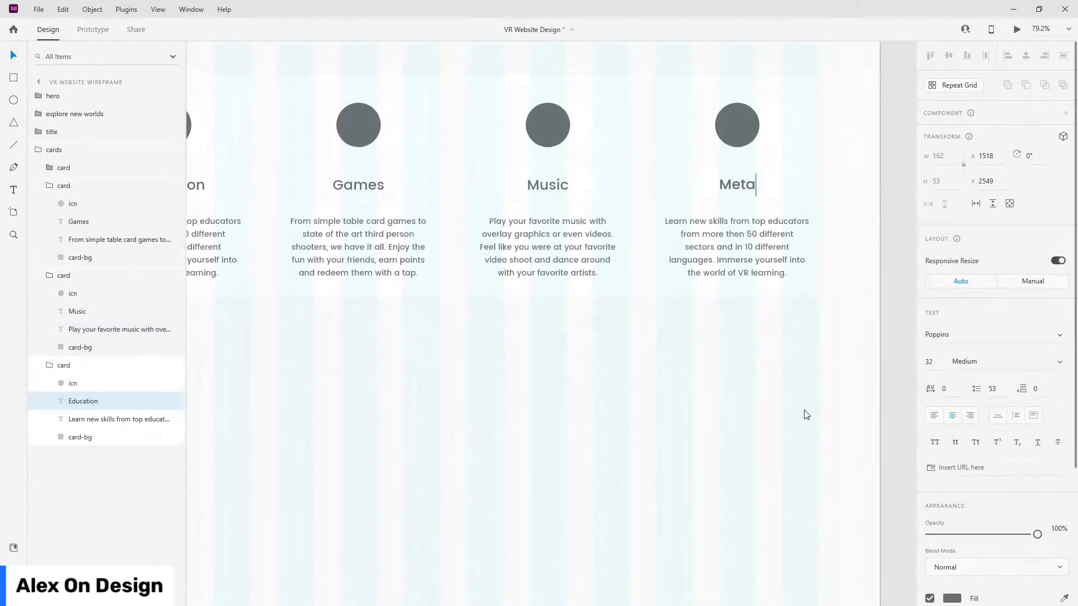
key(Escape)
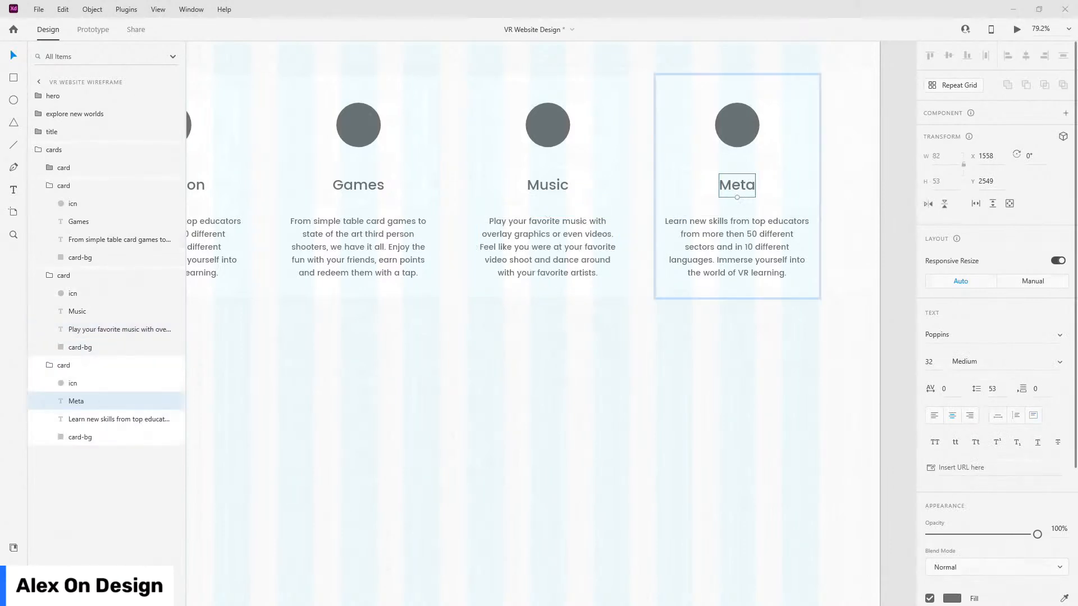
Step: Replace the Meta card's description with copy beginning "Connect with friends, join live events, movie watch alongs or just chat over a cup of coffee."
click(730, 240)
double_click(730, 241)
text(Connect with friends, join live events, movie watch alongs or just chat over a cup of coffee. People who are thousands of miles away feel like they are next to you.)
key(Escape)
Step: Collapse the expanded Meta, Music and Games card groups and their parent cards group in the layer list
click(49, 365)
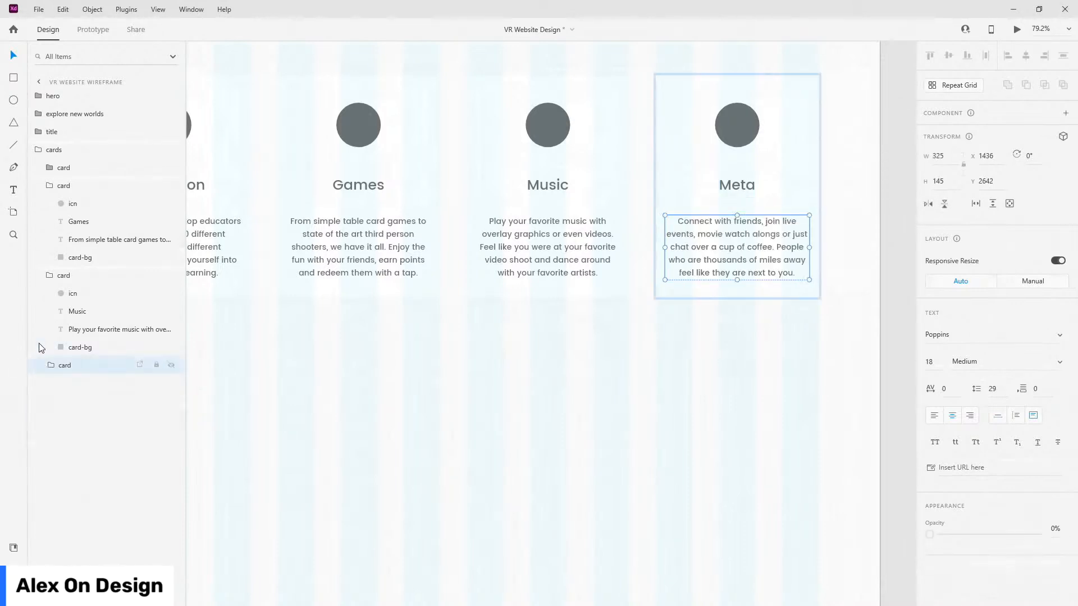
click(49, 275)
click(49, 185)
click(38, 150)
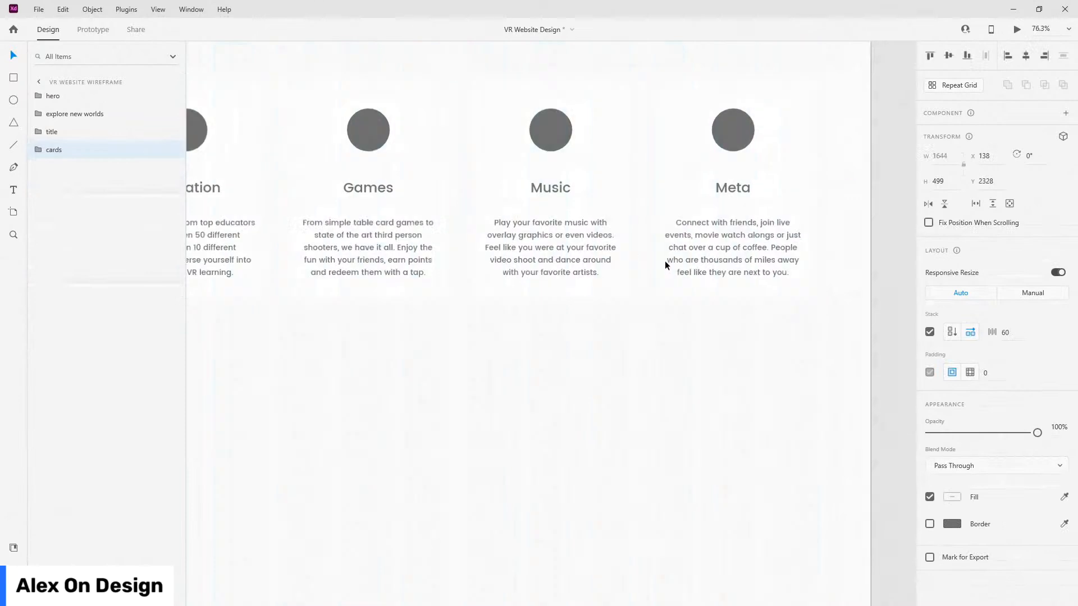
Step: Expand the cards group and rename the Education card's group to card-education
scroll(668, 264, down, 3)
scroll(450, 171, up, 3)
click(31, 149)
double_click(65, 167)
key(Right)
text(-)
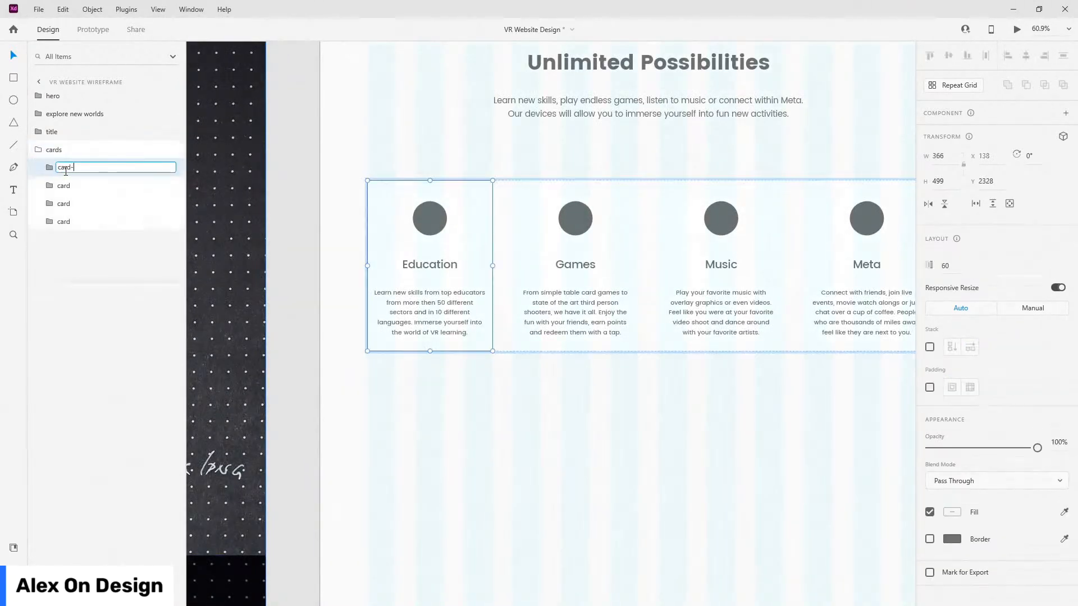
text(education)
key(Return)
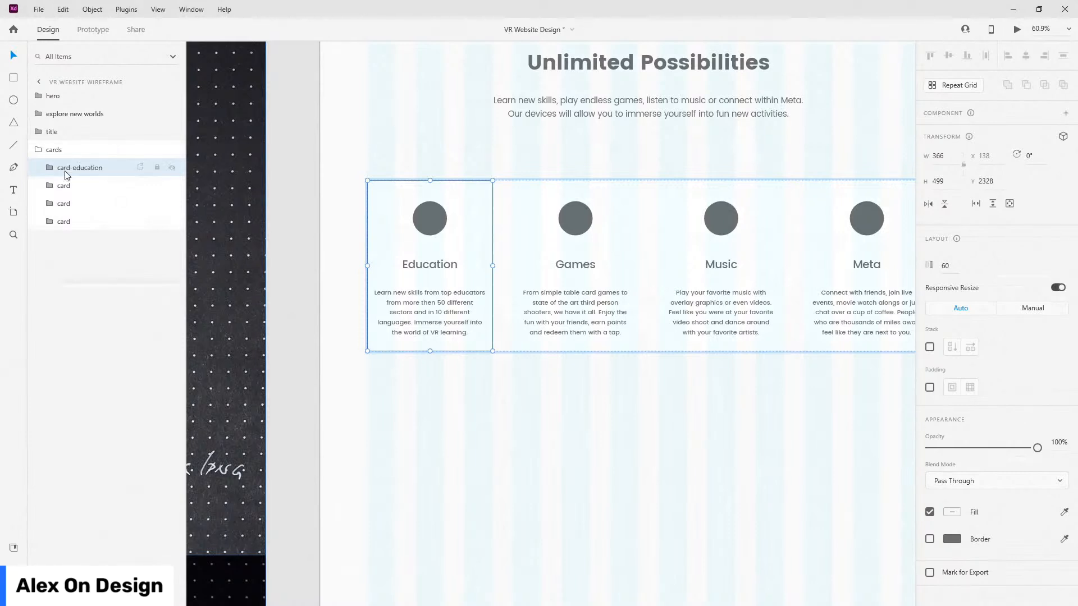
Step: Rename the Games card's group to card-games
double_click(64, 185)
key(Right)
text(-)
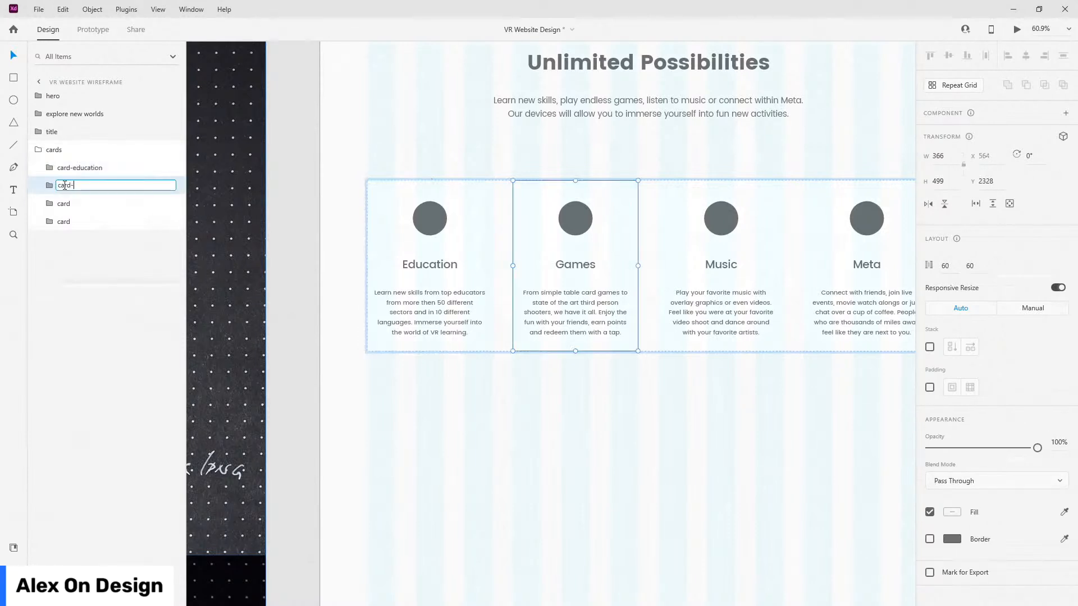
text(games)
key(Return)
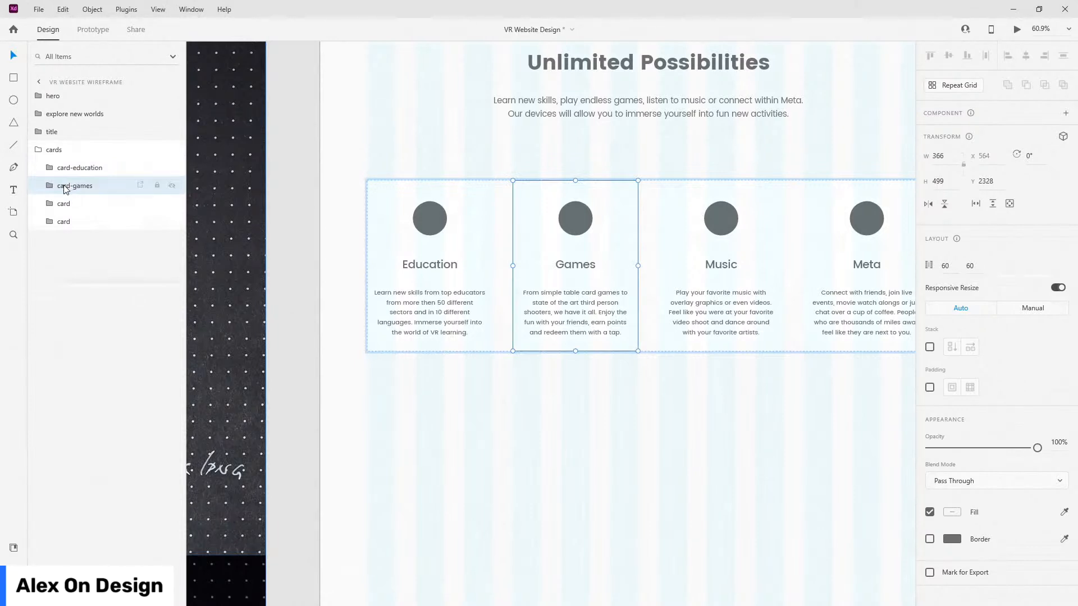
Step: Rename the Music card's group to card-music
click(65, 207)
double_click(65, 205)
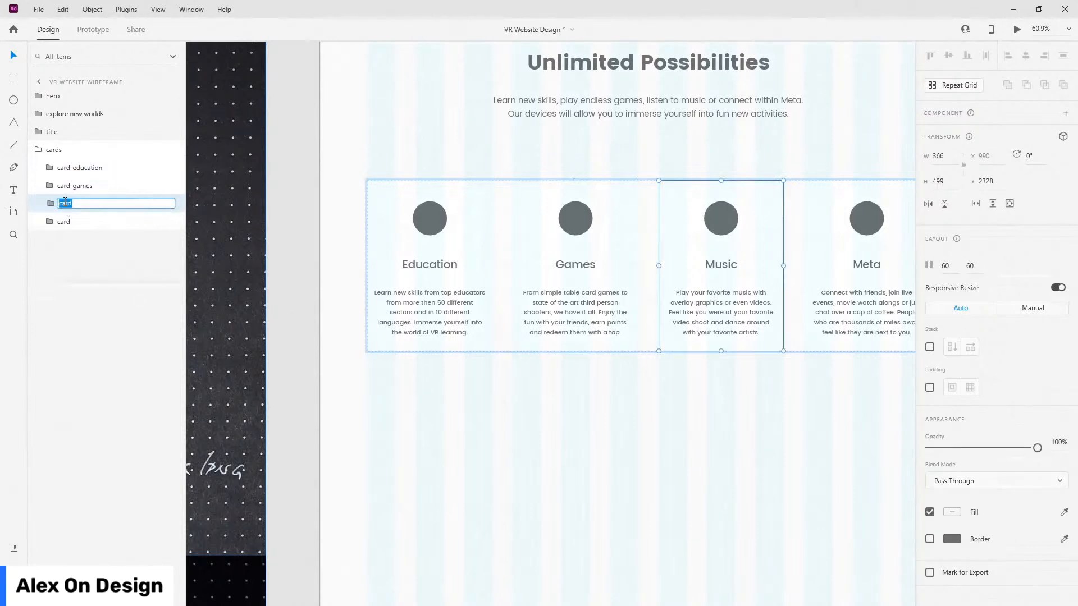
key(Right)
text(-music)
key(Return)
Step: Rename the Meta card's group to card-meat and collapse the cards group
double_click(63, 221)
key(Right)
text(-meat)
key(Return)
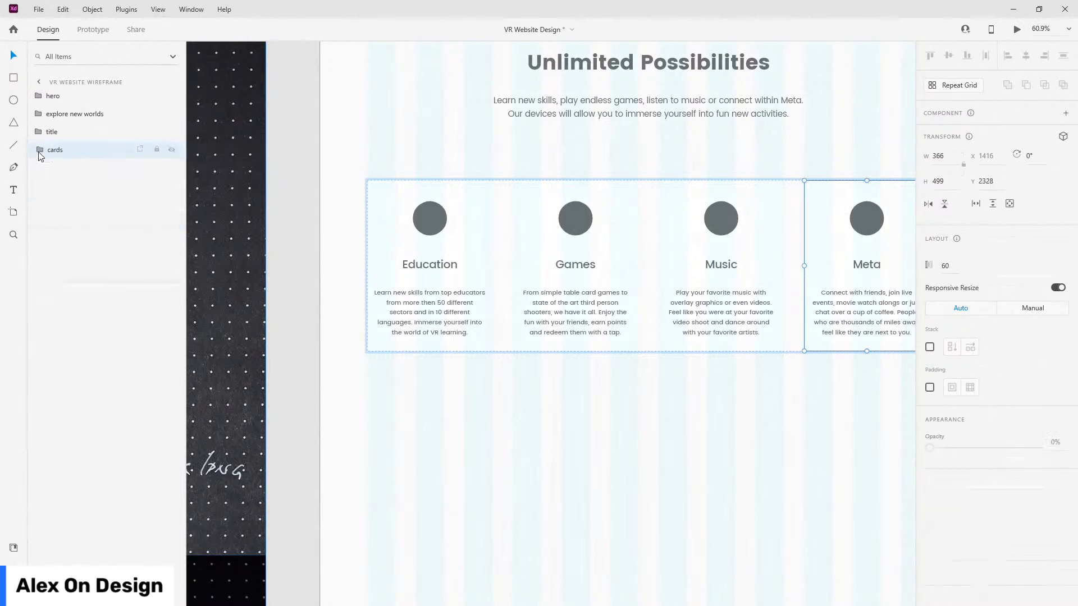
click(40, 153)
Step: Raise the cards group to Y 2255 so it sits 100 px below the Unlimited Possibilities intro text
scroll(507, 267, down, 5)
scroll(511, 284, up, 4)
drag(511, 284, 511, 271)
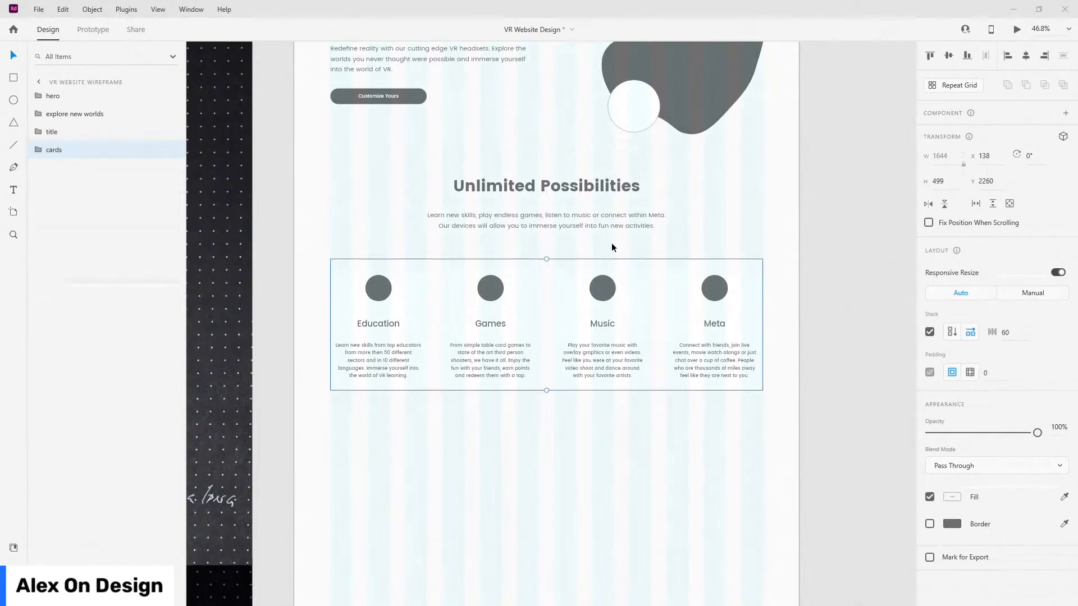
drag(607, 268, 608, 265)
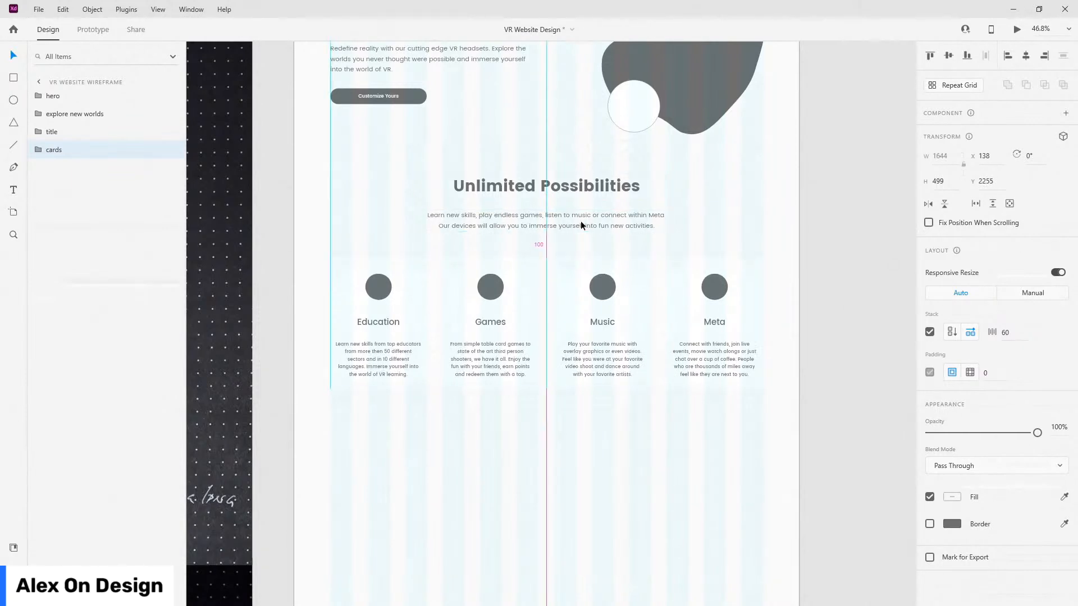
Step: Group the title and cards groups together and name the new group unlimited possibilities
shift+click(77, 135)
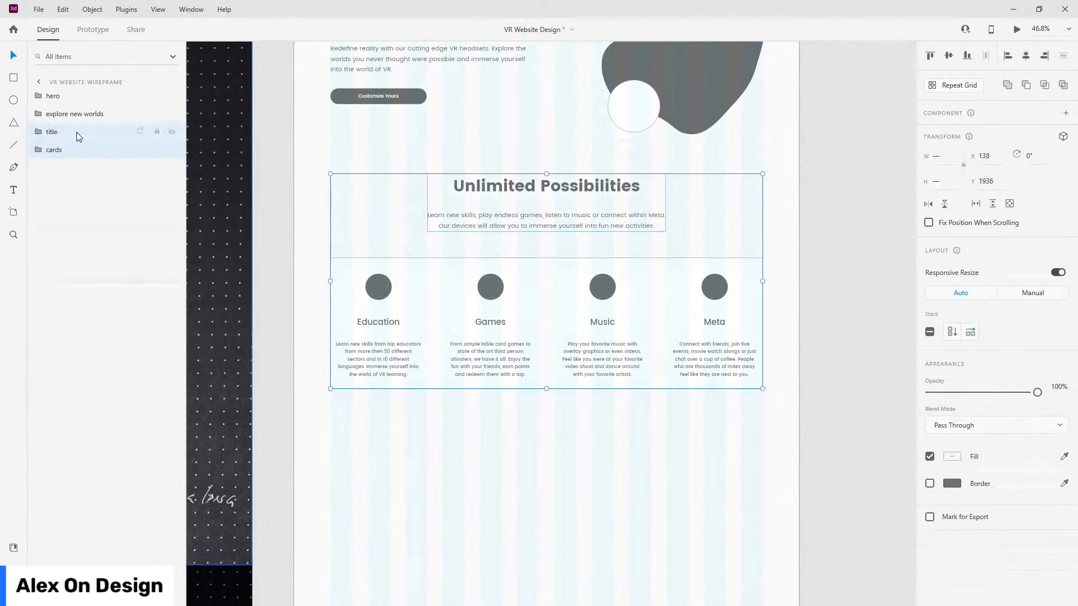
key(ctrl+g)
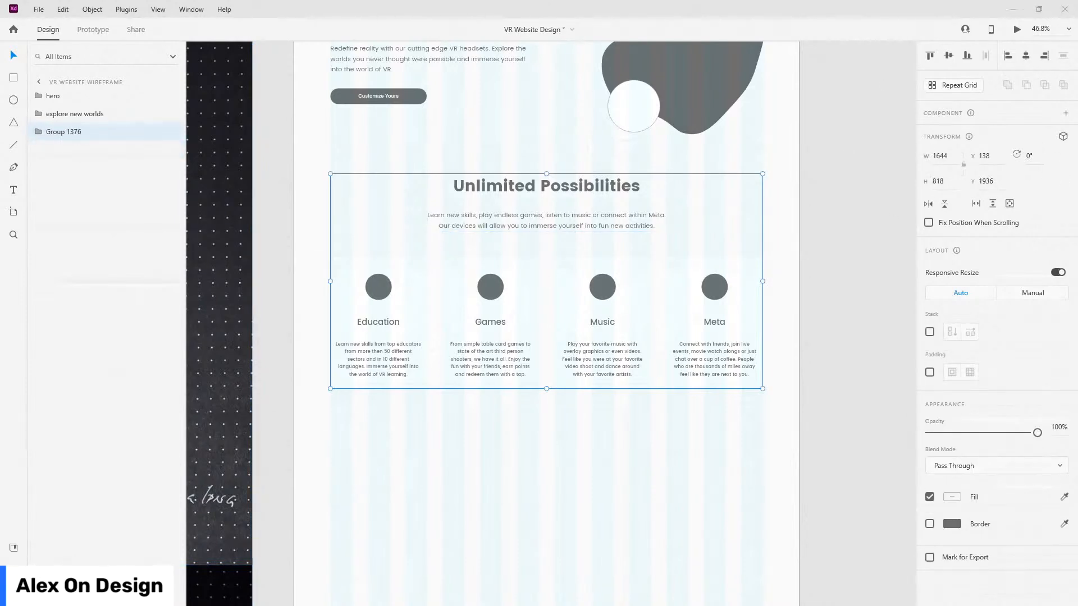
double_click(49, 131)
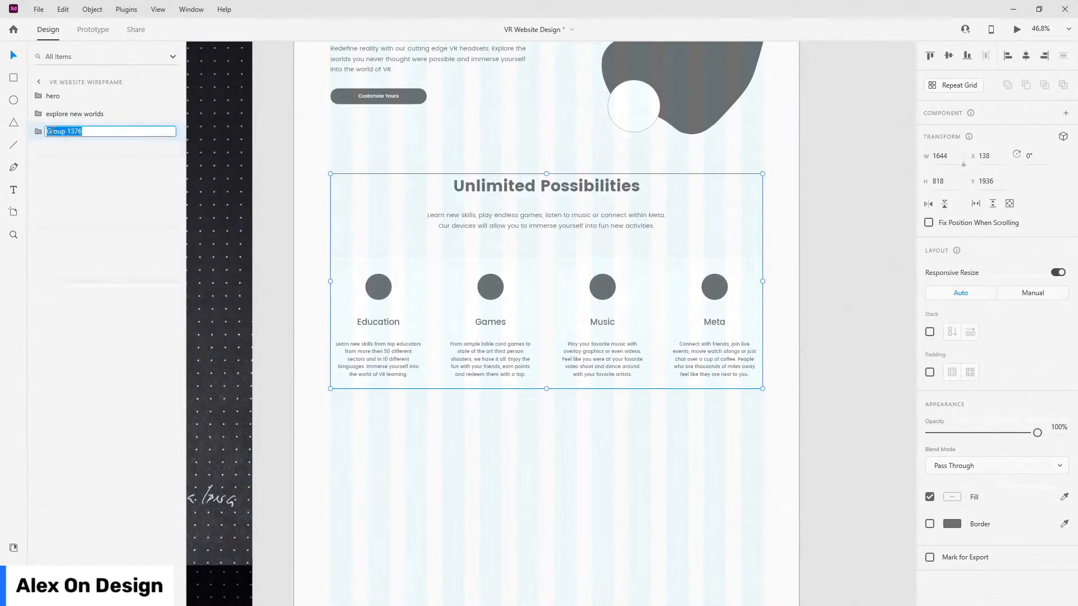
text(unlimited possibilities)
key(Return)
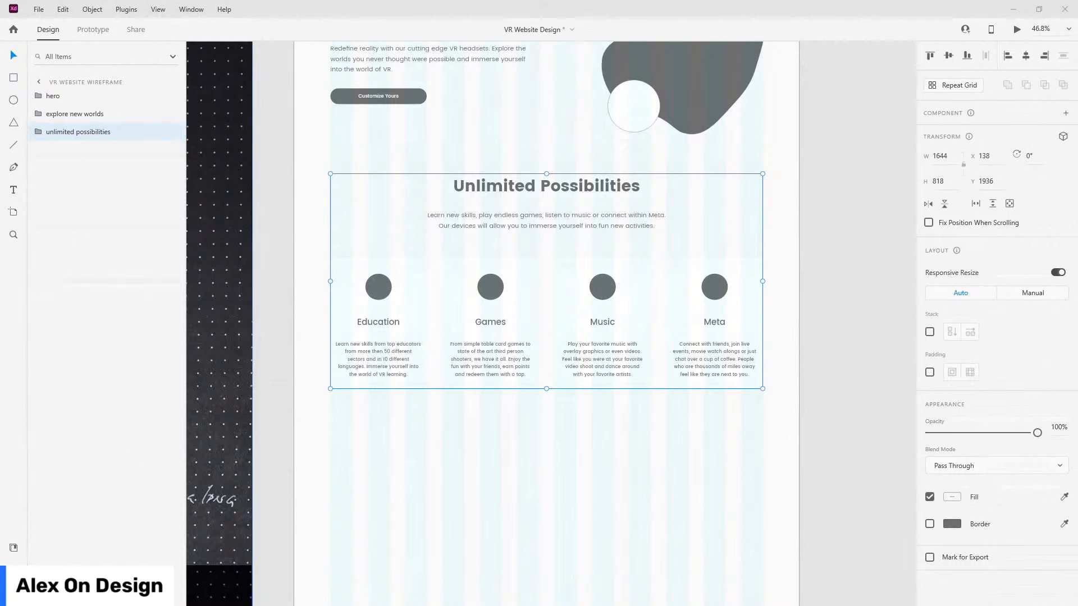
click(14, 593)
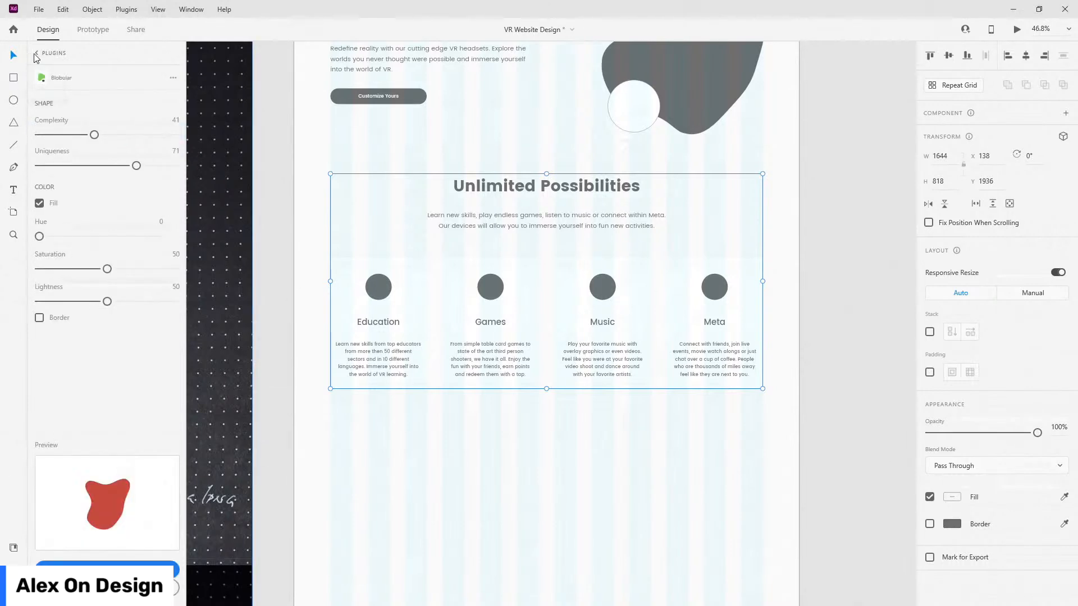
click(36, 55)
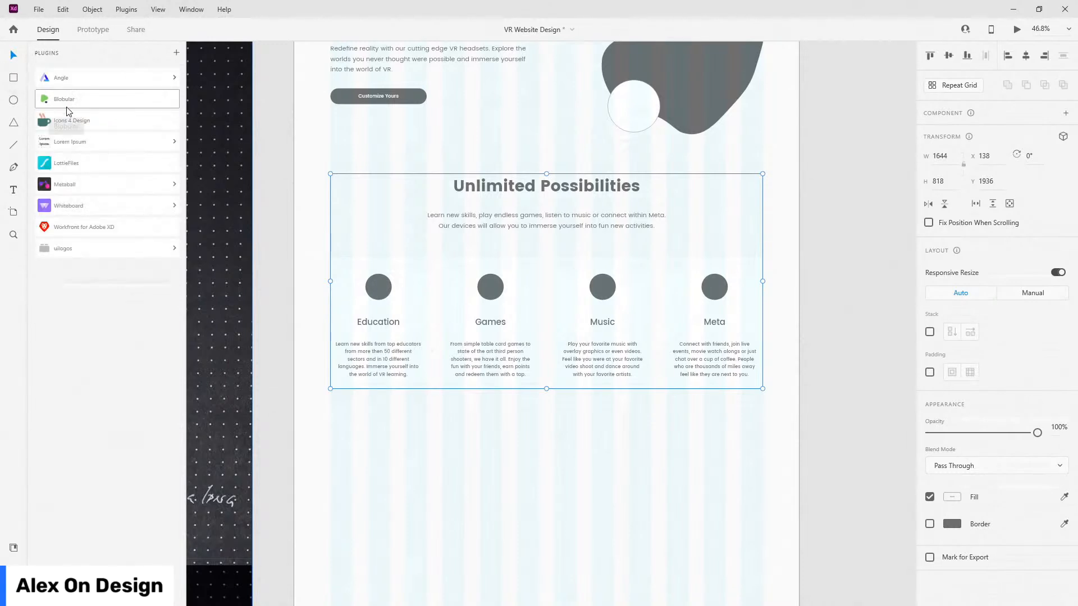
click(14, 547)
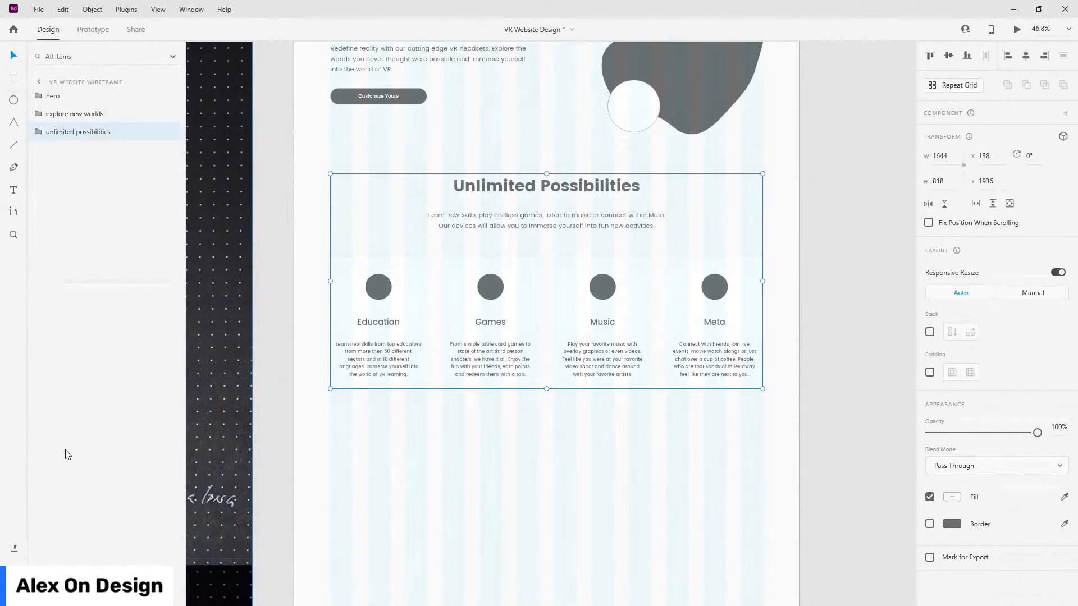
Step: Duplicate the explore new worlds group, place the copy below the feature cards at Y 2791.11, and order its layer after unlimited possibilities
scroll(736, 333, down, 2)
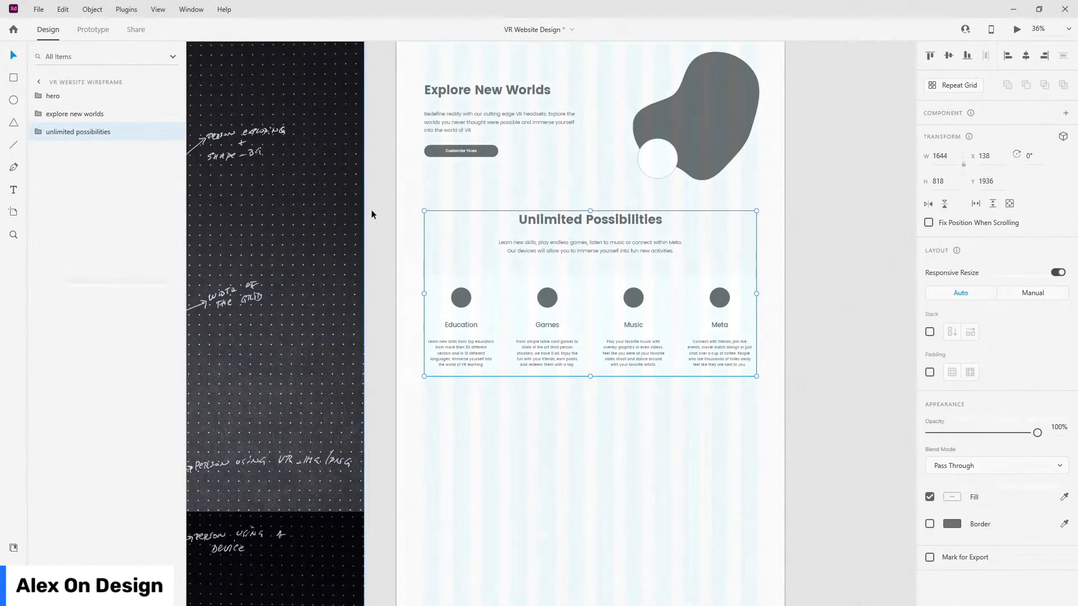
click(442, 156)
key(ctrl+d)
drag(482, 149, 462, 498)
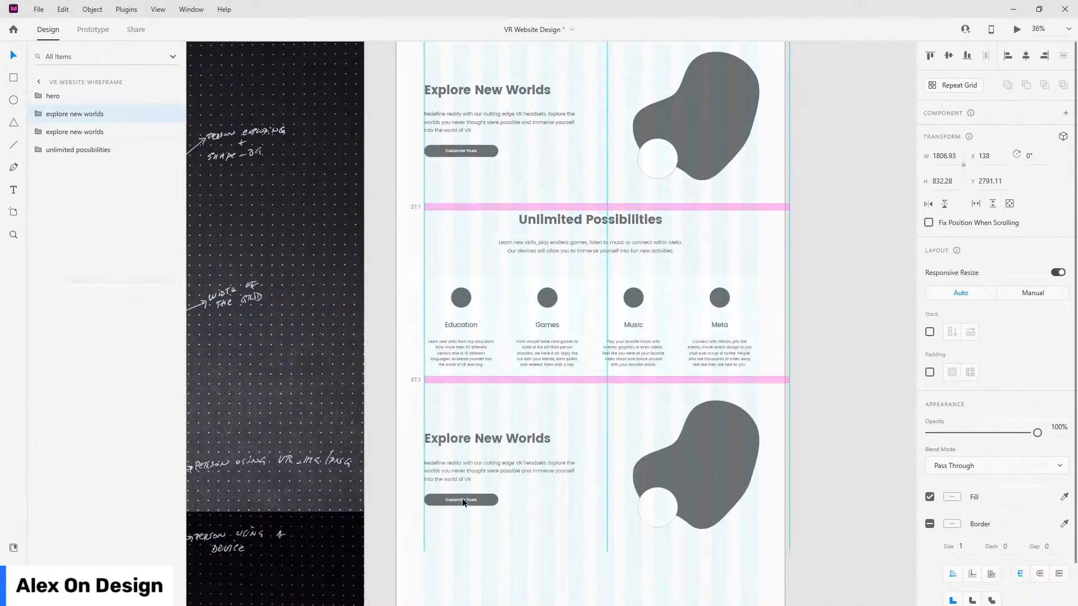
drag(63, 115, 69, 164)
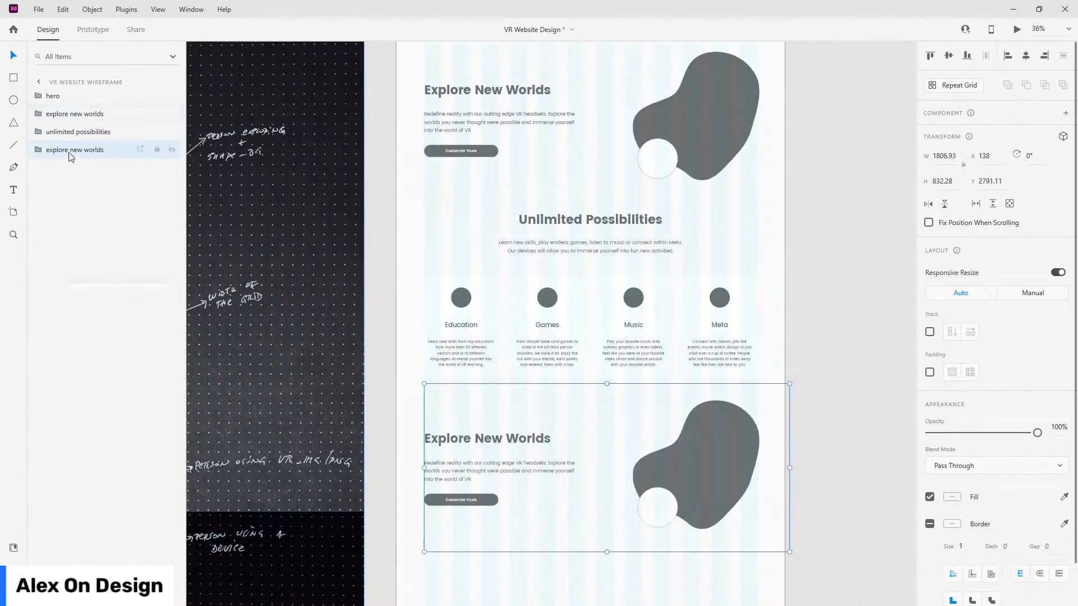
Step: Rename the duplicated explore new worlds group to redefine gaming
double_click(75, 150)
key(Return)
double_click(79, 147)
text(red)
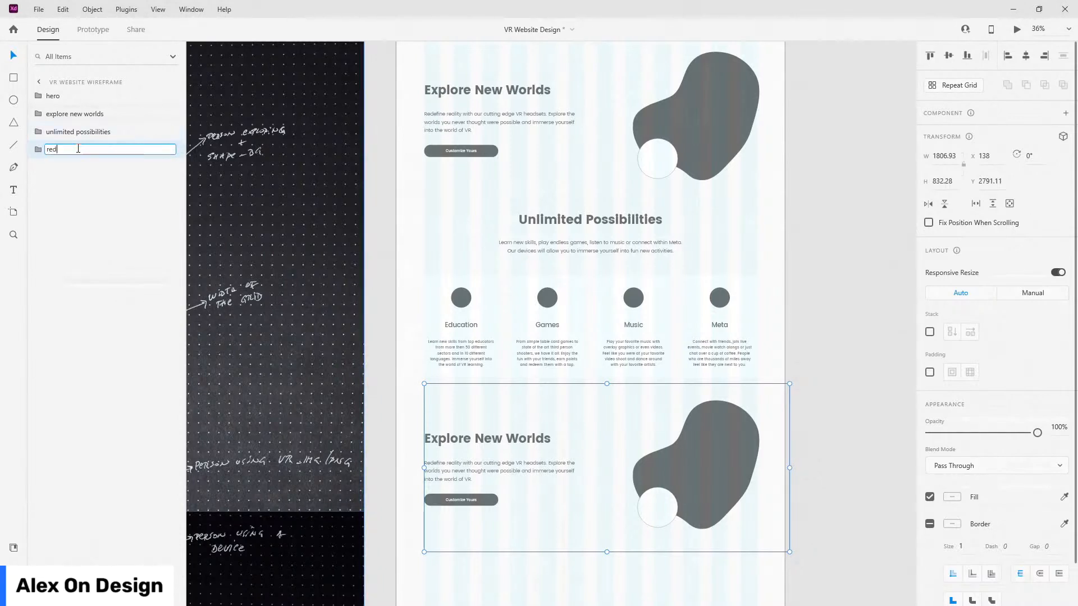
key(BackSpace)
key(BackSpace)
key(BackSpace)
key(BackSpace)
text(define gaming)
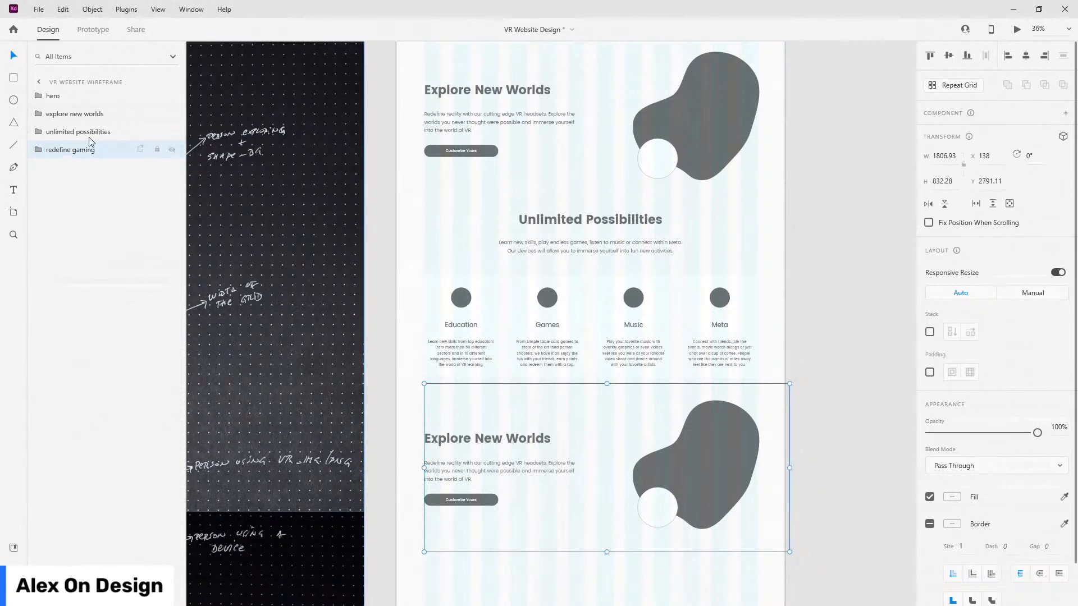
Step: Change the duplicated section's heading to "Redefine Gaming"
double_click(504, 443)
double_click(505, 447)
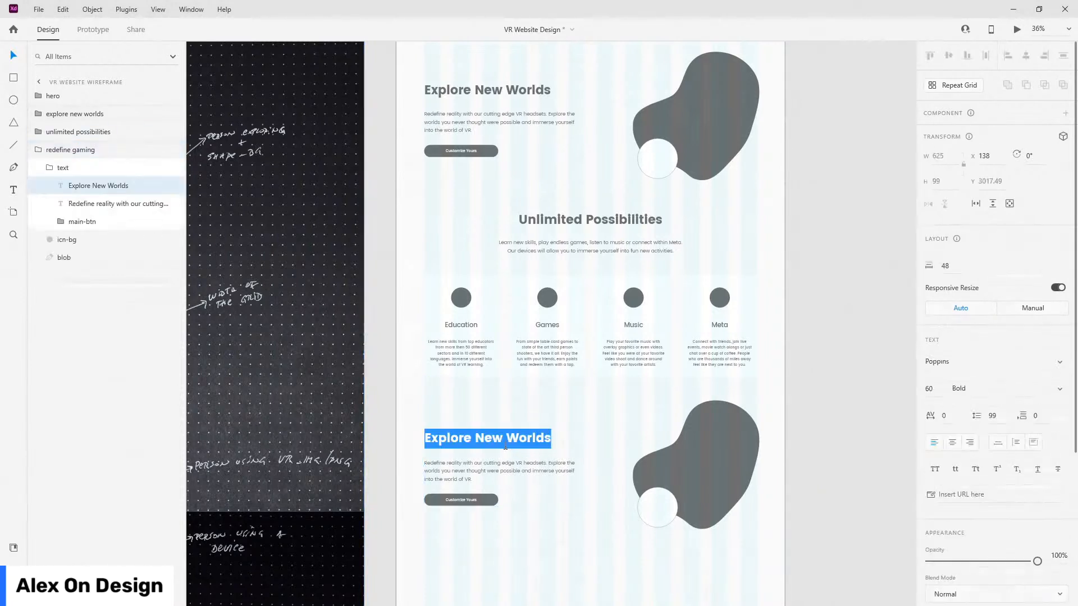
text(Red)
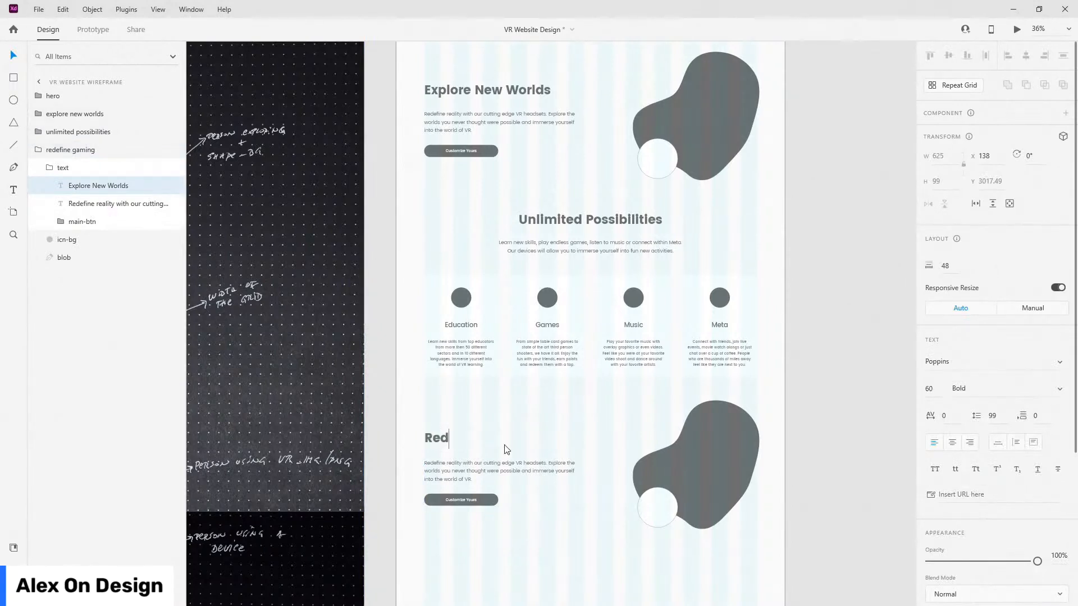
text(efine Game)
text(ng)
key(Escape)
scroll(609, 414, down, 2)
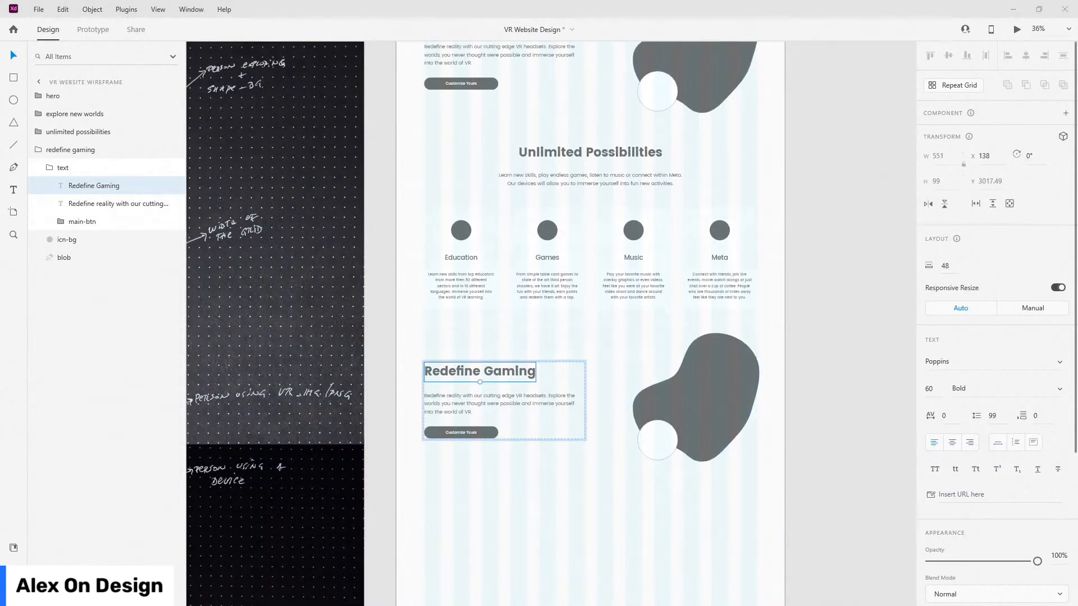
Step: Replace the Redefine Gaming paragraph with copy beginning "Forget about dropped frames or lost mission. With our devices gaming becomes part of your daily routine."
double_click(472, 405)
key(ctrl+a)
text(Forget about dropped frames or lost mission. With our devices gaming becomes part of your daily routine. Connect with friends, earn points and redeem them for new games or achievements.)
key(Escape)
scroll(507, 437, up, 3)
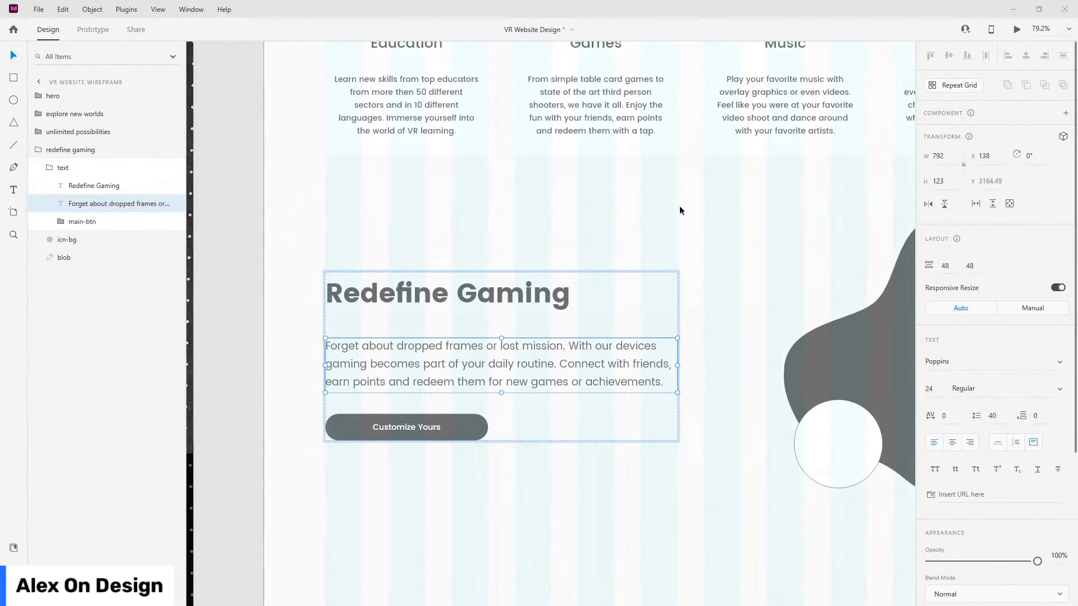
Step: Change the Explore New Worlds button label to "Get Yours", copy that label text, and collapse the section's layer groups
scroll(644, 217, down, 3)
scroll(645, 217, up, 4)
scroll(556, 140, up, 5)
double_click(502, 175)
double_click(502, 174)
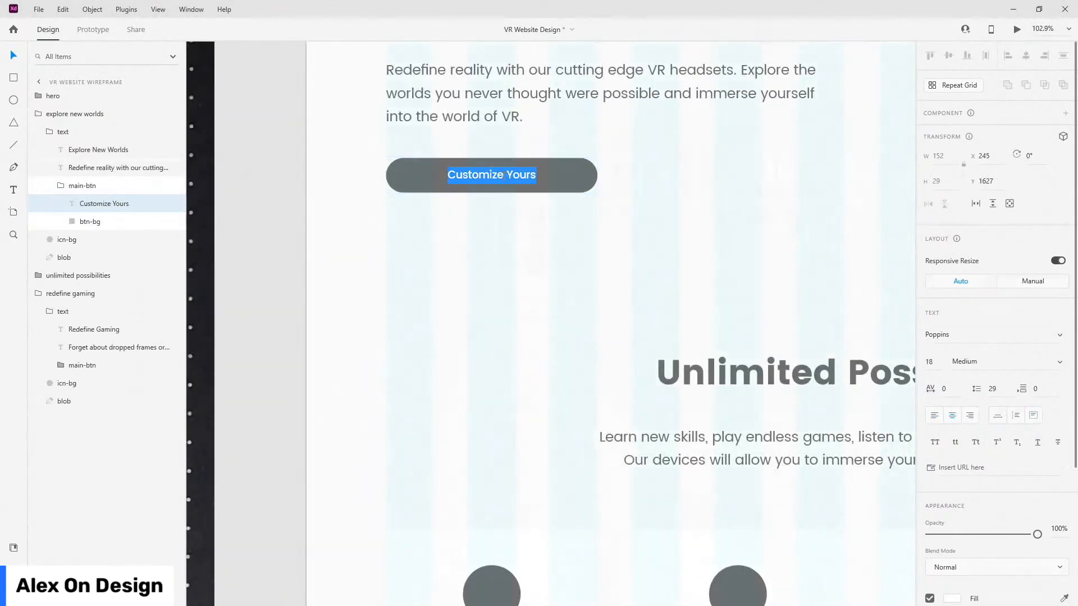
text(Get Youor)
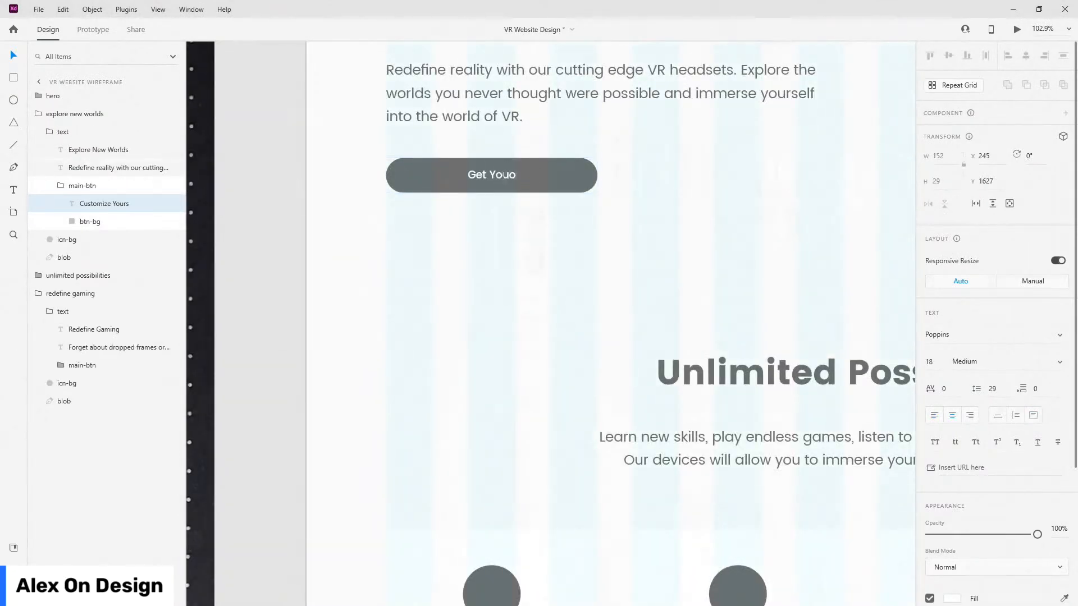
key(BackSpace)
key(BackSpace)
text(rs)
key(ctrl+a)
key(ctrl+c)
key(BackSpace)
key(Escape)
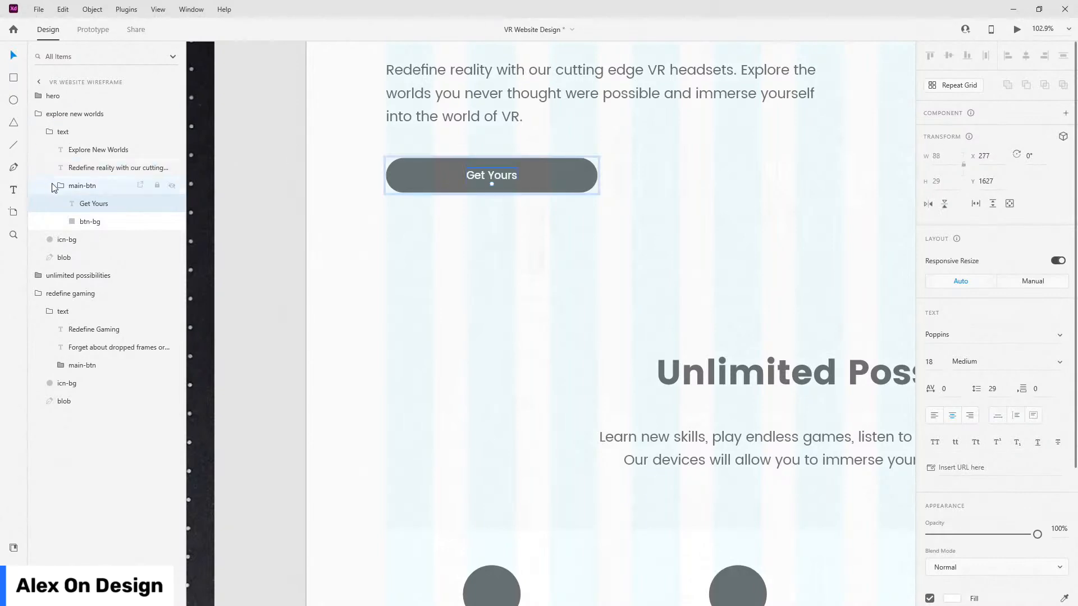
click(59, 186)
click(50, 133)
click(40, 115)
Step: Paste "Get Yours" over the Redefine Gaming button label and collapse that section's layer groups
scroll(579, 272, down, 4)
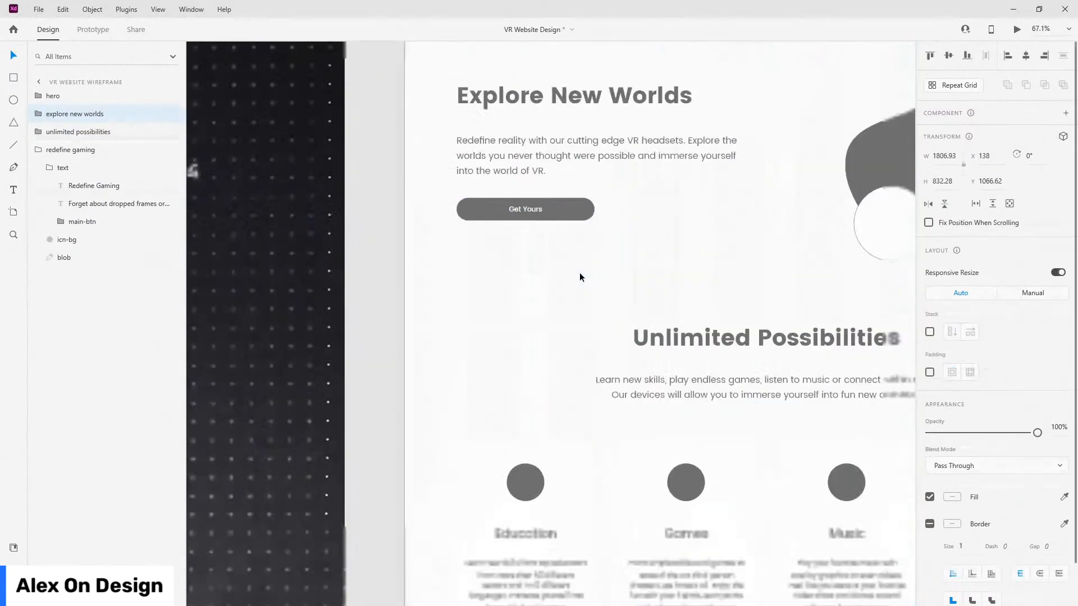
scroll(536, 352, down, 4)
scroll(572, 371, up, 3)
ctrl+click(544, 305)
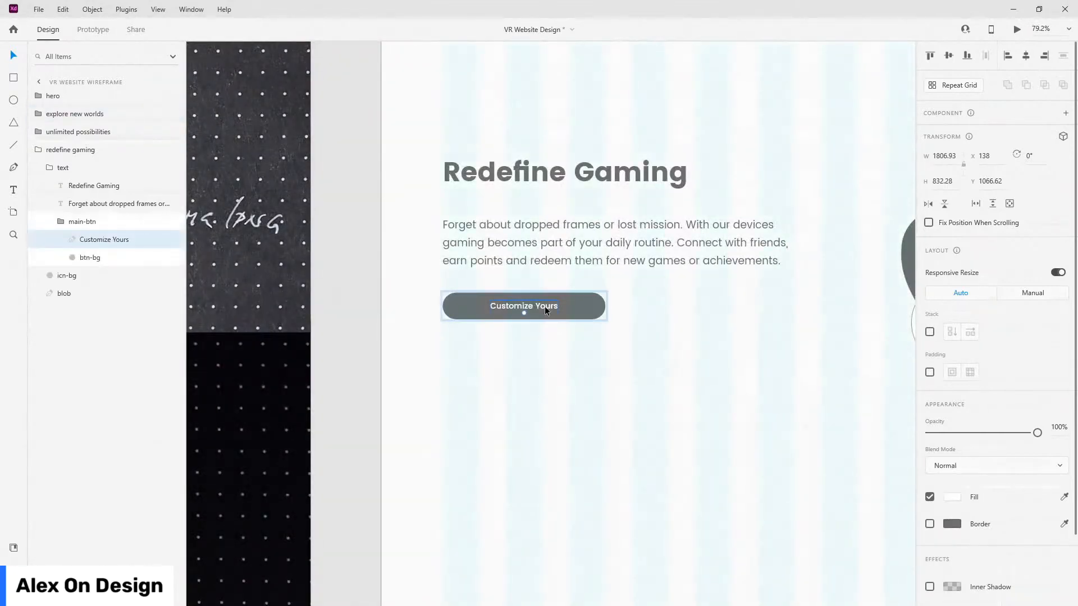
double_click(545, 305)
key(ctrl+a)
key(ctrl+v)
key(Escape)
click(56, 220)
click(50, 167)
click(39, 149)
scroll(277, 232, down, 3)
scroll(330, 261, down, 2)
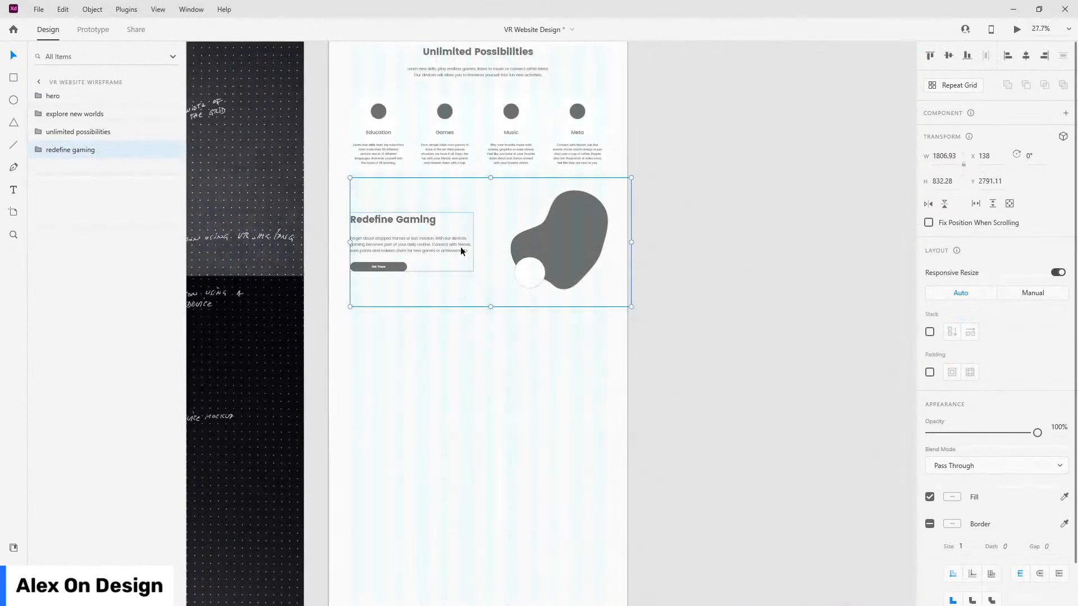
Step: Stack the redefine gaming group, move its blob graphics before the text so the two swap sides, and flip the graphics horizontally
scroll(376, 255, up, 2)
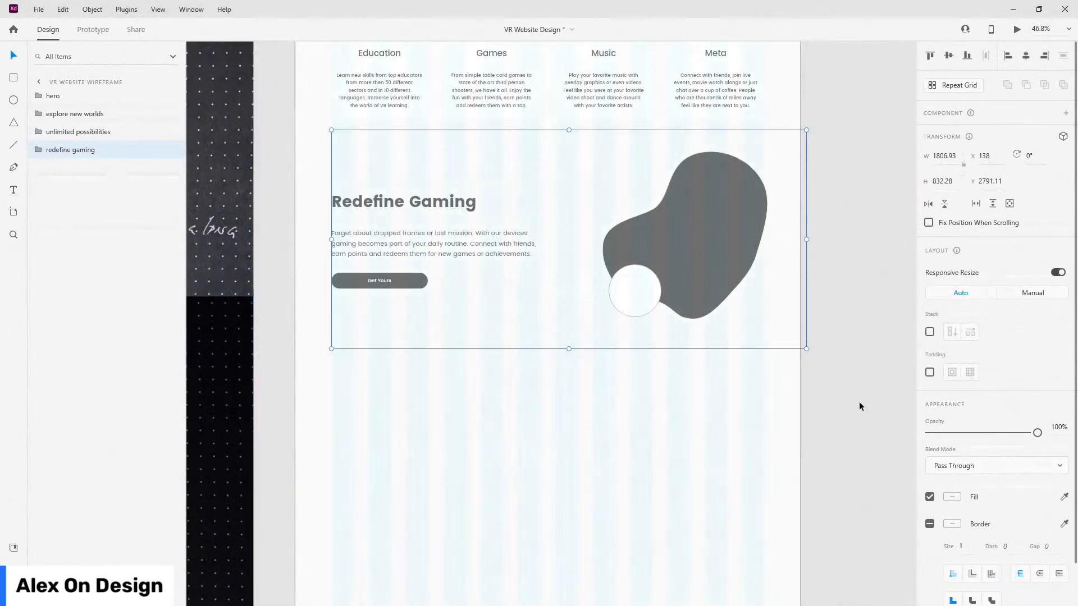
click(930, 332)
click(38, 150)
mouse_move(72, 187)
mouse_down()
mouse_move(75, 160)
mouse_move(77, 173)
mouse_up()
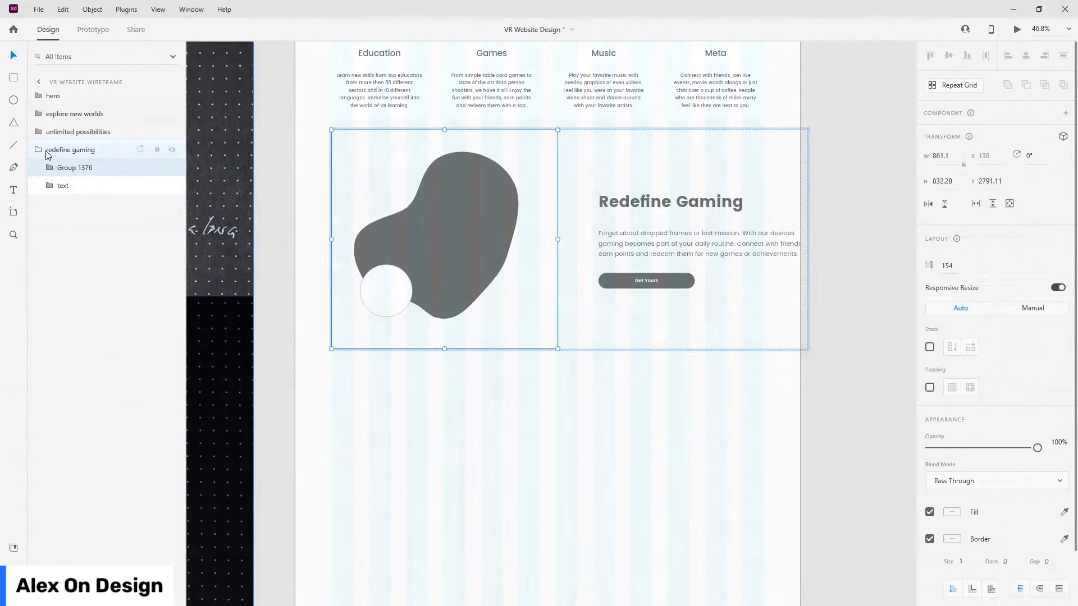
click(928, 205)
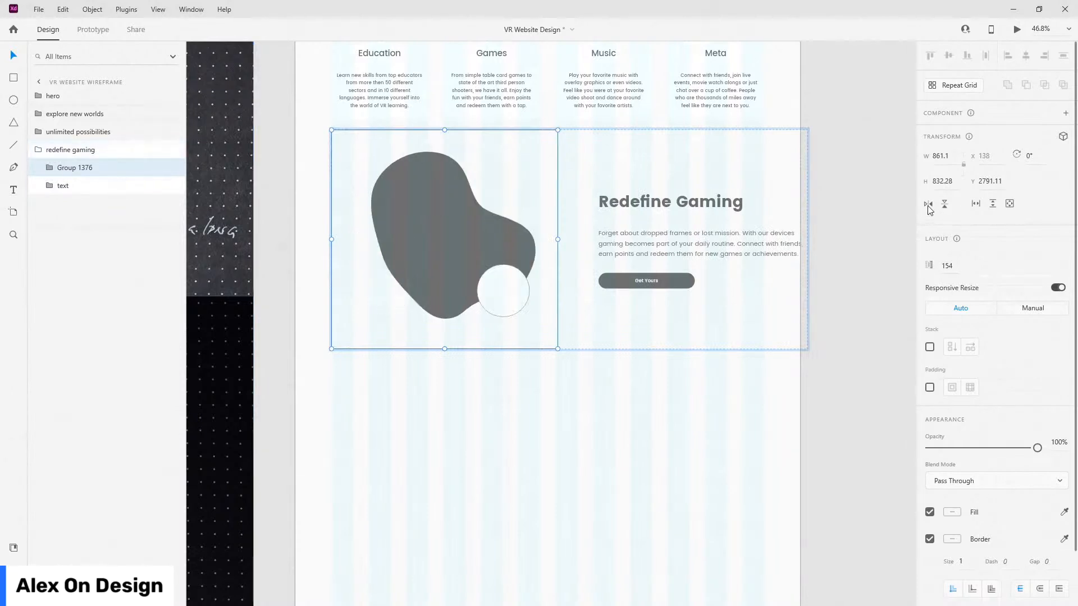
Step: Turn off stack and padding on the redefine gaming group and ungroup its nested blob graphics group
click(72, 149)
click(929, 332)
click(930, 373)
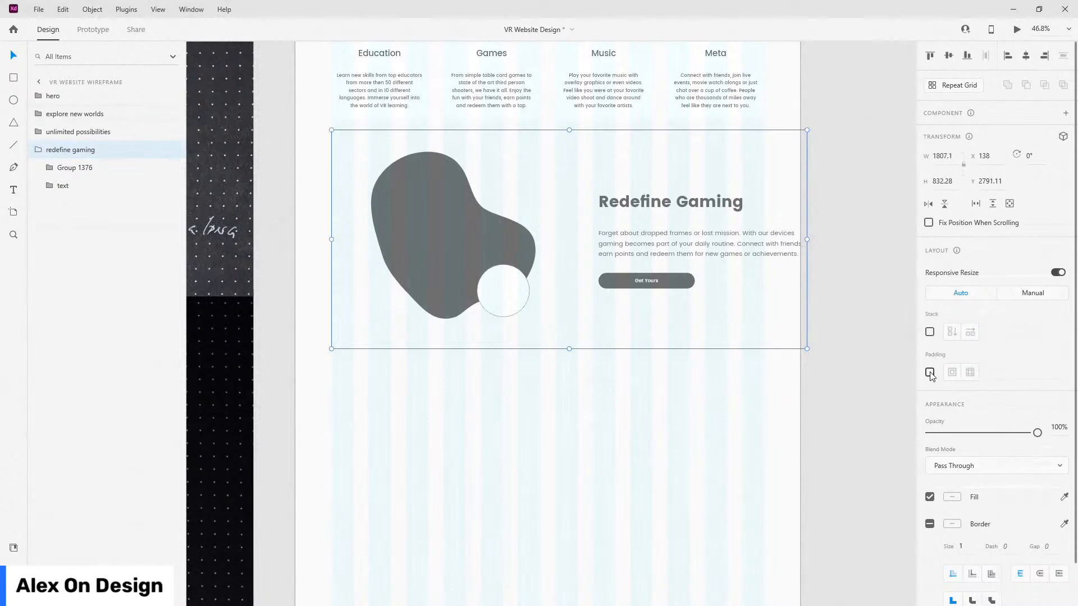
click(75, 168)
right_click(76, 168)
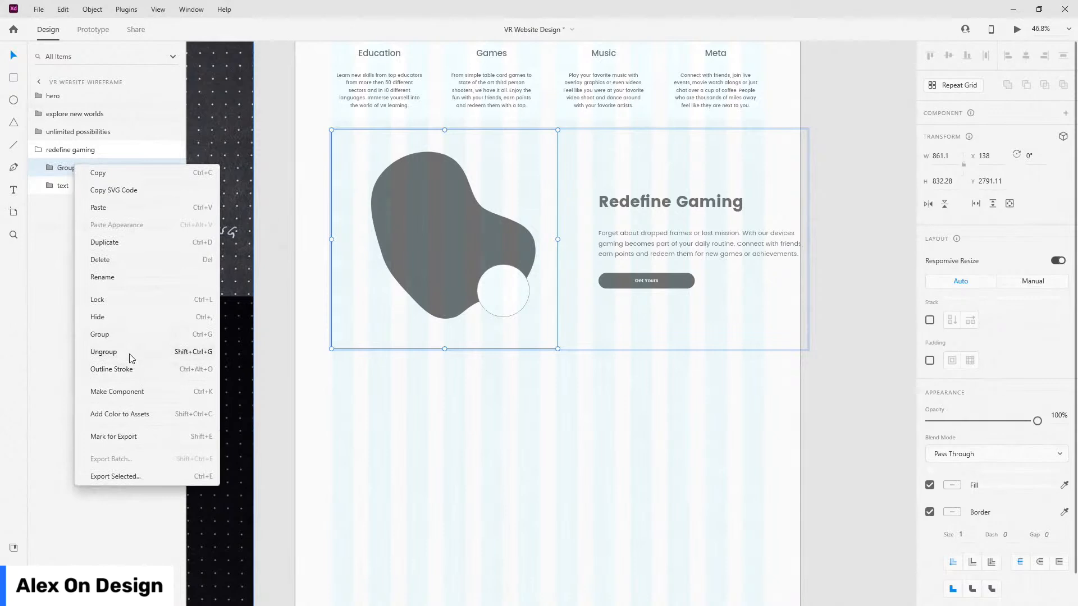
click(131, 358)
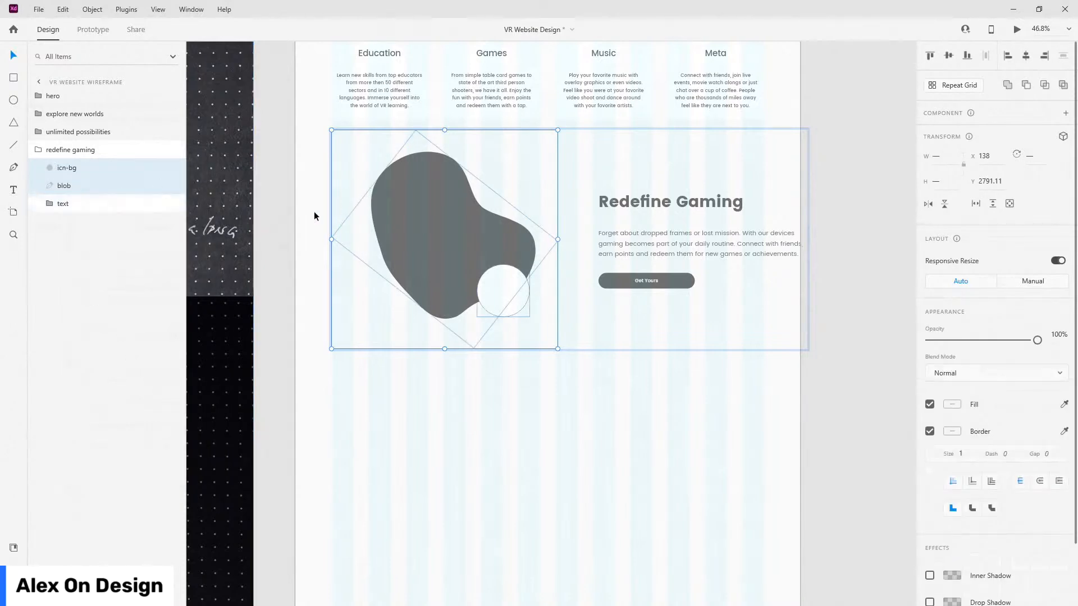
Step: Move the blob and its circle to X -13.1 against the grid's left edge, and the Redefine Gaming text block to X 990
key(ctrl+3)
drag(548, 251, 463, 257)
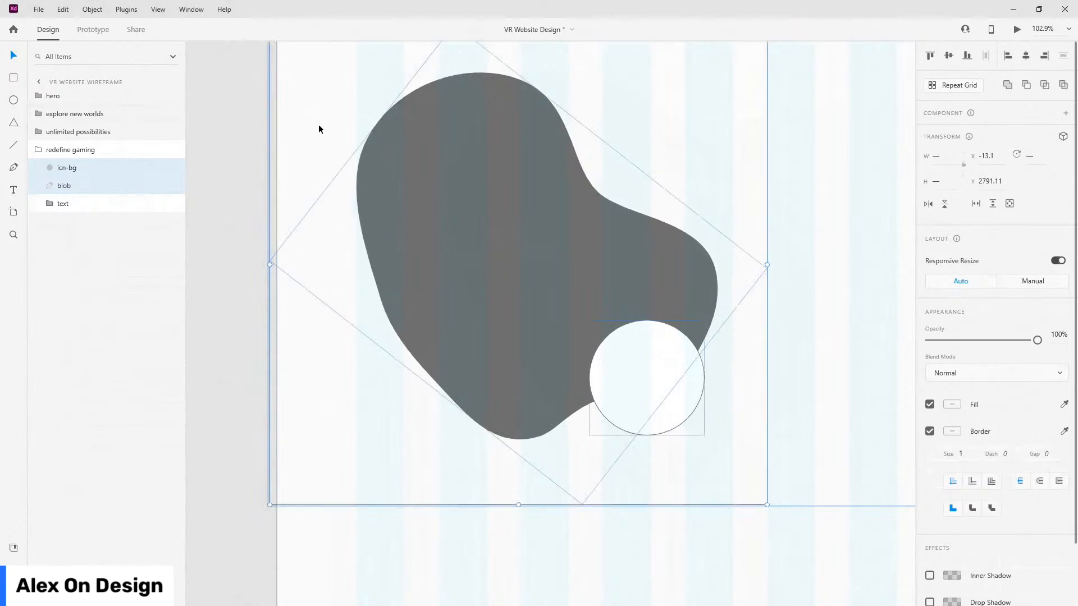
scroll(311, 103, down, 5)
click(615, 242)
key(ctrl+3)
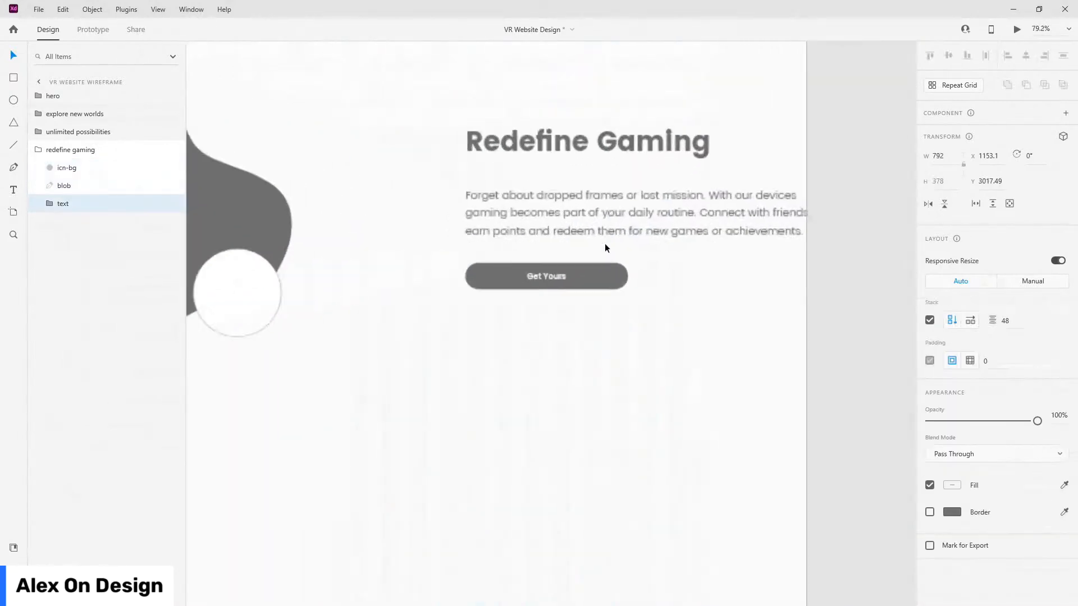
drag(555, 272, 525, 272)
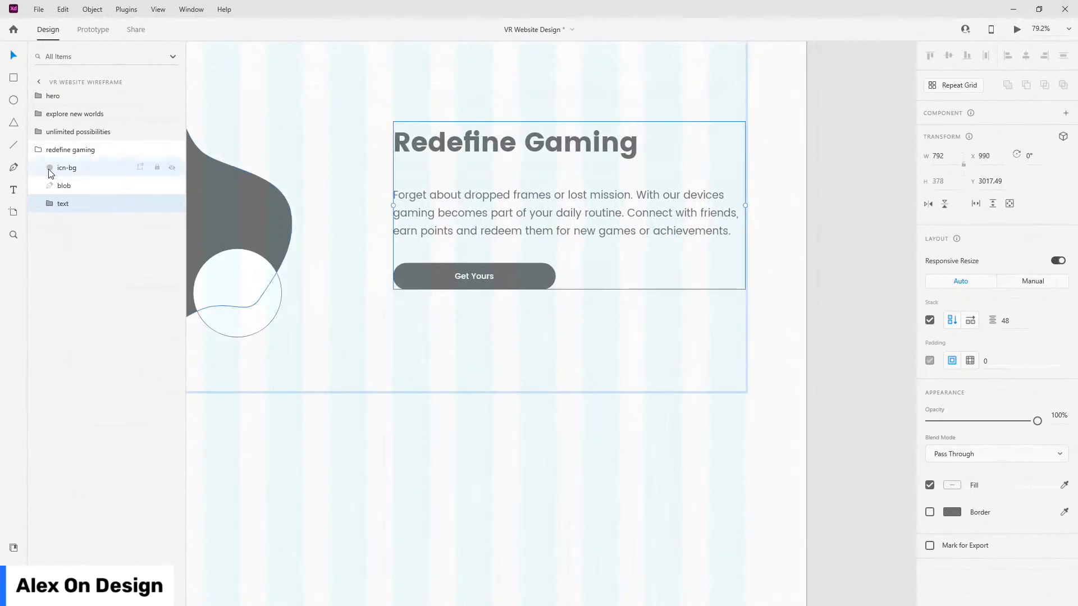
Step: Move the redefine gaming group to Y 2823.11 so its blob sits about 150 px below the feature cards
click(70, 149)
scroll(587, 282, down, 6)
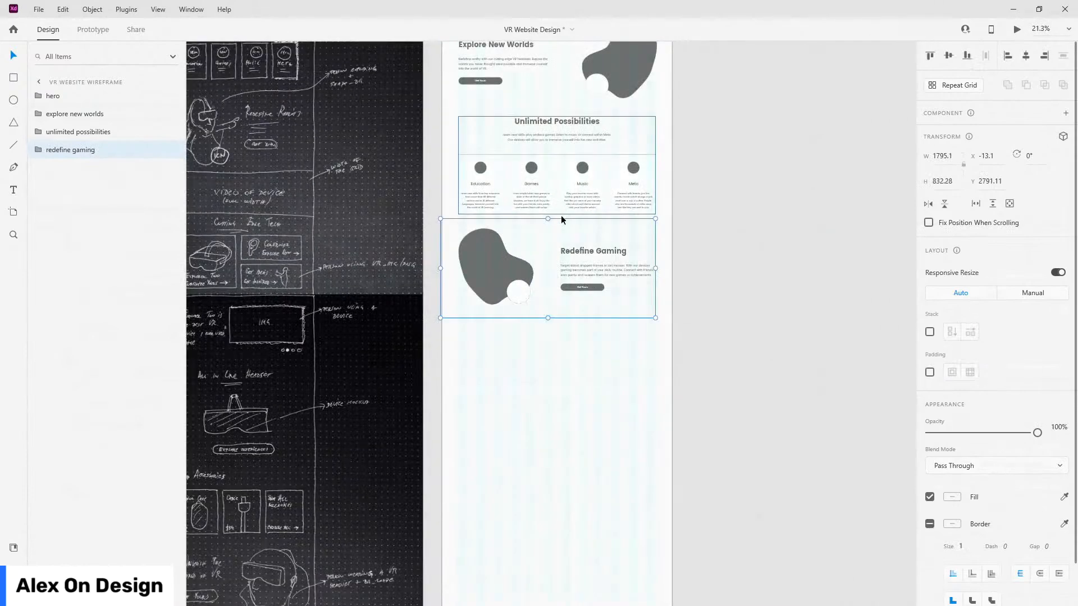
scroll(488, 255, up, 4)
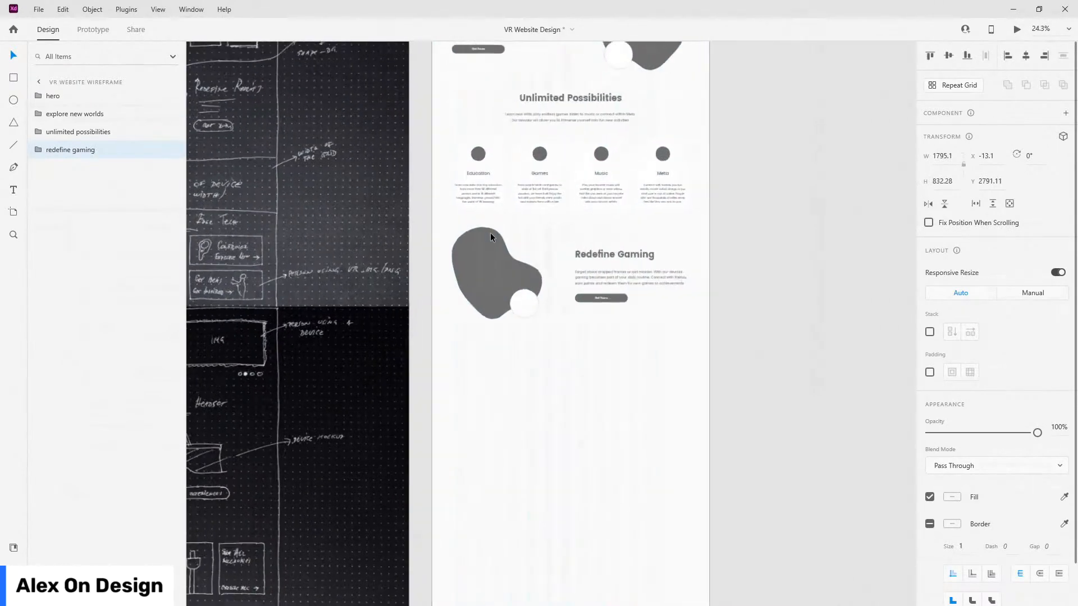
drag(513, 277, 494, 265)
scroll(512, 311, down, 4)
scroll(503, 295, up, 5)
scroll(493, 242, up, 6)
key(shift+Down)
key(shift+Down)
key(shift+Down)
key(shift+Down)
key(shift+Down)
key(shift+Down)
key(shift+Down)
key(shift+Down)
key(shift+Down)
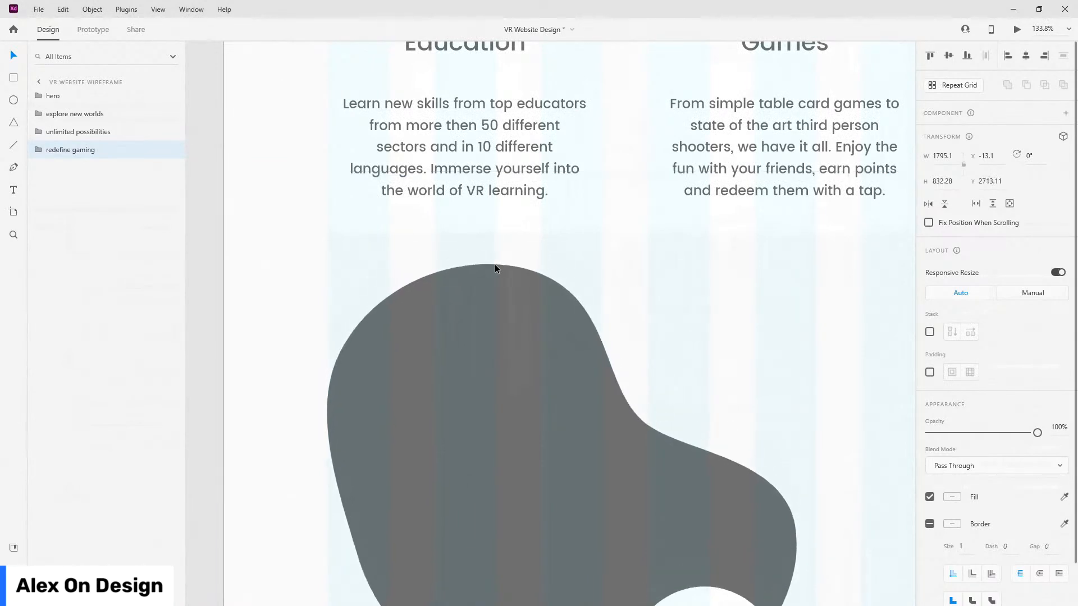
key(shift+Down)
key(shift+Down)
key(shift+Down)
key(shift+Down)
key(shift+Down)
key(shift+Down)
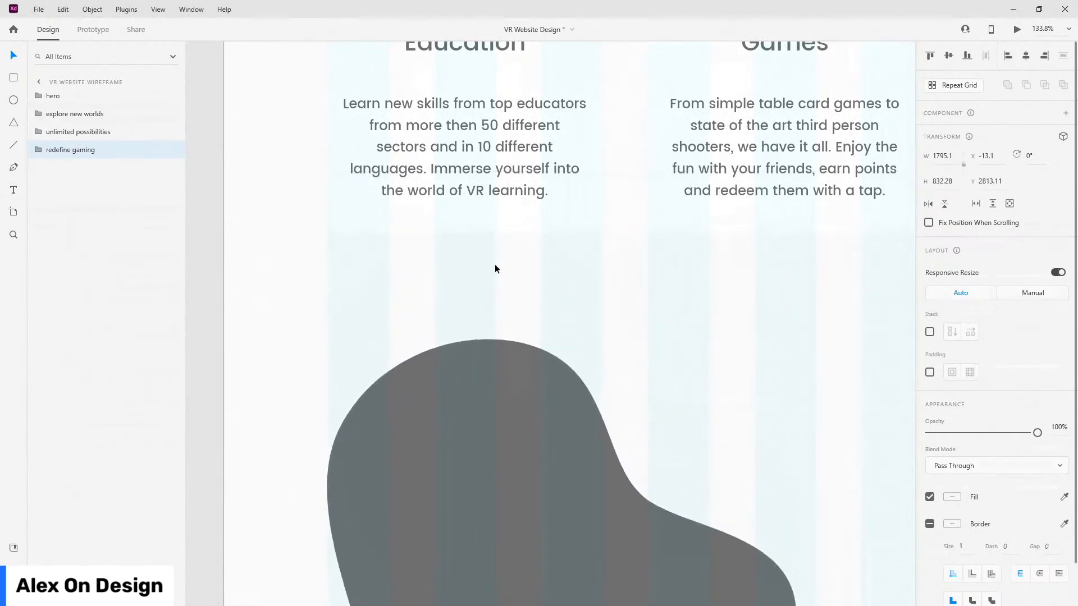
scroll(376, 244, down, 2)
scroll(376, 248, down, 5)
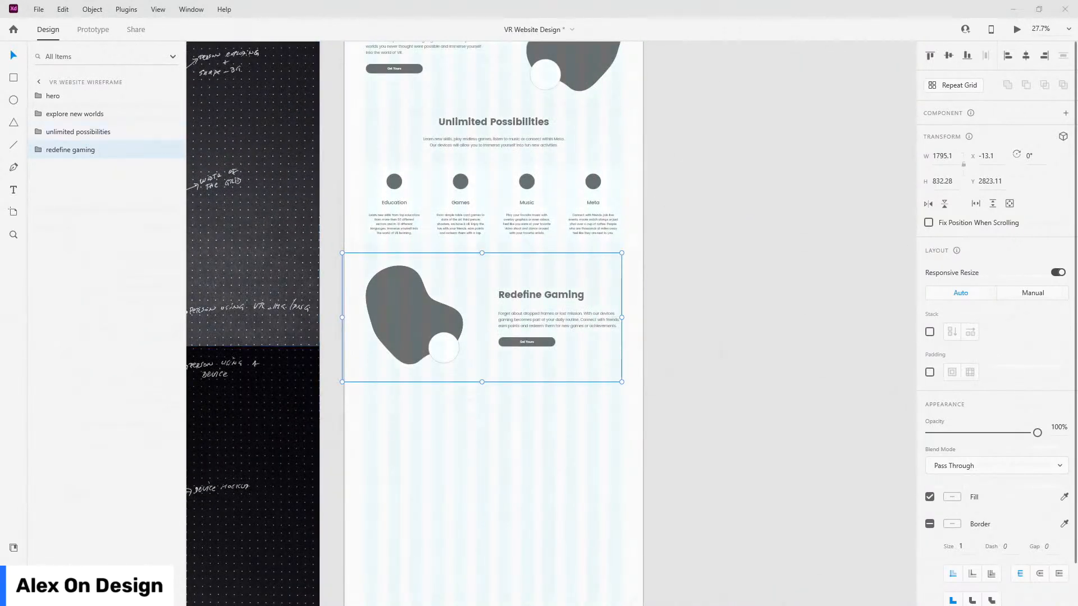
Step: Check the hand-drawn wireframe sketch for the section that follows the one just built
click(325, 218)
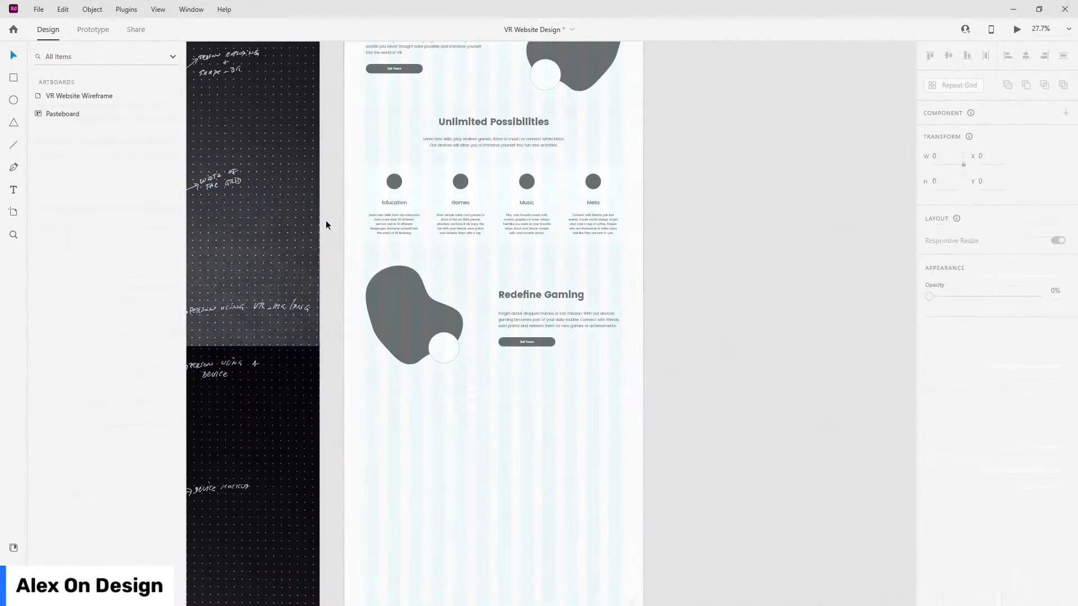
drag(325, 218, 796, 201)
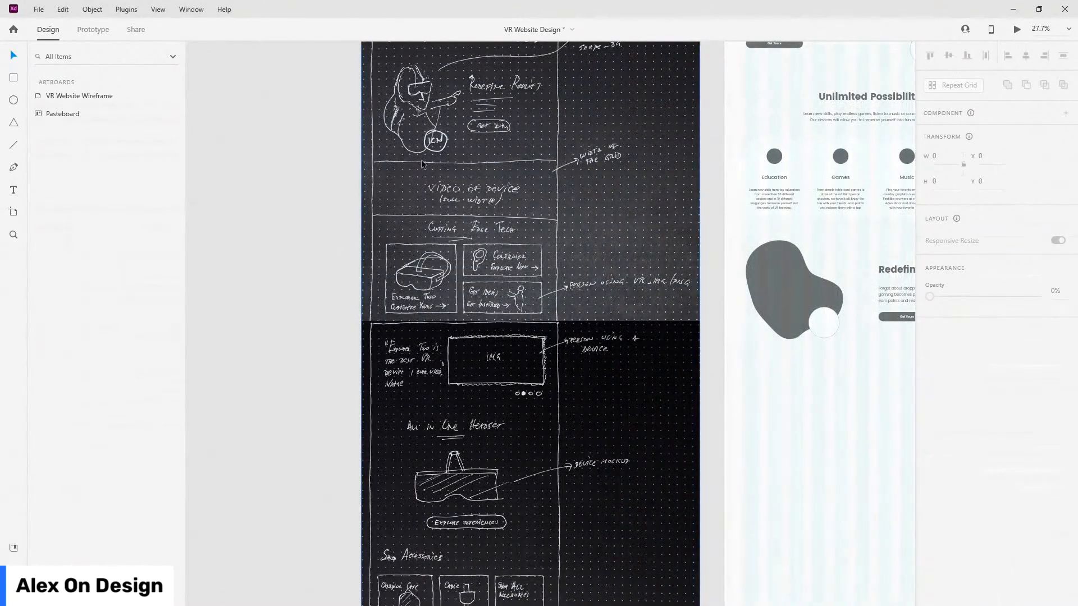
scroll(494, 204, up, 5)
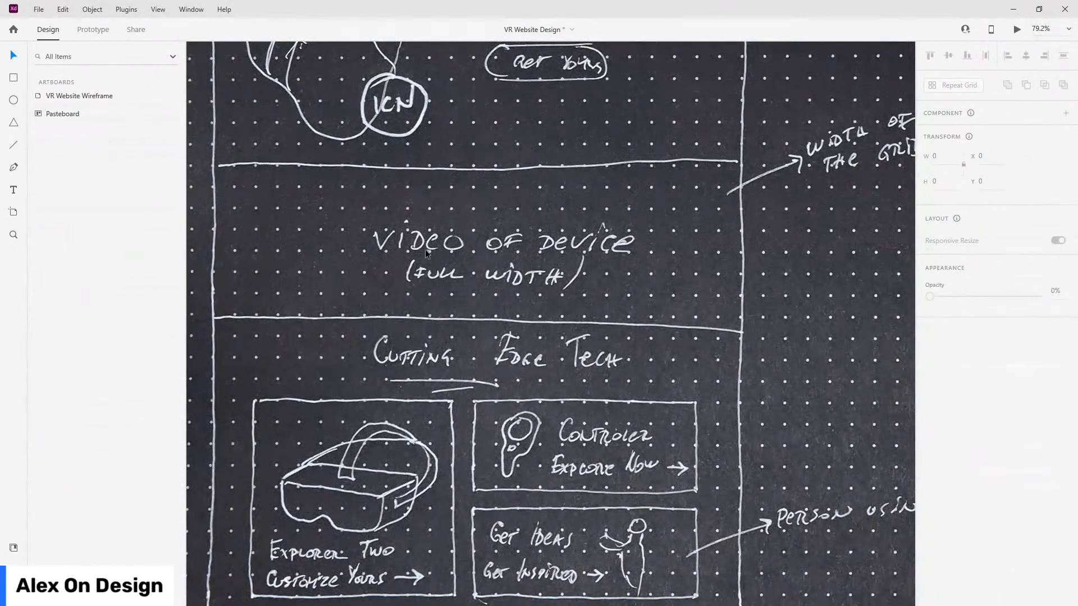
Step: Draw a rectangle about 1644 by 666 px across the full grid width below the Redefine Gaming section
scroll(681, 219, down, 6)
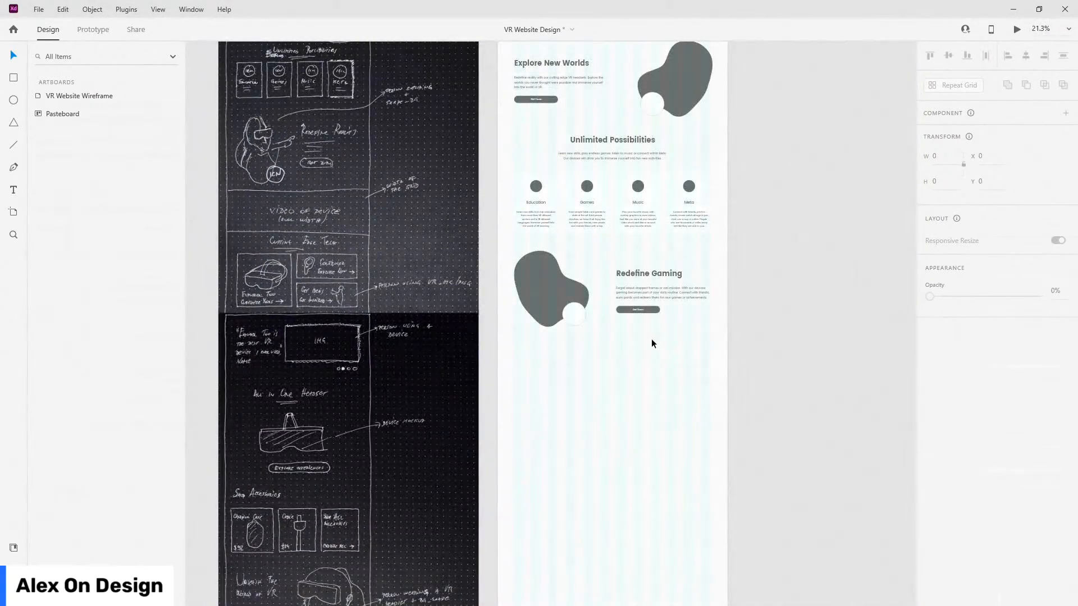
scroll(651, 339, up, 2)
scroll(576, 277, down, 1)
click(13, 77)
scroll(736, 258, up, 2)
scroll(392, 308, down, 1)
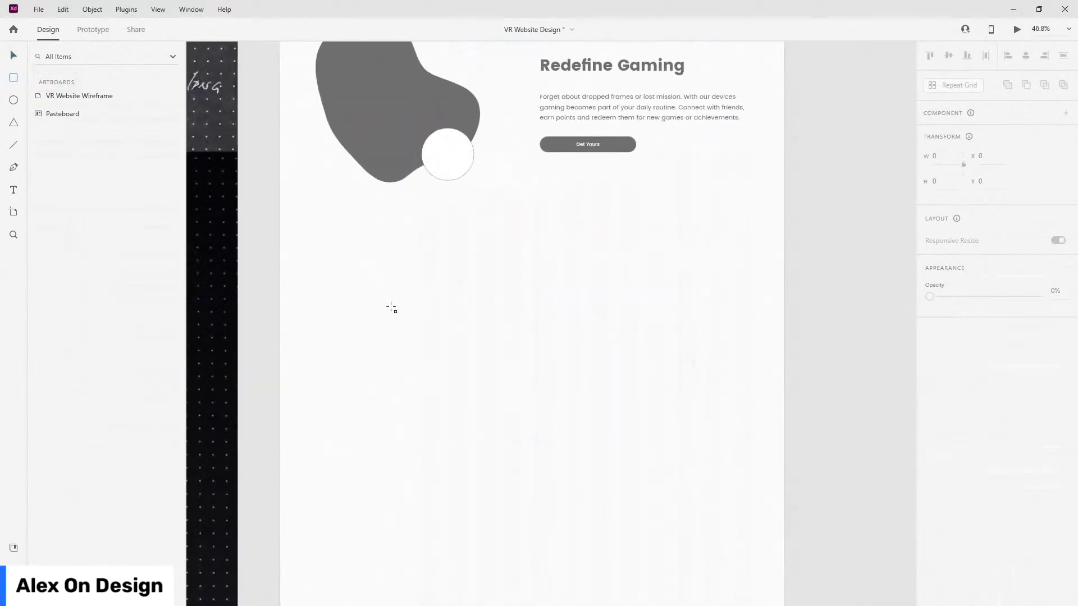
mouse_move(316, 260)
mouse_down()
mouse_move(532, 402)
mouse_move(748, 435)
mouse_up()
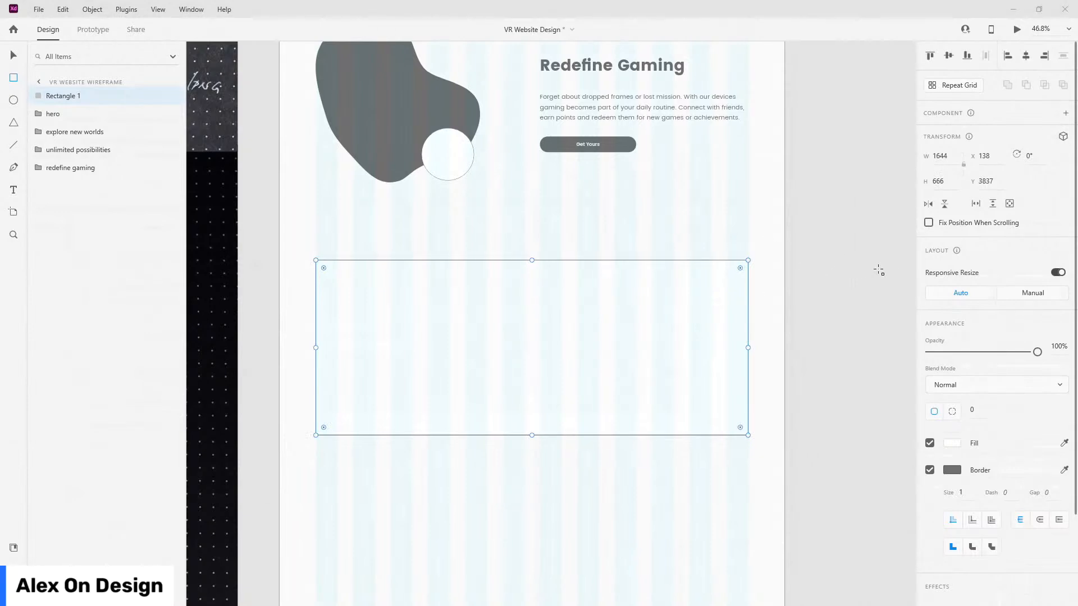
Step: Give the rectangle a corner radius of 20, fill it with the blob's sampled grey, and remove its border
click(973, 415)
text(20)
click(1063, 443)
click(452, 101)
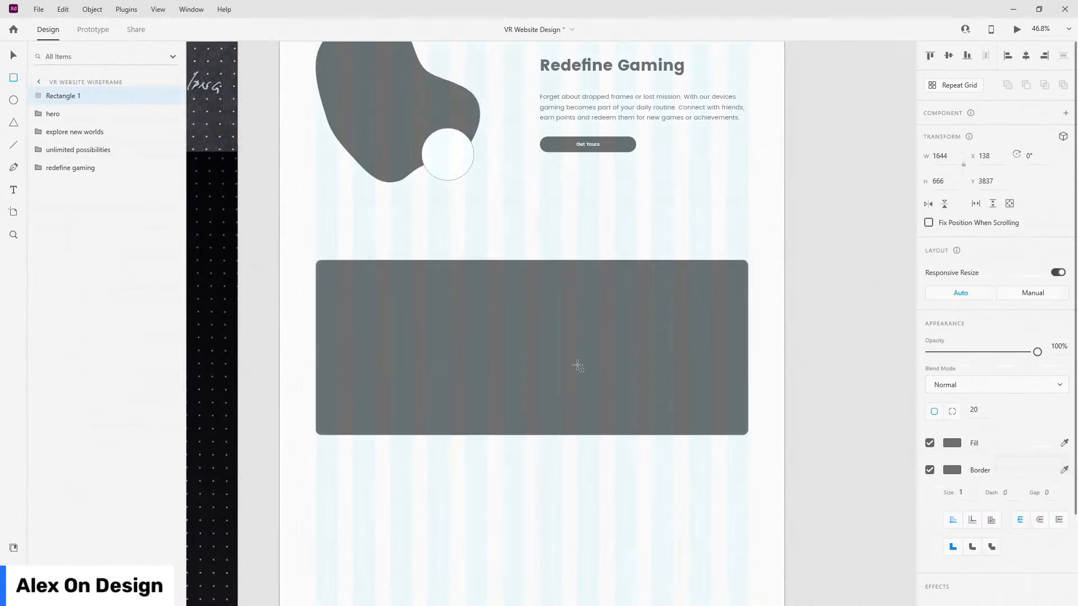
click(929, 470)
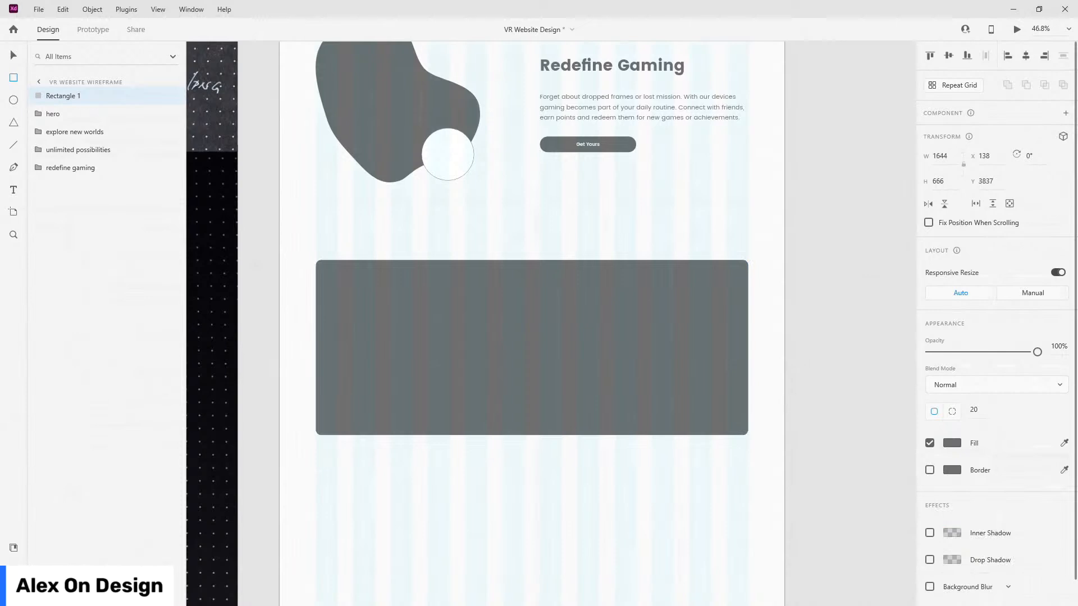
Step: Set the rectangle's height to 863 and move it to Y 3692, 150 px below the Redefine Gaming blob
click(951, 180)
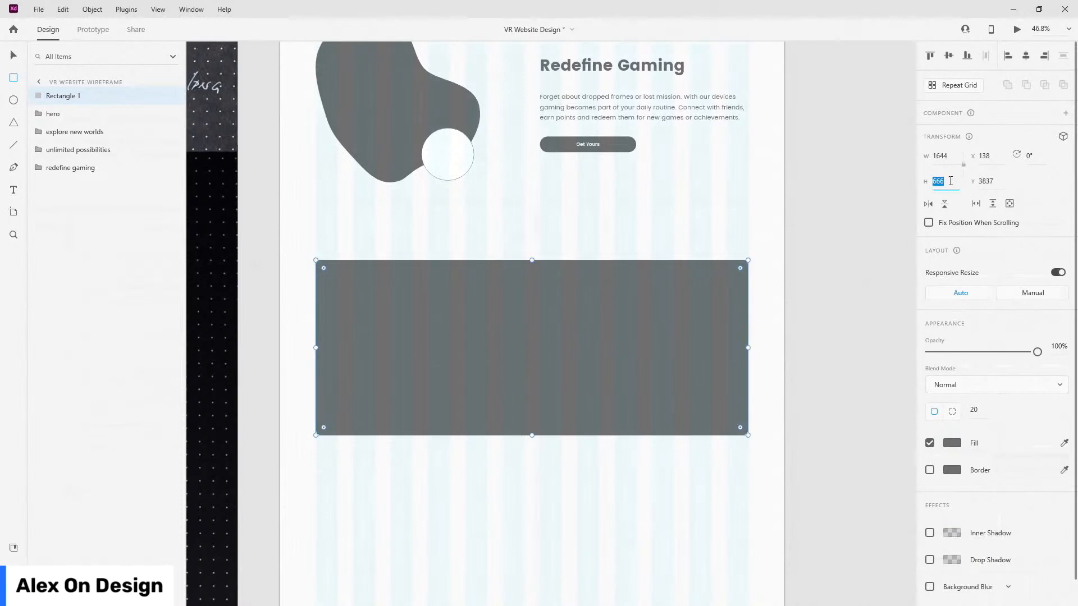
text(863)
key(Return)
drag(374, 352, 441, 284)
key(shift+Down)
key(shift+Down)
key(shift+Down)
key(shift+Down)
key(shift+Down)
key(shift+Down)
key(shift+Down)
key(shift+Down)
key(shift+Down)
key(shift+Down)
key(shift+Down)
key(shift+Down)
key(shift+Down)
key(shift+Down)
key(shift+Down)
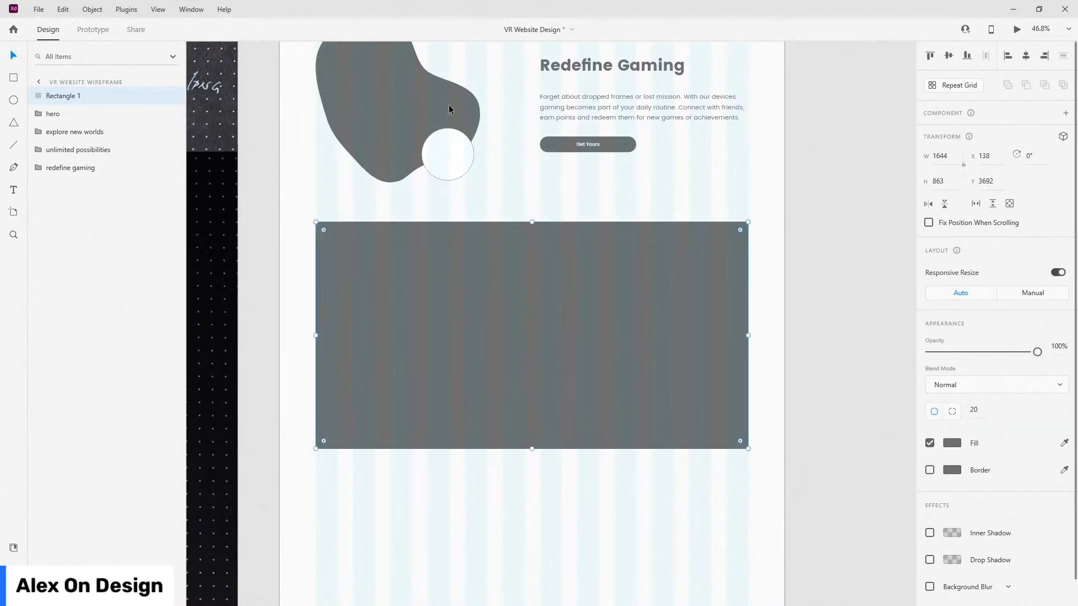
Step: Place the rectangle's layer below the redefine gaming group and rename it video-bg
scroll(404, 144, down, 3)
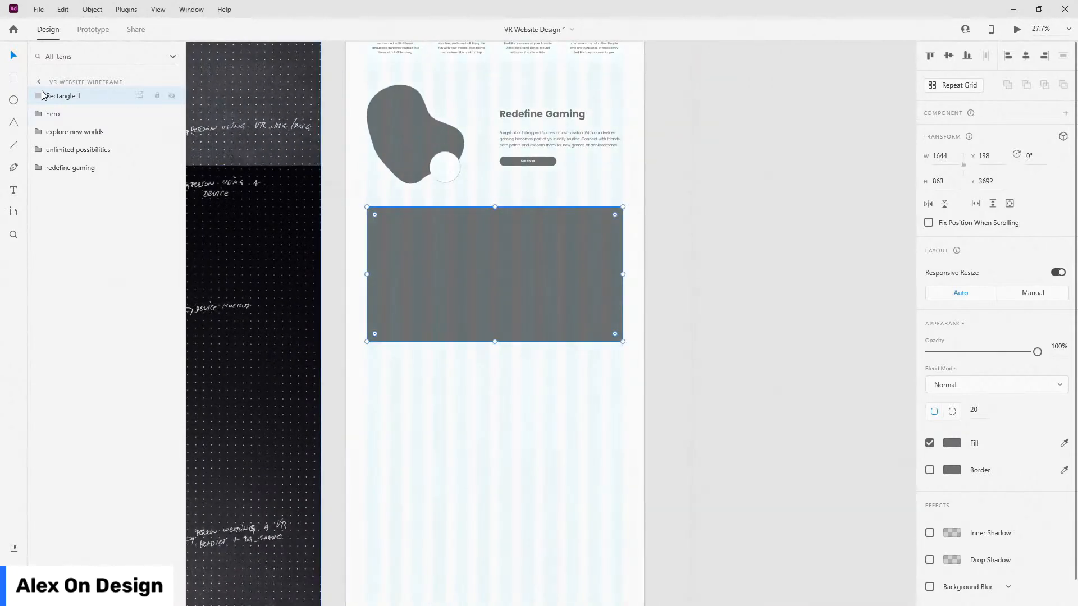
drag(55, 100, 68, 168)
double_click(68, 167)
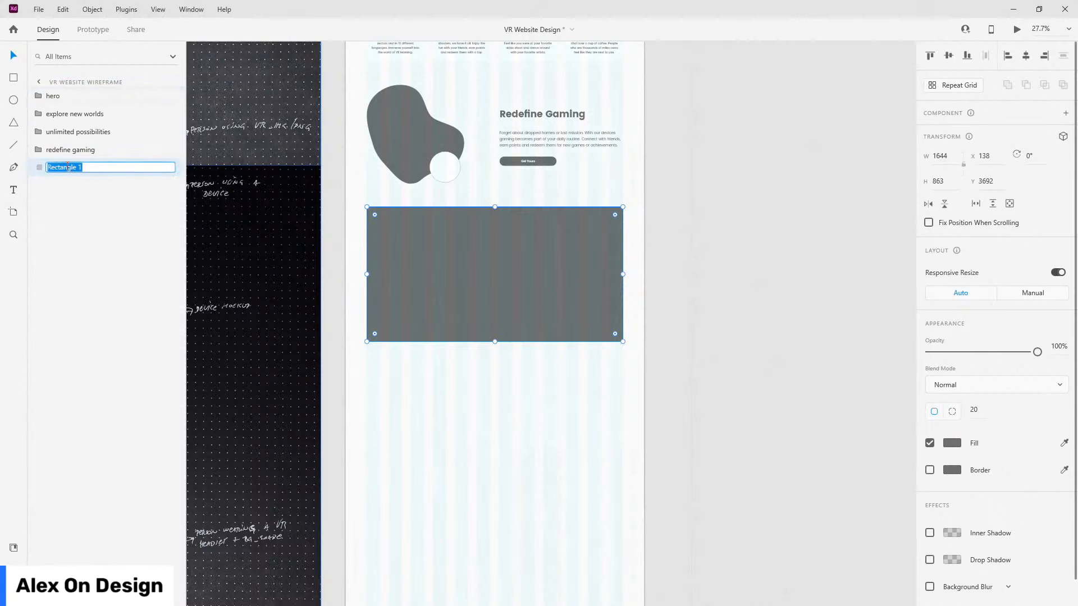
text(video-bg)
key(Return)
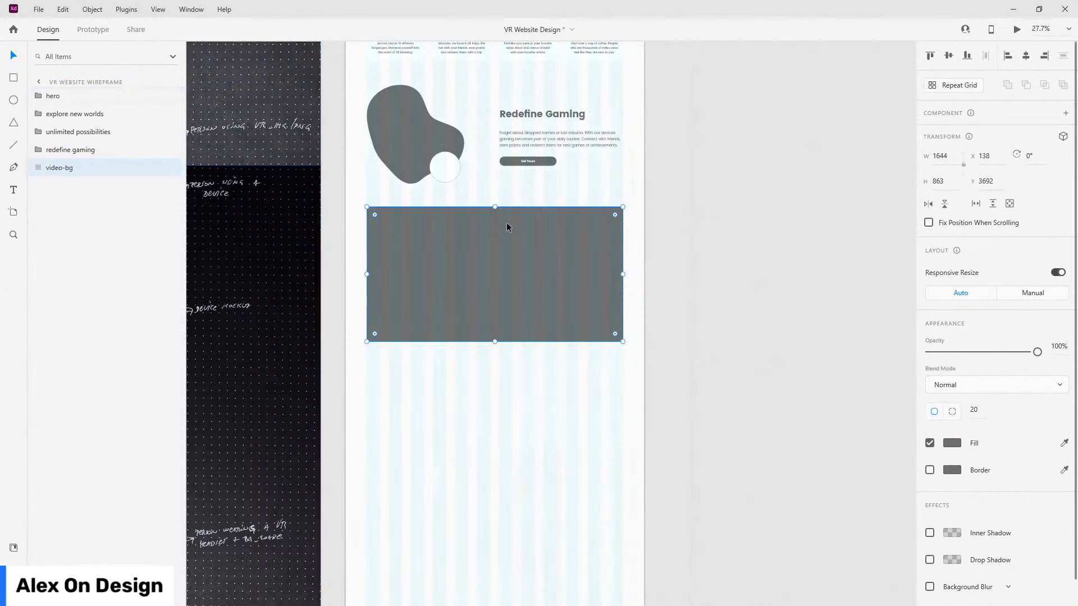
Step: Copy the Redefine Gaming heading out of its group and place the copy on the video-bg rectangle at X 581, Y 4074
click(597, 364)
scroll(416, 235, up, 3)
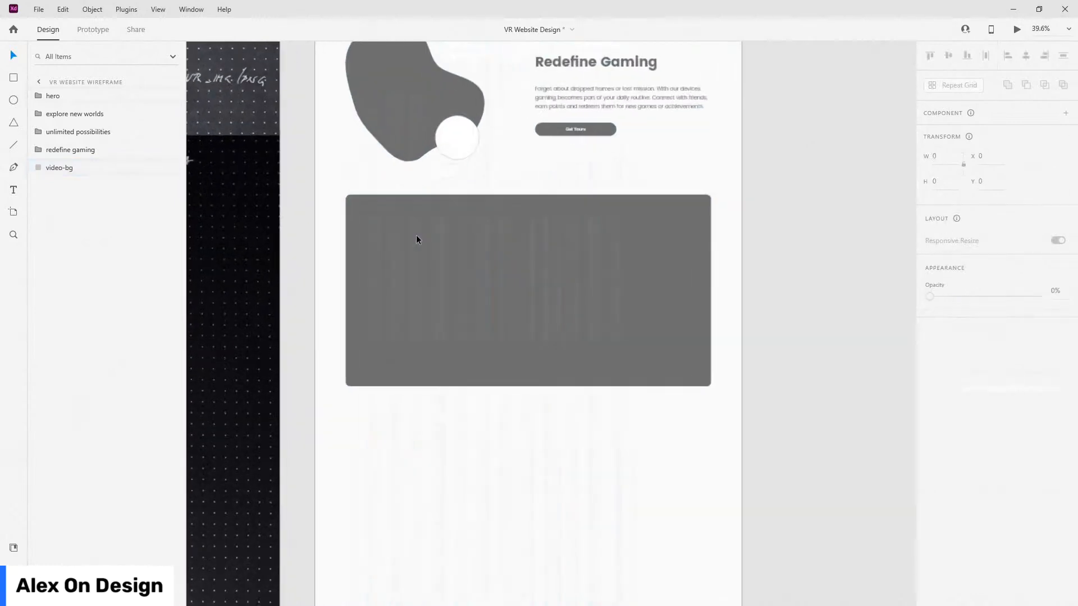
scroll(692, 218, down, 3)
click(687, 119)
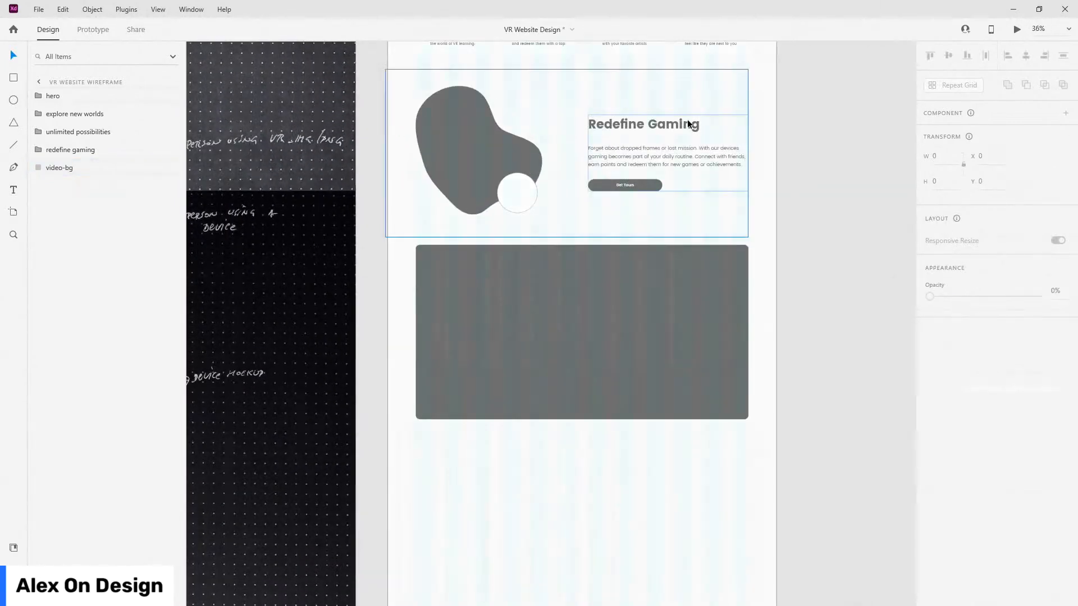
double_click(684, 119)
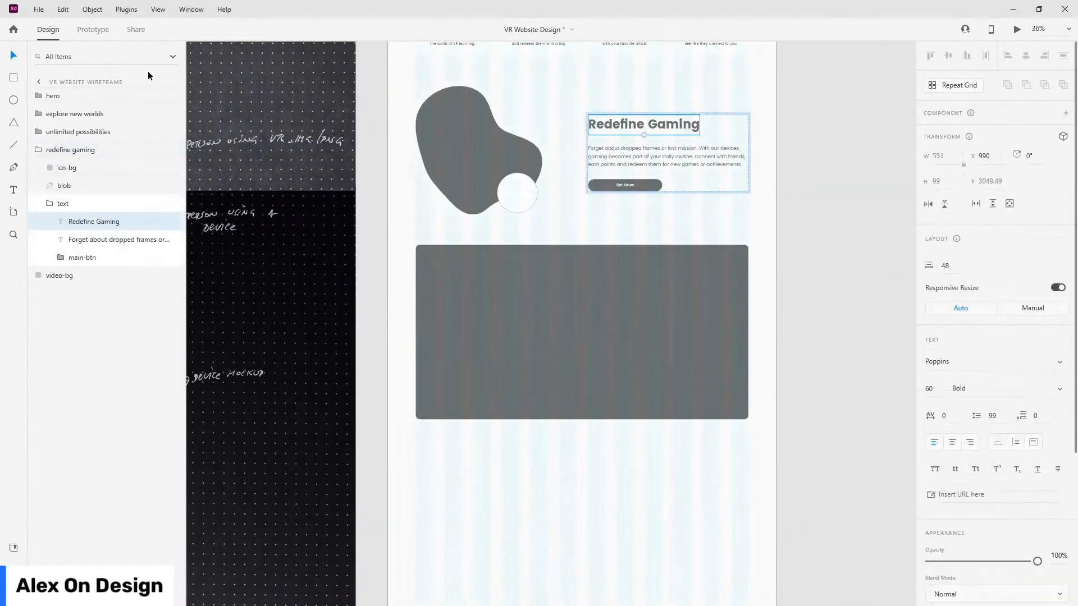
click(49, 198)
click(38, 150)
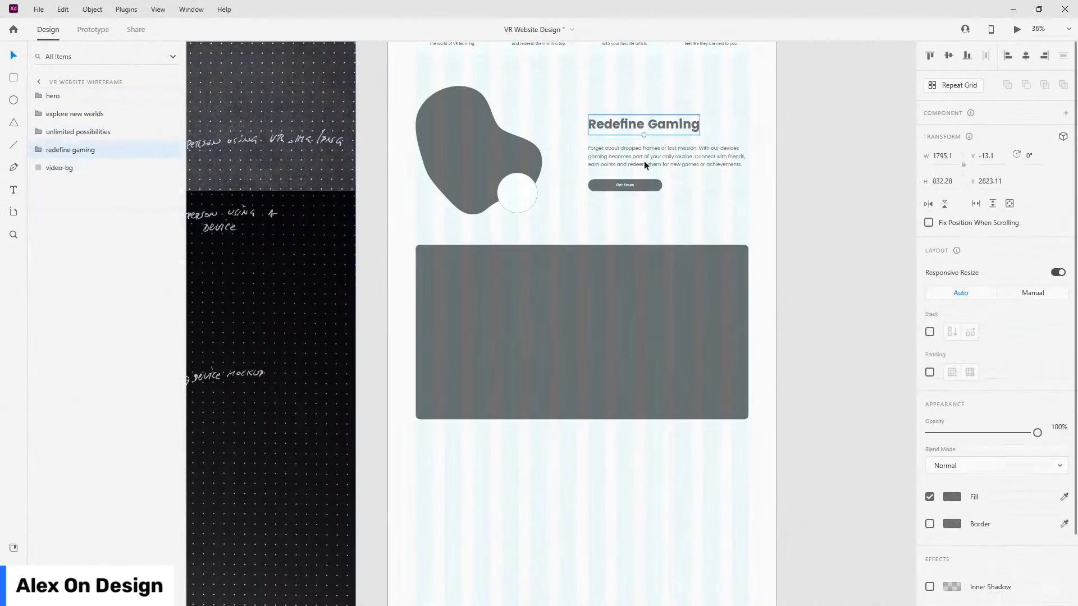
key(ctrl+v)
drag(627, 125, 546, 333)
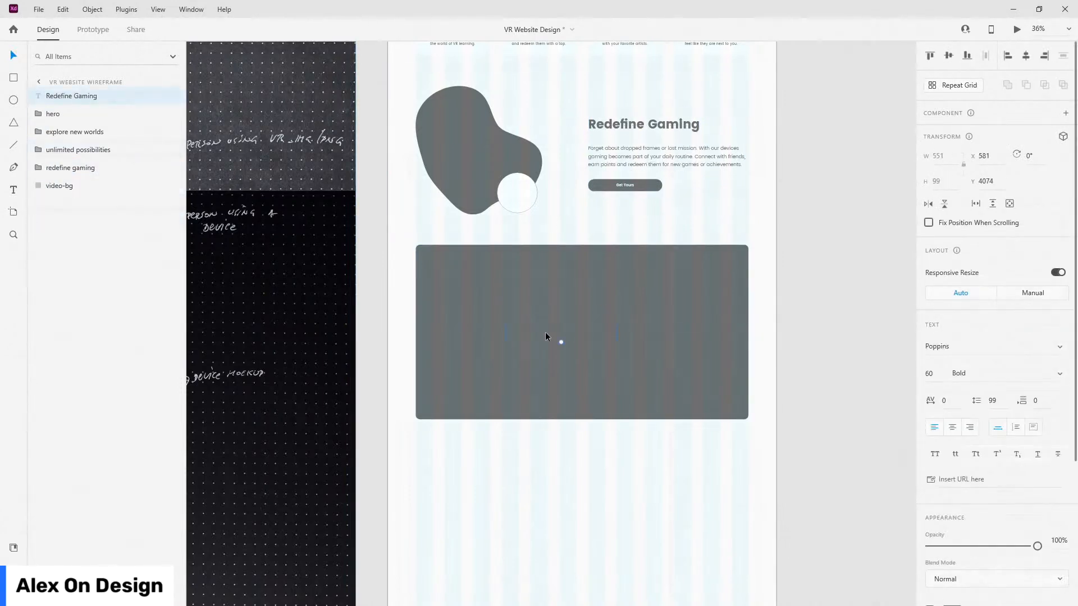
Step: Apply the saved white color to the copied heading and centre-align its text
click(13, 549)
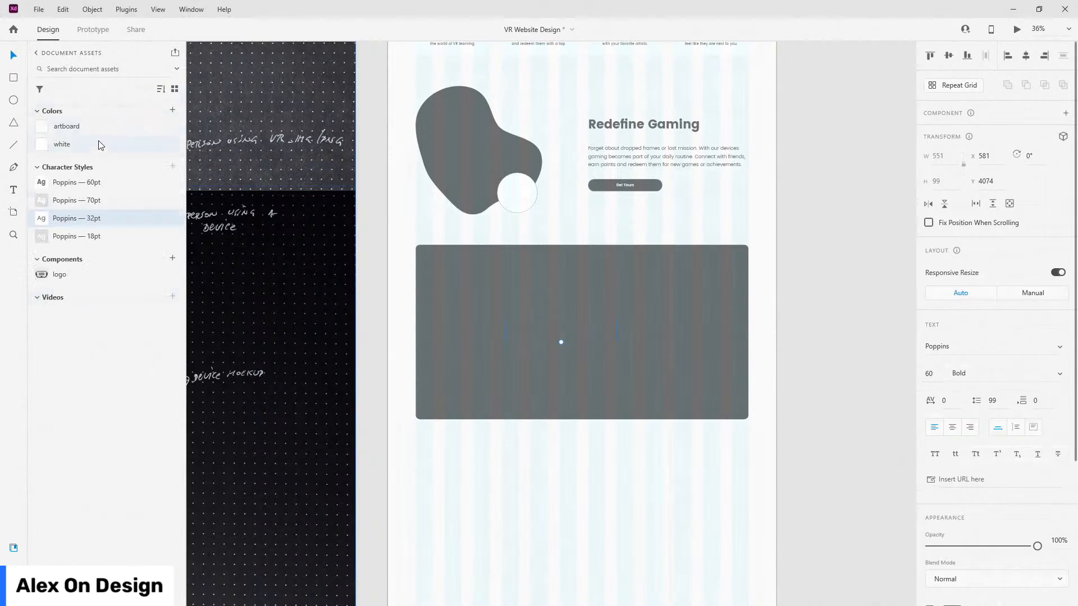
click(99, 145)
key(ctrl+y)
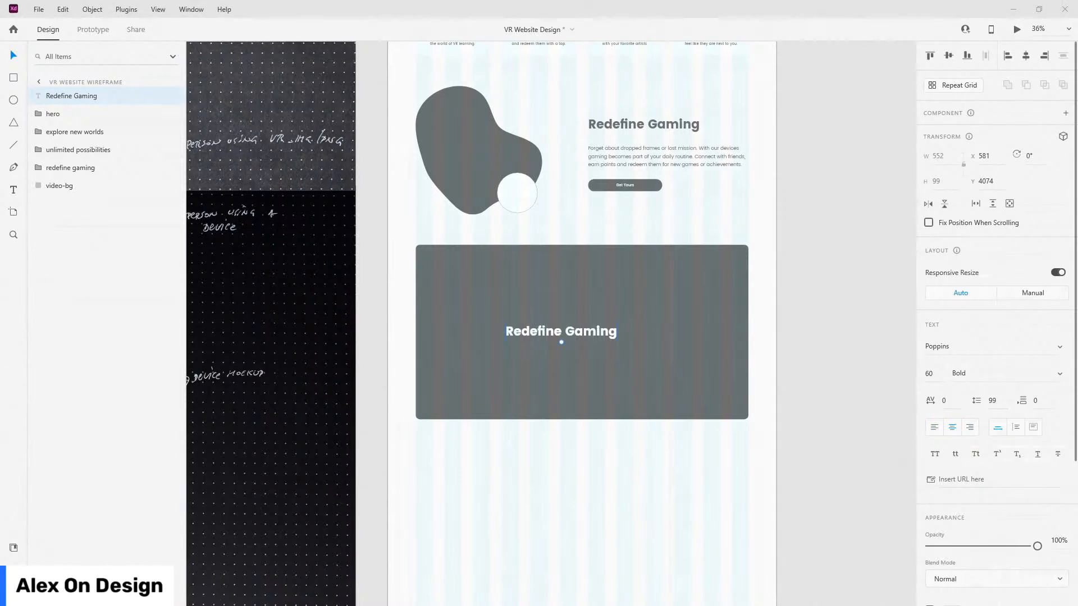
Step: Replace the copied heading's text with "See The World Through New Eyes", broken into two lines after "World"
double_click(578, 331)
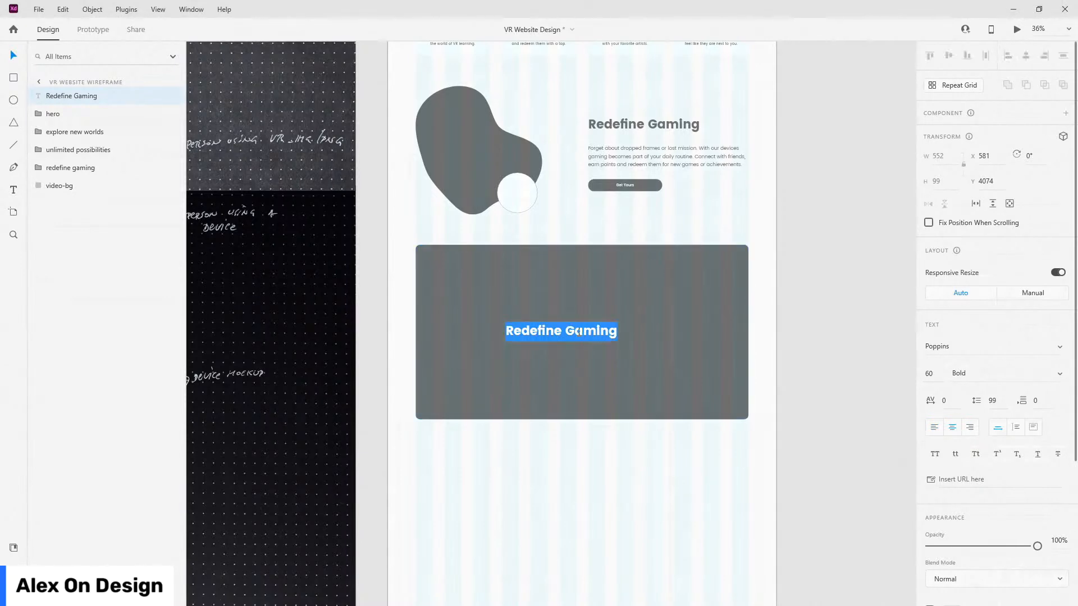
text(See T)
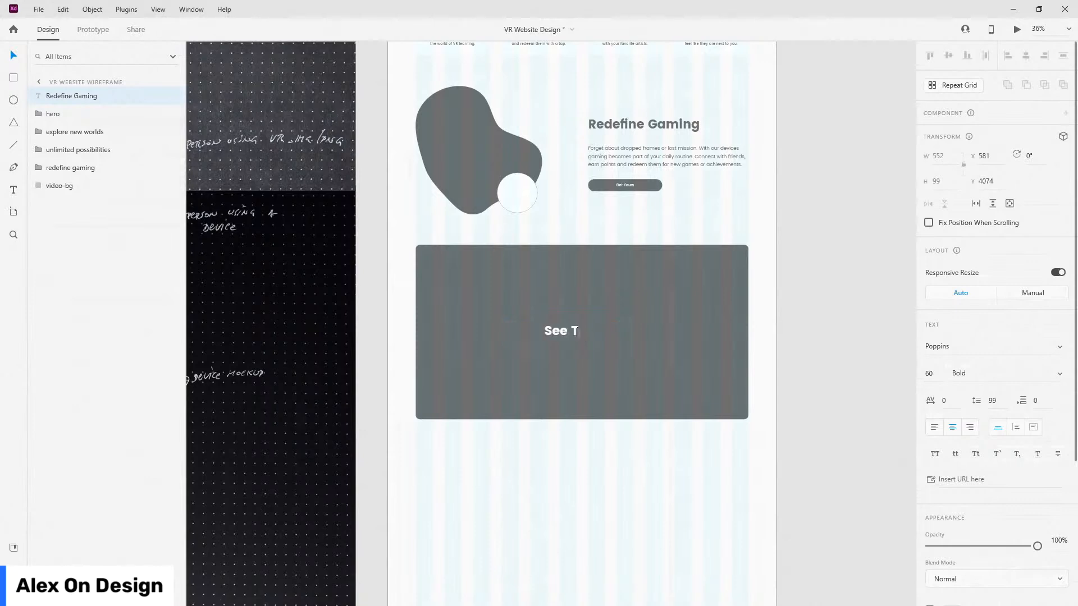
text(he Worlds)
key(BackSpace)
text(Through New Y)
key(BackSpace)
key(BackSpace)
text(Eyes)
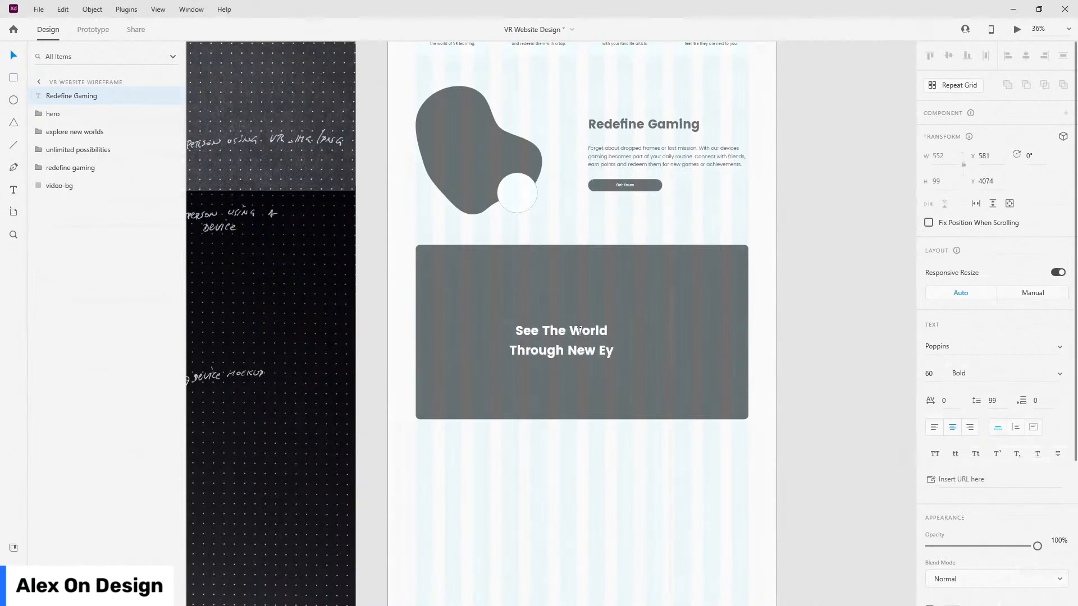
Step: Centre the See The World Through New Eyes heading horizontally and vertically on the video-bg rectangle
key(Escape)
shift+click(628, 308)
click(1027, 55)
click(952, 58)
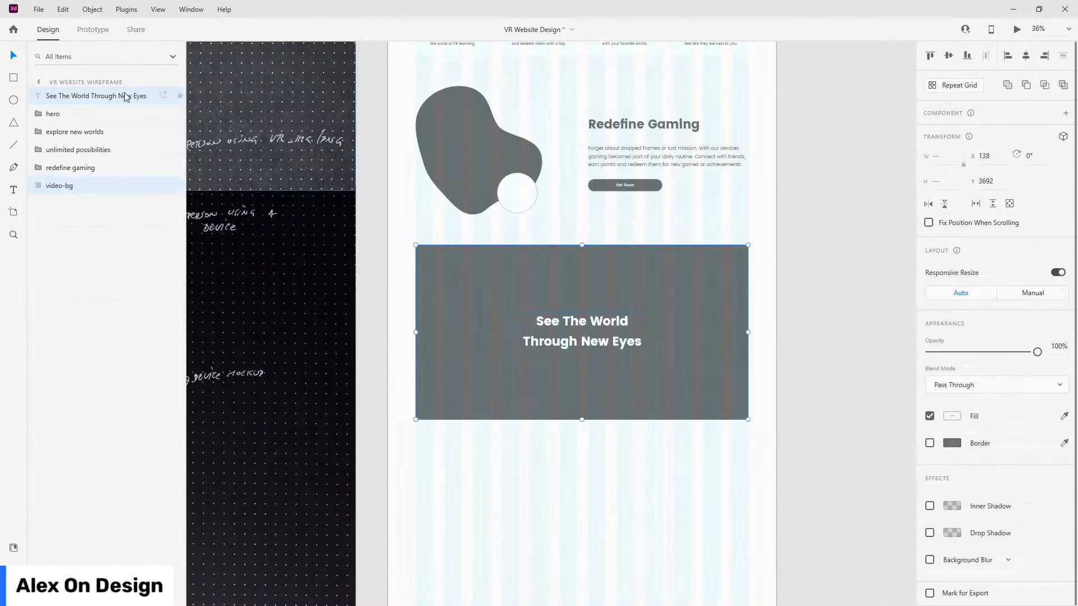
Step: Group the heading with video-bg, place the group below redefine gaming in the layer order, and name it video
key(ctrl+g)
drag(92, 96, 73, 177)
double_click(71, 170)
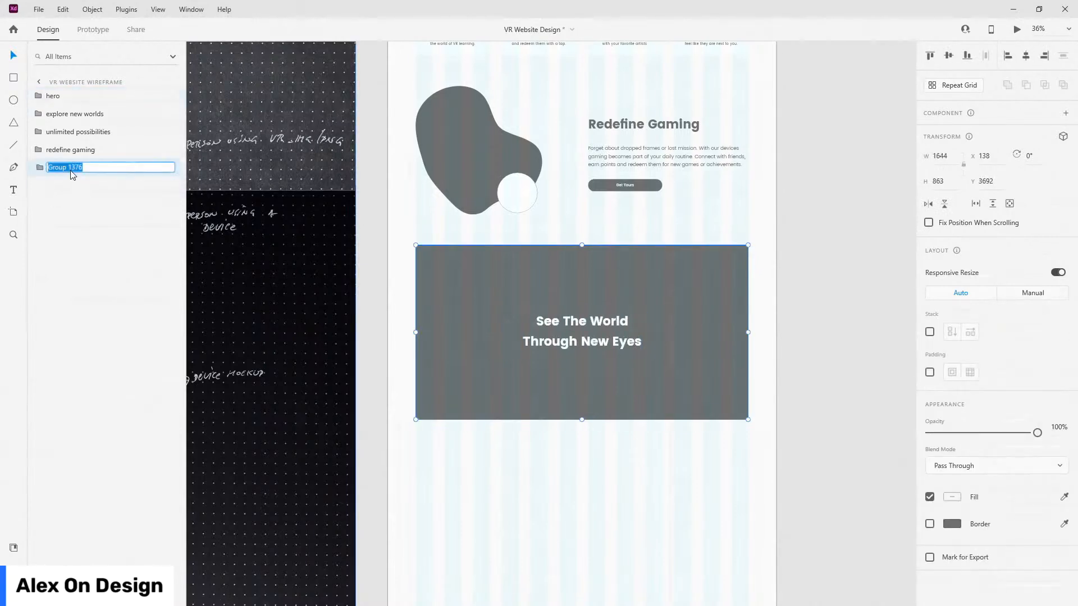
text(video)
key(Return)
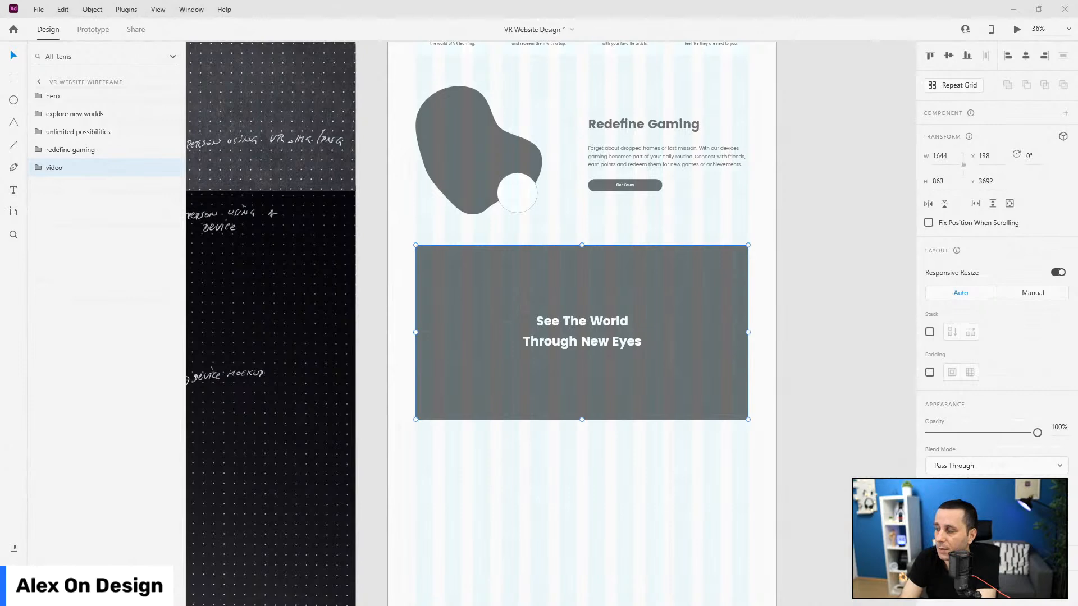
Step: Preview the finished VR website design and examine how its hero, Redefine Gaming and video sections look, then close the preview
key(ctrl+Return)
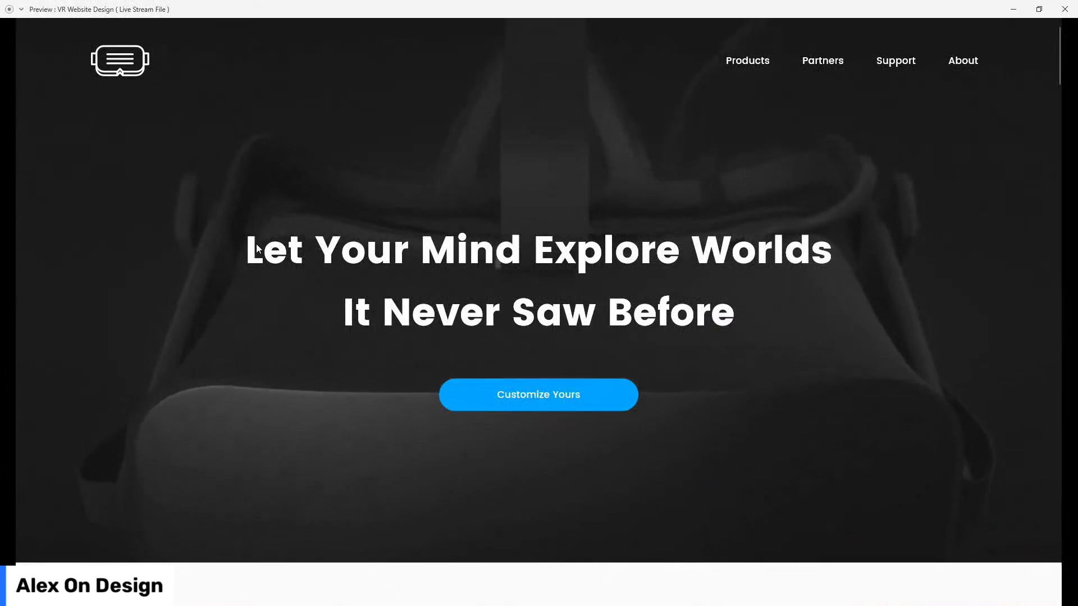
scroll(39, 291, down, 15)
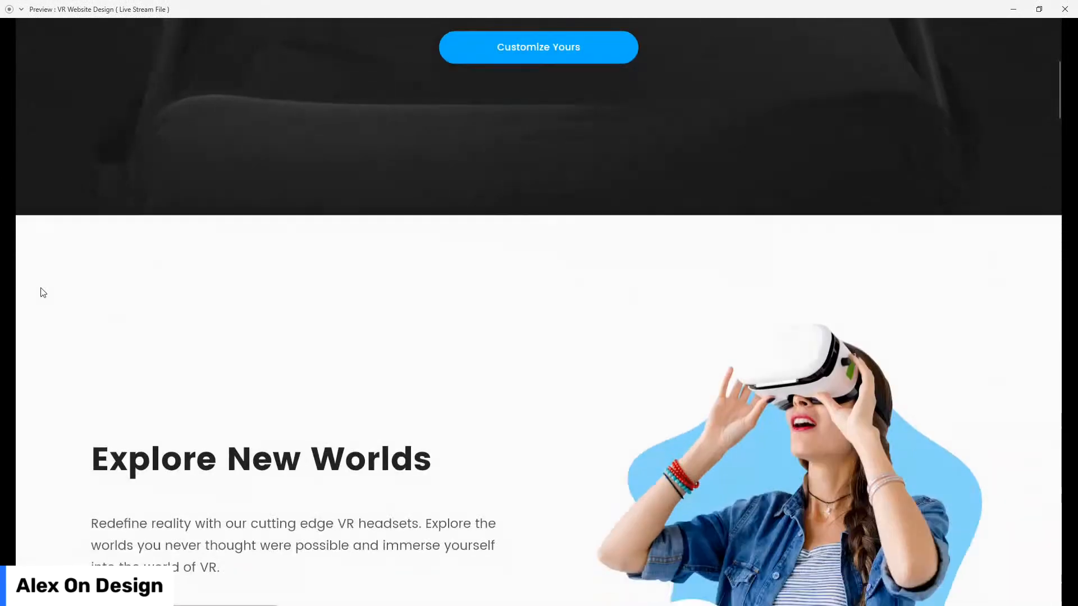
scroll(40, 320, down, 15)
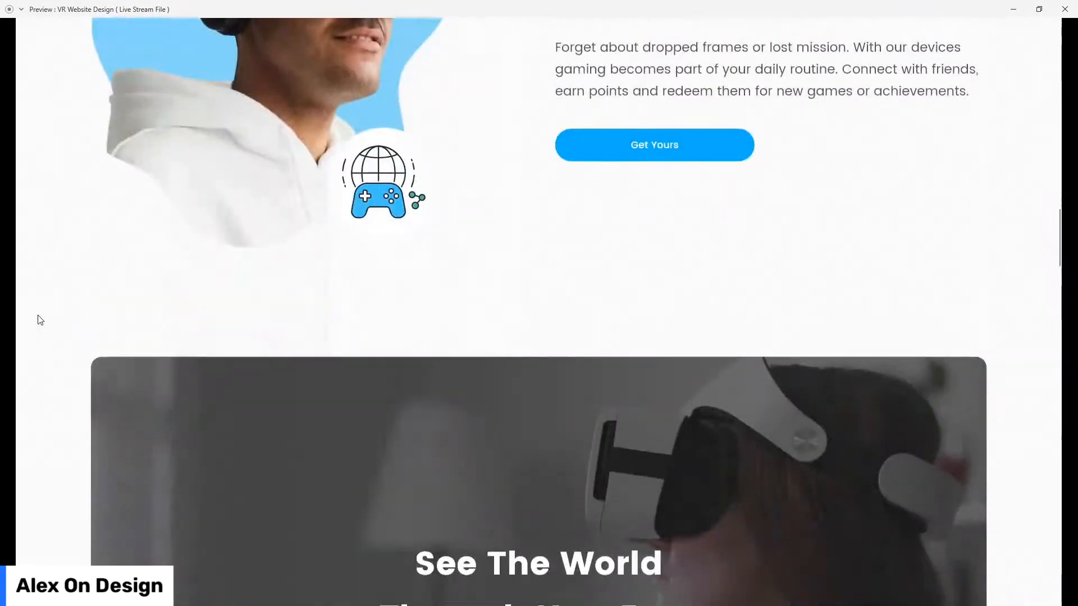
scroll(39, 320, up, 2)
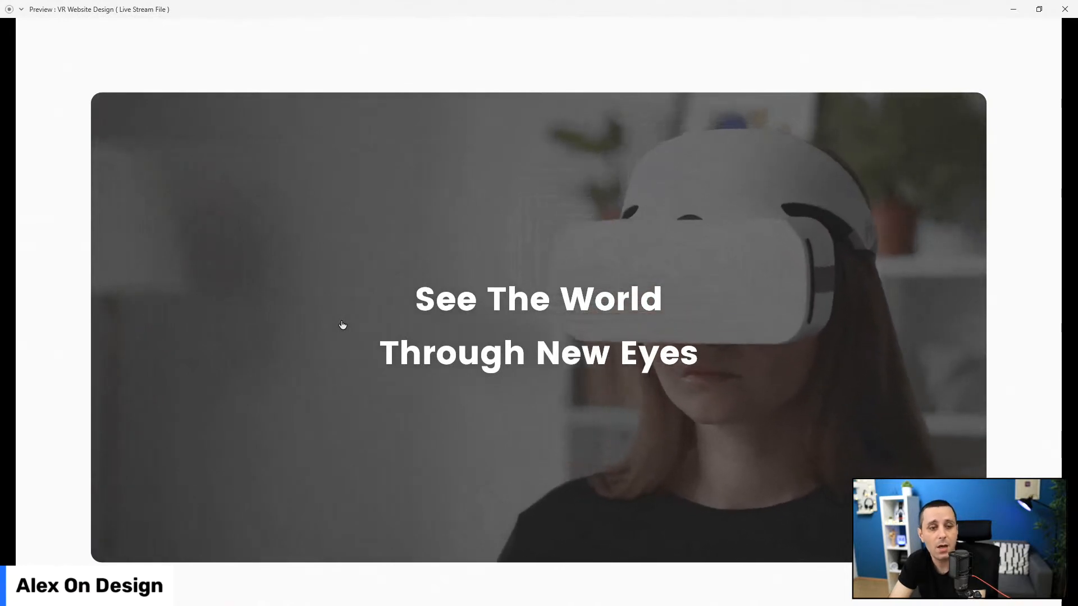
scroll(343, 325, up, 1)
scroll(343, 325, up, 15)
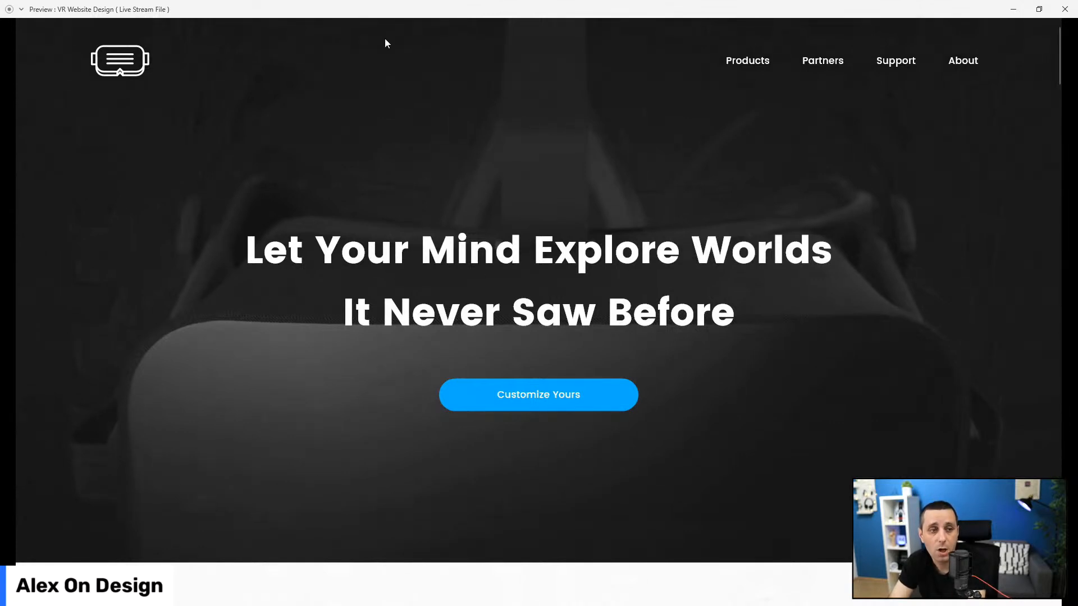
scroll(344, 479, down, 20)
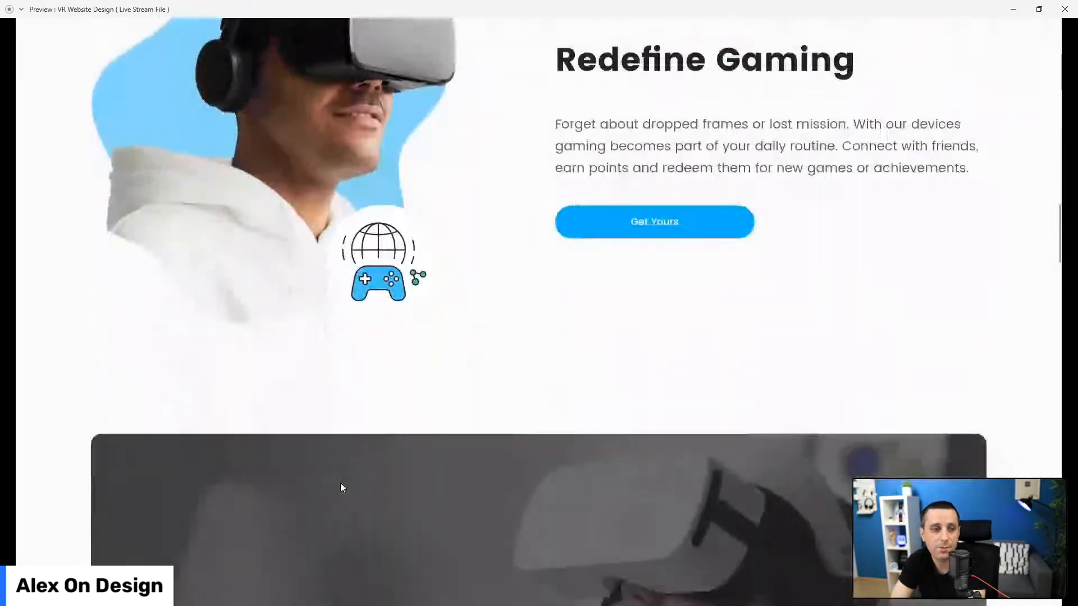
scroll(197, 361, down, 4)
scroll(272, 301, up, 6)
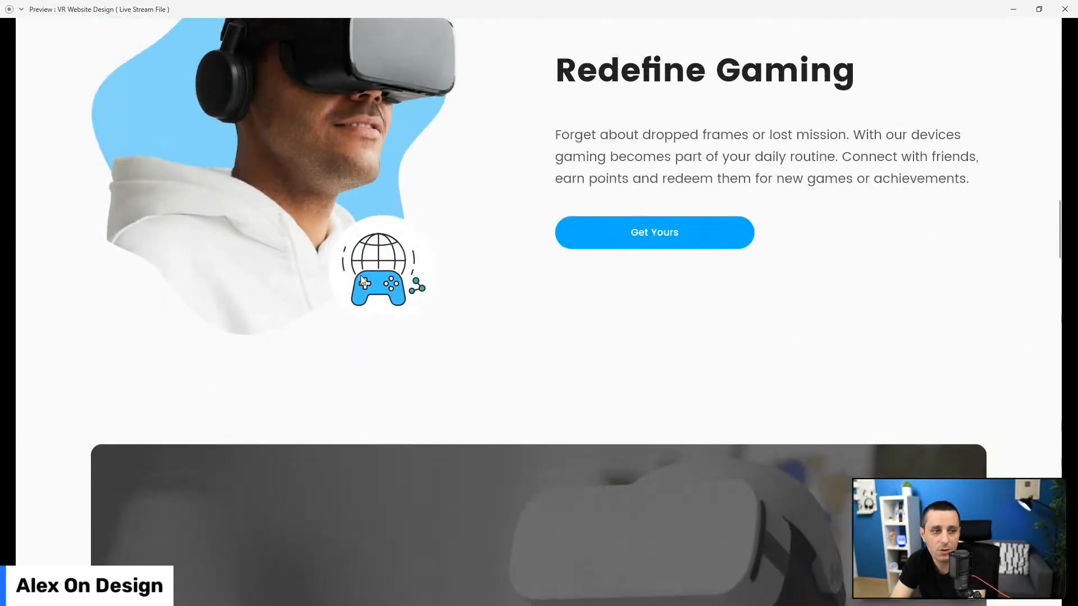
scroll(163, 261, down, 1)
scroll(163, 261, down, 2)
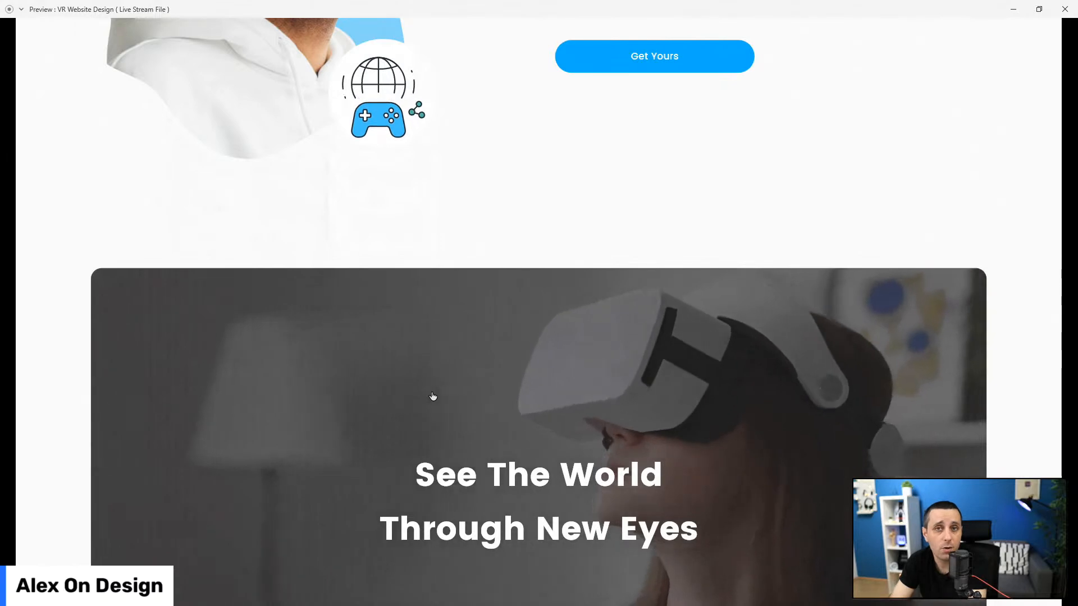
click(1065, 9)
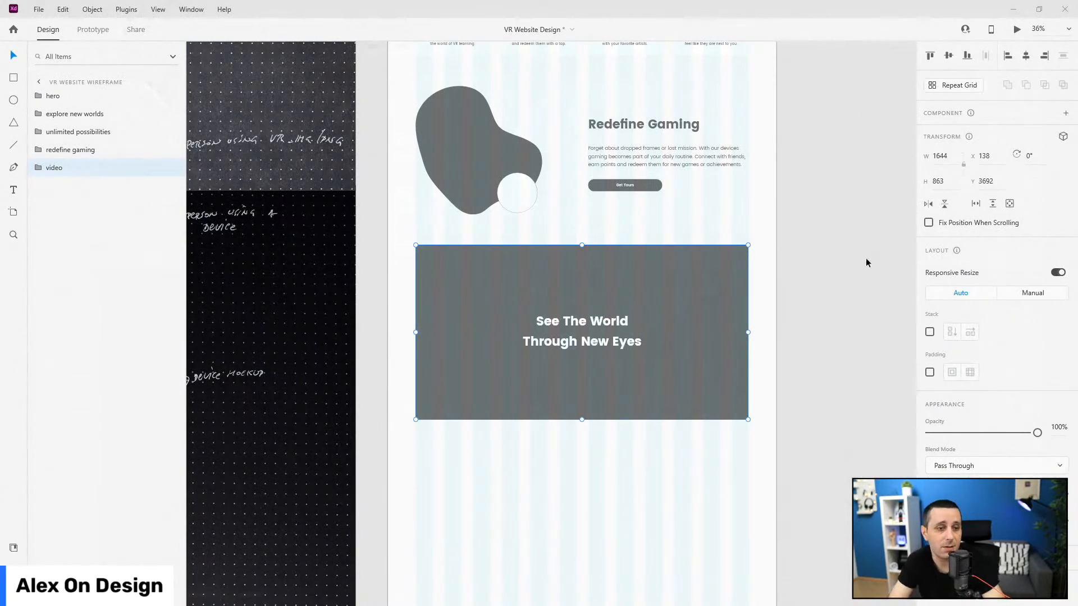
Step: Check the sketch for the section that follows the video and return to the wireframe's Unlimited Possibilities heading
drag(402, 313, 804, 308)
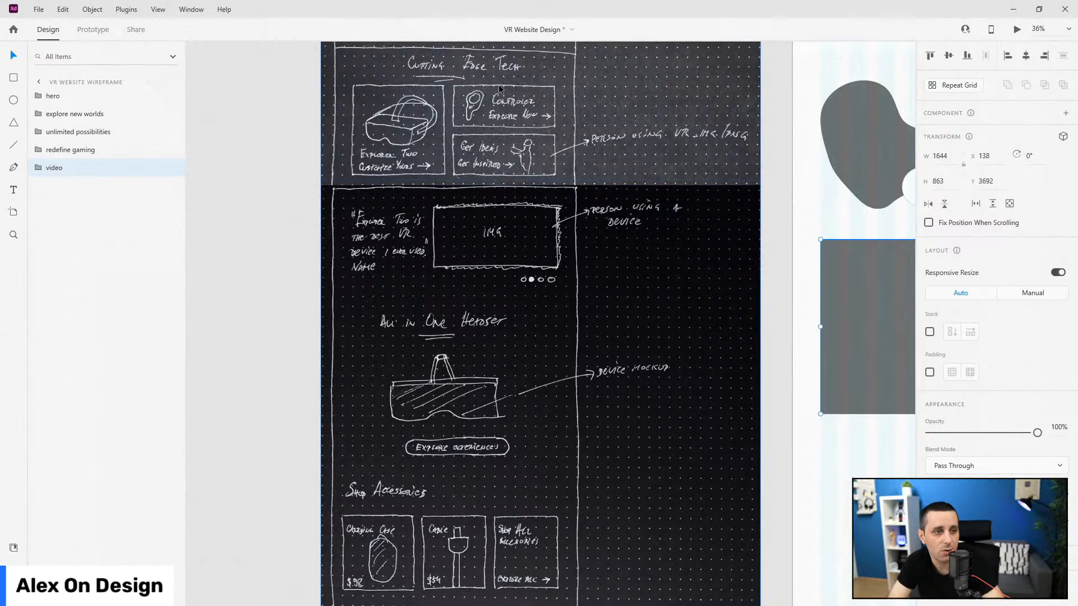
drag(837, 392, 402, 368)
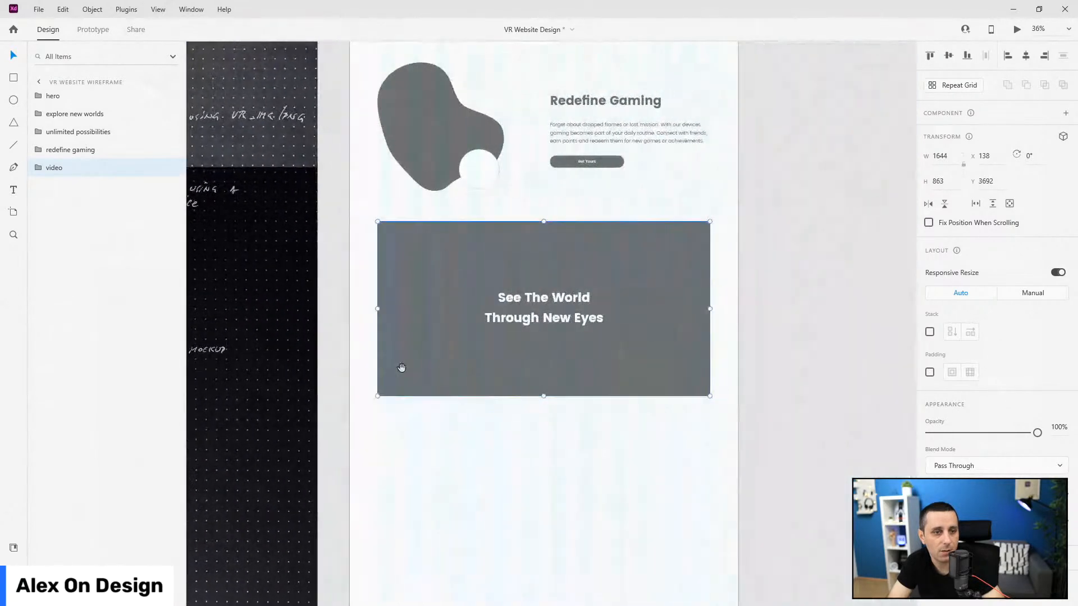
scroll(645, 177, up, 5)
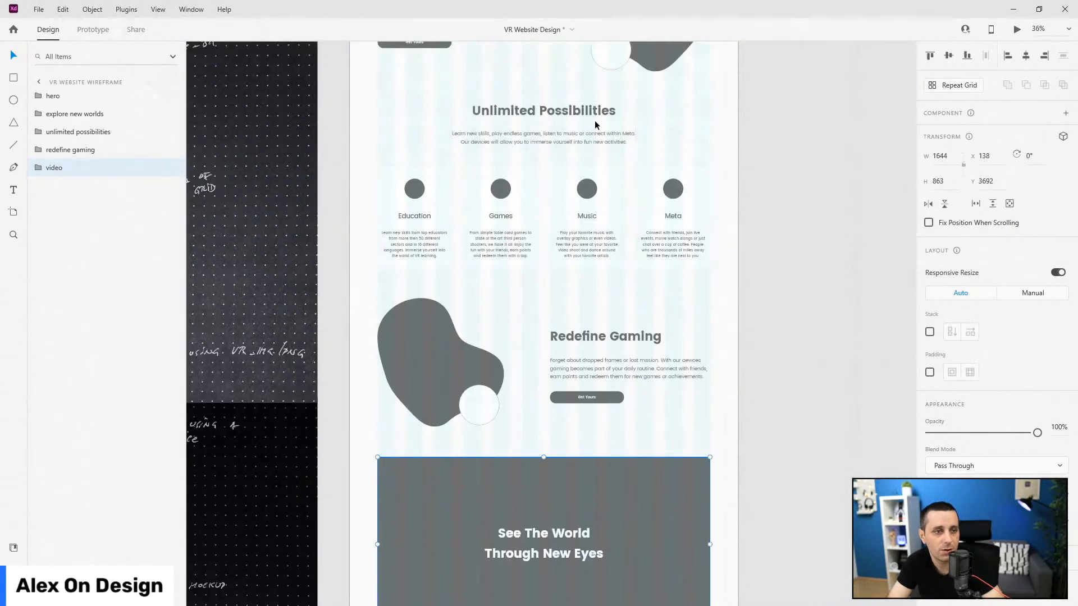
Step: Copy the Unlimited Possibilities title group and place the copy centred below the video section at about Y 4705
double_click(591, 115)
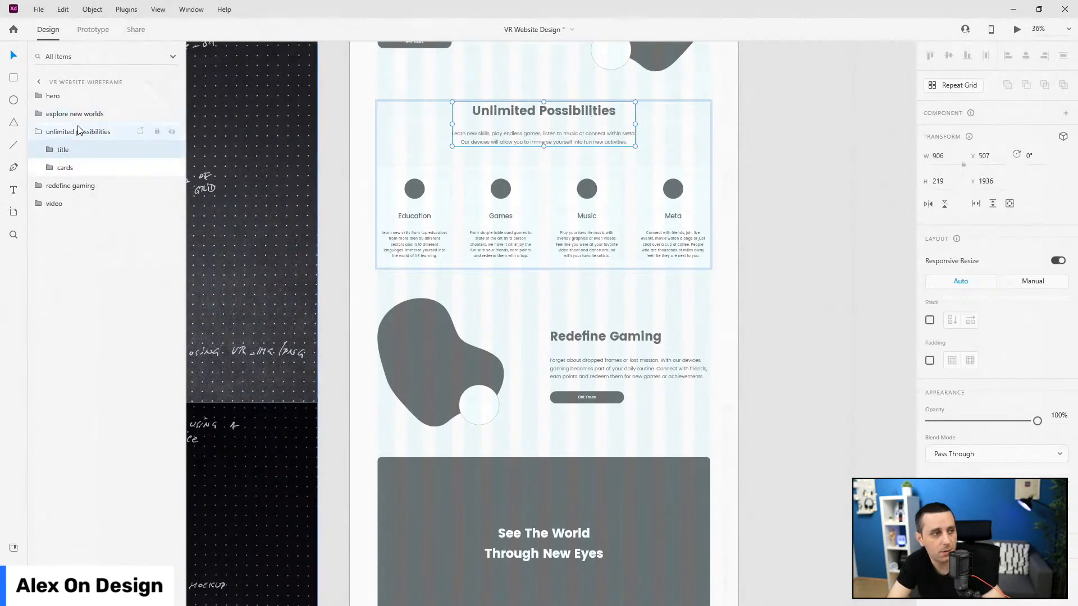
click(103, 131)
drag(594, 113, 572, 402)
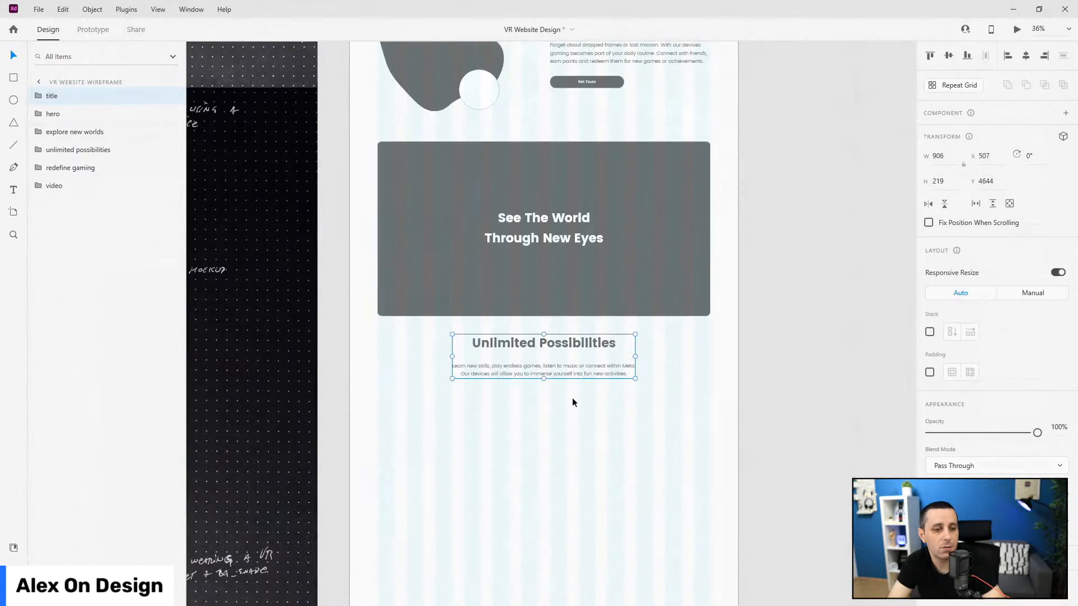
drag(575, 336, 580, 355)
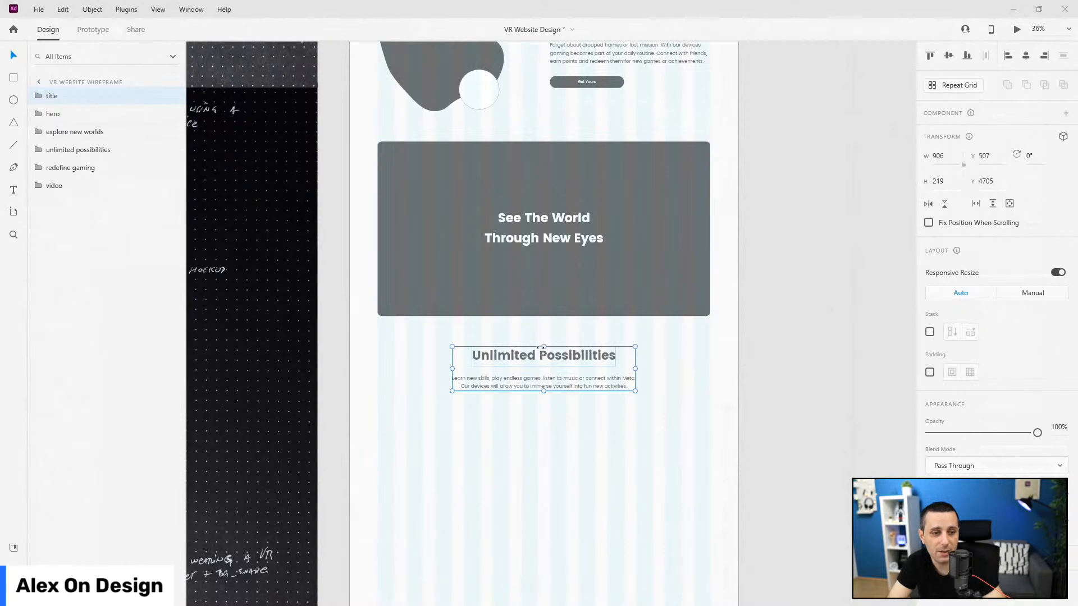
Step: Change the copied heading below the video section to "Cutting Edge Tech"
scroll(545, 376, up, 2)
scroll(487, 379, down, 3)
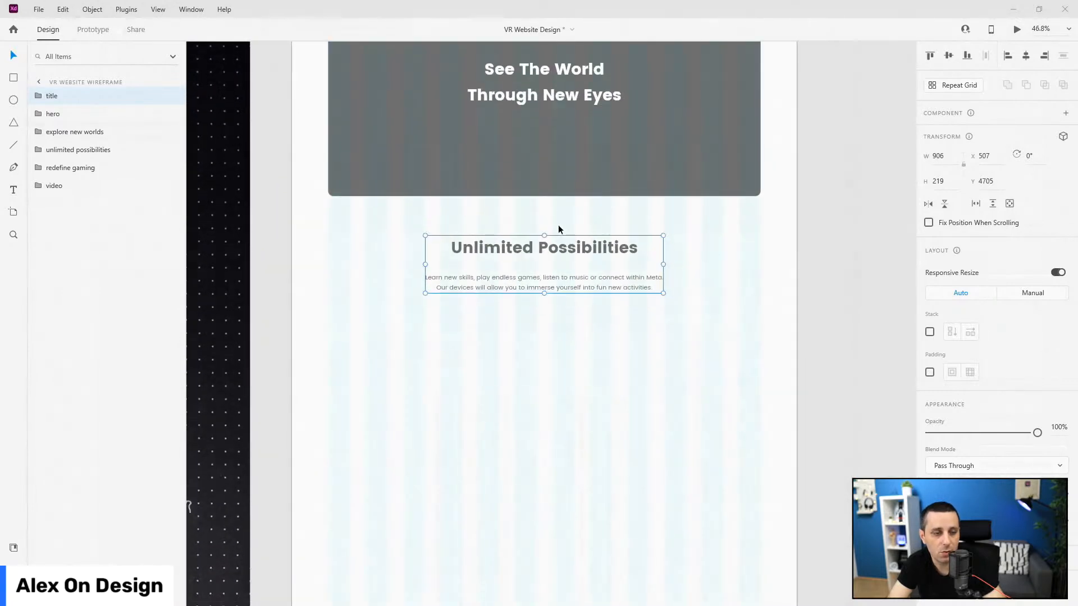
double_click(565, 243)
double_click(570, 251)
text(Cutting Edge Tech)
key(Escape)
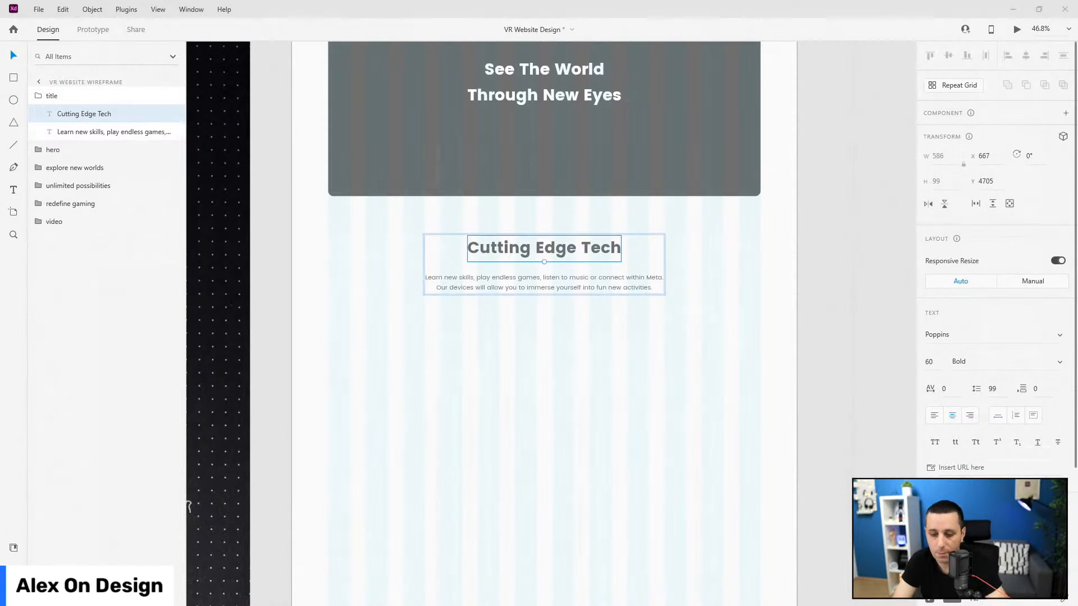
Step: Replace the description with the copied text starting "We spent over ten years and millions of dollars" and move the title group below video in the layer order
click(552, 272)
double_click(552, 272)
key(ctrl+v)
key(Escape)
drag(52, 95, 63, 234)
click(524, 364)
Step: Following the sketch, draw a rectangle about 792 by 568 beneath the Cutting Edge Tech text, starting at the layout grid's first column
drag(379, 337, 909, 556)
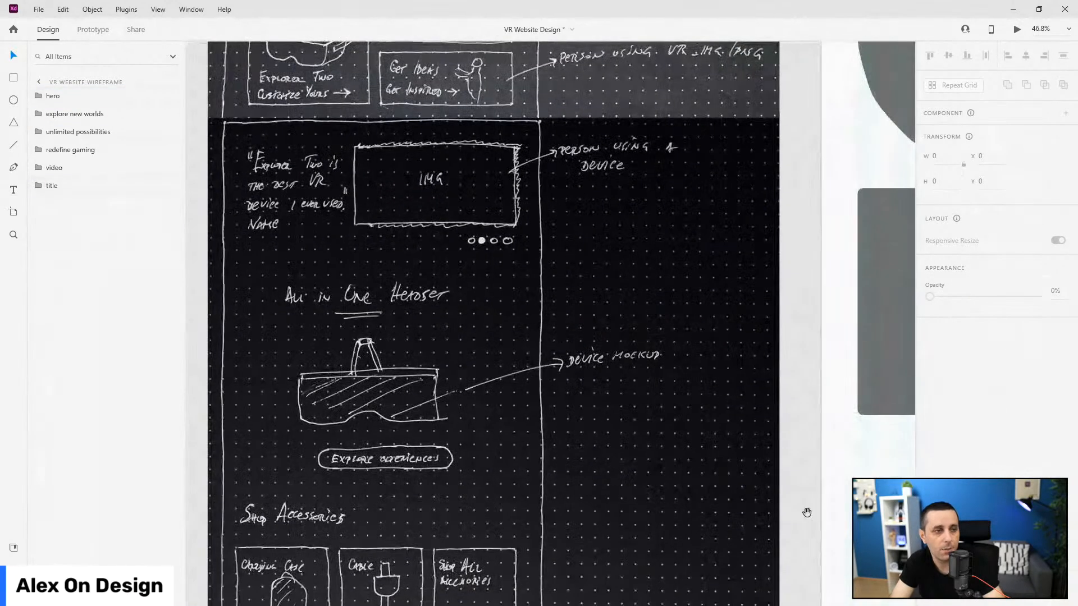
scroll(372, 122, up, 3)
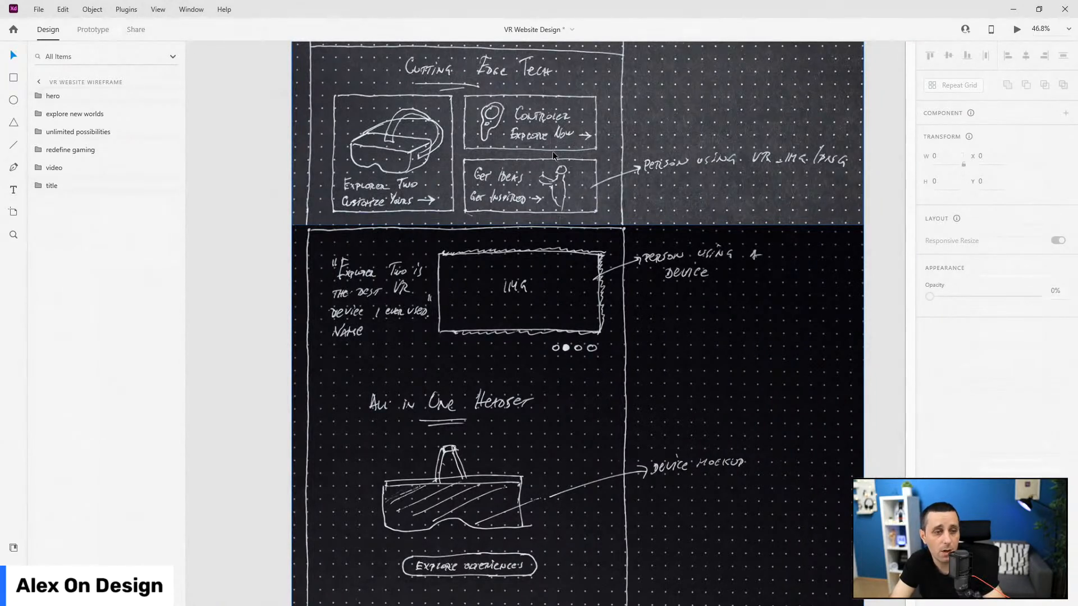
scroll(410, 214, down, 6)
scroll(501, 409, up, 5)
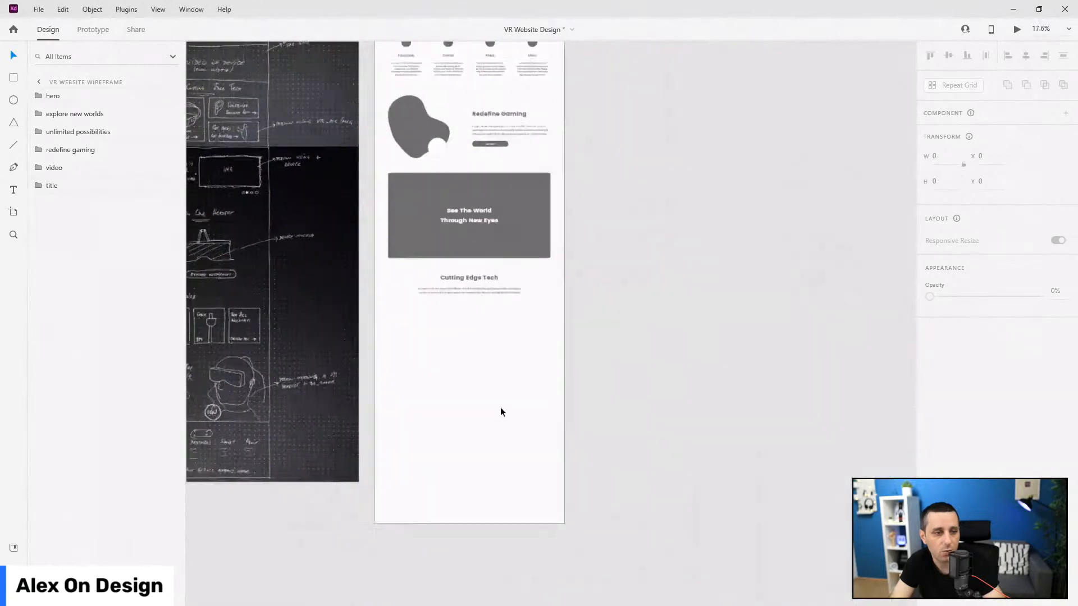
key(ctrl+shift+apostrophe)
scroll(434, 291, up, 2)
scroll(435, 291, down, 2)
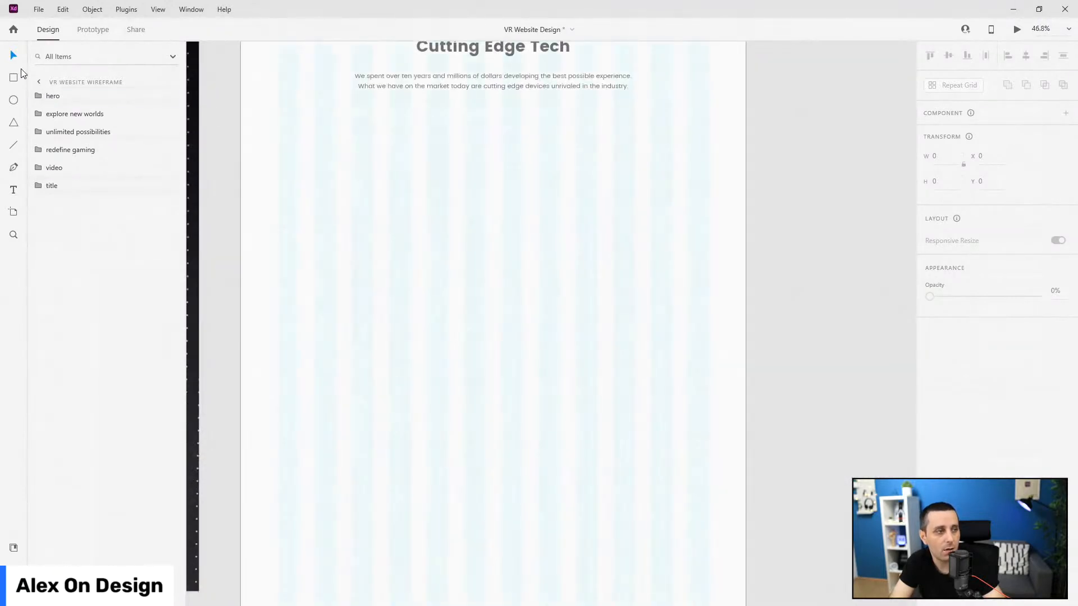
click(14, 77)
drag(280, 133, 445, 284)
scroll(294, 140, up, 3)
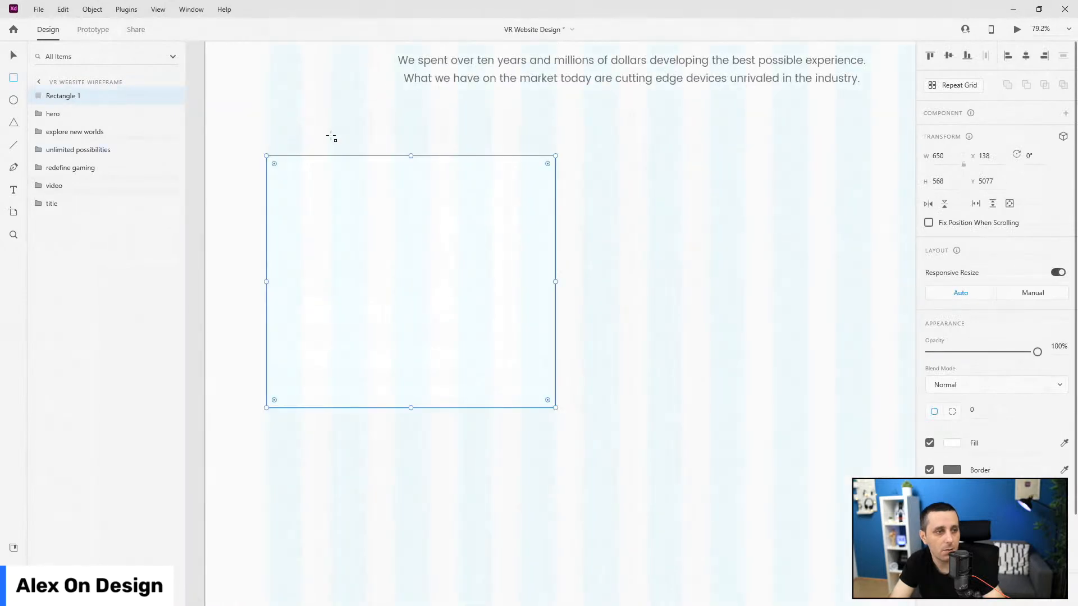
drag(555, 282, 618, 281)
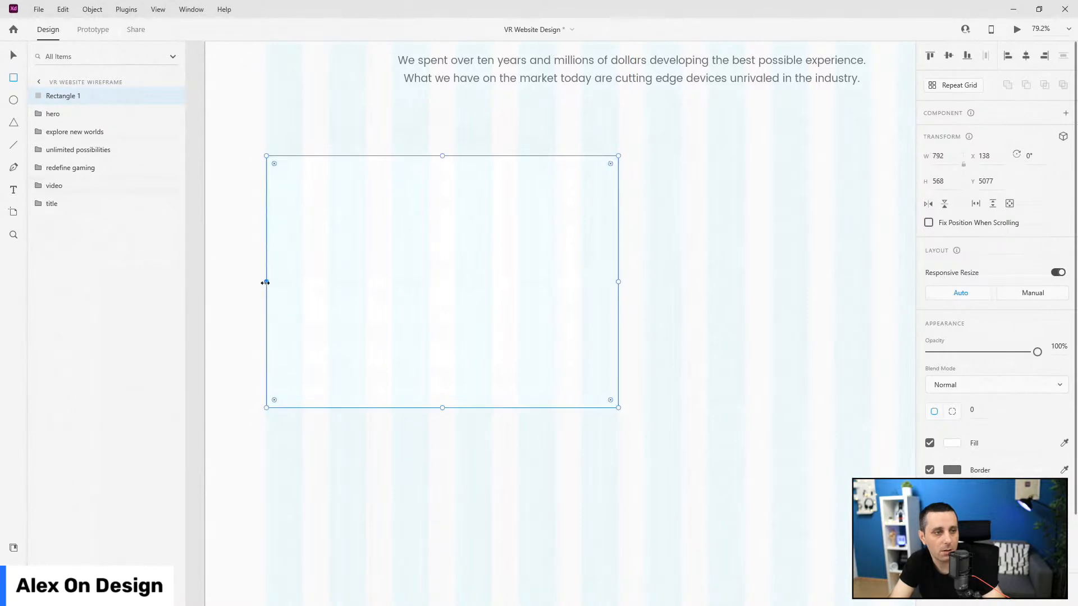
scroll(471, 246, down, 2)
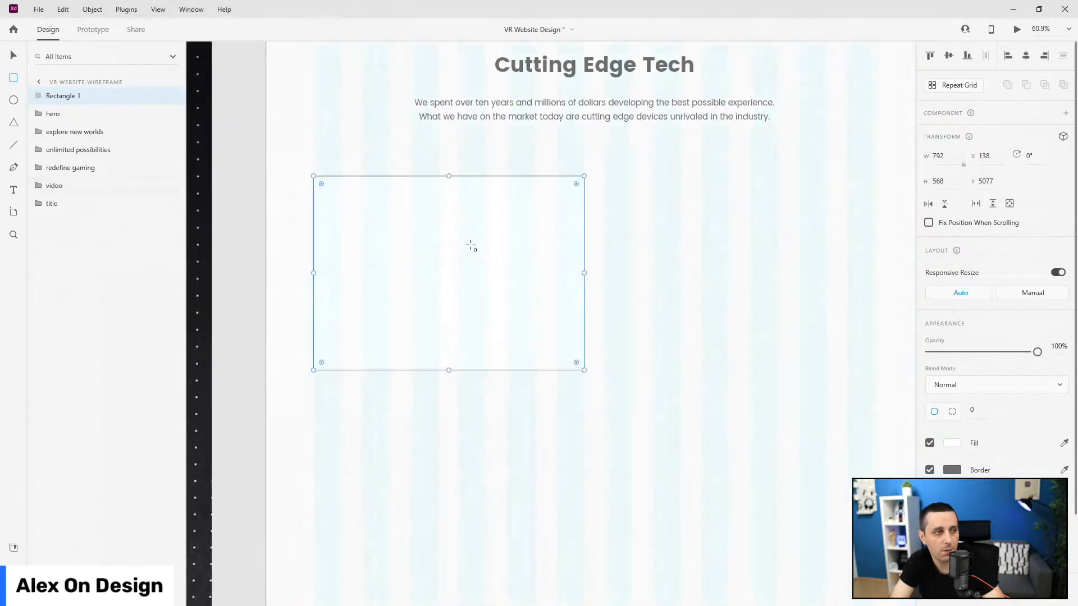
Step: Move the new rectangle below title in the layer order and name it product-card-bg-large
click(14, 547)
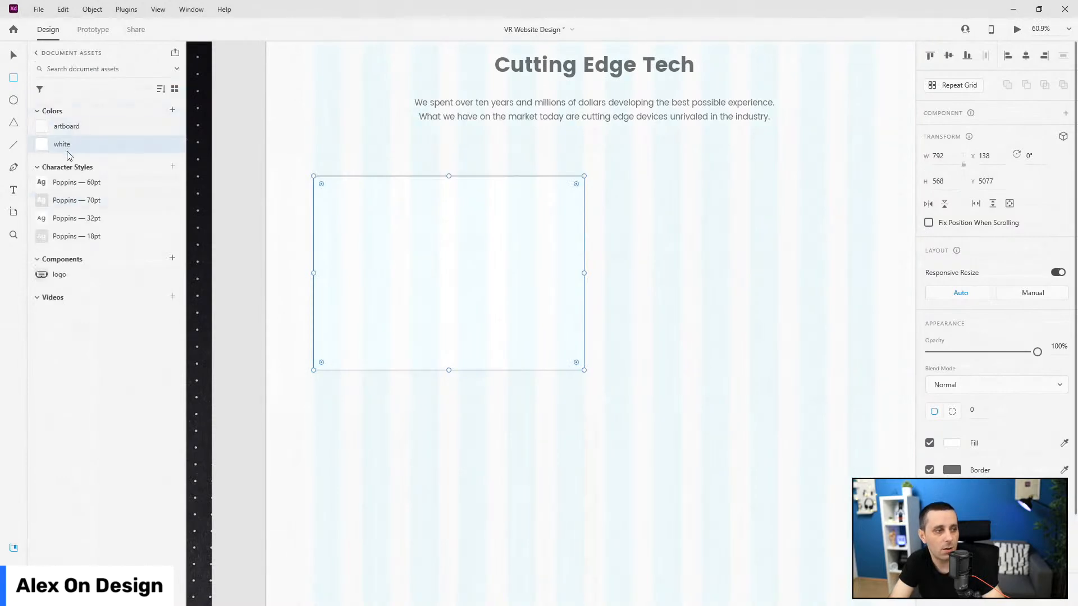
click(14, 547)
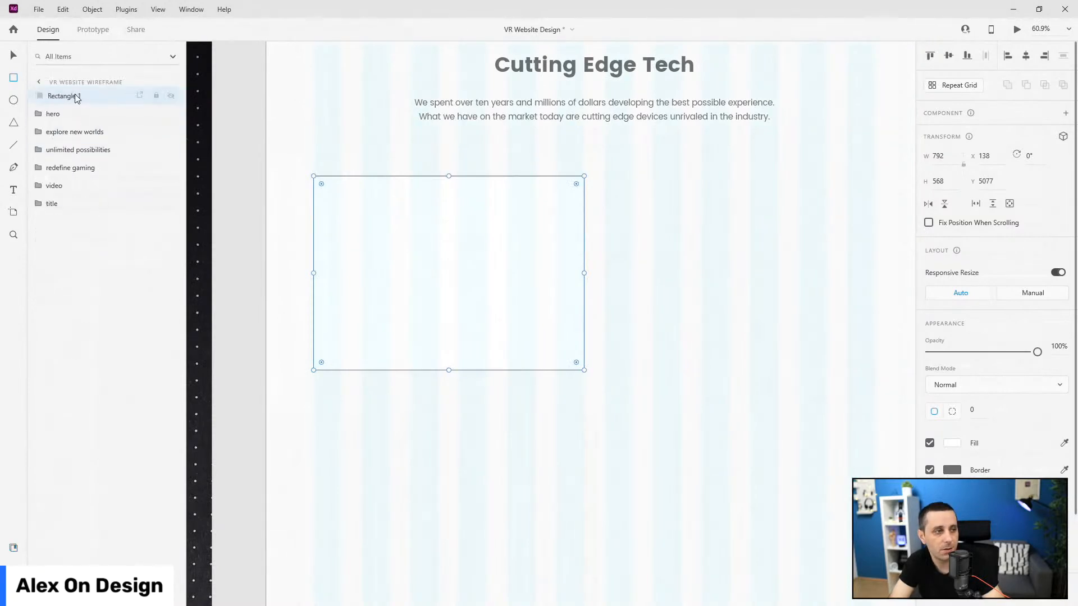
drag(74, 99, 73, 235)
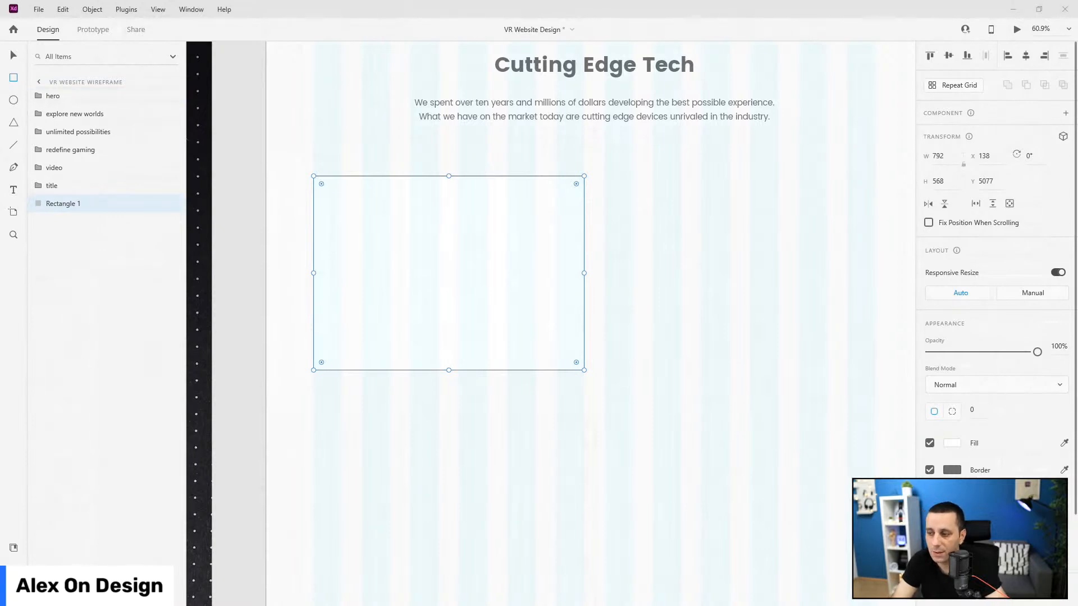
double_click(62, 203)
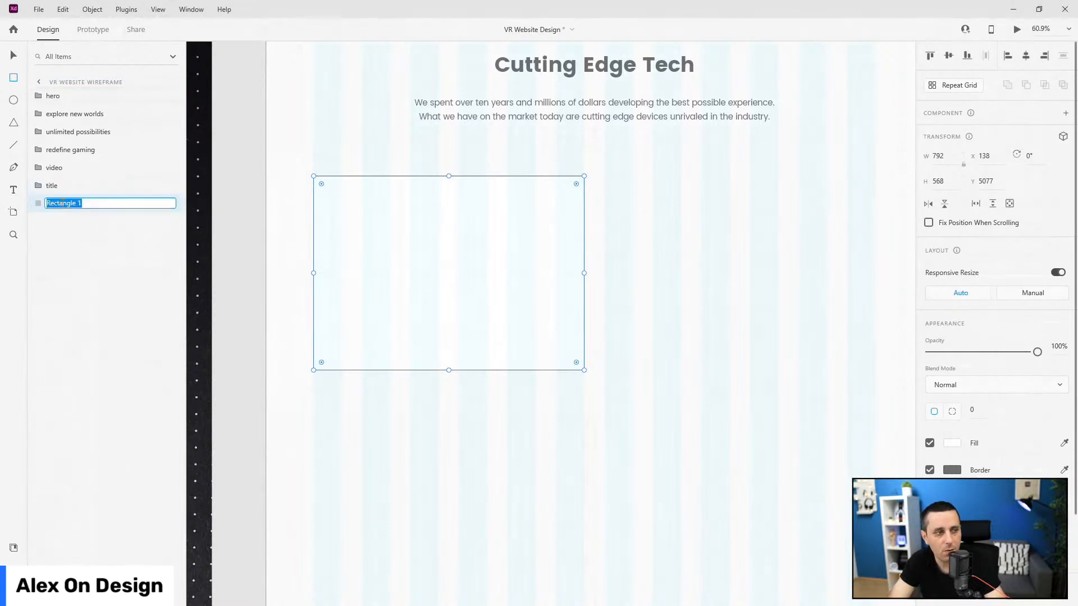
text(b)
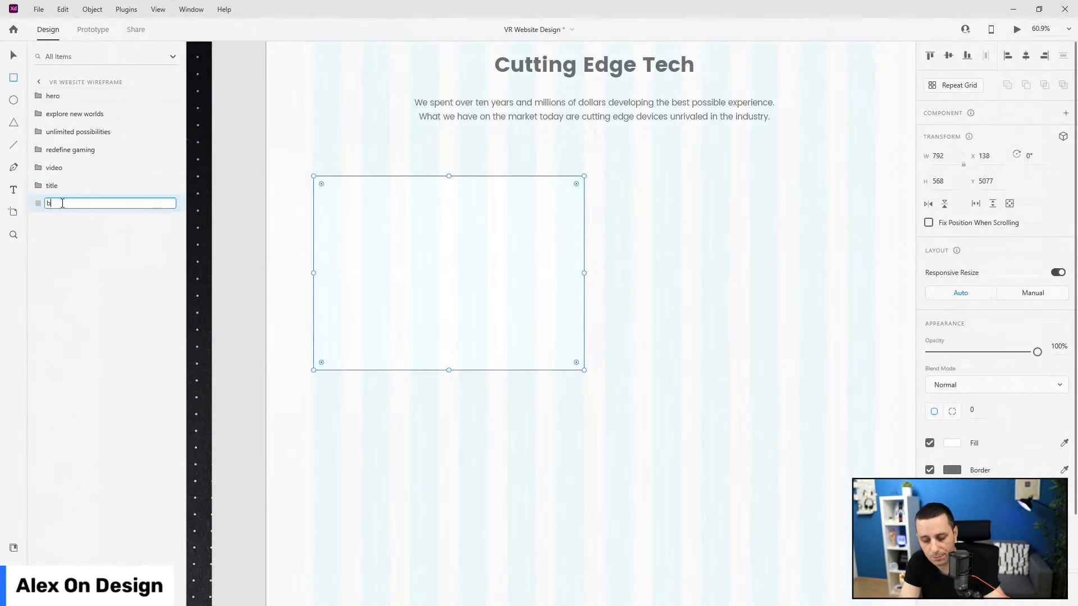
text(produc)
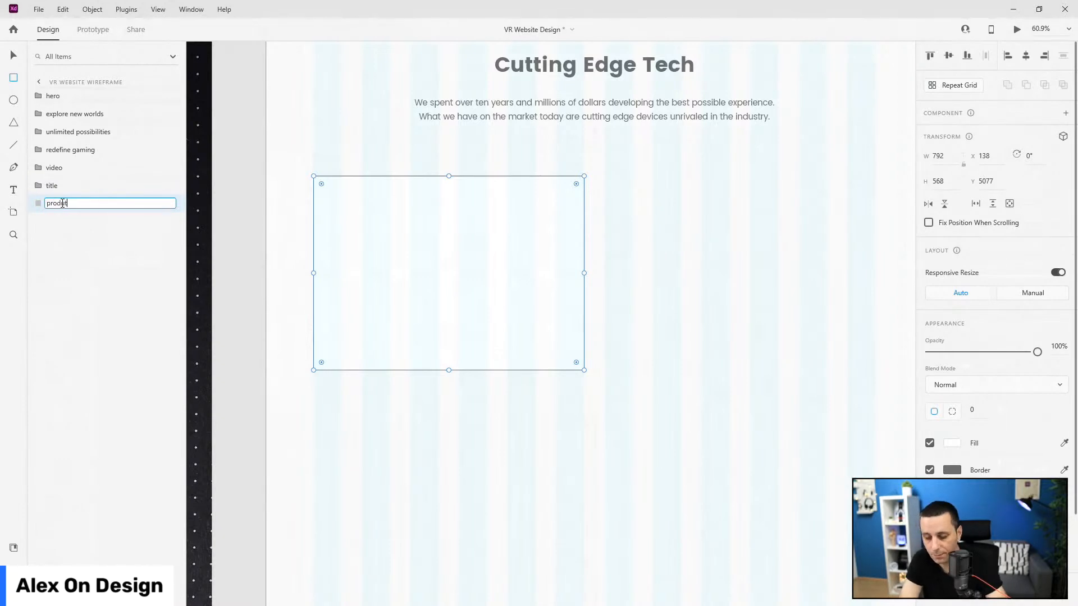
double_click(64, 203)
text(product-card-bg-large)
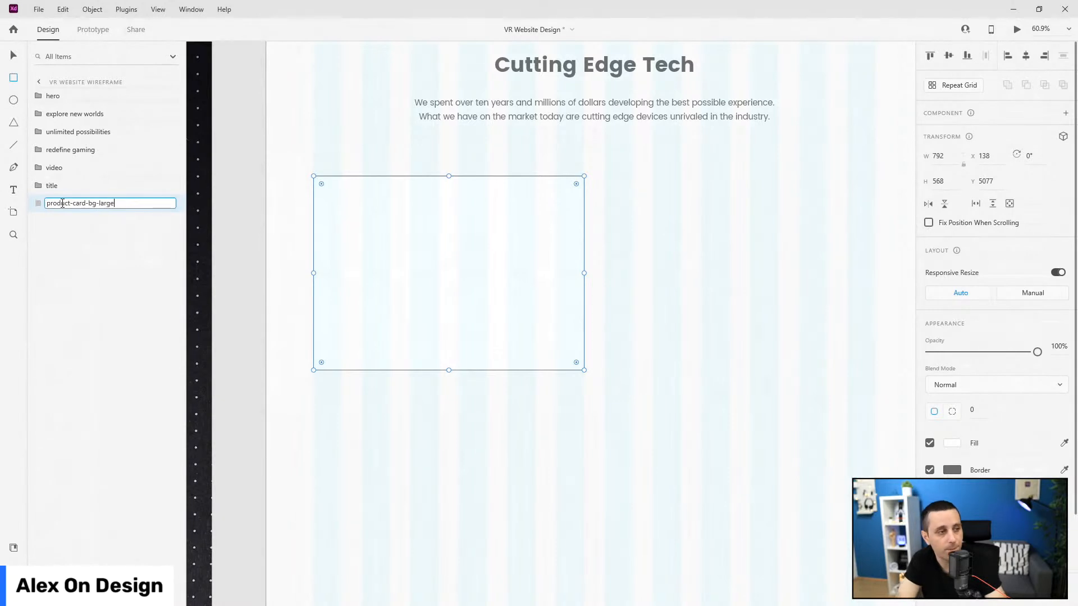
key(Return)
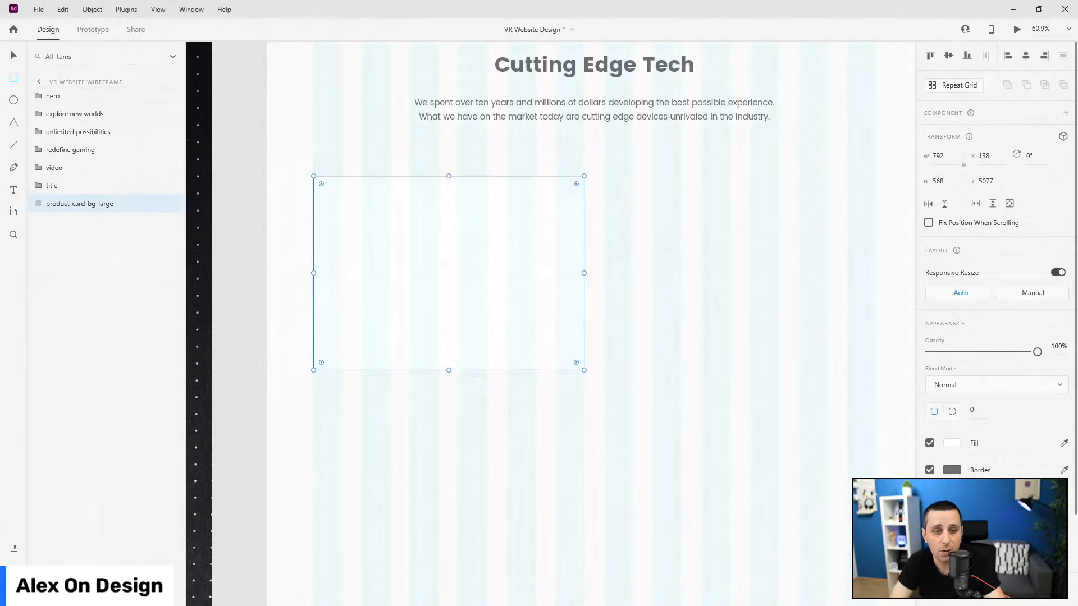
Step: Set the height of product-card-bg-large to 618 and its corner radius to 10
click(951, 155)
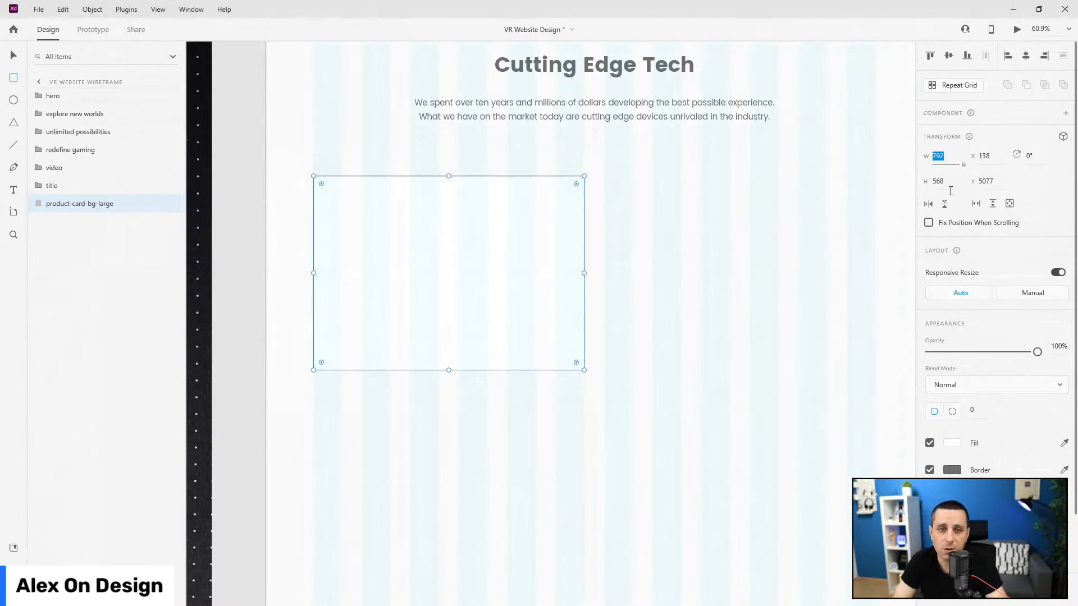
click(951, 182)
text(618)
key(Return)
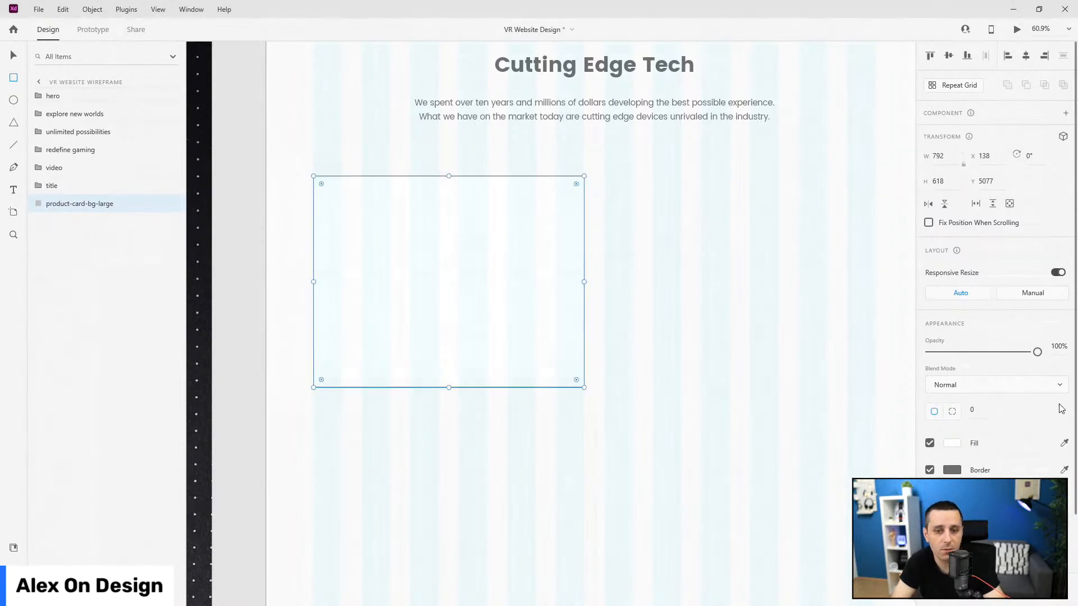
scroll(991, 265, down, 2)
scroll(991, 258, up, 2)
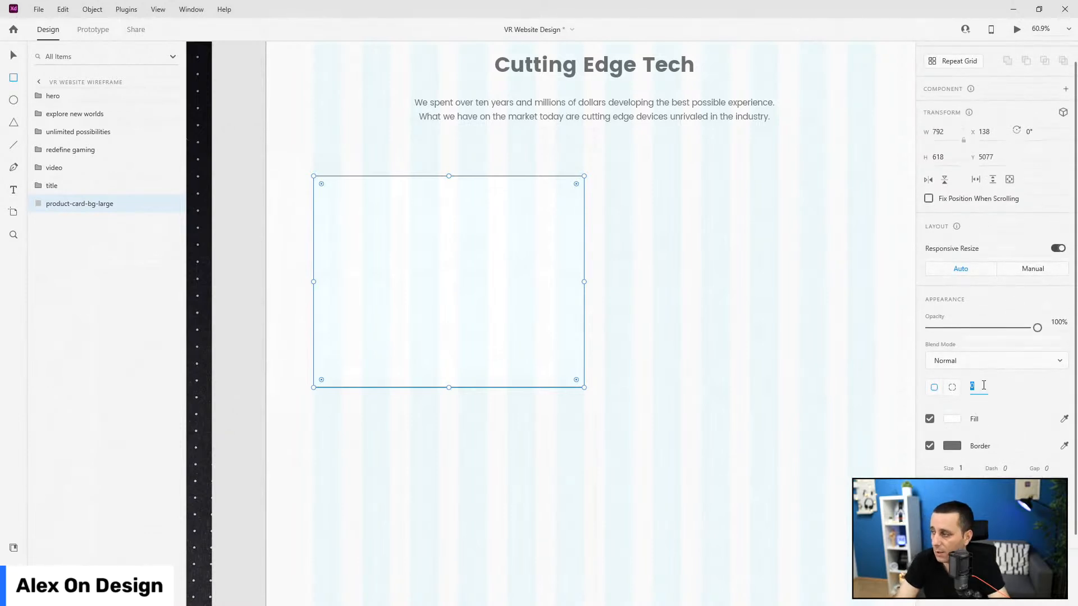
text(10)
key(Return)
key(v)
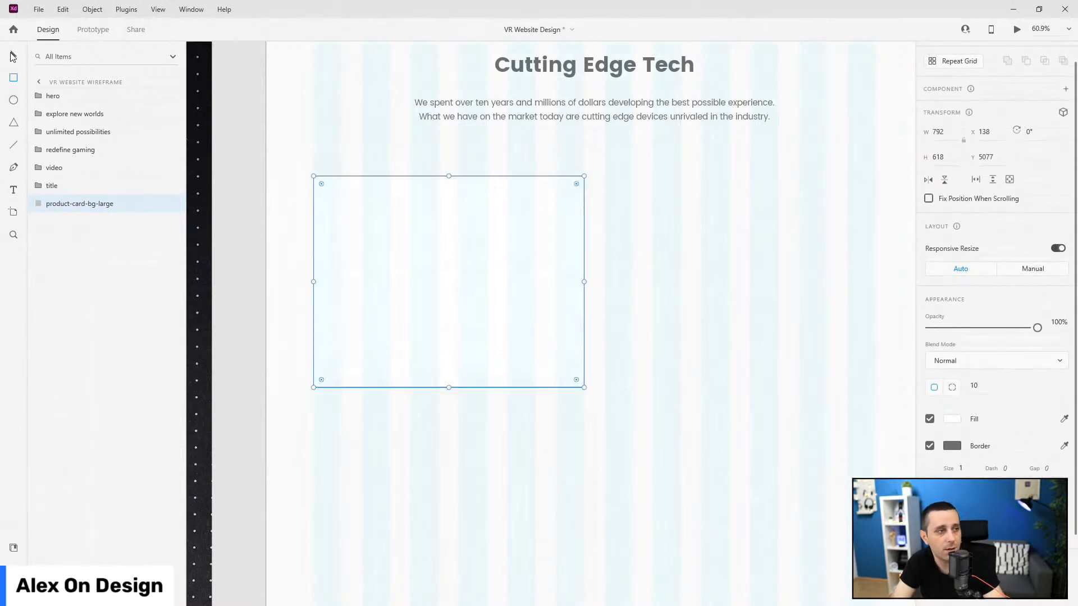
Step: Duplicate product-card-bg-large and place the copy beside it on the remaining grid columns at X 990, Y 5077
scroll(388, 247, down, 2)
scroll(641, 241, up, 2)
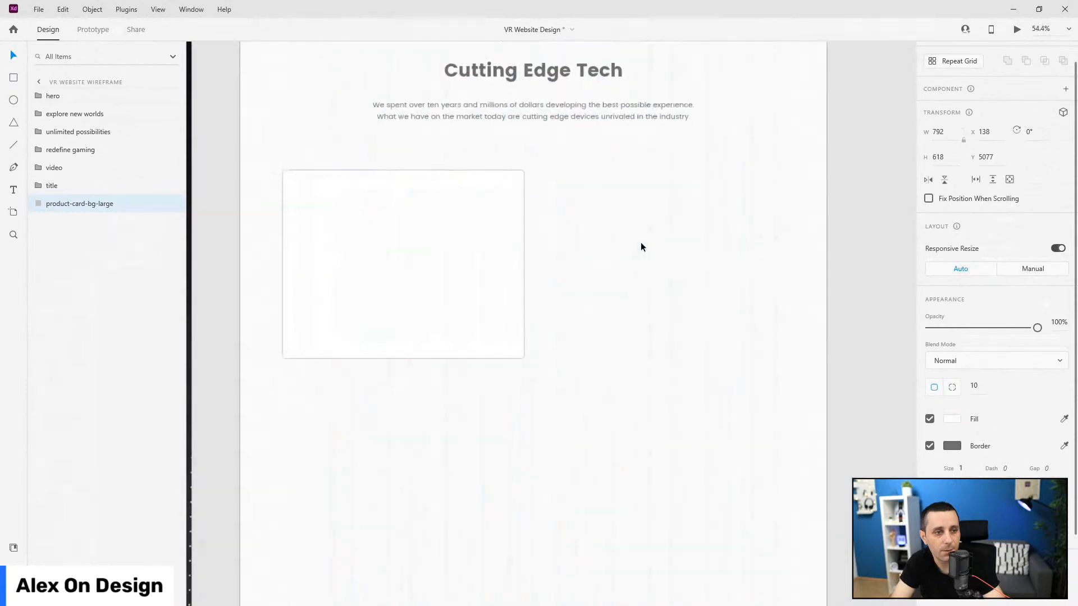
key(ctrl+d)
drag(494, 241, 751, 239)
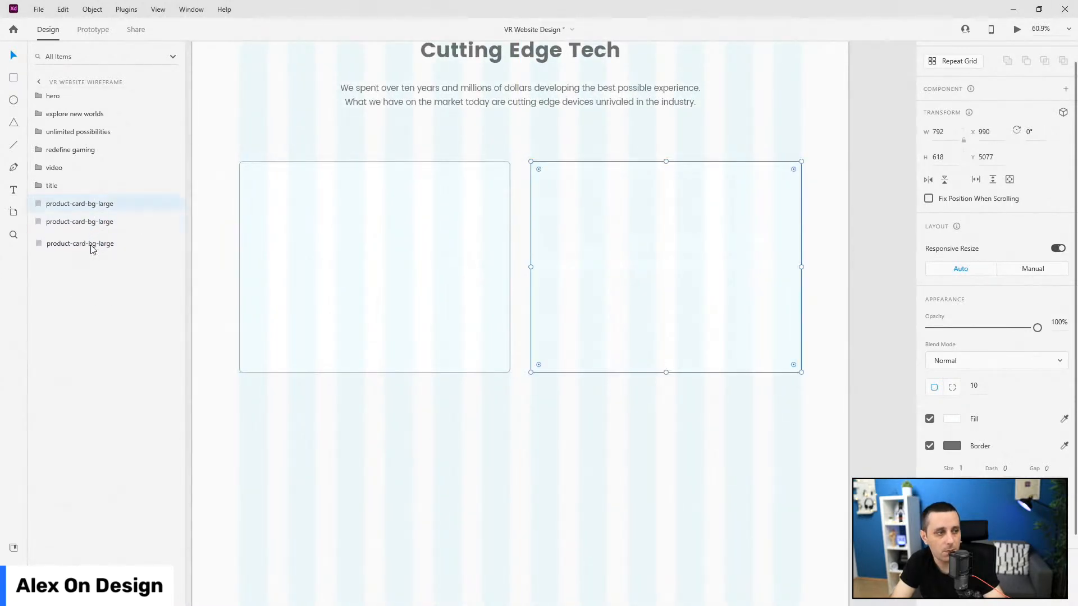
Step: Put the duplicated card below the original in the layer order and rename it product-card-bg-small
double_click(79, 222)
key(End)
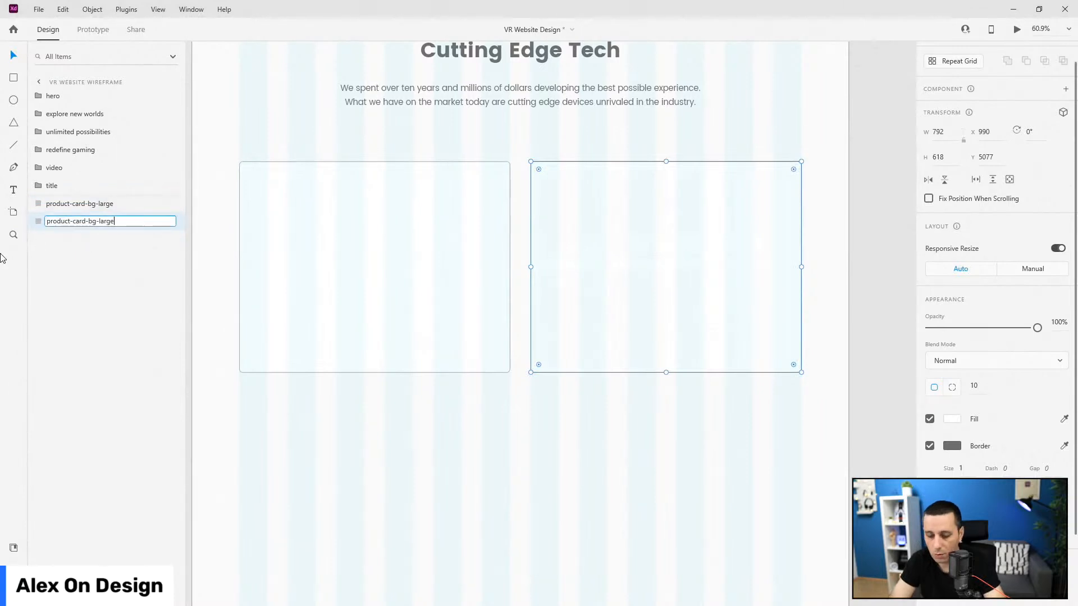
key(BackSpace)
key(BackSpace)
key(BackSpace)
text(sma)
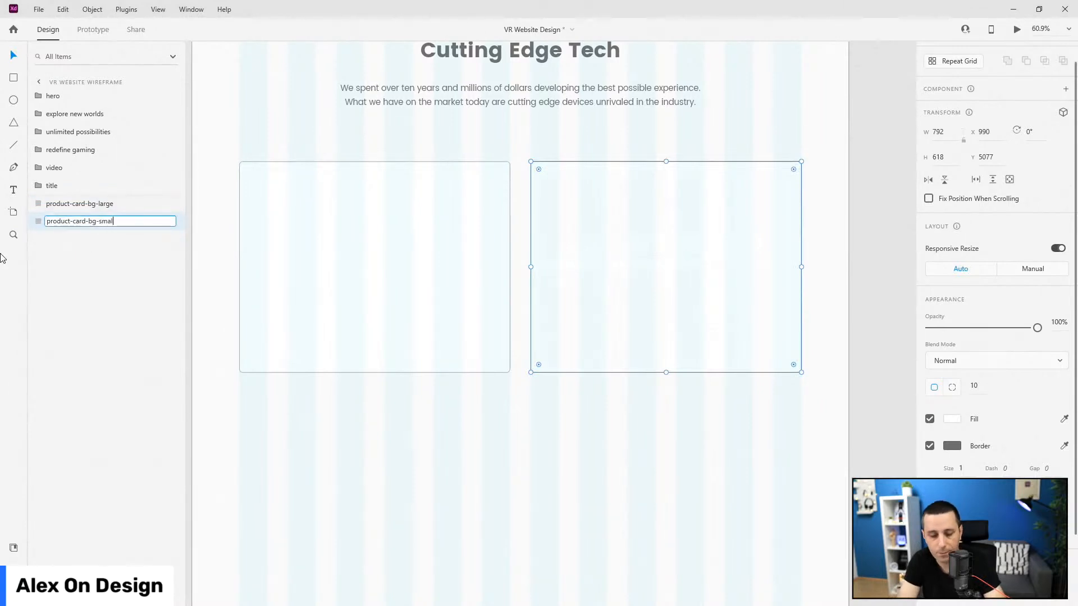
text(ll)
key(Return)
Step: Set the height of product-card-bg-small to 279
click(949, 159)
key(Return)
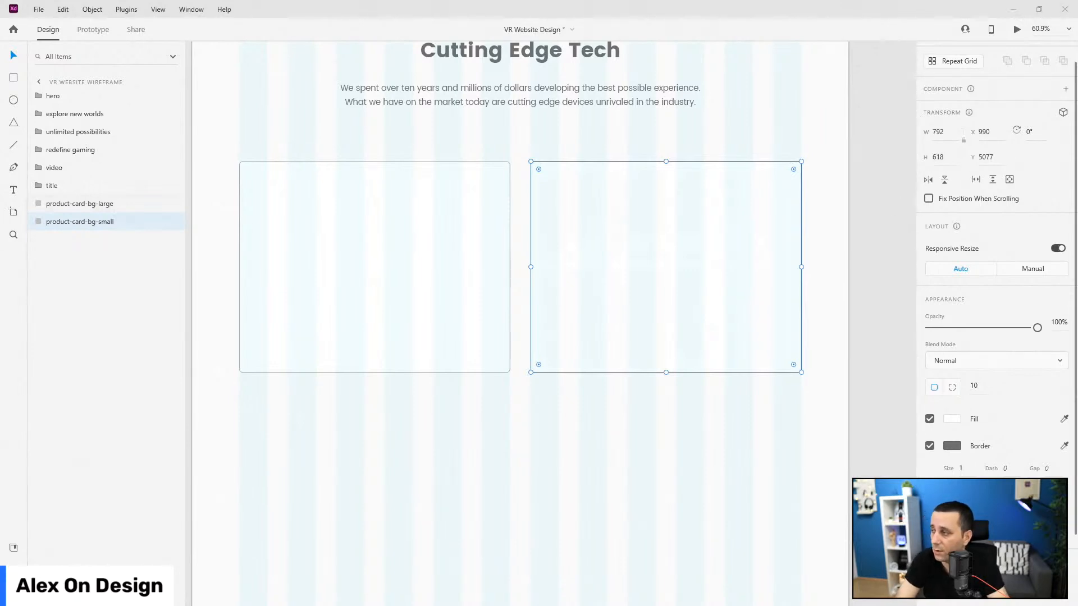
click(954, 157)
text(279)
key(Return)
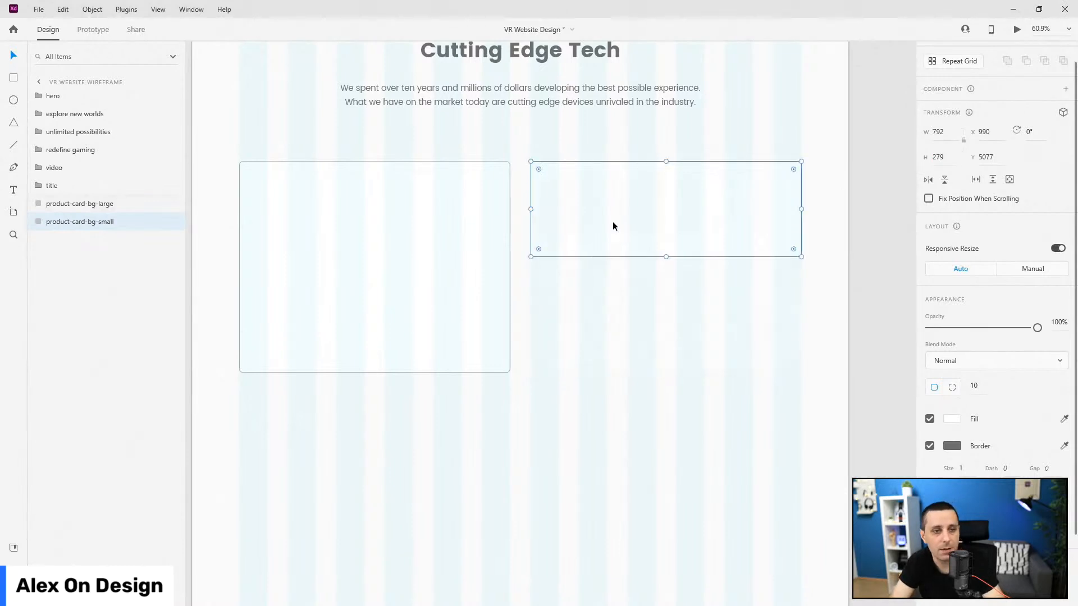
Step: Try a copy of product-card-bg-small directly beneath it at Y 5416, and delete that copy
drag(648, 206, 644, 321)
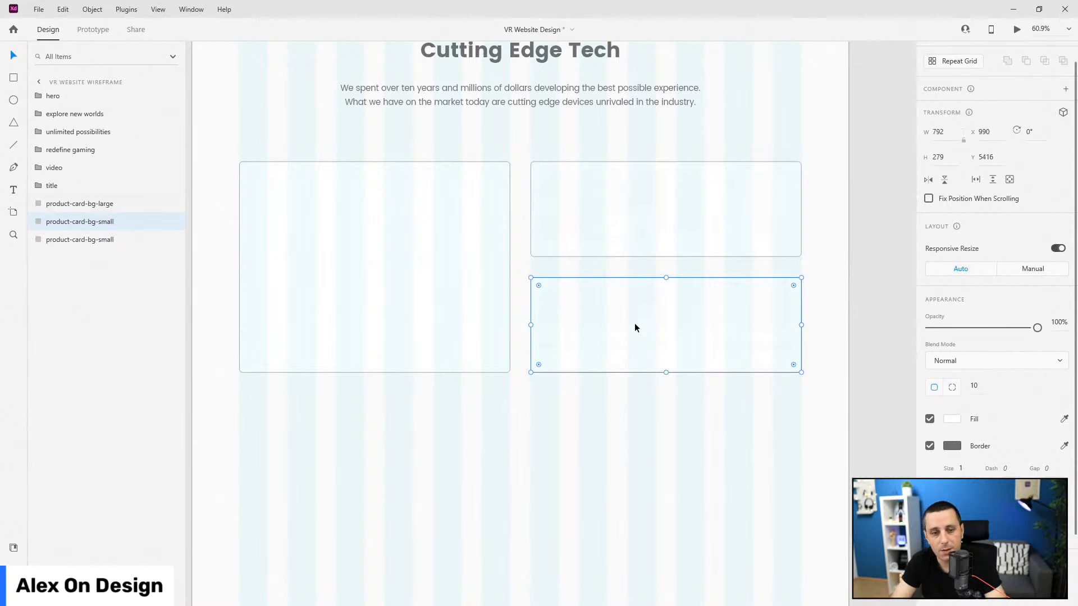
key(Delete)
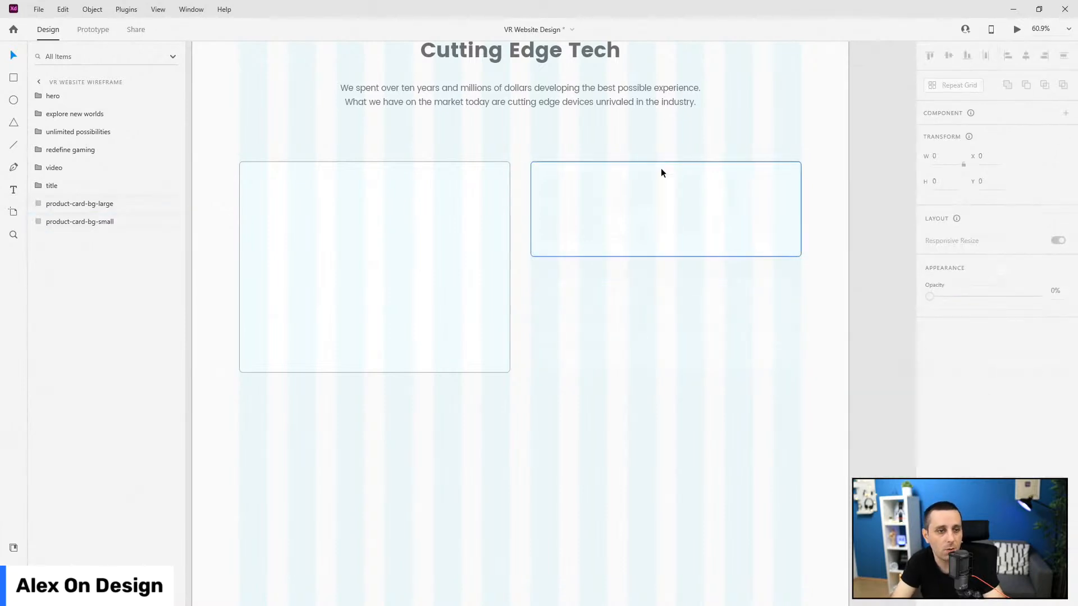
click(627, 212)
click(414, 227)
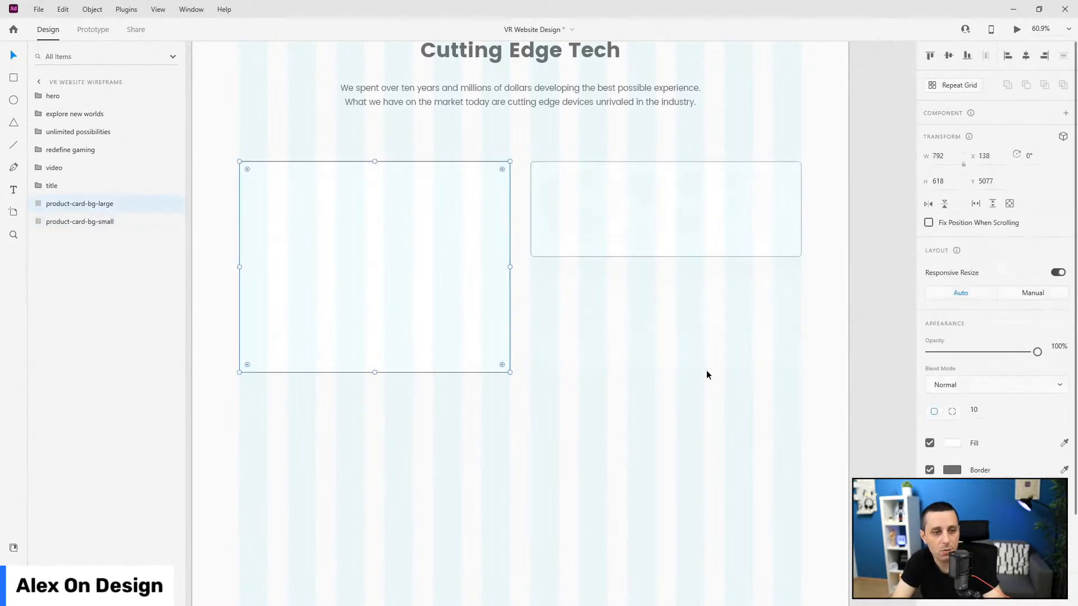
Step: Add the text "Explorer Two" in the lower part of the large product card
scroll(241, 352, up, 2)
key(t)
click(409, 332)
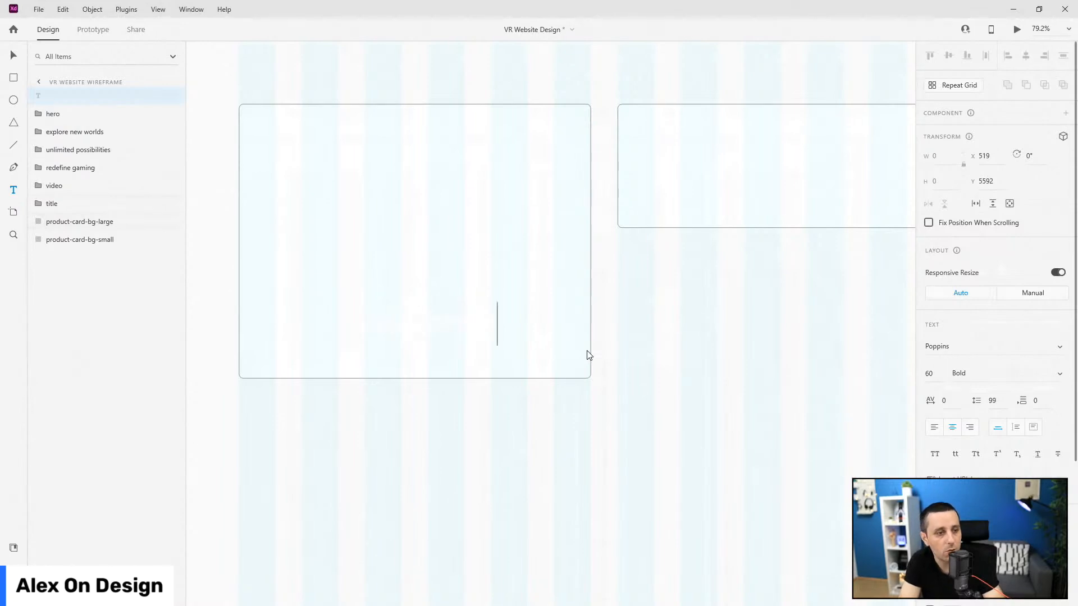
text(Explorer Two)
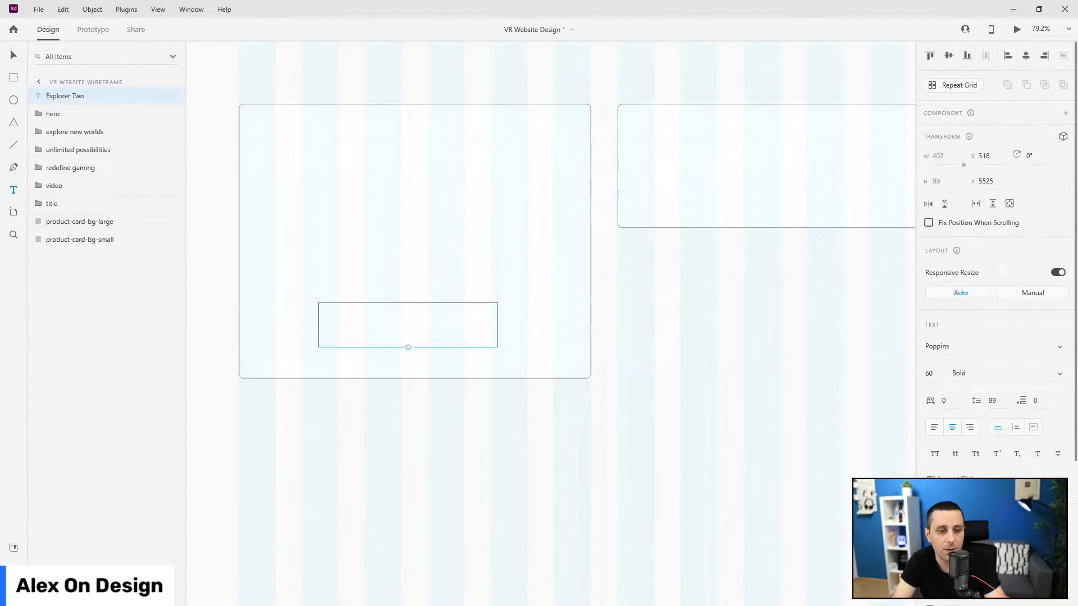
Step: Apply the Poppins 32pt character style to the Explorer Two text
click(12, 549)
click(76, 218)
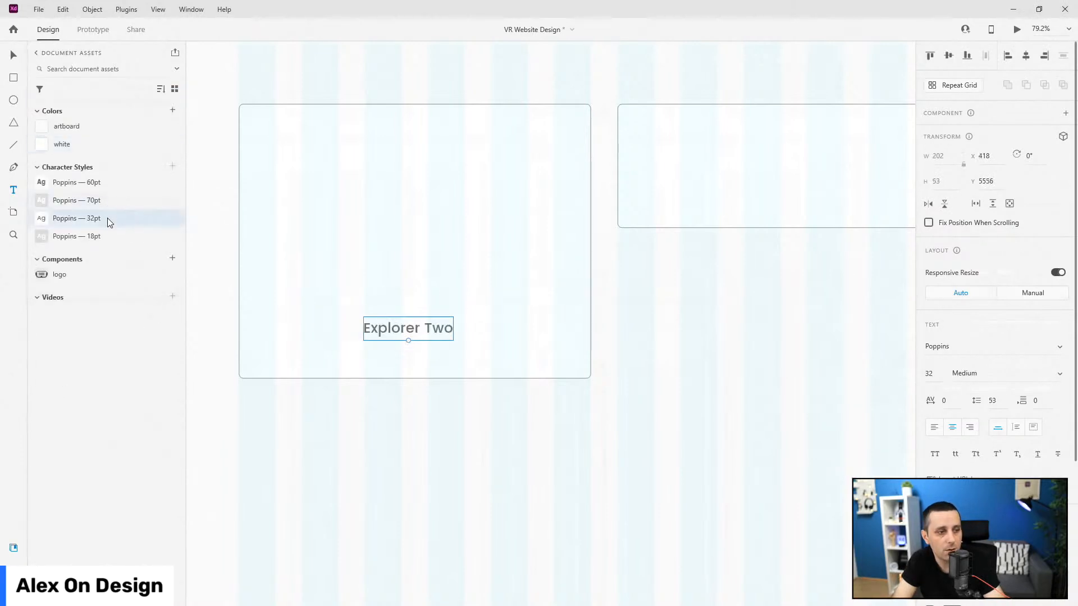
key(Escape)
Step: Duplicate the Explorer Two text directly beneath itself and change the copy to "Customize Yours"
drag(442, 332, 445, 358)
double_click(446, 355)
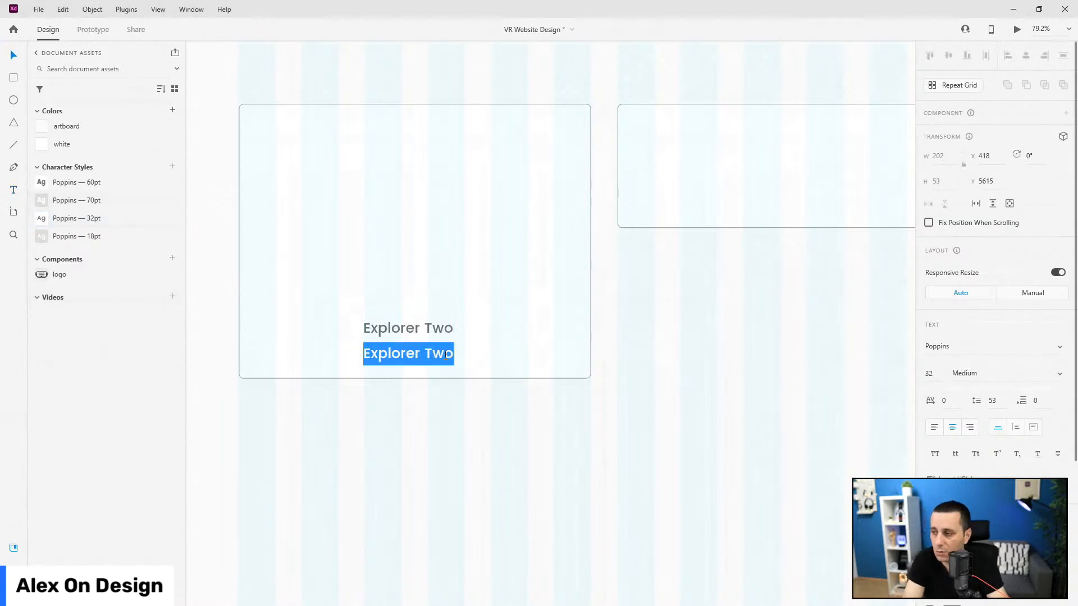
text(Customize Yours)
key(Escape)
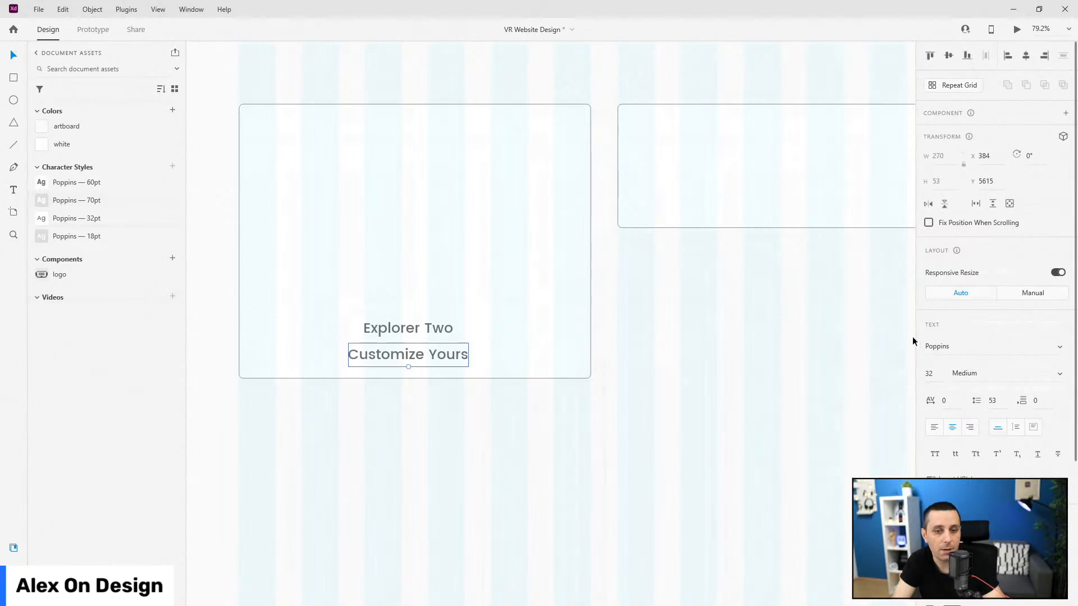
Step: Apply the Poppins 18pt character style to the Customize Yours text and underline it
click(1038, 454)
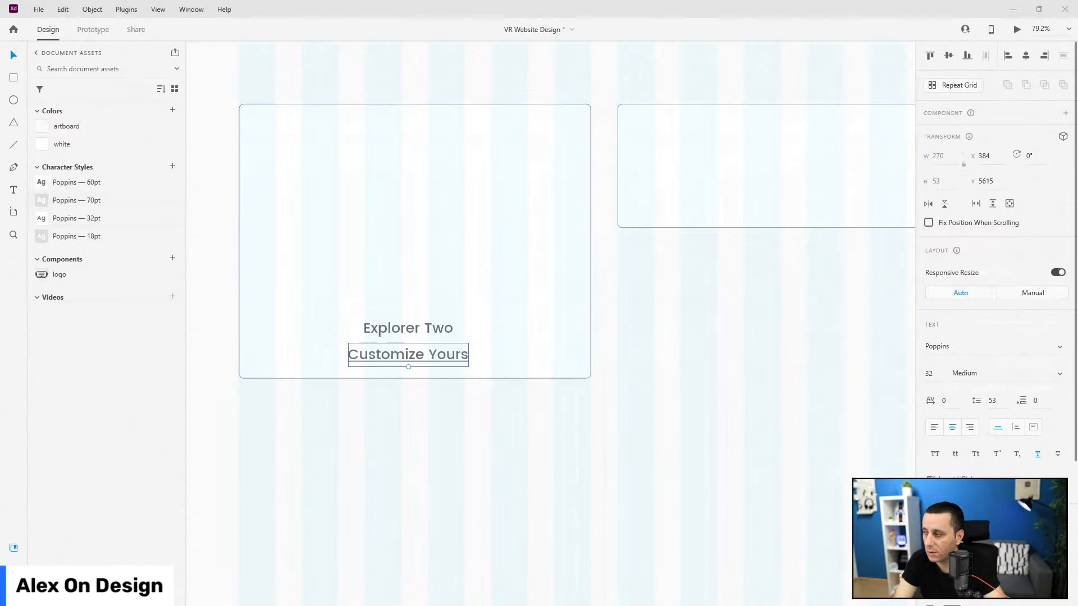
click(89, 236)
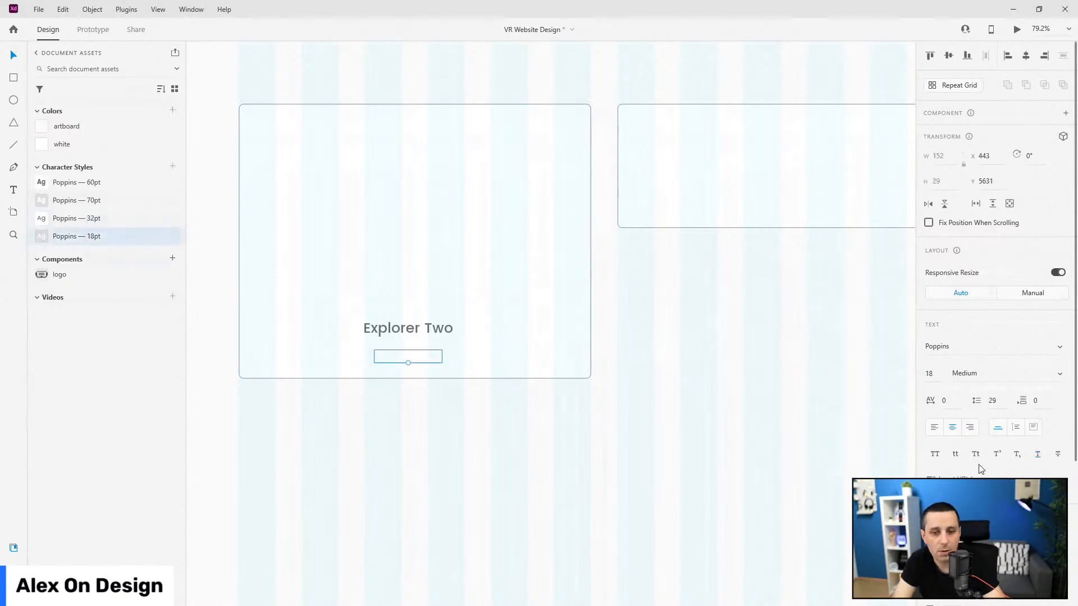
scroll(980, 463, down, 4)
click(953, 442)
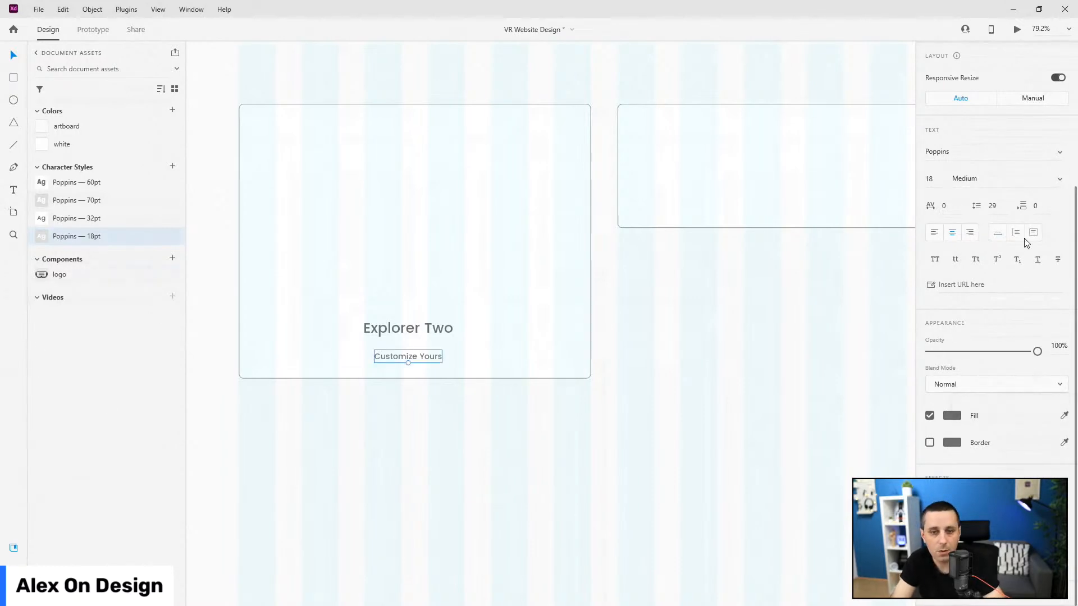
click(1038, 260)
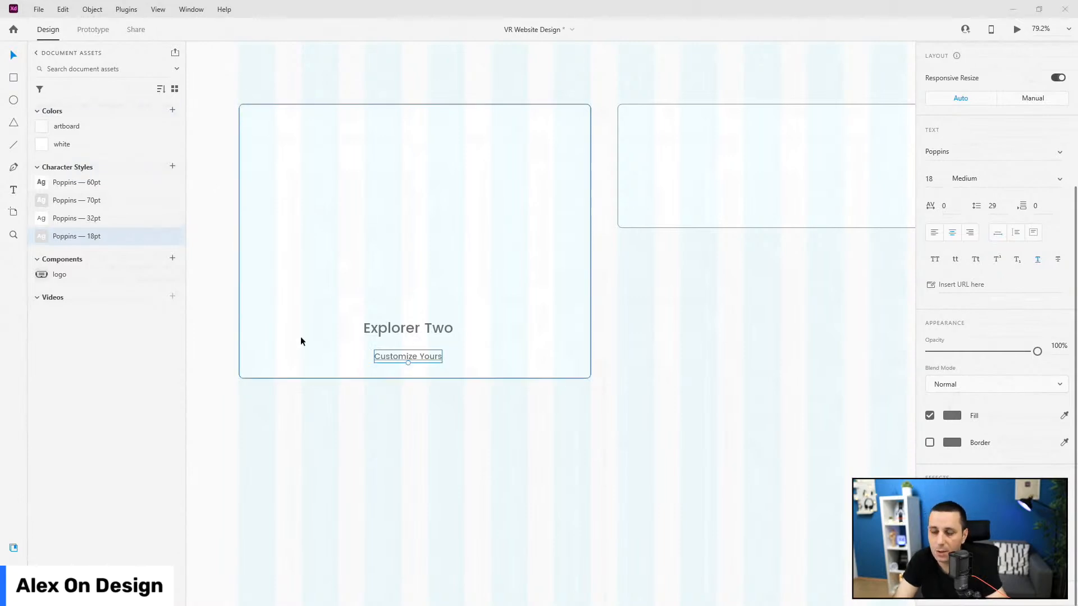
Step: Position the Customize Yours text 20 px below the Explorer Two text
scroll(417, 354, up, 4)
drag(396, 342, 399, 343)
key(shift+Down)
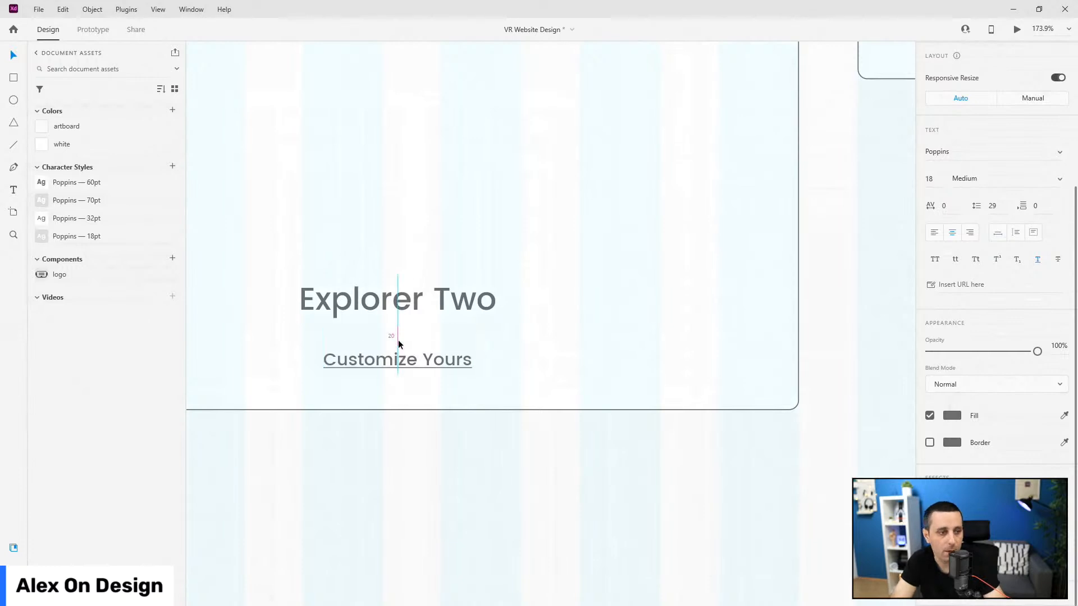
Step: Center the Customize Yours and Explorer Two texts horizontally within the large product card
scroll(500, 310, down, 5)
shift+click(533, 274)
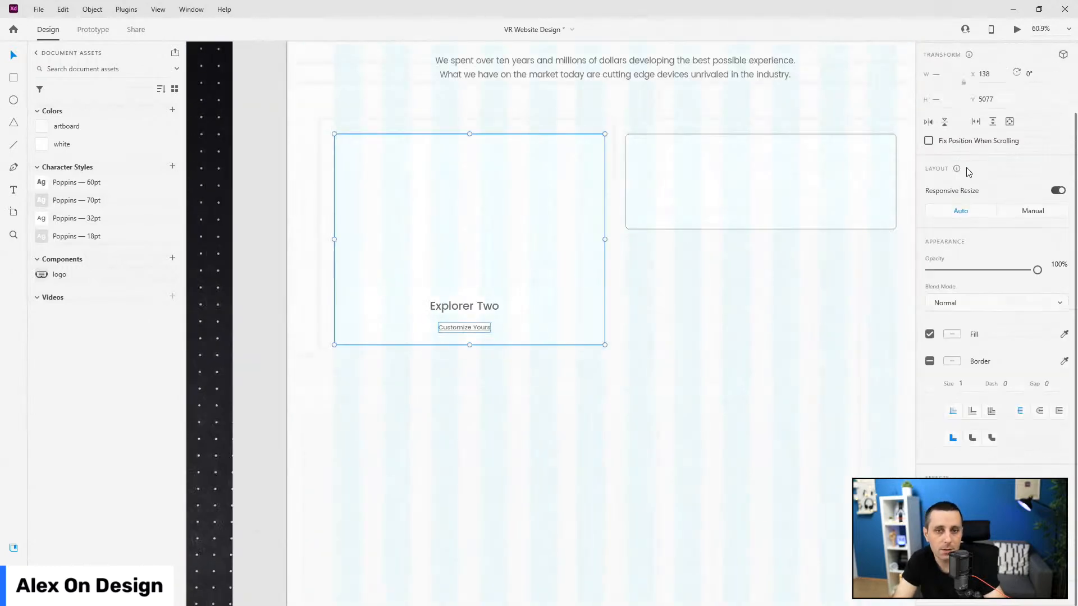
click(1025, 60)
click(477, 307)
shift+click(544, 220)
click(504, 498)
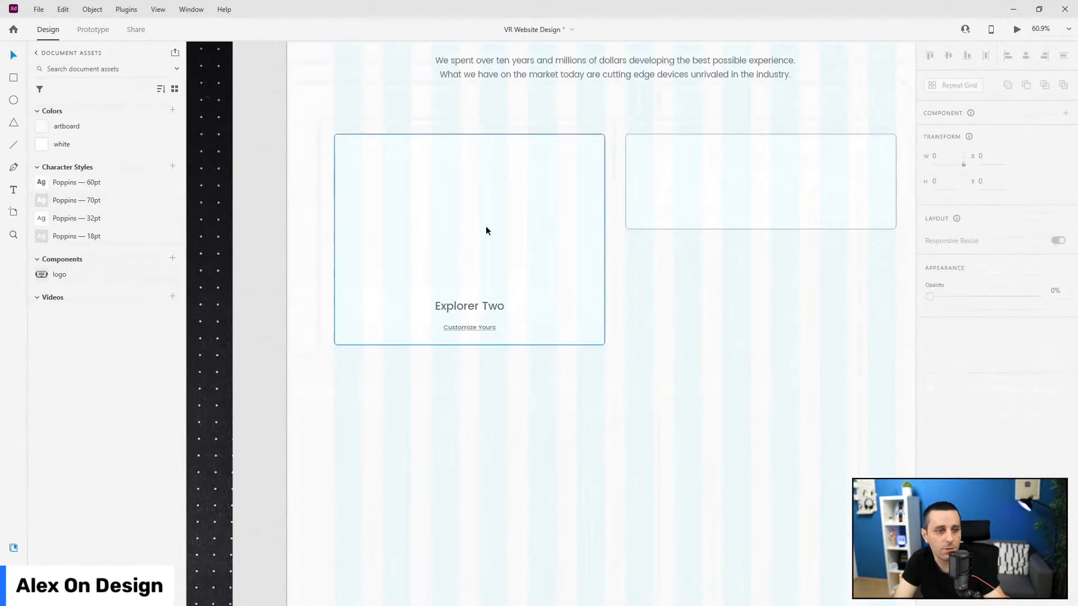
Step: Move the Explorer Two and Customize Yours texts up together to Y 5545
scroll(486, 225, up, 4)
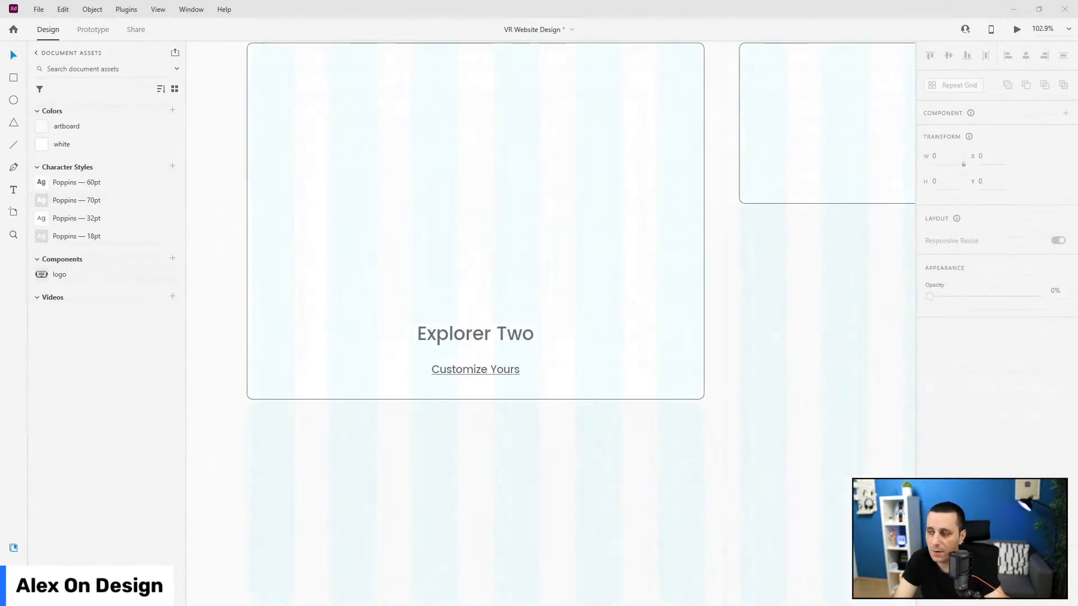
scroll(443, 387, up, 2)
click(457, 369)
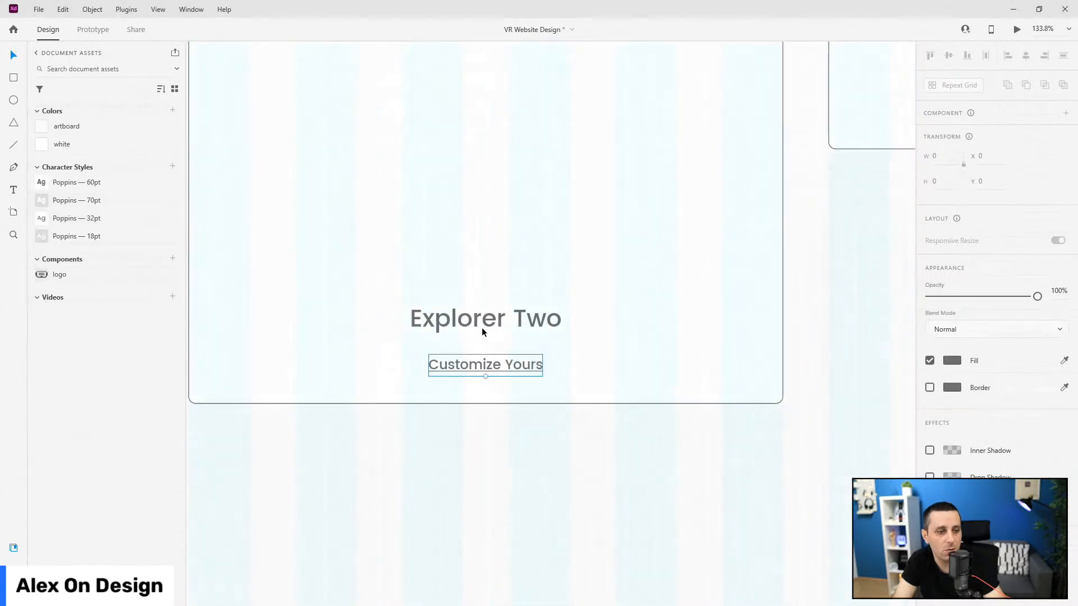
shift+click(482, 329)
drag(481, 329, 504, 346)
key(shift+Up)
key(shift+Up)
key(shift+Up)
key(shift+Up)
key(Up)
key(Up)
key(Up)
key(Up)
key(Up)
key(Up)
key(Up)
key(Up)
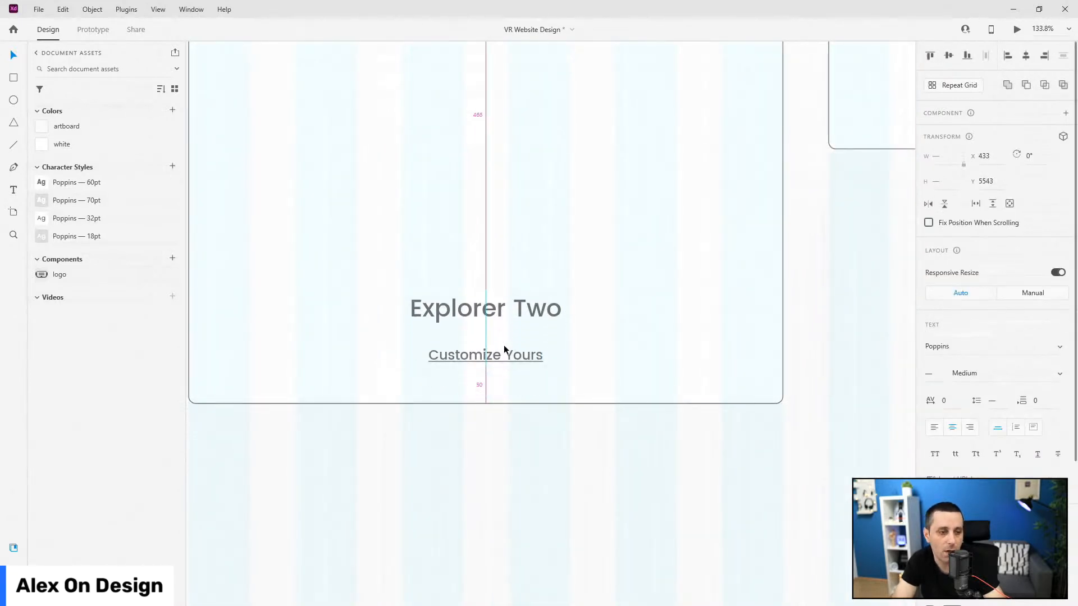
Step: Move the Customize Yours and Explorer Two layers directly above product-card-bg-large in the layer order
scroll(514, 319, down, 5)
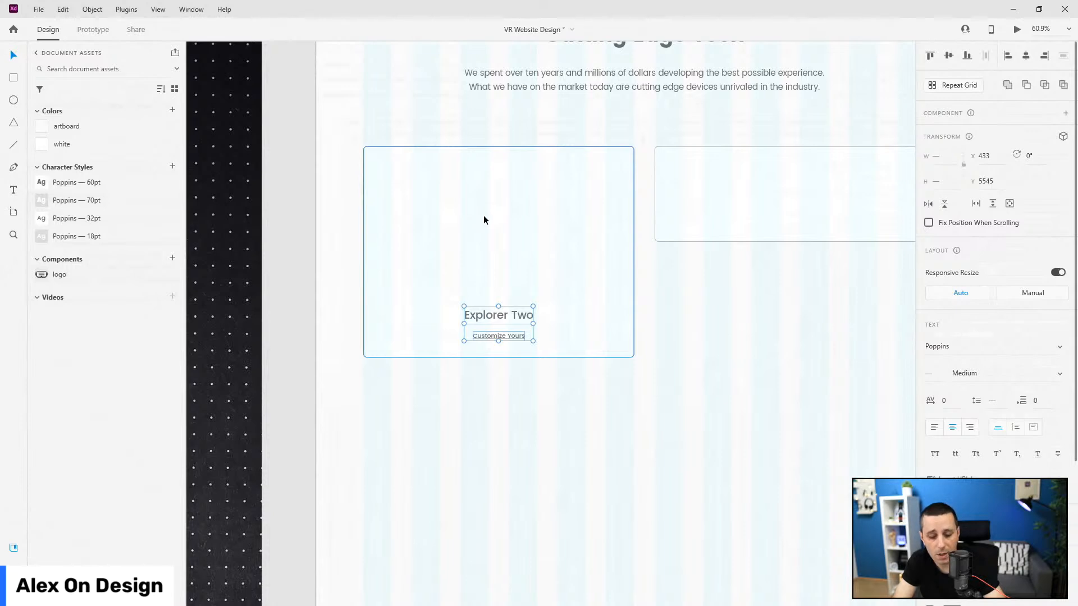
key(ctrl+y)
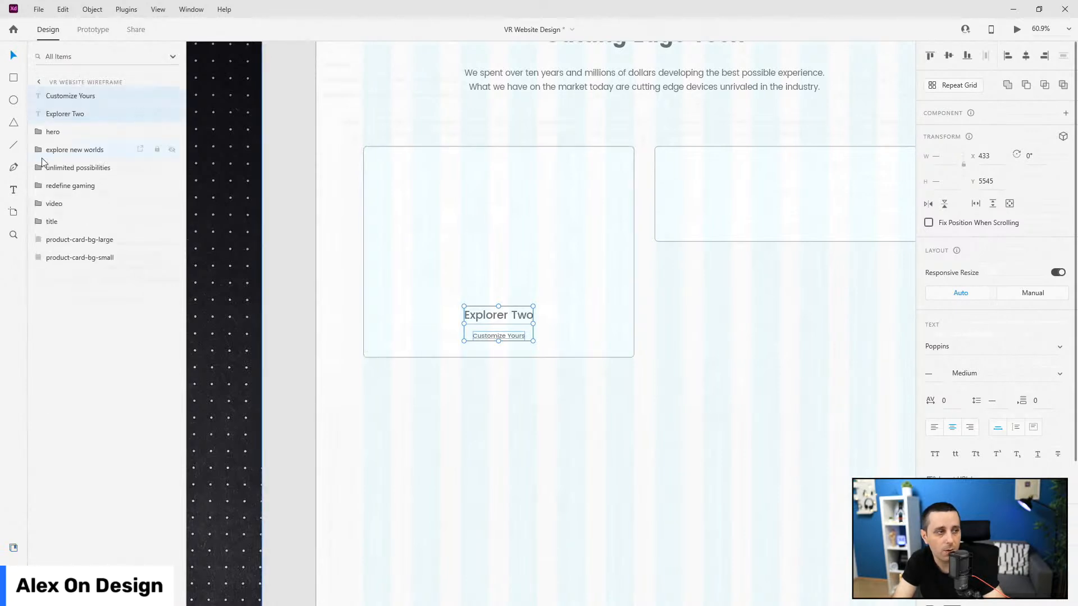
drag(77, 104, 84, 233)
Step: Group the two texts with product-card-bg-large and name the group explorer two
shift+click(83, 241)
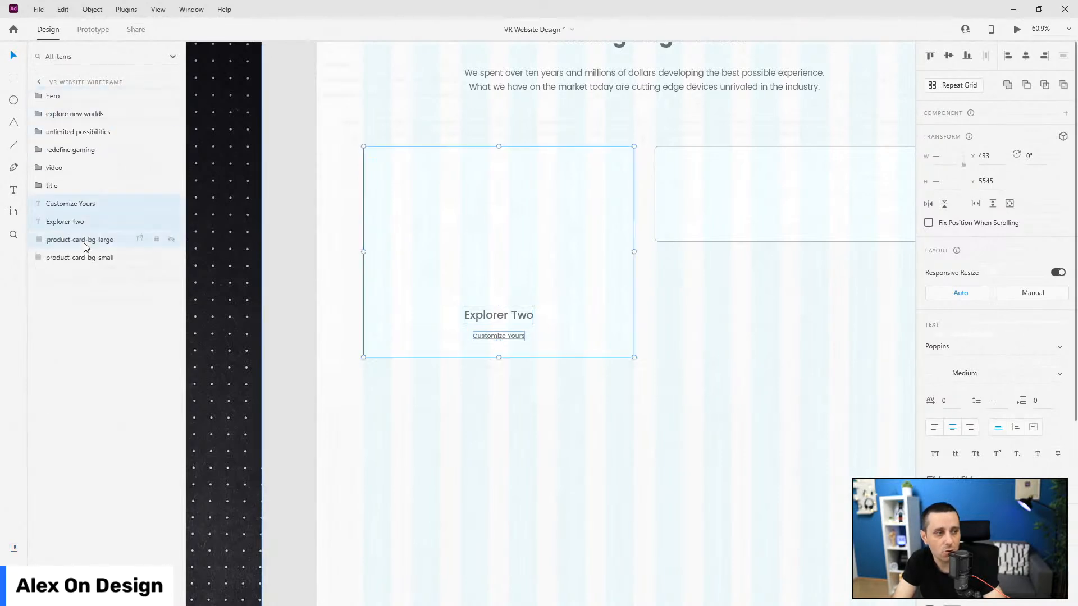
key(ctrl+g)
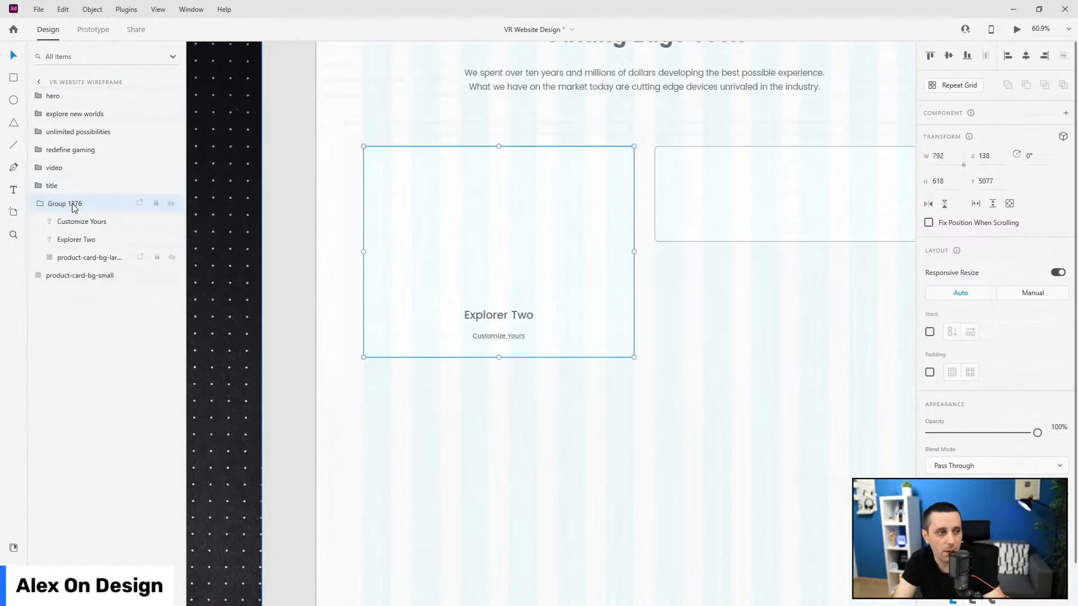
double_click(73, 205)
text(explorer two)
key(Return)
click(38, 203)
Step: Copy the Explorer Two and Customize Yours texts into the small product card
click(83, 222)
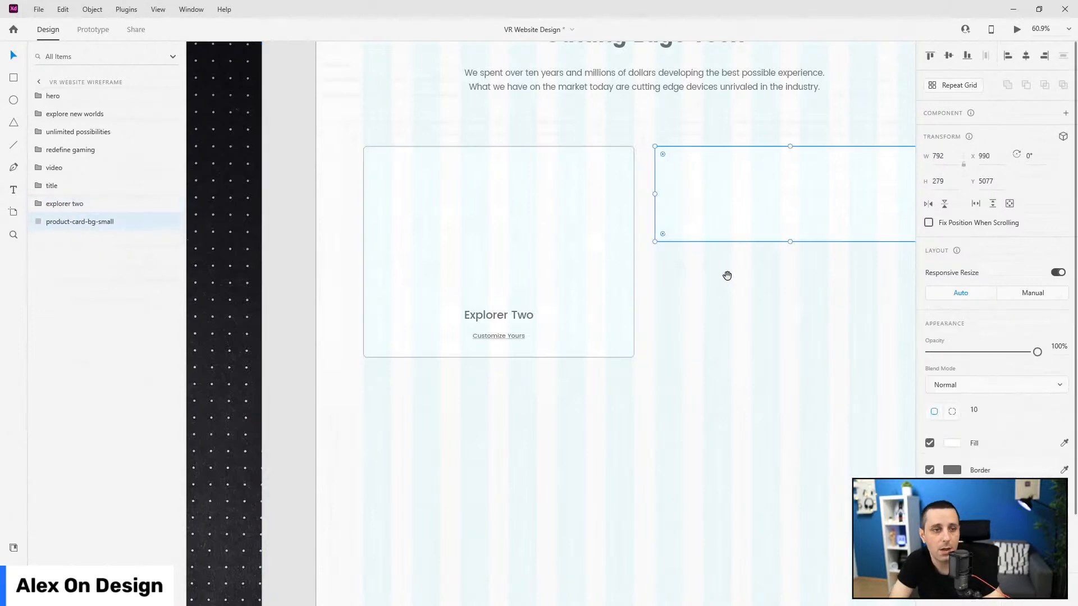
scroll(575, 275, right, 3)
click(331, 307)
shift+click(332, 328)
drag(368, 305, 580, 166)
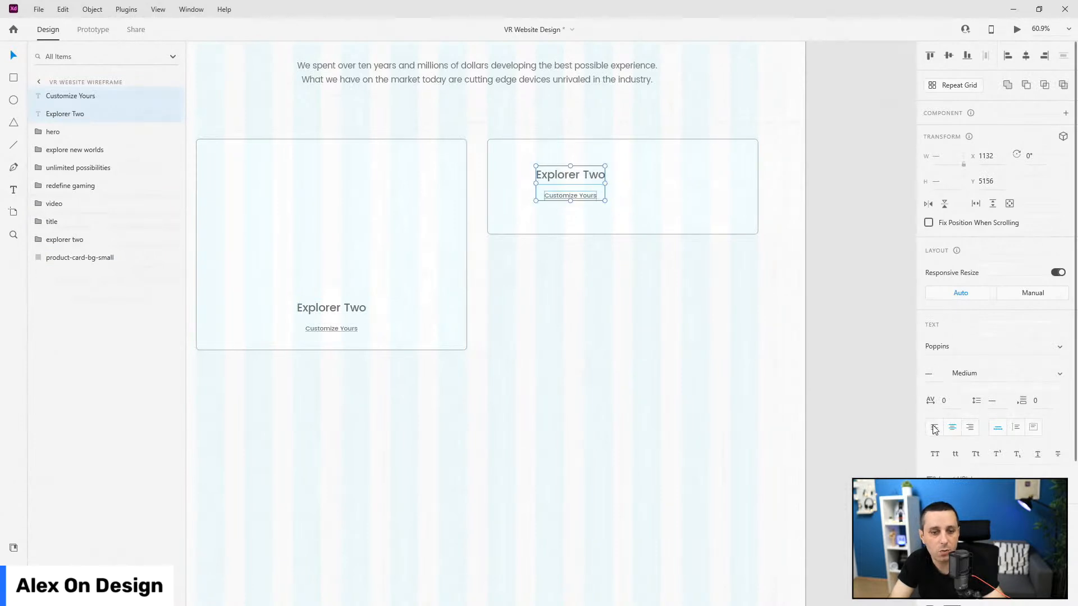
Step: Left-align the text of both copies in the small card and line up their left edges
scroll(934, 430, down, 3)
scroll(1017, 55, up, 3)
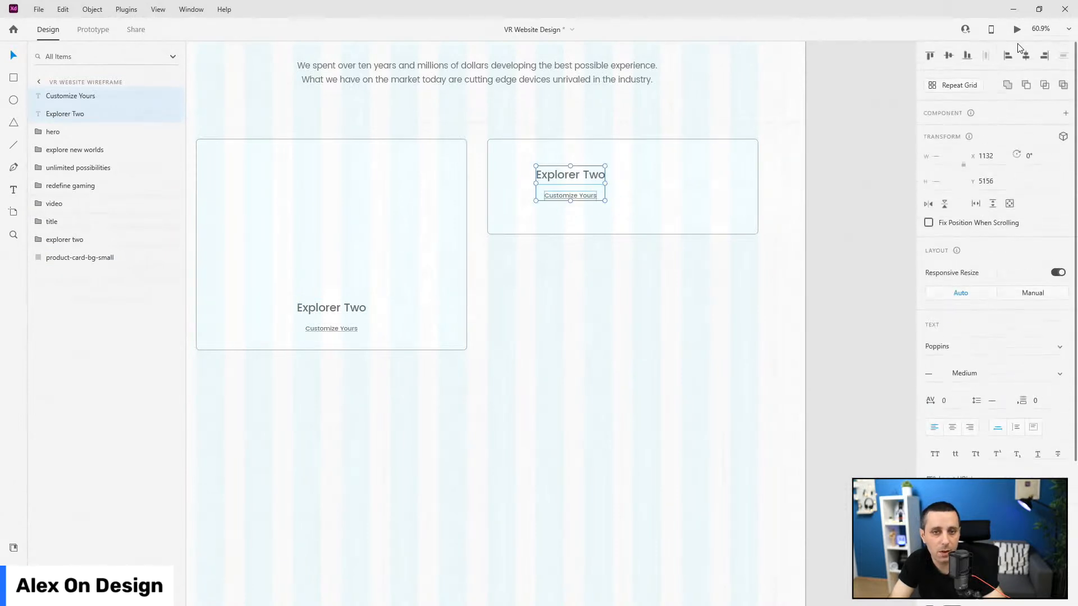
click(1009, 60)
Step: Put the copied text layers directly above product-card-bg-small and place them in the card's right half at X 1416, Y 5166
drag(65, 108, 67, 254)
scroll(638, 175, up, 5)
drag(486, 176, 691, 180)
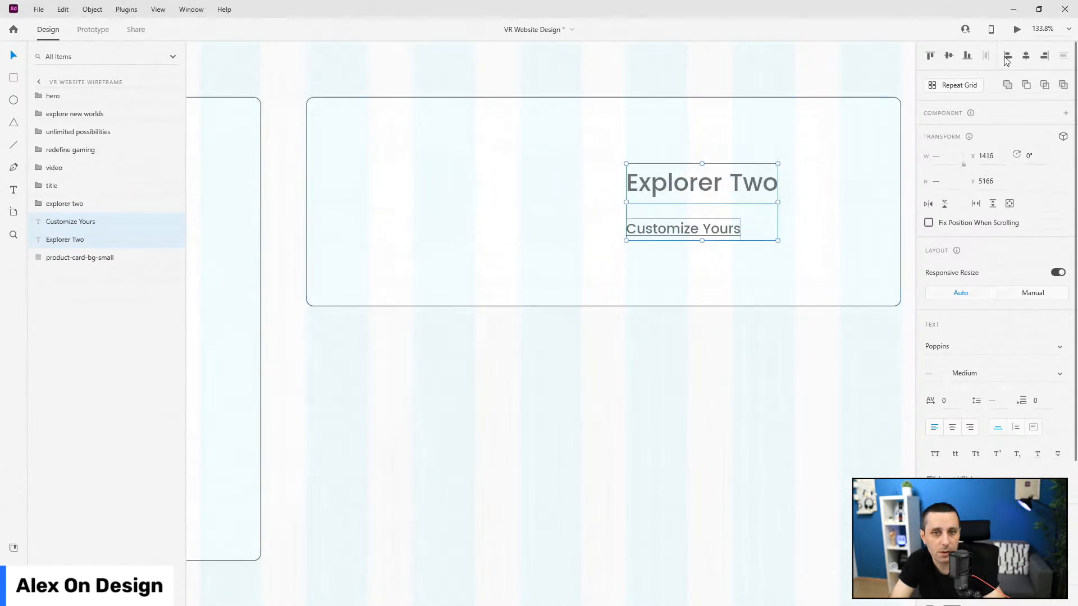
Step: Change the small card's heading text to "Controler"
click(773, 149)
double_click(753, 181)
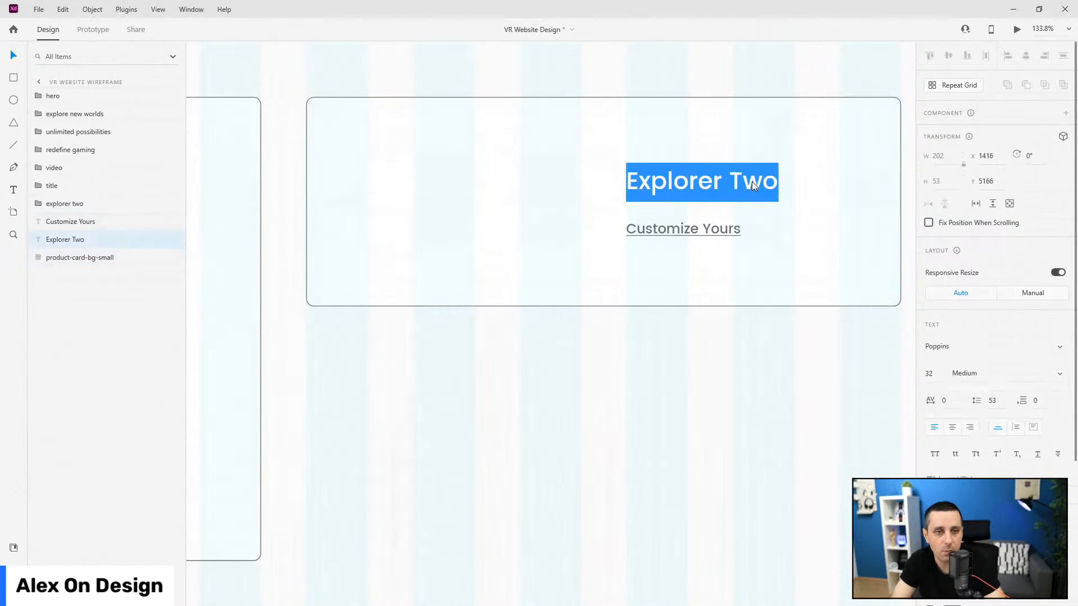
text(Controler)
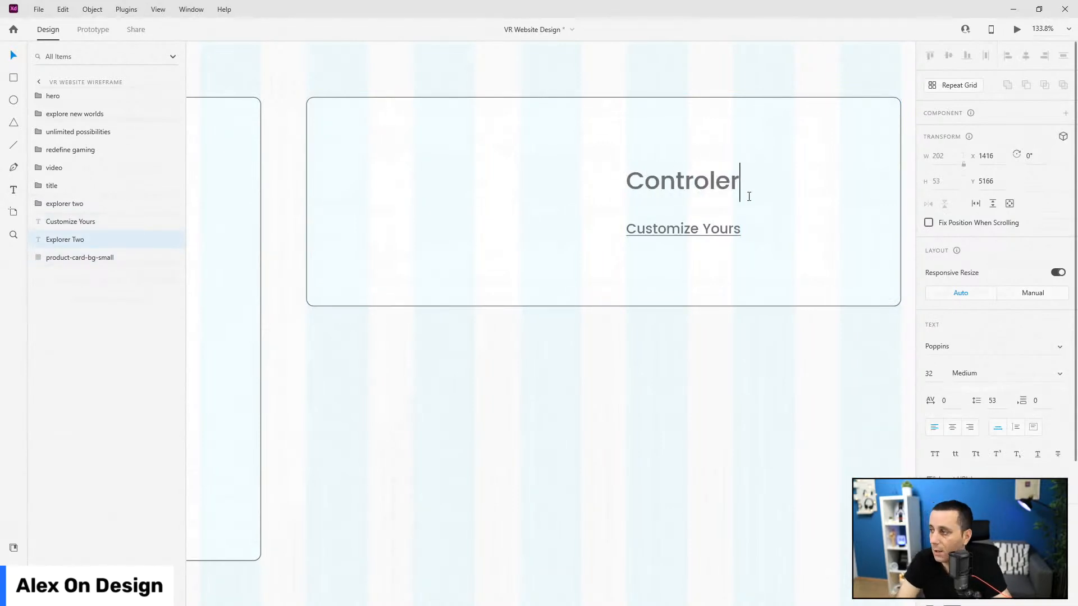
key(Escape)
Step: Change the small card's underlined link text to "Explore Now"
double_click(690, 229)
drag(698, 230, 584, 238)
text(Epo)
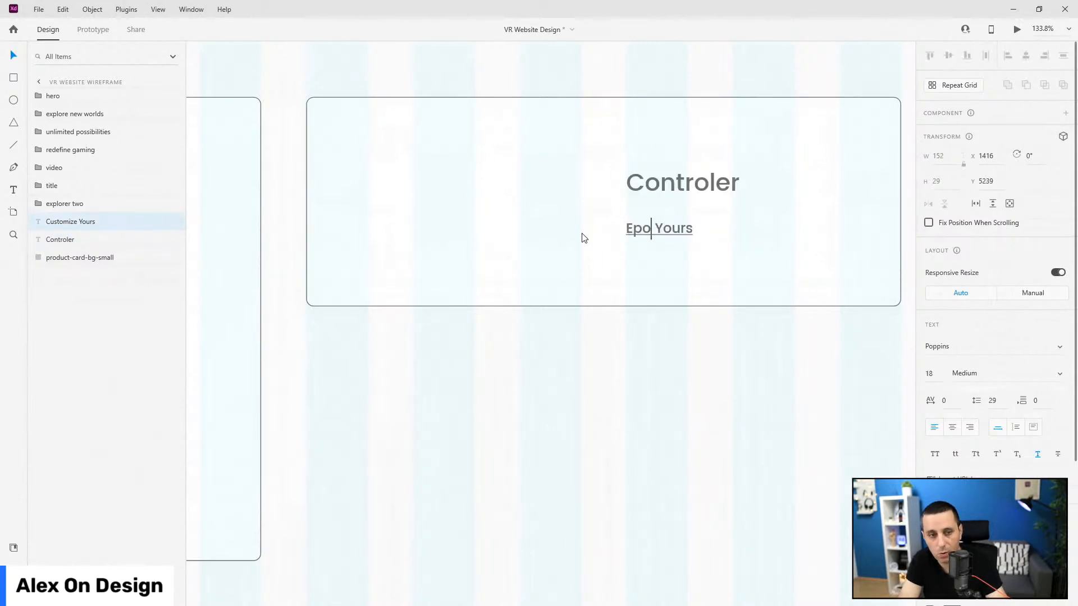
key(BackSpace)
text(lore)
key(Escape)
double_click(636, 229)
click(635, 230)
text(x)
key(Escape)
double_click(672, 230)
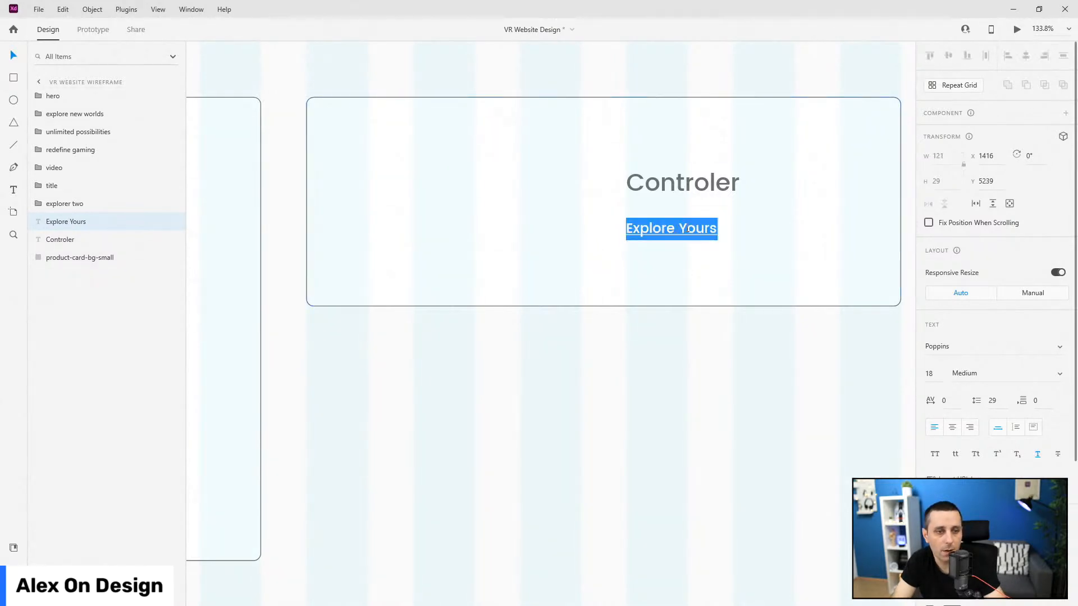
double_click(682, 229)
text(Now)
key(Escape)
Step: Group the Controler and Explore Now texts with product-card-bg-small and name the group controler
shift+click(698, 185)
drag(698, 185, 701, 185)
scroll(701, 185, down, 5)
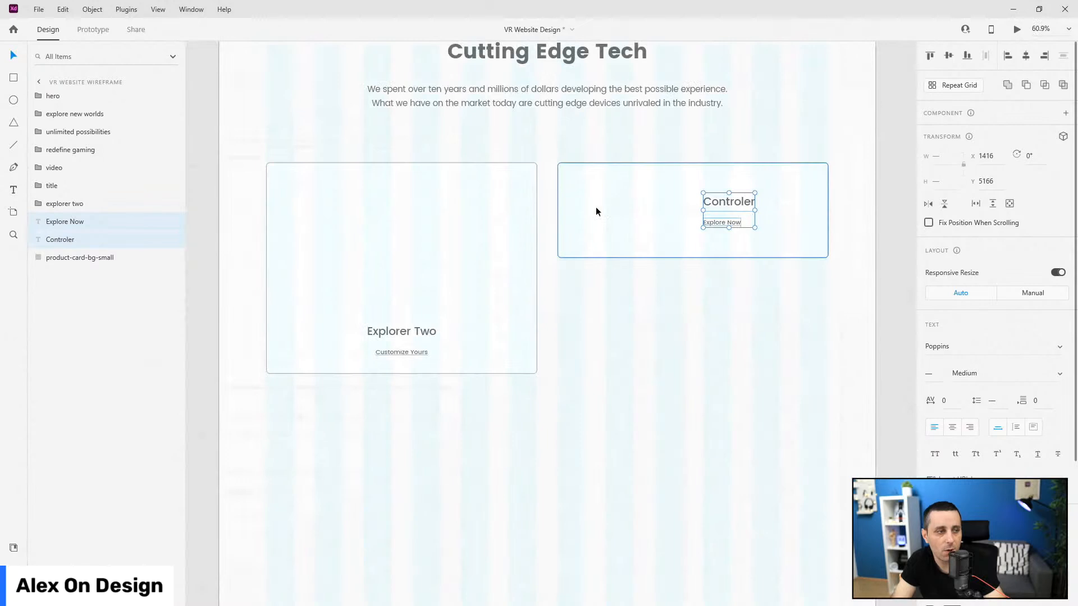
shift+click(94, 254)
key(ctrl+g)
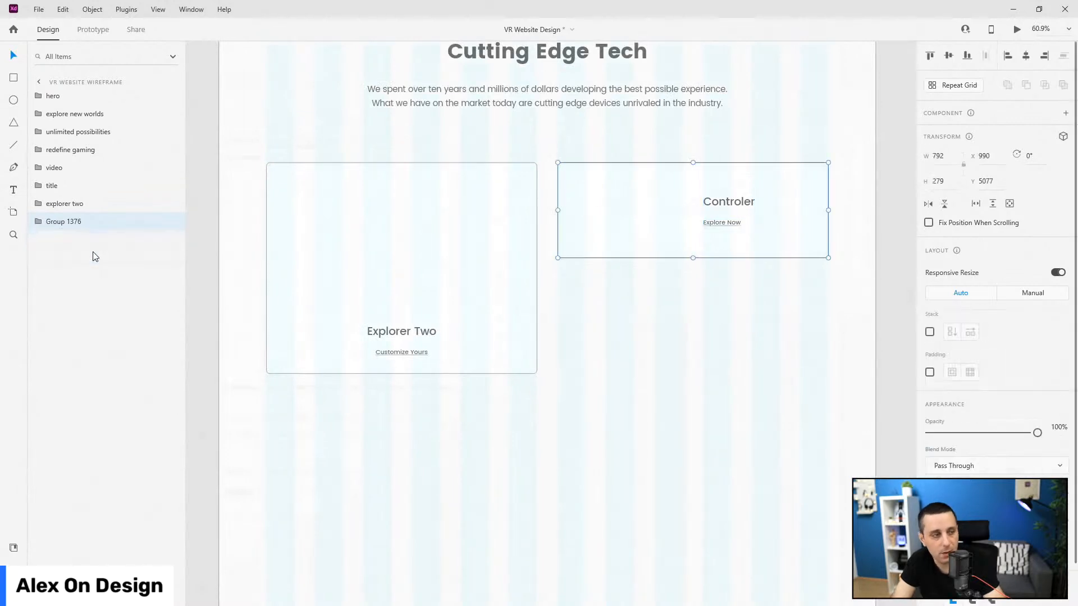
double_click(69, 221)
text(controler)
key(Return)
click(93, 245)
Step: Place a duplicate of the controler group below the original at Y 5416
key(shift+Down)
key(shift+Down)
key(shift+Down)
key(shift+Down)
key(shift+Down)
key(shift+Down)
key(shift+Down)
key(shift+Down)
key(shift+Down)
key(shift+Down)
key(shift+Down)
key(shift+Down)
key(shift+Down)
key(shift+Down)
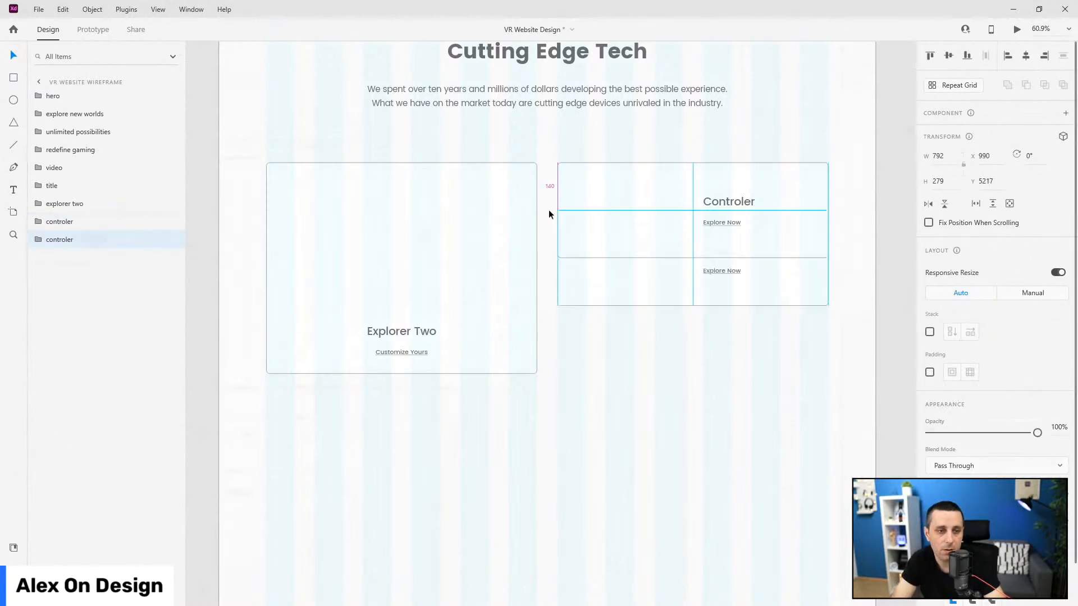
drag(684, 274, 675, 339)
Step: Move both texts inside the duplicated card to its left side at X 1070, keeping Y 5505
click(39, 240)
click(71, 257)
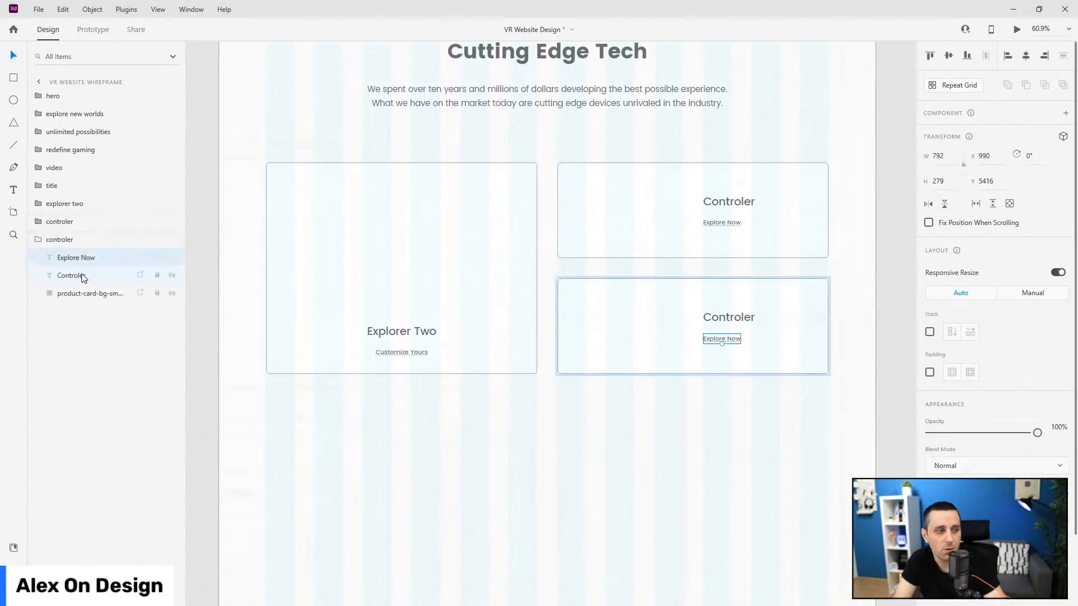
shift+click(75, 276)
drag(740, 317, 630, 311)
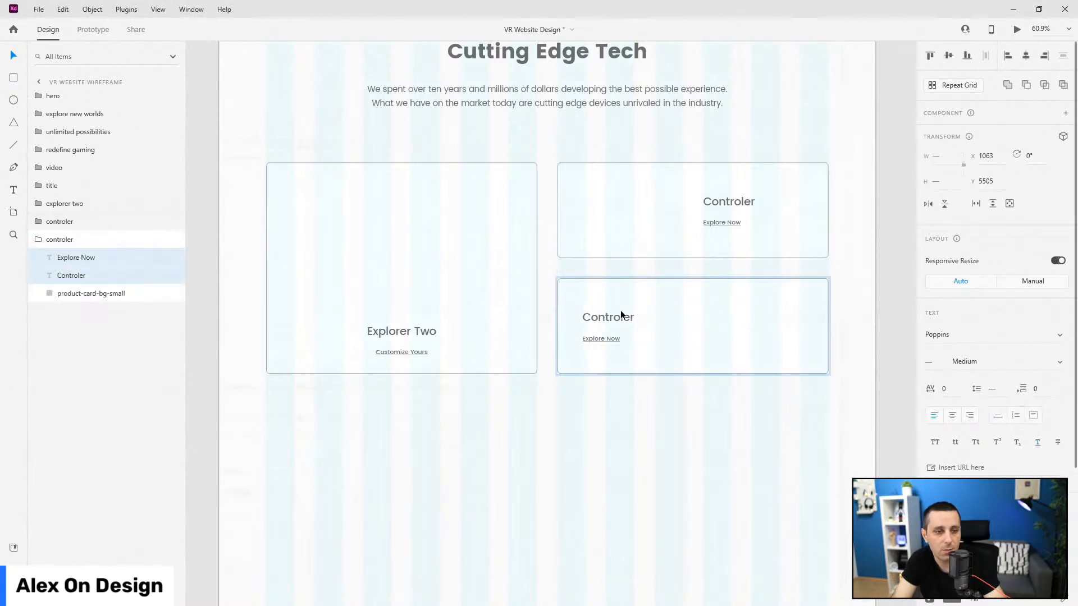
scroll(572, 317, up, 5)
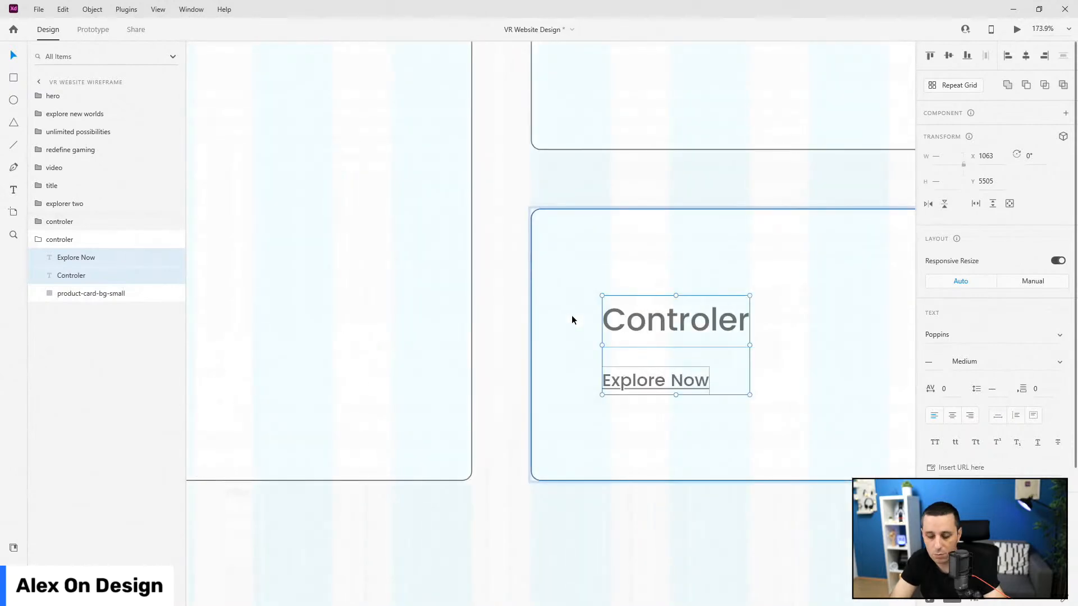
key(Right)
key(Right)
key(Right)
key(Right)
key(Right)
key(Right)
key(Right)
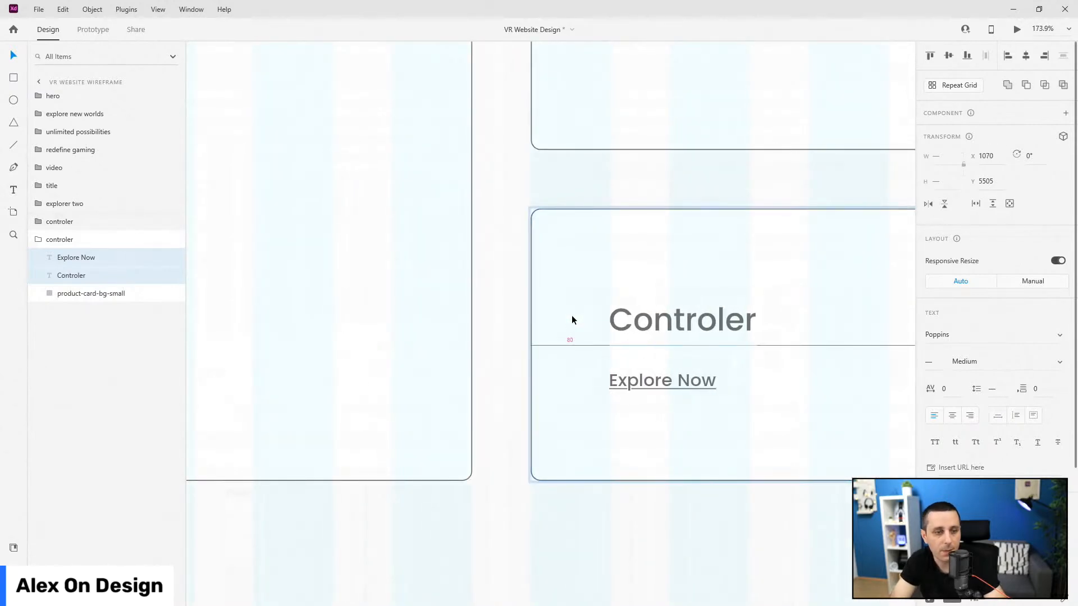
Step: Change the duplicated card's heading to "Get Ideas" and its link text to "Get Inspired"
scroll(443, 325, down, 3)
double_click(615, 322)
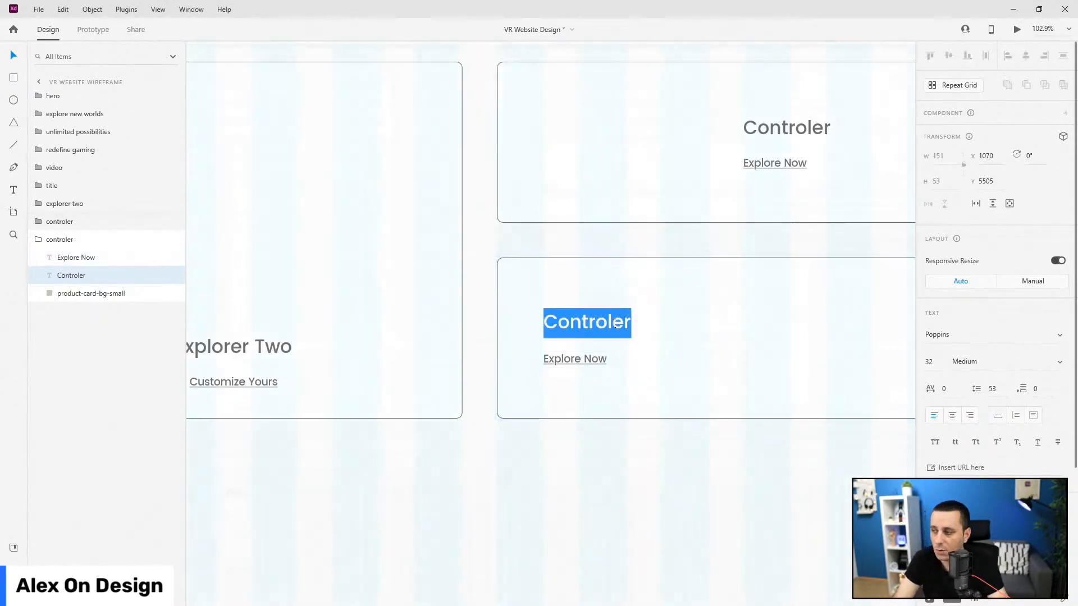
text(Get Ideas)
key(Escape)
double_click(581, 358)
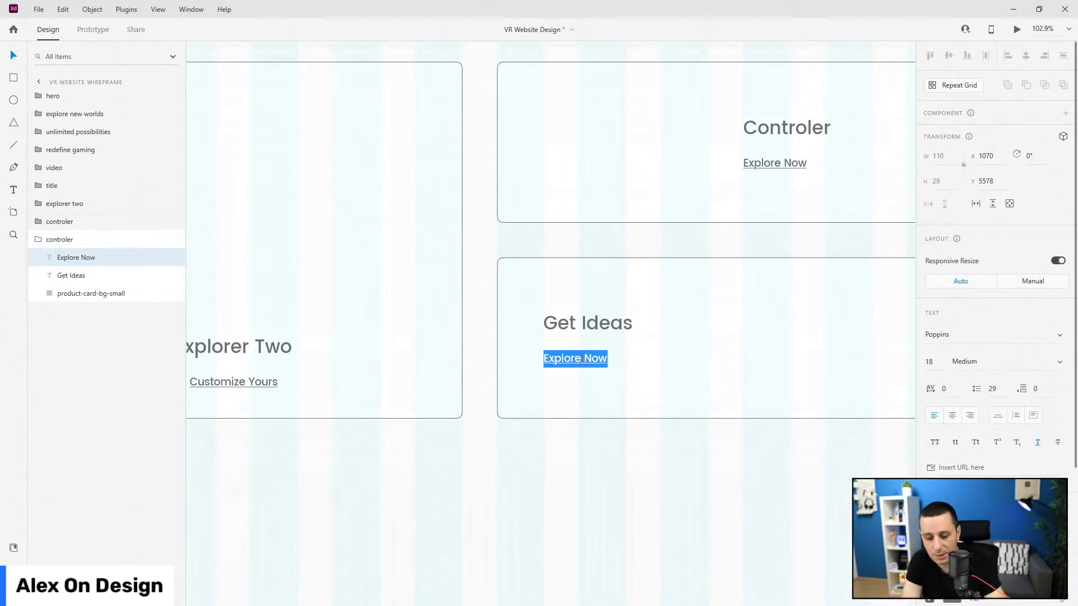
text(Get Inspired)
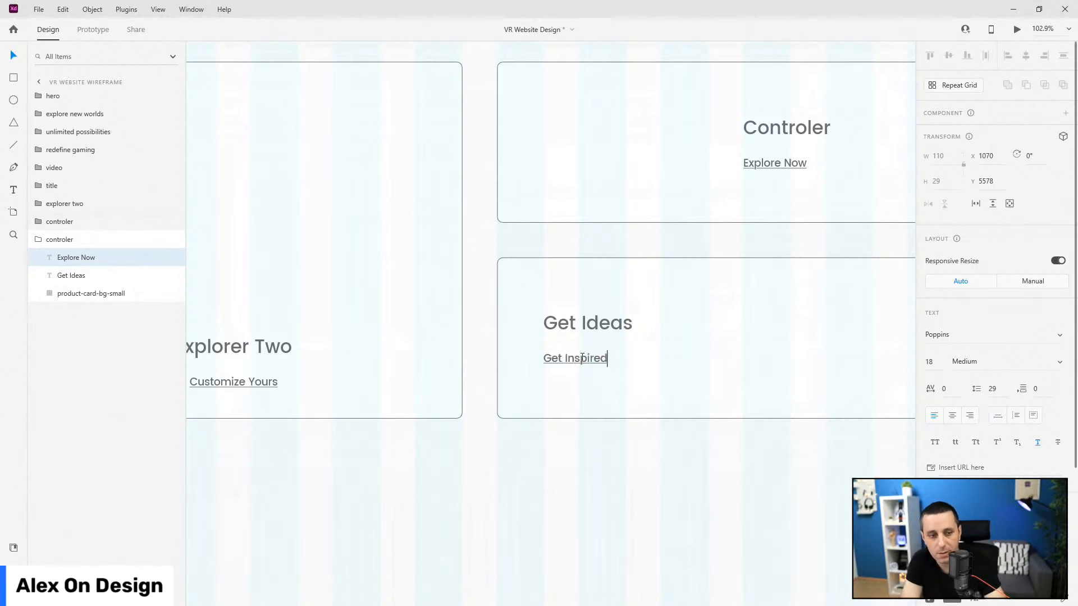
Step: Rename the duplicated controler group containing the Get Ideas card as "get ideas"
key(Escape)
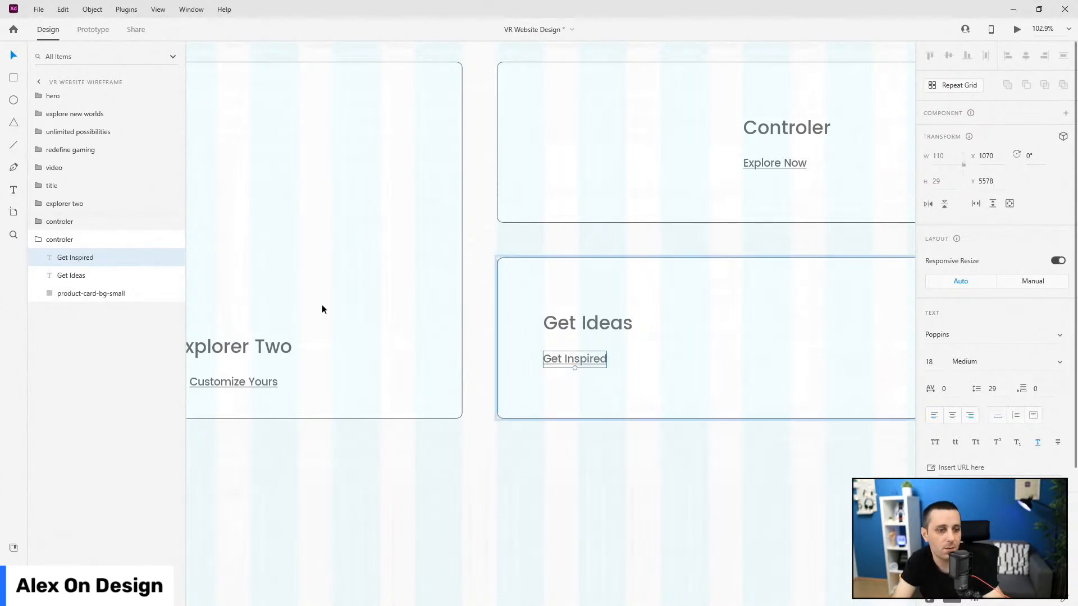
click(38, 240)
scroll(433, 261, down, 4)
double_click(66, 241)
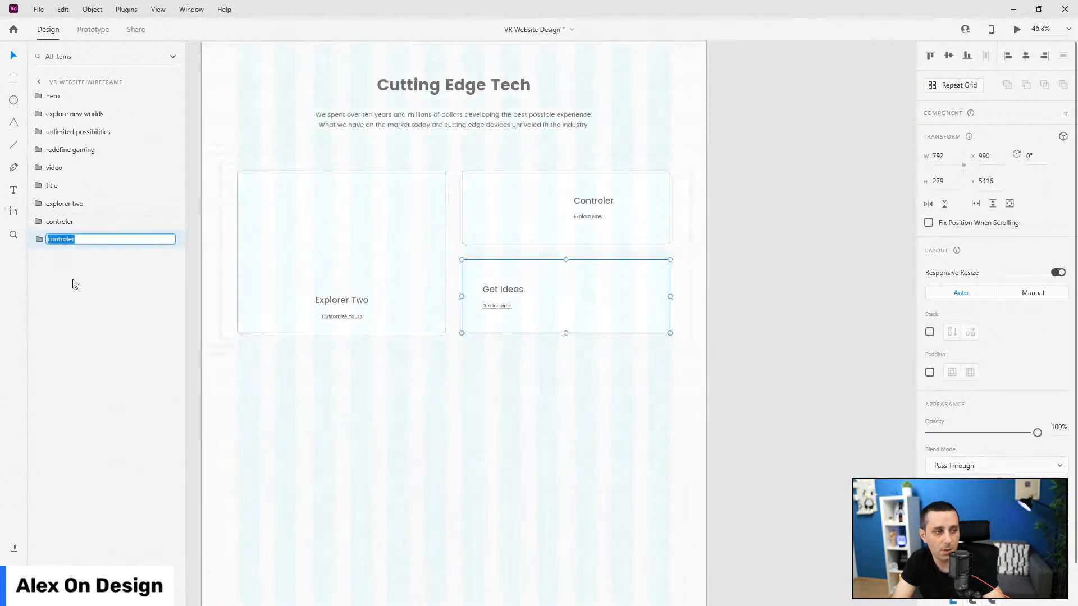
text(get idea)
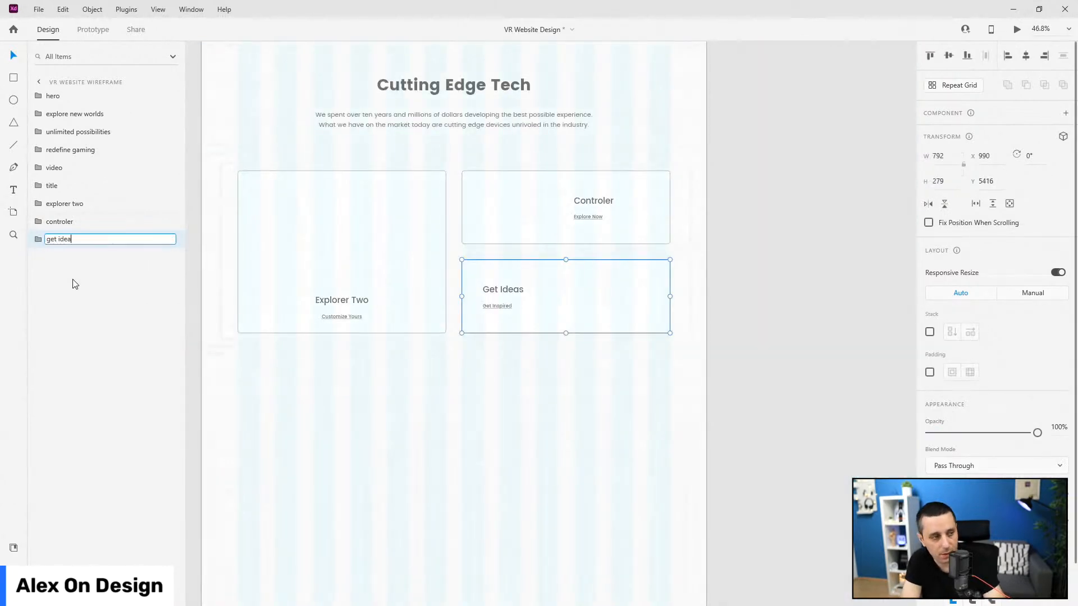
text(s)
key(Return)
Step: Group the title, explorer two, controler and get ideas groups together and name the new group "cutting edge"
shift+click(64, 187)
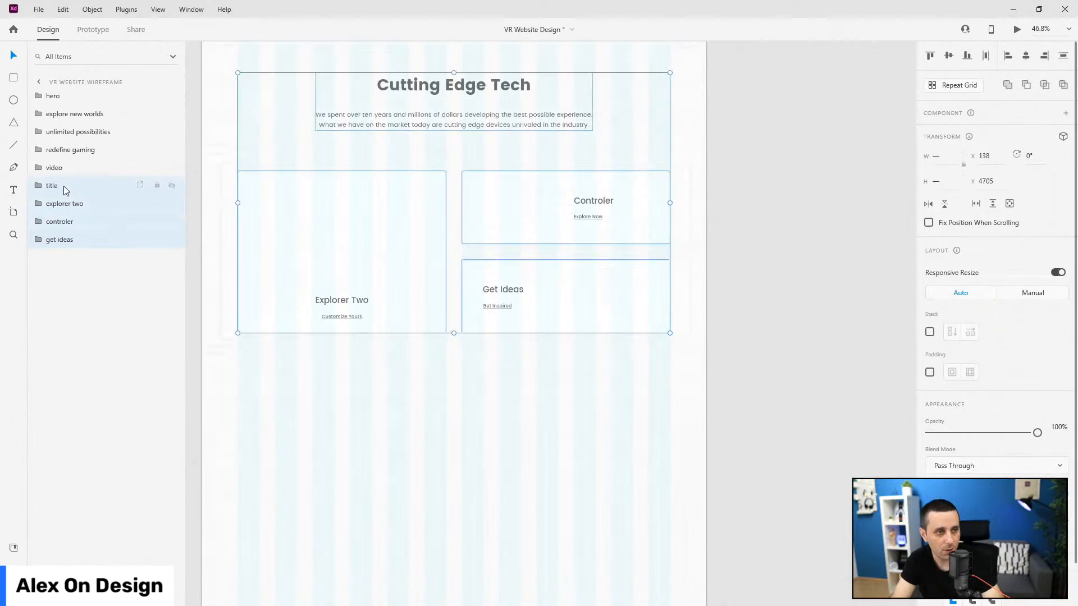
key(ctrl+g)
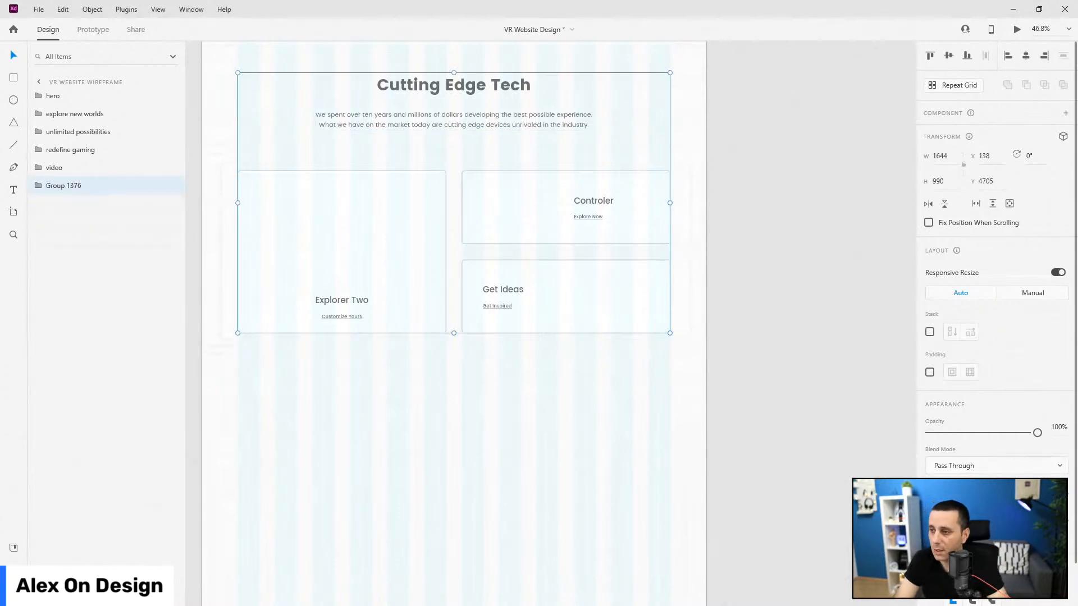
double_click(63, 185)
text(cutting edge)
key(Return)
Step: Extend the VR Website Wireframe artboard downward to a height of 9790
scroll(616, 269, down, 3)
scroll(615, 265, down, 3)
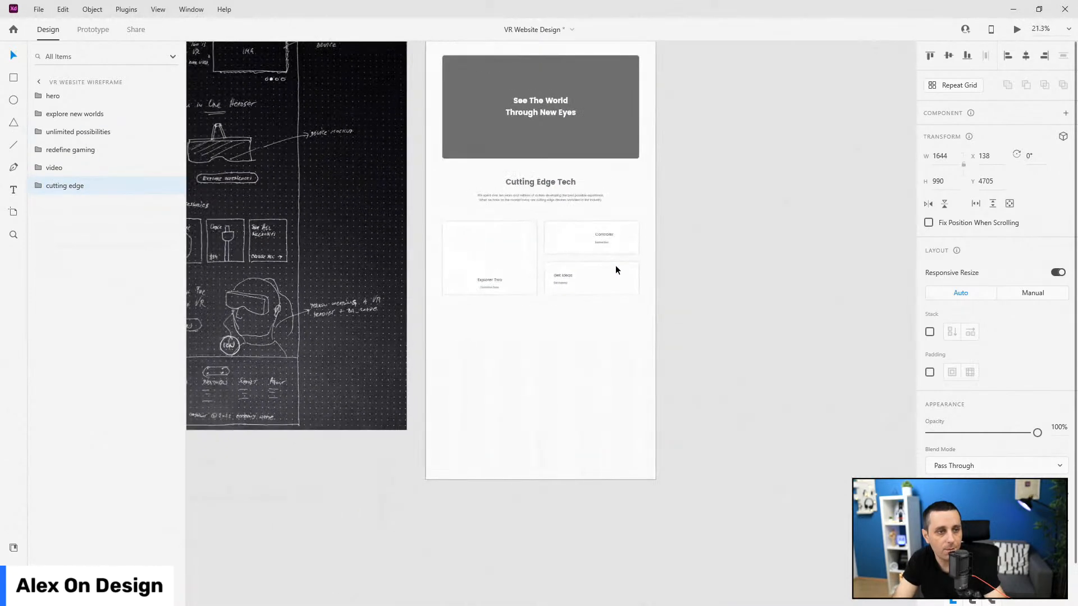
scroll(577, 218, up, 3)
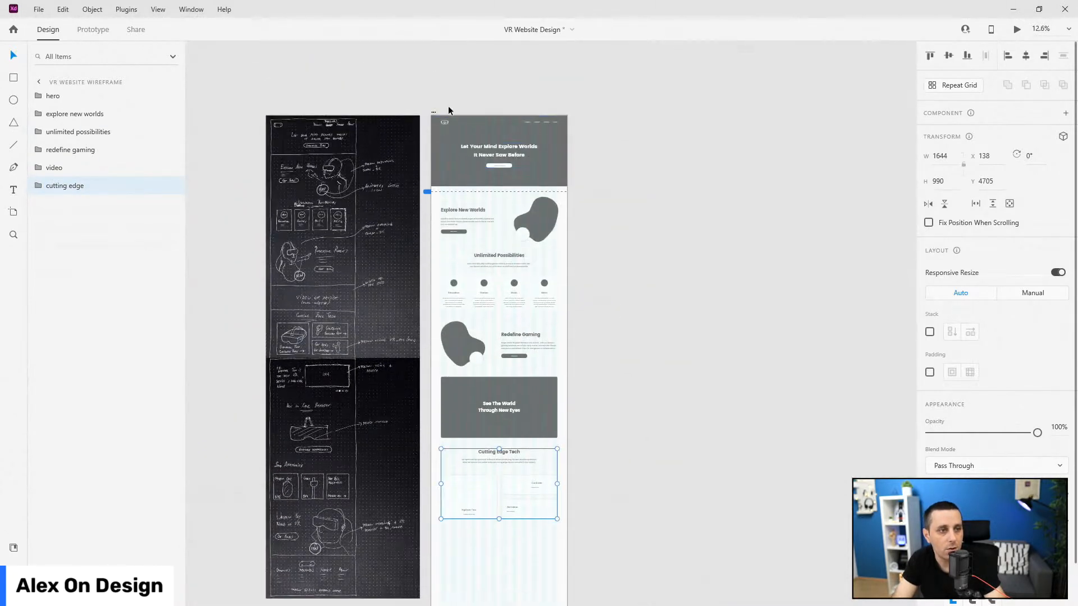
click(435, 106)
scroll(506, 344, down, 2)
scroll(365, 358, down, 3)
drag(364, 271, 374, 378)
scroll(350, 203, up, 1)
scroll(350, 203, up, 5)
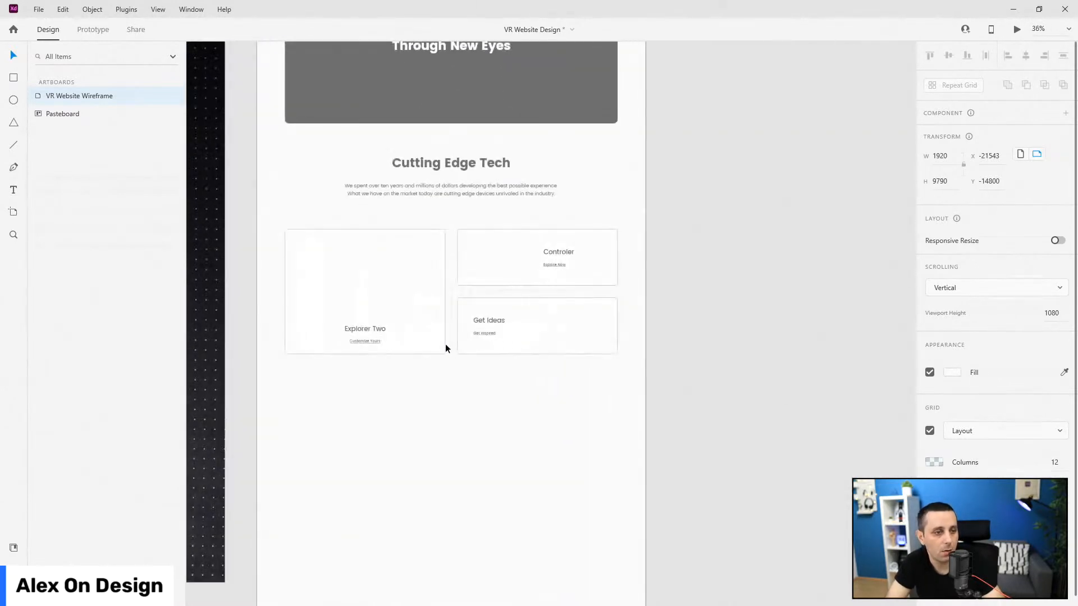
Step: Remove the border from the background rectangles of the Explorer Two, Controler and Get Ideas cards
scroll(446, 347, up, 1)
ctrl+click(370, 259)
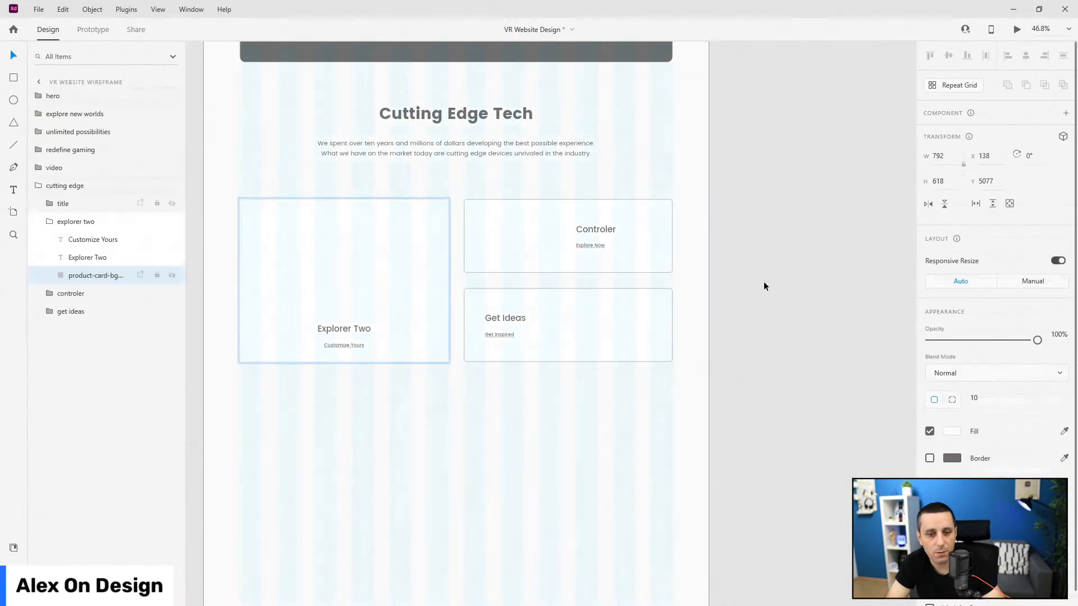
ctrl+click(638, 219)
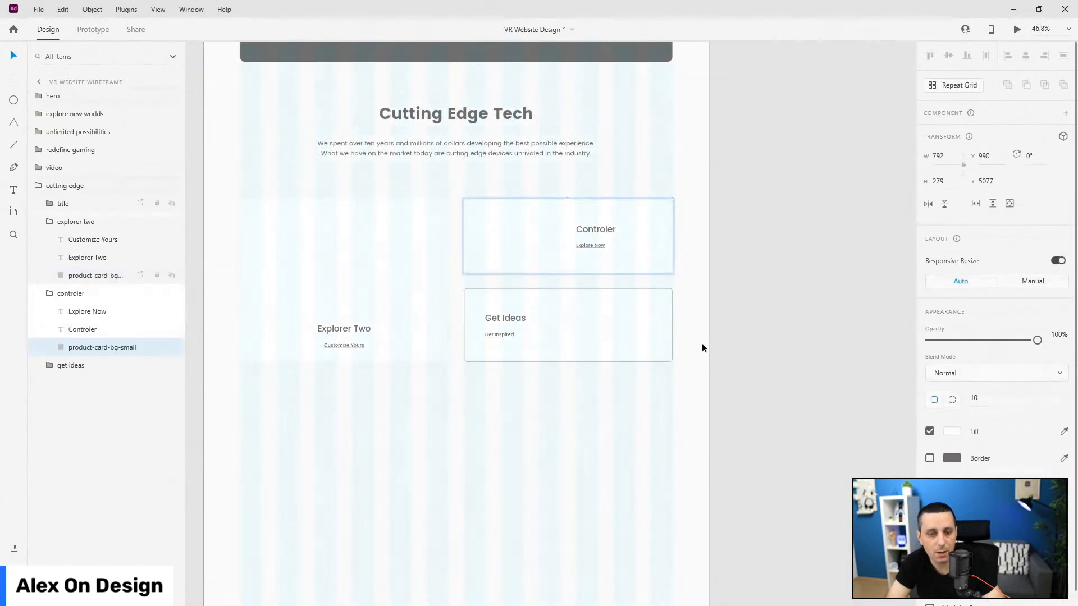
ctrl+click(667, 328)
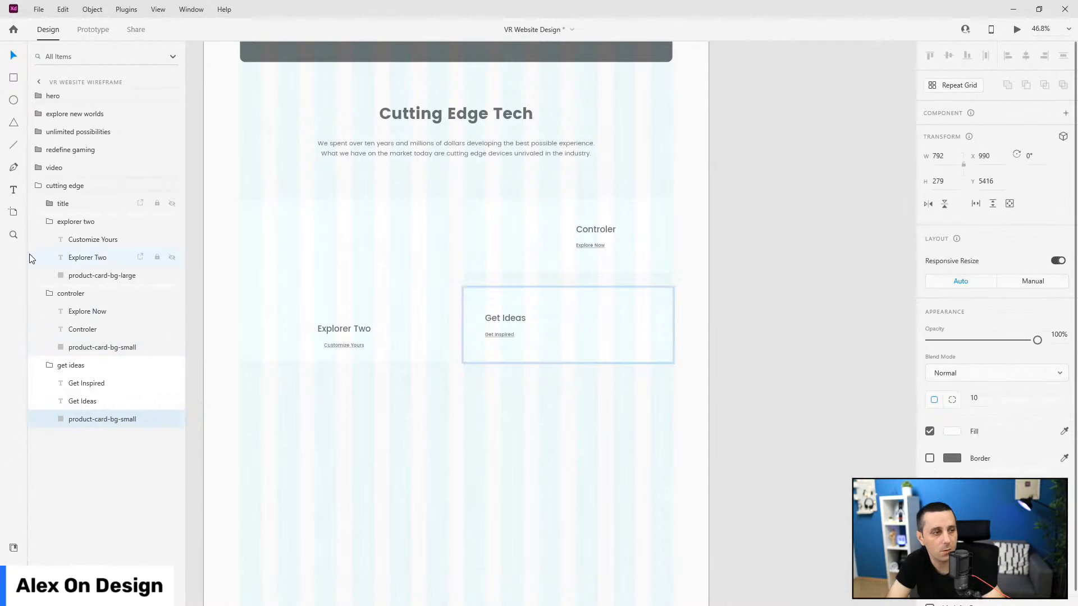
click(62, 366)
click(61, 293)
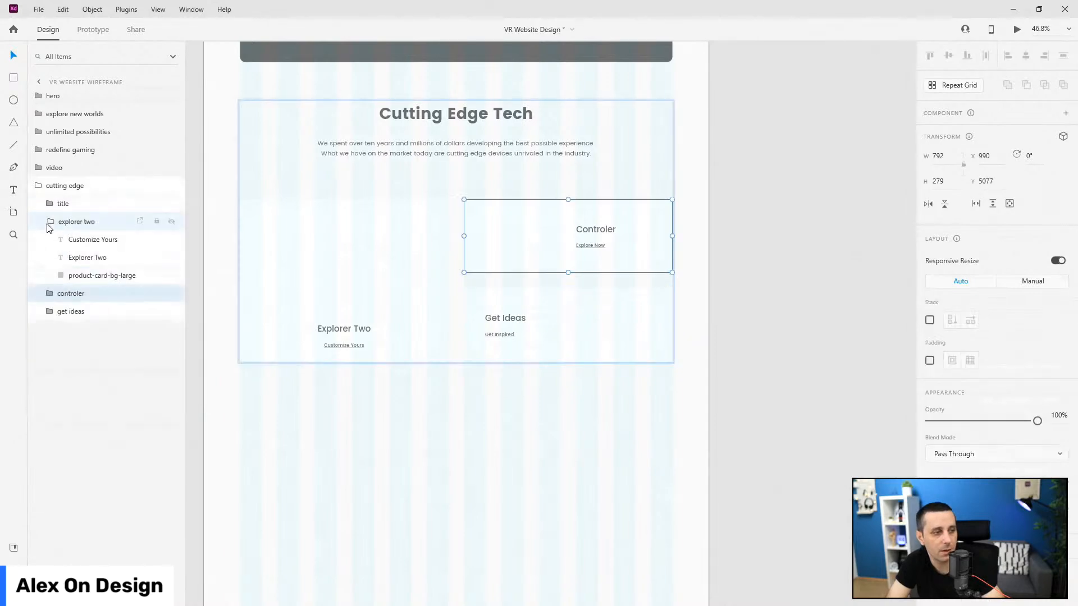
key(Escape)
Step: Preview the wireframe and review it from the hero section down to the Cutting Edge Tech cards
scroll(797, 324, down, 5)
scroll(666, 315, down, 2)
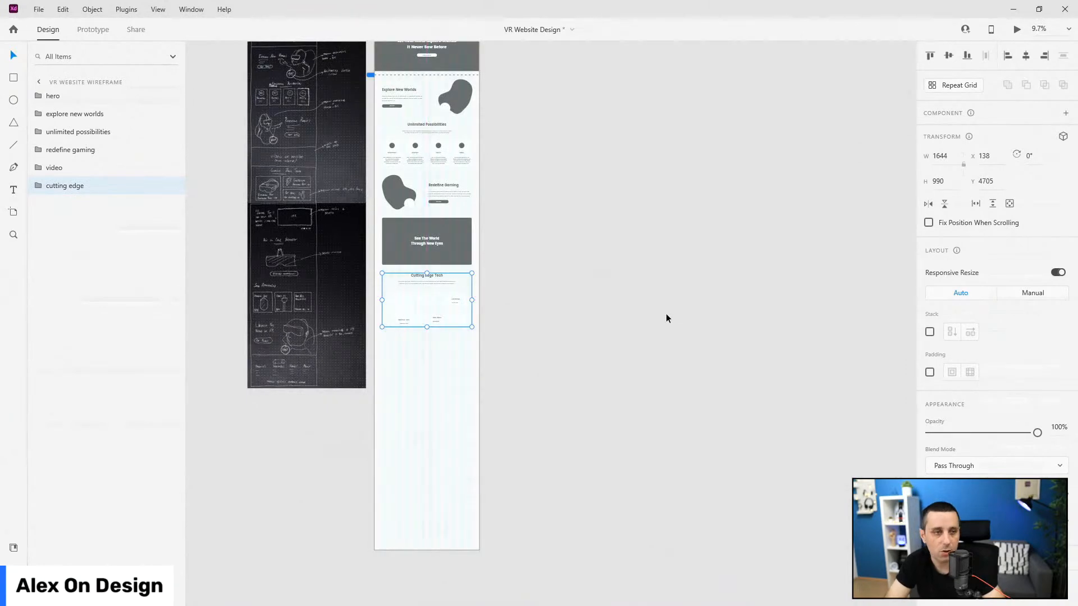
key(ctrl+Return)
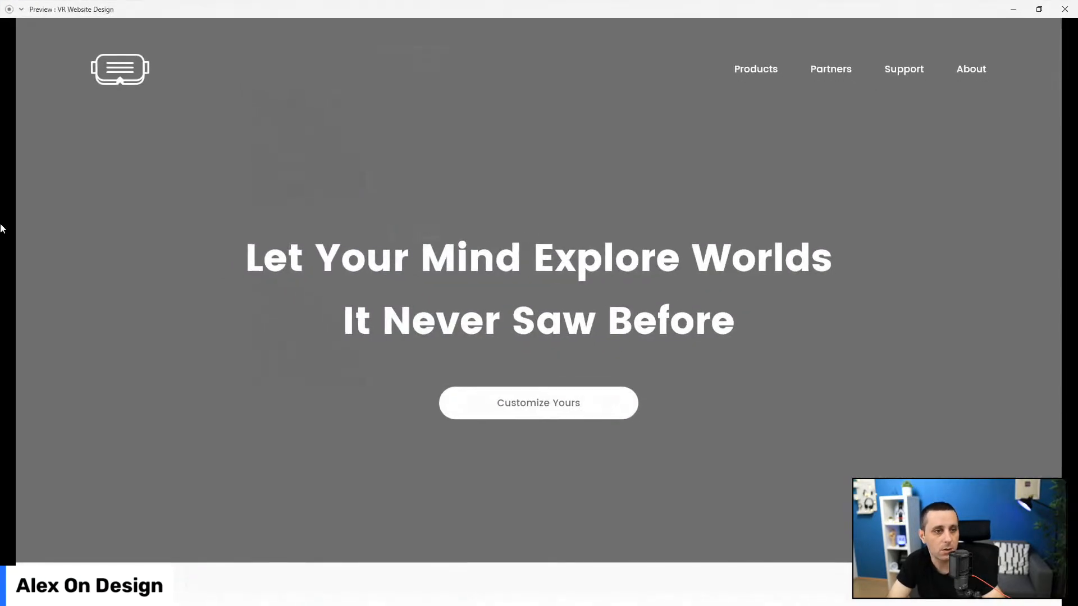
scroll(39, 231, down, 2)
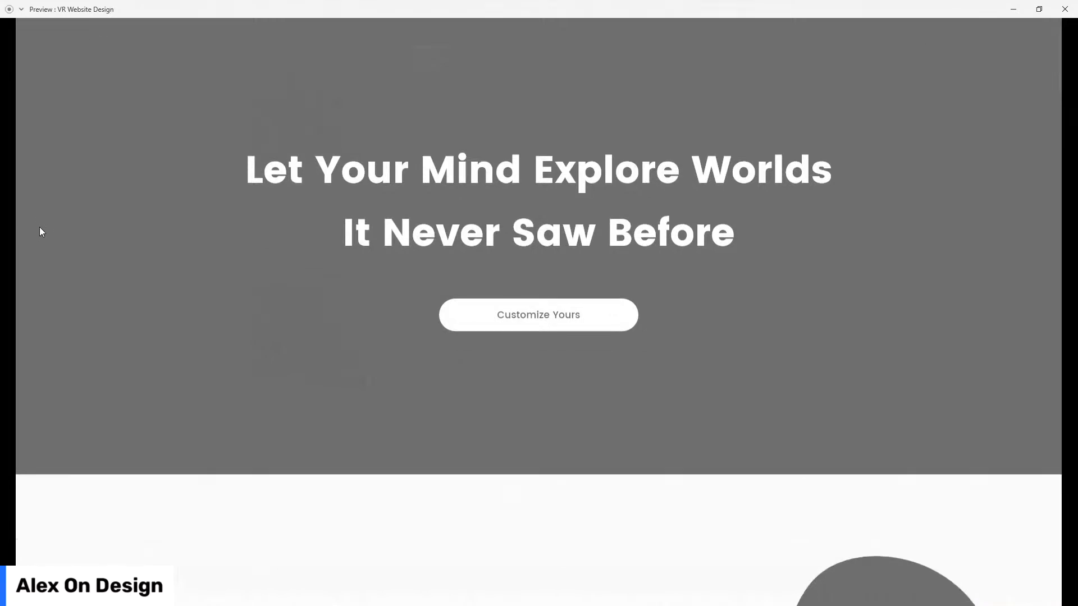
scroll(40, 231, down, 2)
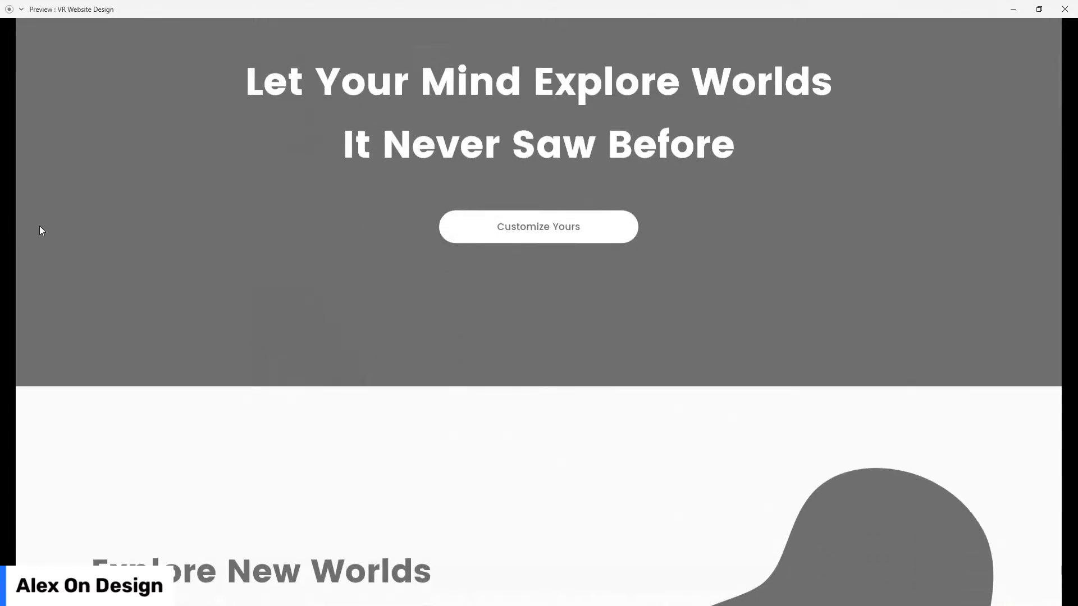
scroll(40, 229, down, 10)
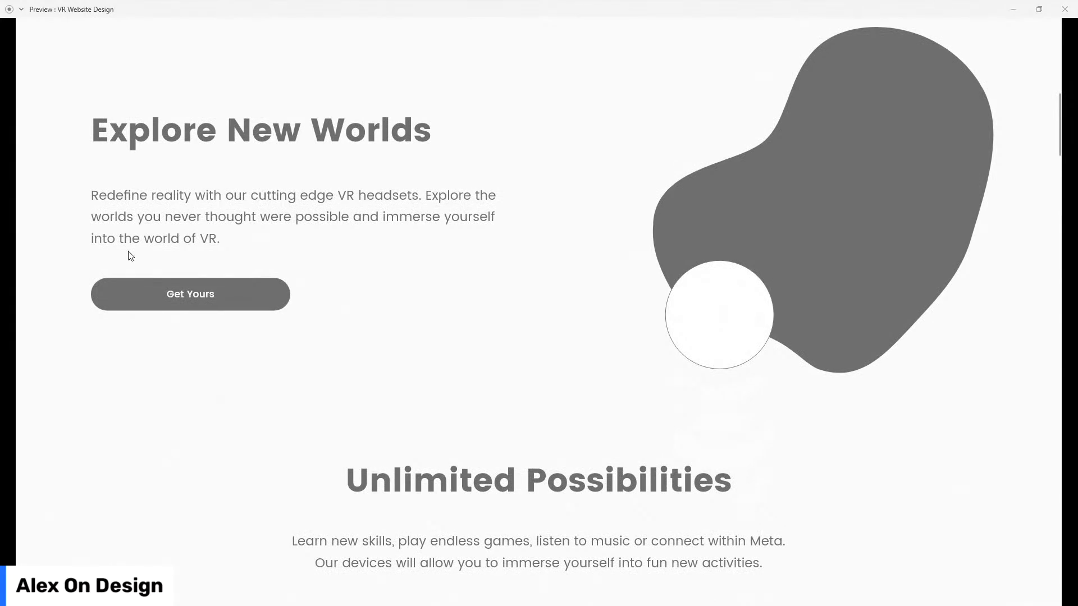
scroll(220, 296, down, 2)
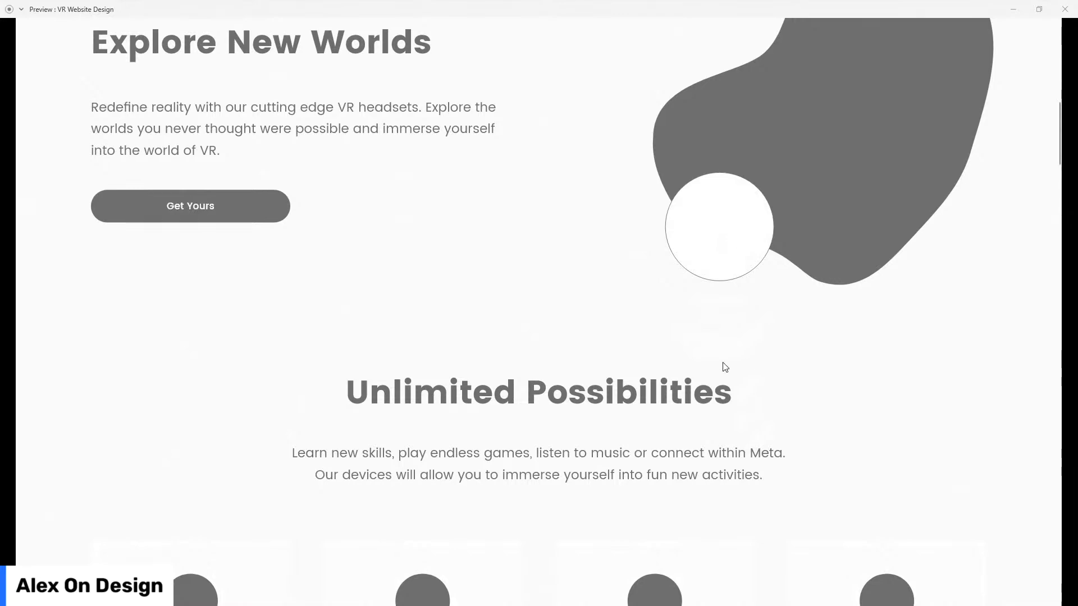
scroll(722, 366, down, 8)
scroll(724, 366, down, 12)
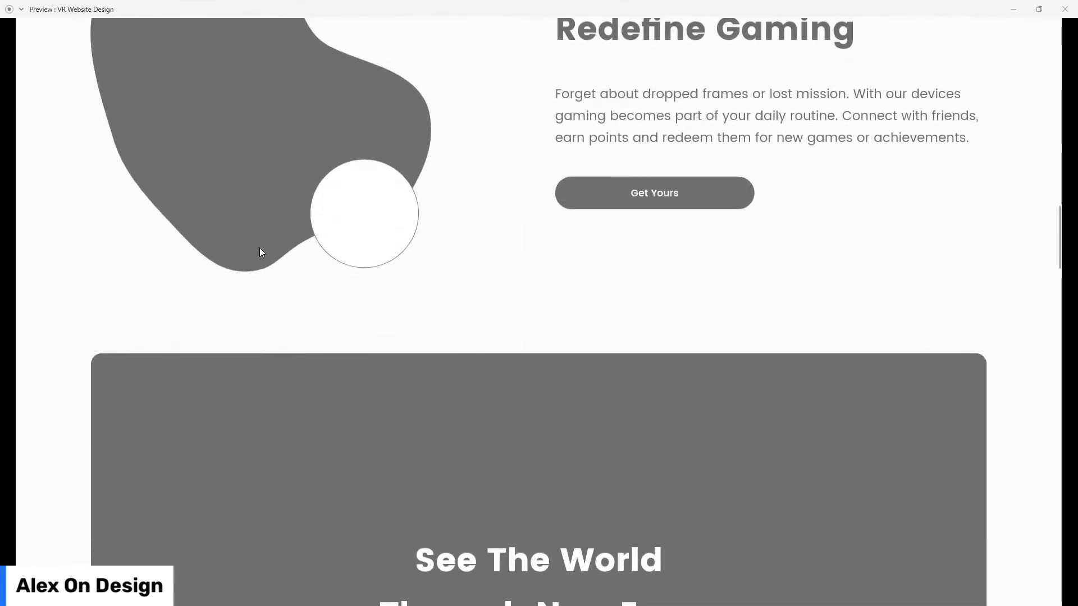
scroll(233, 255, up, 3)
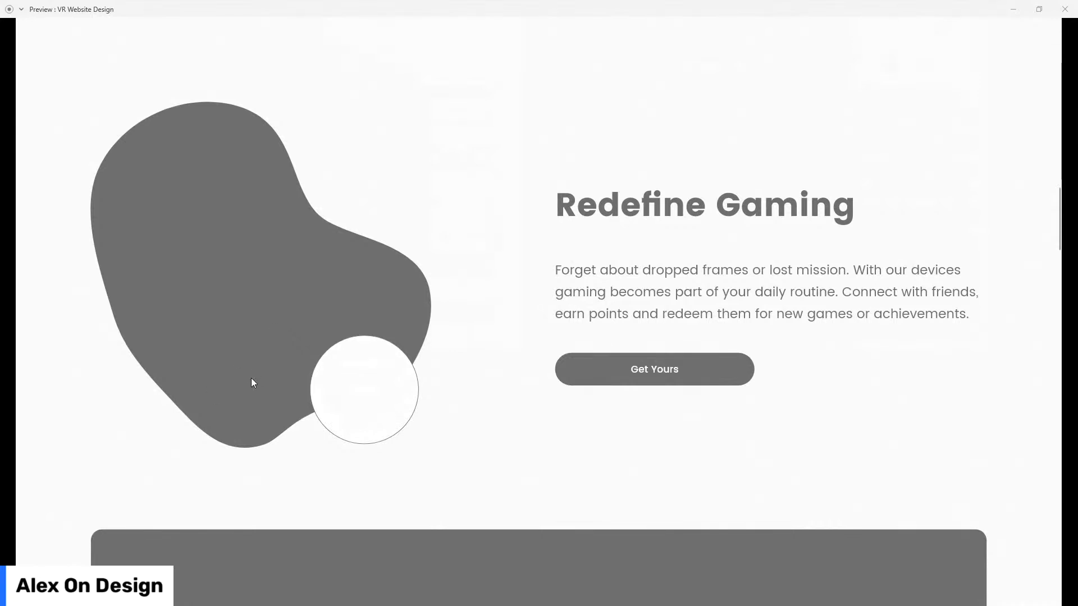
scroll(274, 318, down, 9)
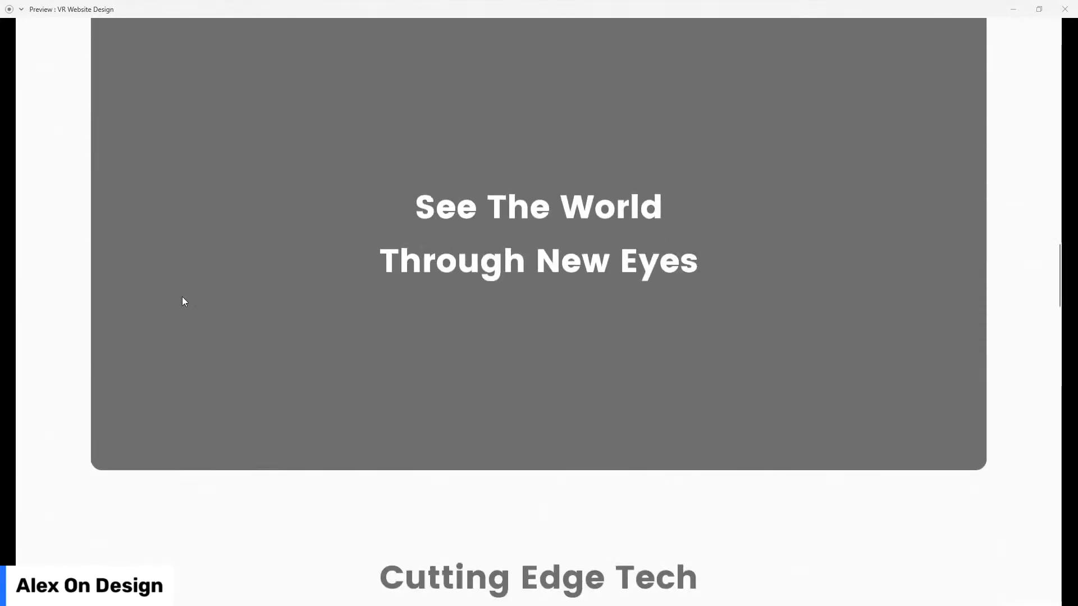
scroll(183, 300, up, 2)
scroll(277, 316, down, 7)
scroll(277, 316, down, 8)
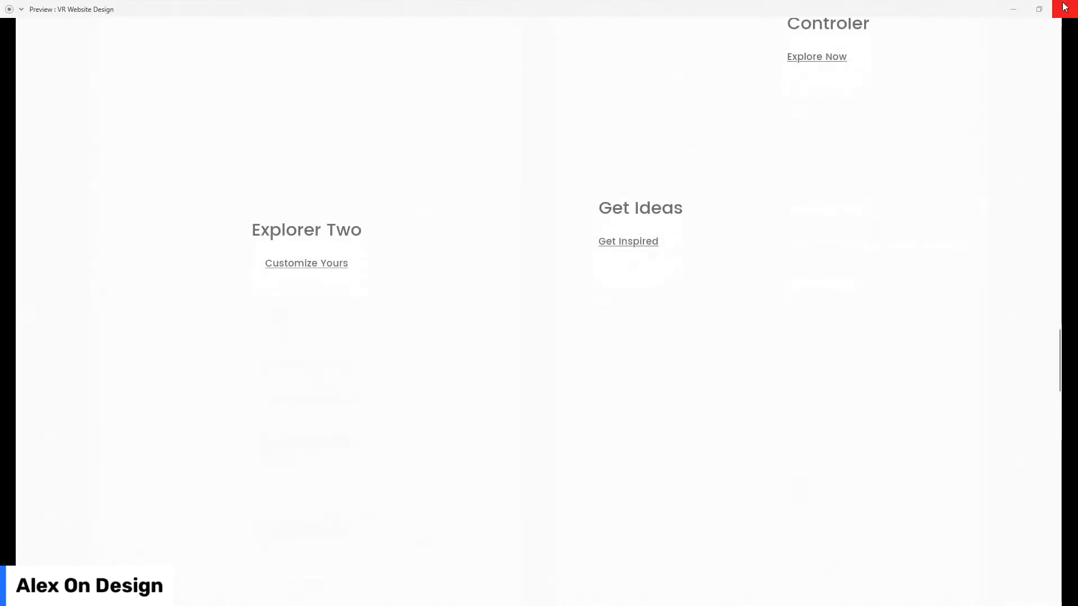
Step: Close the preview and save the VR Website Design document
click(1065, 8)
click(554, 194)
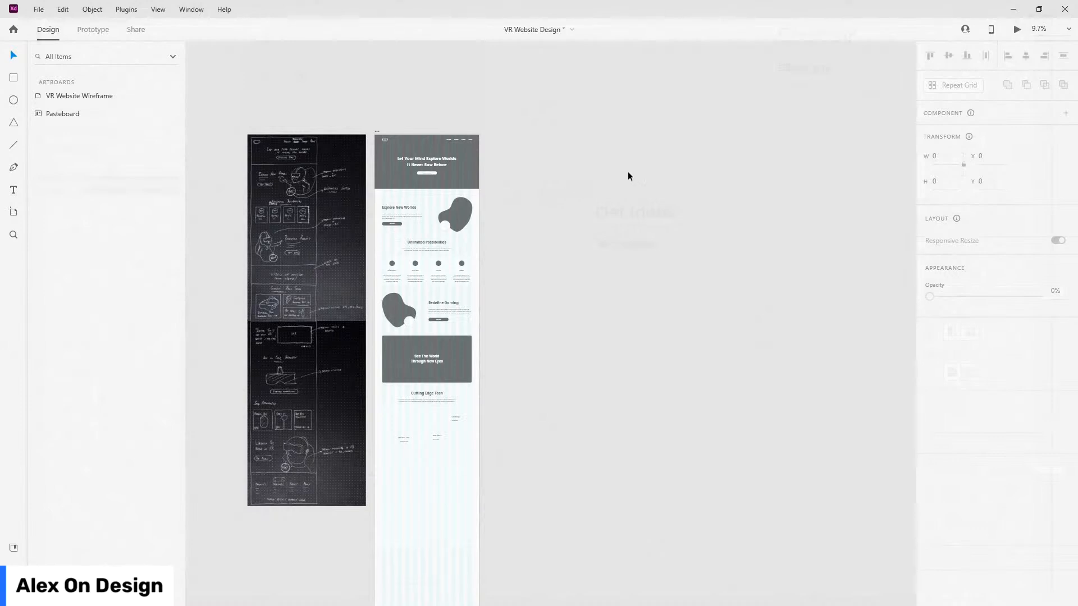
key(ctrl+s)
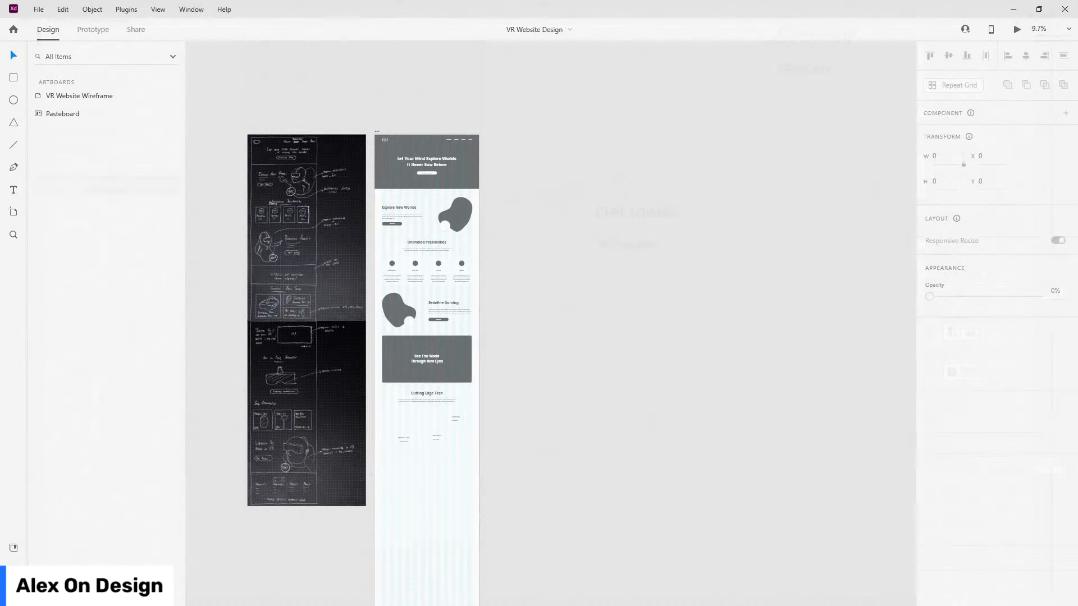
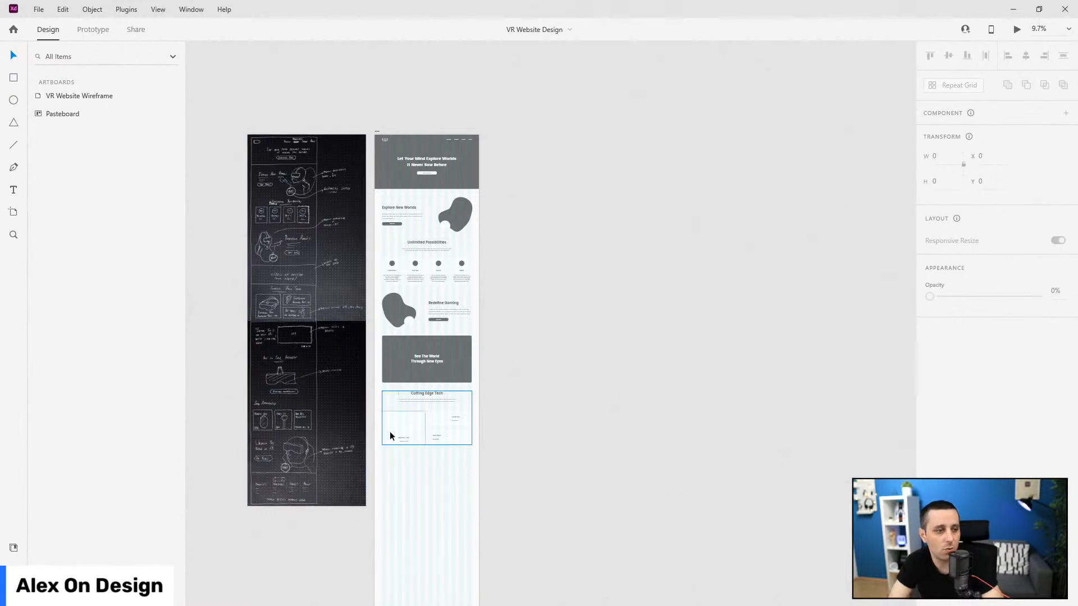
Step: Draw a 792 by 451 rectangle at X 990, Y 6037 below the Cutting Edge Tech section, following the sketch's testimonial image
scroll(234, 308, up, 5)
scroll(420, 348, down, 1)
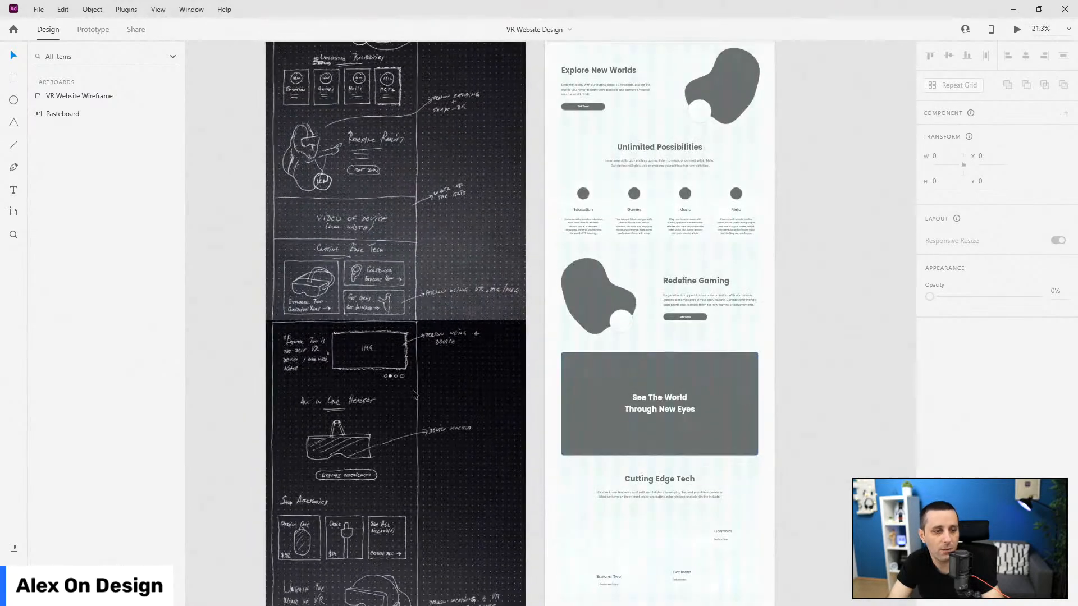
scroll(413, 390, up, 5)
drag(548, 283, 706, 268)
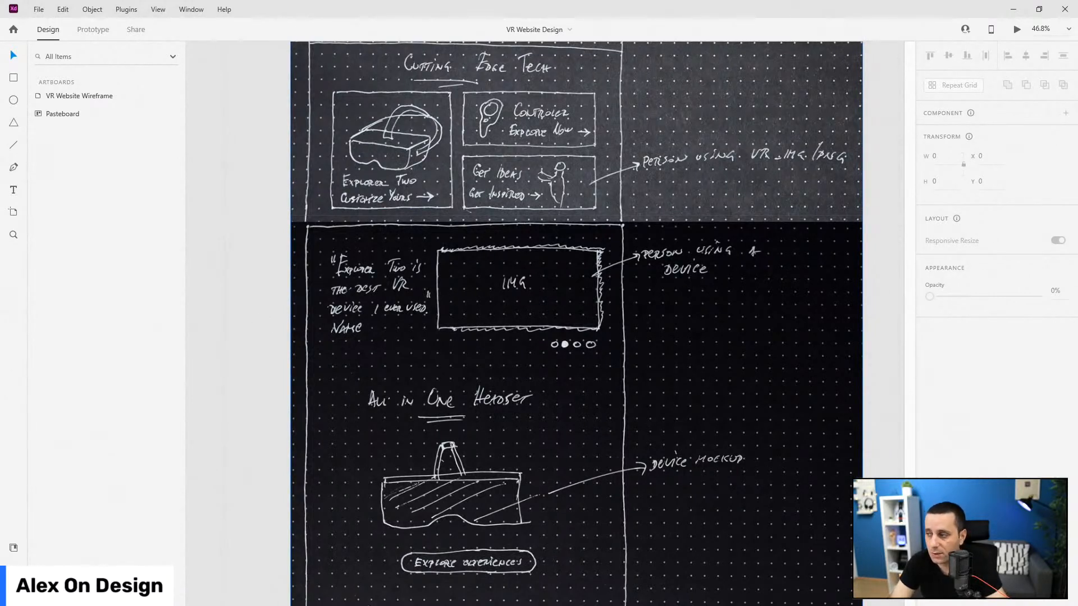
scroll(615, 289, down, 5)
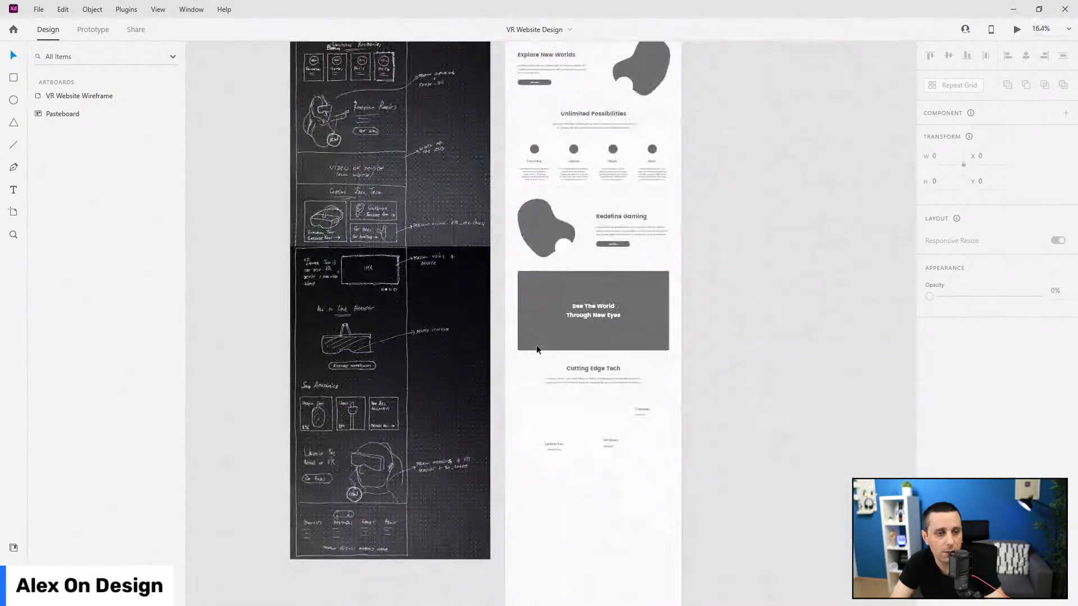
scroll(646, 407, up, 3)
scroll(645, 407, up, 1)
scroll(573, 373, down, 5)
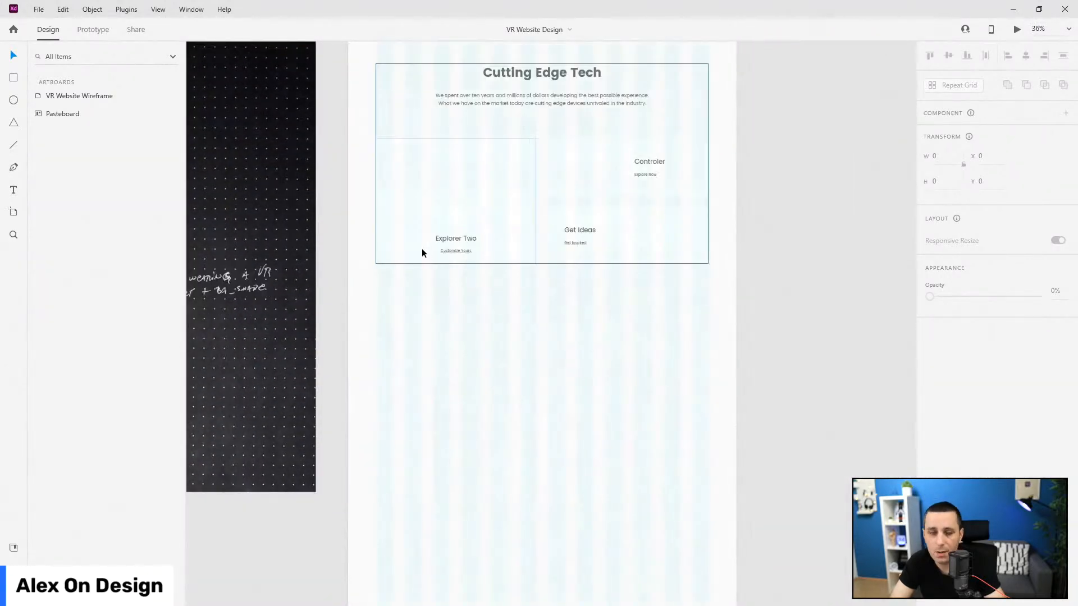
scroll(471, 304, up, 3)
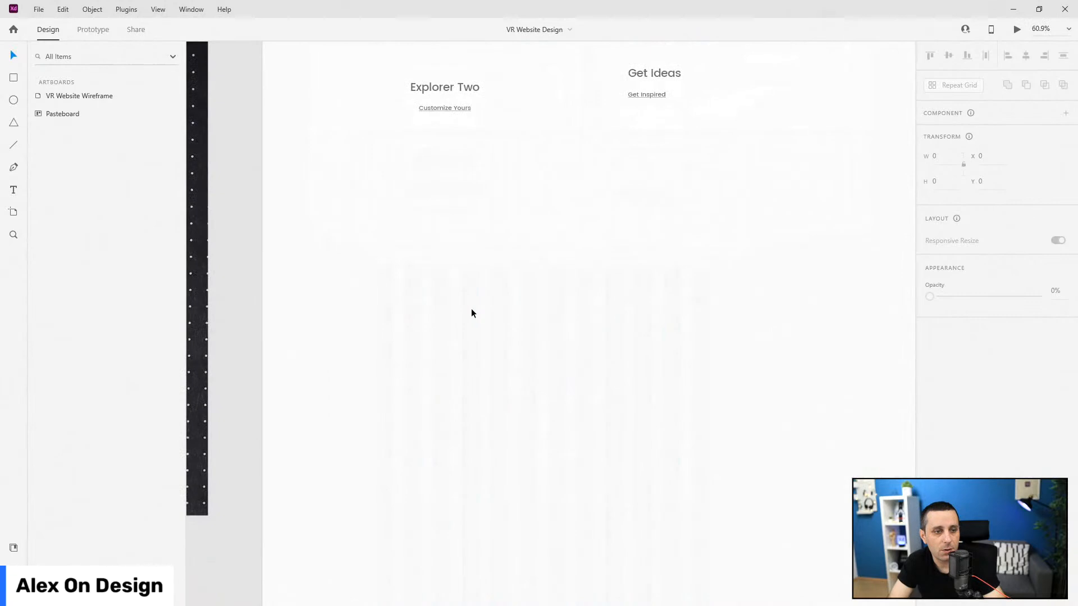
scroll(388, 281, down, 1)
key(r)
mouse_move(551, 242)
mouse_down()
mouse_move(779, 313)
mouse_move(764, 362)
mouse_up()
scroll(682, 299, up, 1)
scroll(697, 304, up, 5)
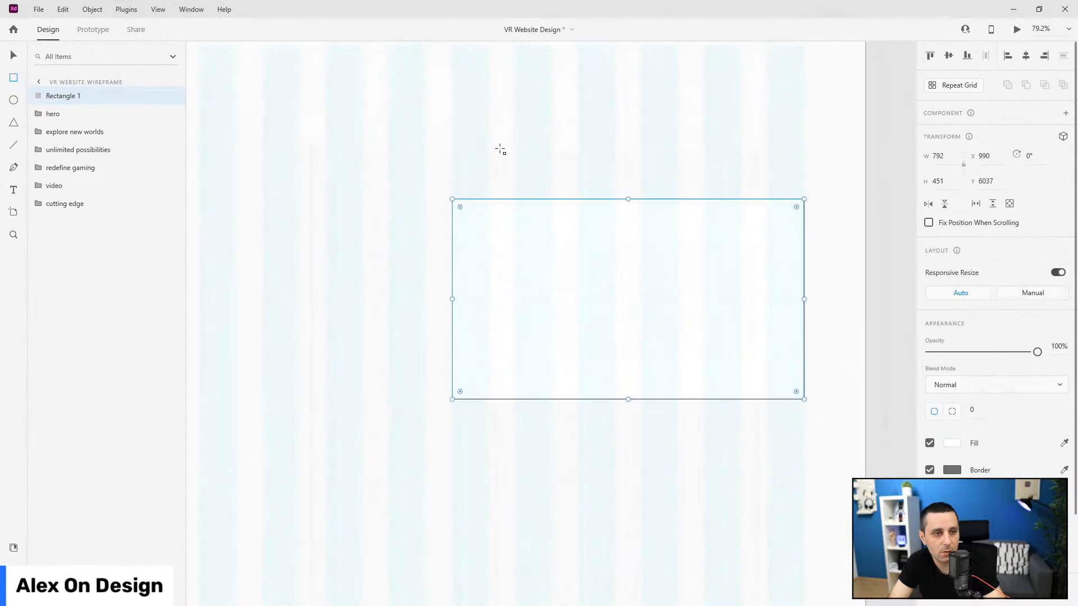
Step: Move the new rectangle below the cutting edge group in the layer order and name it "testimonial-img"
drag(66, 96, 69, 217)
double_click(69, 204)
text(te)
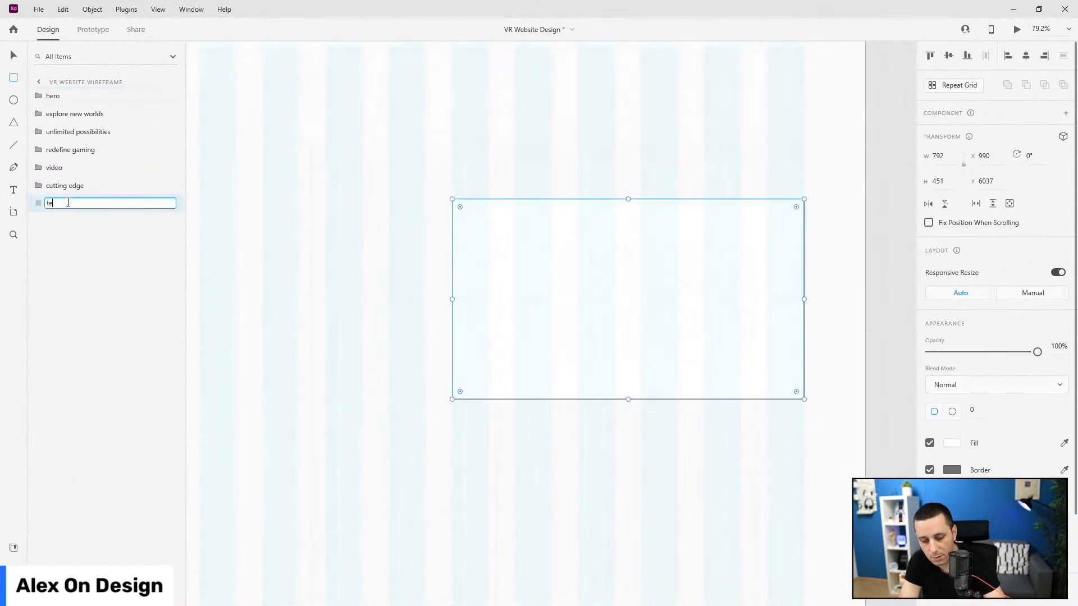
text(stimo)
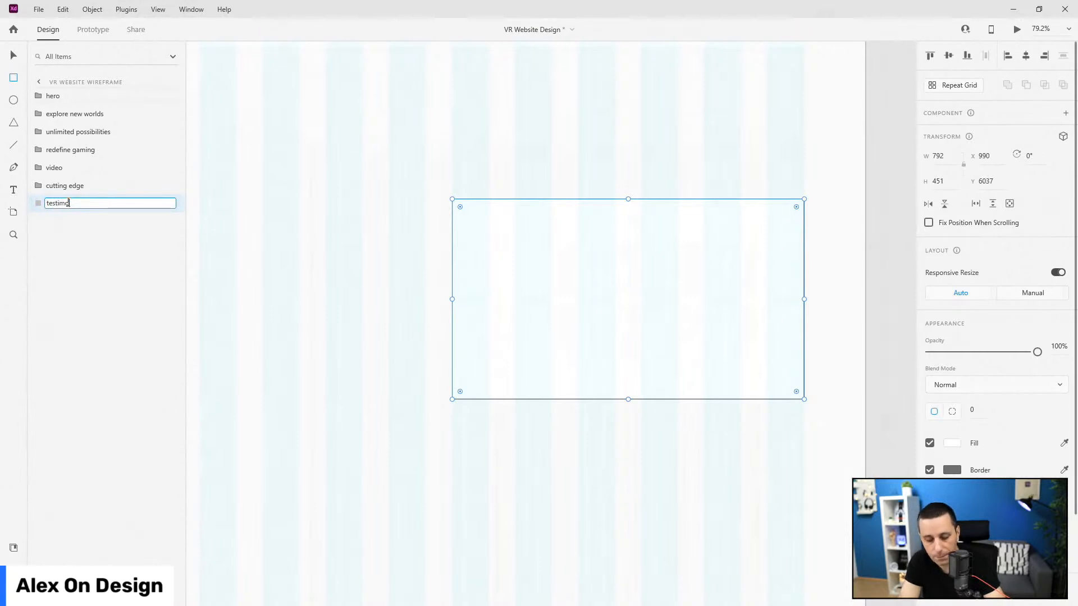
text(nial)
key(ctrl+a)
text(testimonial-img)
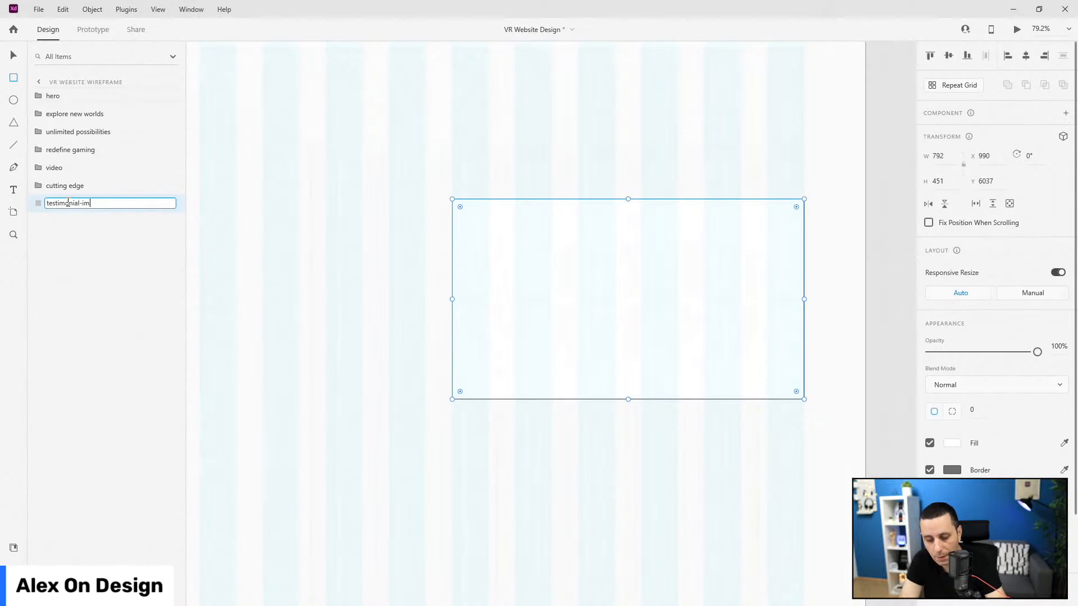
key(Return)
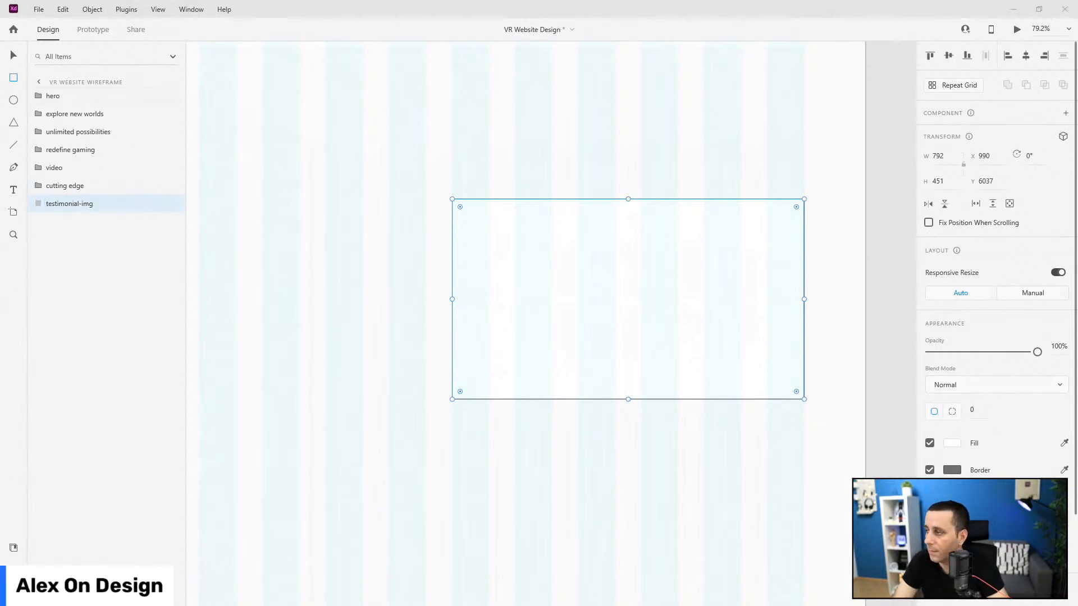
Step: Round the testimonial-img rectangle's corners to a radius of 10 and set its height to 500
scroll(943, 312, down, 2)
click(979, 299)
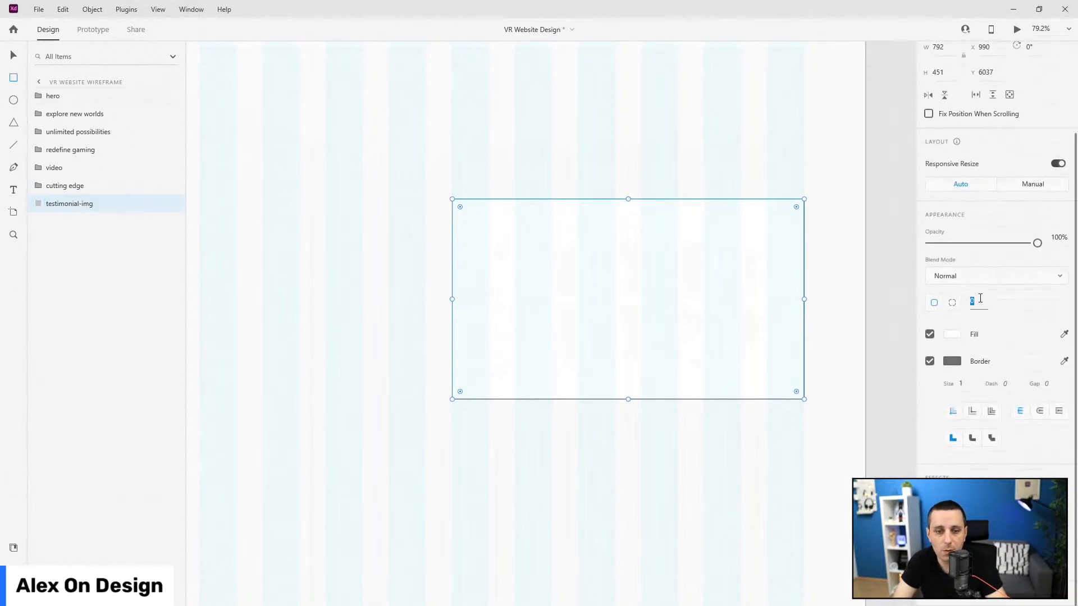
text(10)
key(Return)
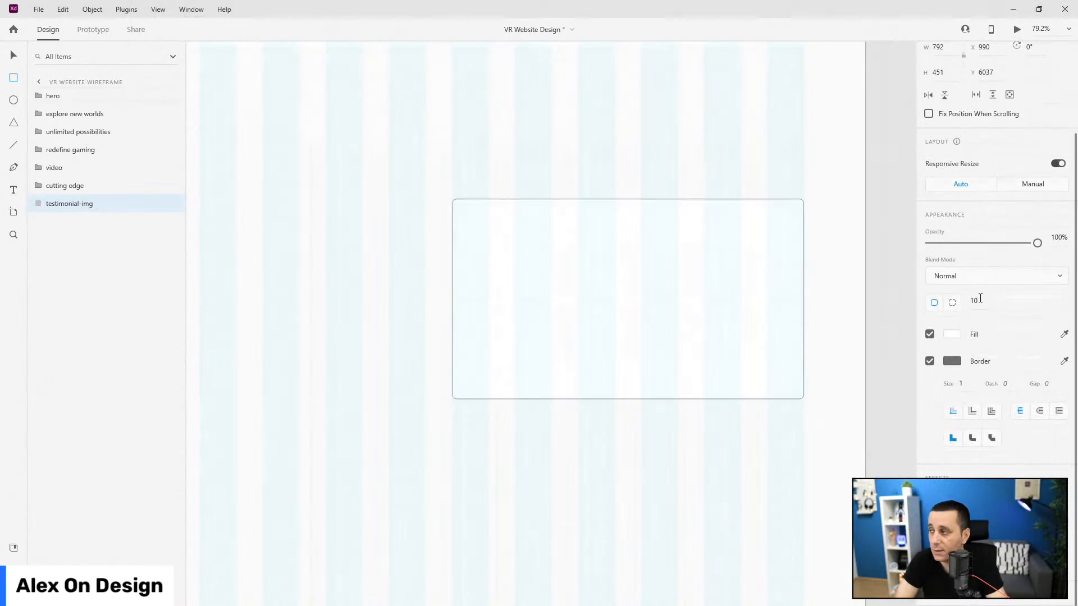
scroll(986, 169, up, 3)
click(951, 180)
text(500)
key(Return)
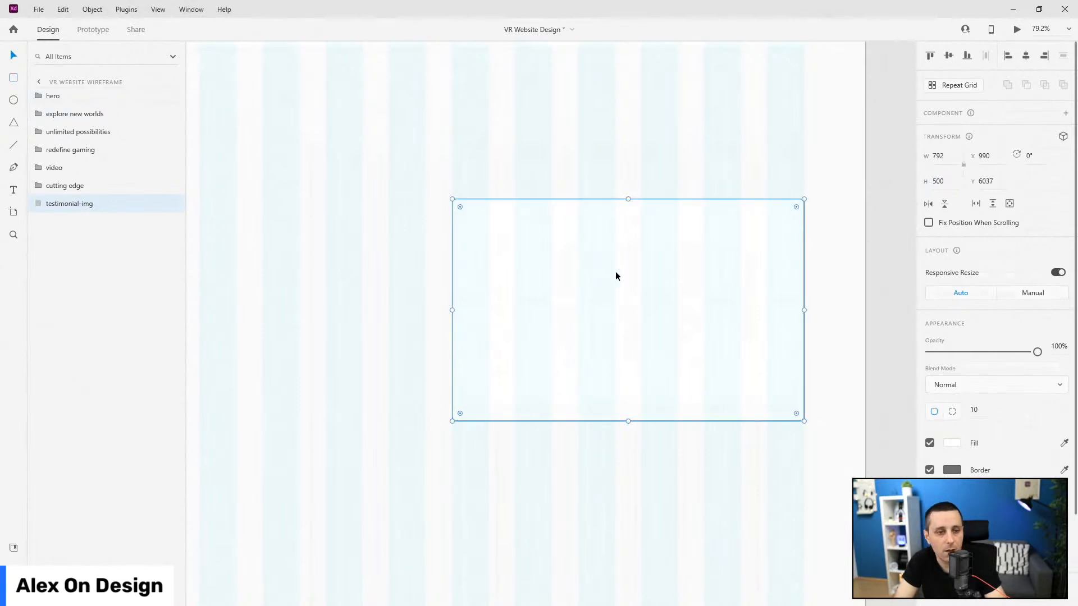
Step: Duplicate the testimonial-img rectangle and name the copy "testimonial-shape"
key(ctrl+d)
double_click(62, 222)
key(End)
key(BackSpace)
key(BackSpace)
text(shape)
key(Return)
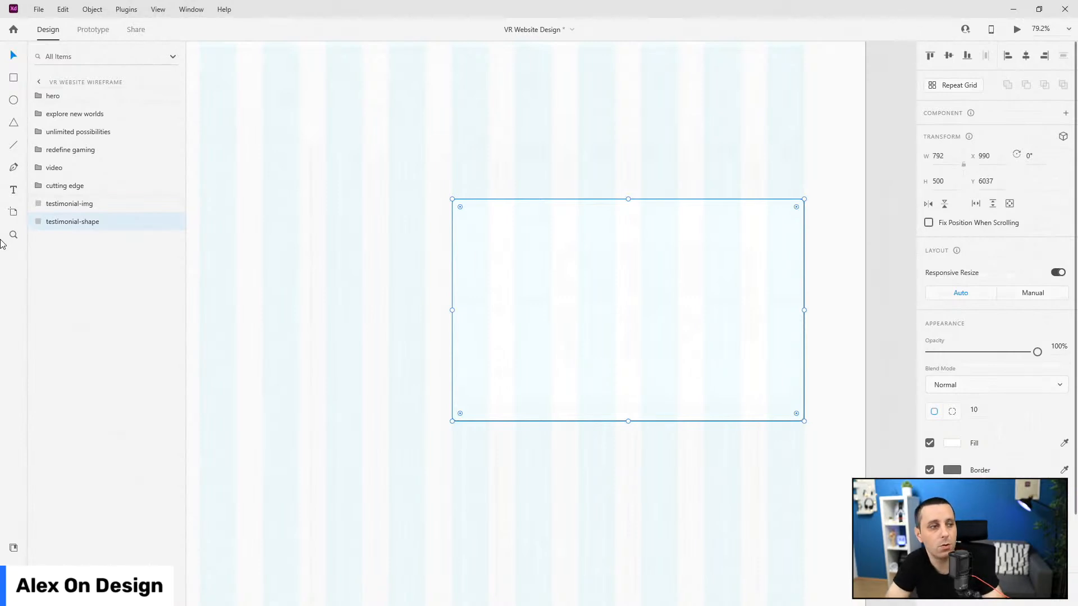
Step: Offset testimonial-shape 40 px down and 40 px right of the image rectangle, to X 1030, Y 6077
key(shift+Down)
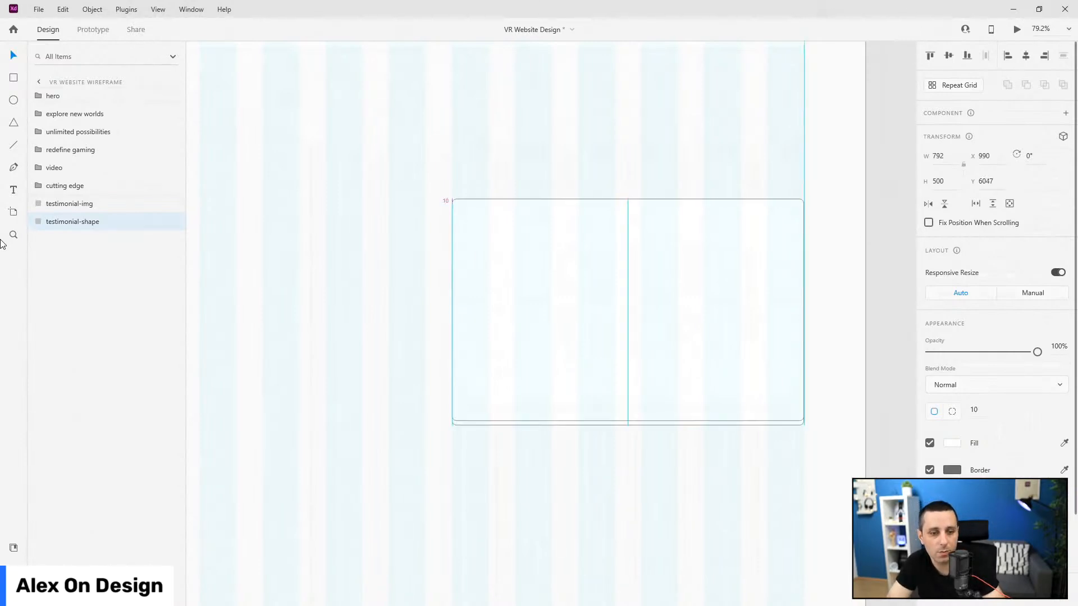
key(shift+Down)
key(shift+Down)
key(shift+Down)
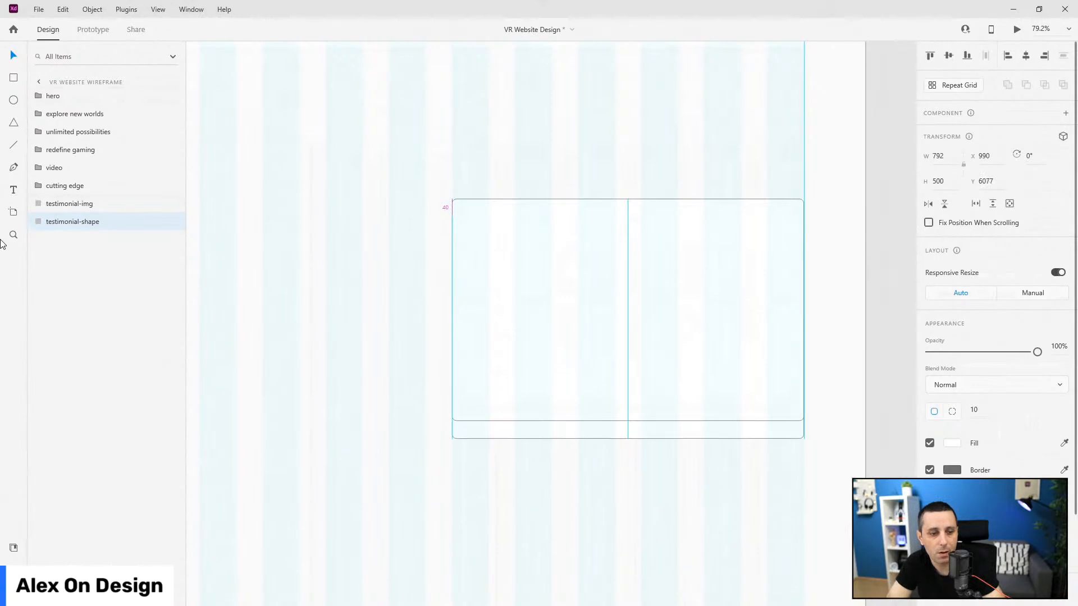
key(shift+Right)
key(shift+Right)
key(shift+Right)
key(shift+Right)
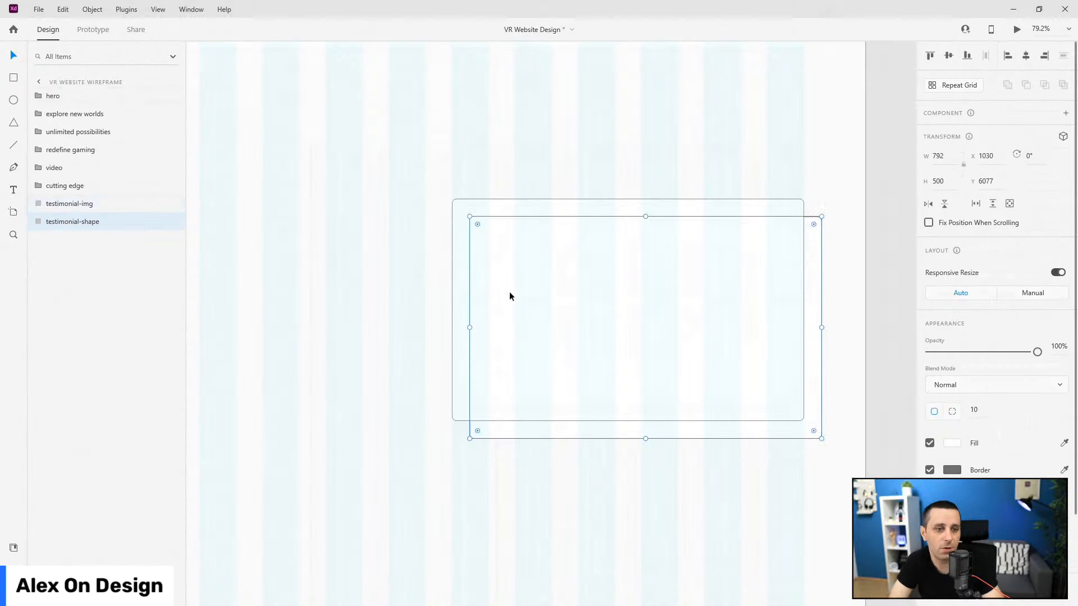
shift+click(642, 288)
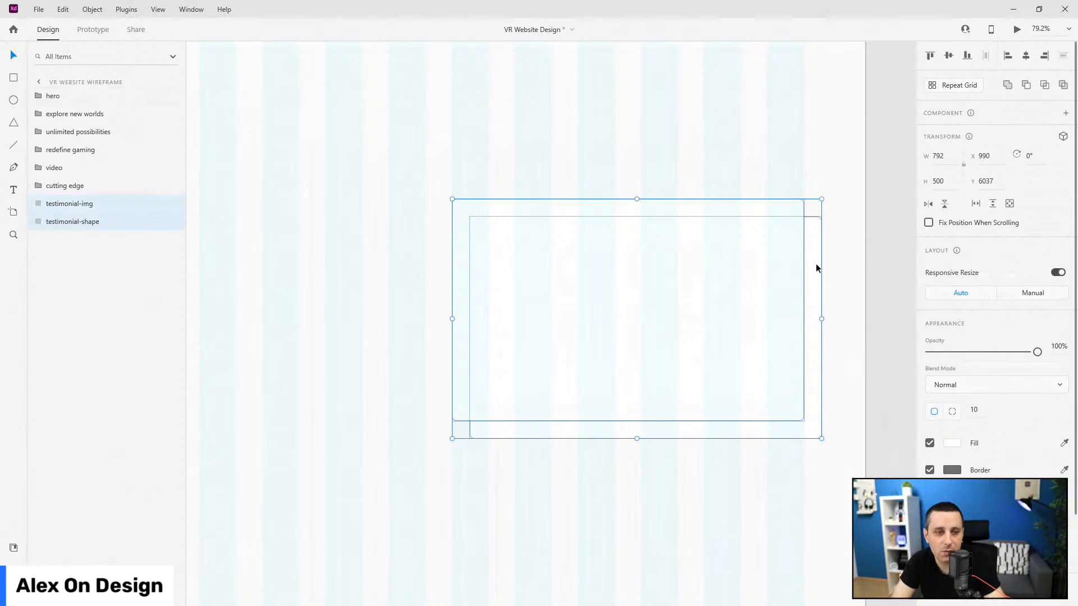
Step: Turn off testimonial-shape's fill and set its border size to 5, and turn off the border of testimonial-img
click(92, 225)
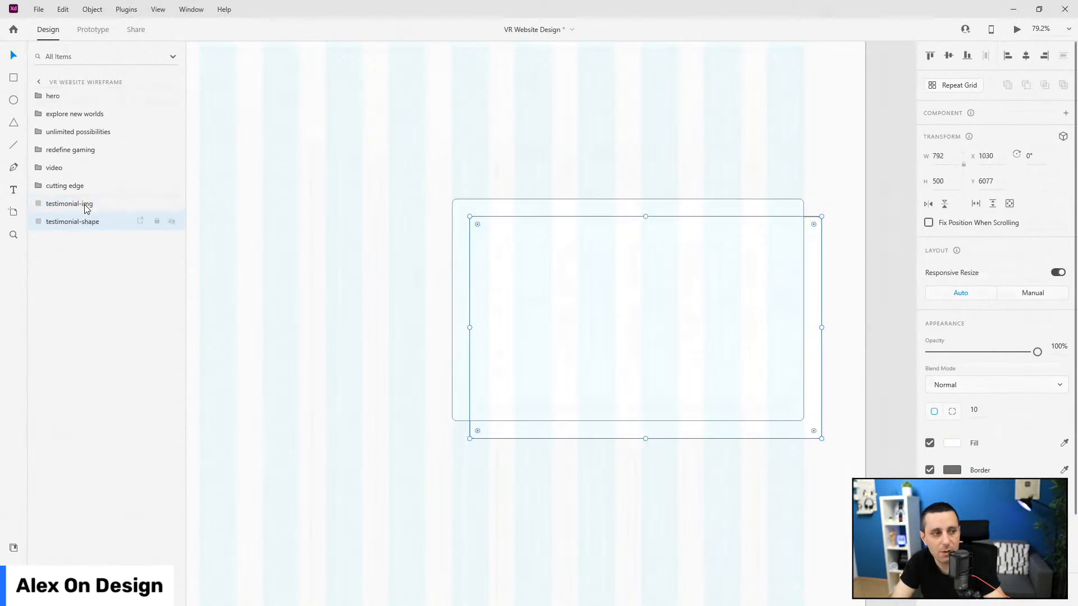
click(929, 443)
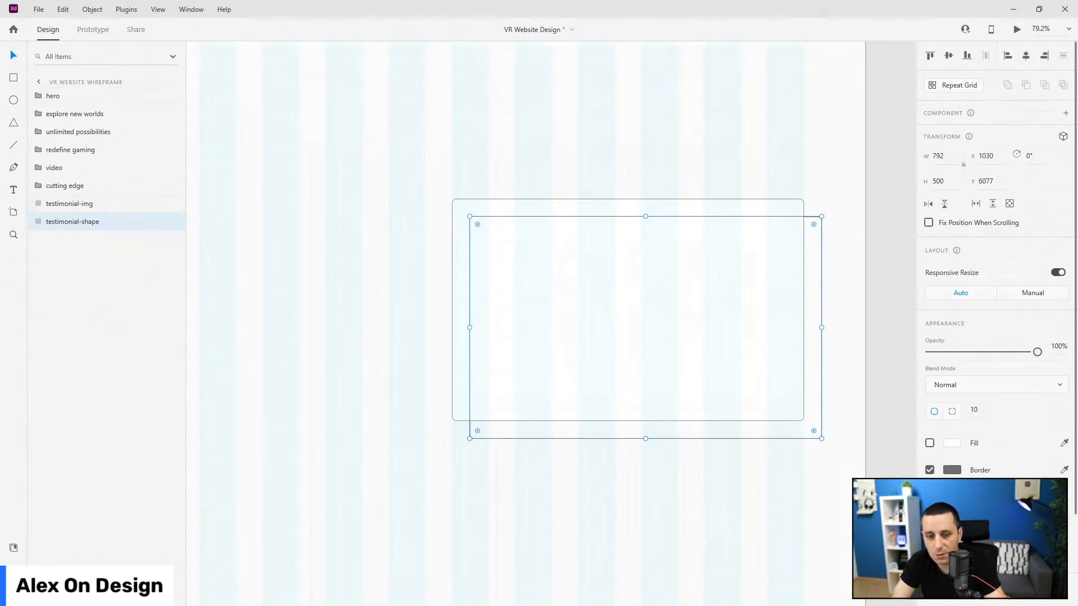
scroll(962, 393, down, 3)
click(962, 384)
text(5)
key(Return)
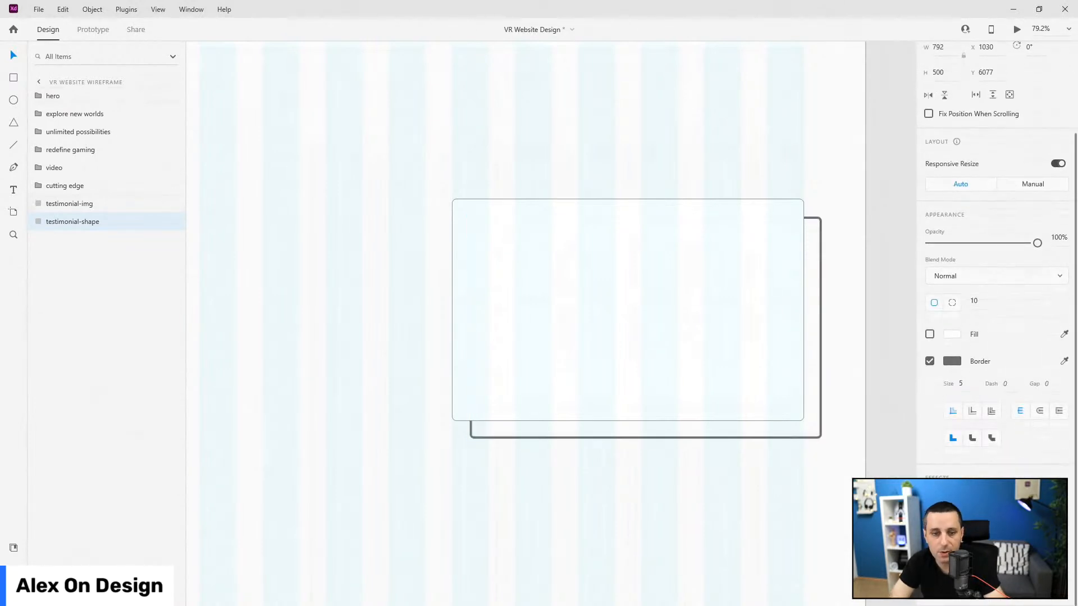
click(541, 321)
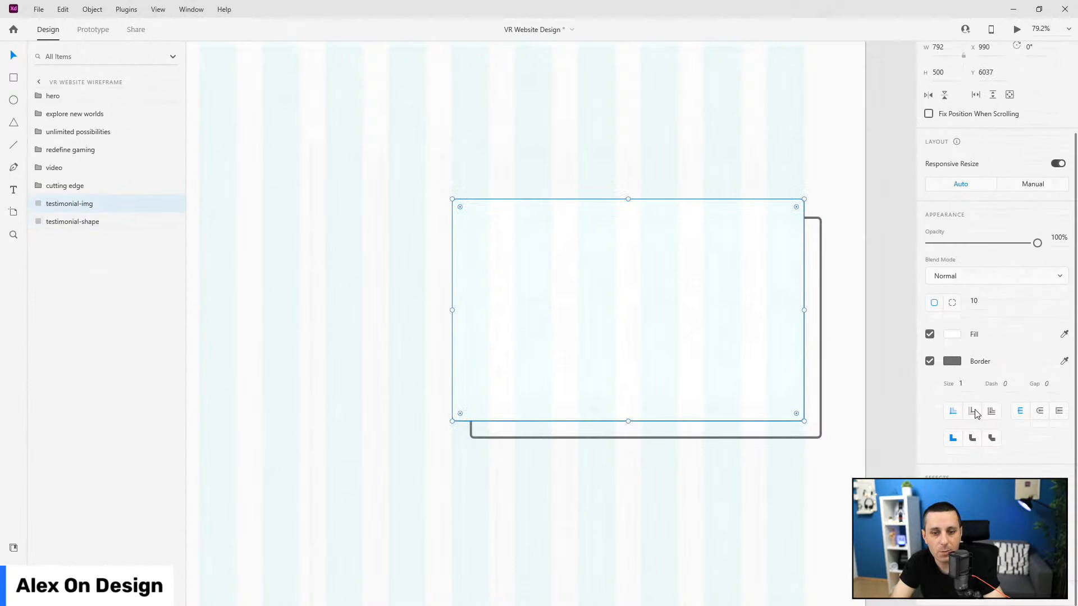
click(929, 361)
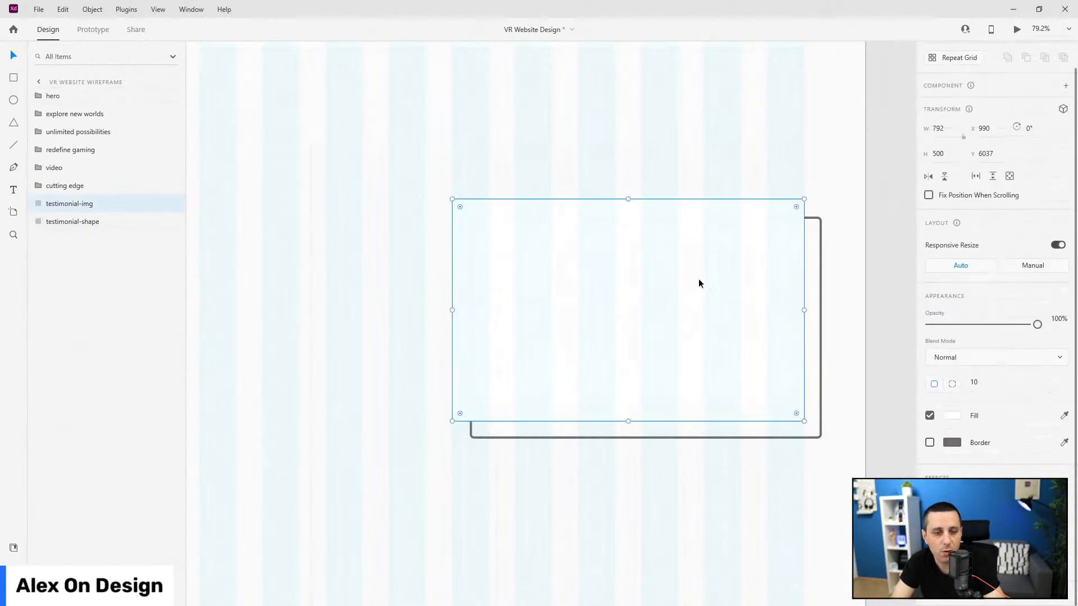
Step: Add the text line "Explorer Two is life changing." in the empty area beside the testimonial image
scroll(789, 322, down, 2)
scroll(789, 322, down, 1)
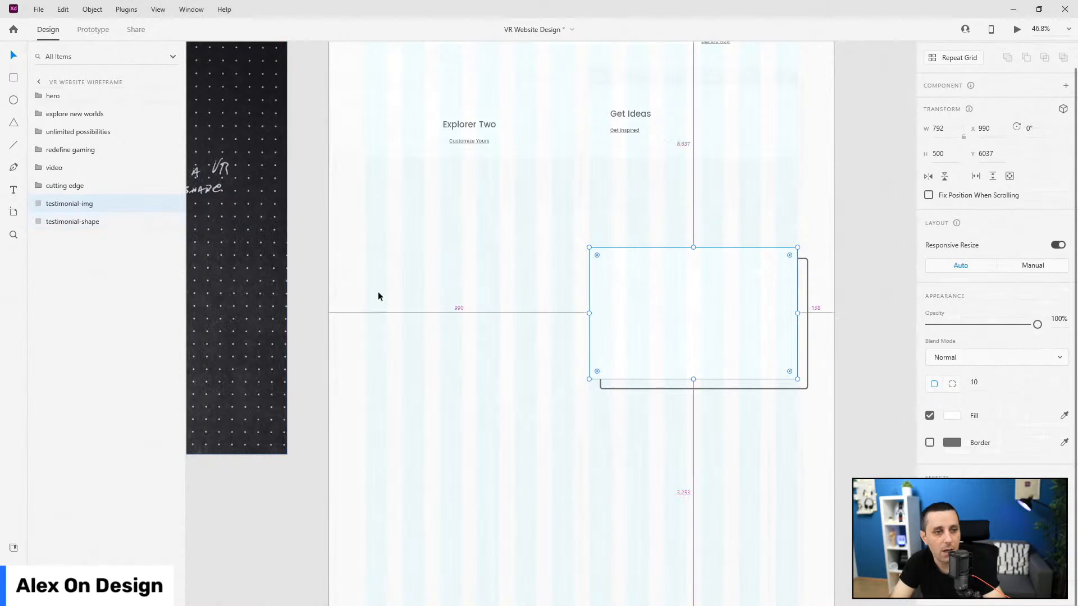
scroll(372, 298, up, 4)
key(t)
click(406, 242)
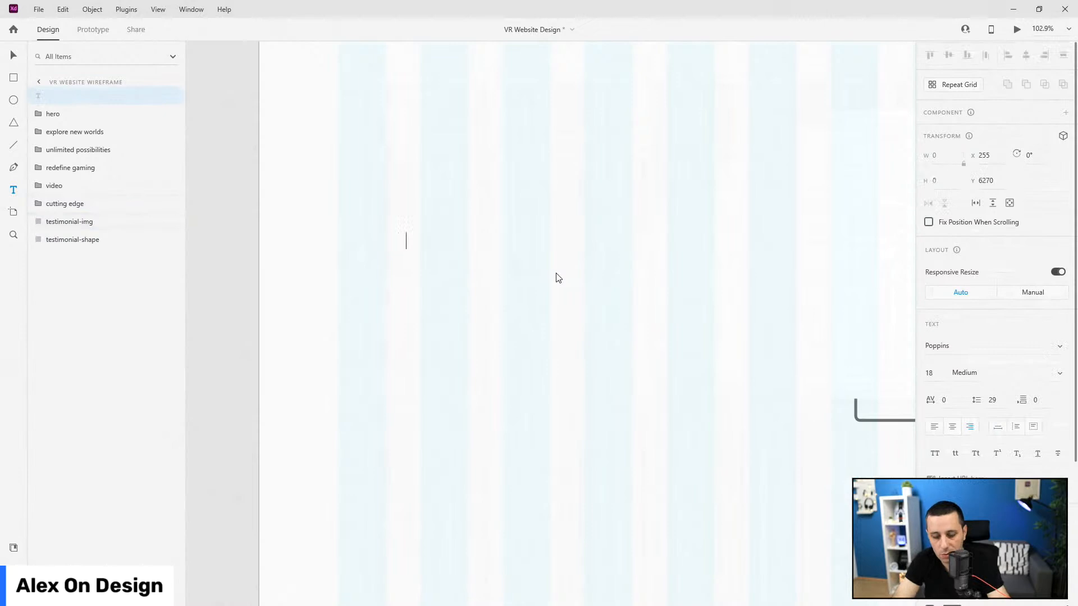
text(Explorer)
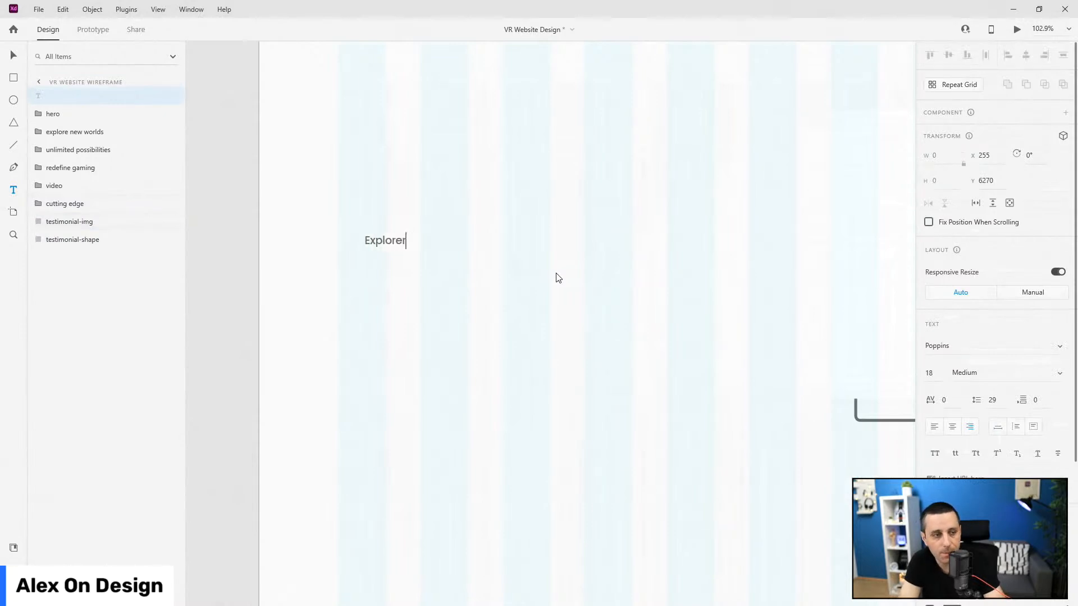
text( Two)
key(BackSpace)
key(BackSpace)
key(BackSpace)
key(BackSpace)
text(Two)
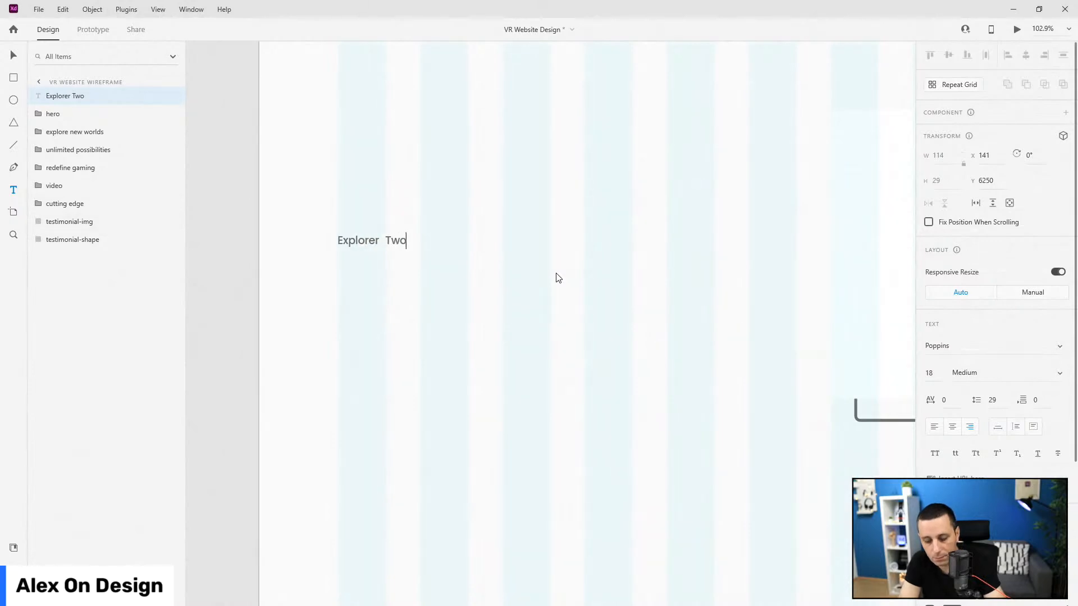
text( is life chan)
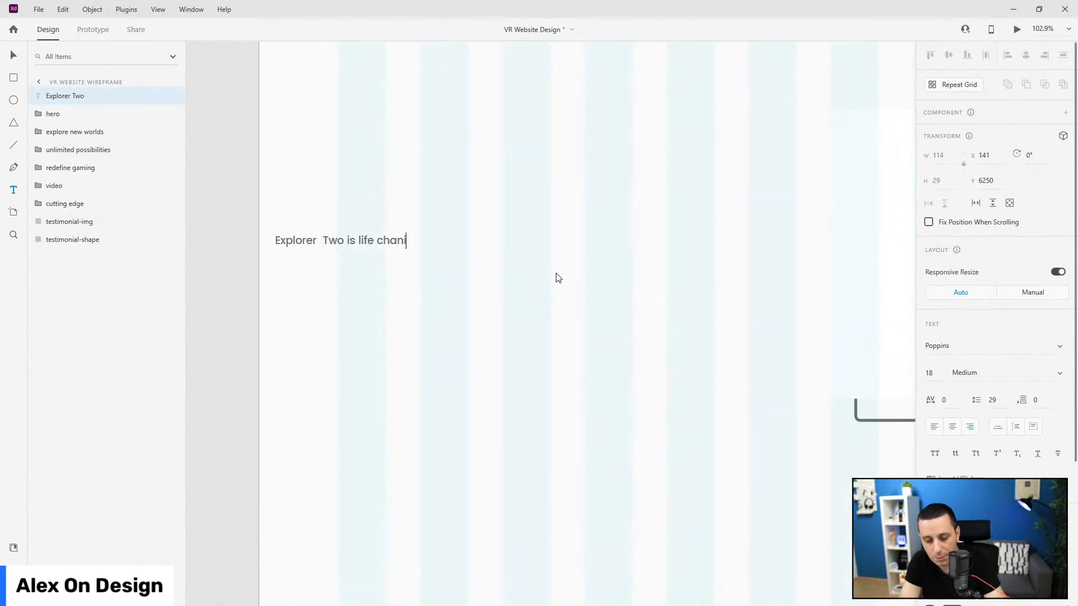
text(gi)
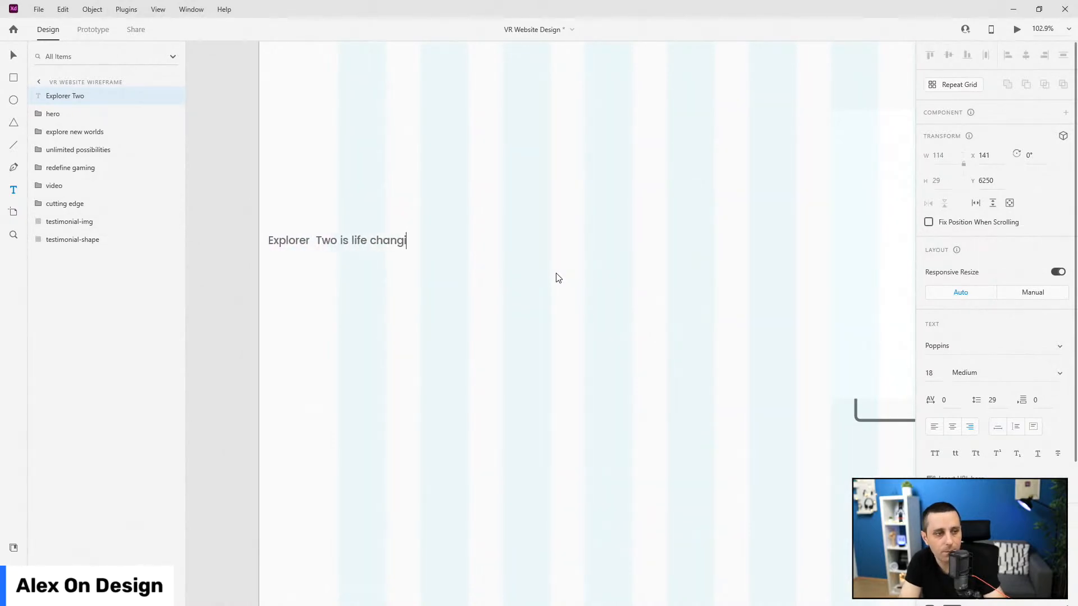
text(ng.)
key(Escape)
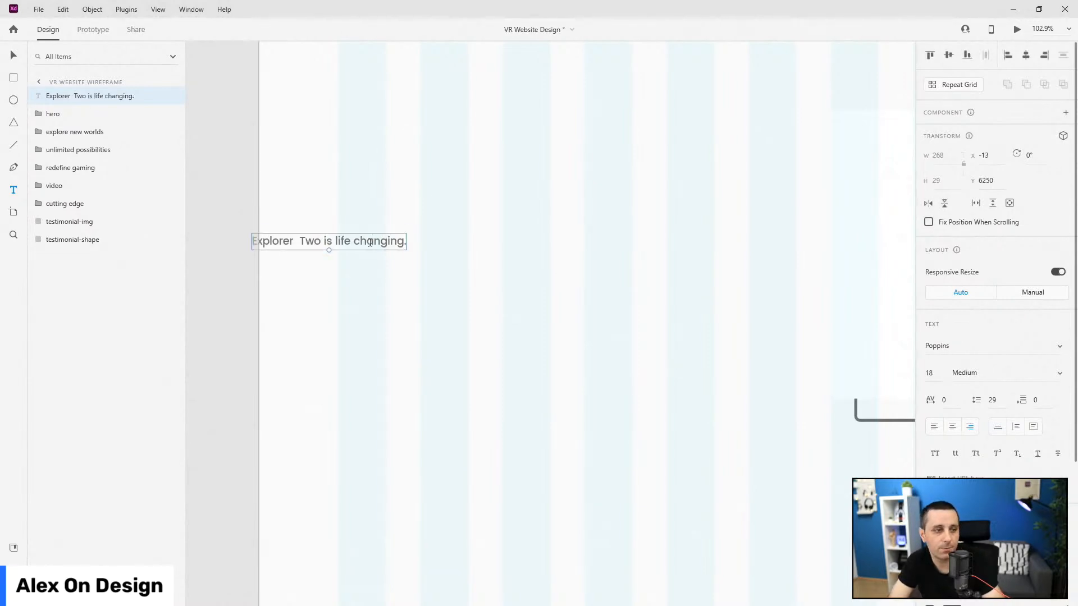
Step: Move the headline to X 138 at the first grid column, left-align it and apply the Poppins 32pt character style
drag(370, 242, 476, 244)
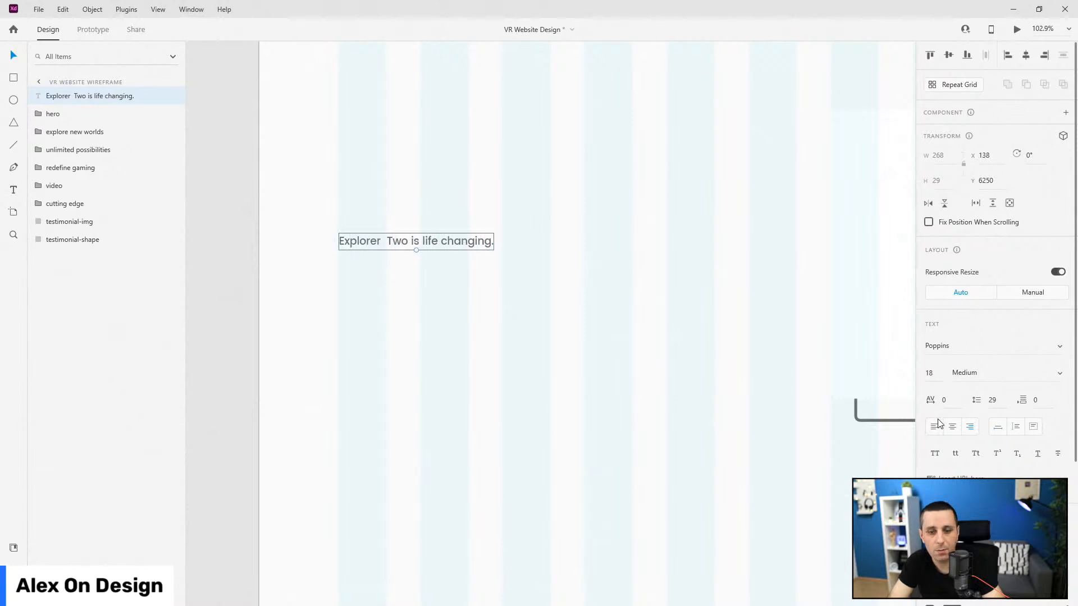
scroll(939, 421, down, 4)
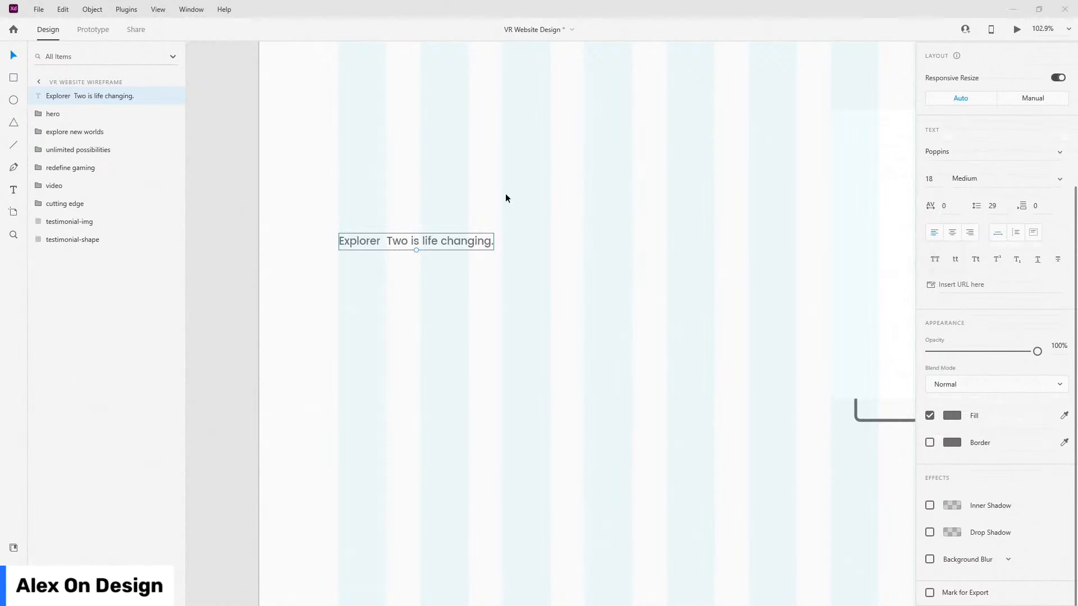
click(13, 547)
click(65, 218)
scroll(506, 235, down, 4)
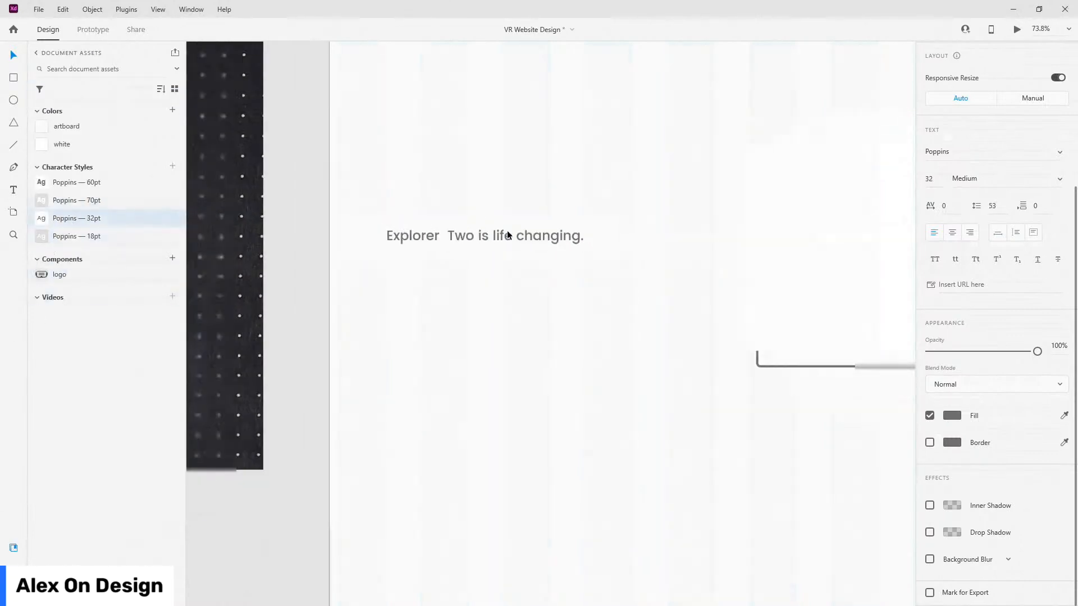
Step: Remove the extra space between "Explorer" and "Two" in the testimonial headline
double_click(507, 235)
click(460, 235)
key(BackSpace)
key(Escape)
Step: Duplicate the headline below itself at Y 6221 and turn the copy into a fixed-size text box of 792 by 188
scroll(469, 247, down, 2)
drag(469, 248, 486, 226)
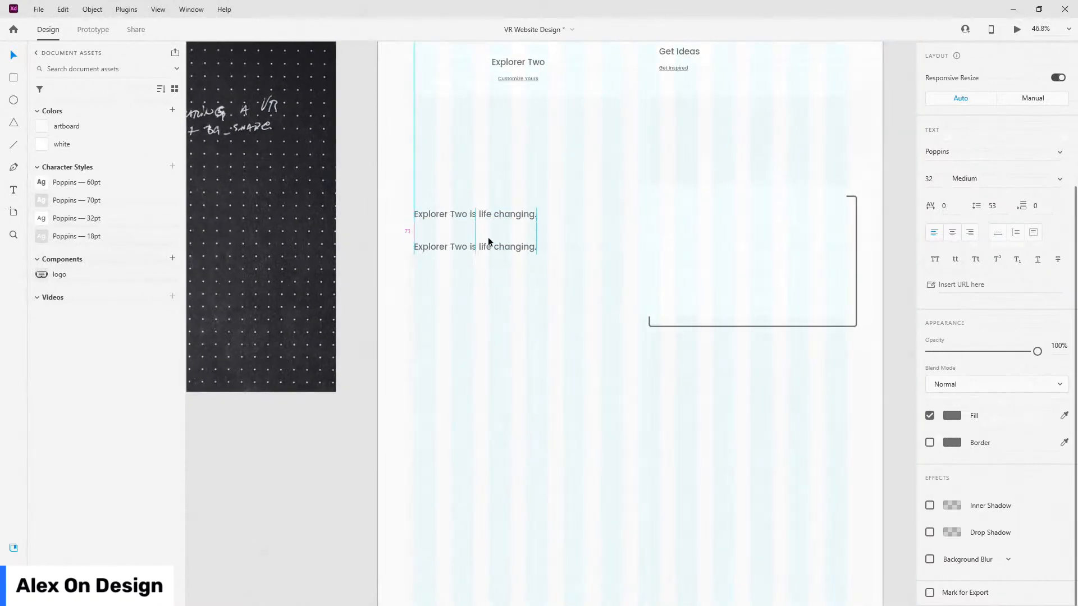
click(1035, 236)
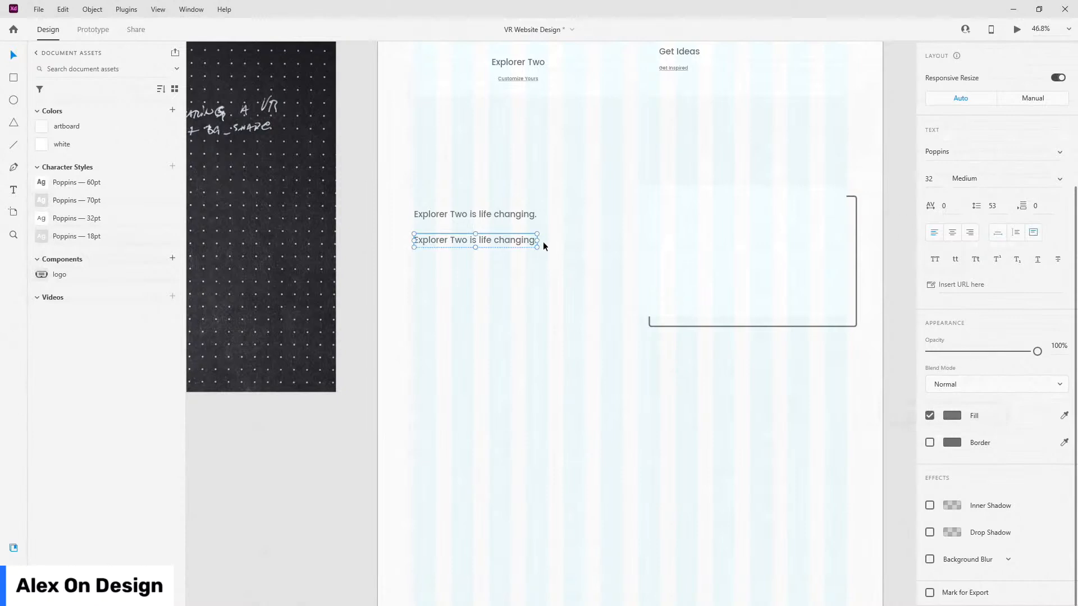
drag(535, 239, 618, 236)
drag(516, 246, 516, 282)
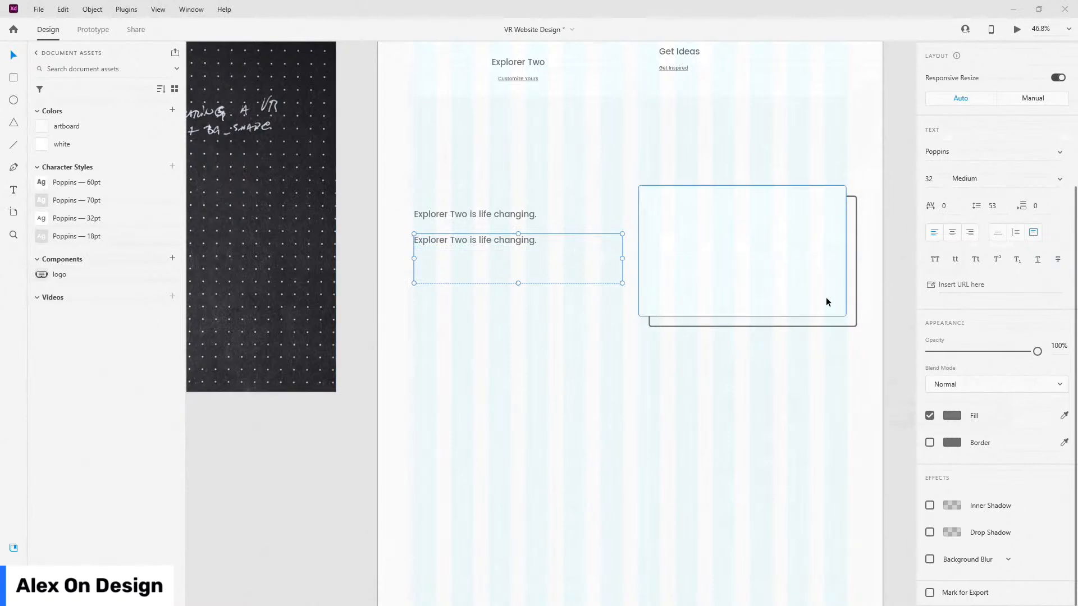
Step: Set the duplicated text box's font size to 24 and its weight to Regular
scroll(959, 380, up, 3)
click(941, 376)
text(24)
key(Return)
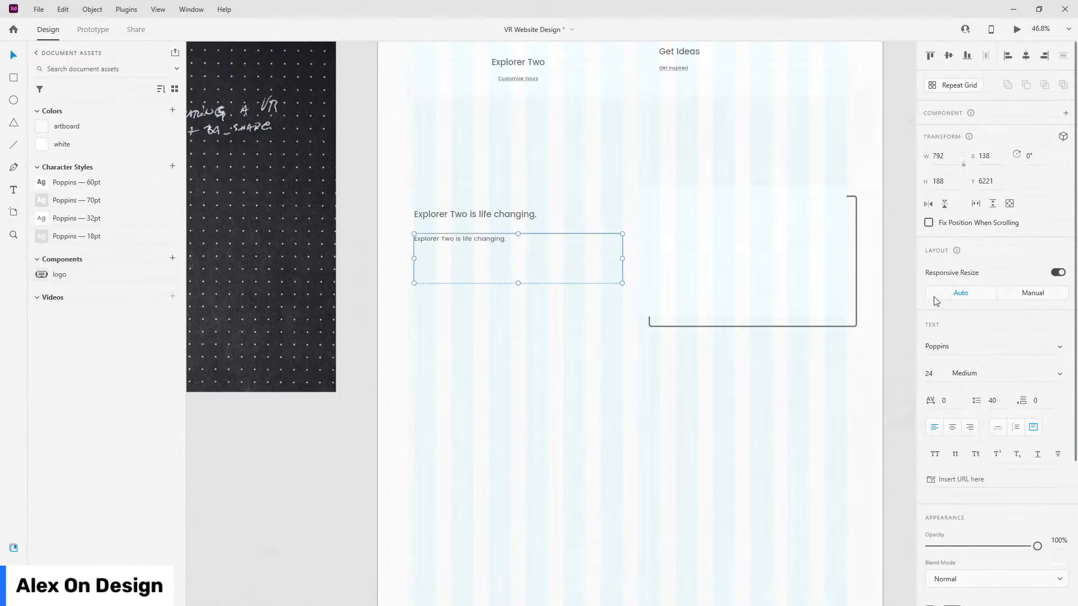
click(1060, 374)
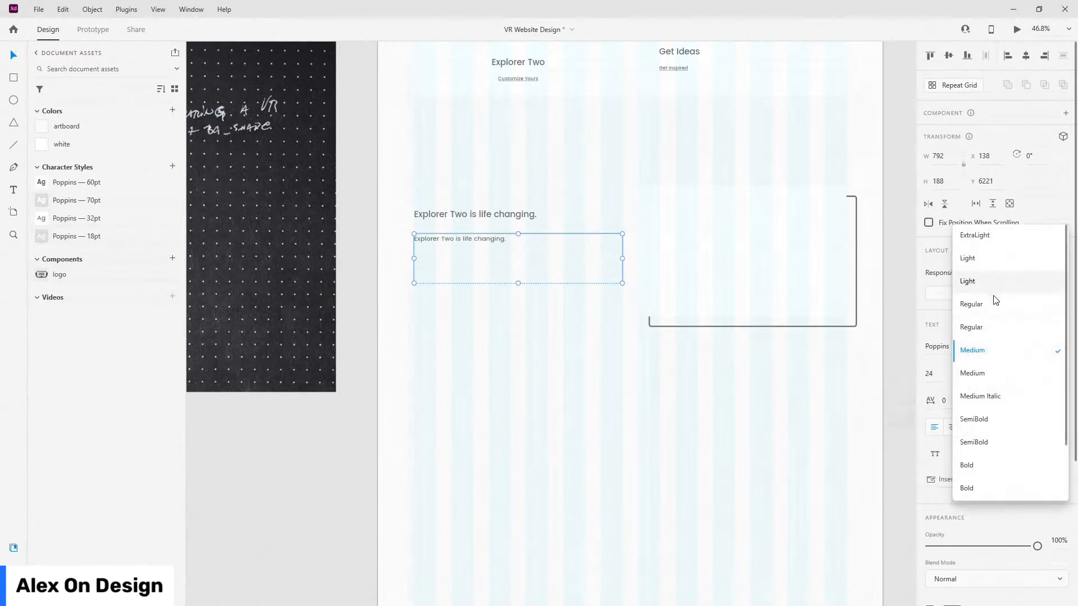
click(997, 312)
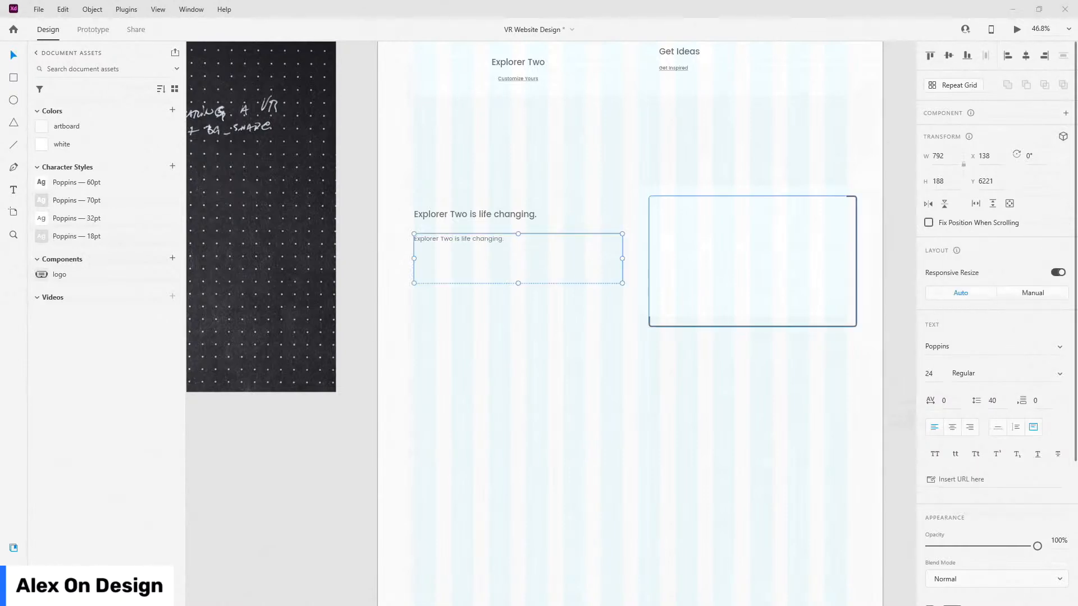
Step: Replace the testimonial body with the review beginning "When I first got it I didn't know what to expect" and shorten its box to 162
double_click(500, 237)
text(When I first got it I didn't know what to expect. But when you start using it every single day, you can't put it down. You just want to explore more every single day. Controller is super easy to use and it fits nicely in your hands, so your hands won't get tired.)
key(Escape)
scroll(544, 281, up, 4)
drag(499, 280, 504, 273)
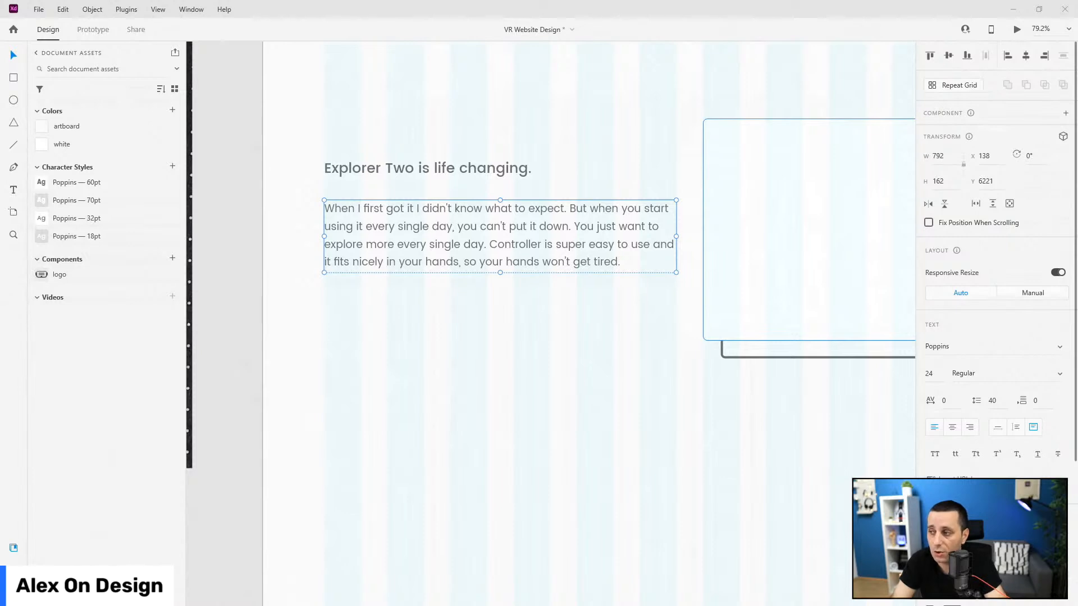
Step: Nudge the testimonial paragraph down to Y 6224, below its heading
key(Up)
key(Up)
key(Down)
key(Down)
key(Down)
key(Down)
key(Down)
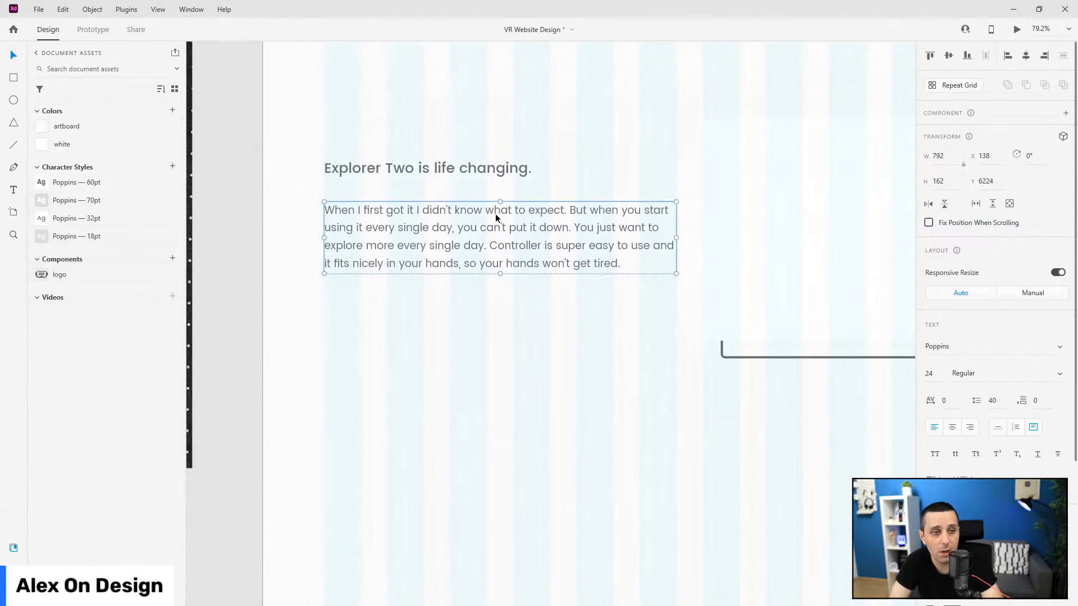
Step: Draw a small circle below the testimonial paragraph, flush with its left edge, and set its size to 20 by 20
click(14, 78)
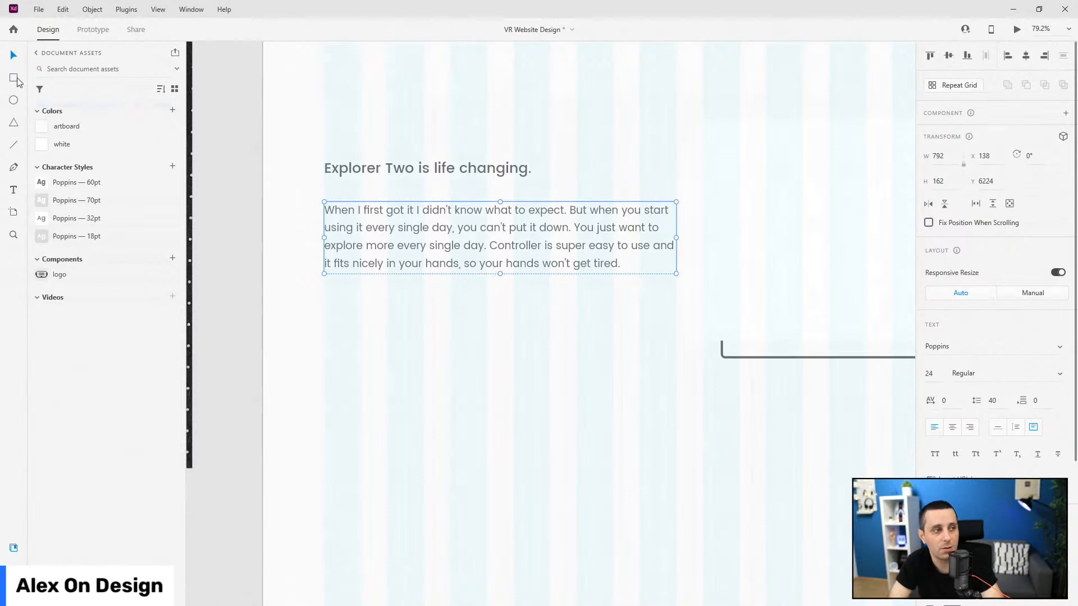
scroll(380, 339, up, 3)
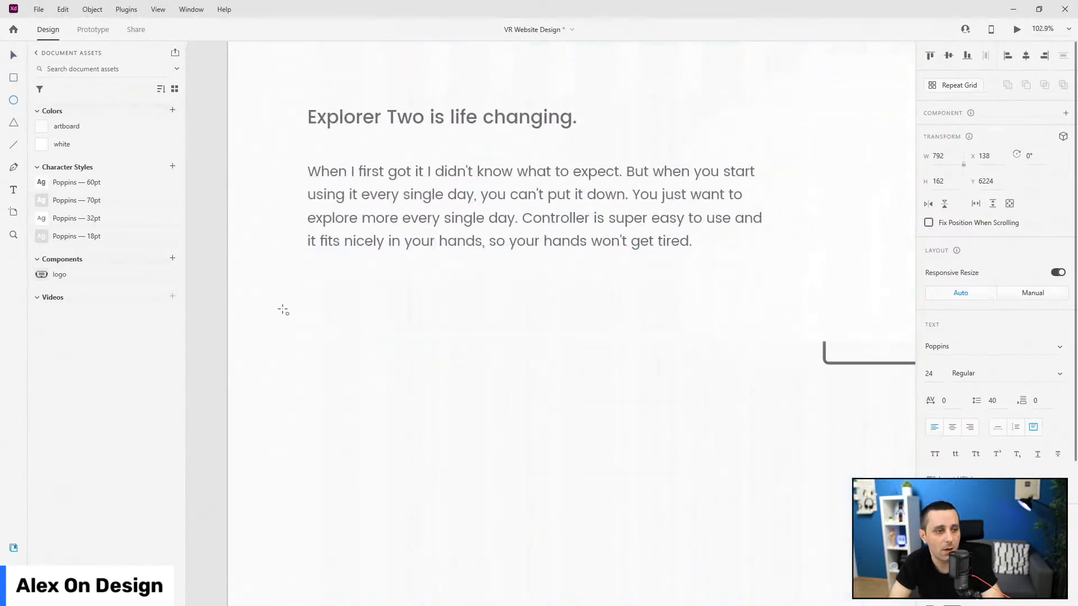
drag(305, 302, 324, 319)
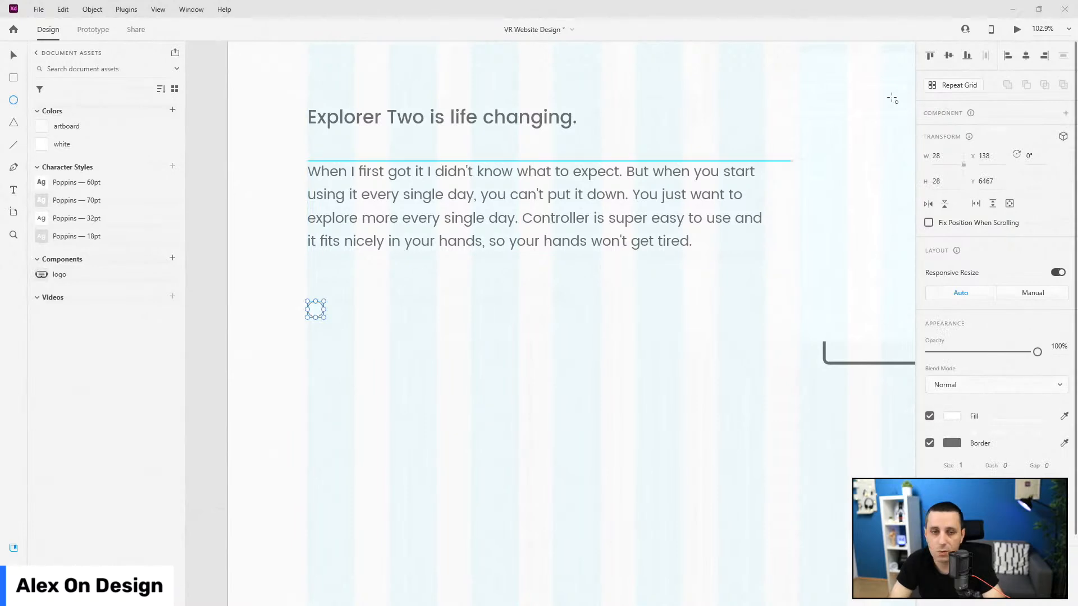
click(948, 155)
text(20)
key(Return)
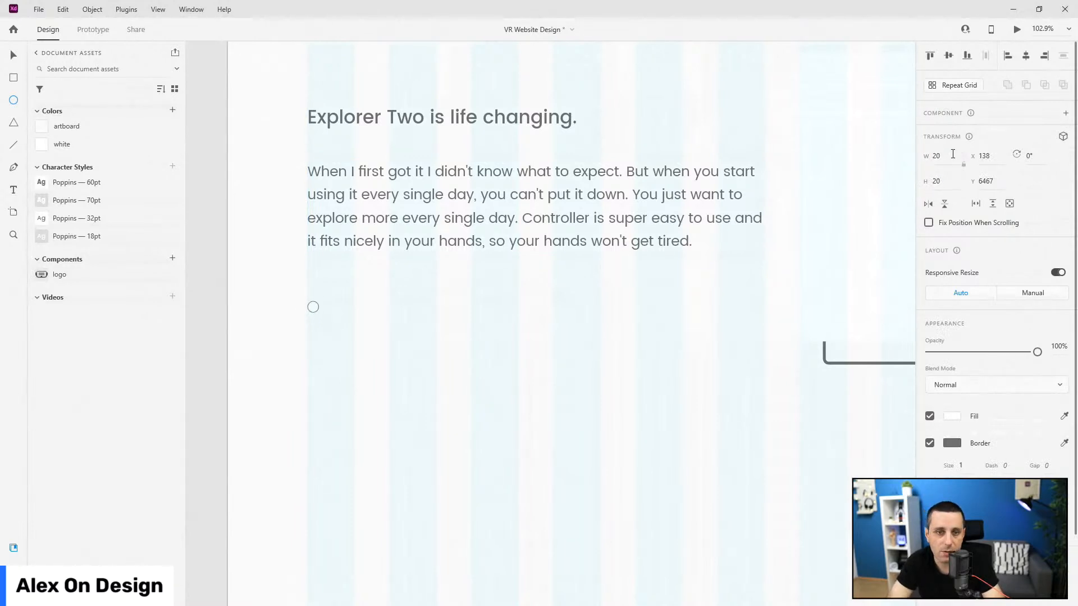
Step: Fill the small circle with the same dark grey as its border
scroll(1038, 348, down, 3)
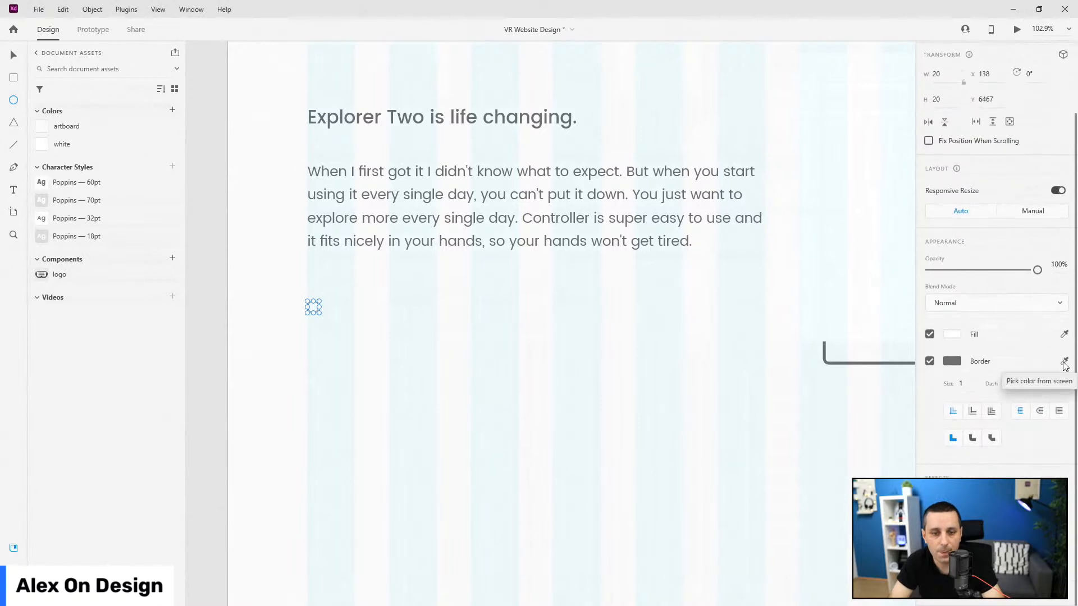
click(1064, 338)
click(954, 361)
click(945, 364)
click(982, 361)
Step: Rename the circle's layer to "dot" and reorder the layers as heading, paragraph, dot
click(14, 548)
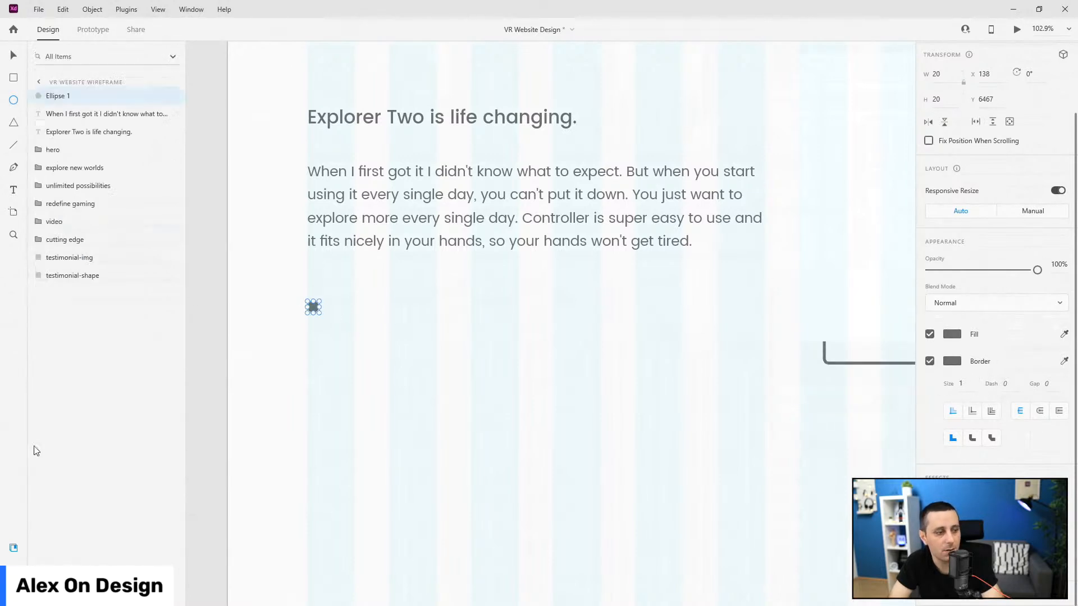
double_click(56, 96)
text(dot)
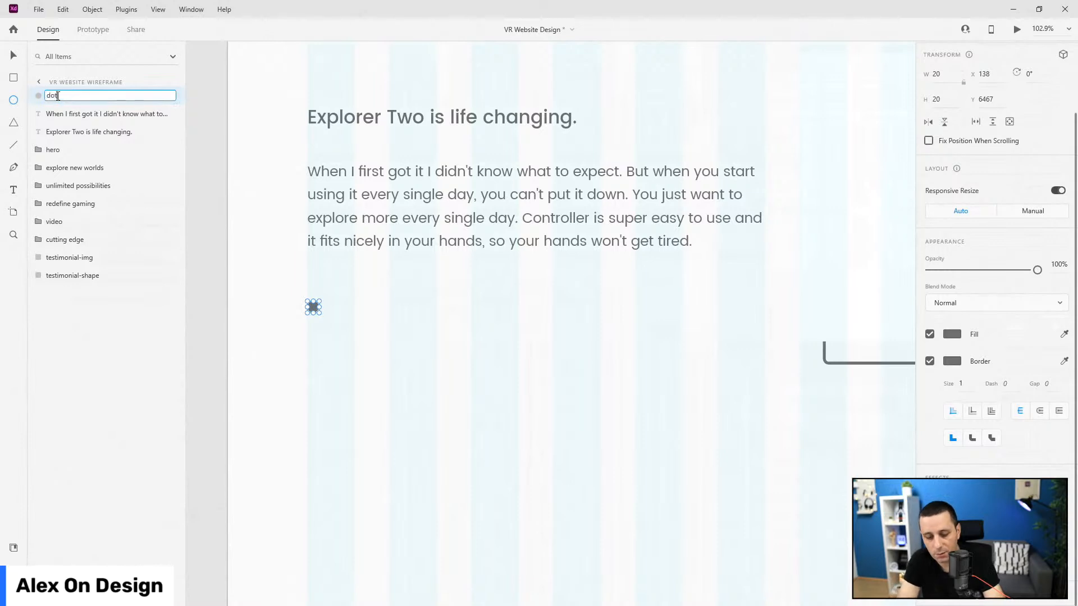
key(Escape)
drag(56, 95, 79, 93)
click(72, 136)
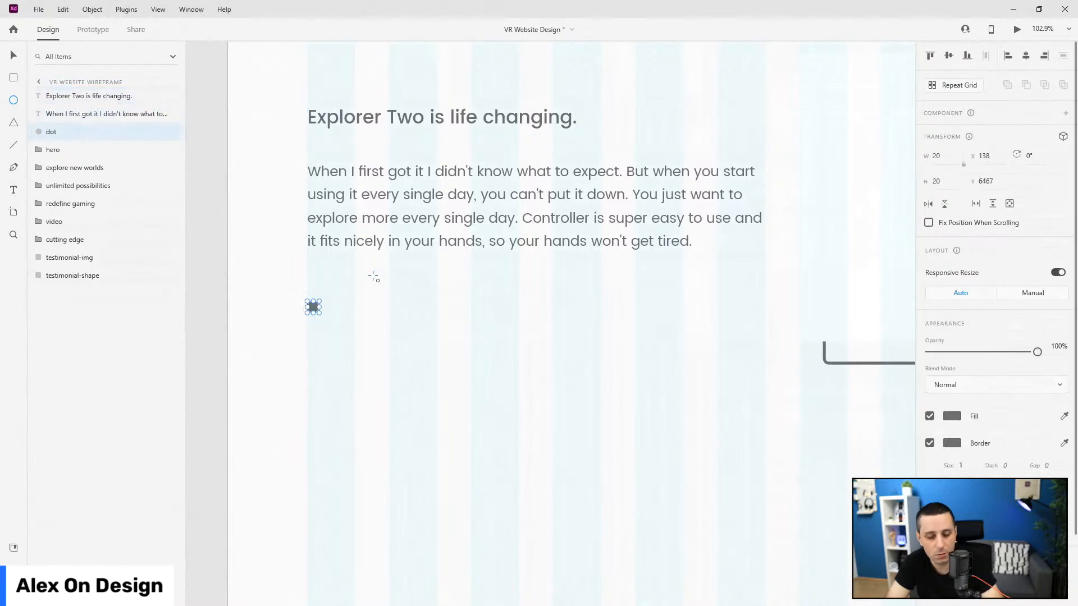
Step: Group the dot on its own and name the group "pagination"
key(ctrl+g)
double_click(65, 131)
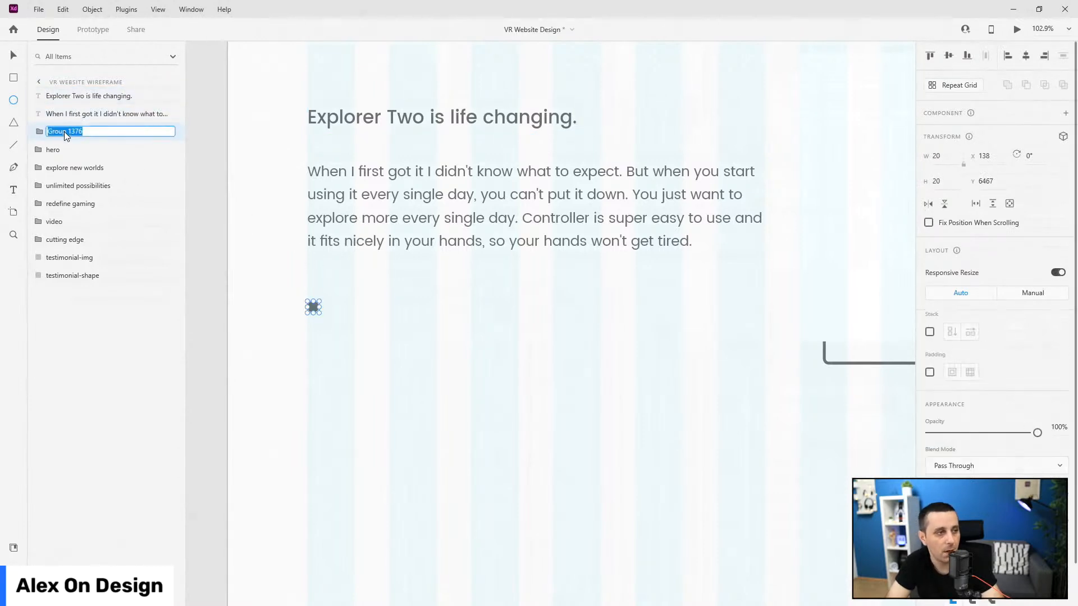
text(pp)
key(BackSpace)
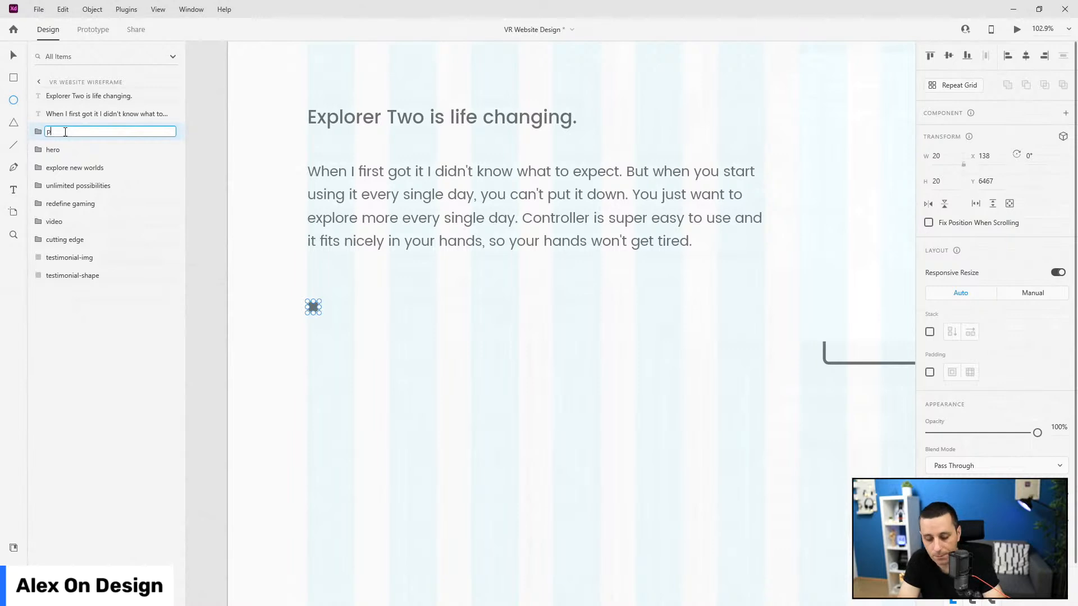
text(agination)
key(Return)
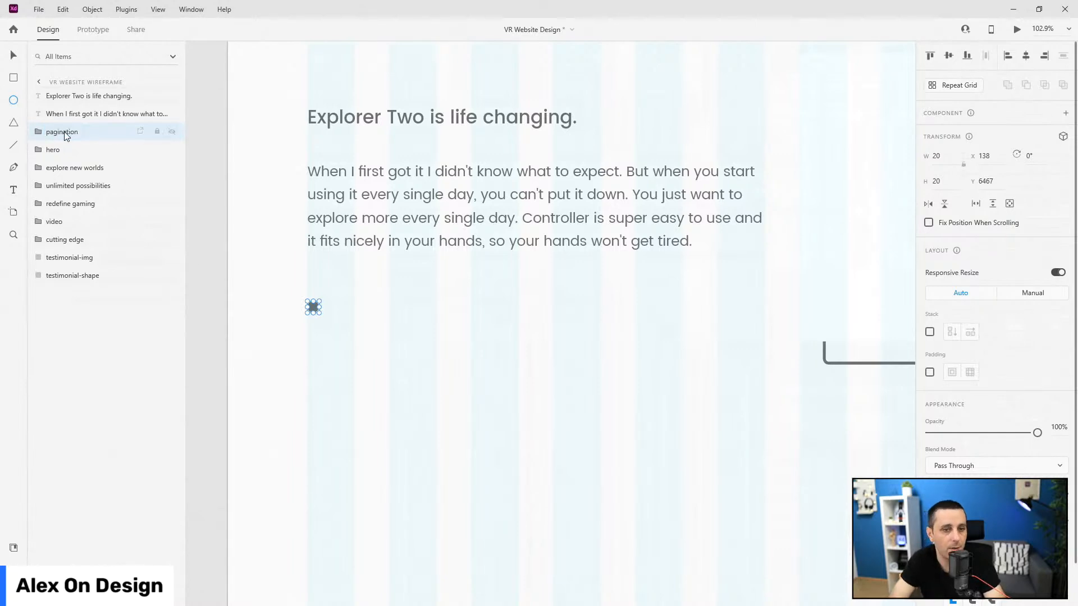
Step: Turn on a horizontal stack for the pagination group and duplicate the dot inside it until there are four
scroll(898, 253, down, 1)
click(930, 333)
click(39, 132)
key(ctrl+d)
key(ctrl+d)
key(ctrl+d)
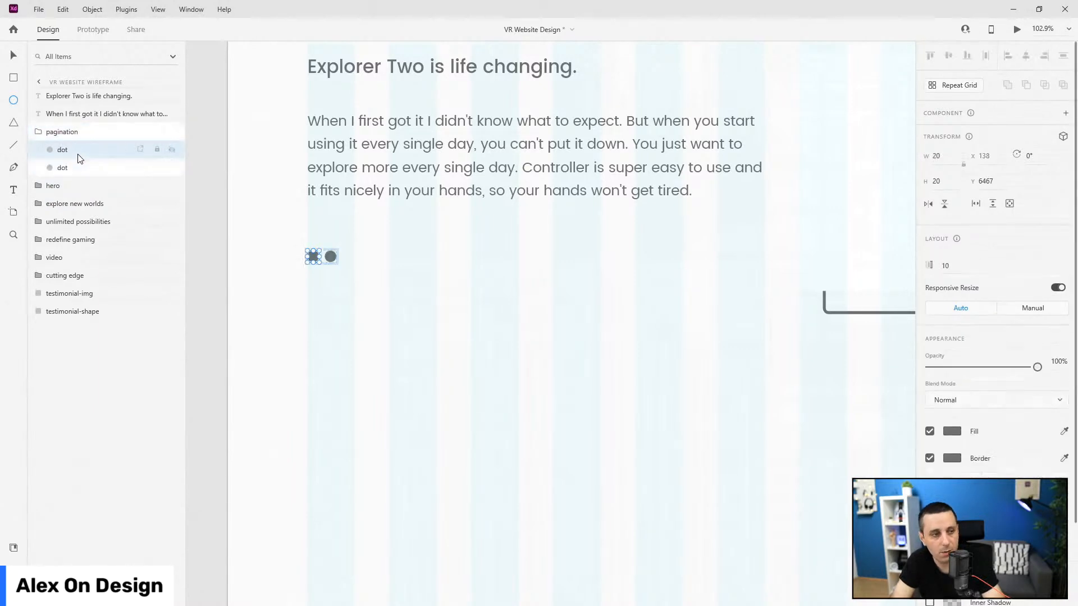
Step: Set the spacing between the pagination dots to 18
click(39, 132)
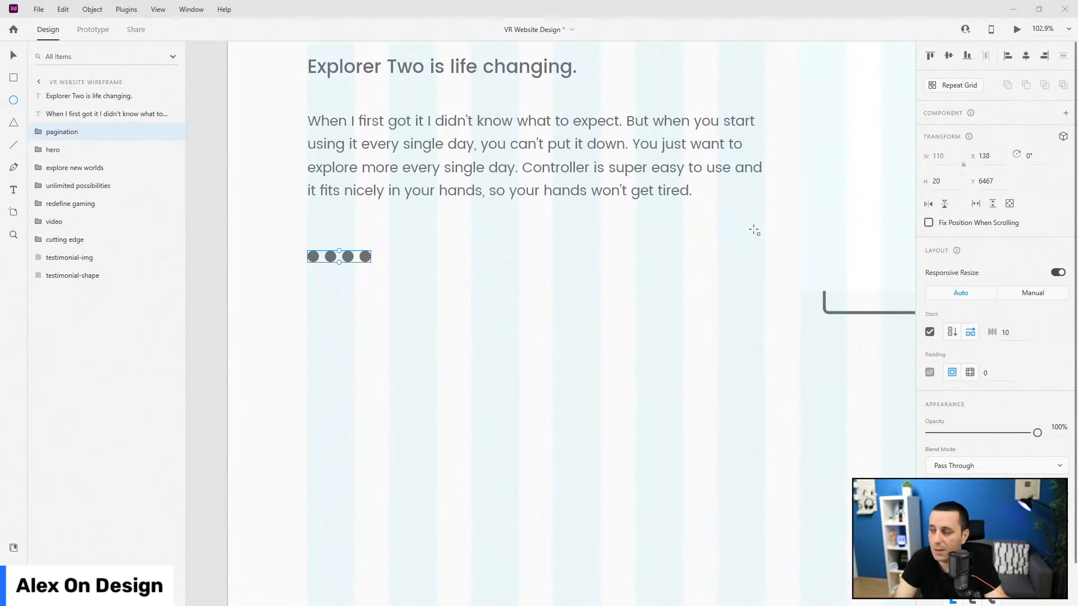
click(1013, 334)
text(18)
key(Return)
Step: Remove the fill from the first, third and fourth pagination dots, leaving only their borders
scroll(317, 283, up, 3)
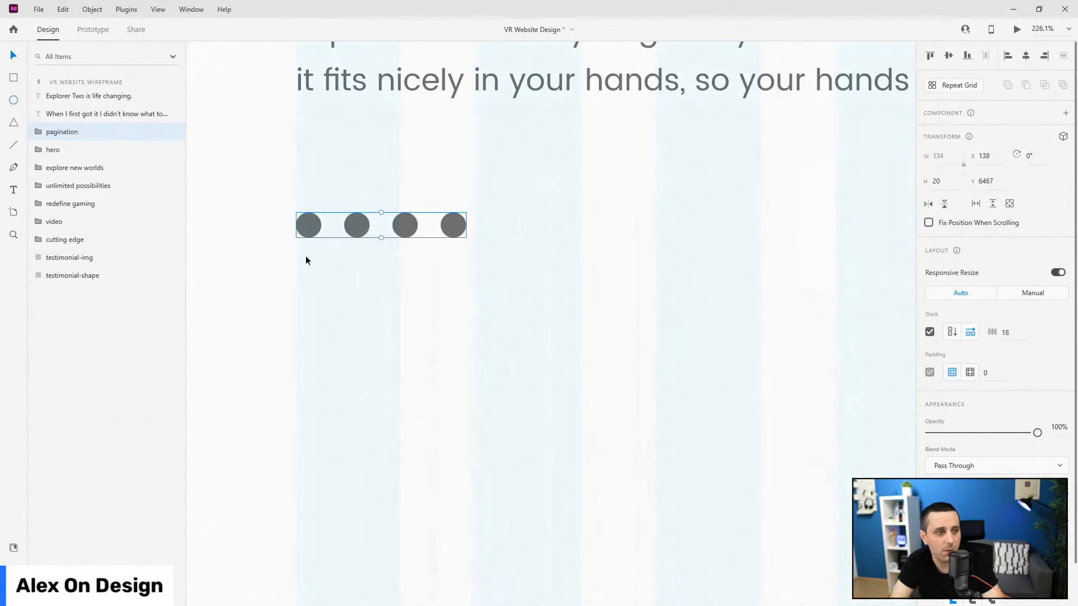
double_click(308, 226)
click(930, 431)
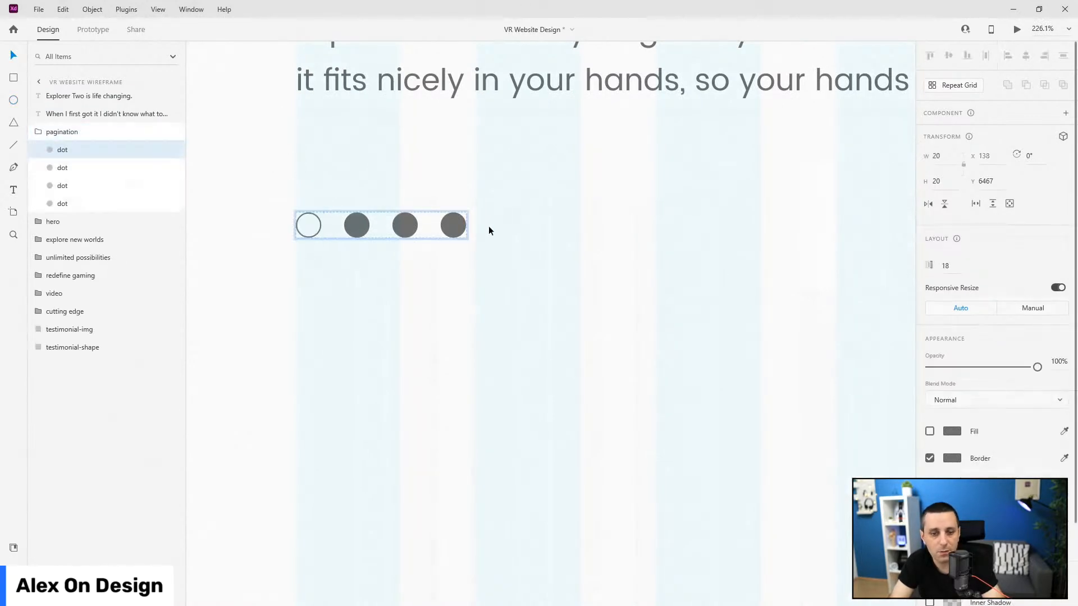
click(408, 225)
click(929, 431)
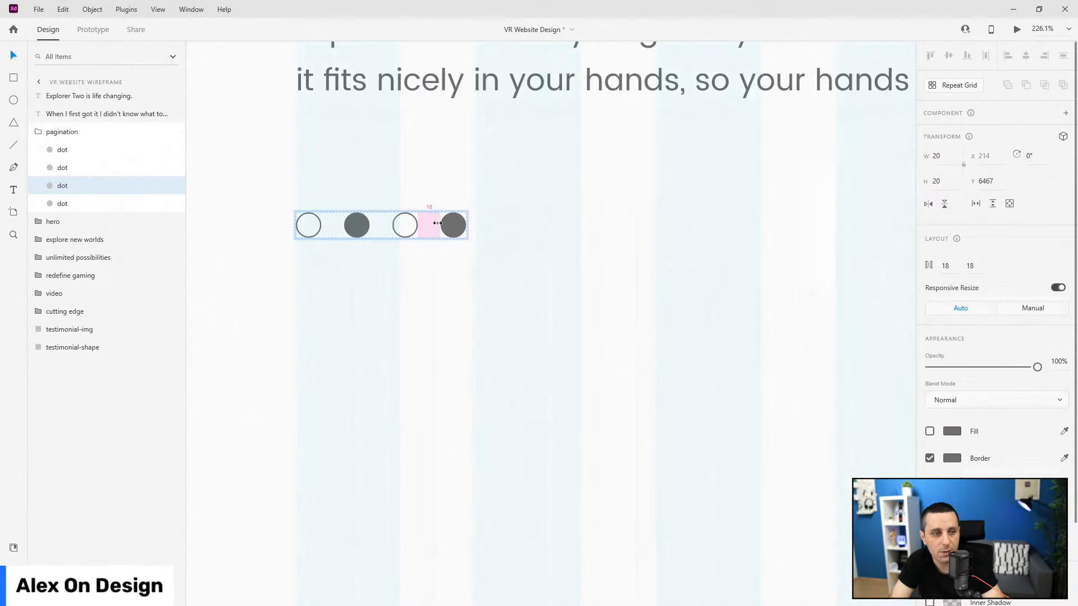
click(454, 227)
click(930, 431)
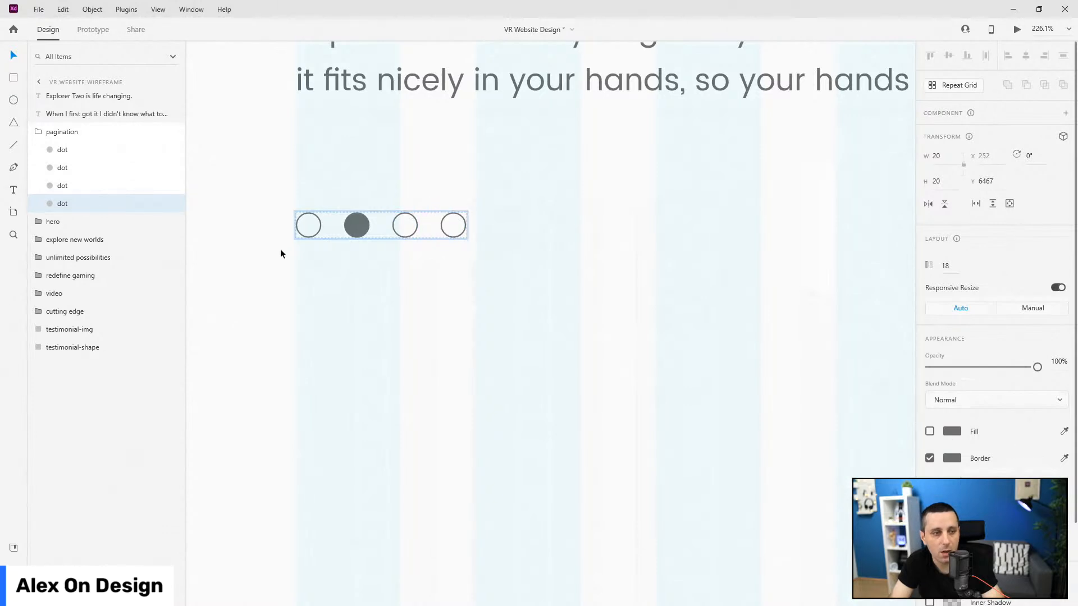
Step: Group the pagination dots with the testimonial heading and paragraph, and name the group "testimonial text"
click(64, 131)
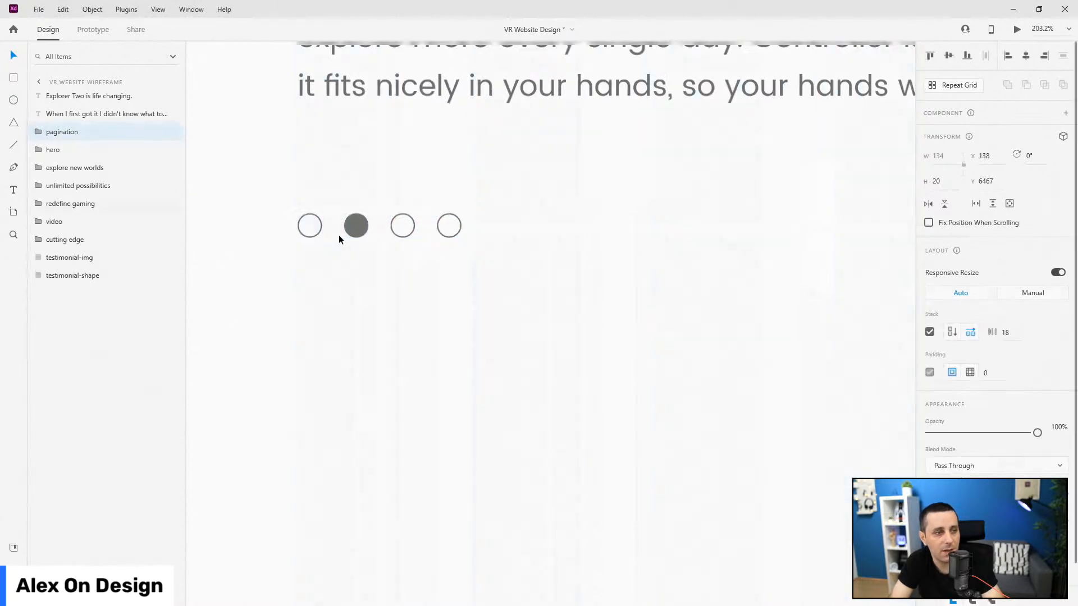
scroll(339, 235, down, 5)
scroll(338, 235, down, 1)
shift+click(373, 195)
shift+click(375, 147)
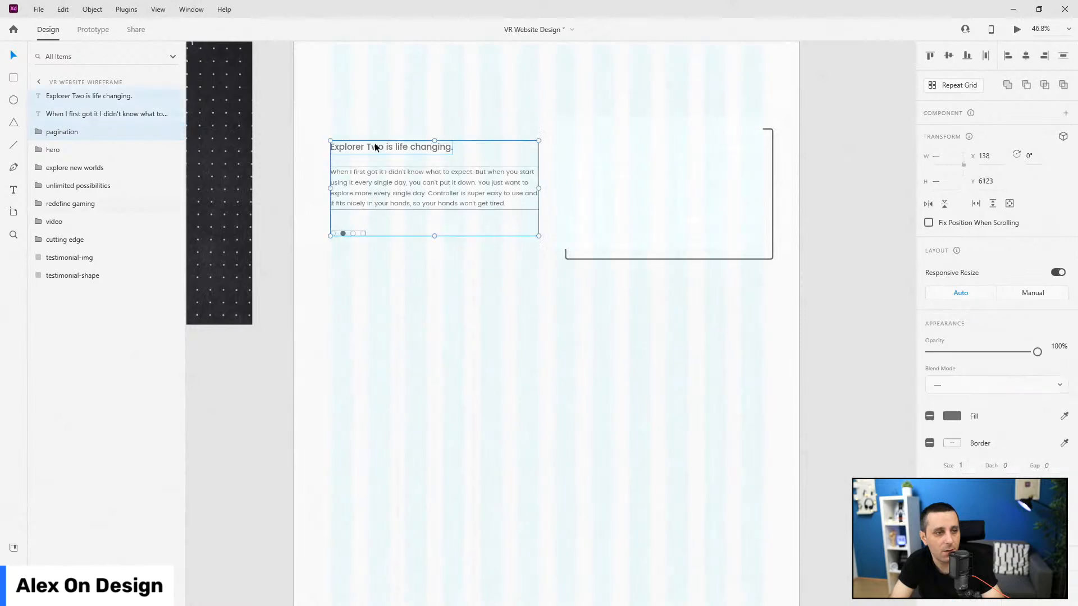
key(ctrl+g)
double_click(65, 96)
text(tes)
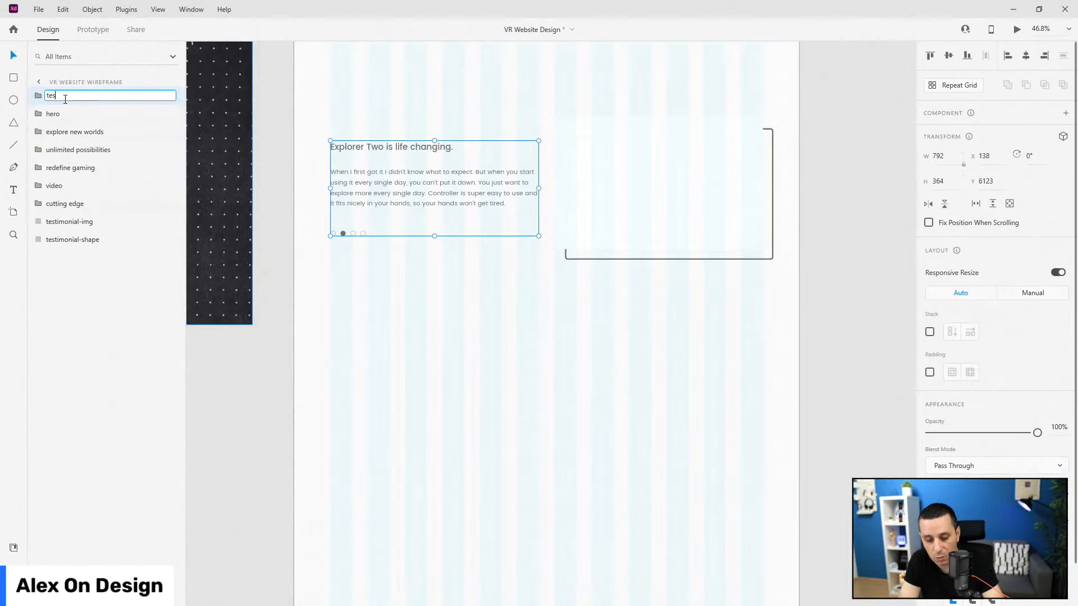
text(timonial tex)
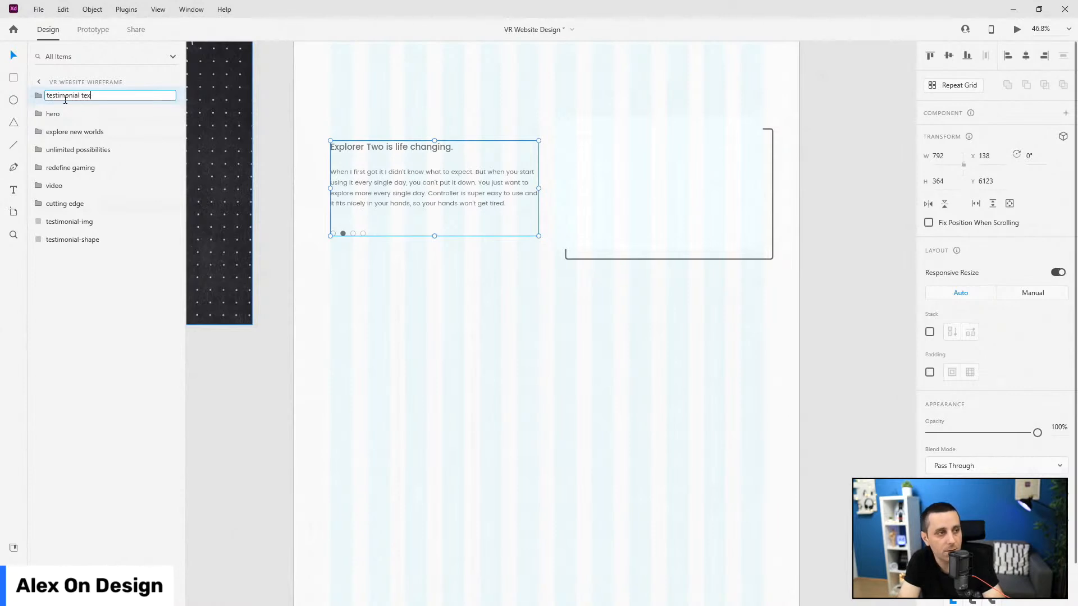
text(t)
key(Return)
Step: Stack the testimonial text group vertically with a spacing of 48 and align it vertically to the middle of the testimonial image
click(930, 332)
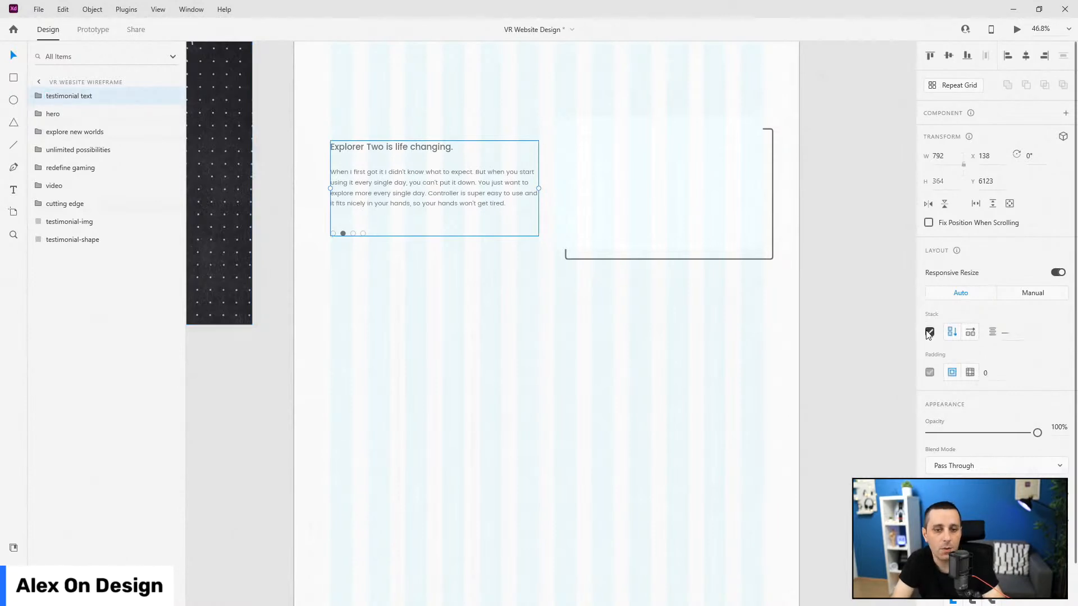
mouse_move(1016, 335)
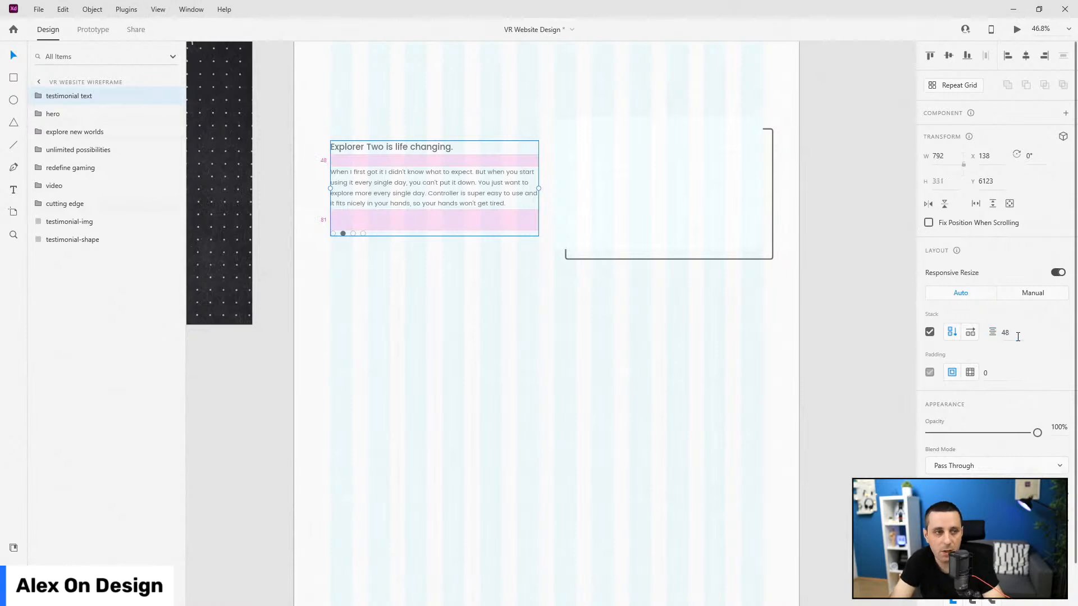
shift+click(591, 176)
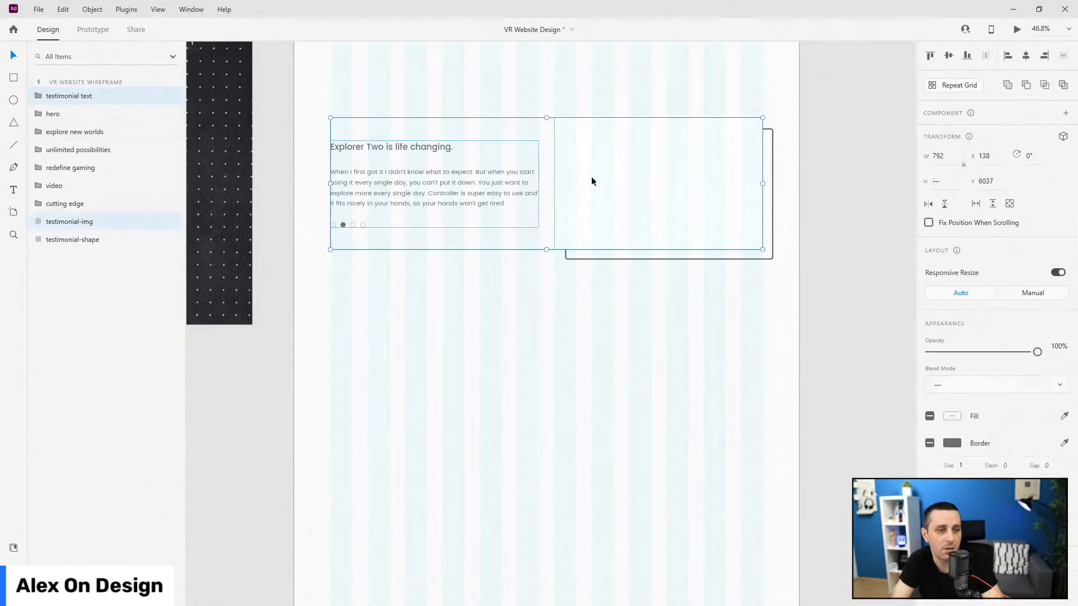
click(948, 55)
Step: Move the testimonial text layer directly above the testimonial image and group it with the image and shape as "testimonial"
click(78, 100)
drag(78, 99, 82, 247)
shift+click(83, 244)
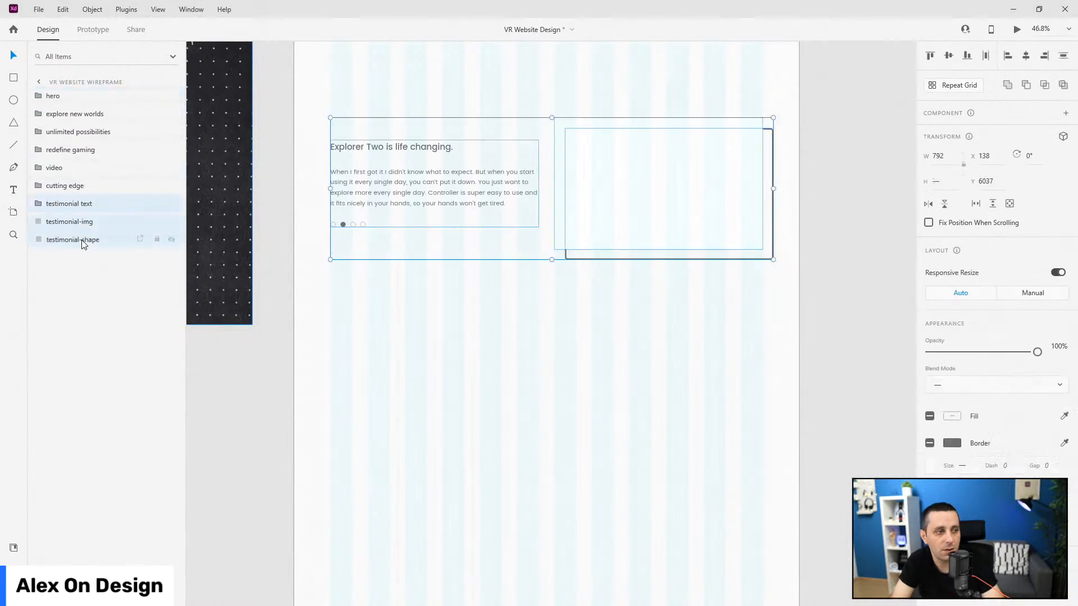
key(ctrl+g)
double_click(56, 203)
text(t)
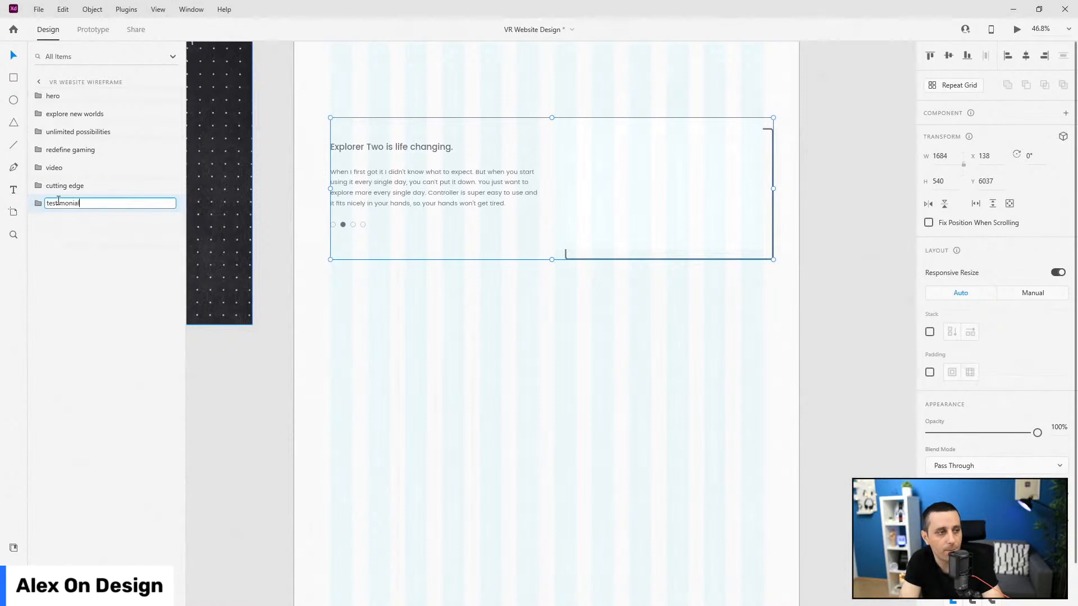
text(estimonial)
key(Return)
Step: Move the testimonial group up to Y 5895, beneath the Cutting Edge Tech section
scroll(677, 191, down, 3)
drag(618, 245, 627, 233)
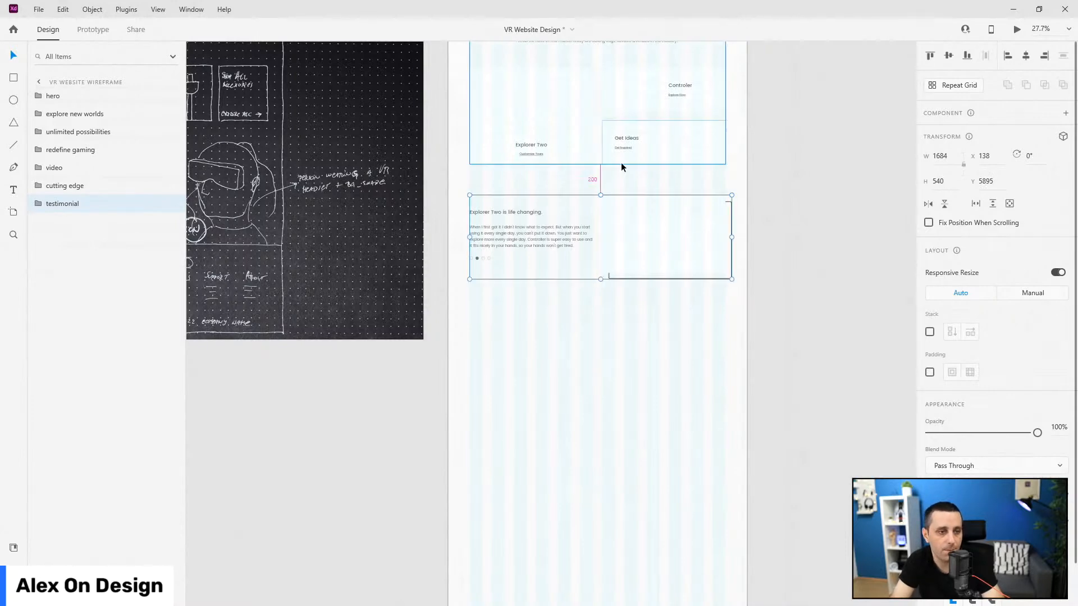
scroll(621, 166, down, 2)
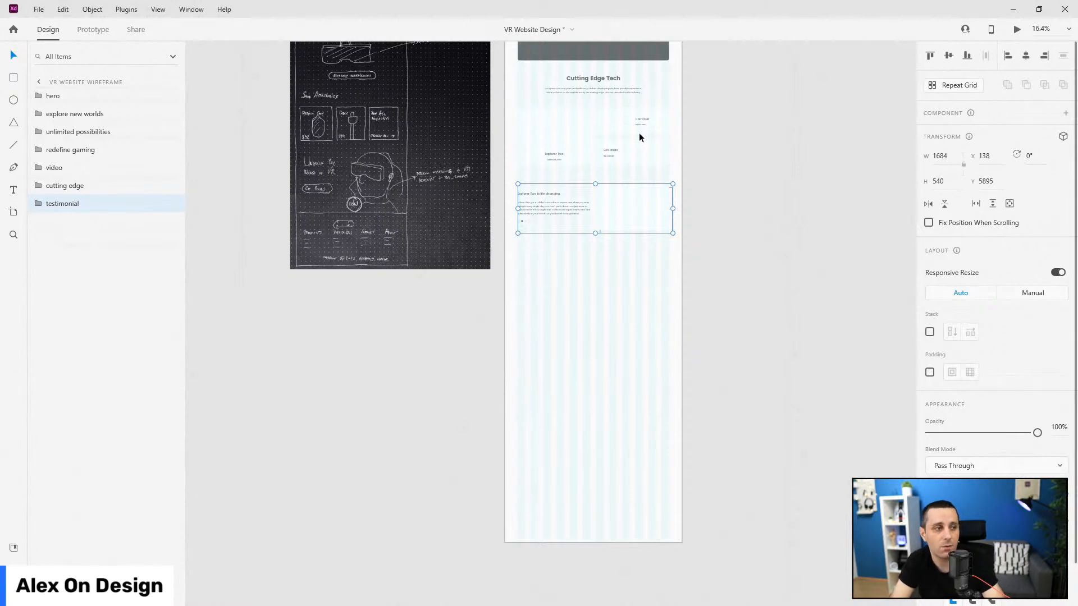
click(535, 247)
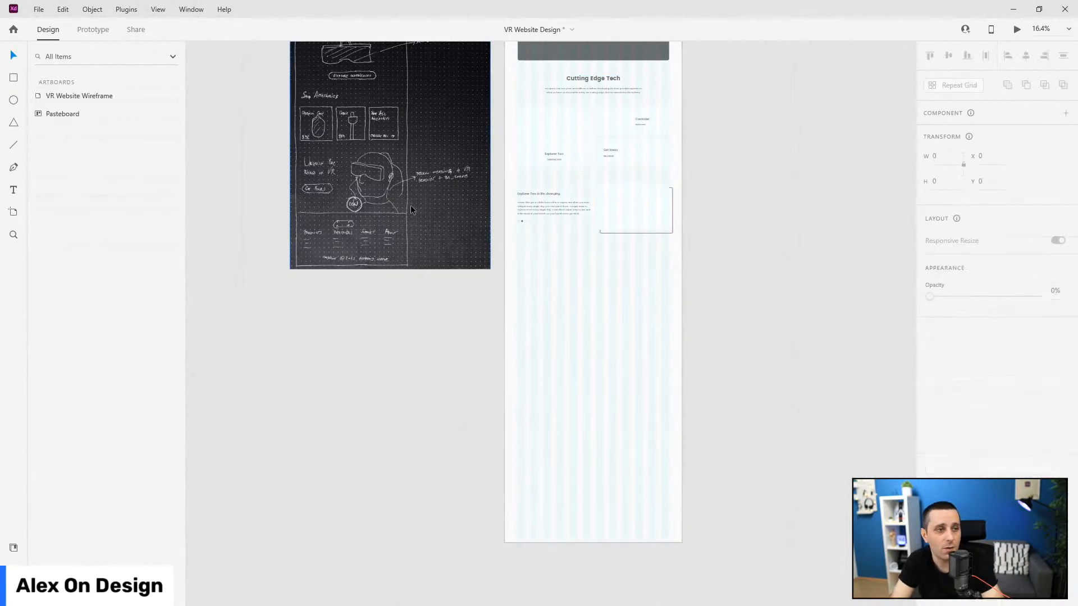
Step: Copy the Cutting Edge Tech title group out of its section and place it centred below the testimonial at about Y 6635
scroll(442, 248, up, 5)
scroll(306, 170, up, 2)
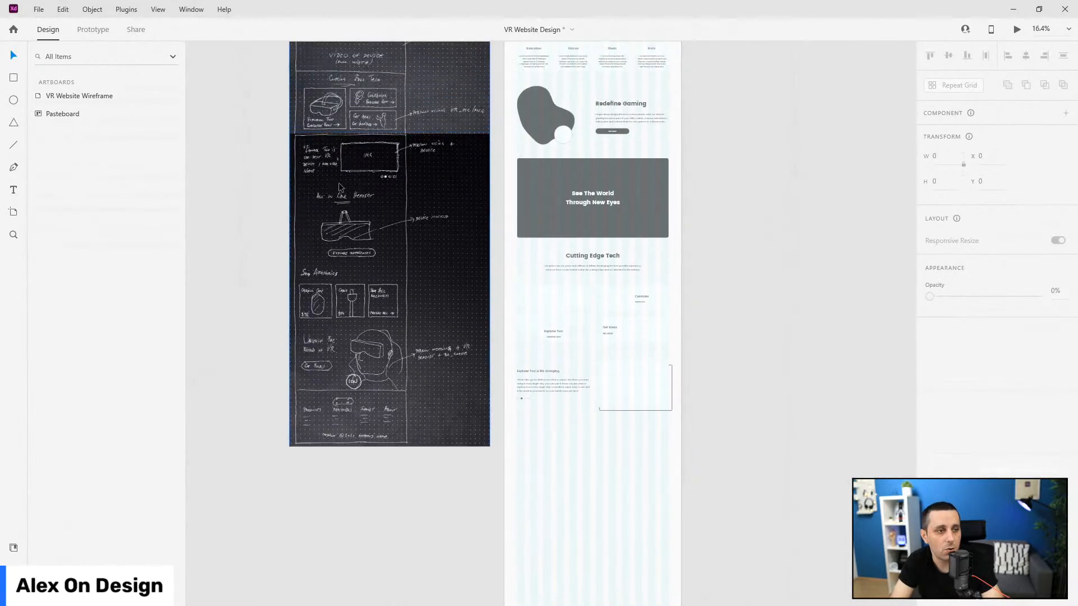
scroll(348, 205, up, 5)
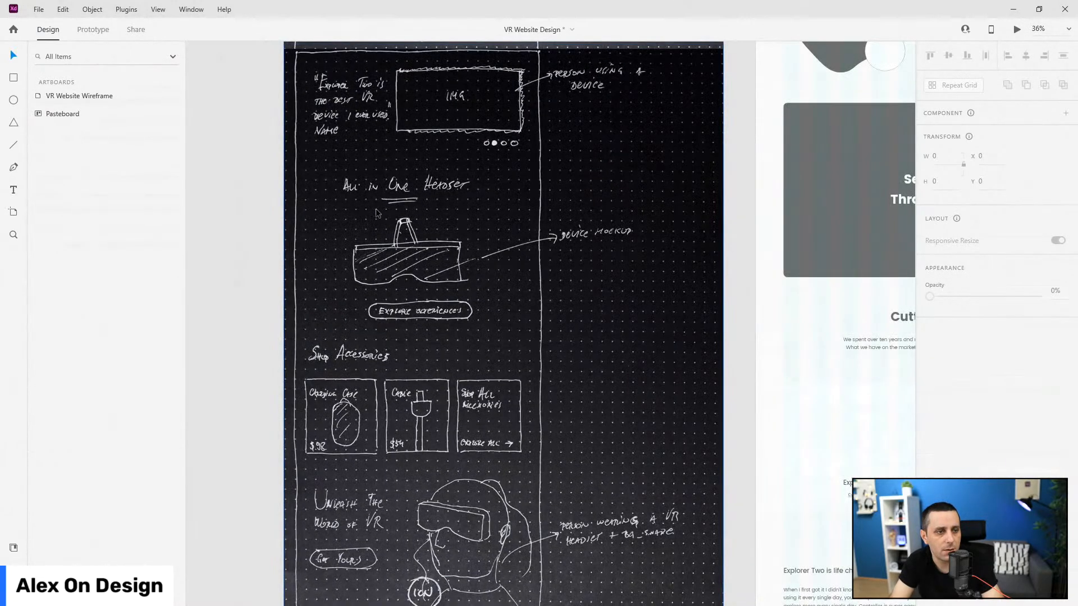
scroll(389, 212, down, 3)
click(685, 268)
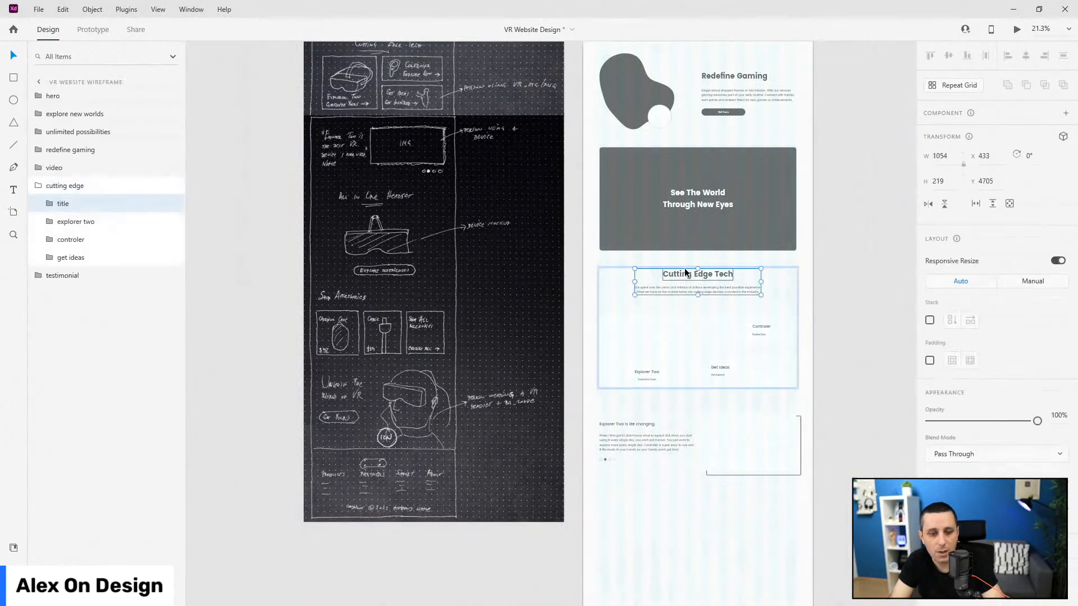
scroll(652, 264, down, 3)
double_click(710, 208)
drag(711, 209, 736, 439)
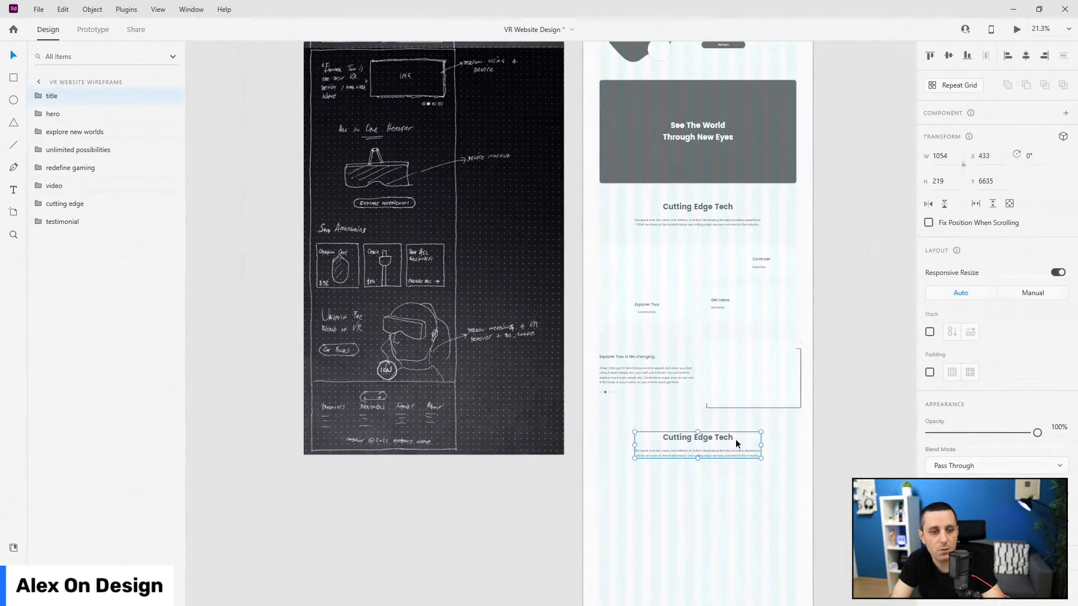
Step: Change the copied title below the testimonial to "All In One Headset"
scroll(701, 377, down, 3)
scroll(440, 322, up, 4)
double_click(442, 326)
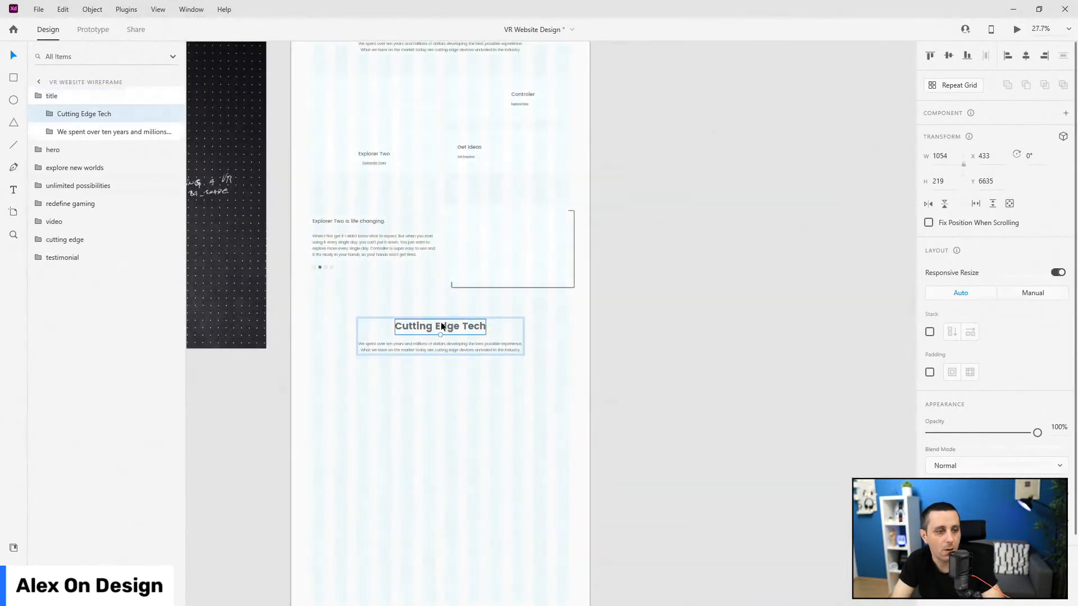
double_click(441, 326)
text(All In)
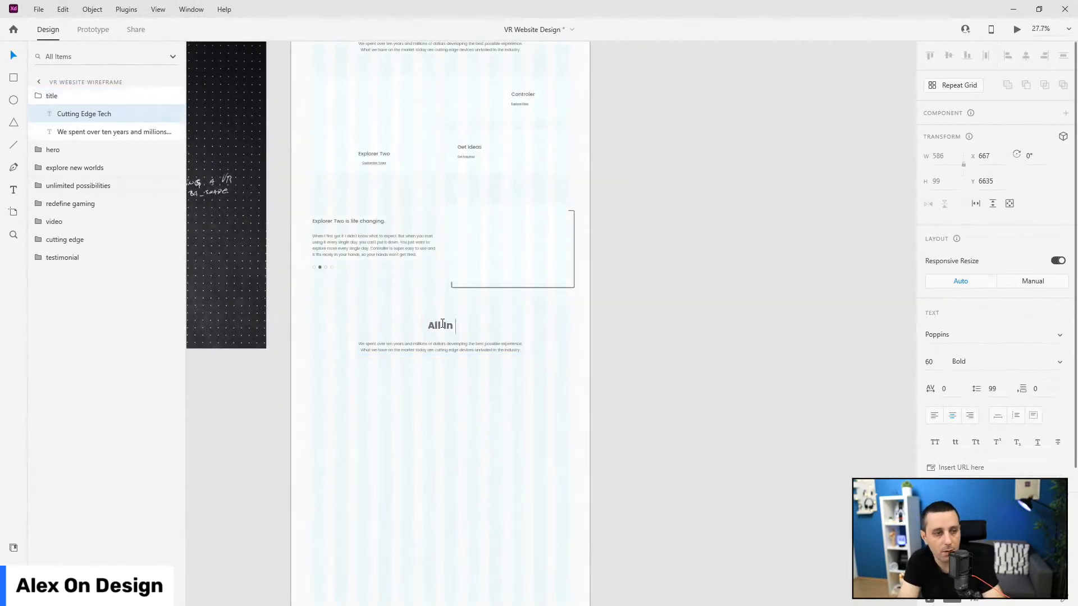
text( One Headser)
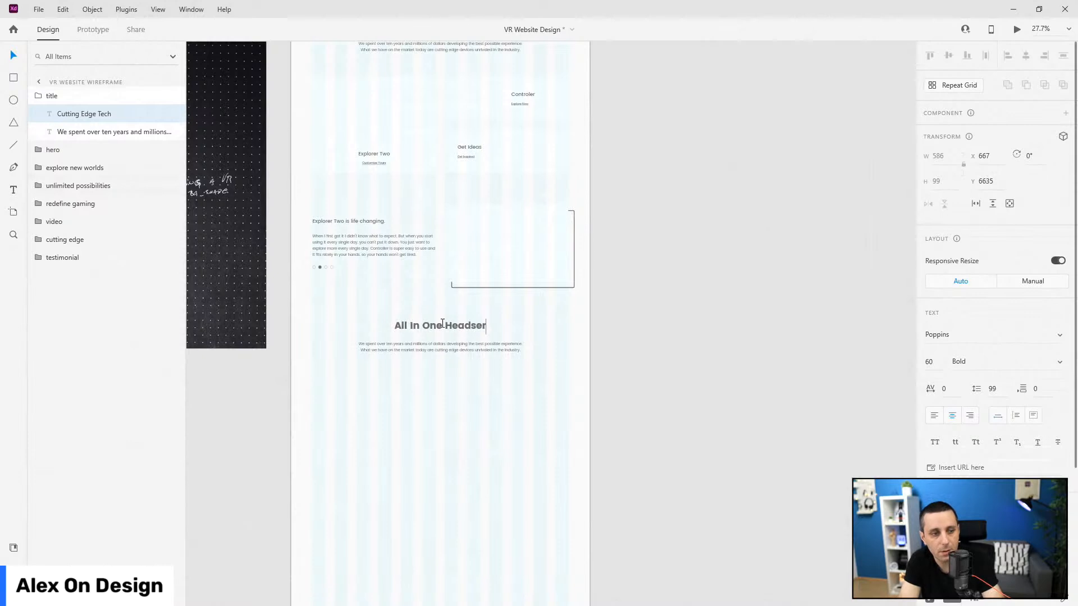
key(BackSpace)
text(t)
key(Escape)
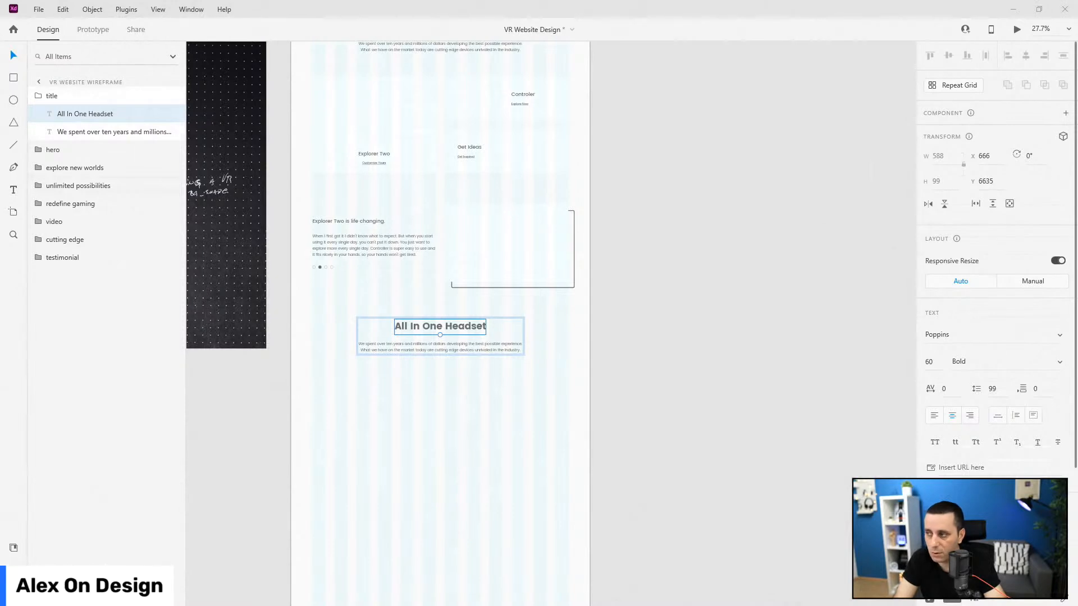
Step: Replace its description with "Cutting edge technology in a beautiful, easy to use device. It fits every head shape and size with our extendable straps."
click(446, 344)
key(Return)
text(Cutting edge technology in a beautiful, easy to use device. It fits every head shape and size with our extendable straps.)
scroll(369, 330, up, 5)
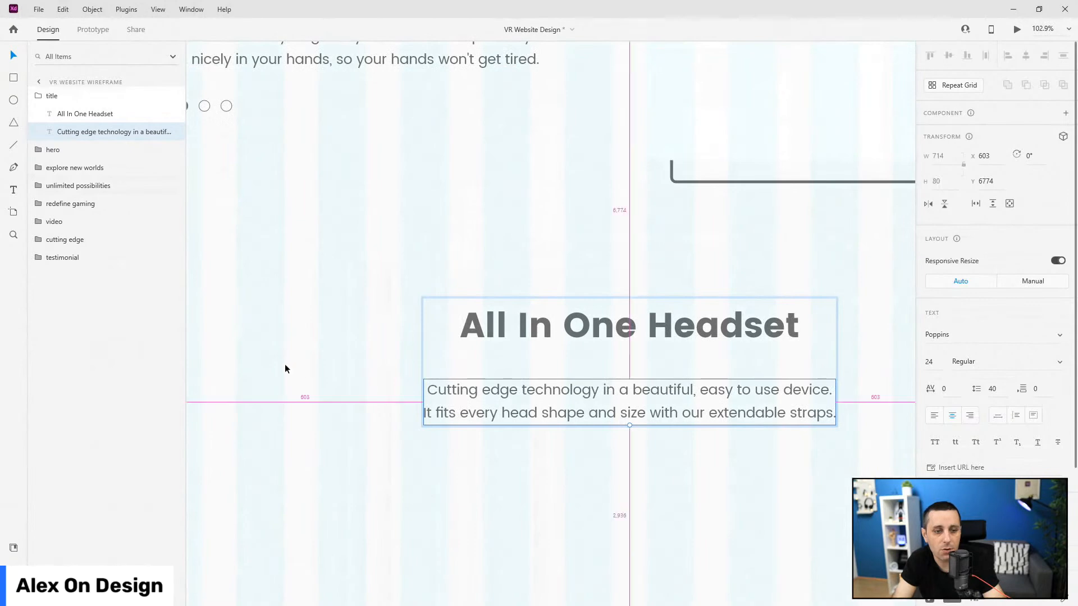
scroll(302, 376, down, 2)
scroll(519, 442, down, 1)
scroll(519, 443, up, 3)
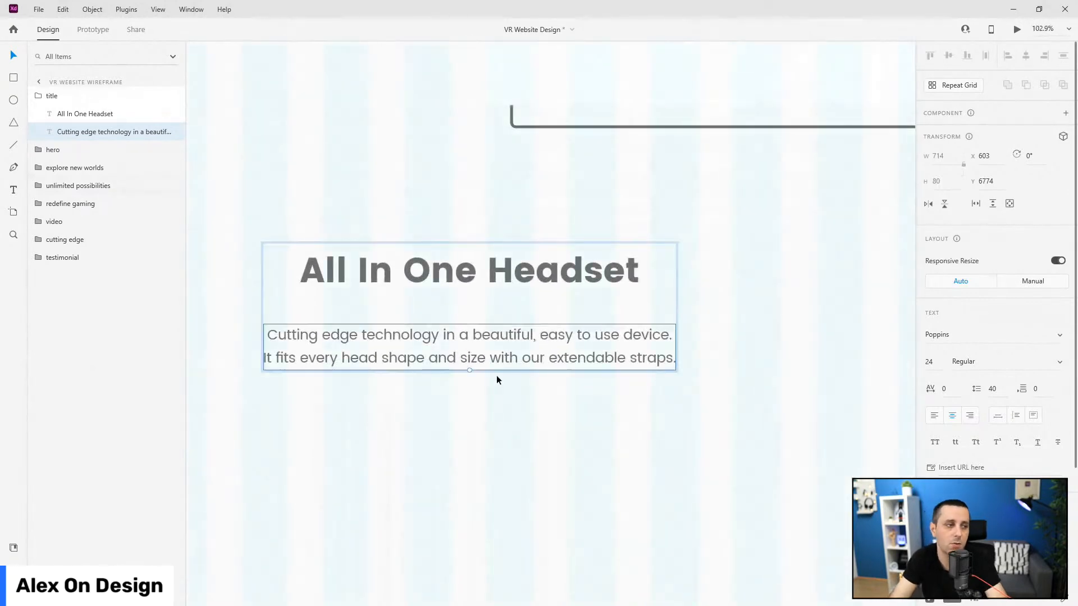
Step: Move the title group to the end of the layer order, directly below the testimonial group
drag(56, 96, 49, 233)
scroll(528, 274, down, 2)
scroll(528, 274, down, 3)
scroll(468, 354, down, 2)
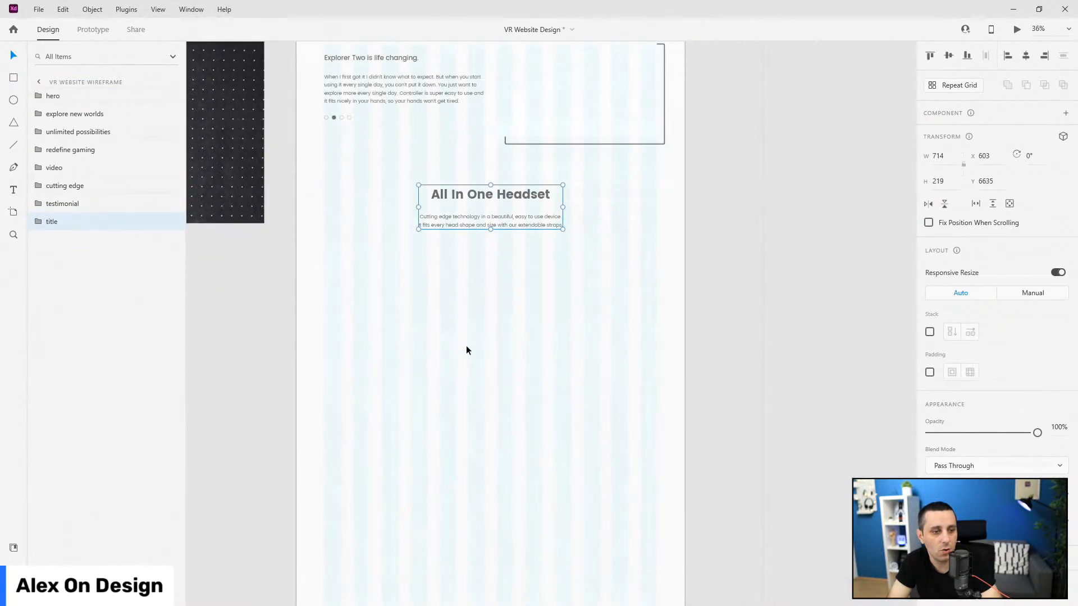
Step: Copy the Redefine Gaming button centred beneath the All In One Headset title at about Y 7241, and order its layer below the title group
scroll(539, 256, down, 2)
scroll(545, 258, up, 4)
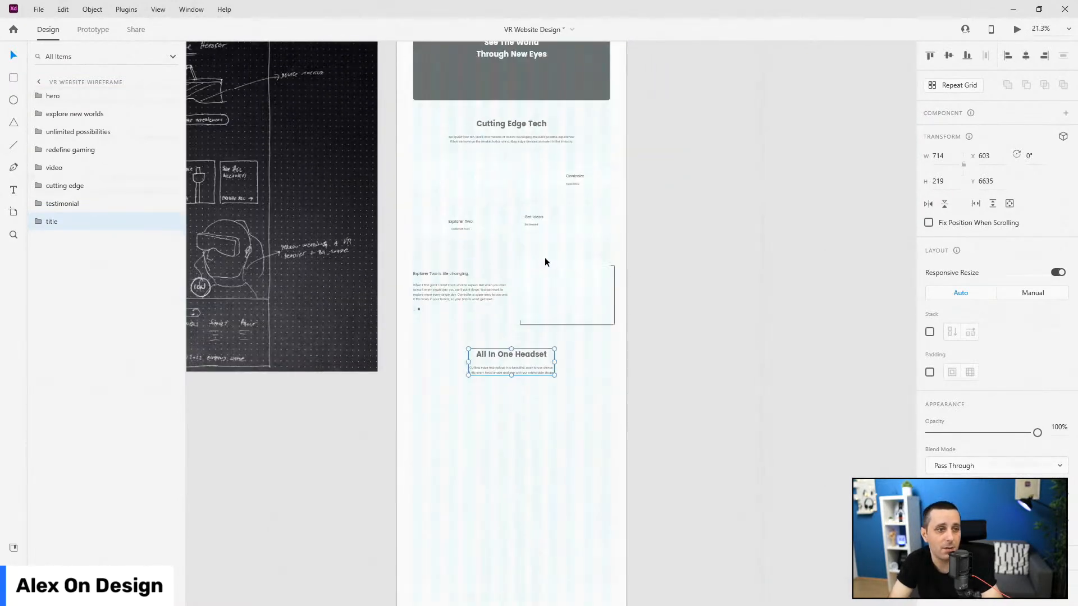
scroll(544, 261, up, 2)
double_click(544, 183)
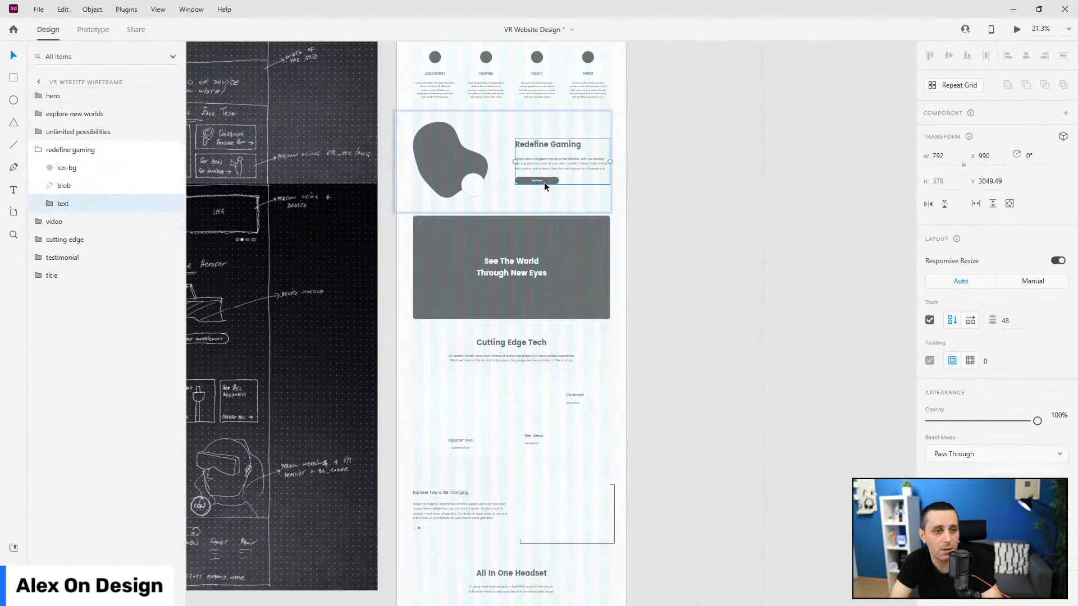
double_click(544, 183)
click(43, 203)
click(38, 170)
drag(525, 180, 510, 504)
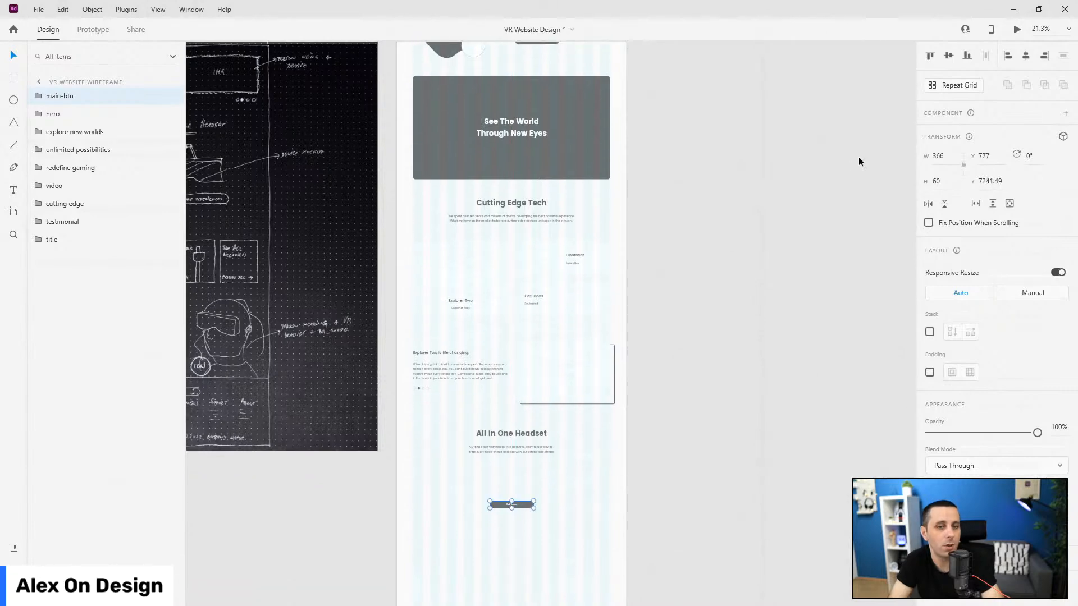
drag(92, 99, 79, 289)
Step: Change the copied button's label to "Customize Yours" and align the label and button background vertically to their middle
scroll(510, 528, up, 3)
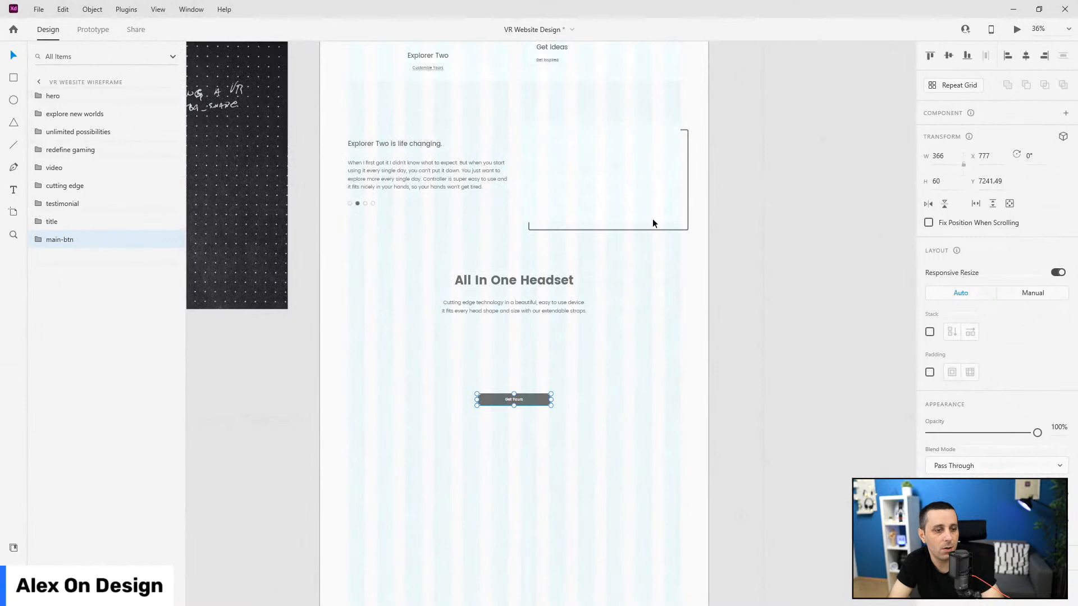
key(alt)
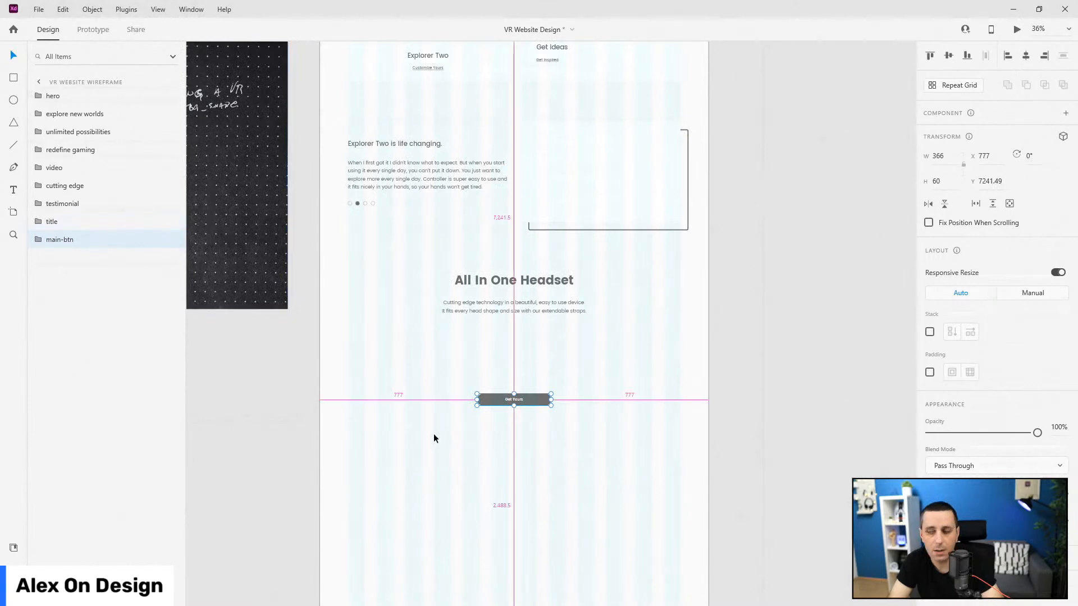
scroll(433, 438, up, 3)
double_click(571, 375)
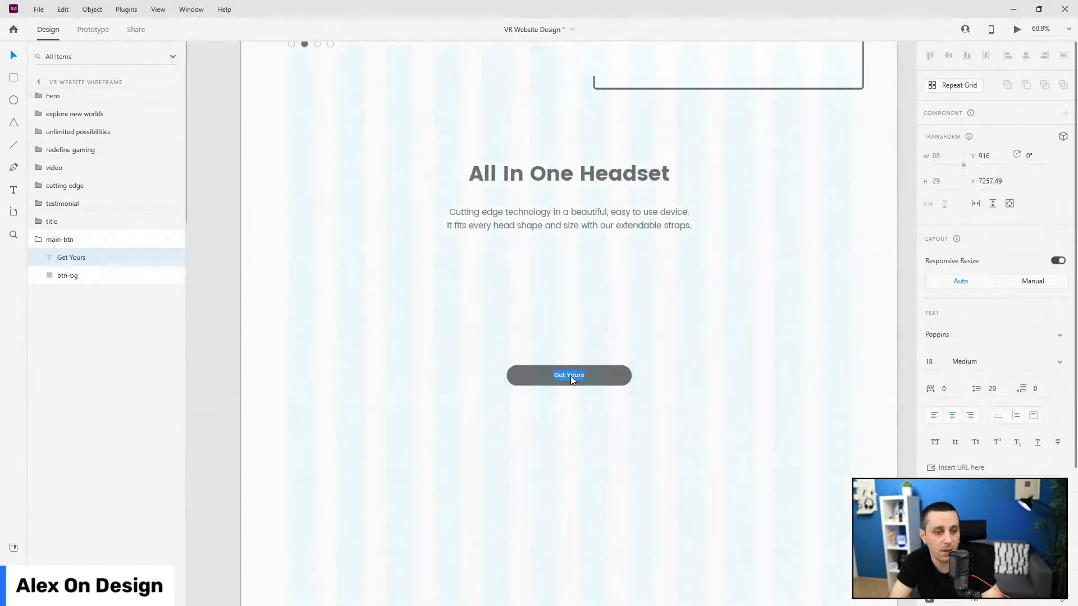
text(Cus)
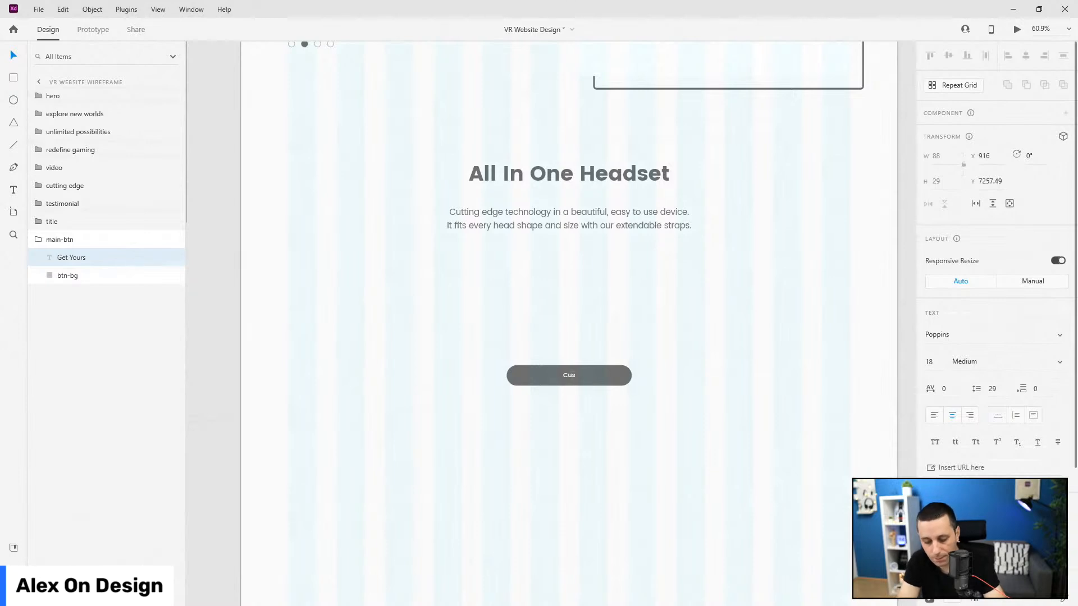
text(tomize Yours)
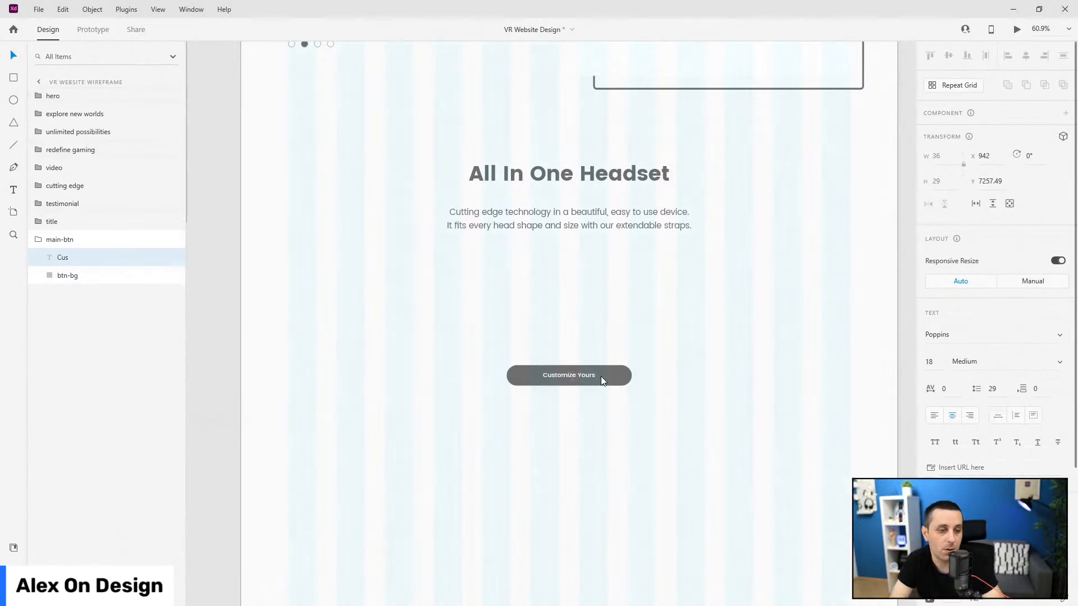
key(Escape)
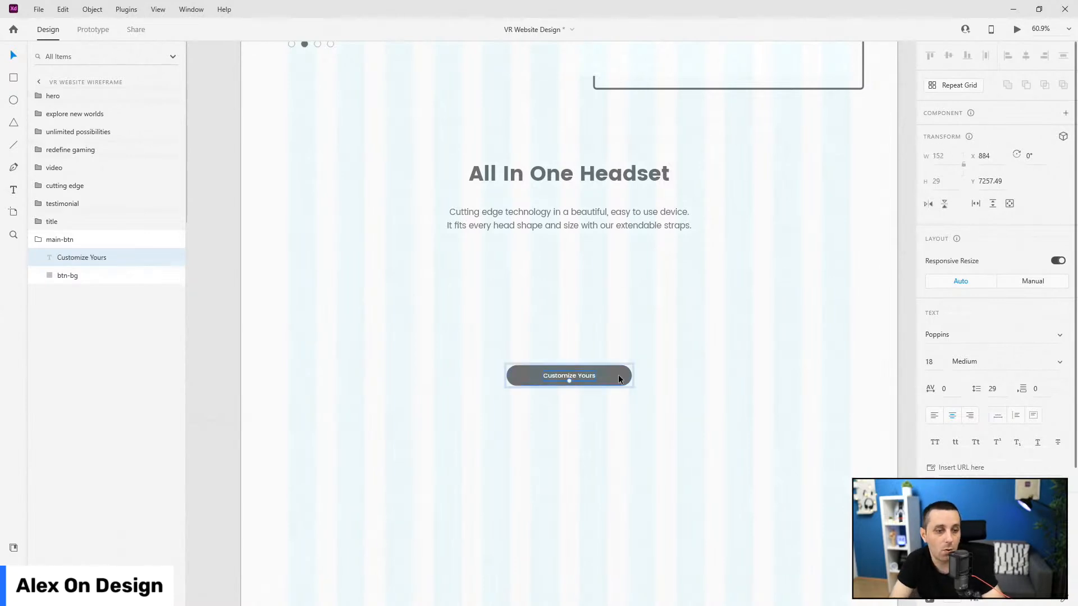
shift+click(68, 275)
click(949, 56)
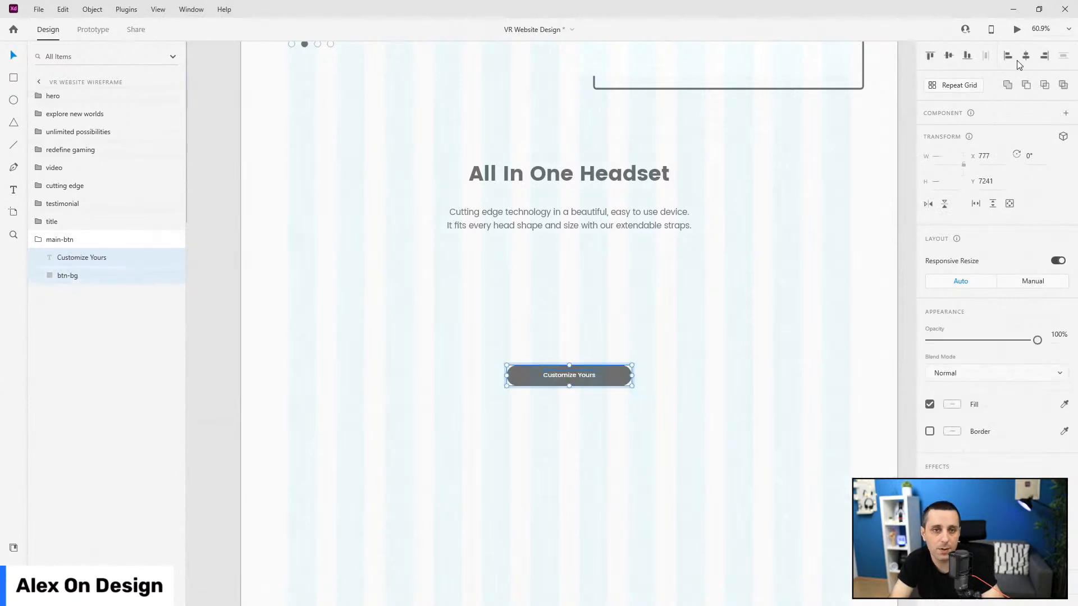
Step: Move the Customize Yours button up to Y 7158, closer to the title's description
scroll(497, 326, down, 5)
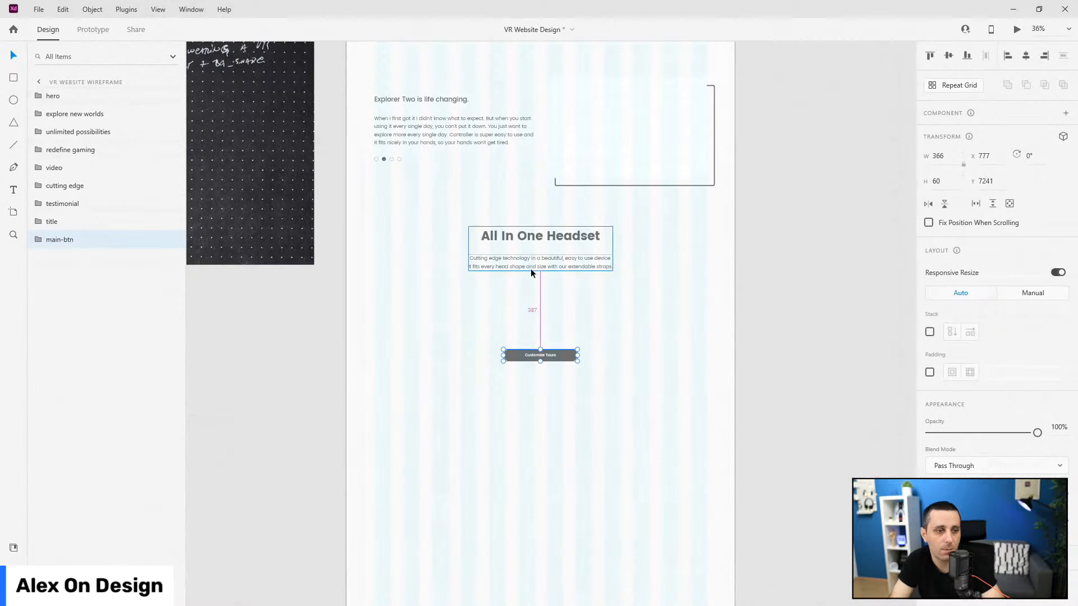
drag(554, 350, 551, 335)
scroll(444, 322, down, 2)
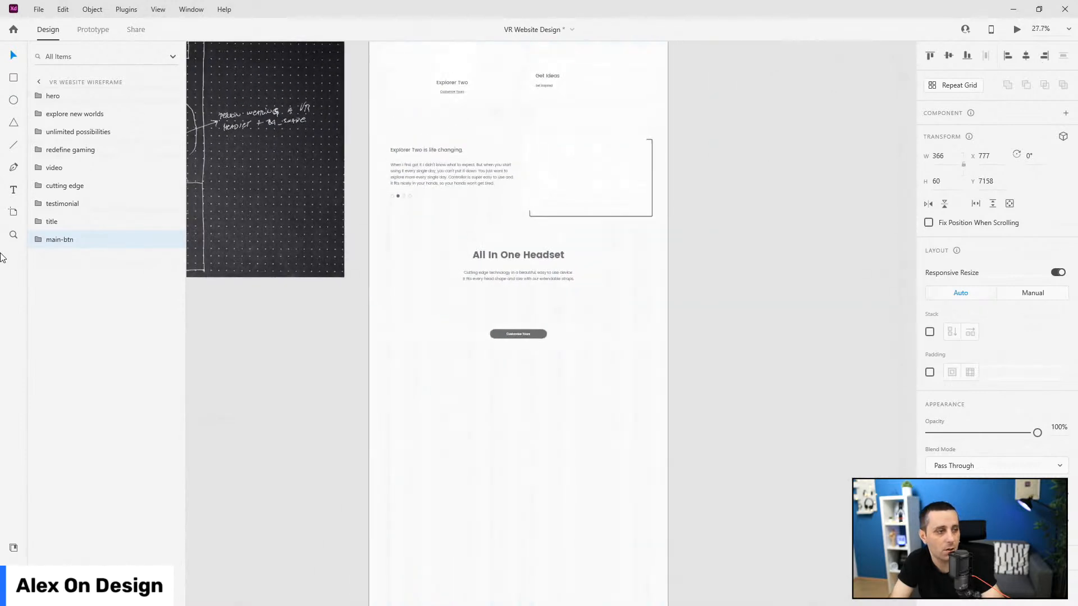
Step: Group the title and main-btn groups together and name the new group "all in one"
shift+click(63, 223)
key(ctrl+g)
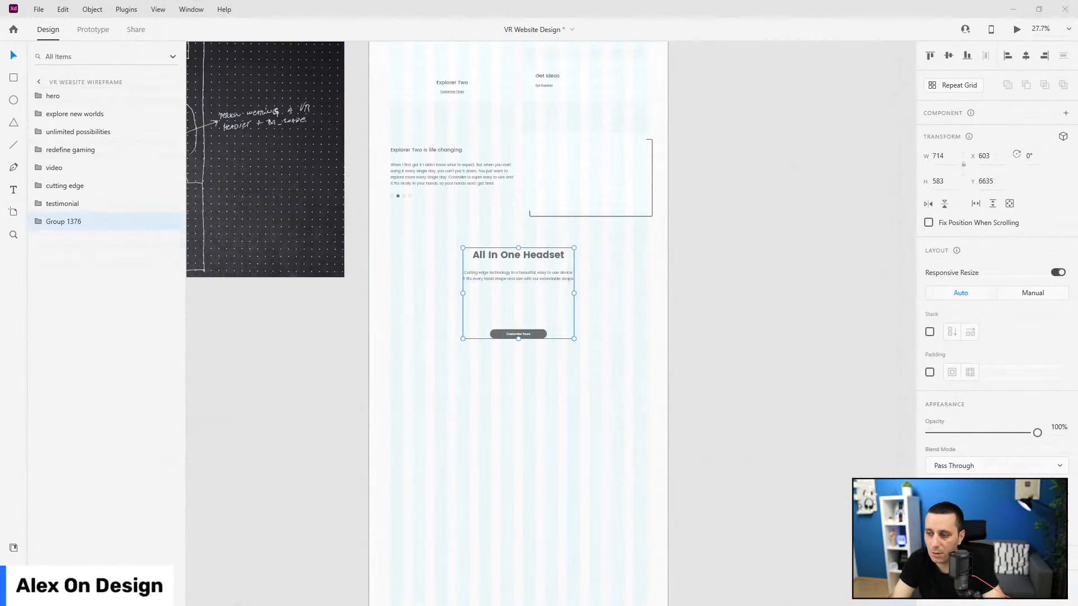
double_click(56, 222)
text(all in one)
key(Return)
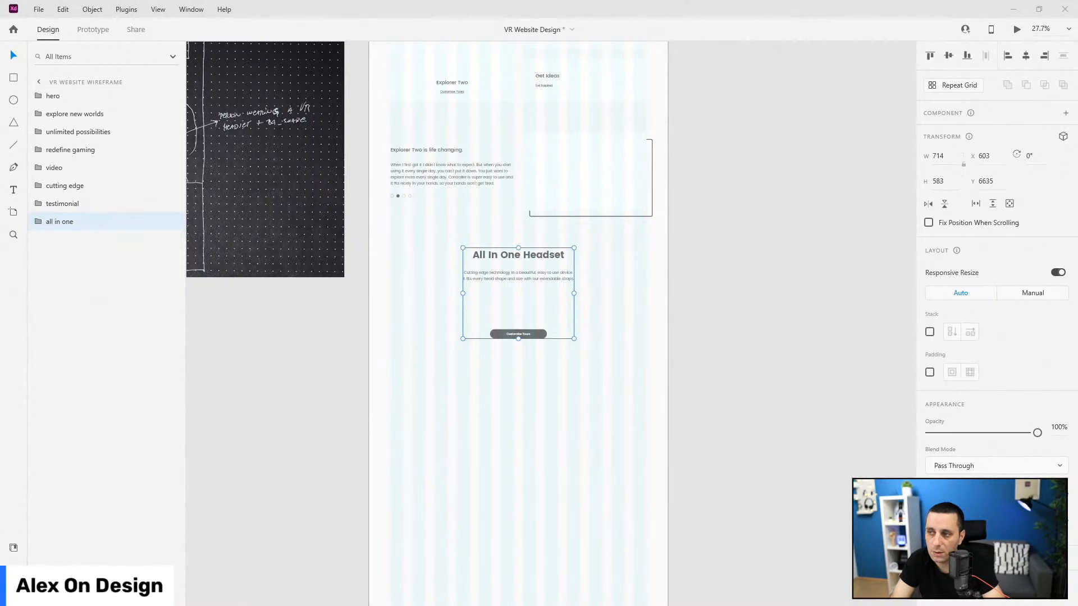
Step: Copy the Education card from the Unlimited Possibilities section and paste it as a separate top-level group
scroll(547, 295, down, 5)
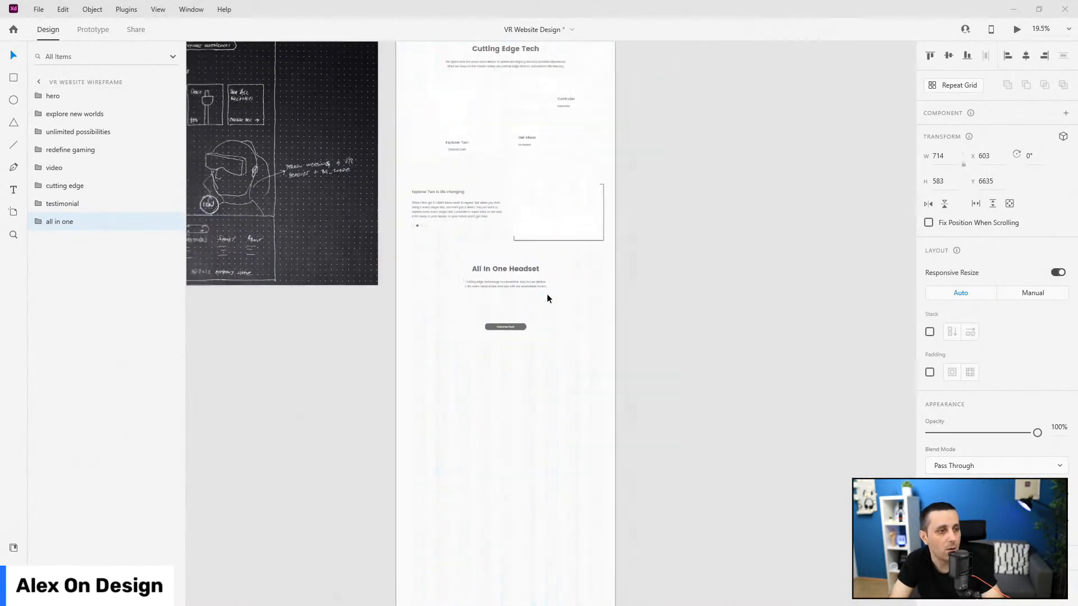
scroll(276, 139, up, 8)
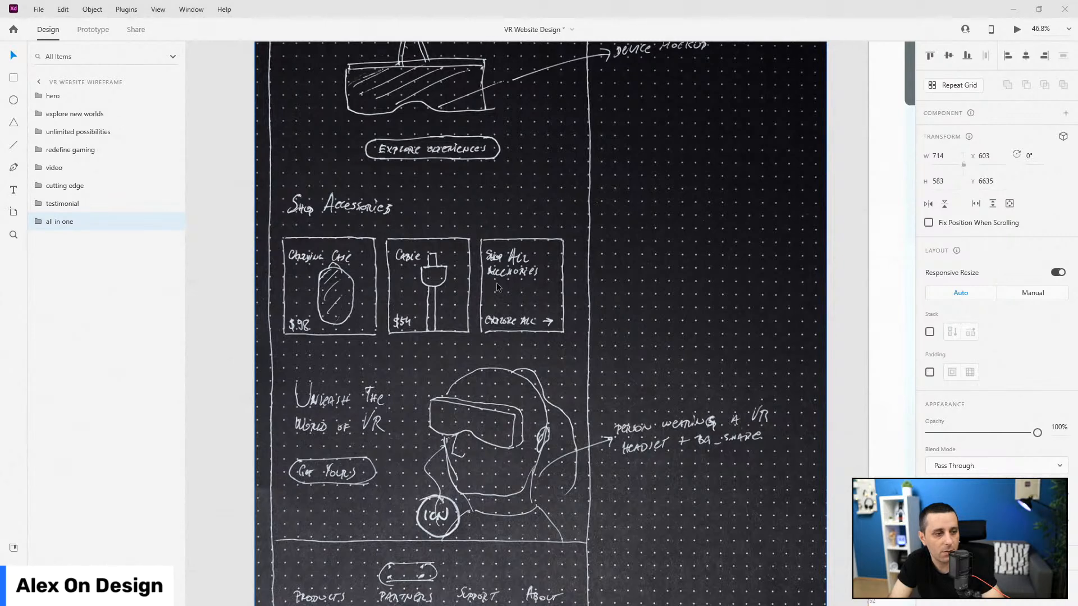
scroll(365, 300, down, 9)
scroll(365, 301, up, 3)
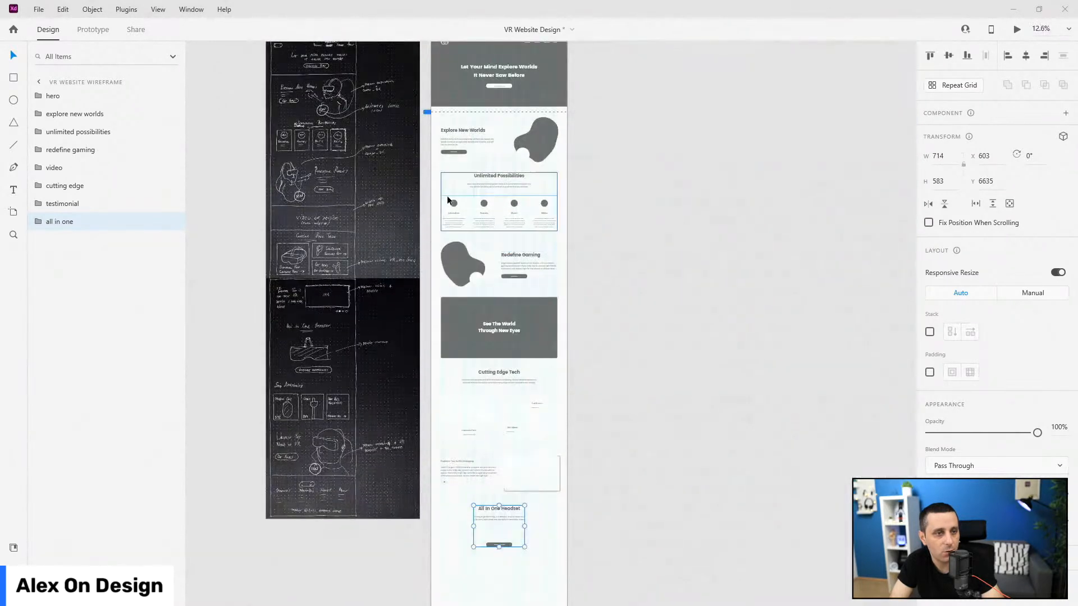
double_click(455, 209)
double_click(455, 209)
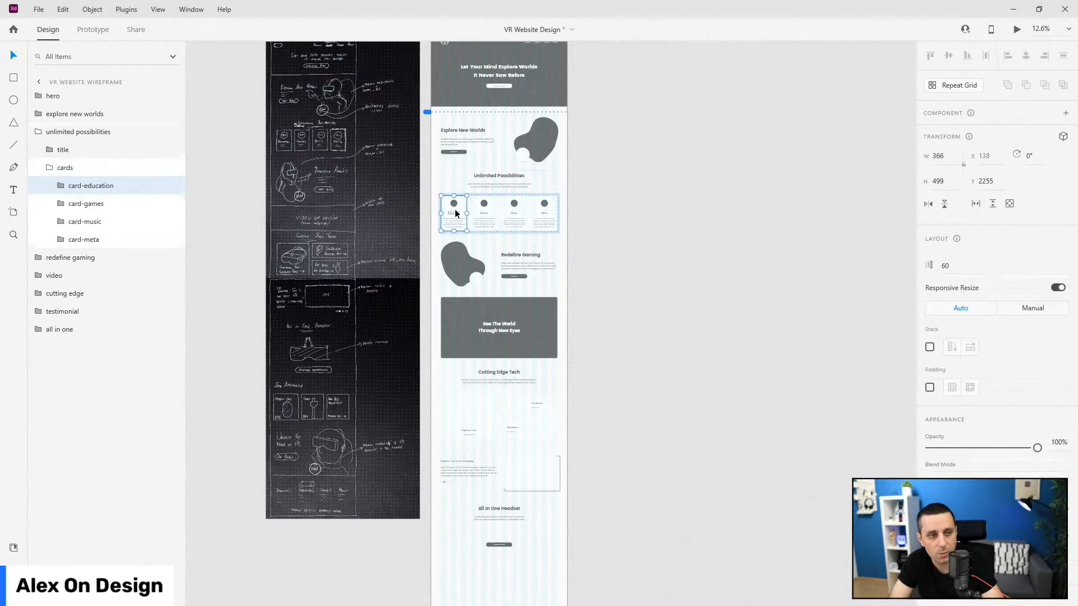
key(Escape)
key(Escape)
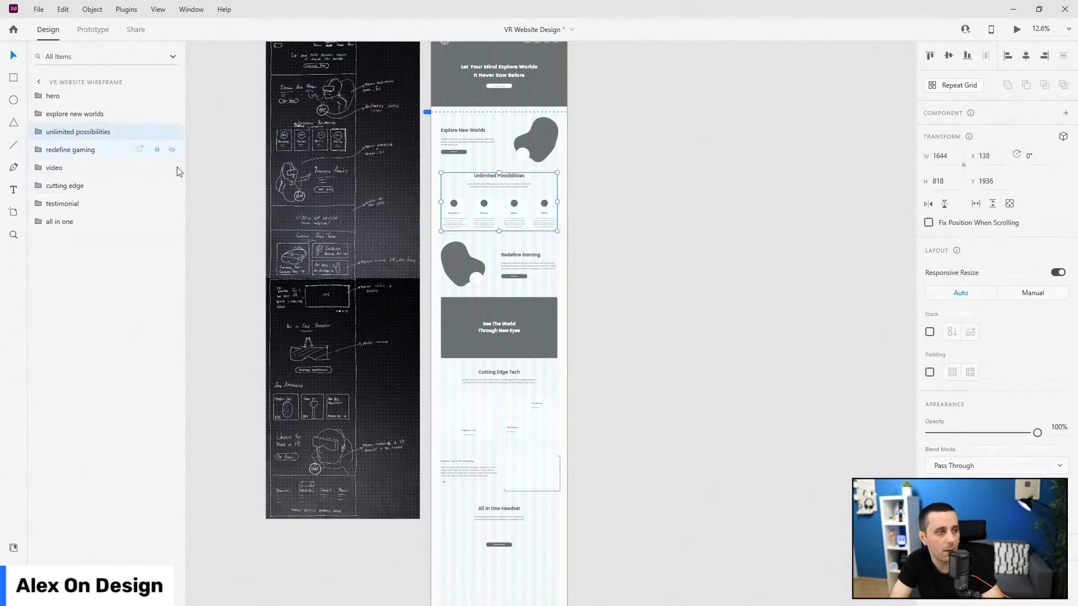
key(ctrl+v)
Step: Place the pasted Education card below the All In One Headset section, on the first grid columns at X 138, Y 7533
scroll(511, 241, down, 3)
drag(456, 63, 476, 447)
scroll(476, 447, up, 5)
scroll(476, 447, down, 2)
drag(435, 307, 427, 342)
key(alt)
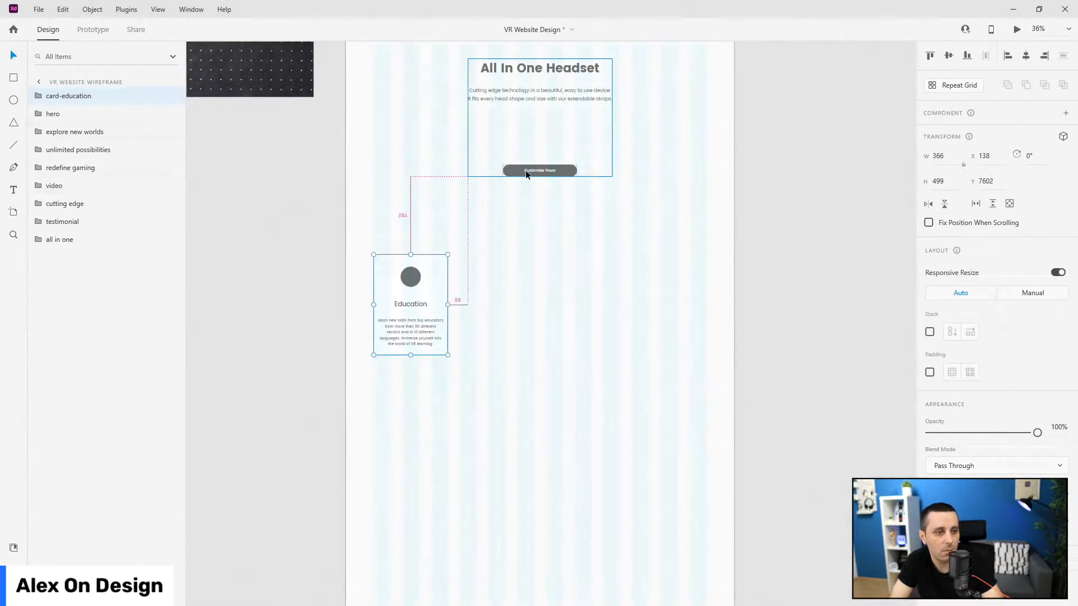
mouse_move(440, 265)
mouse_down()
mouse_move(440, 240)
mouse_move(427, 318)
mouse_move(429, 265)
mouse_up()
key(alt)
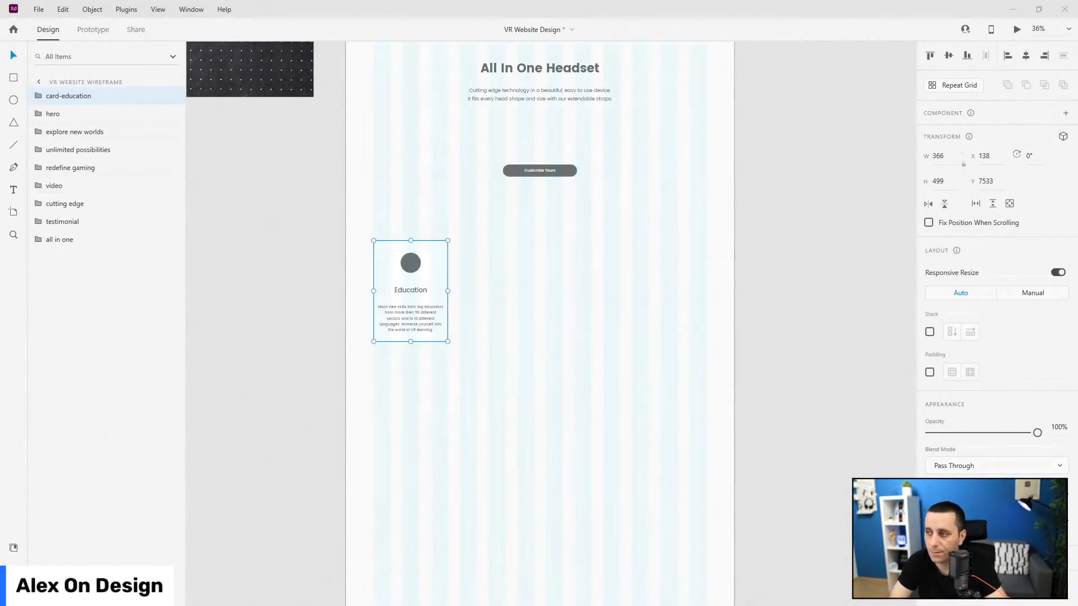
Step: Add the text "Shop Accessories" above the pasted Education card
scroll(385, 223, up, 5)
key(t)
click(398, 207)
text(Shop Accessories)
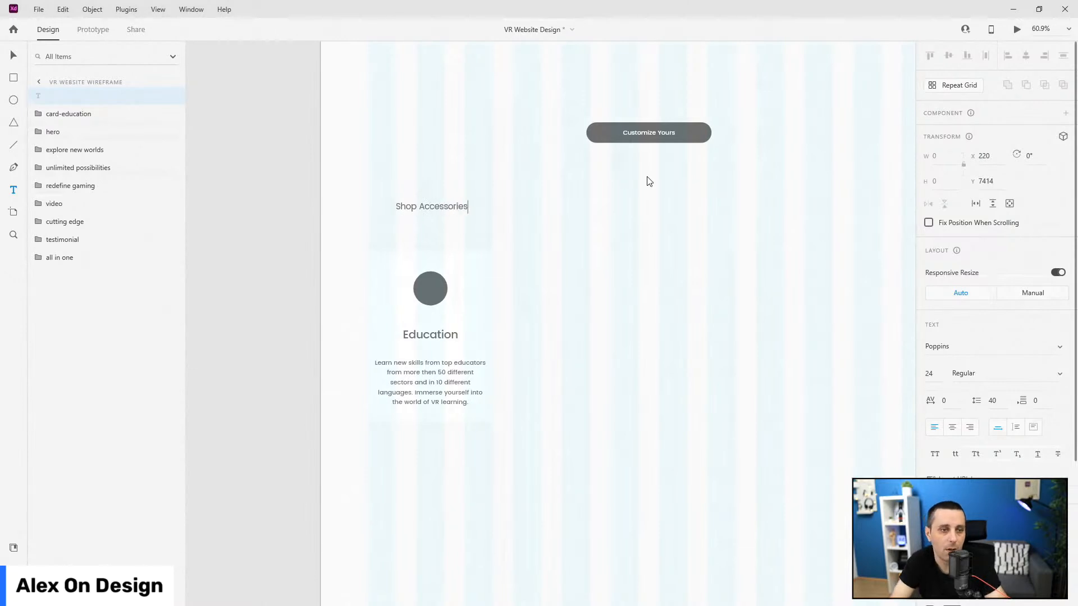
key(Escape)
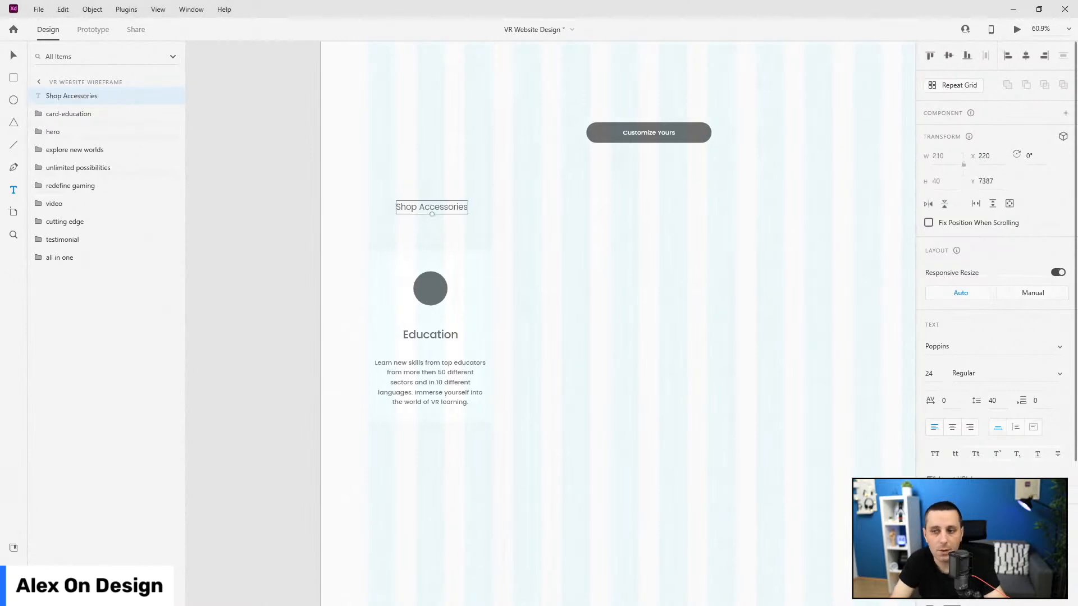
Step: Apply the Poppins 32pt character style to the Shop Accessories text and align it with the card's left edge at X 138
click(13, 547)
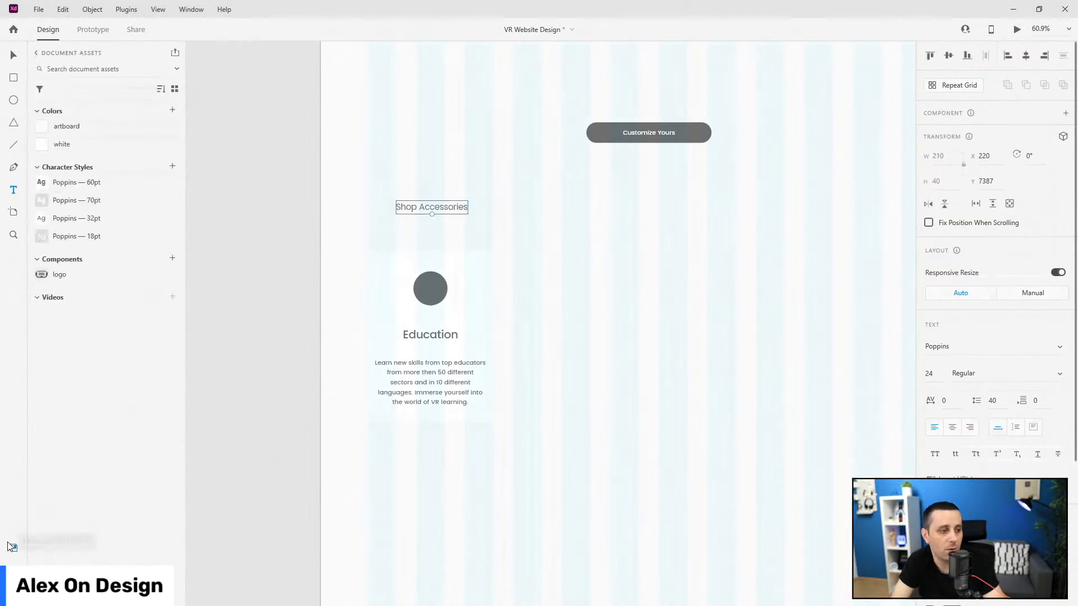
click(74, 224)
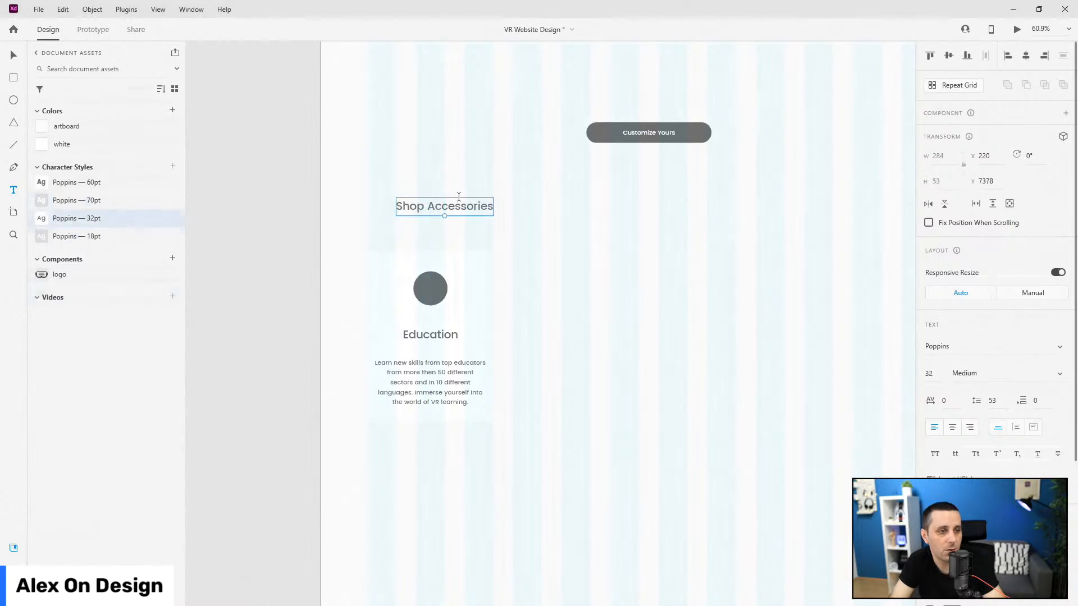
drag(486, 212, 458, 209)
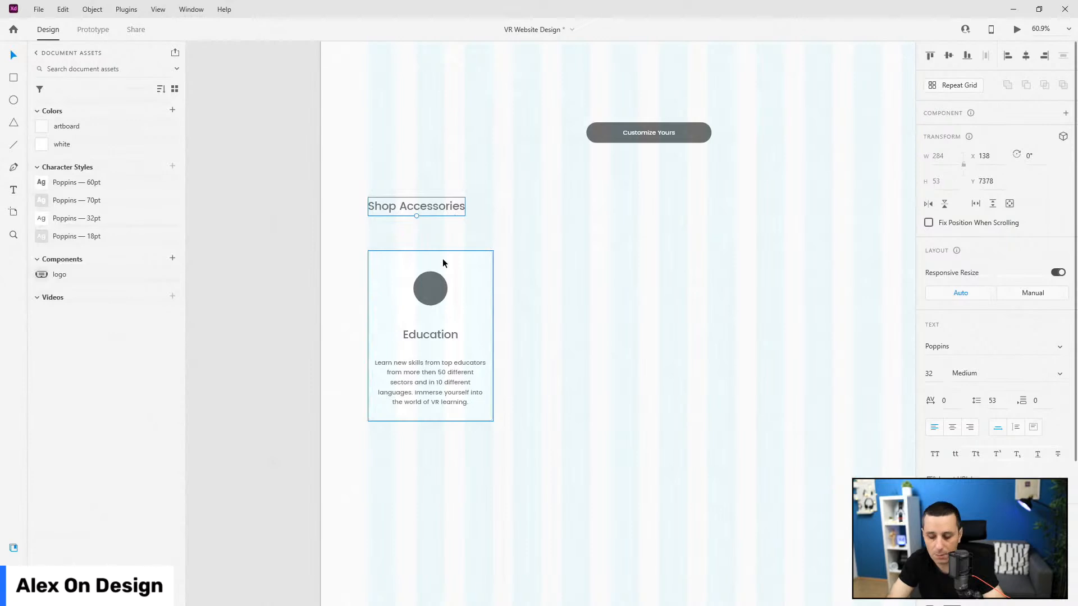
Step: Move the Shop Accessories text and the Education card together to X 706, about Y 7460, beneath the Customize Yours button
shift+click(413, 288)
drag(413, 288, 635, 278)
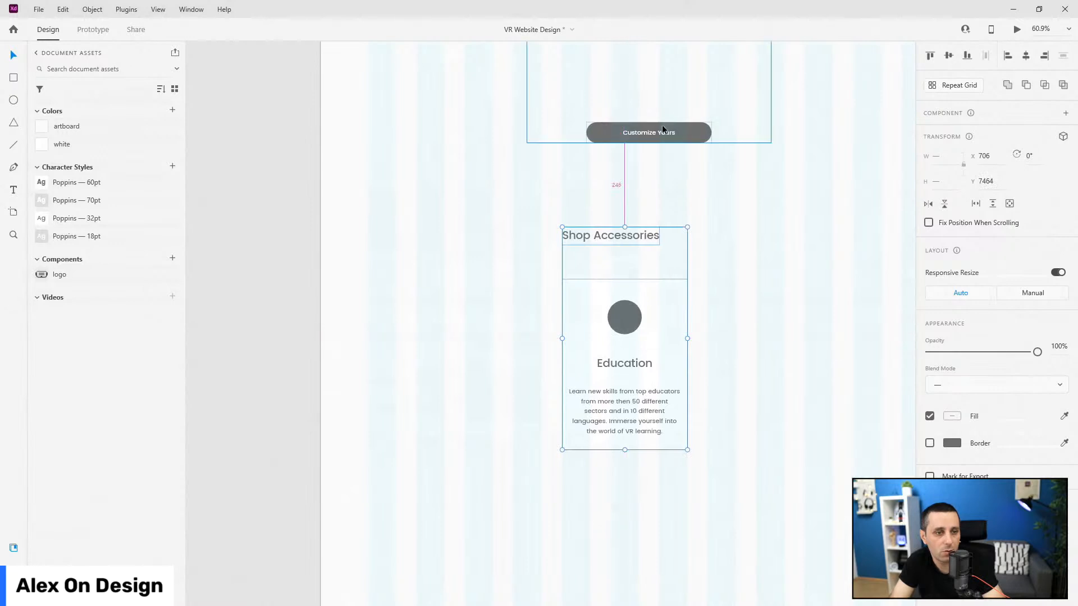
key(Down)
key(Down)
key(Down)
key(Down)
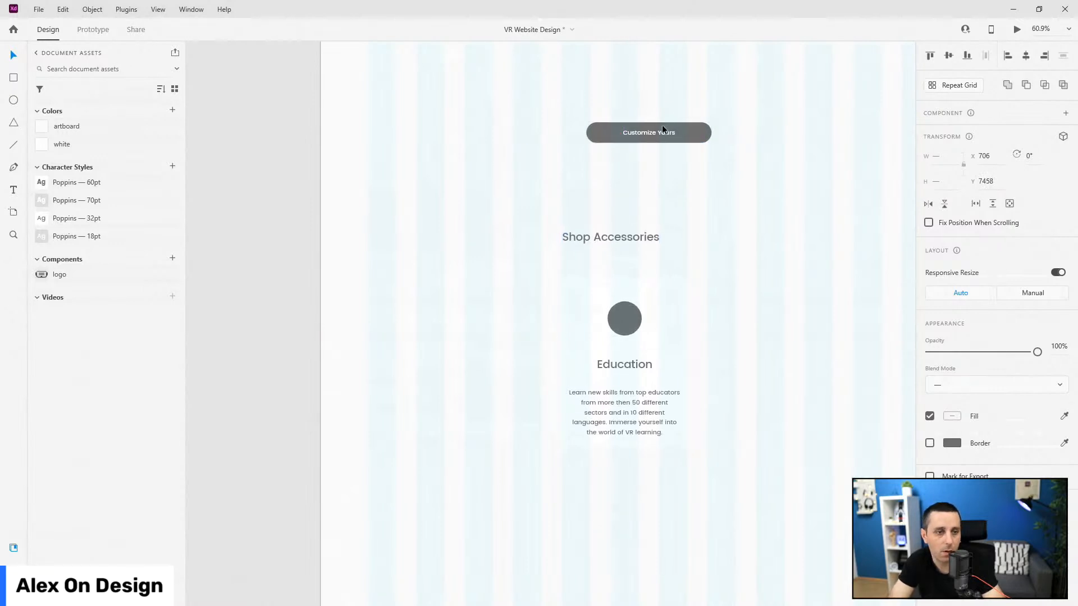
Step: Nudge the Shop Accessories text and Education card up, moving them together onto the first grid columns at X 138, card at Y 7571
key(shift+Up)
key(shift+Up)
key(shift+Up)
key(shift+Up)
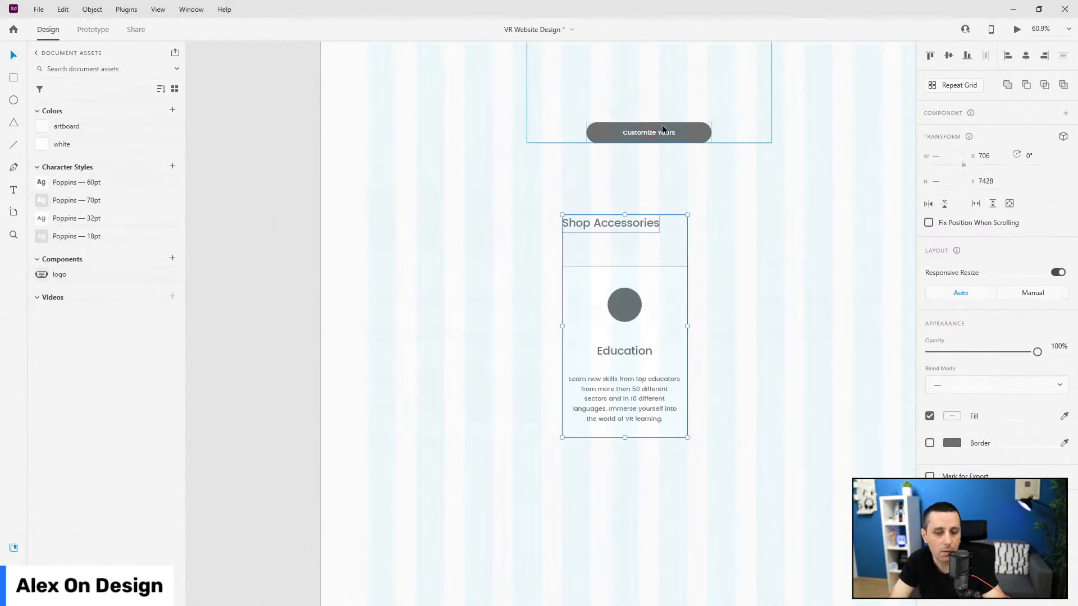
key(shift+Up)
drag(641, 280, 446, 268)
Step: Widen the Education card's background to 508 and delete its circle placeholder
click(492, 331)
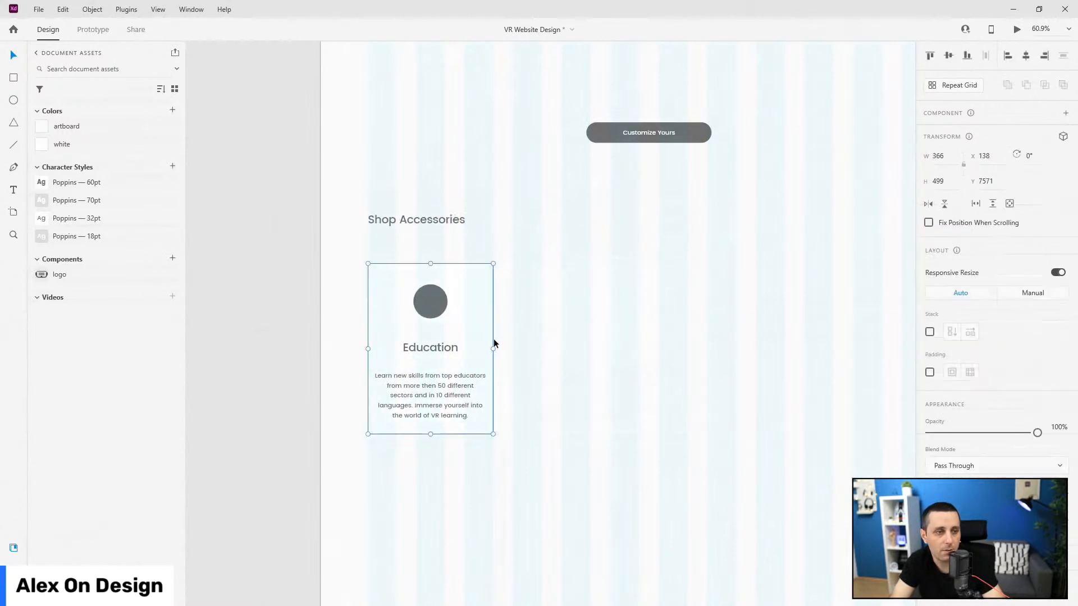
double_click(476, 318)
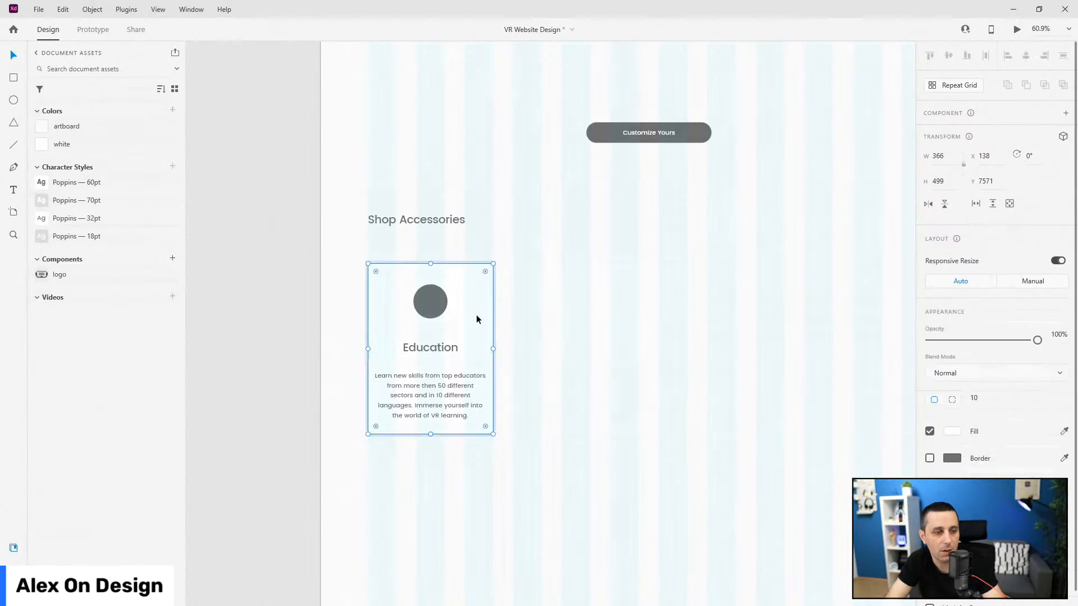
drag(493, 349, 543, 344)
click(441, 301)
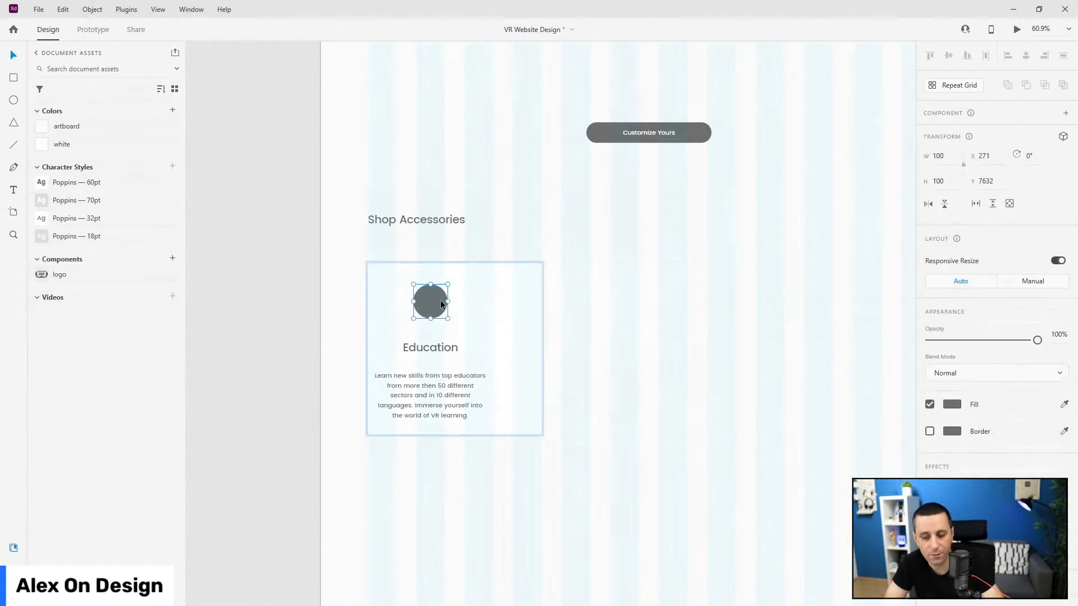
key(Delete)
Step: Rename the card's background layer as product-card-bg
key(ctrl+y)
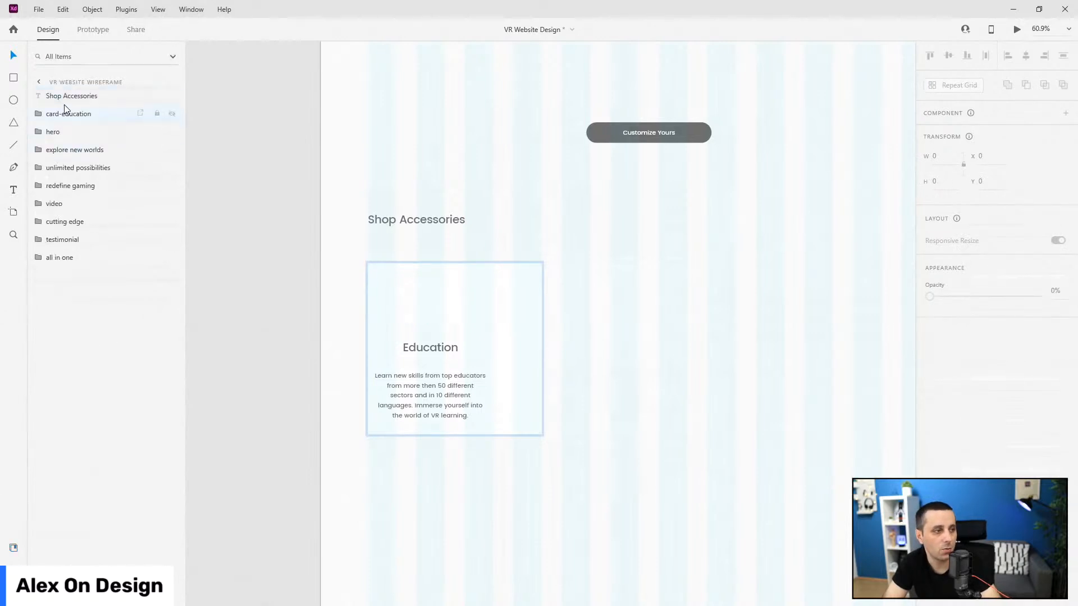
double_click(513, 337)
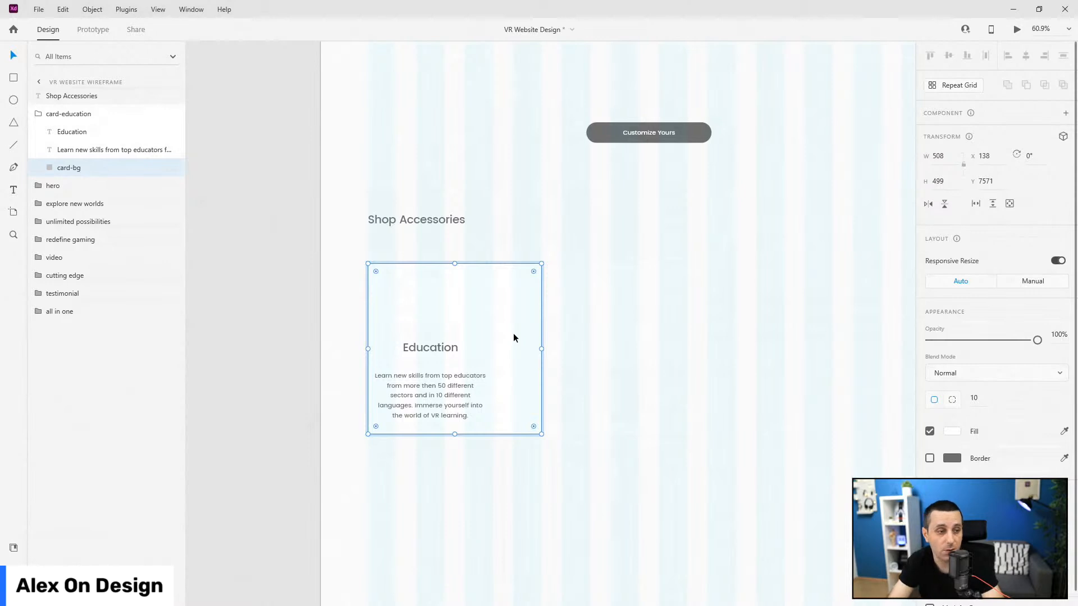
double_click(63, 167)
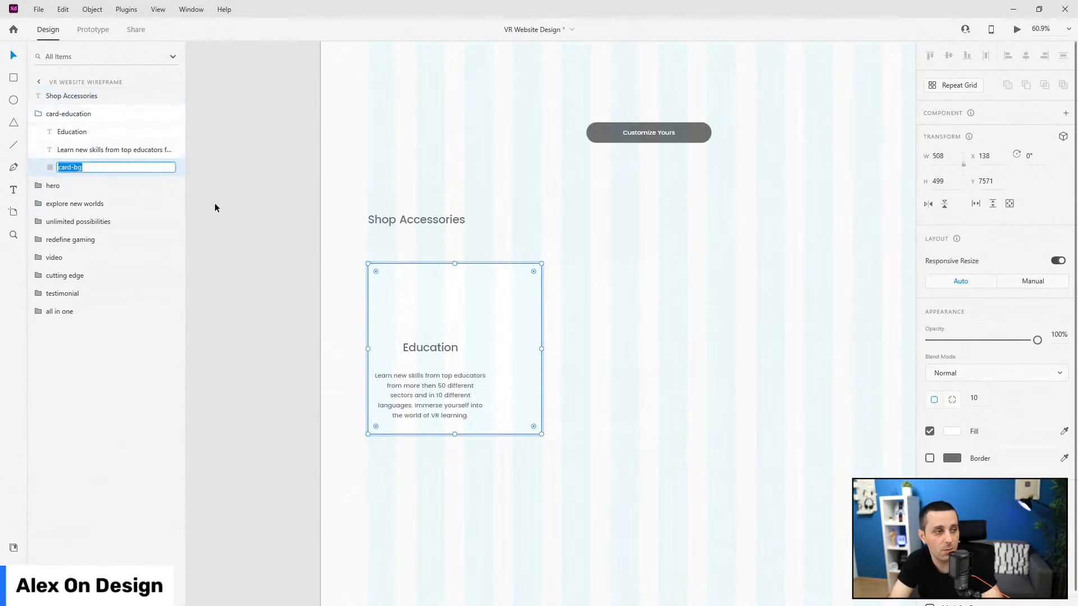
key(Home)
text(produ)
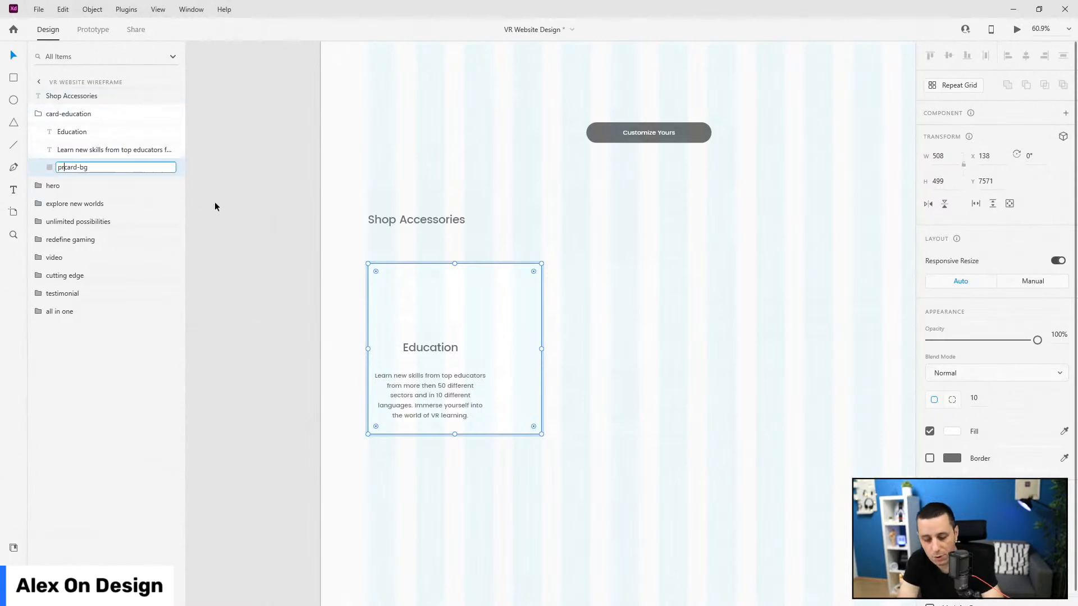
text(ct-)
key(Return)
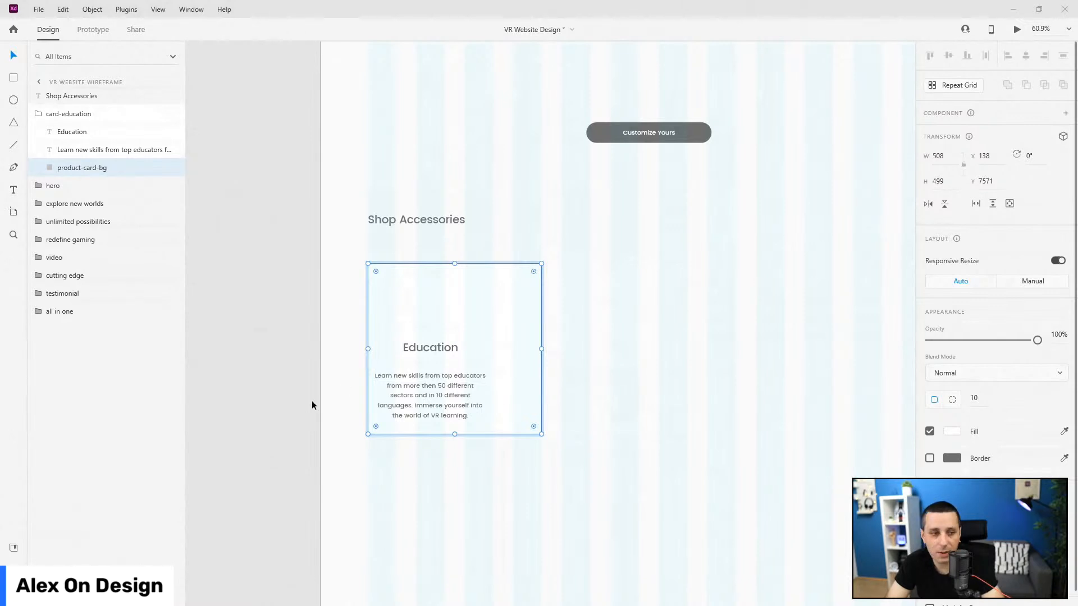
Step: Move the Education title higher in the card, change its text to "Carrying Case" and left-align it
click(424, 351)
drag(435, 321, 429, 306)
double_click(430, 307)
text(Ca)
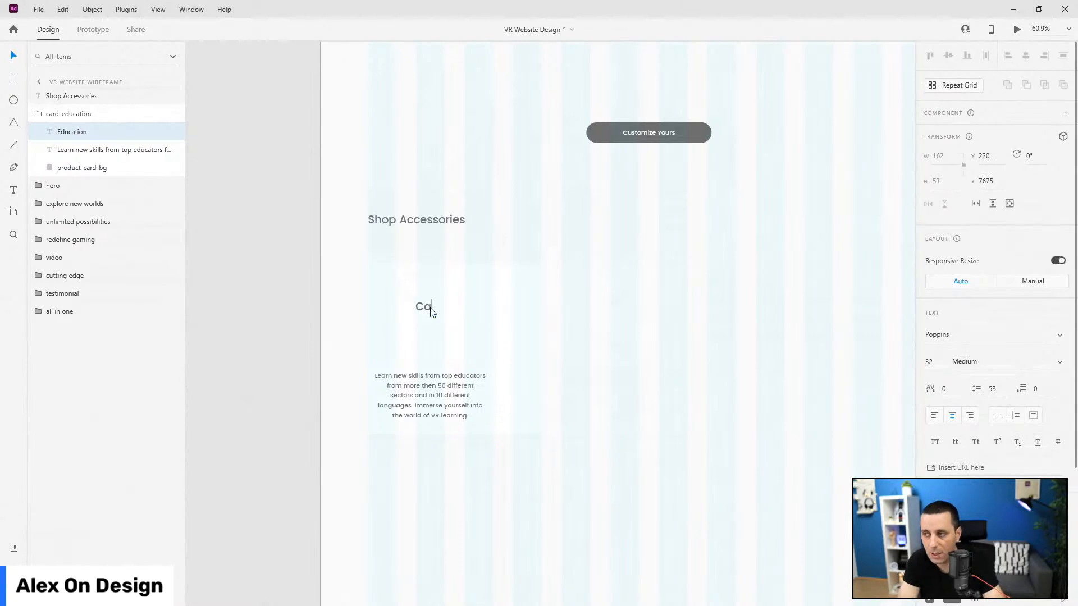
text(rrying Case)
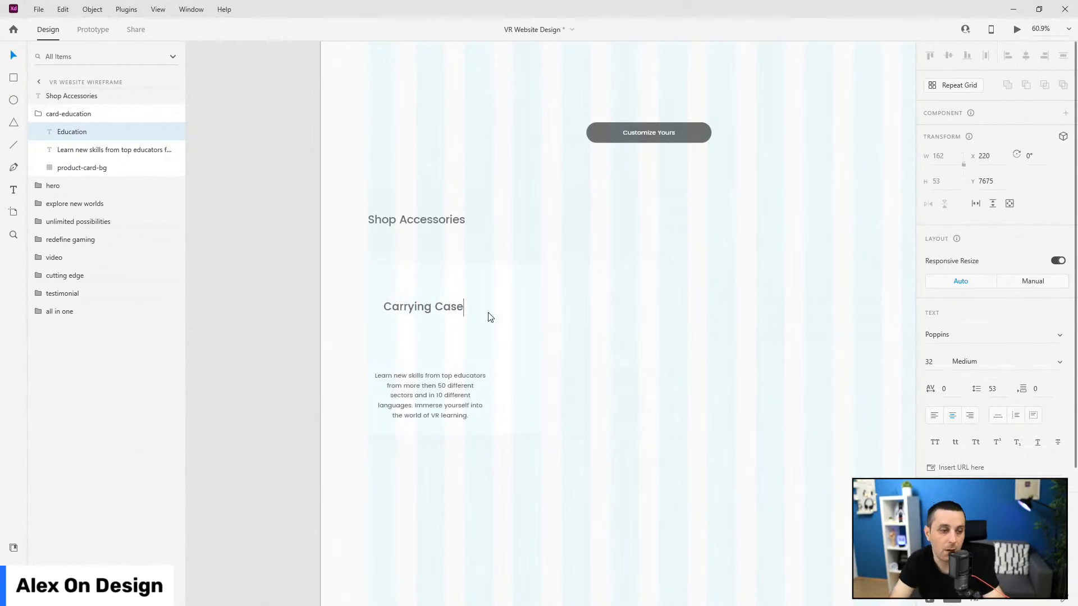
key(Escape)
click(934, 415)
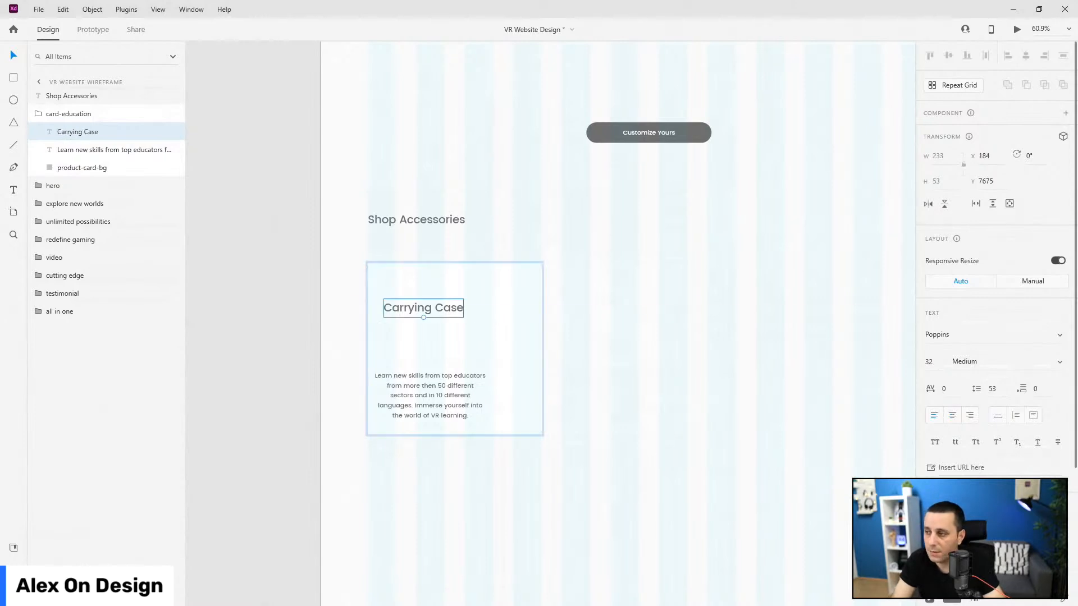
Step: Position the Carrying Case title near the card's upper-left corner at X 178, Y 7611, 40 px from both edges
drag(423, 302, 409, 271)
key(shift+Down)
key(shift+Down)
key(shift+Down)
key(shift+Down)
key(shift+Right)
key(shift+Right)
key(shift+Right)
key(shift+Right)
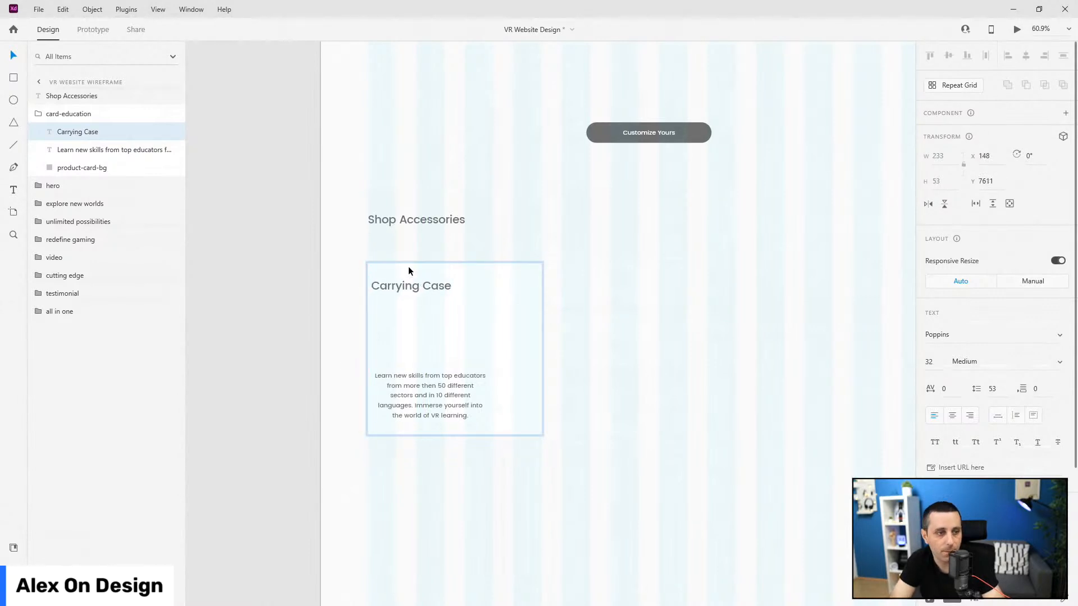
Step: Delete the card's description paragraph and duplicate the title near the card's lower edge as a "$18" price
click(410, 418)
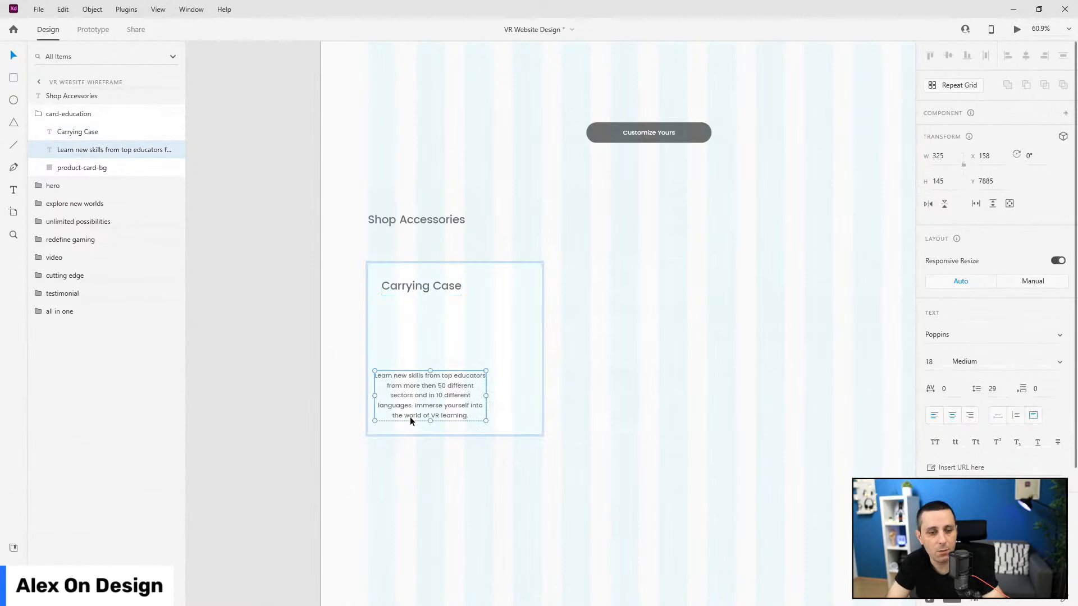
key(Delete)
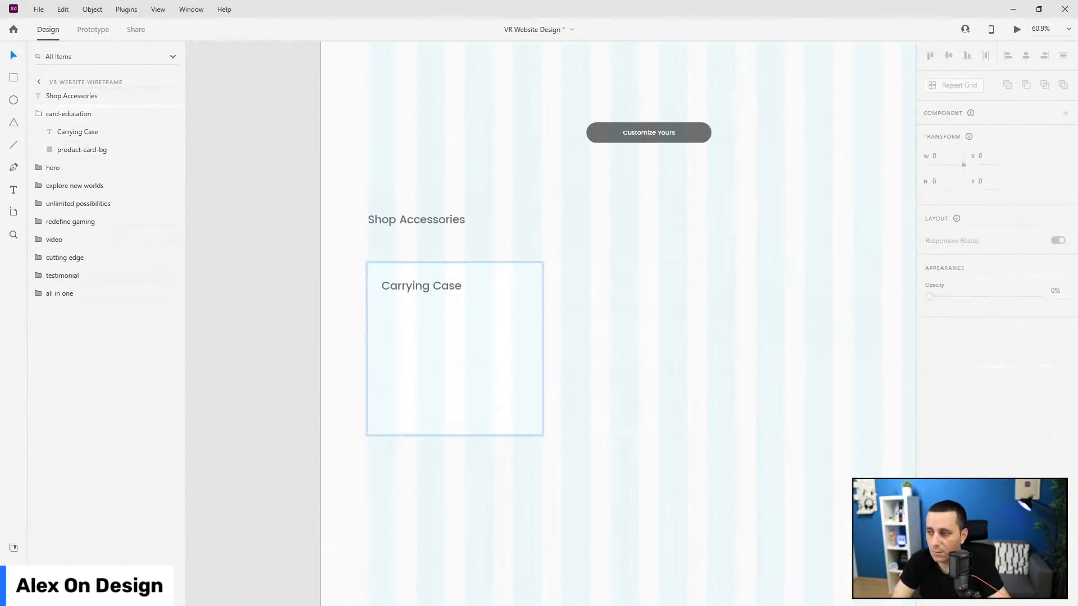
click(446, 288)
drag(447, 288, 435, 416)
double_click(435, 416)
text($18)
key(Escape)
Step: Apply the Poppins 18pt character style to the $18 price and sample a dark grey as its fill
scroll(411, 422, up, 3)
click(14, 548)
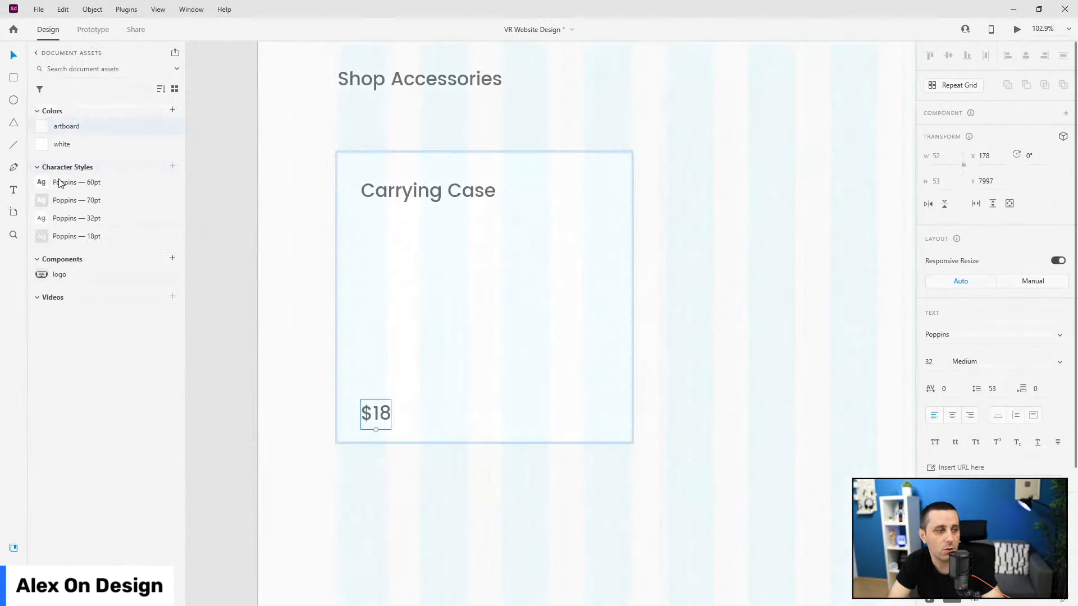
click(77, 236)
scroll(378, 432, up, 3)
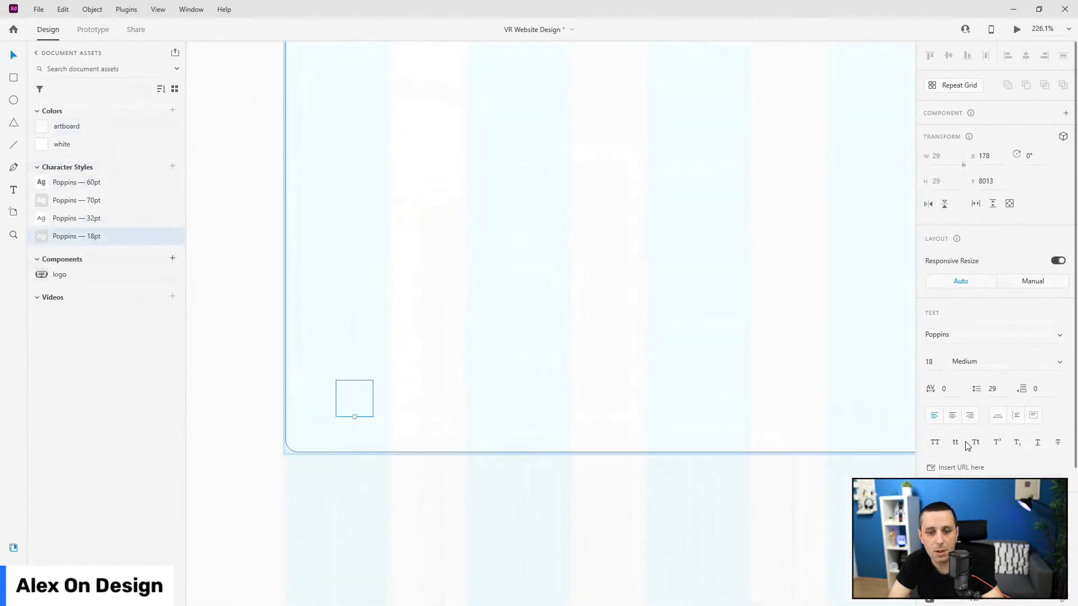
scroll(1050, 404, down, 3)
click(1065, 415)
click(949, 443)
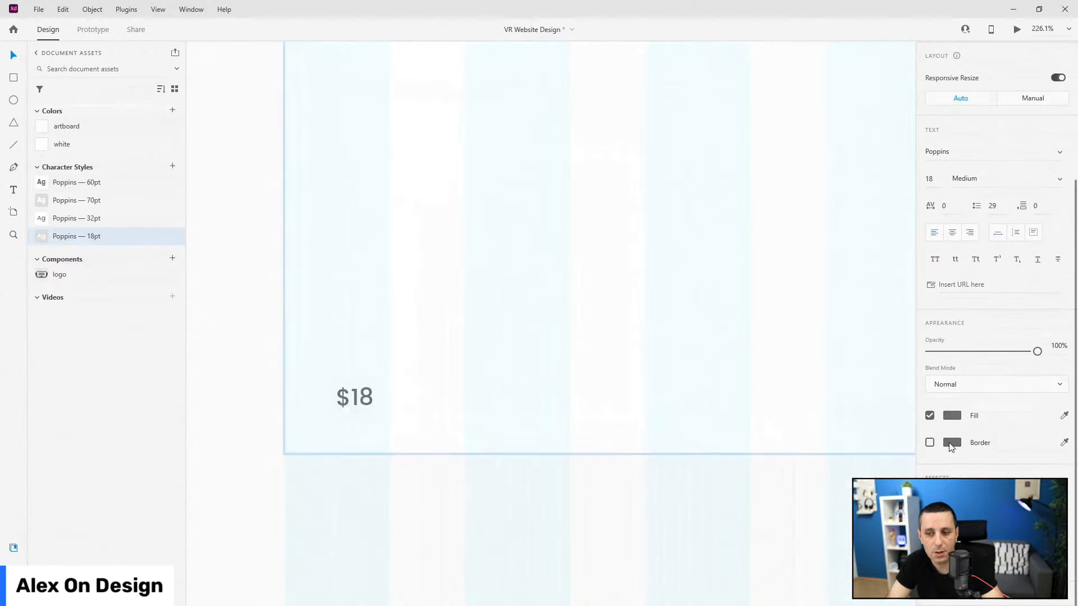
Step: Position the $18 price 40 px above the card's lower edge, at Y 8001
key(alt)
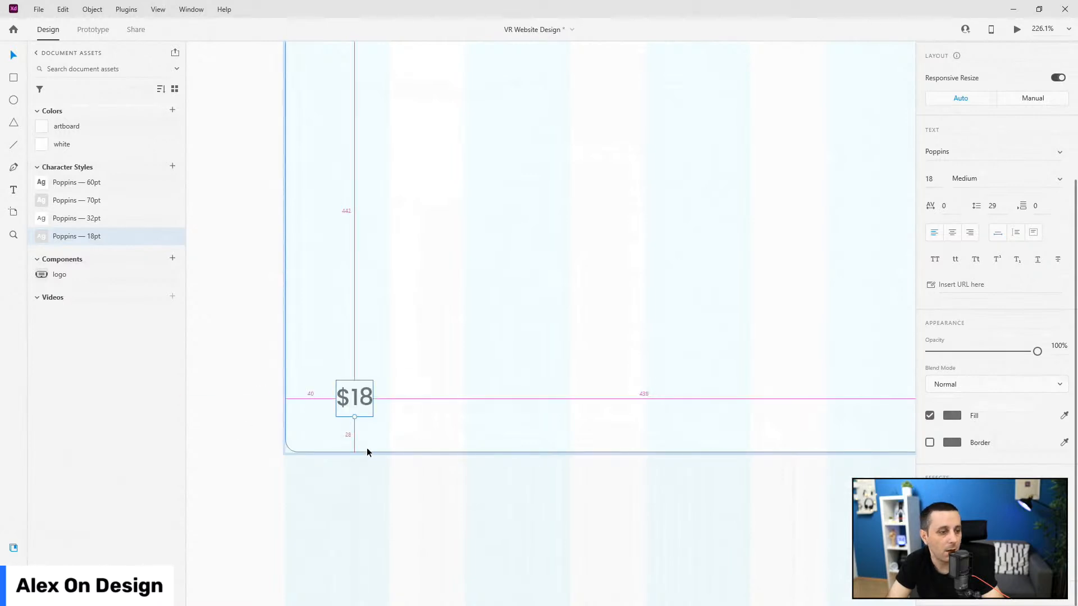
click(357, 405)
drag(359, 416, 355, 438)
key(shift+Up)
key(shift+Up)
key(shift+Up)
key(shift+Up)
key(shift+Up)
key(shift+Up)
key(shift+Up)
key(shift+Up)
key(shift+Up)
key(shift+Up)
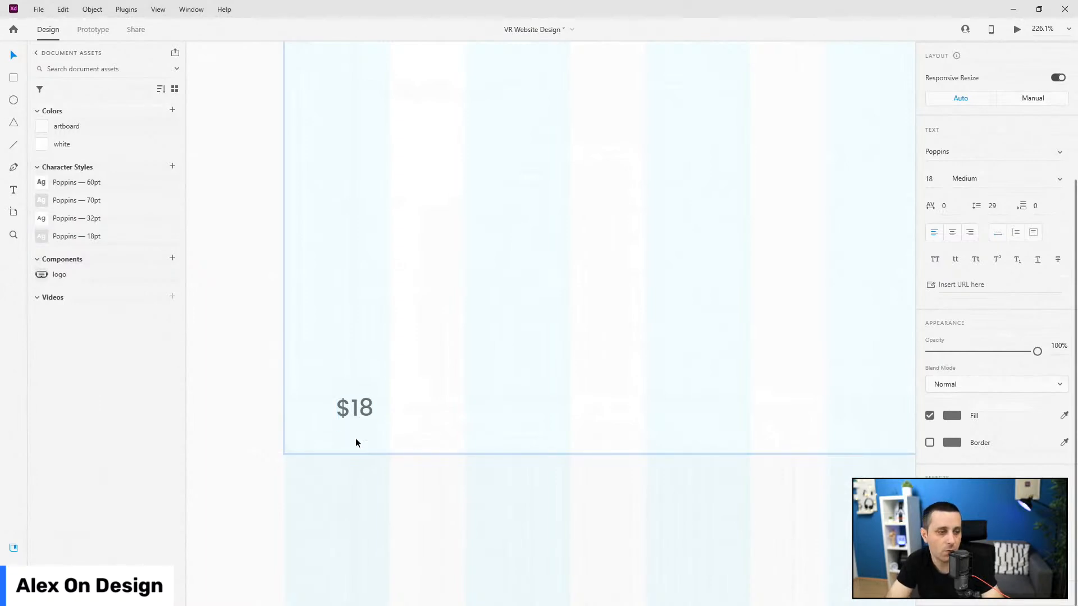
Step: Reorder the card's text layers with Carrying Case above $18, and rename the card-education group as case
scroll(415, 325, down, 5)
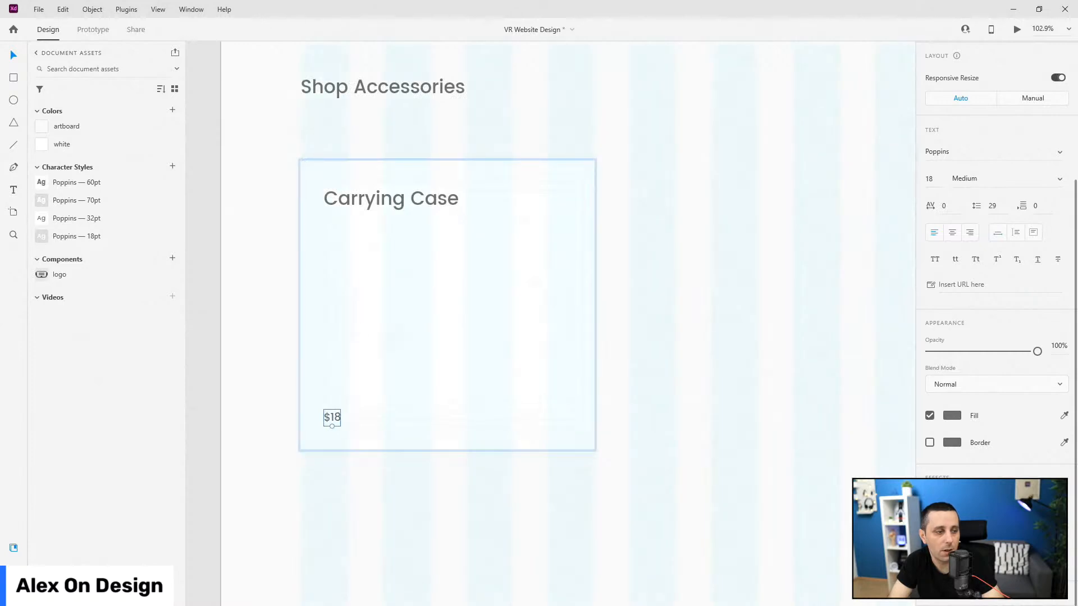
key(ctrl+y)
drag(75, 135, 80, 159)
click(38, 114)
scroll(344, 203, down, 1)
scroll(345, 203, down, 2)
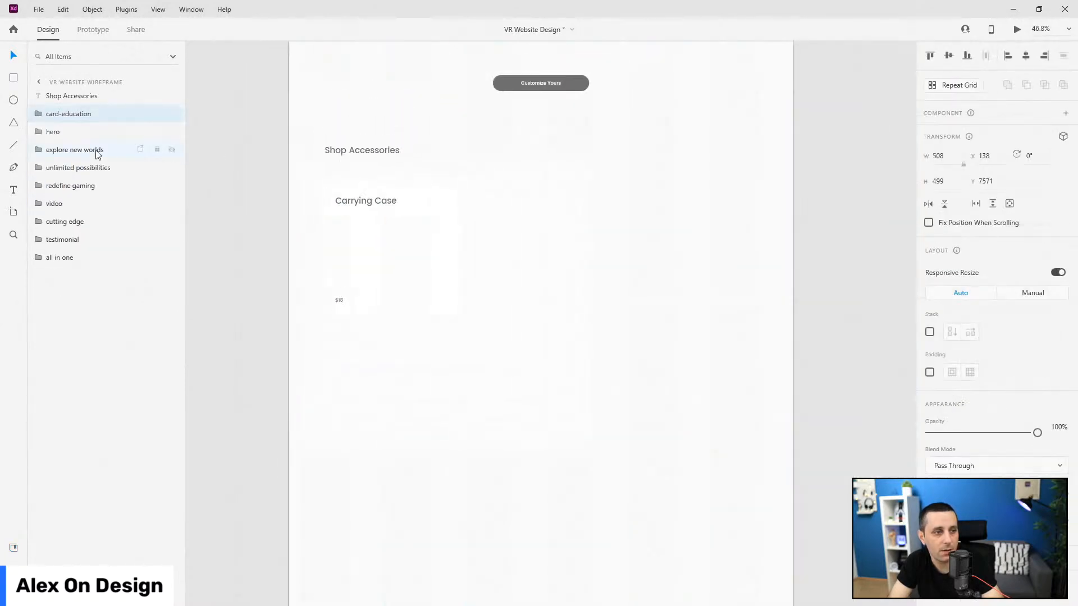
double_click(72, 115)
text(case)
key(Return)
Step: Wrap the case group in a new group named "product cards"
key(ctrl+g)
double_click(59, 115)
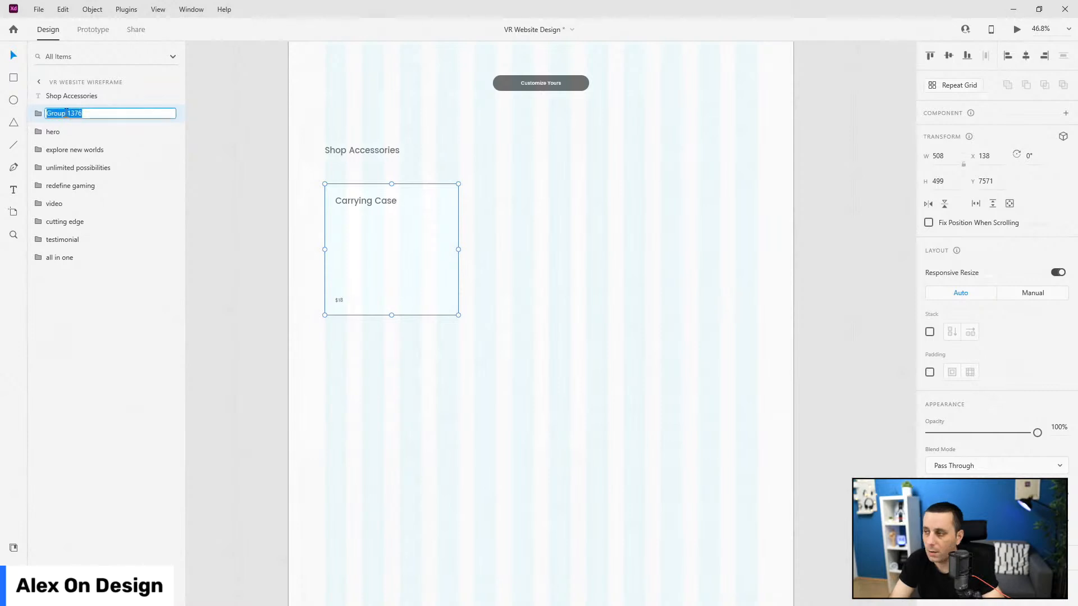
text(ca)
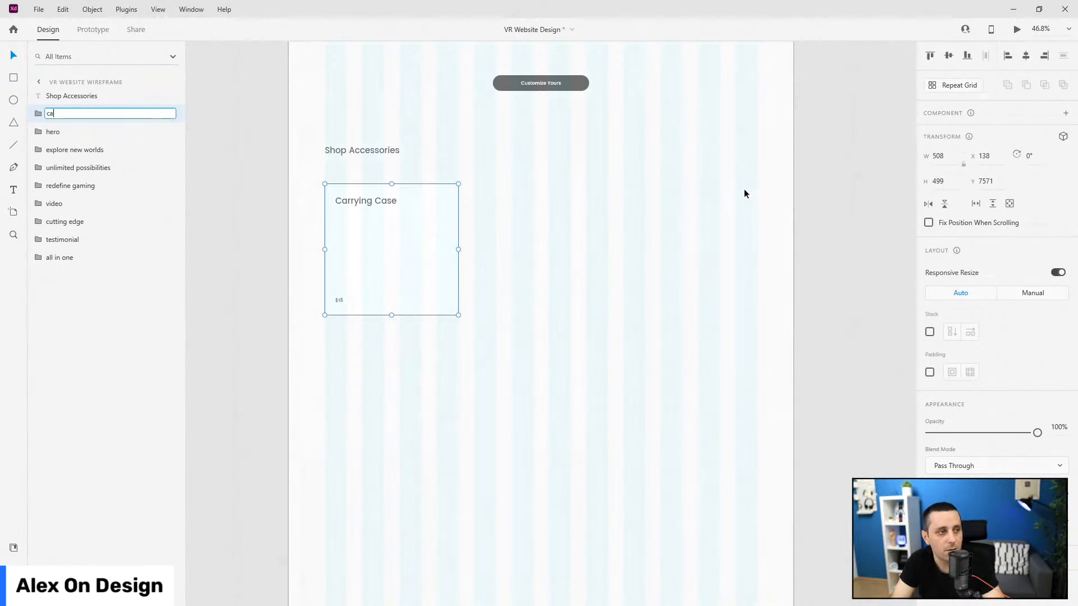
text(oduct)
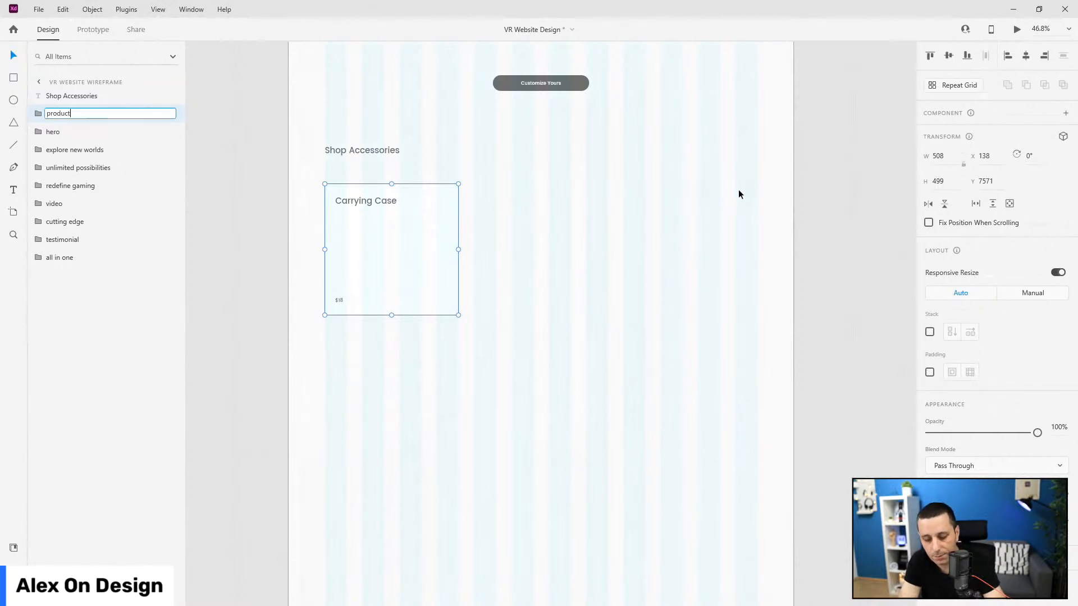
text( cards)
key(Return)
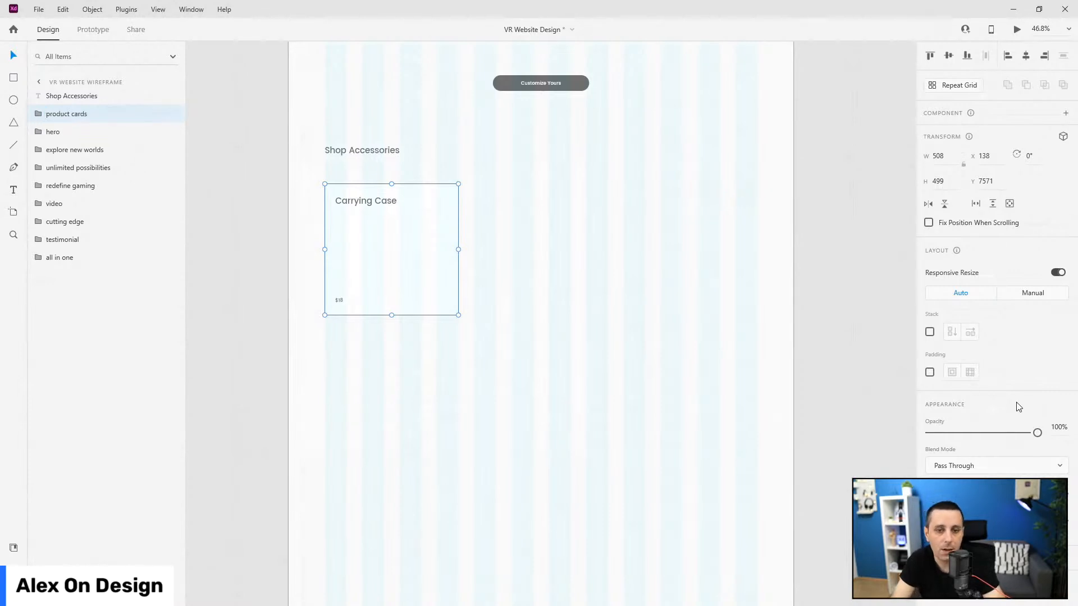
Step: Turn on Stack for the product cards group and duplicate the case card twice inside it
click(930, 331)
click(38, 114)
click(77, 132)
key(ctrl+d)
key(ctrl+d)
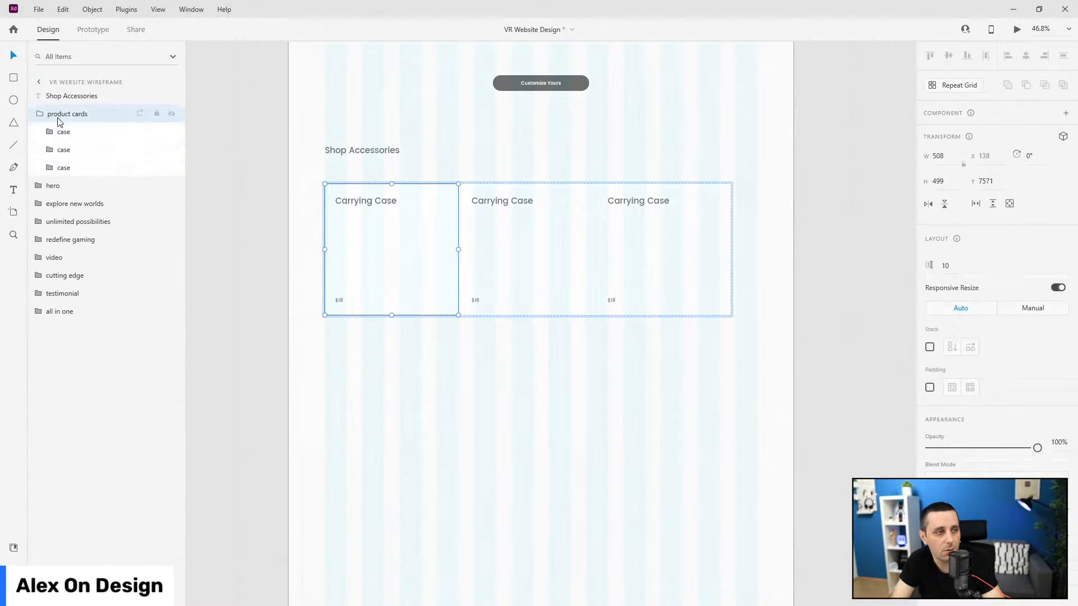
Step: Set the horizontal stack spacing between the product cards to 60
click(60, 119)
click(1023, 333)
text(60)
key(Return)
Step: Change the second card's title to "Extended Cable" and its price to $54
double_click(502, 200)
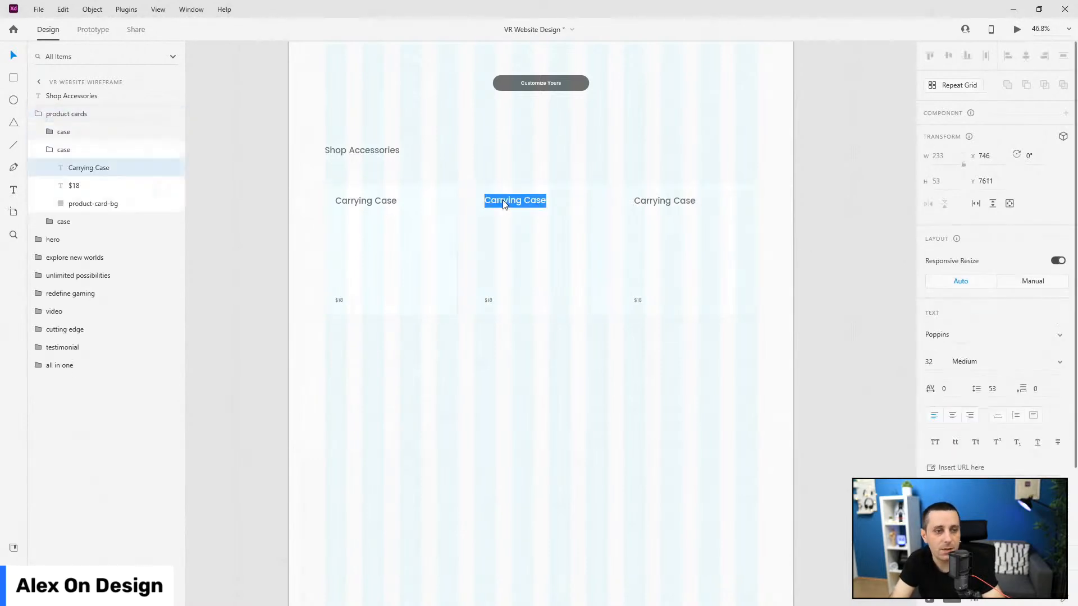
text(Extended Cable)
key(Escape)
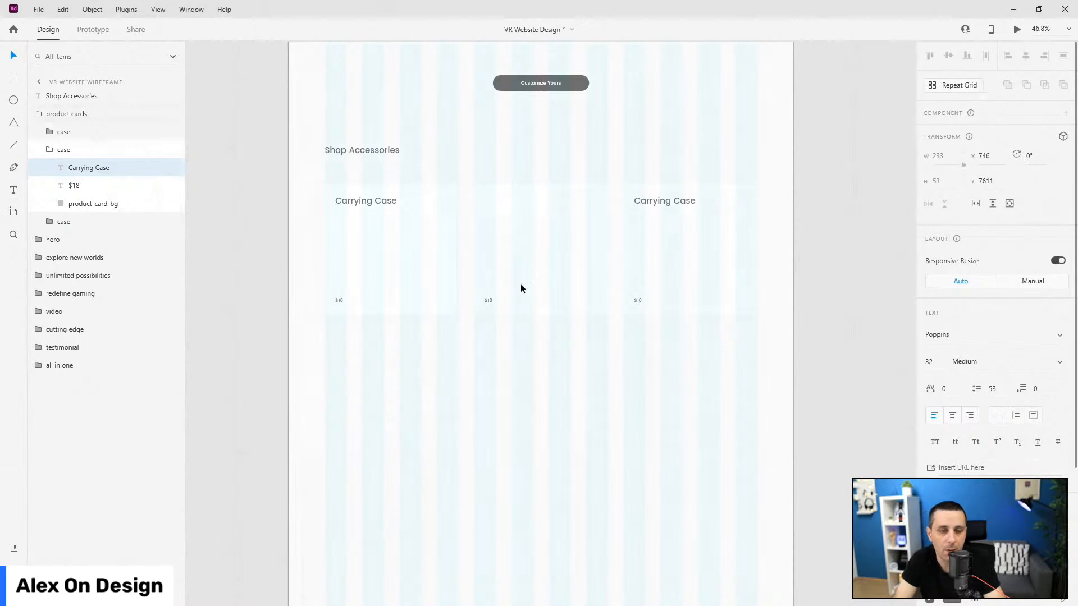
double_click(485, 301)
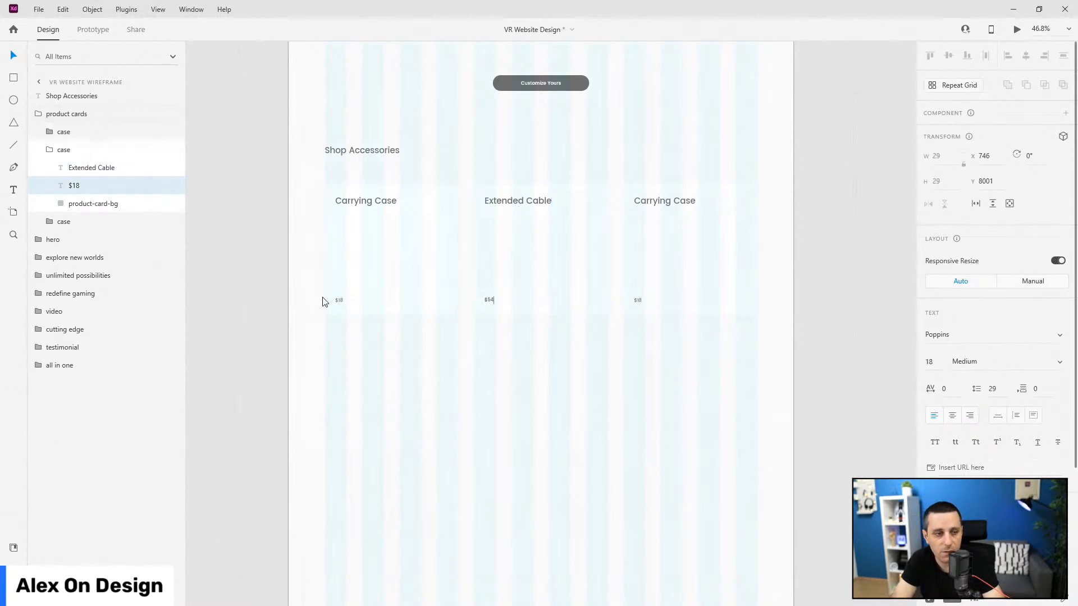
key(Escape)
Step: Change the third card's title to "Shop All Accessories" and its price text to "Explore Now"
double_click(669, 199)
double_click(669, 198)
text(Shop All Accessories)
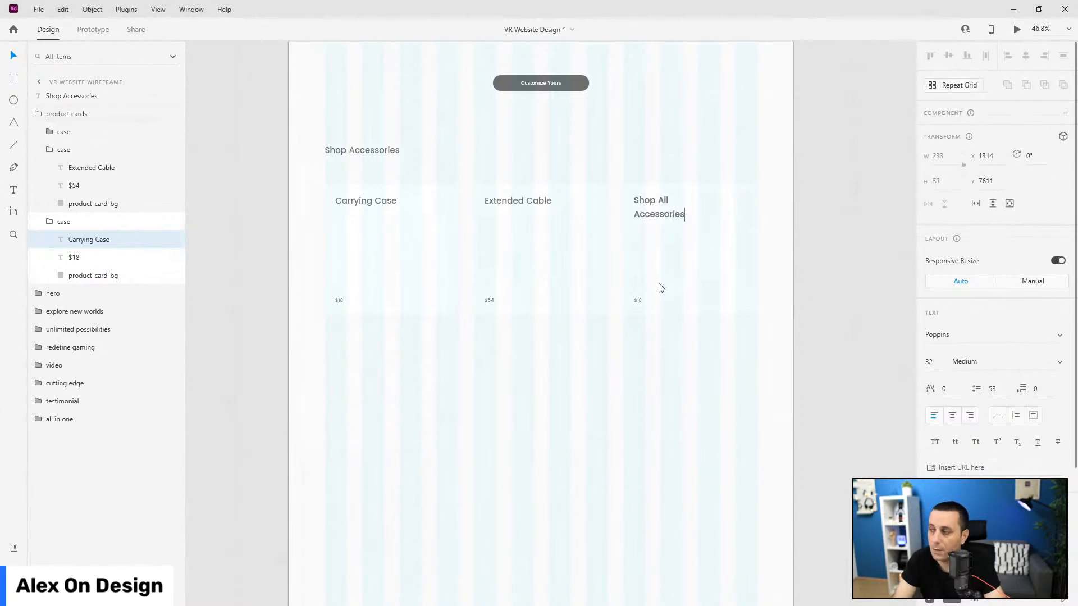
key(Escape)
double_click(637, 300)
double_click(637, 300)
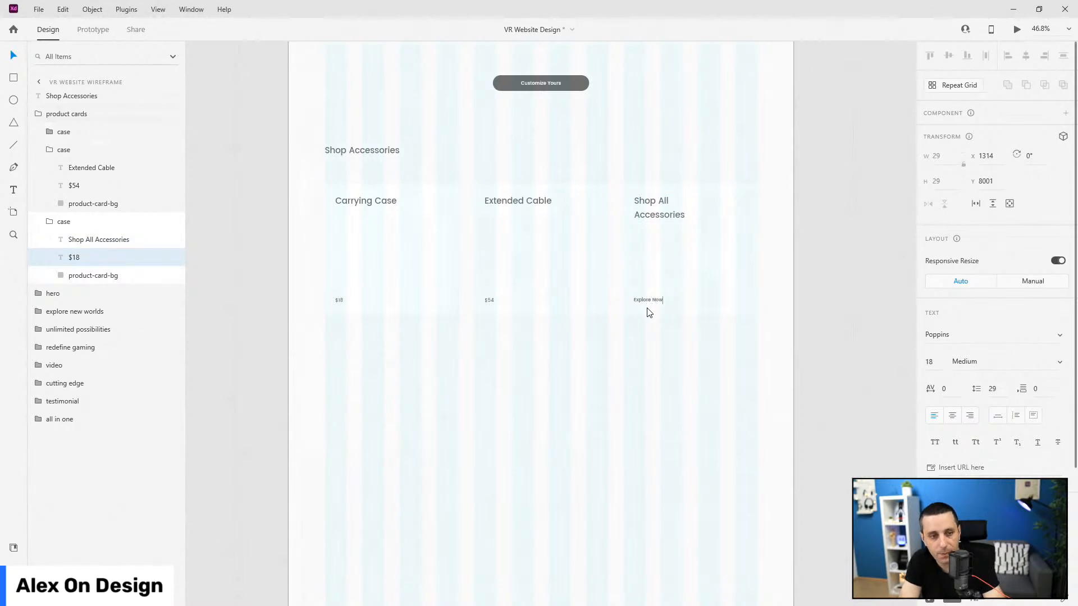
text(Explore Now)
key(Escape)
Step: Paste the right-arrow icon into the Shop All Accessories card
scroll(672, 331, up, 5)
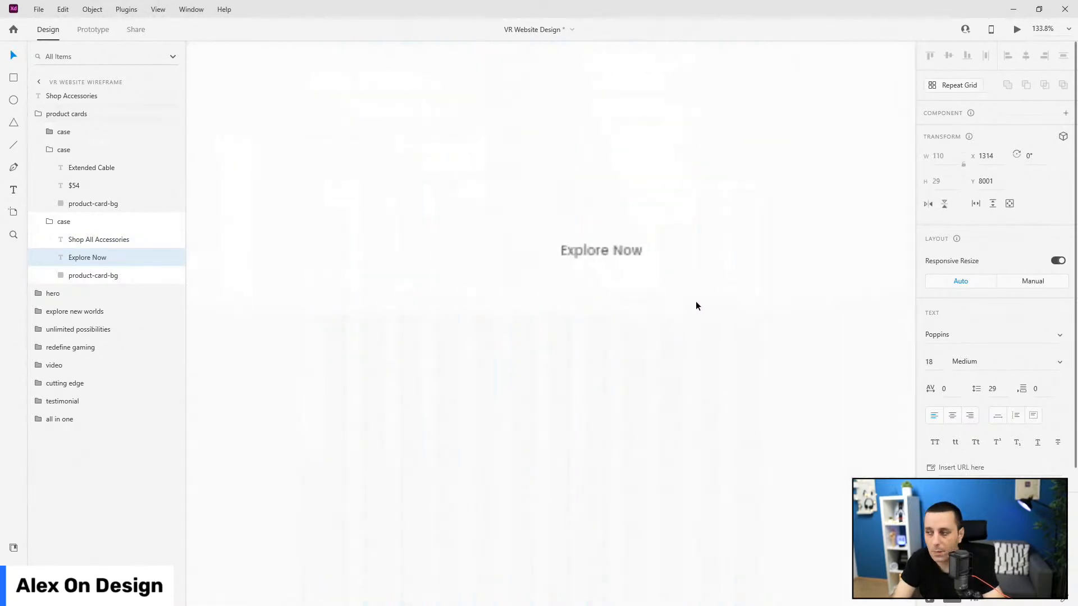
scroll(722, 296, up, 3)
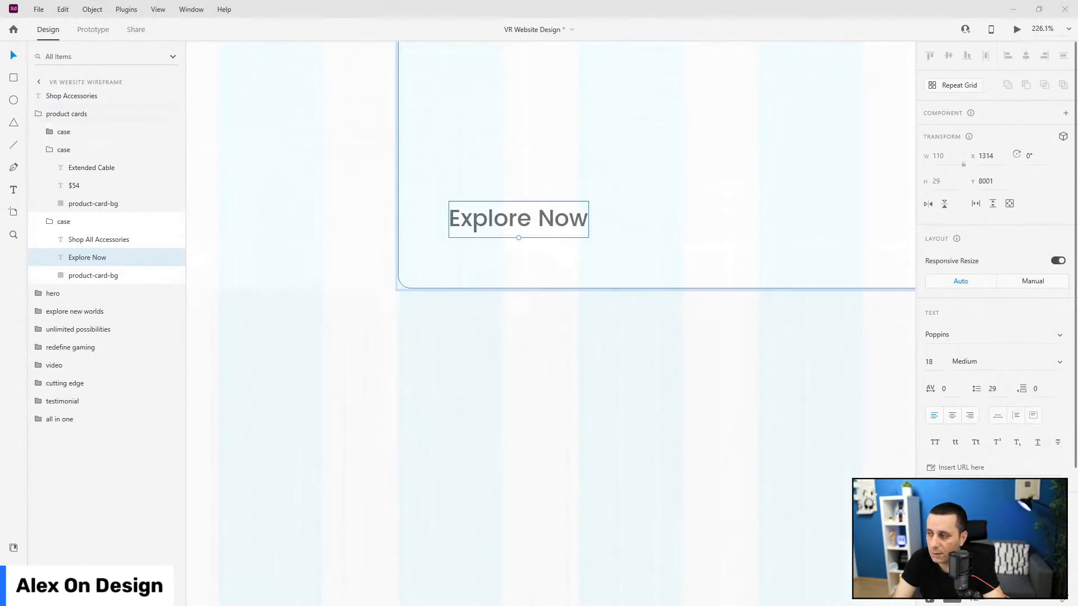
key(Escape)
key(ctrl+v)
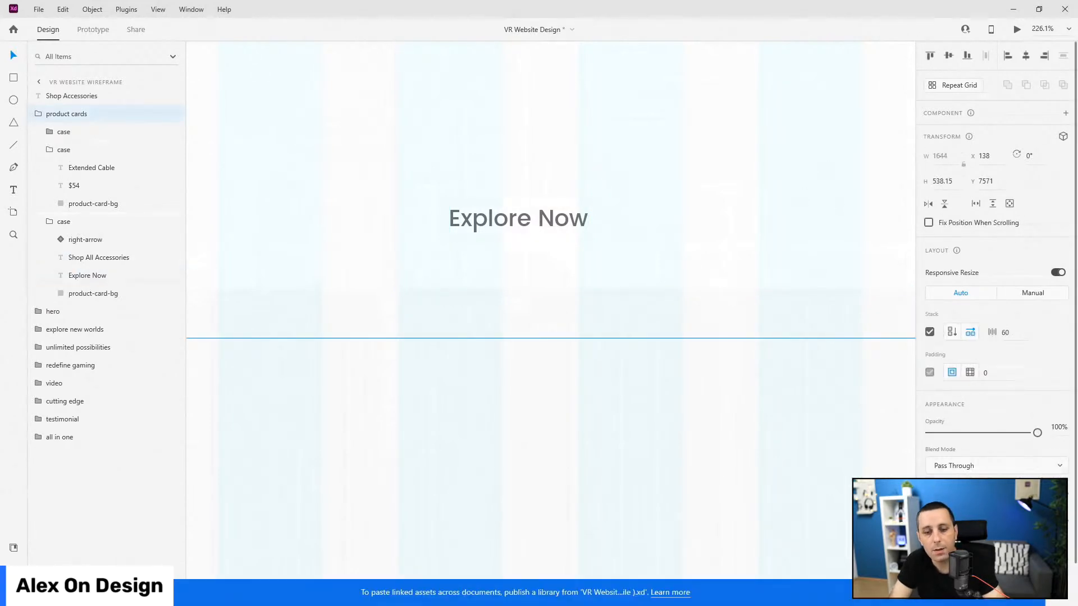
Step: Locate the right-arrow component on the canvas and try to move it beside the Explore Now text
click(13, 547)
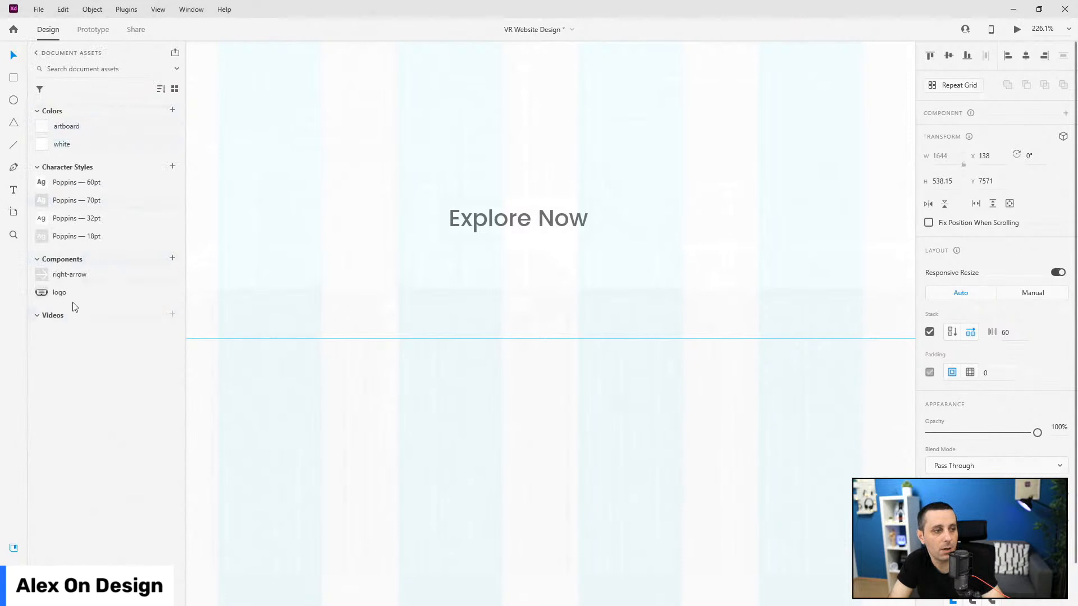
drag(75, 276, 627, 257)
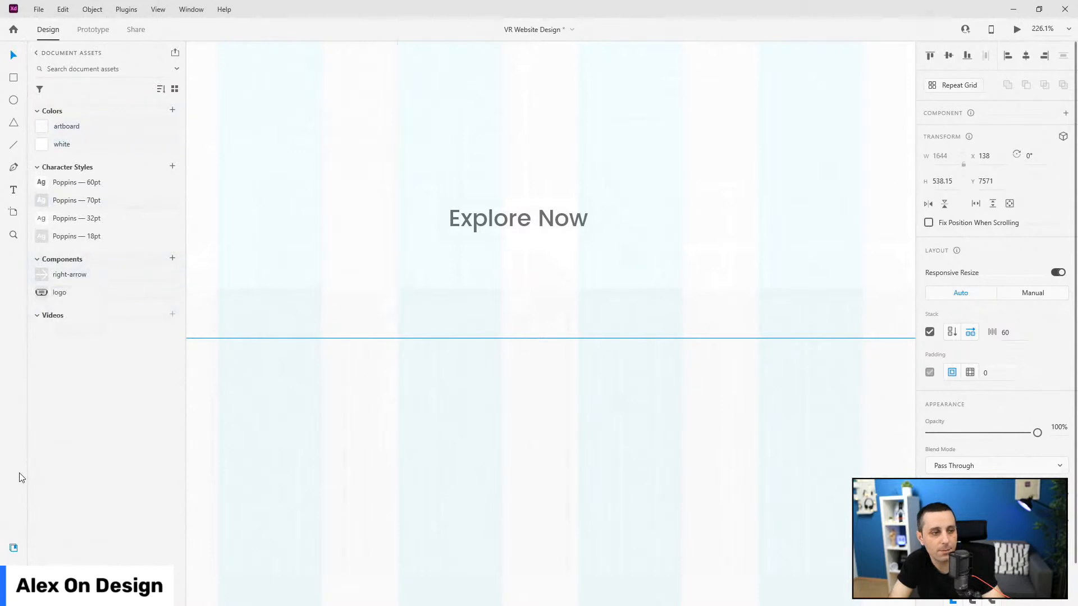
click(14, 548)
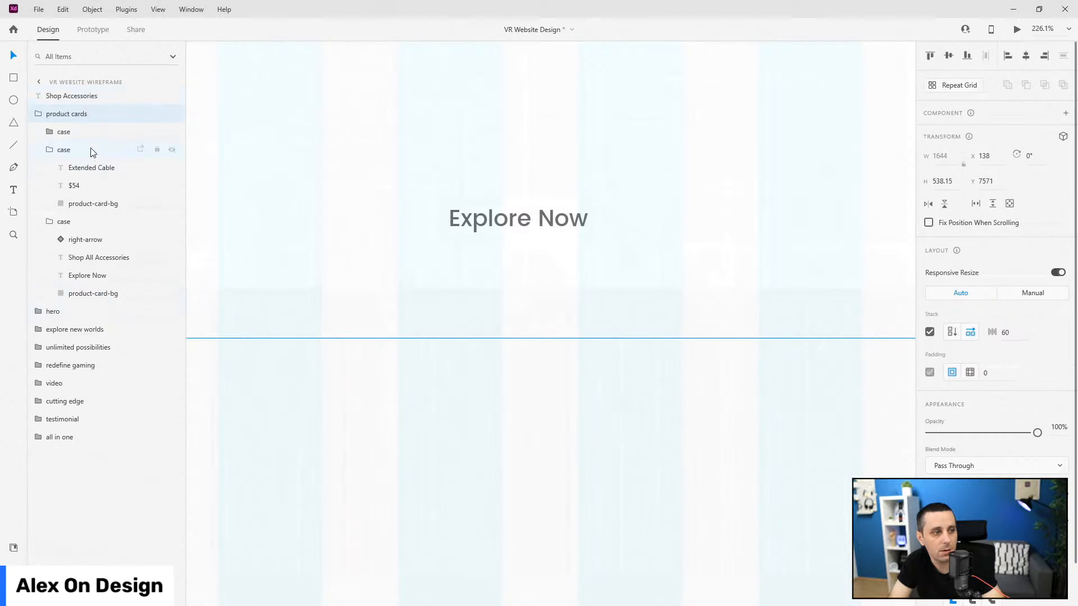
click(14, 545)
right_click(65, 276)
click(96, 303)
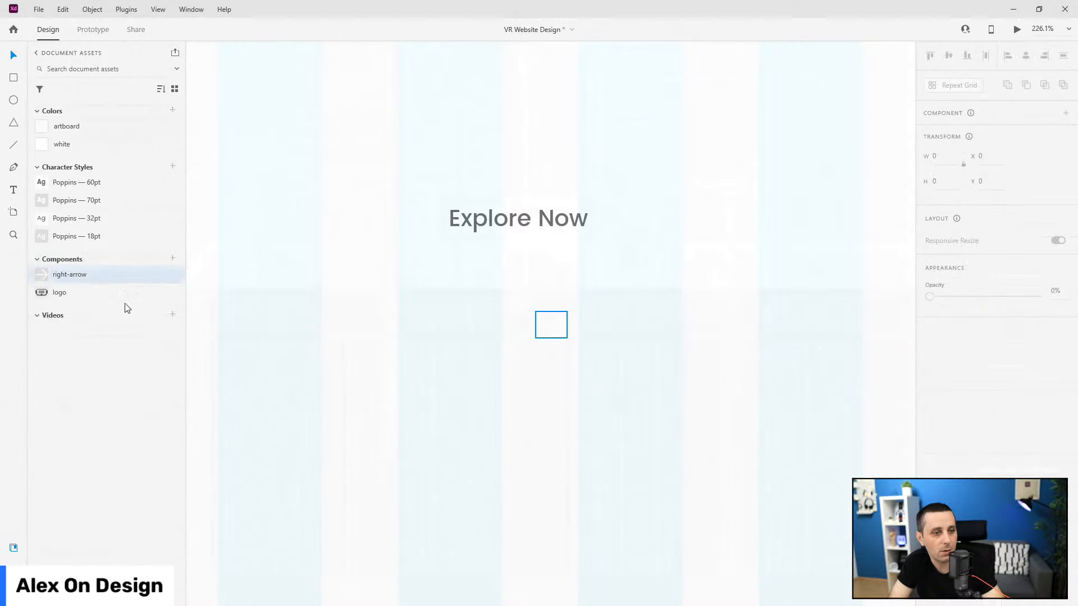
drag(563, 322, 625, 249)
key(ctrl+z)
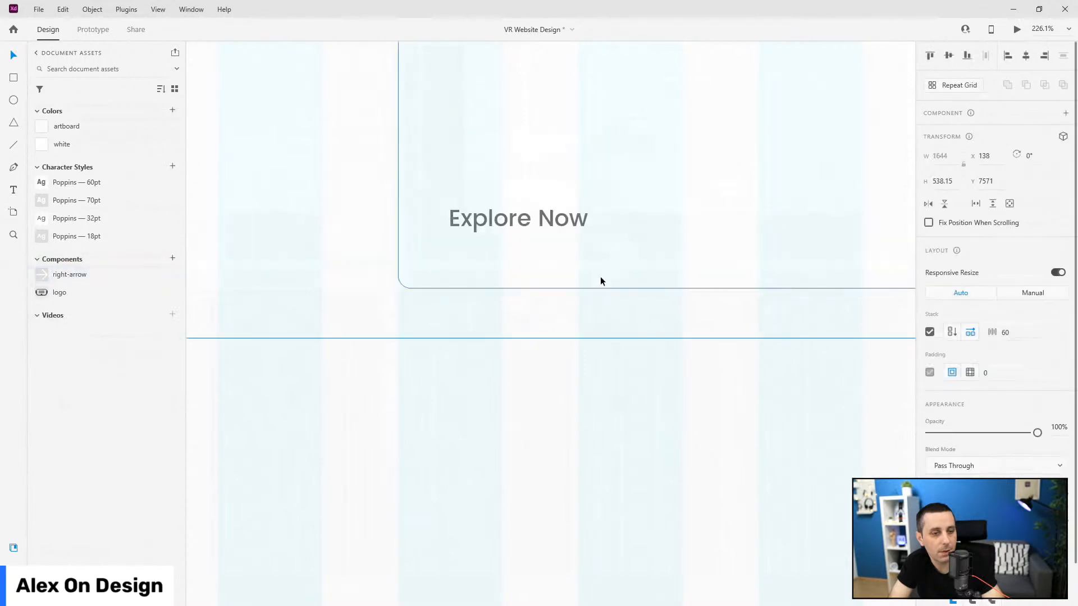
Step: Move the right arrow beside the Explore Now text in the third card and align the two on their vertical middles
key(Escape)
click(561, 323)
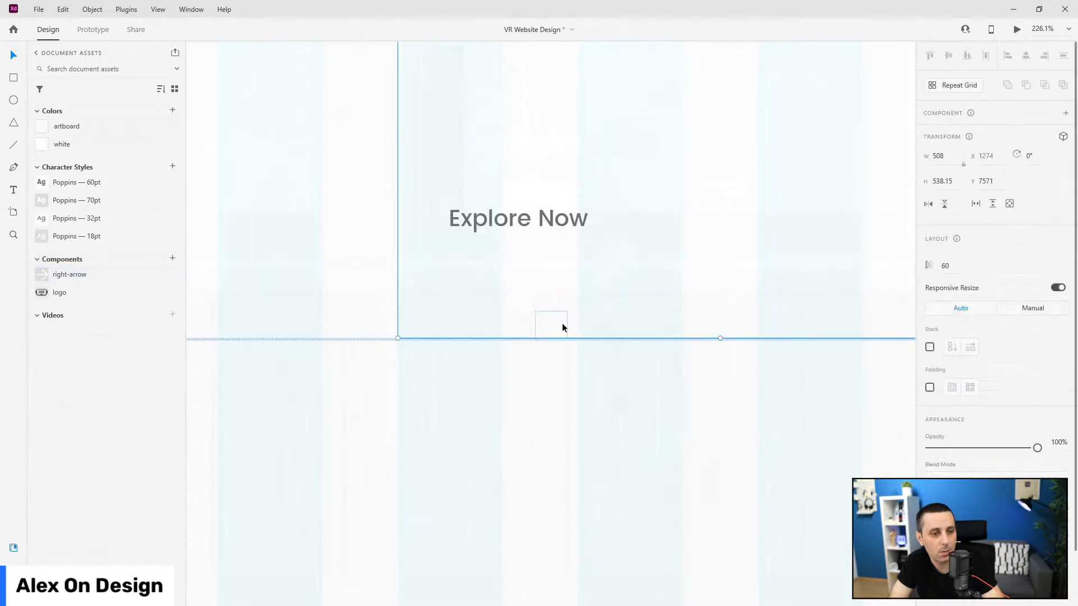
double_click(562, 324)
drag(598, 281, 654, 220)
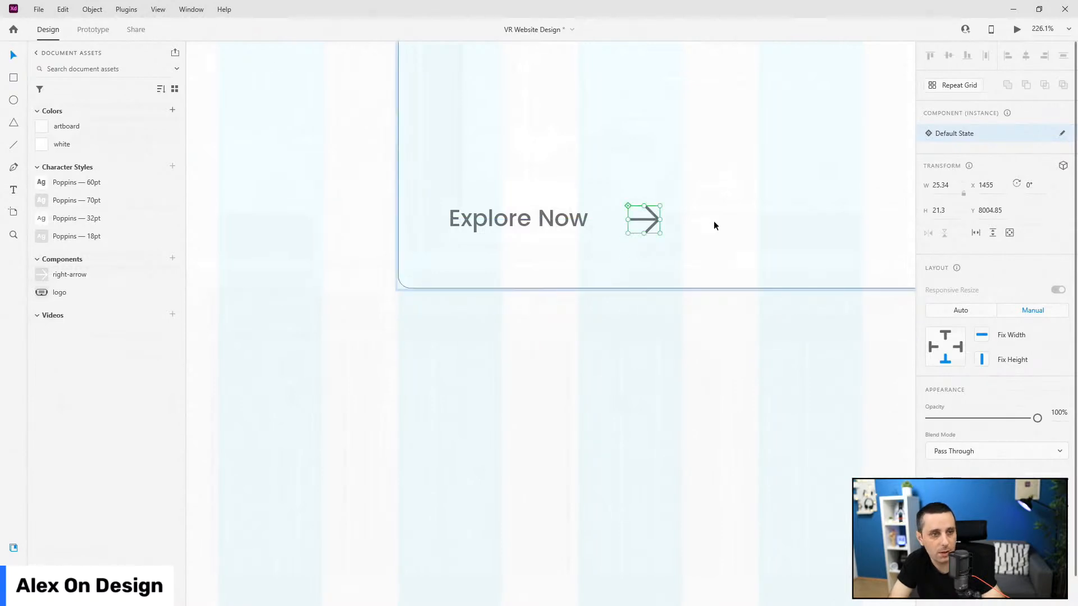
shift+click(530, 221)
click(952, 55)
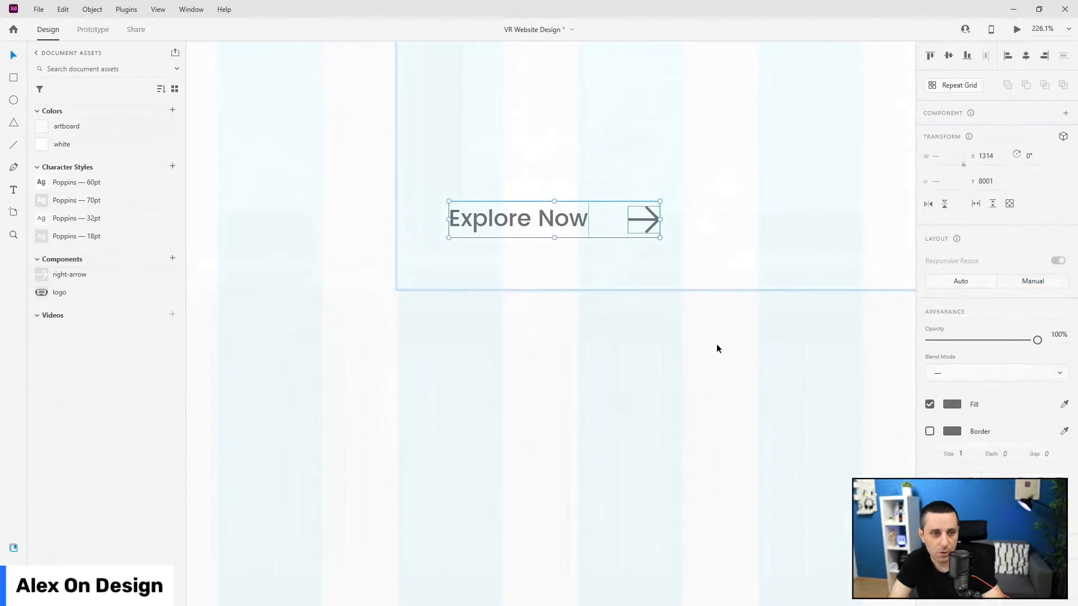
click(717, 346)
Step: Space the right arrow 20 px from the end of the Explore Now text
click(654, 220)
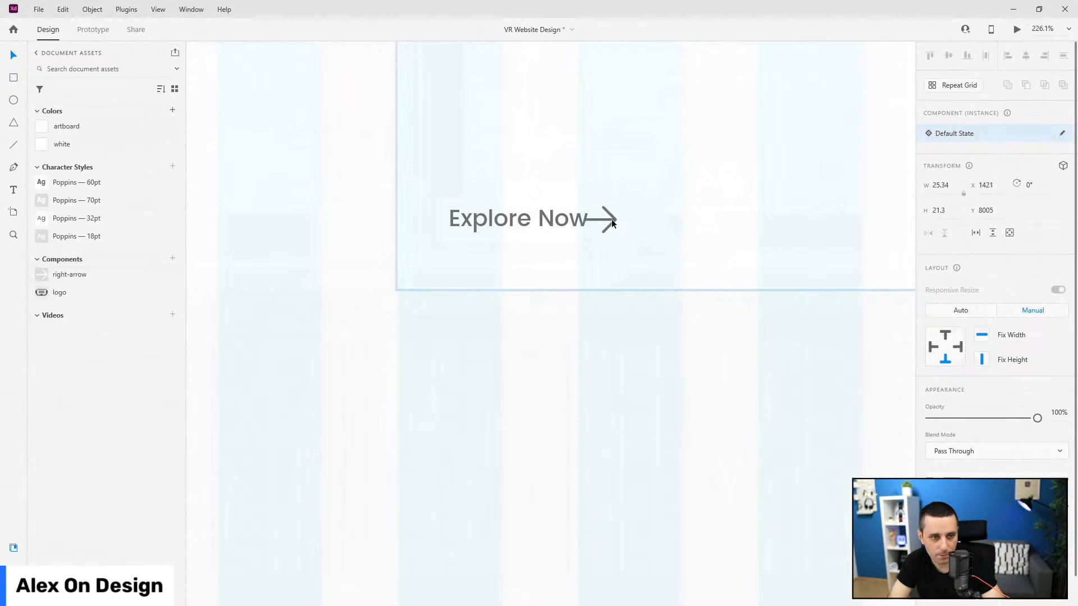
key(shift+Right)
key(shift+Right)
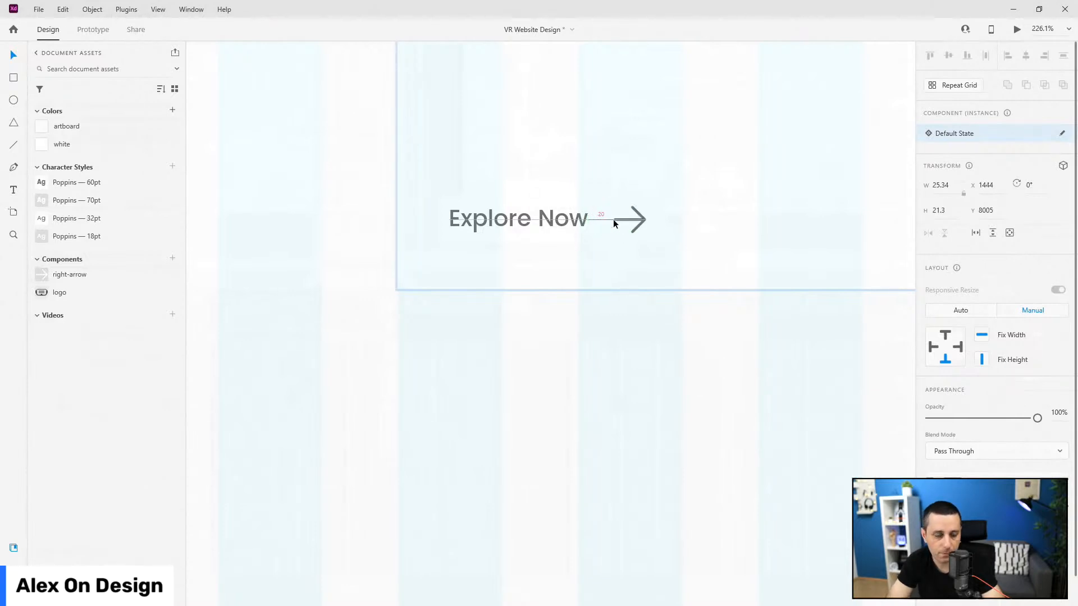
Step: Reorder the right-arrow layer below Explore Now and collapse the second and third card groups
scroll(651, 228, down, 3)
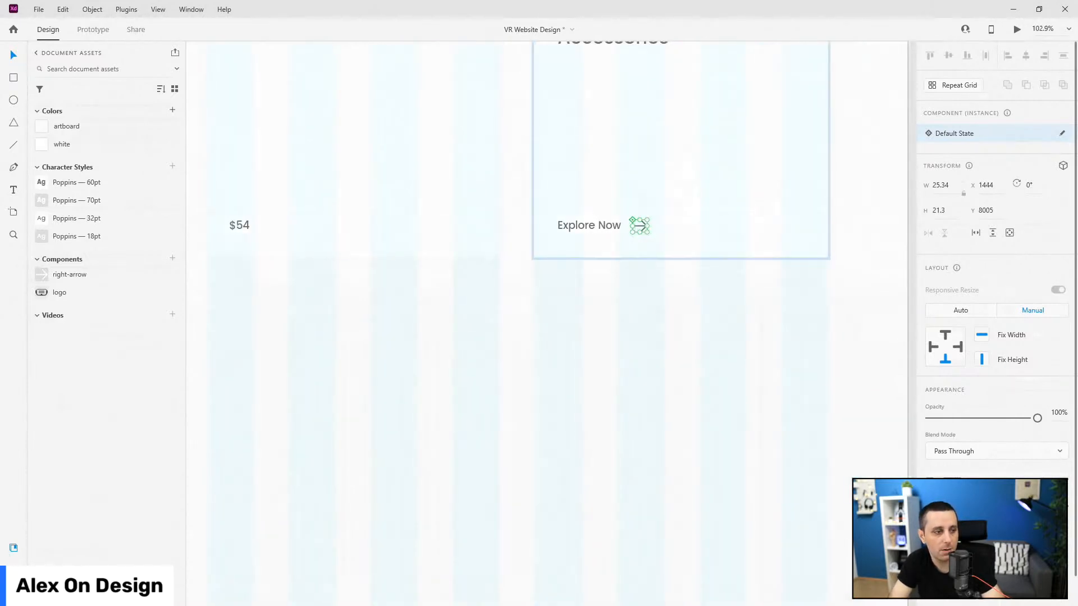
key(ctrl+y)
drag(77, 241, 91, 280)
click(50, 222)
click(49, 151)
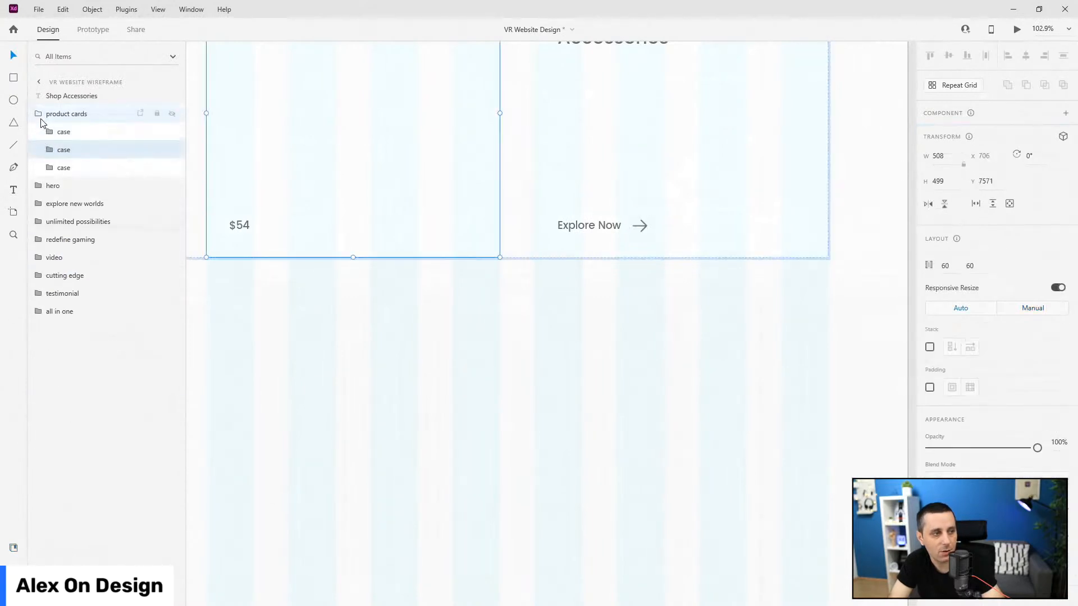
Step: Rename the second product card's group as "cable" and the third's as "shop all"
scroll(665, 271, down, 3)
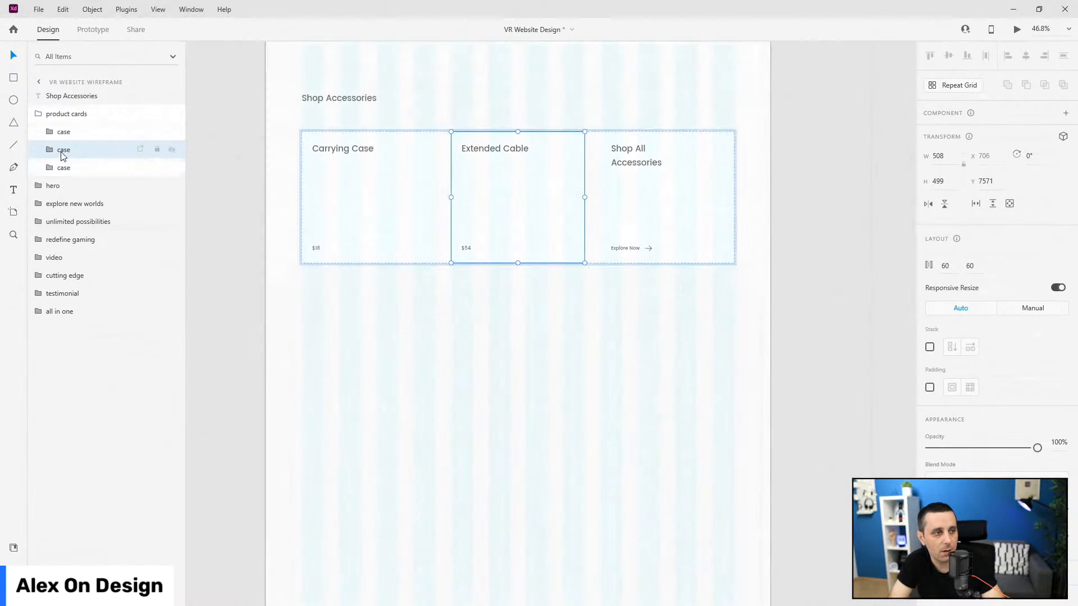
double_click(63, 150)
text(cable)
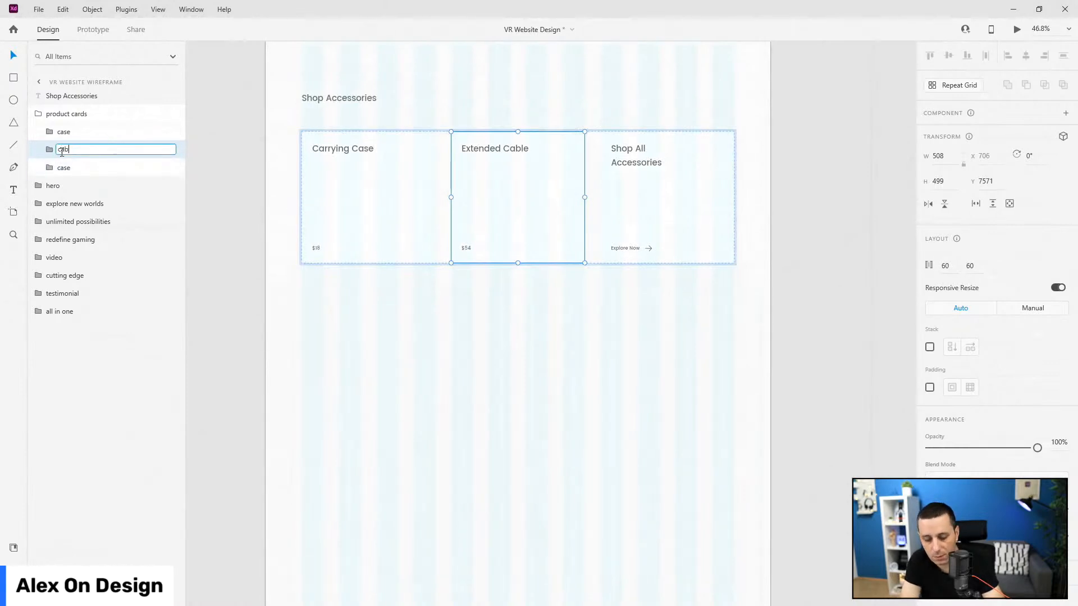
key(Return)
click(59, 169)
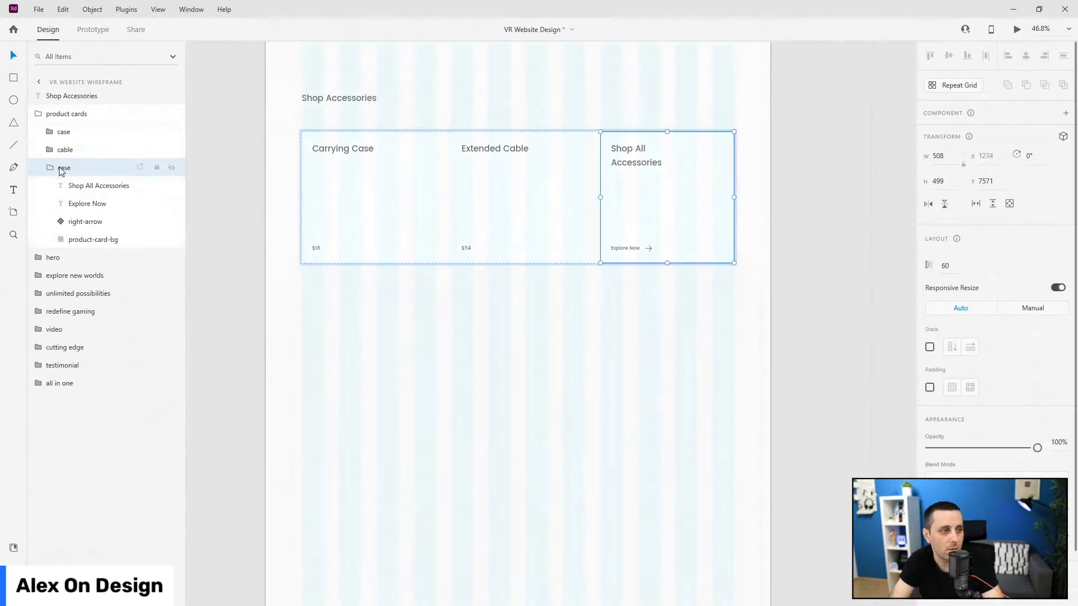
double_click(61, 168)
text(shop all)
key(Return)
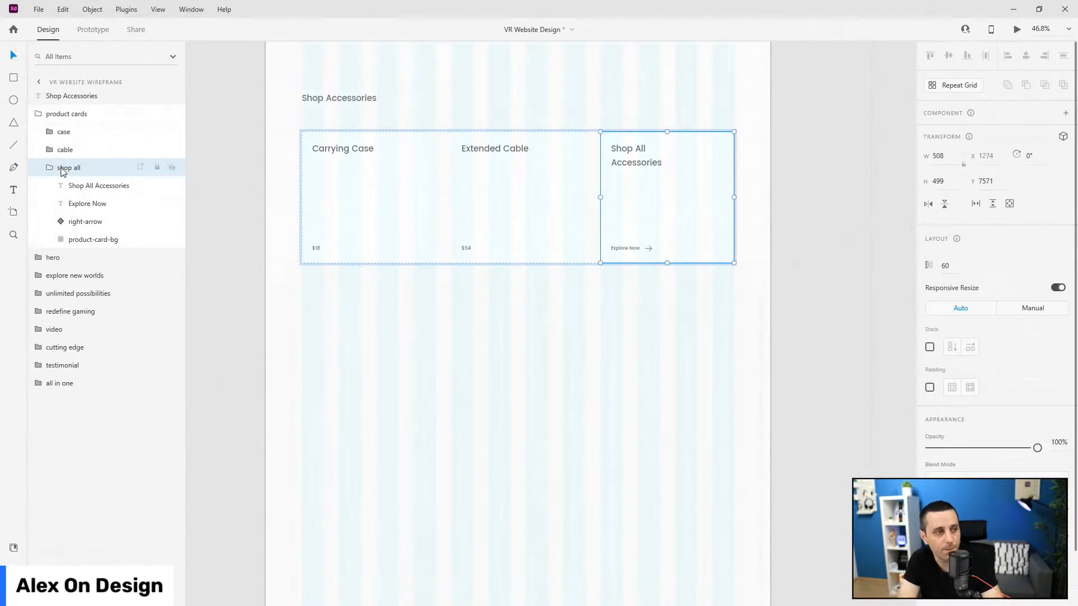
Step: Group the Shop Accessories heading with the product cards as "accessories" and place the group below "all in one" in the layer order
click(39, 113)
click(42, 116)
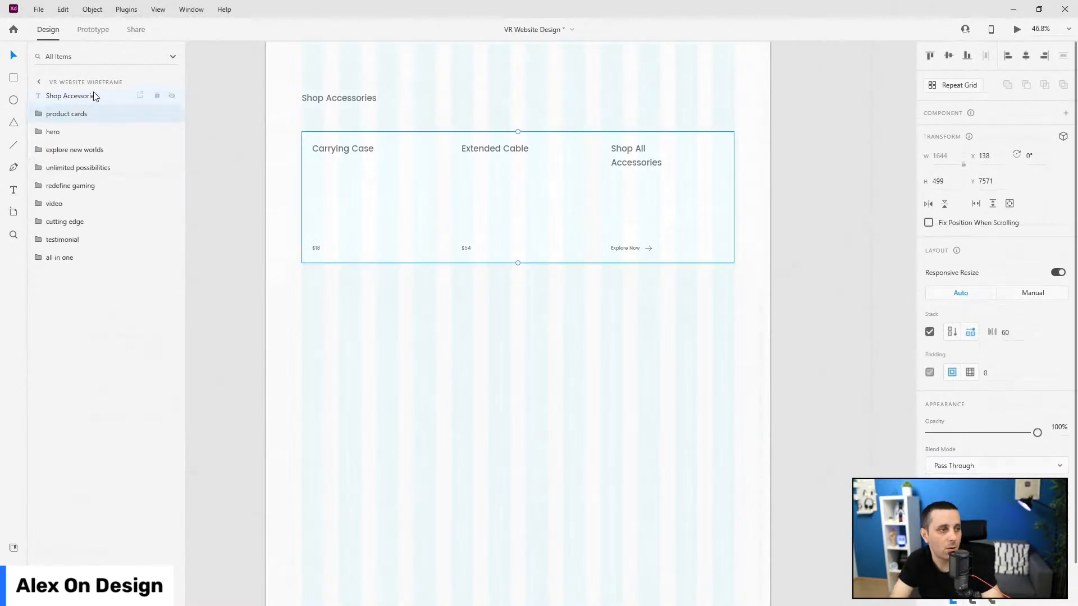
shift+click(93, 97)
key(ctrl+g)
double_click(68, 95)
text(acce)
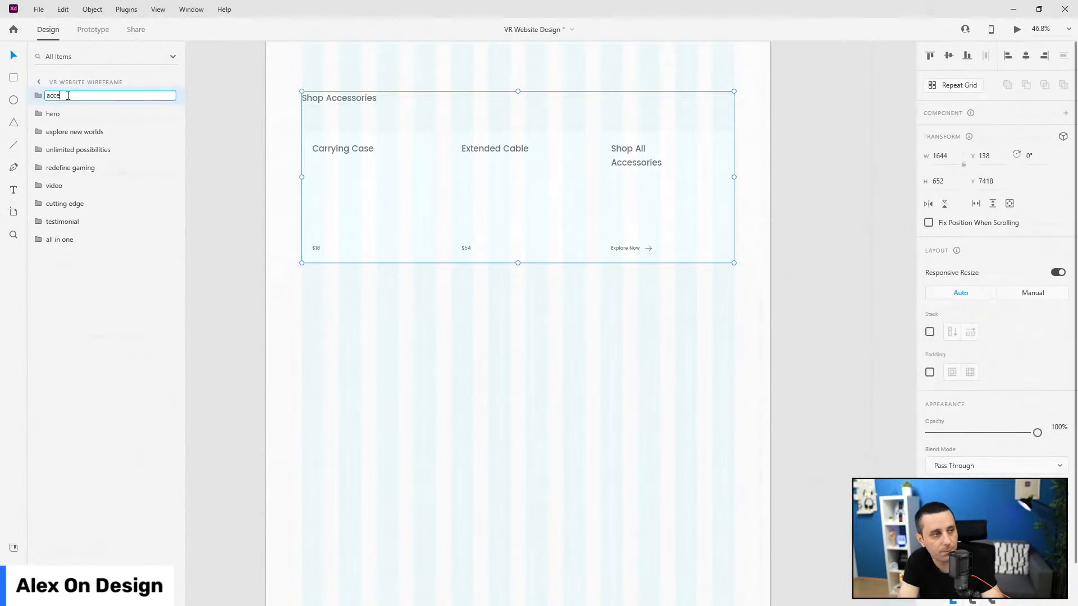
text(ssories)
key(Return)
drag(68, 98, 67, 287)
Step: Extend the wireframe artboard downward to a height of 10710 and save the document
scroll(562, 267, down, 3)
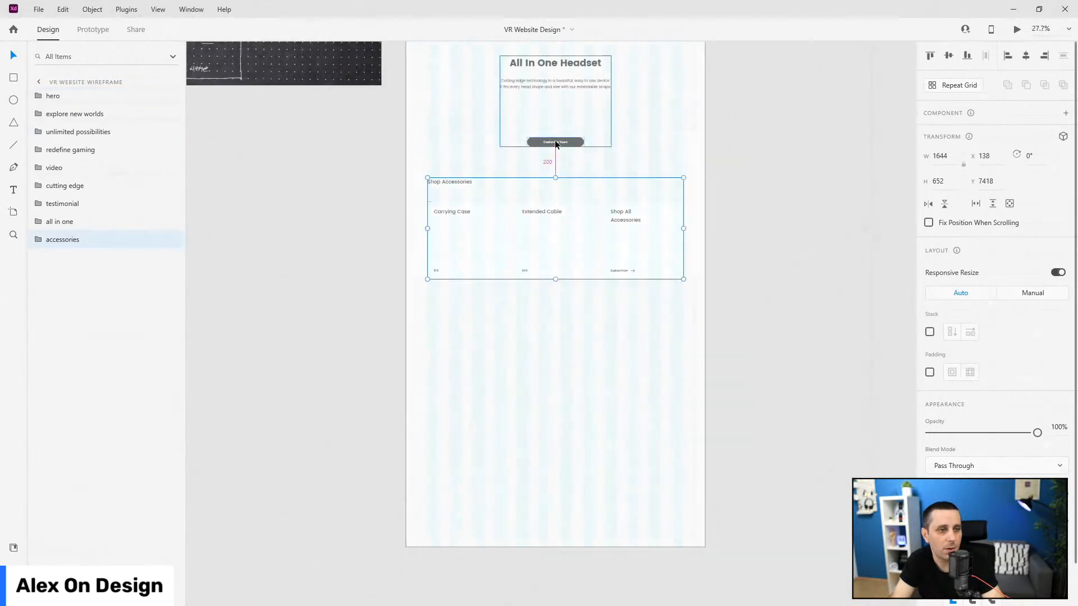
scroll(543, 161, down, 4)
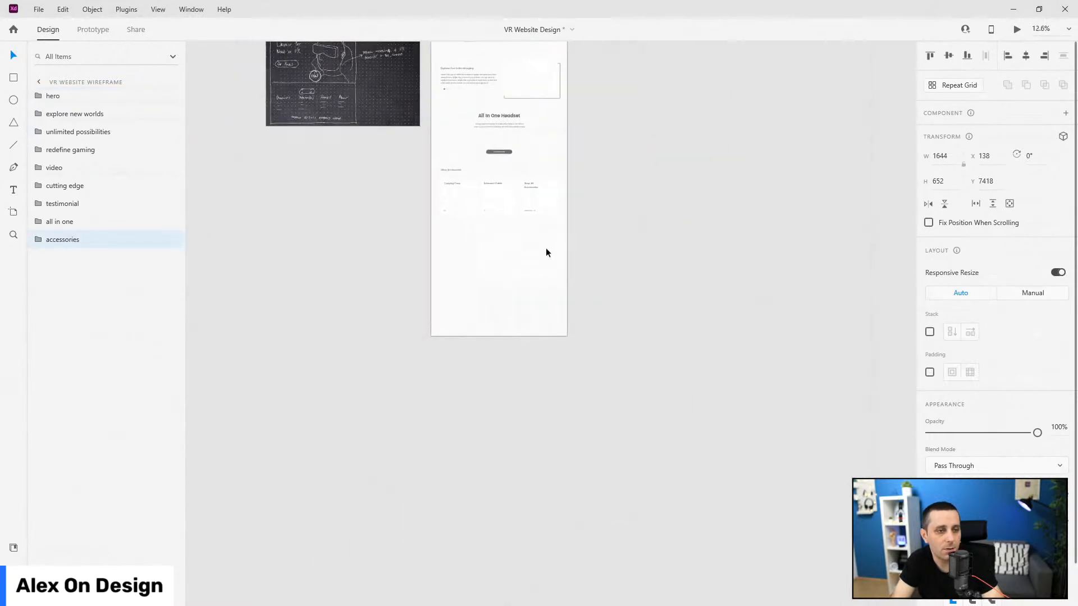
click(515, 326)
drag(500, 336, 499, 402)
scroll(496, 255, up, 3)
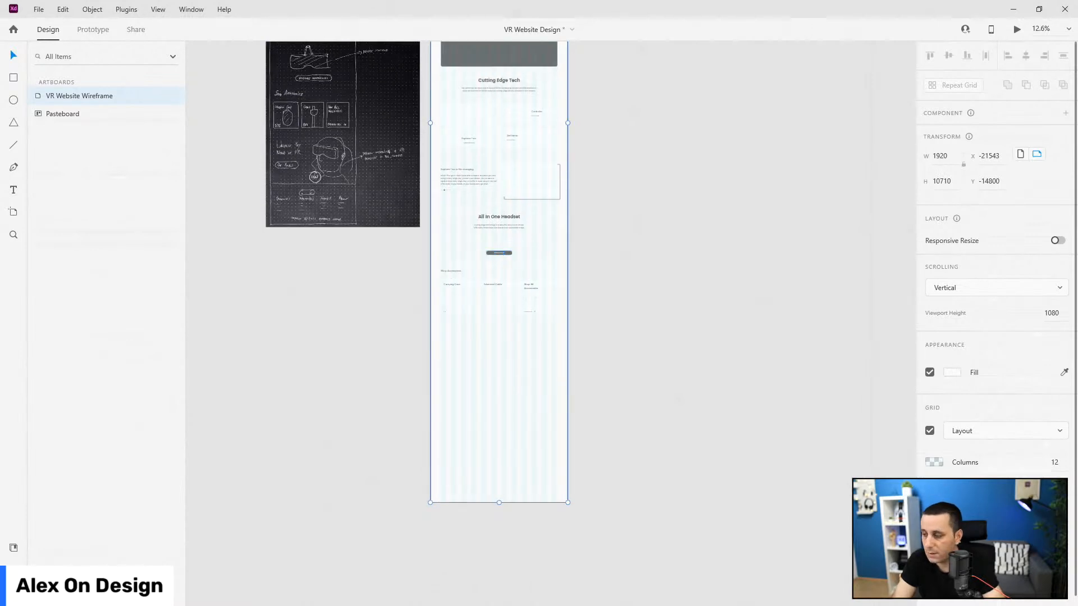
key(ctrl+s)
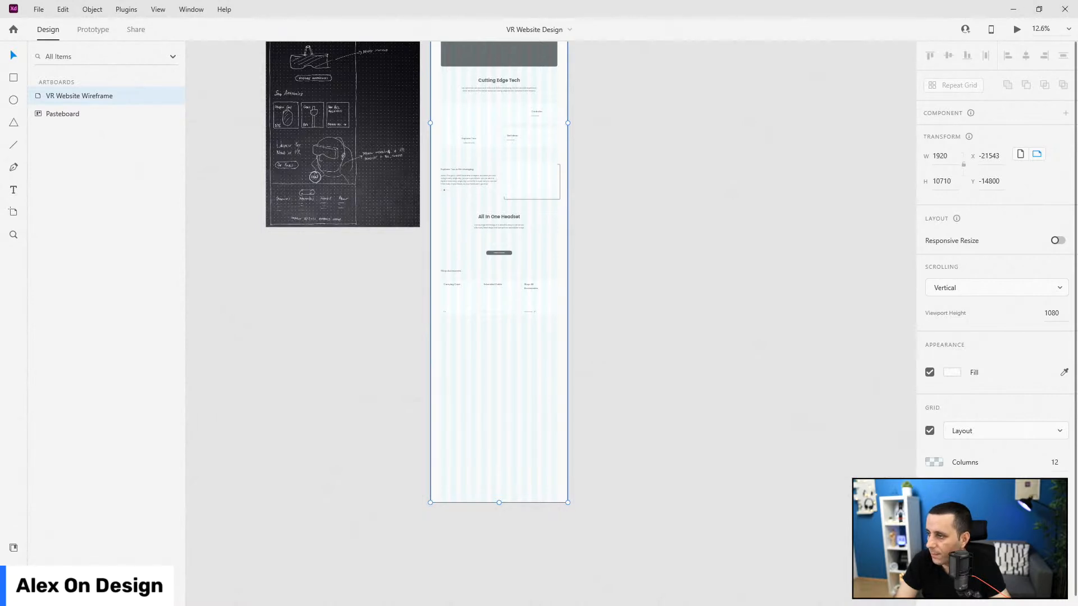
Step: Duplicate the explore new worlds section and place the copy after accessories, both on the page and in the layer order
scroll(265, 189, up, 2)
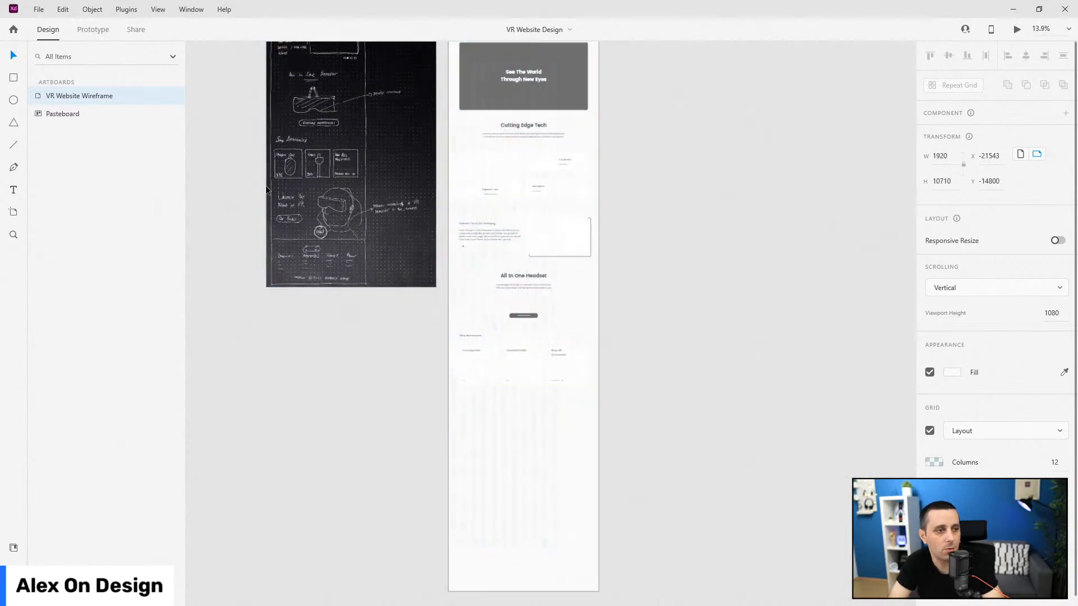
scroll(265, 189, up, 4)
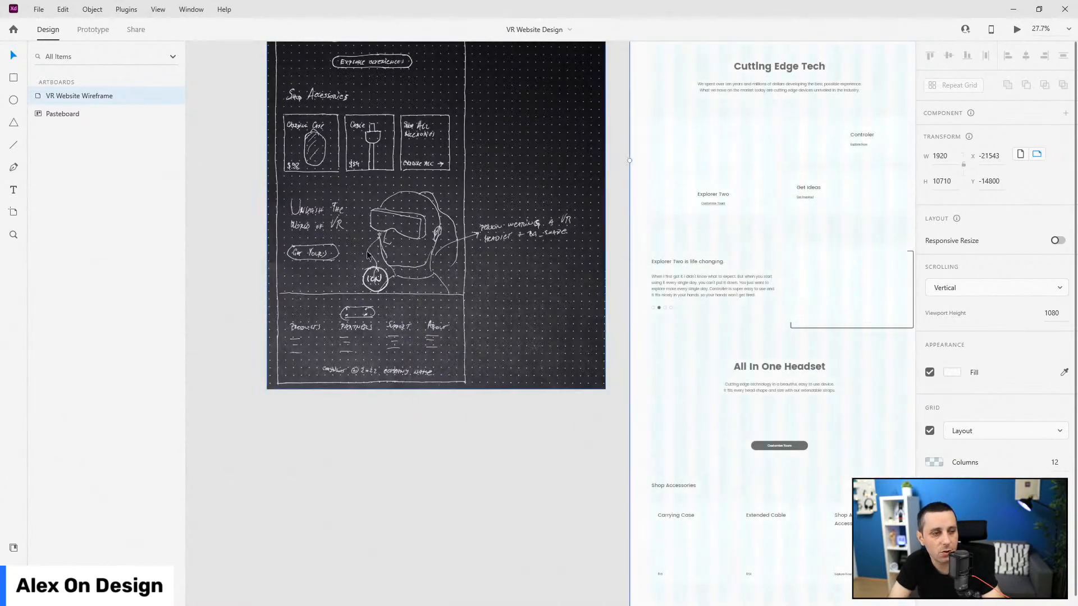
scroll(366, 251, down, 5)
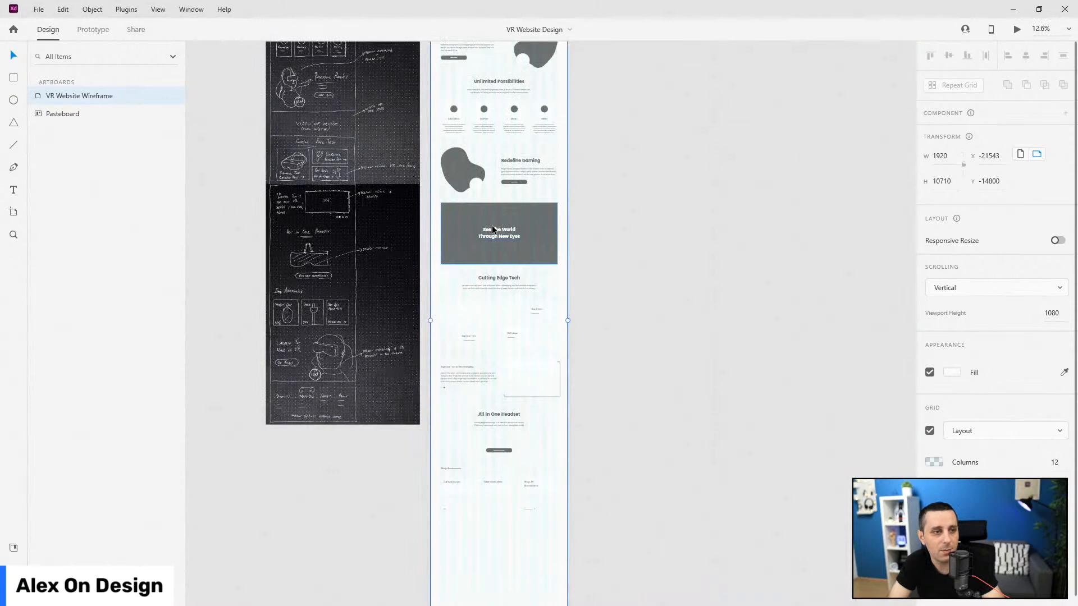
scroll(524, 95, up, 2)
click(524, 95)
key(ctrl+d)
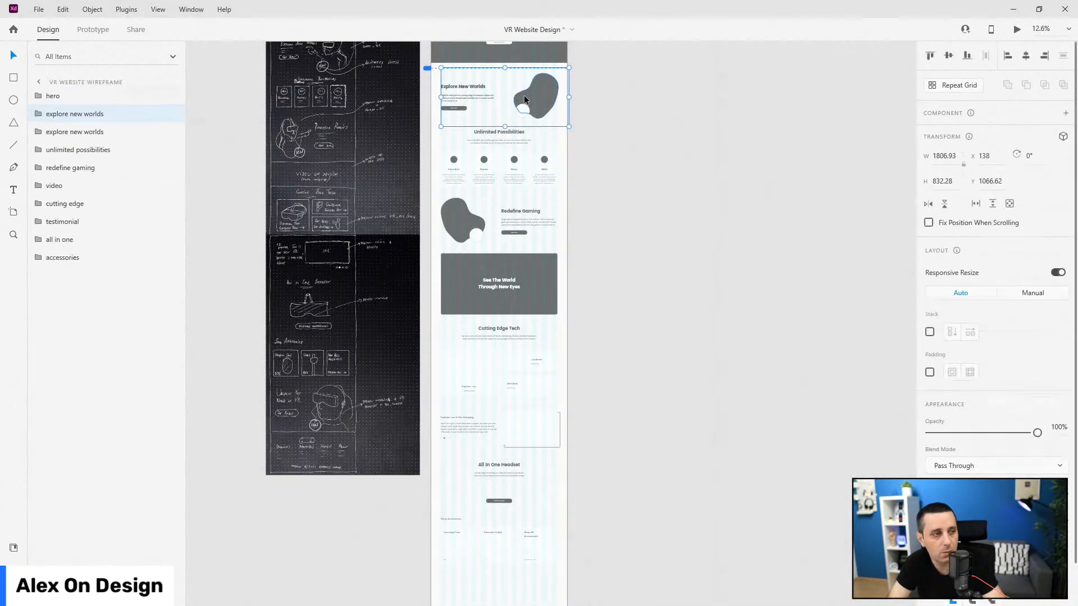
drag(558, 103, 543, 495)
scroll(544, 505, down, 3)
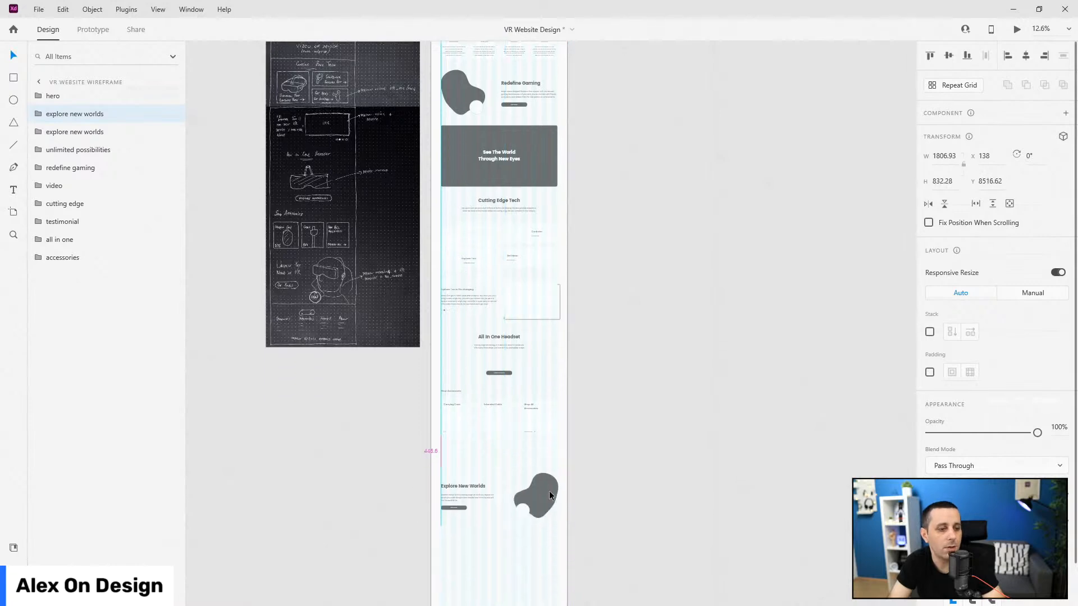
drag(85, 115, 89, 263)
Step: Reposition the duplicated section just beneath the product cards, at about Y 8140.62
scroll(486, 470, up, 6)
drag(486, 470, 678, 140)
key(shift+Down)
key(shift+Down)
key(shift+Down)
key(shift+Down)
key(shift+Down)
key(shift+Down)
key(shift+Down)
key(shift+Down)
key(shift+Down)
key(shift+Down)
key(shift+Down)
key(shift+Down)
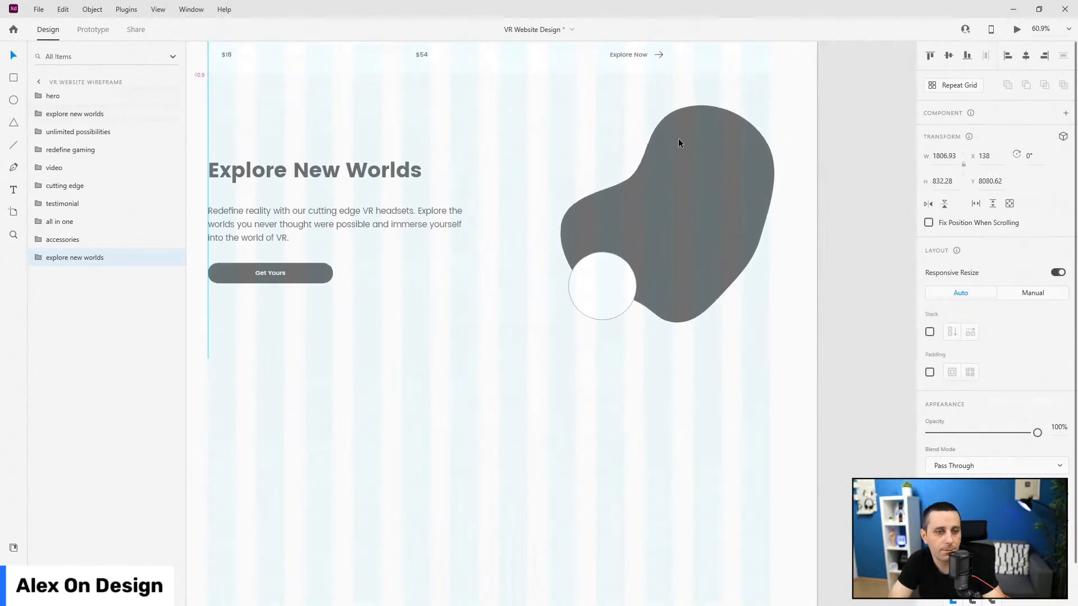
key(shift+Down)
key(shift+Down)
key(shift+Down)
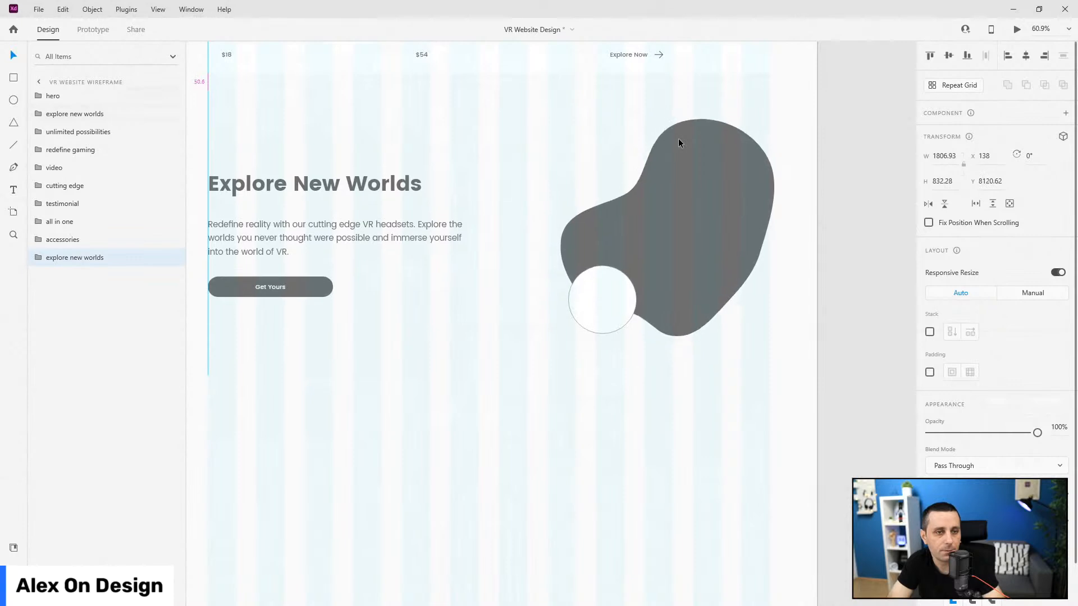
scroll(665, 223, down, 3)
scroll(665, 223, down, 1)
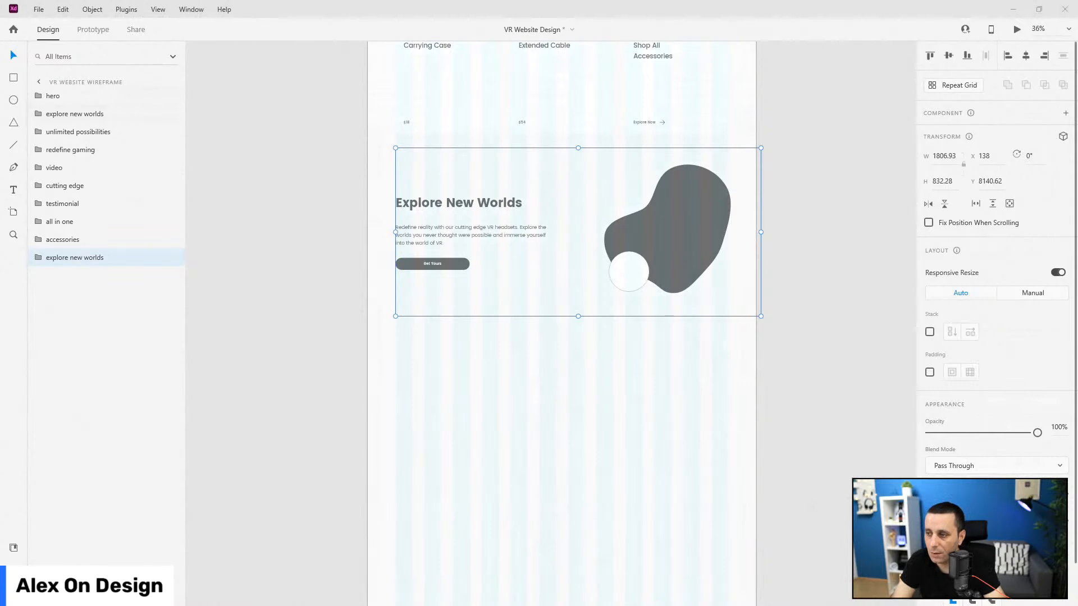
Step: Rename the duplicated section's group as "unleash the world"
double_click(76, 258)
text(unleash t)
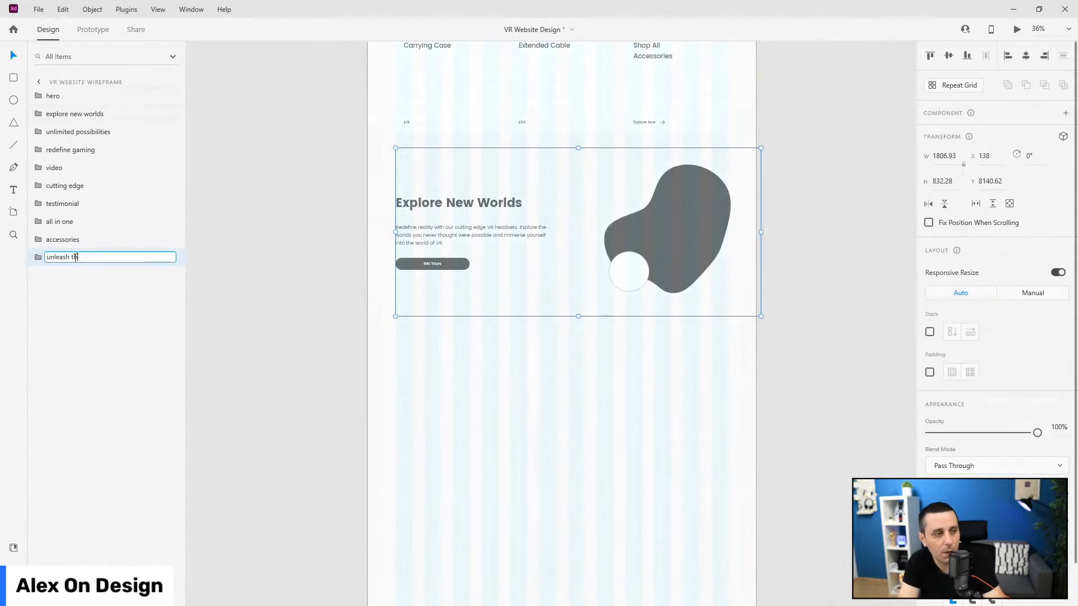
text(he world)
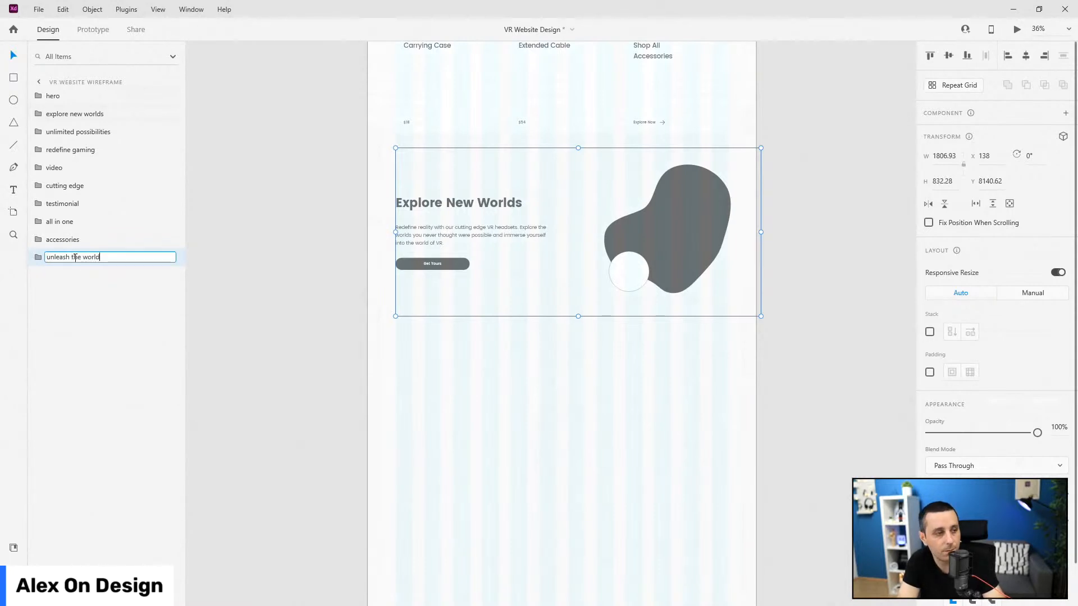
key(Return)
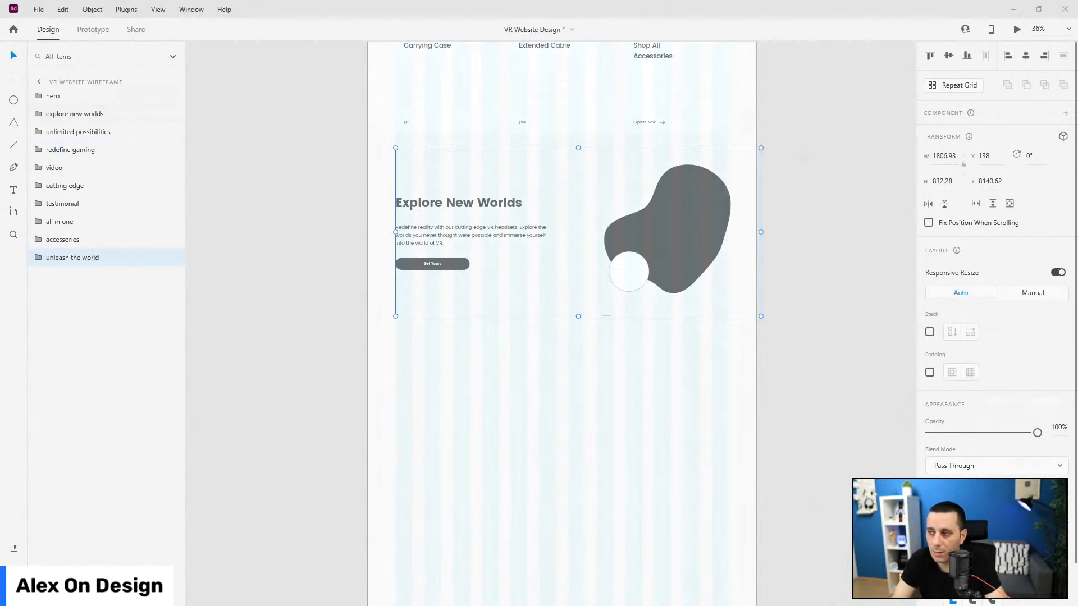
Step: Change the duplicated section's heading to "Unleash The World Of VR Tecnhology"
double_click(501, 203)
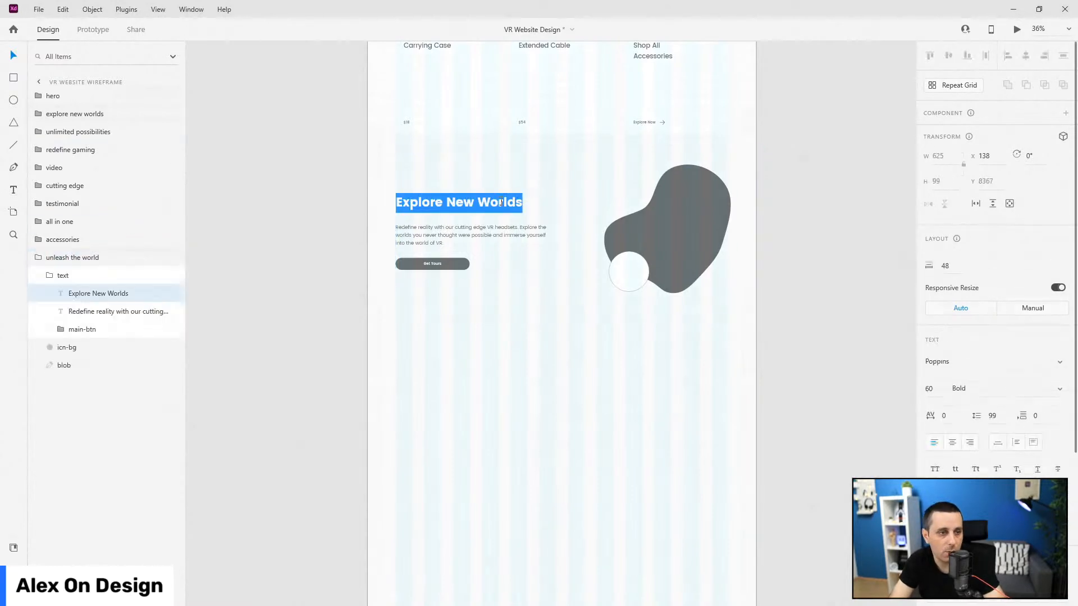
text(Unleash The World Of VR Technology)
key(Escape)
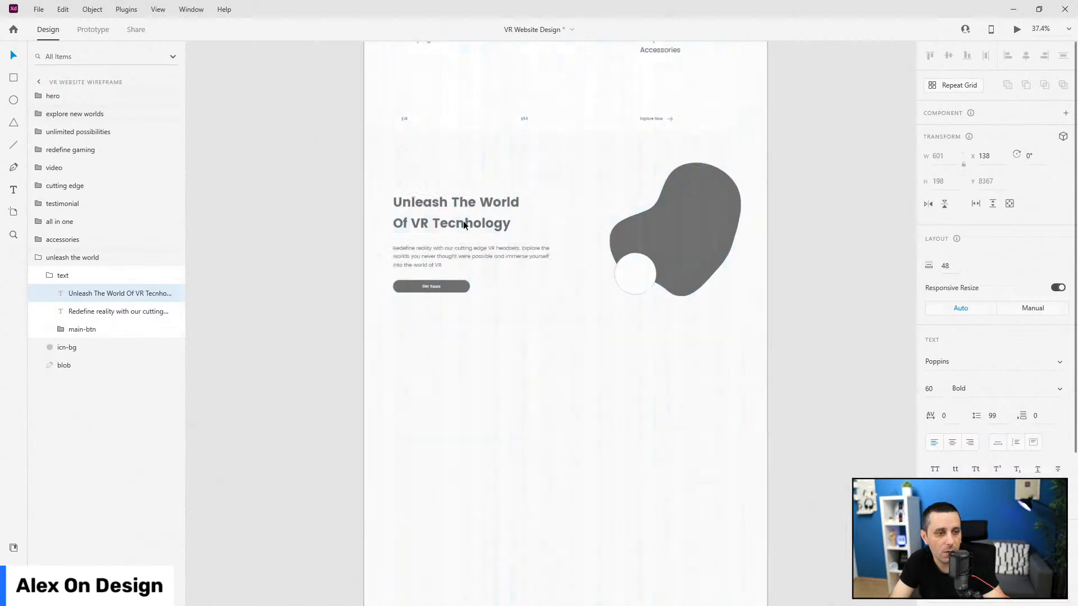
Step: Undo the heading change and re-enter the heading as "Unleash The World Of VR Tecnhology" on two lines
scroll(464, 225, up, 5)
key(ctrl+z)
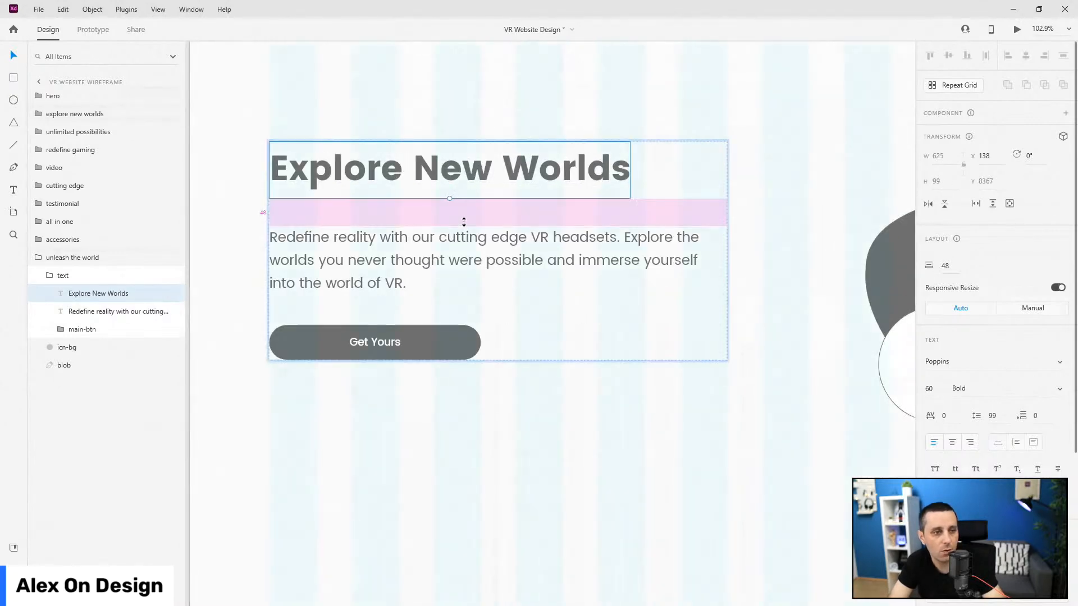
double_click(507, 171)
text(Unleash The World Of VR Tecnhology)
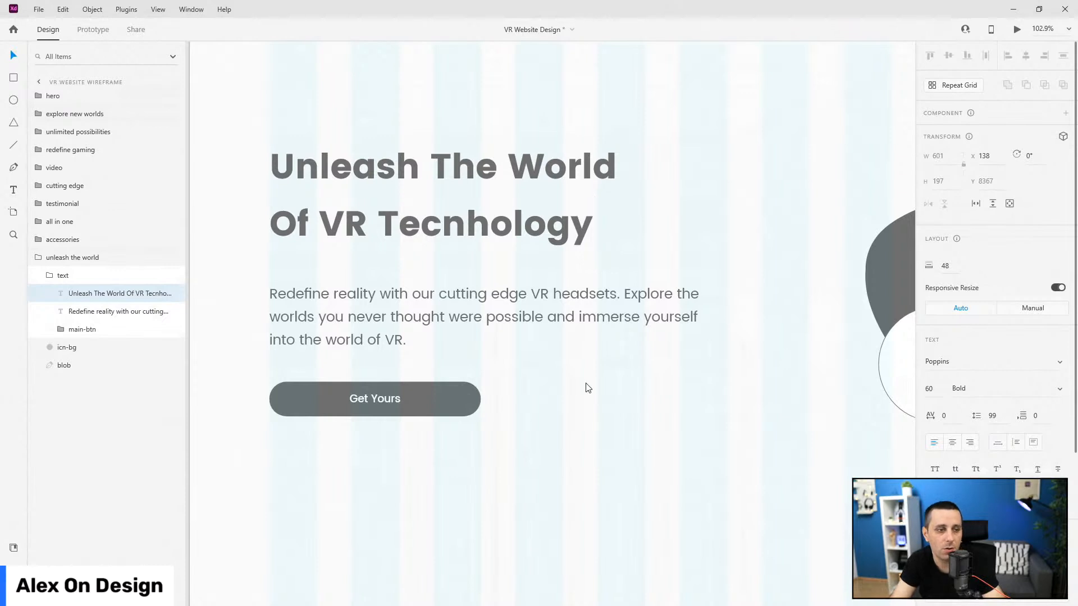
key(Escape)
scroll(531, 359, down, 5)
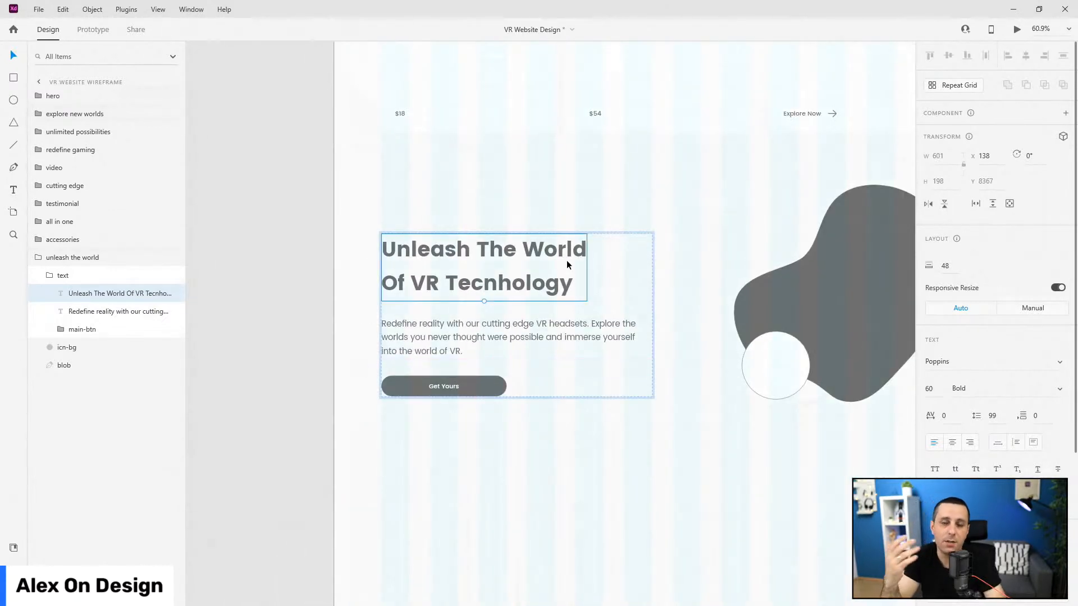
Step: Try extending the heading by pasting its text twice more on new lines, and undo the change
double_click(567, 262)
key(ctrl+c)
click(576, 281)
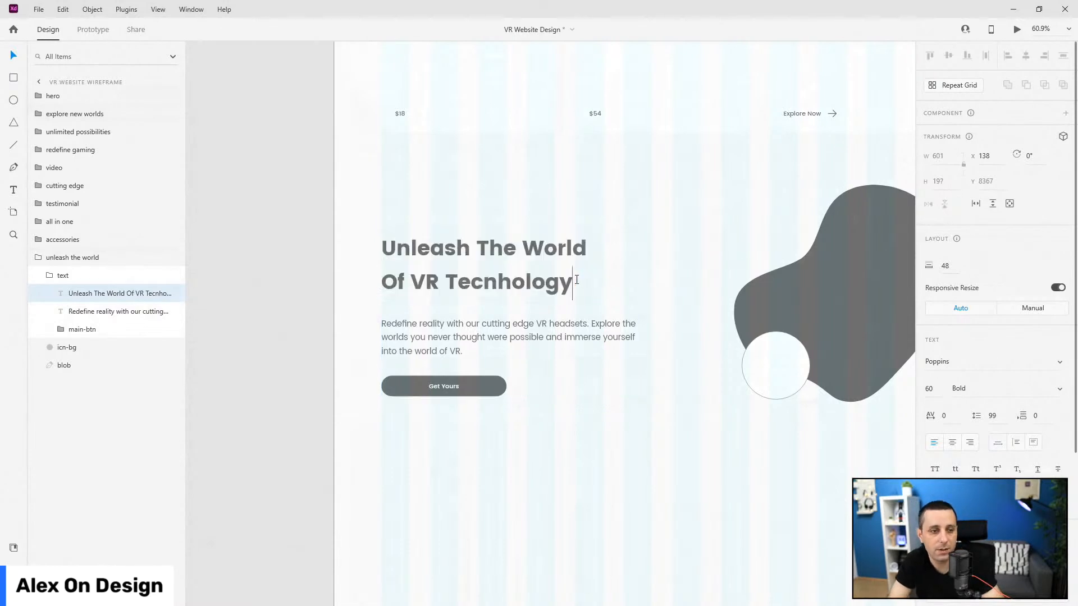
key(Return)
key(ctrl+v)
key(Return)
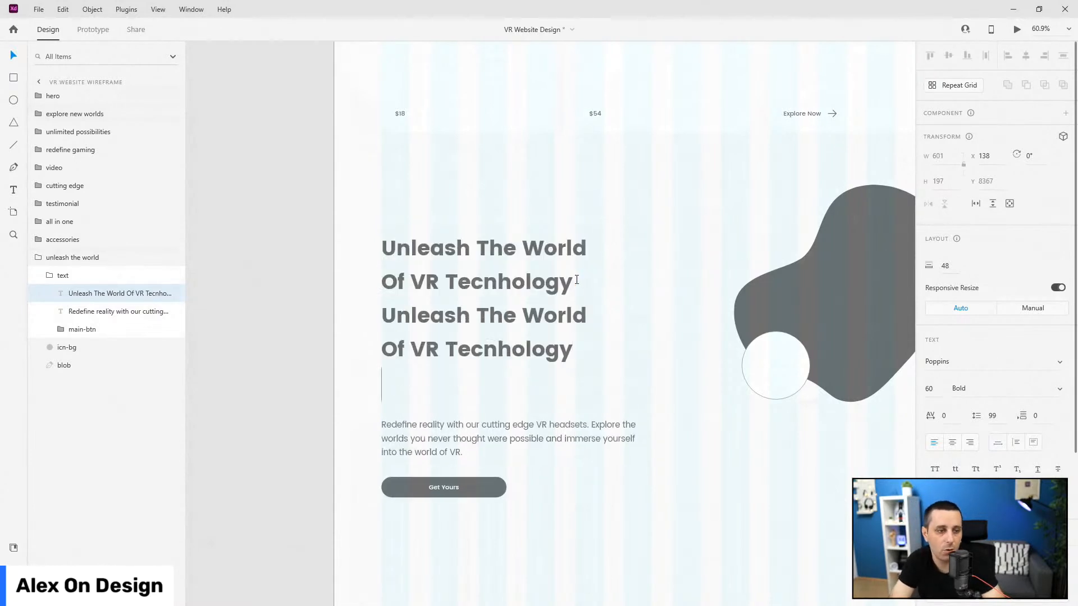
key(ctrl+v)
key(Escape)
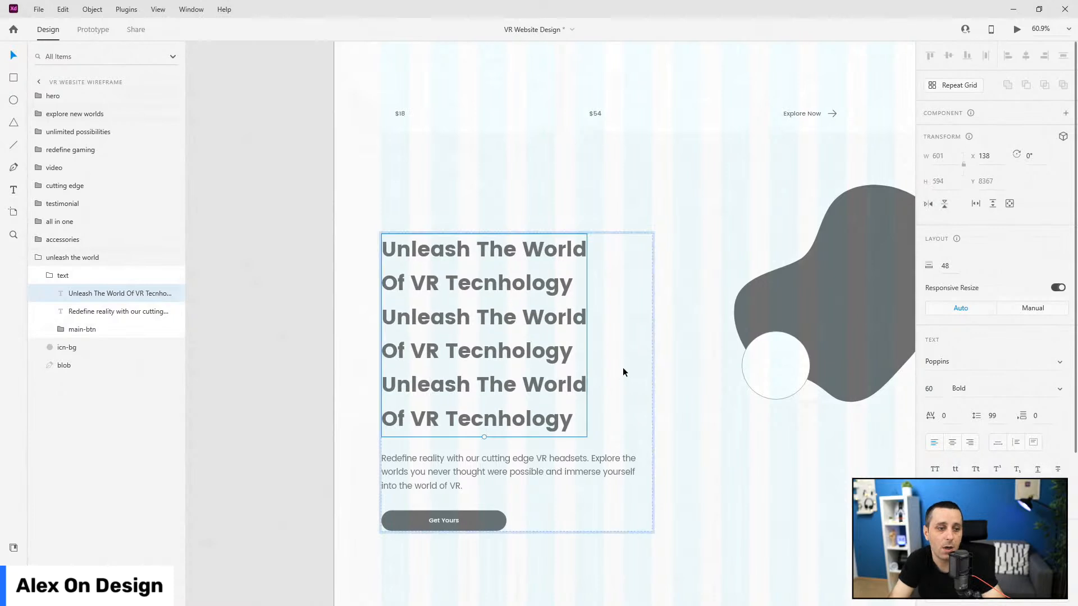
key(ctrl+z)
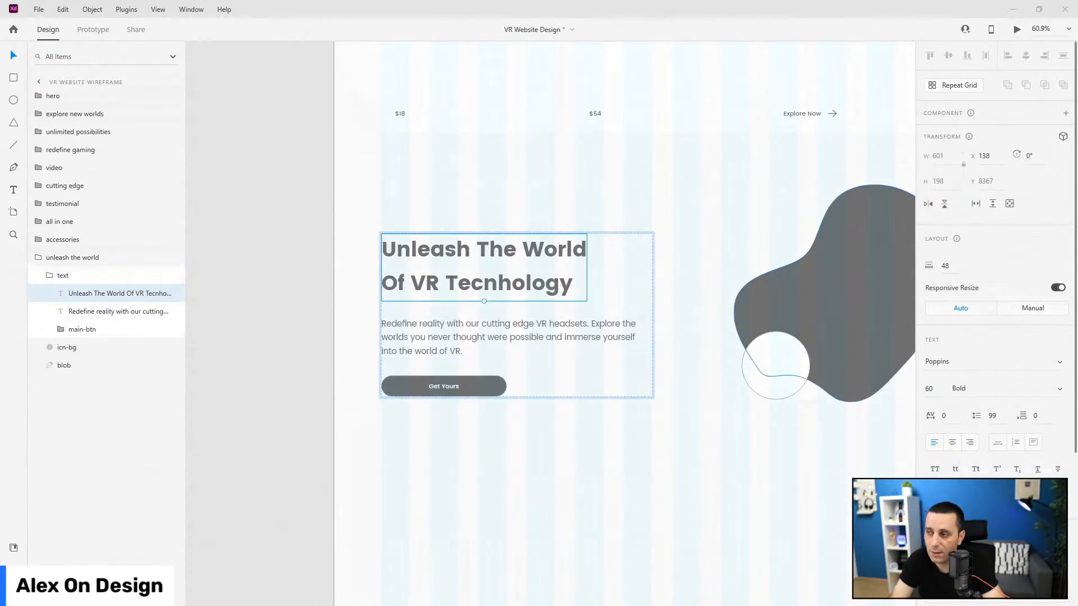
Step: Replace the section's paragraph with copy beginning "Redefine what you thought was real and immerse yourself into" and ending "start your exciting journey today."
click(457, 320)
double_click(460, 328)
text(Redefine what you thought was real and immerse yourself into the exciting new worlds your never thought possible. Customize your Explorer Two and start your exciting journey today.)
key(Escape)
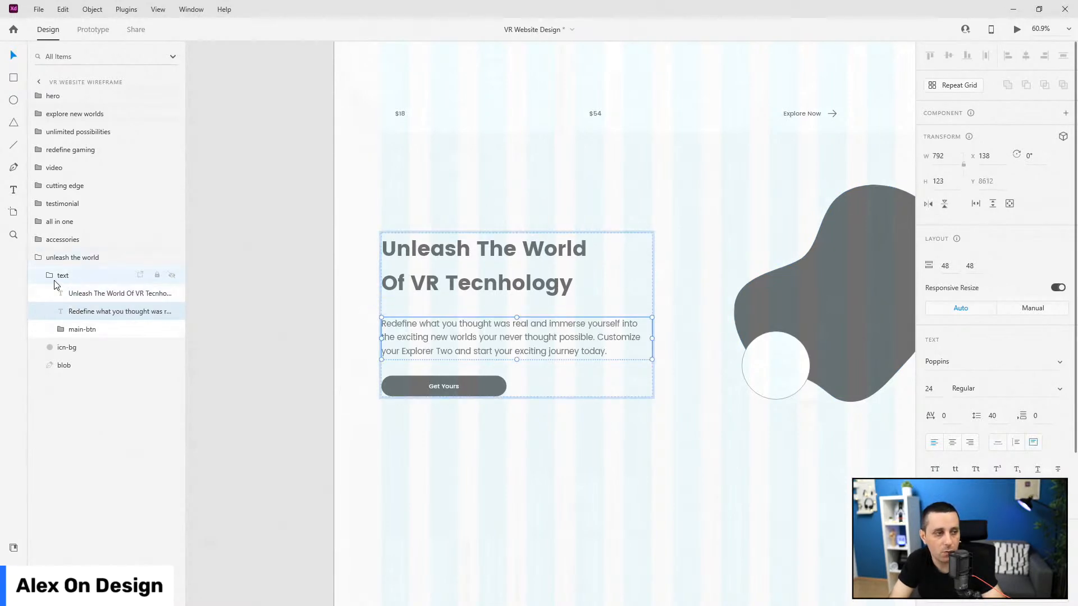
key(Escape)
key(Escape)
scroll(487, 276, down, 1)
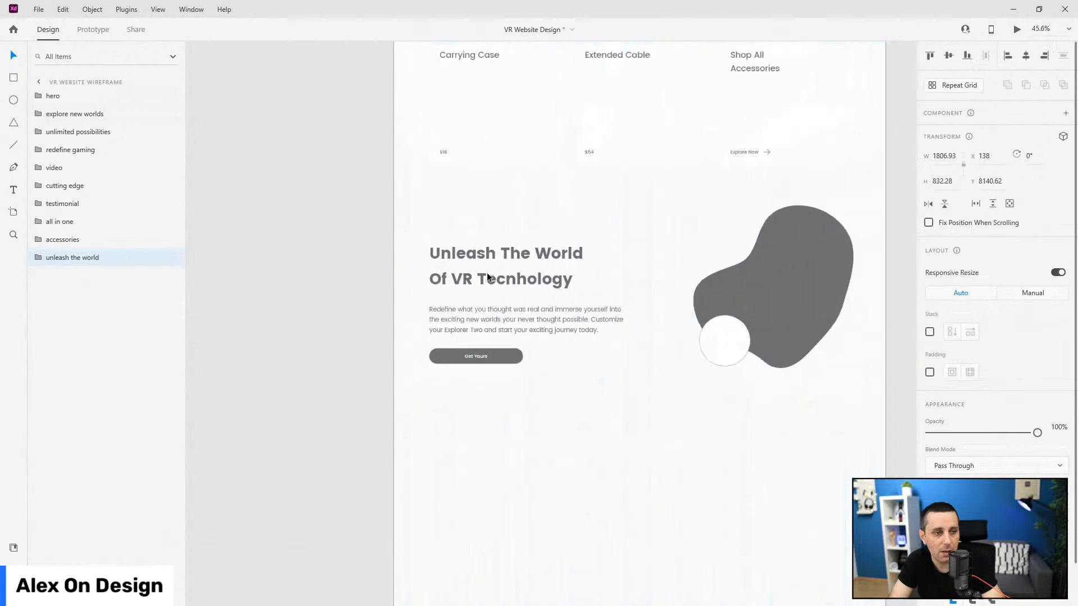
Step: Following the sketch's footer, draw a full-width rectangle about 1920 by 727 below the unleash the world section, with dark gray fill and no border
scroll(487, 276, down, 1)
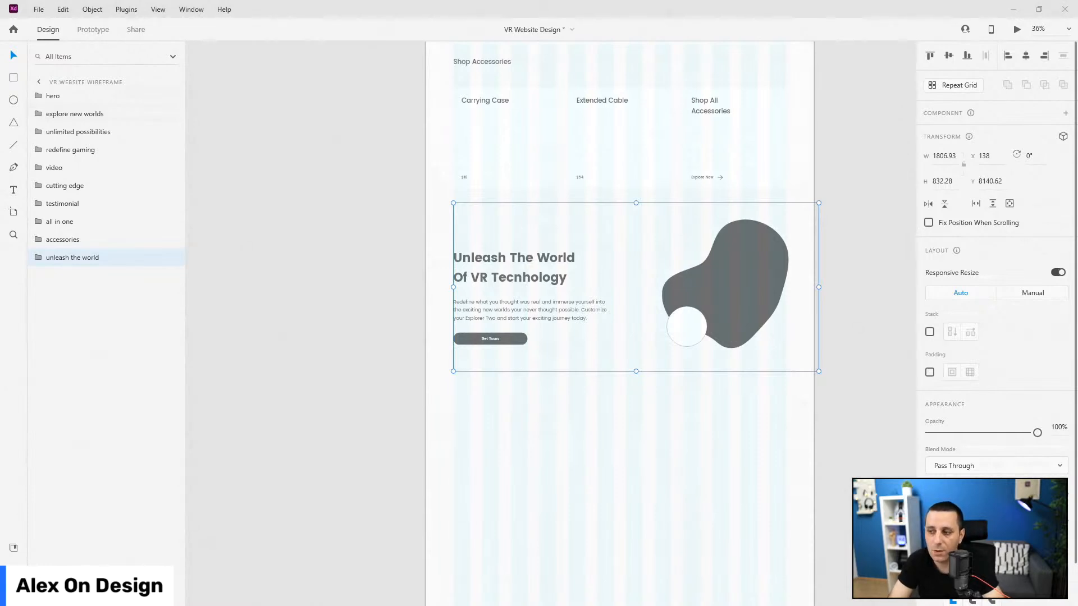
scroll(584, 266, down, 4)
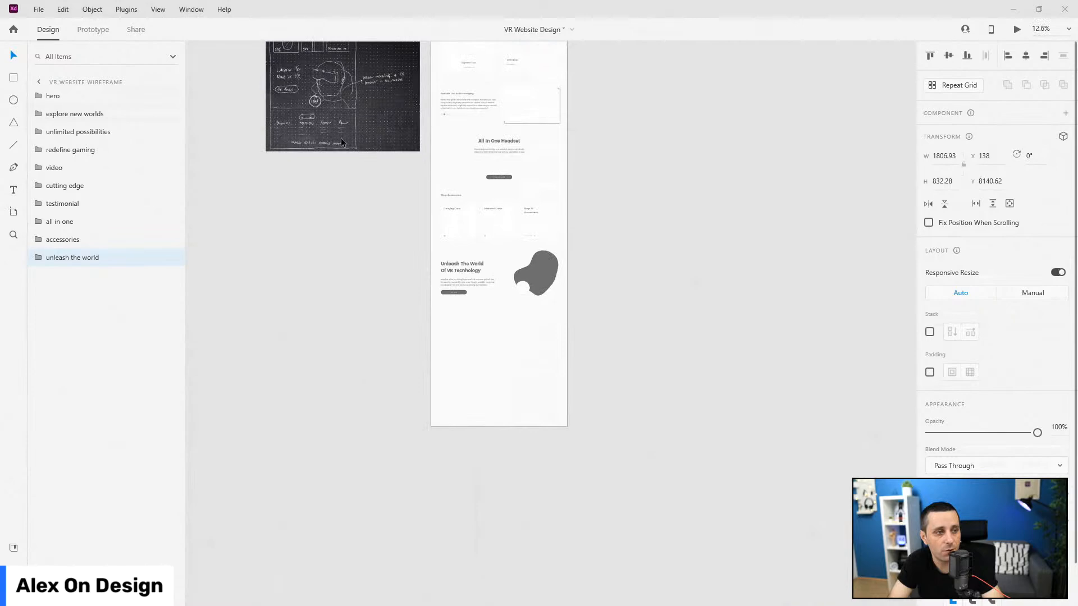
scroll(370, 156, up, 5)
scroll(507, 219, down, 1)
scroll(489, 251, up, 5)
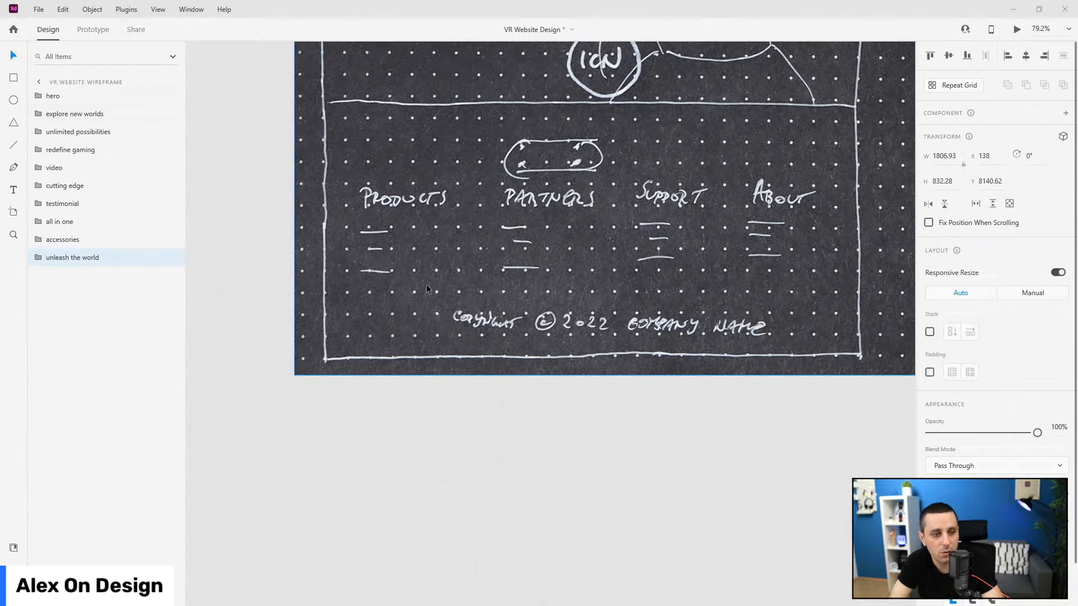
scroll(370, 275, down, 4)
key(ctrl+3)
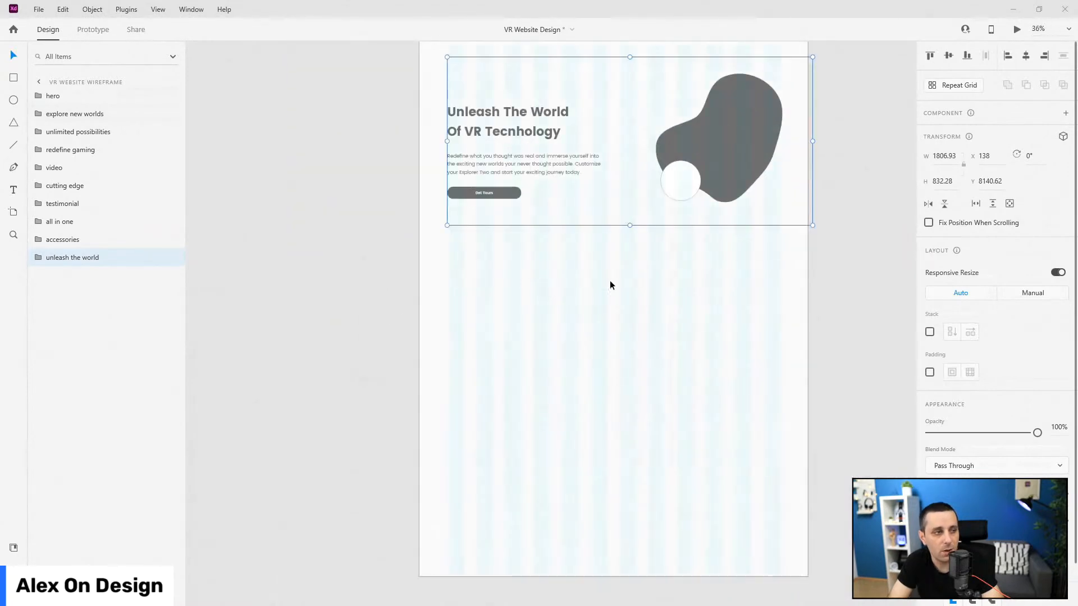
key(r)
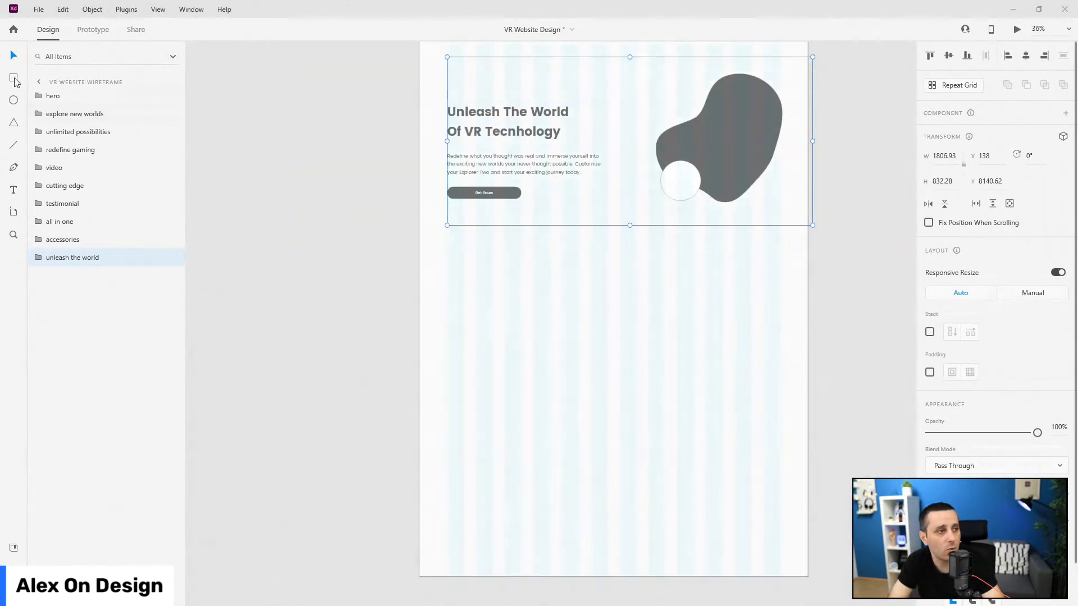
mouse_move(421, 273)
mouse_down()
mouse_move(753, 358)
mouse_move(808, 419)
mouse_up()
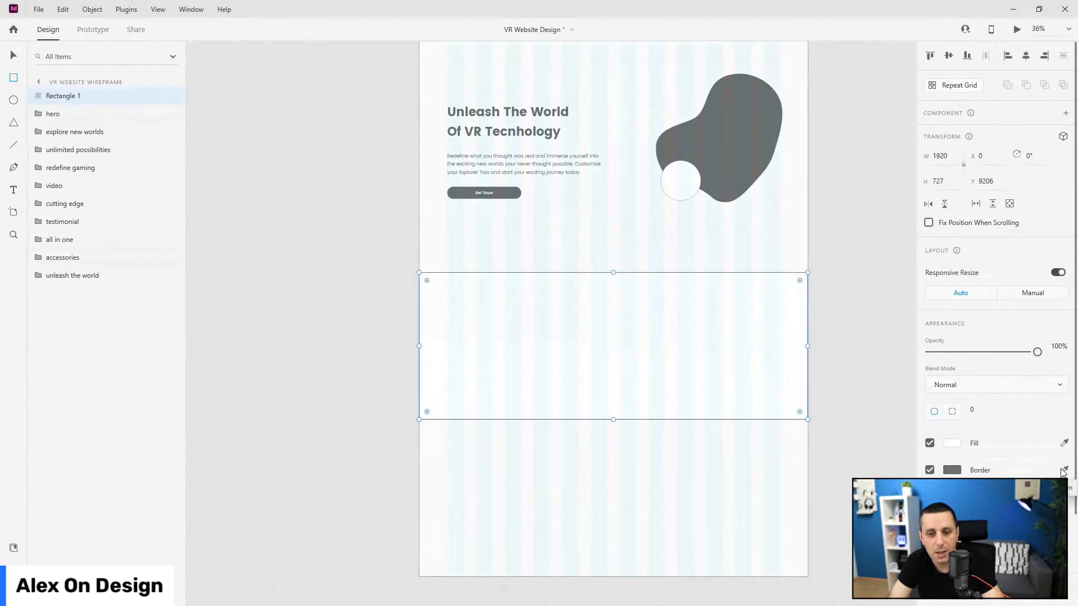
click(1064, 470)
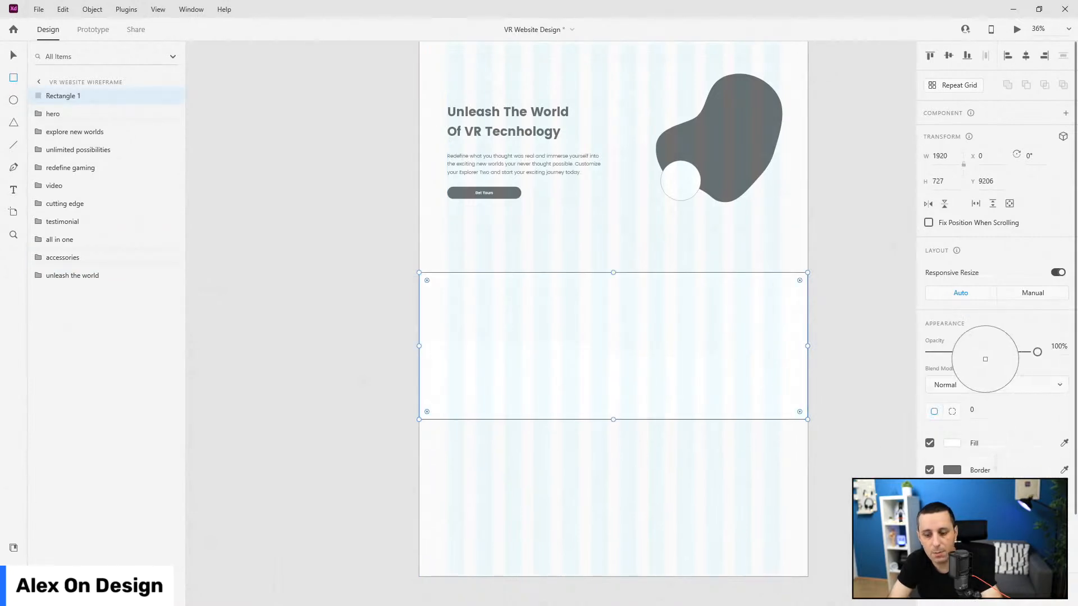
click(957, 470)
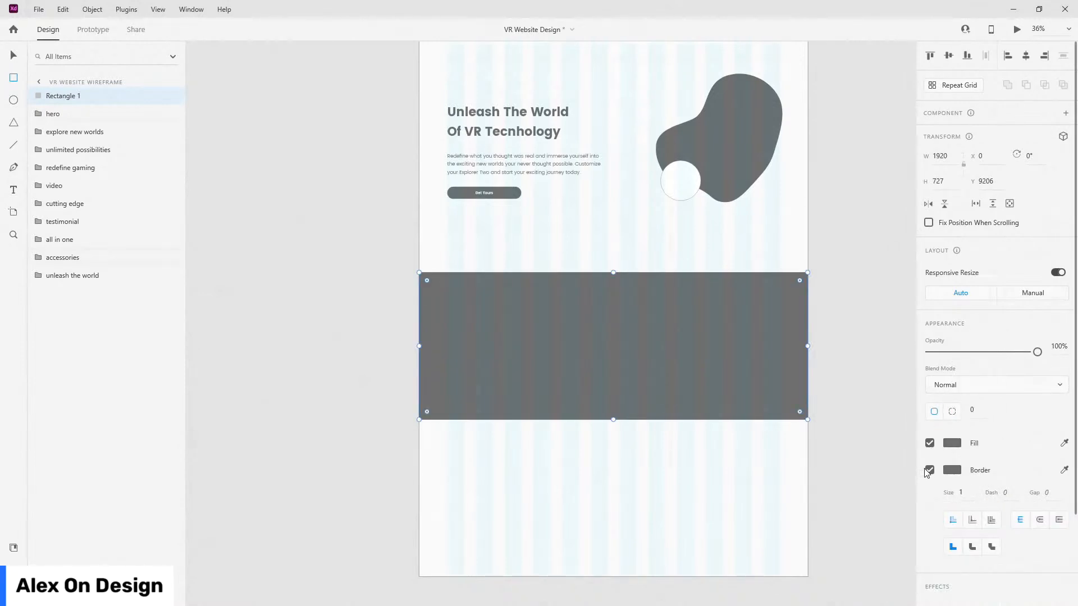
click(929, 470)
Step: Place the rectangle's layer after unleash the world in the layer order and rename it footer-bg
drag(66, 95, 83, 292)
double_click(73, 278)
text(fo)
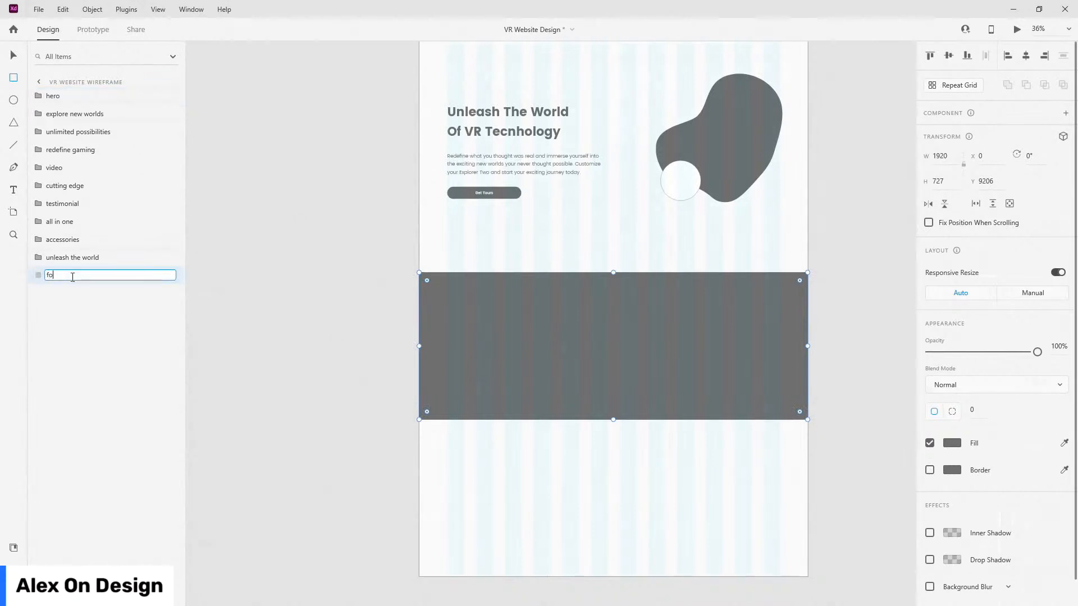
text(oter-bg)
key(Return)
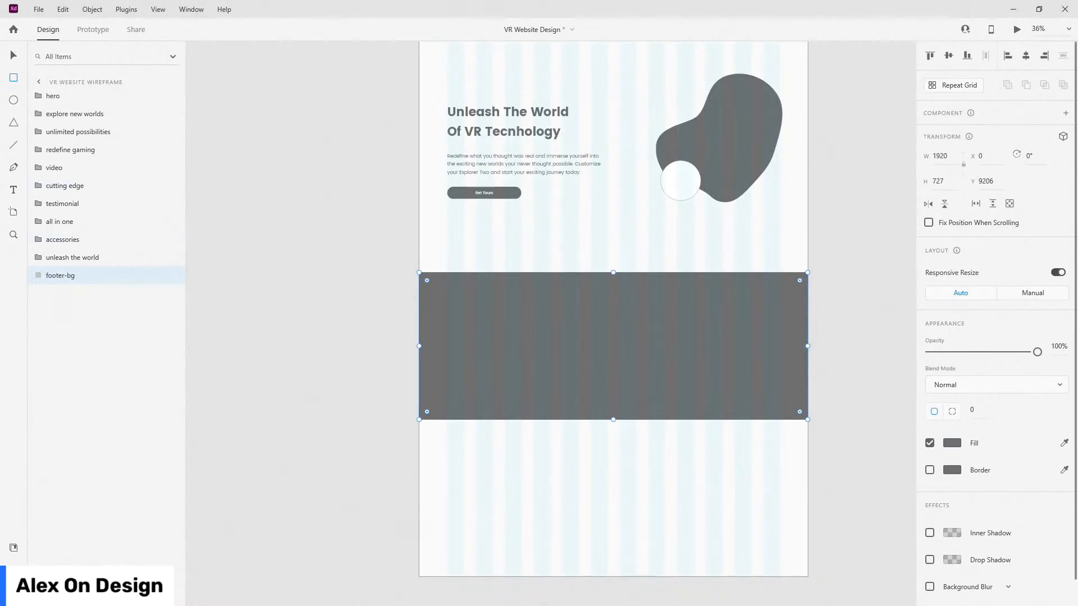
Step: Set the footer background's height to 640
click(944, 188)
text(640)
key(Return)
Step: Reposition the footer background beneath the unleash the world section, at about Y 9114
key(v)
mouse_move(640, 295)
mouse_down()
mouse_move(642, 245)
mouse_move(645, 275)
mouse_up()
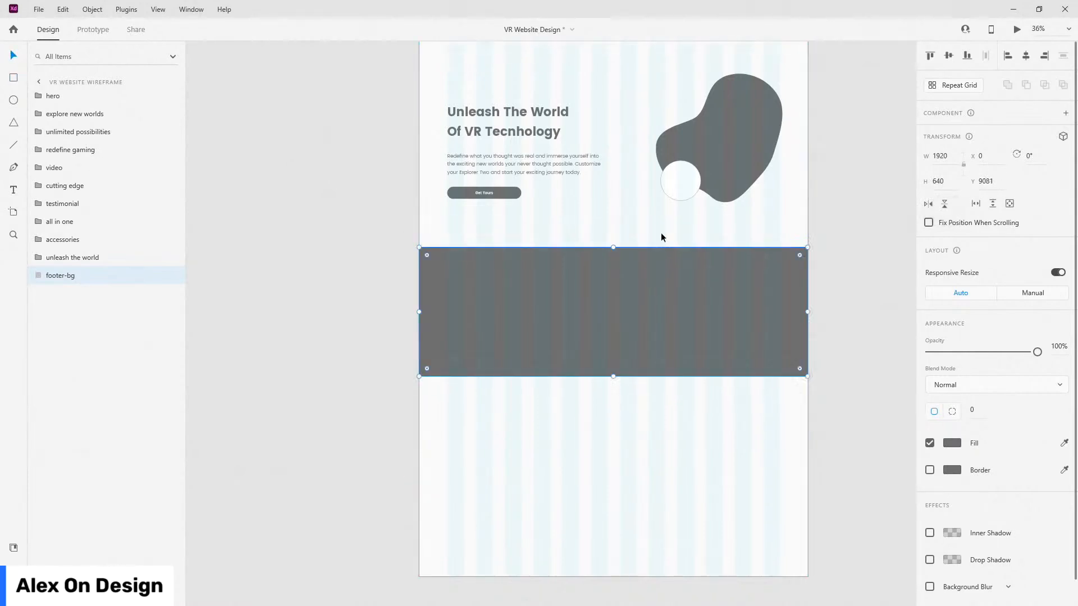
drag(757, 285, 758, 240)
key(shift+Down)
key(shift+Down)
key(shift+Down)
key(shift+Down)
key(shift+Down)
key(shift+Down)
key(shift+Down)
key(shift+Down)
key(shift+Down)
key(shift+Down)
key(shift+Down)
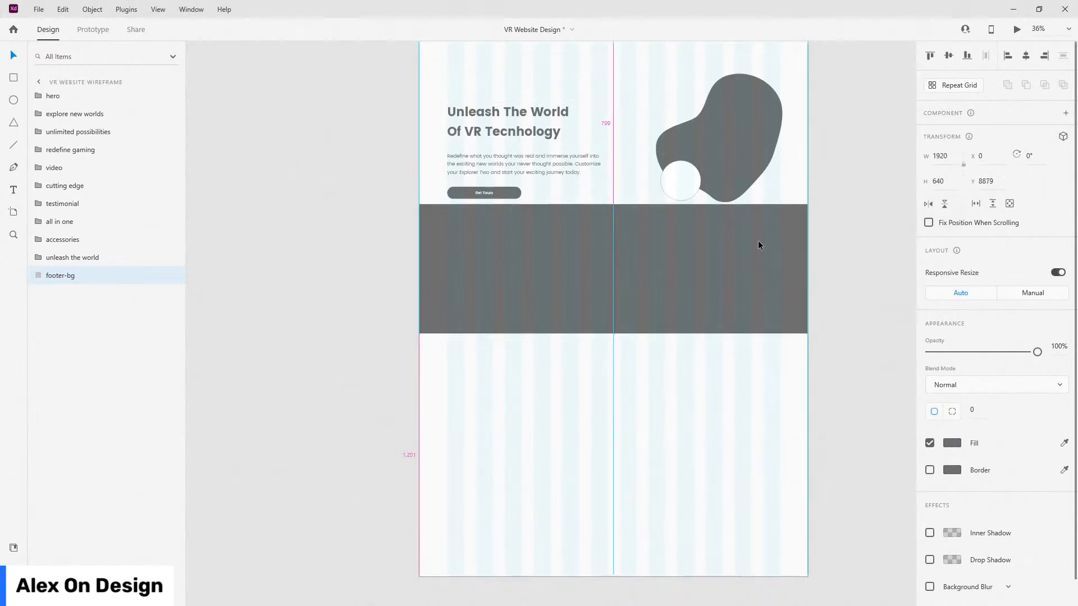
key(shift+Down)
key(shift+Down)
key(shift+Down)
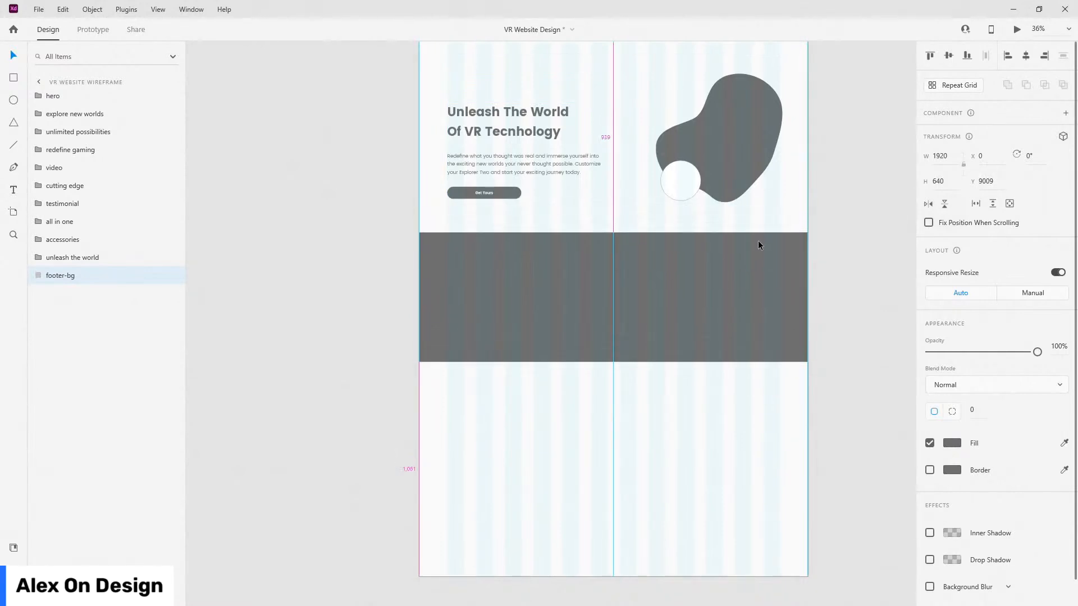
drag(758, 240, 764, 281)
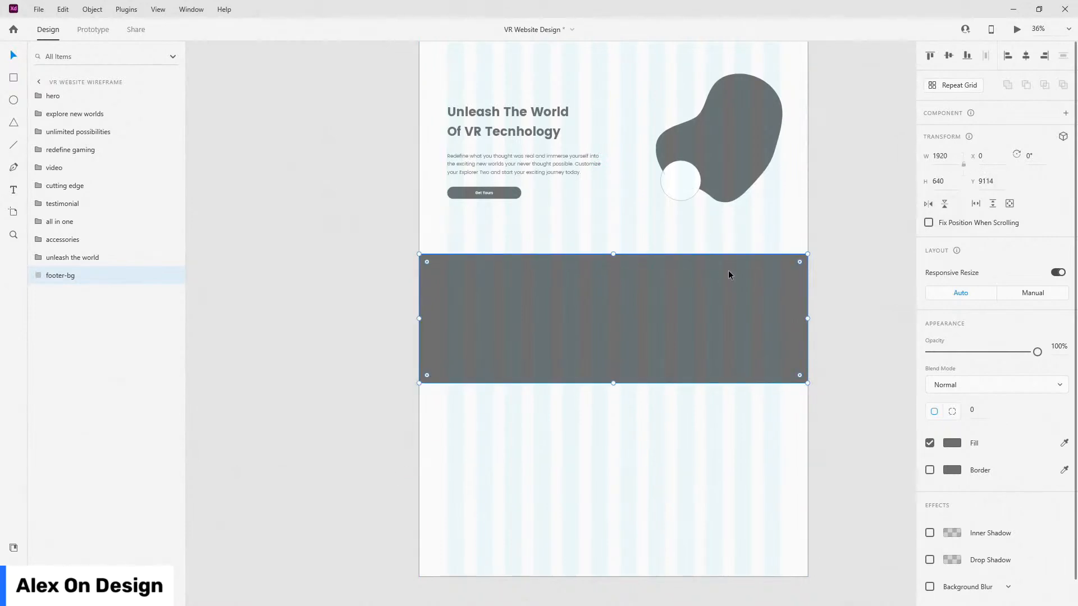
Step: Shorten the artboard to a height of about 9769, just below the footer background's lower edge
double_click(680, 446)
drag(613, 578, 615, 402)
scroll(621, 372, up, 4)
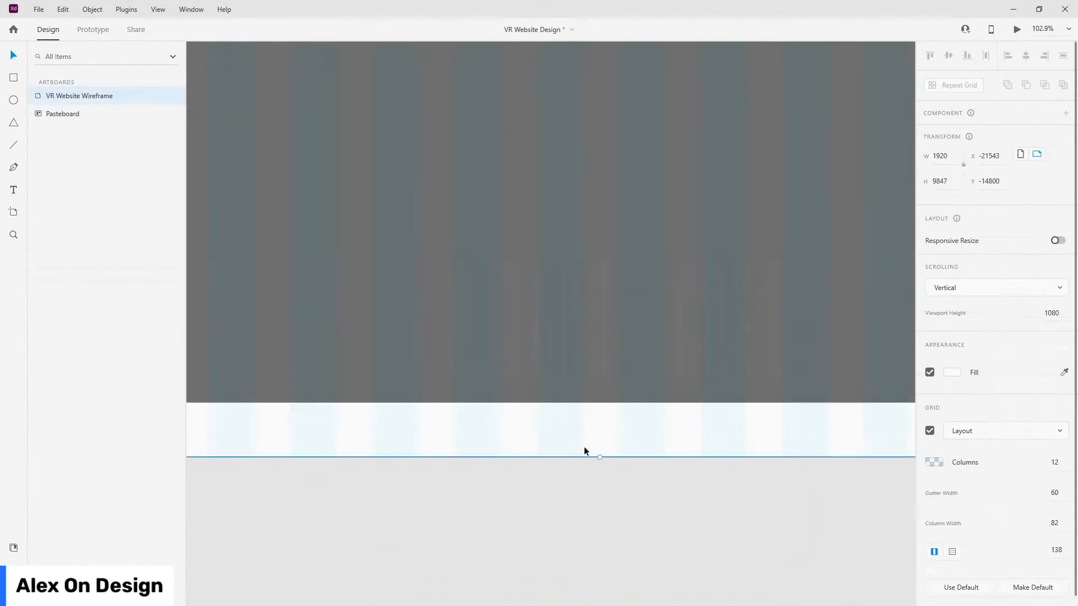
drag(599, 456, 607, 405)
scroll(606, 405, up, 8)
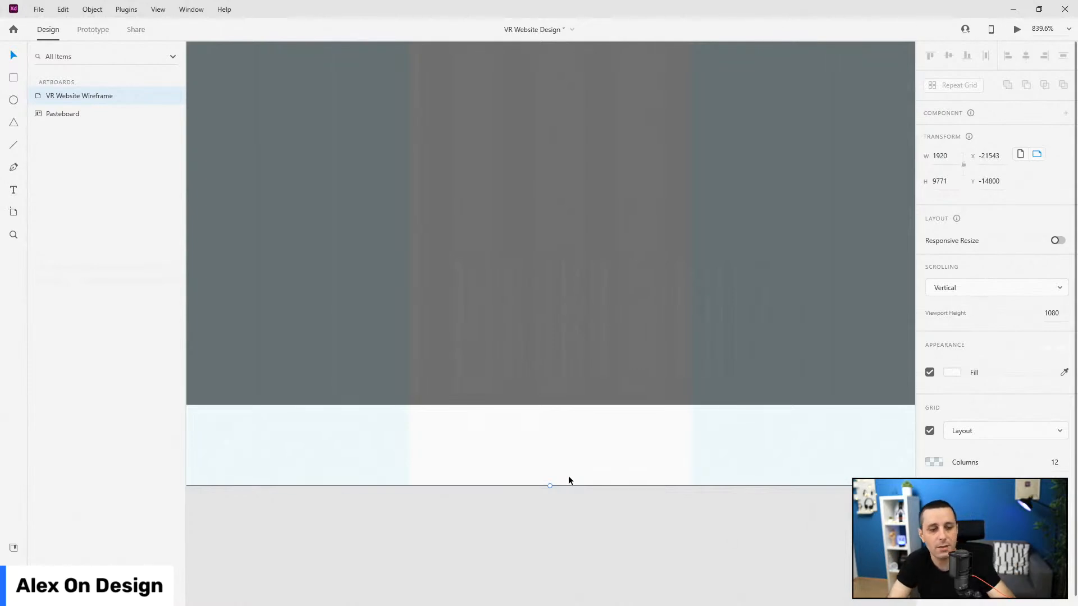
mouse_move(549, 485)
mouse_down()
mouse_move(556, 425)
mouse_move(554, 474)
mouse_up()
Step: Shorten the artboard to a height of about 9754 so it ends flush with the footer background
scroll(478, 332, down, 10)
scroll(496, 345, down, 5)
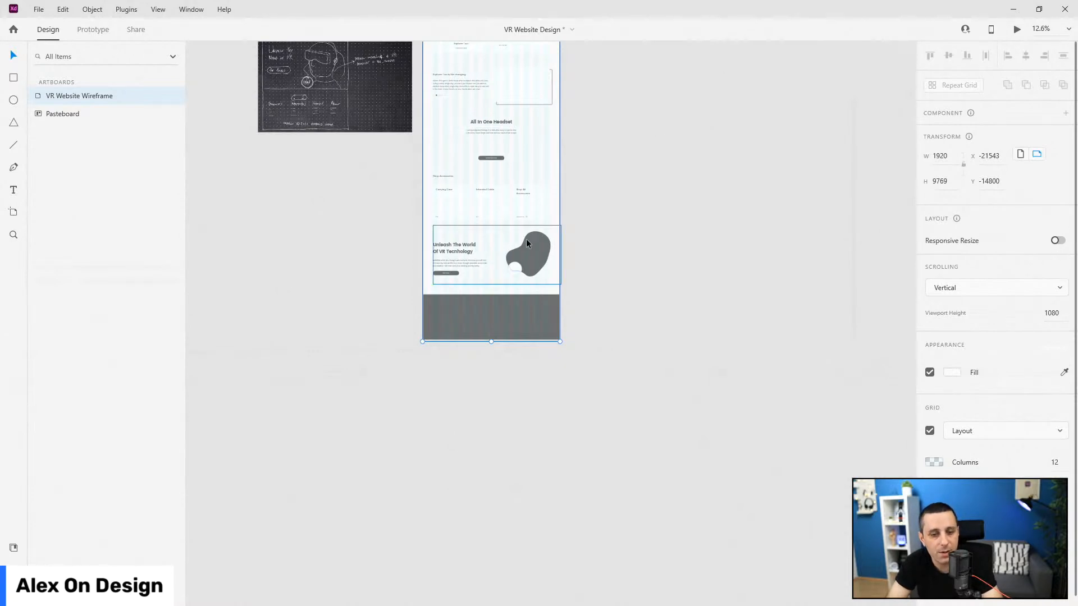
scroll(477, 349, up, 1)
scroll(476, 352, up, 10)
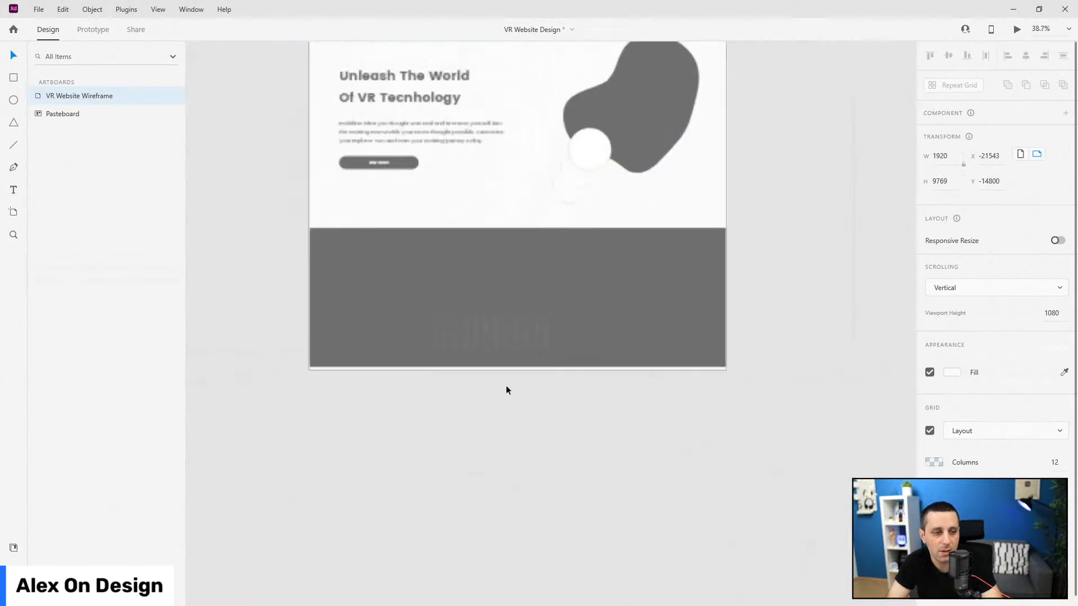
scroll(542, 355, up, 5)
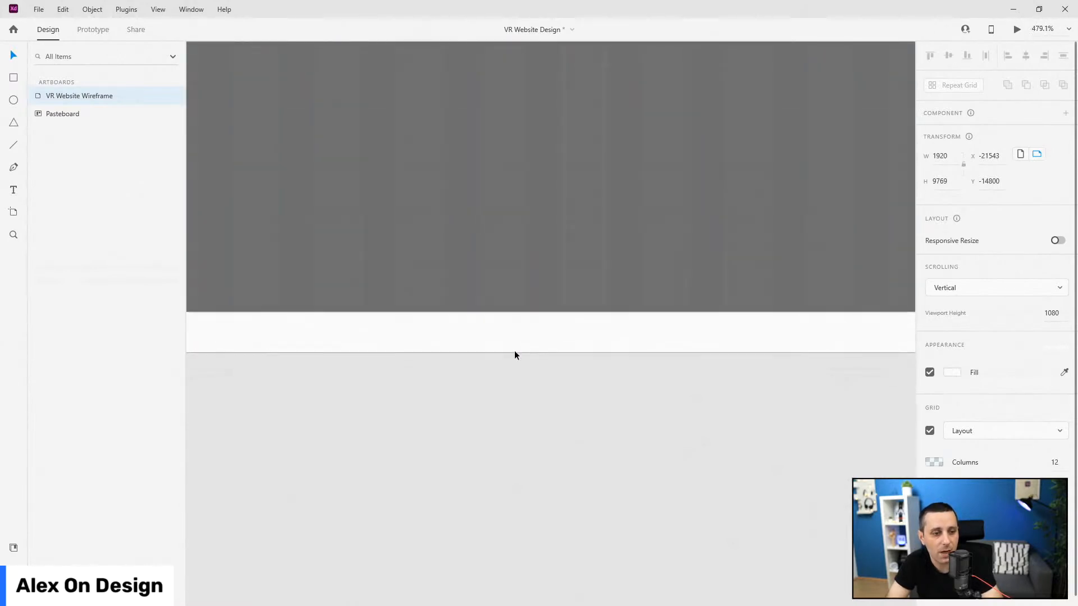
drag(517, 354, 527, 298)
scroll(530, 326, down, 2)
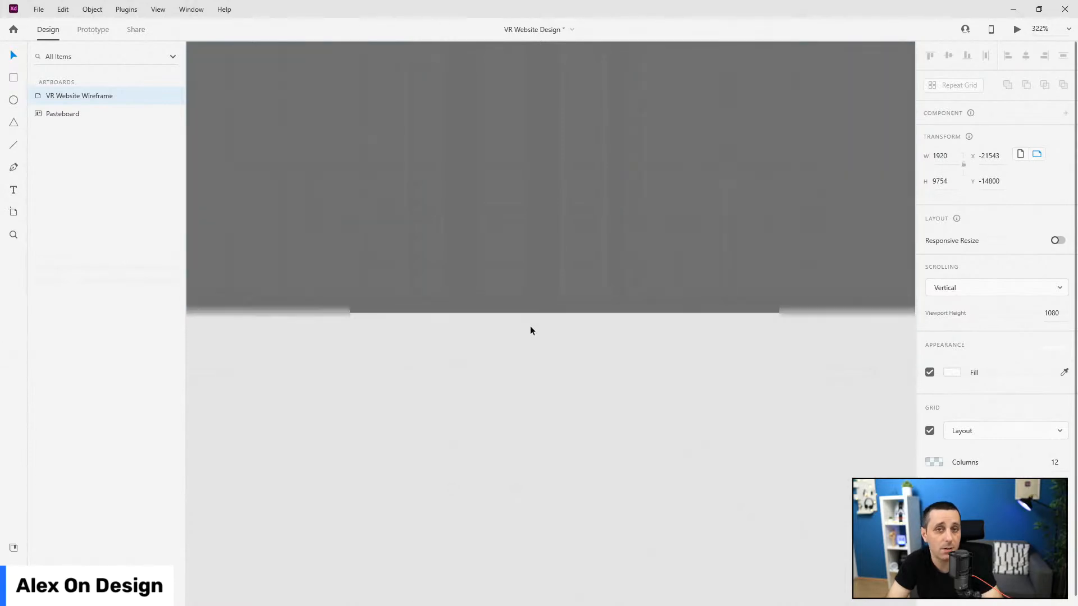
scroll(530, 328, down, 10)
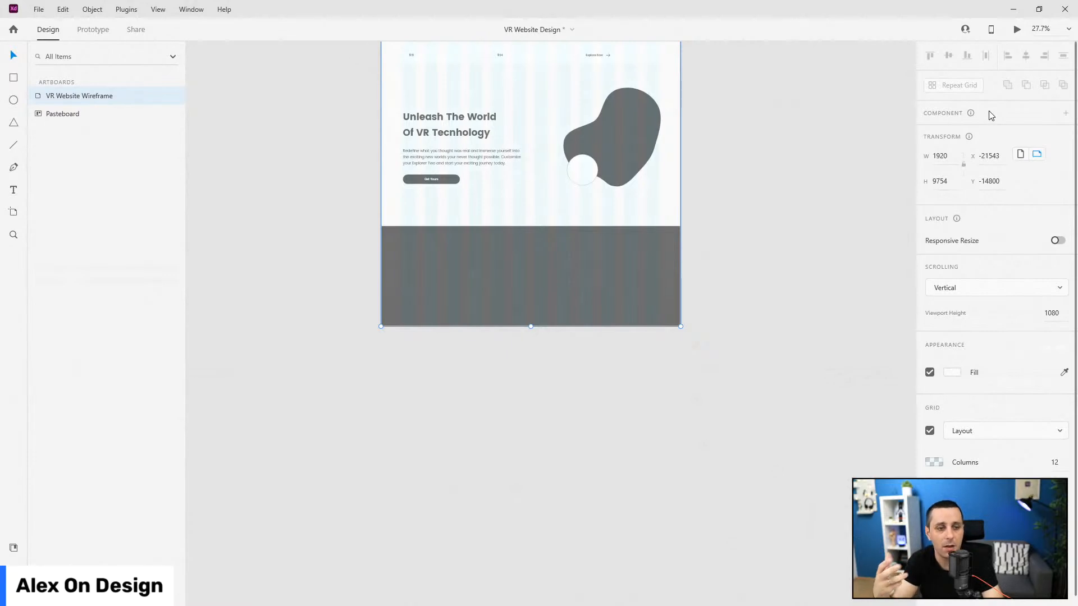
Step: Try stretching the footer background past the artboard's lower edge to a height of about 866, and undo the resize
click(534, 268)
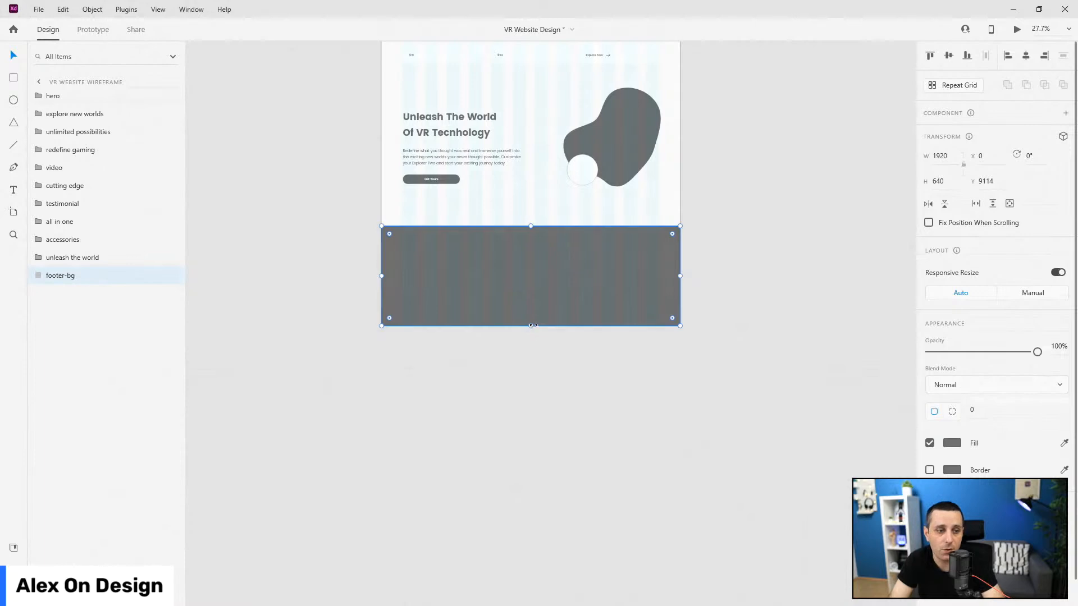
scroll(532, 325, up, 5)
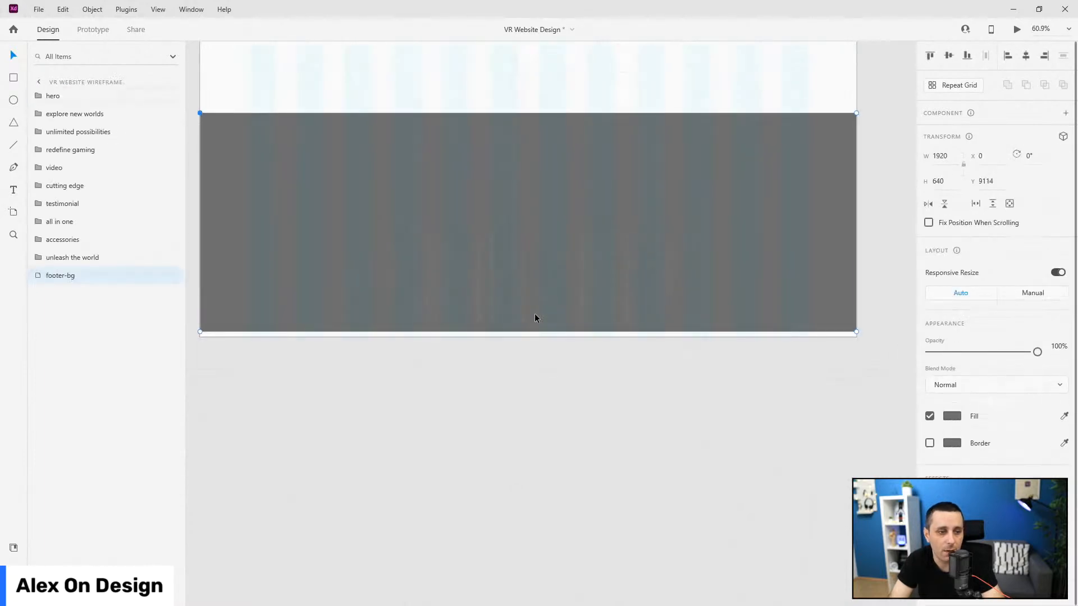
scroll(534, 317, down, 5)
click(533, 382)
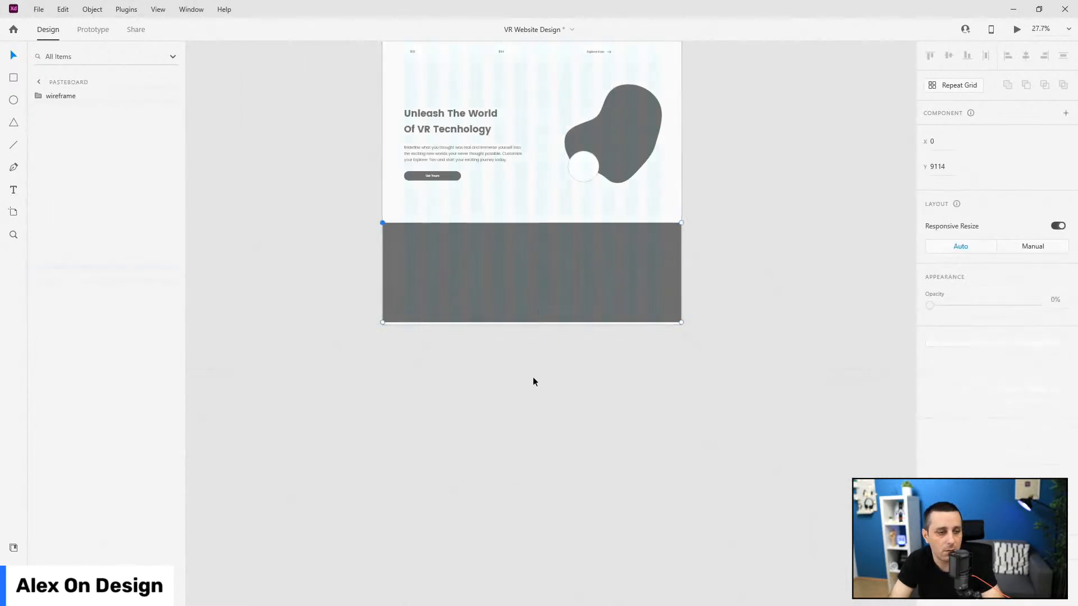
click(538, 288)
drag(532, 323, 534, 357)
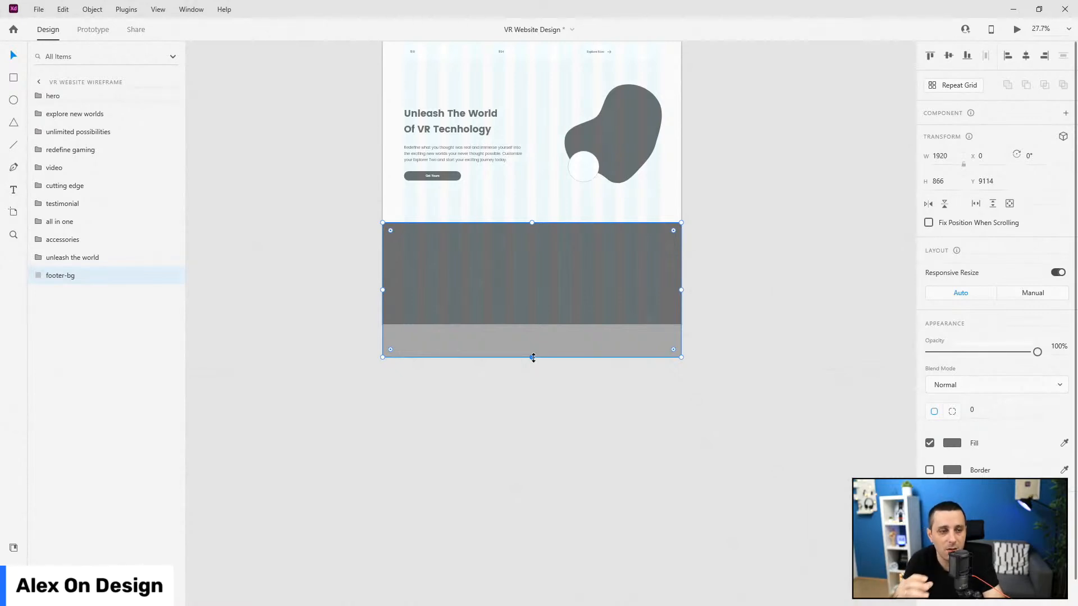
key(ctrl+z)
Step: Shorten the artboard to a height of about 9754, flush with the footer background's lower edge
click(539, 404)
click(527, 278)
scroll(530, 303, up, 1)
scroll(530, 303, up, 5)
click(560, 55)
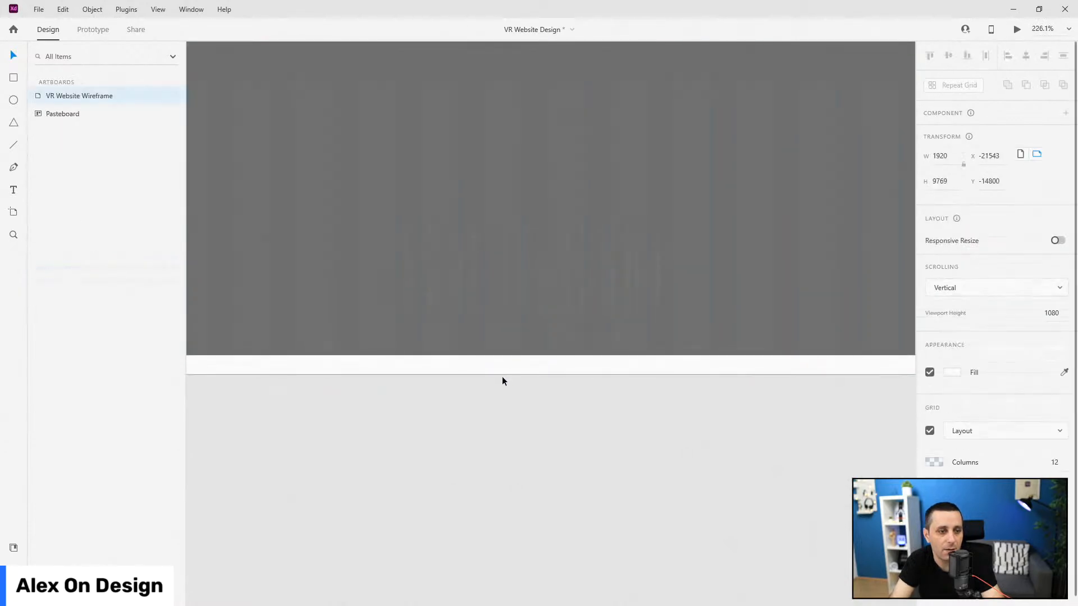
drag(476, 375, 483, 359)
scroll(484, 359, down, 5)
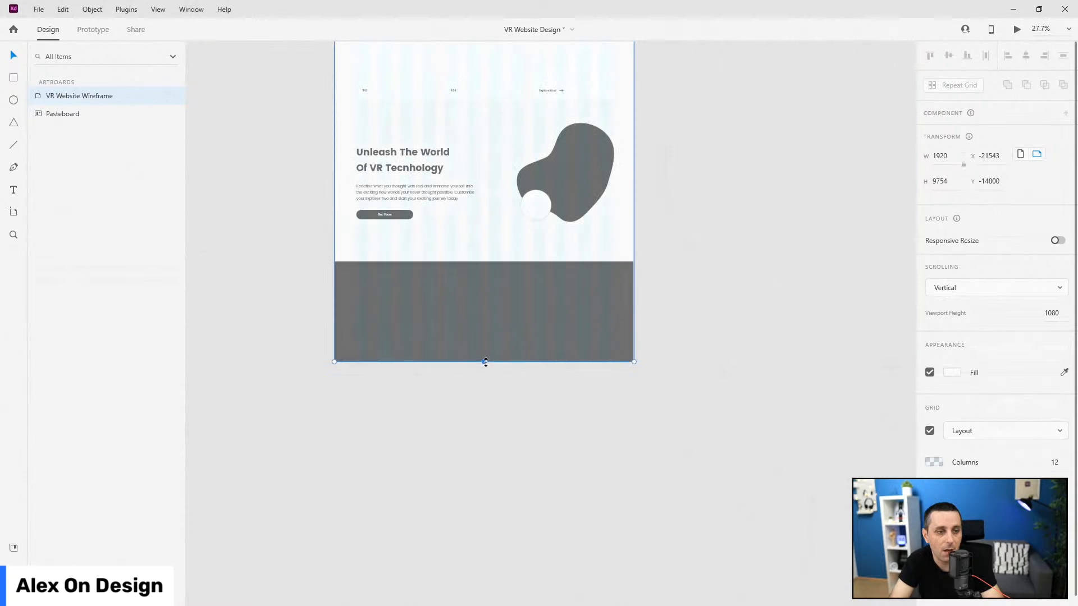
Step: Place an instance of the logo component in the footer and centre it horizontally on the footer background
click(486, 340)
key(ctrl+3)
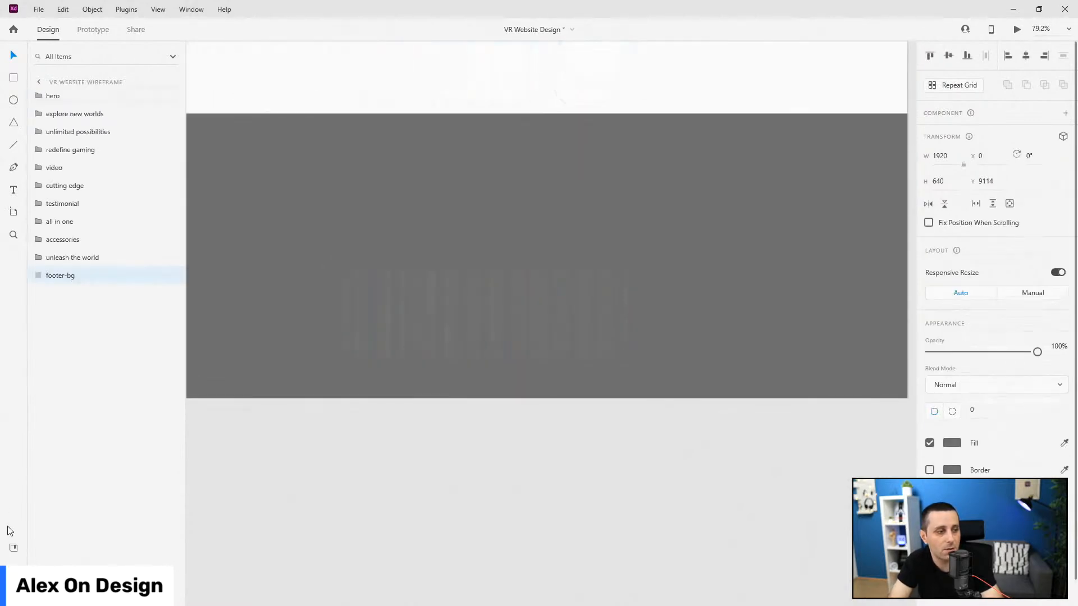
click(13, 547)
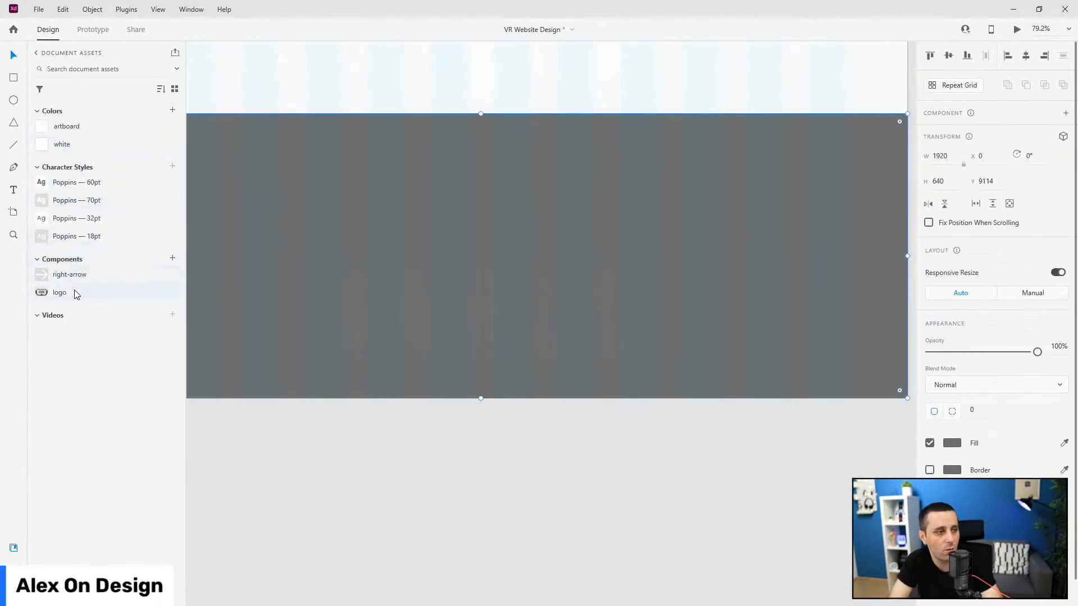
drag(77, 295, 348, 236)
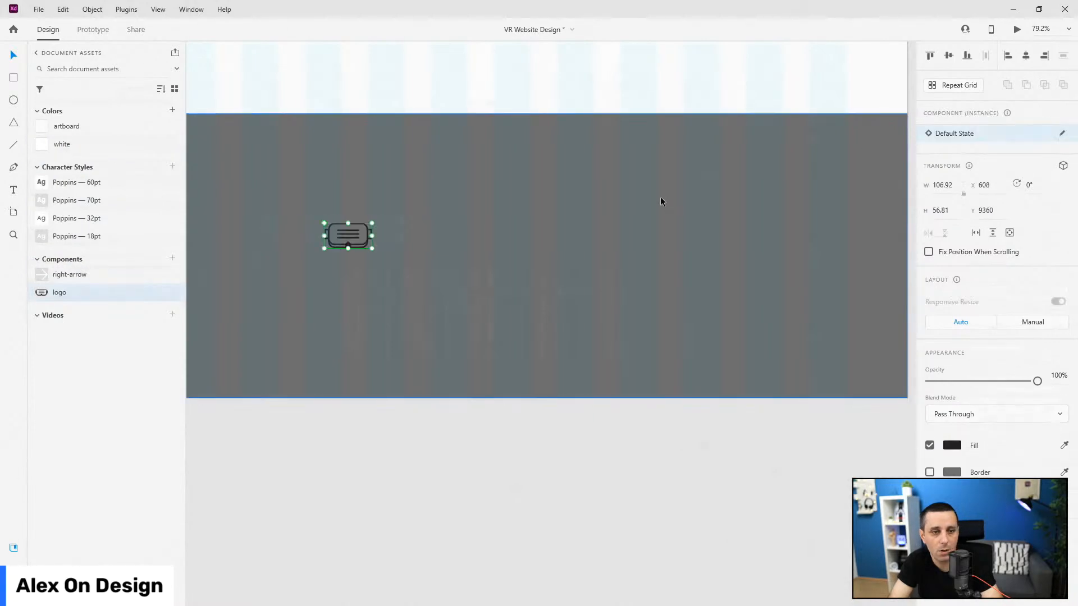
shift+click(663, 211)
click(1026, 55)
key(Escape)
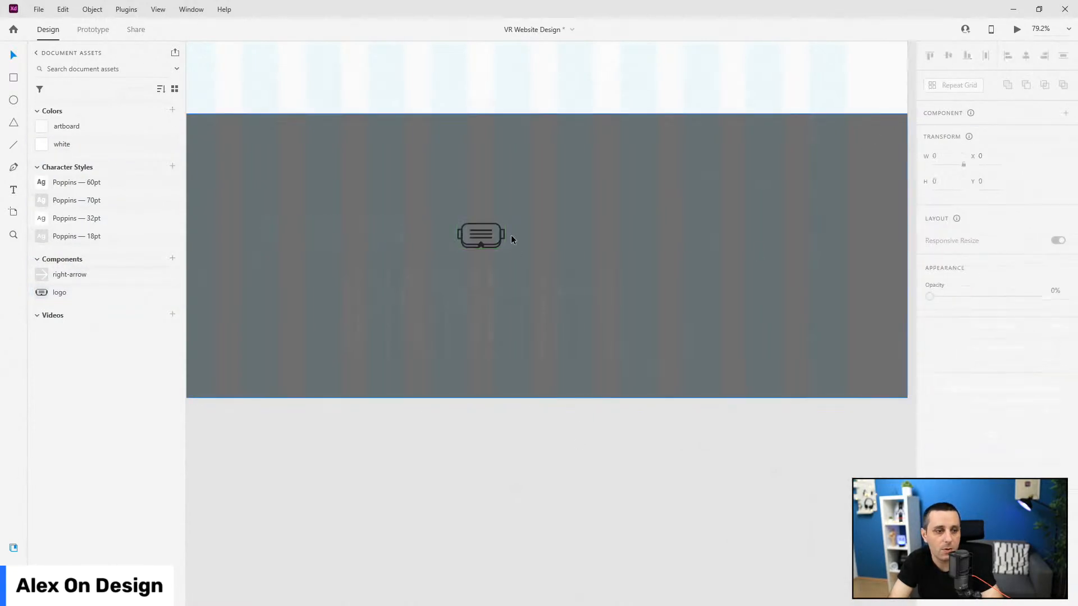
Step: Recolour the footer logo with the saved white colour
click(502, 236)
click(501, 234)
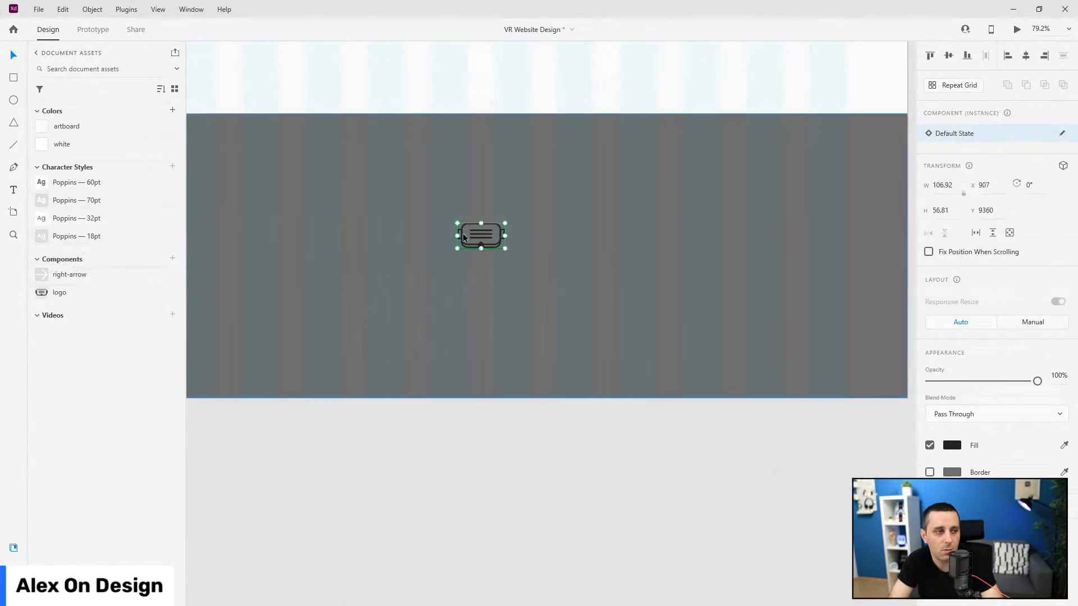
scroll(528, 233, up, 5)
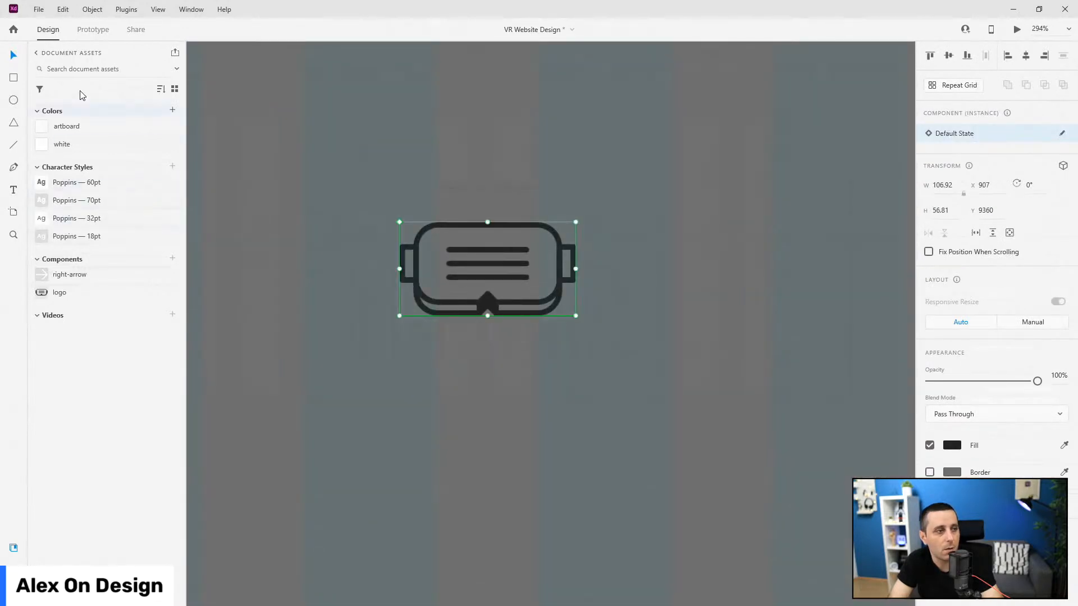
click(84, 126)
click(84, 144)
Step: Move the logo up near the footer's upper edge, to about Y 9171
scroll(697, 357, down, 3)
scroll(697, 357, down, 4)
shift+click(774, 353)
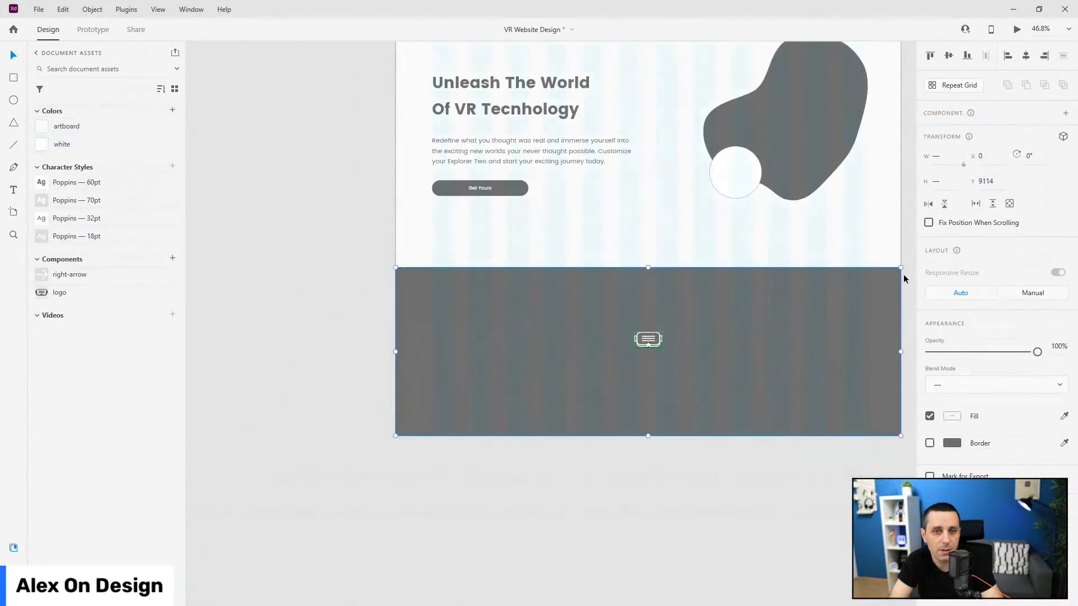
scroll(645, 341, up, 4)
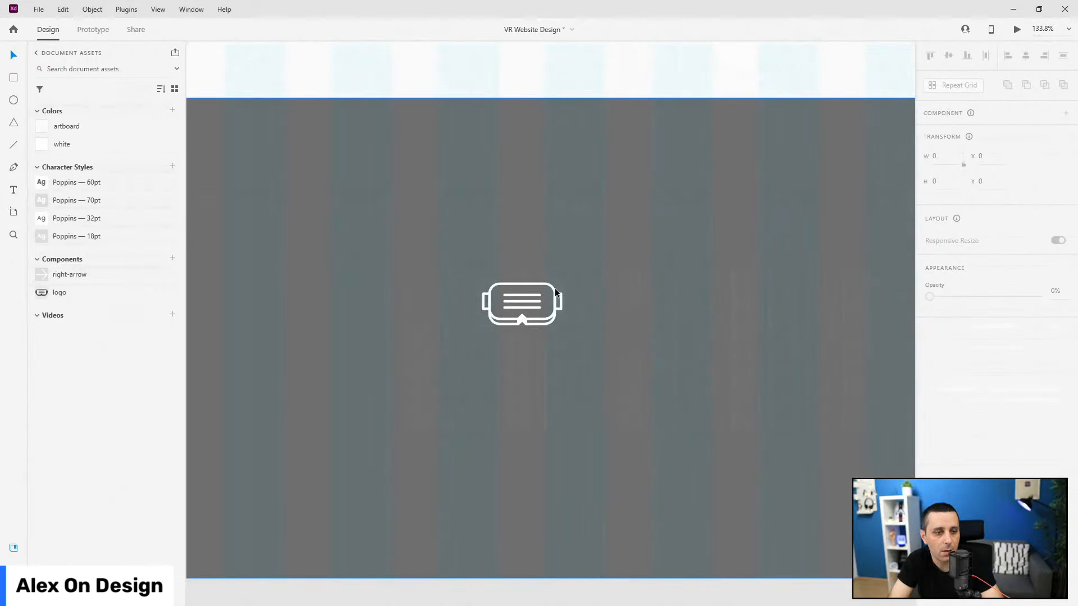
drag(555, 290, 548, 147)
scroll(635, 248, down, 3)
scroll(632, 253, up, 2)
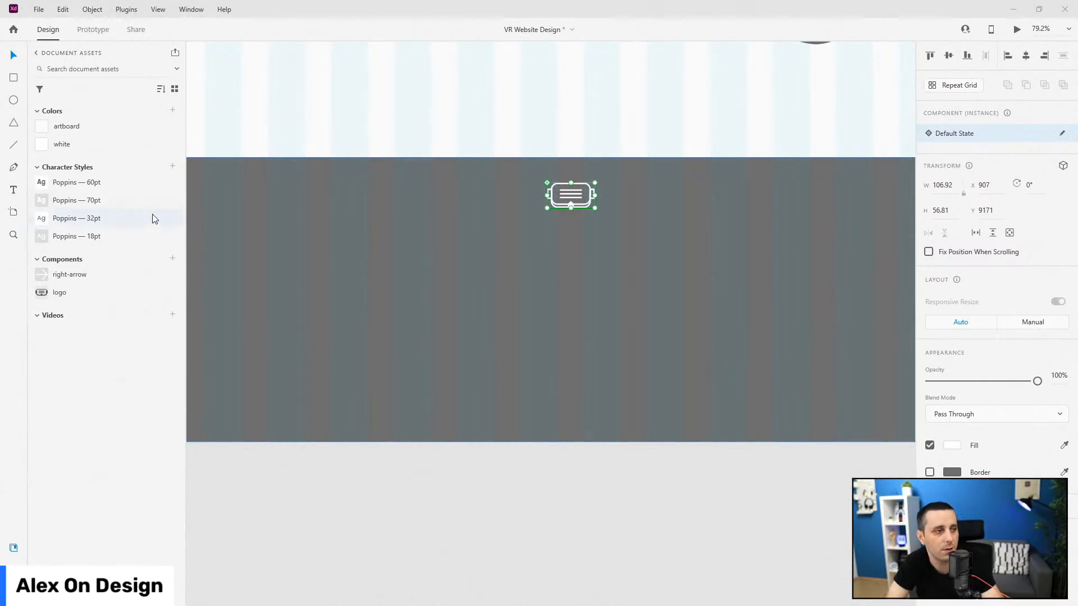
Step: Add the white text "Products" in the footer, below and to the left of the logo
key(t)
click(368, 279)
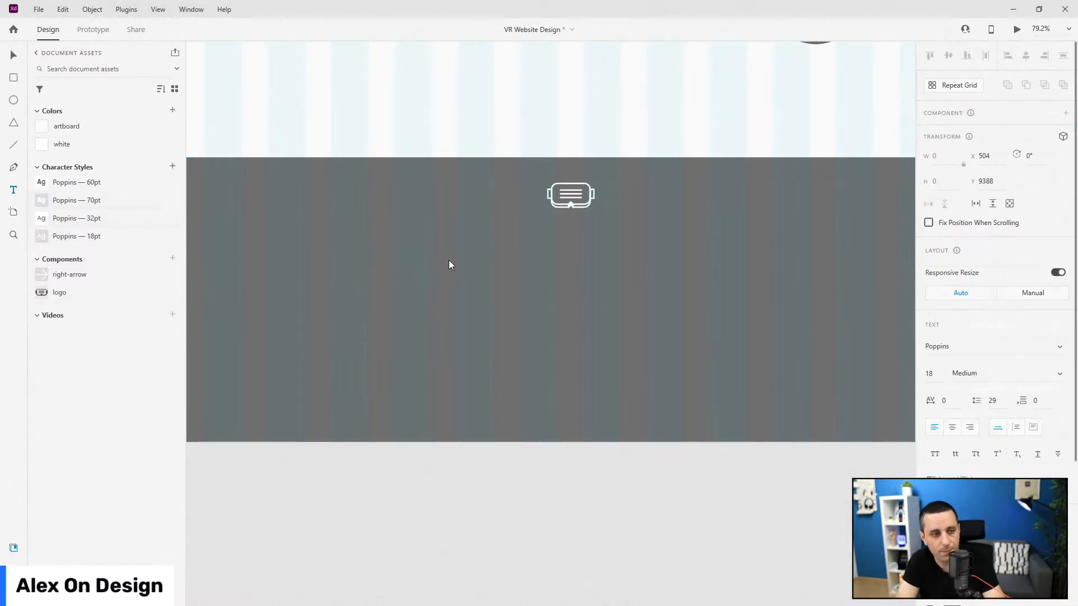
text(Products)
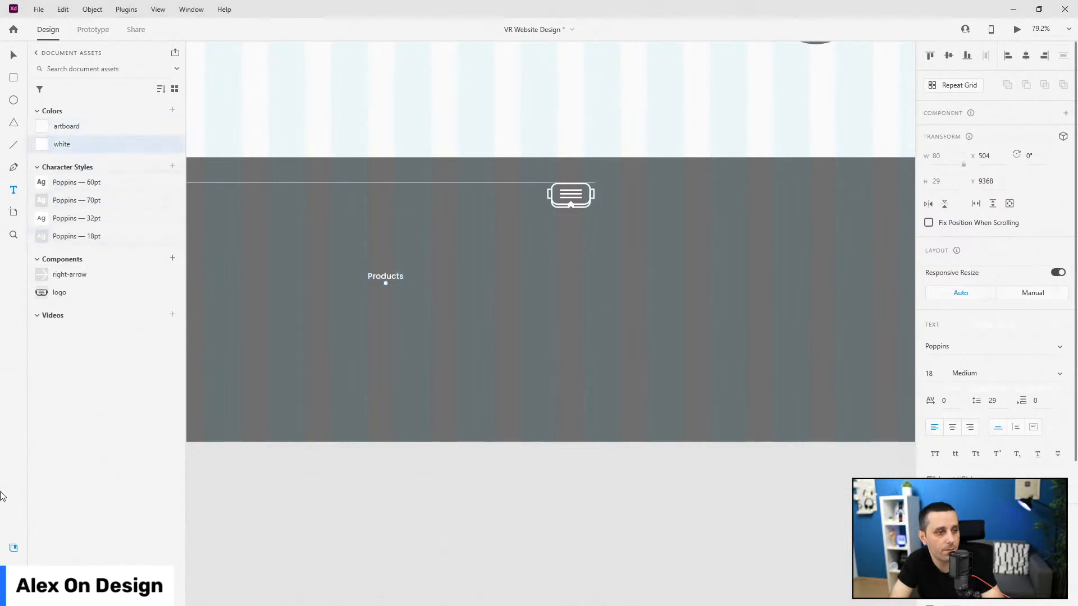
Step: Move the Products text up and to the left, to about X 422, Y 9322
key(ctrl+y)
scroll(352, 258, up, 3)
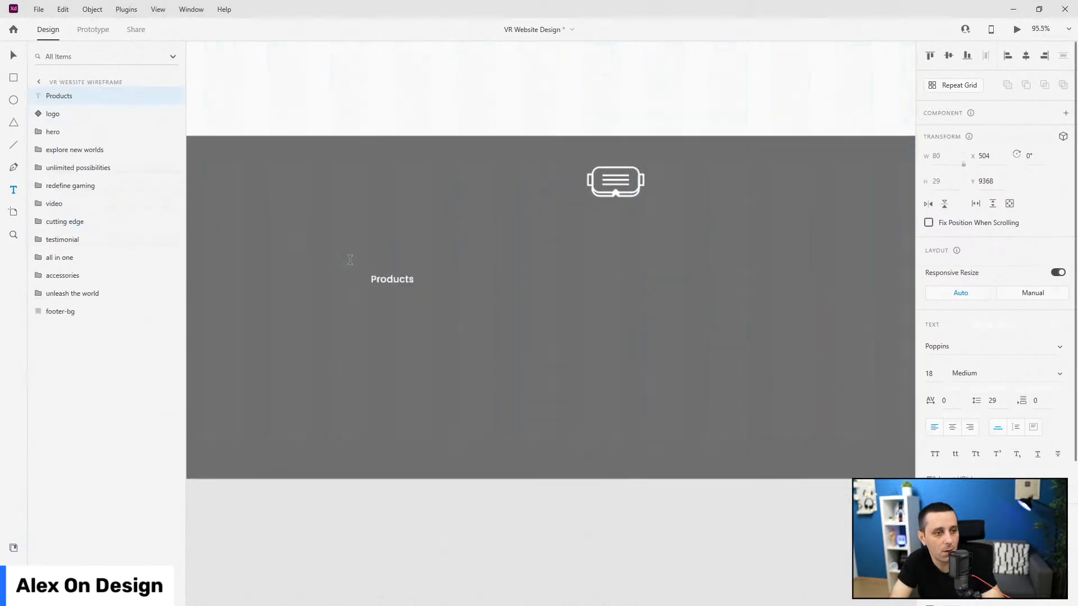
click(13, 56)
drag(432, 289, 369, 255)
scroll(369, 254, down, 4)
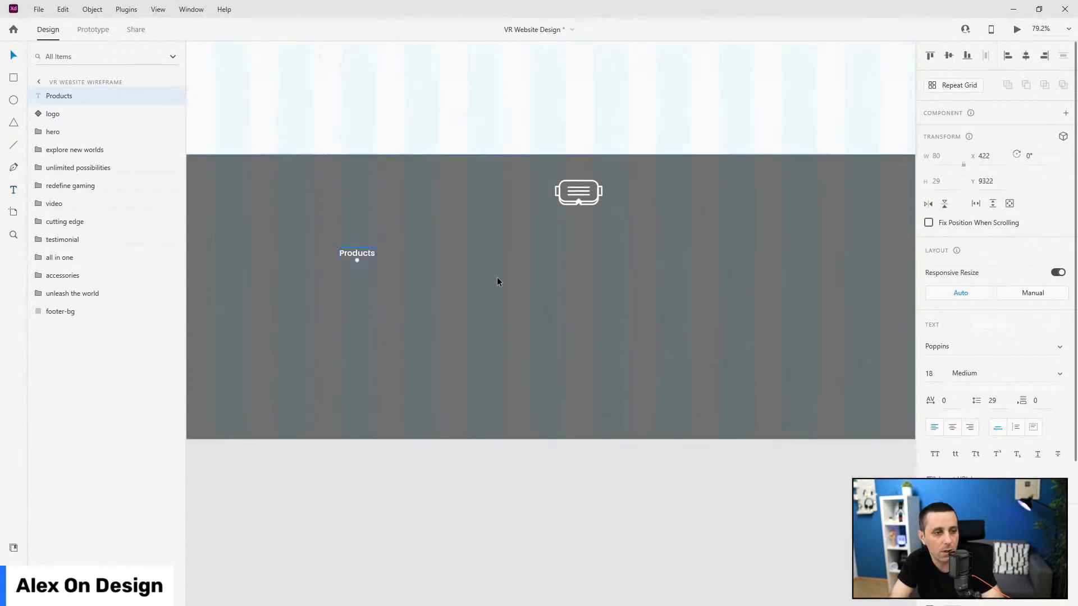
Step: Group the Products text as "products" and turn the group into a vertical stack
scroll(343, 269, up, 4)
key(ctrl+g)
double_click(66, 97)
text(prod)
key(Return)
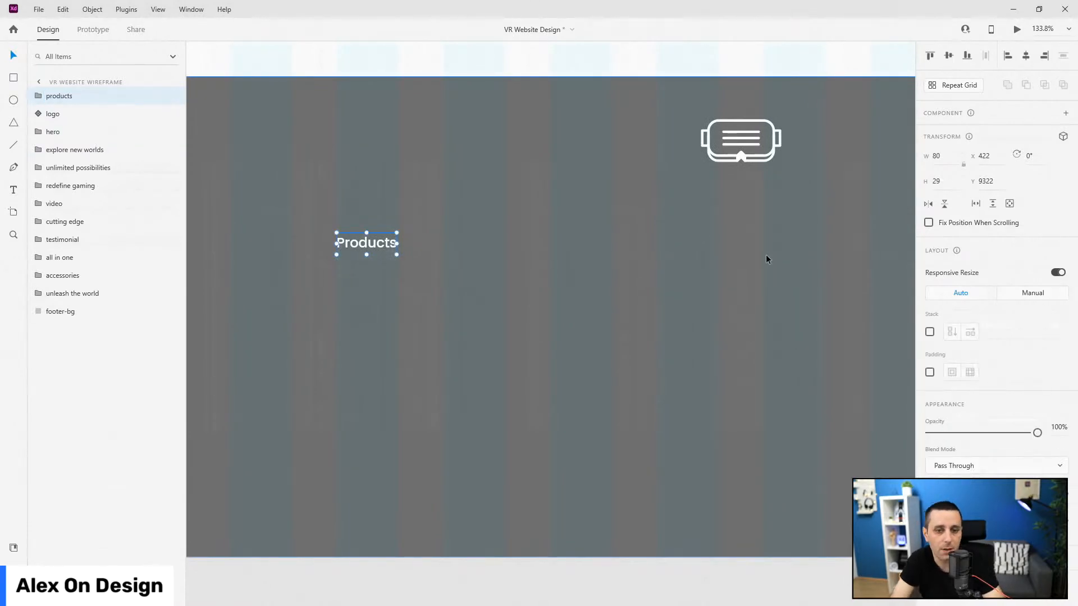
scroll(766, 254, down, 1)
click(930, 331)
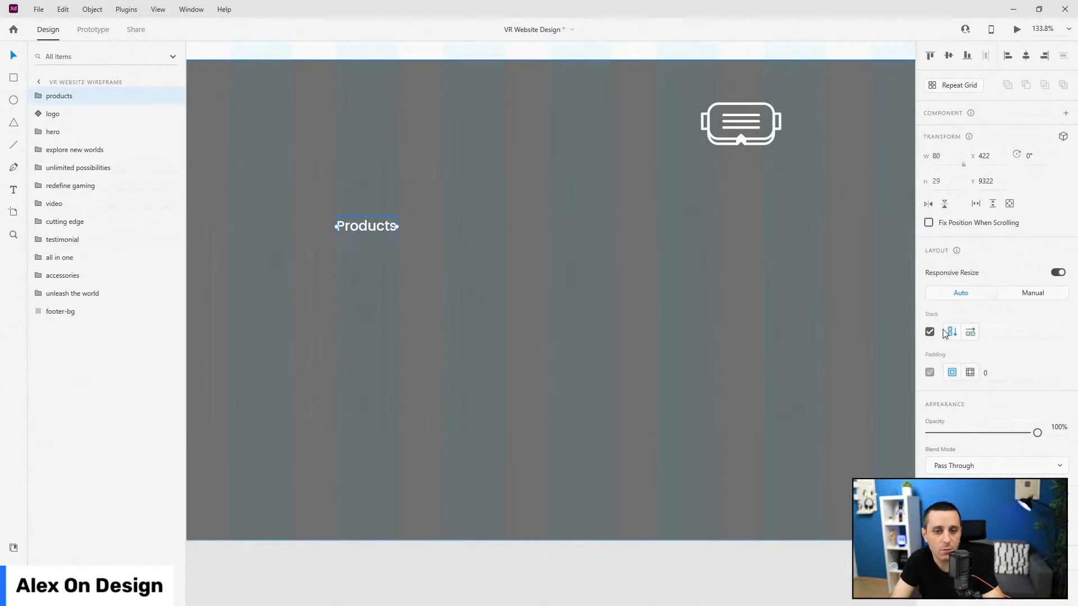
Step: Duplicate the Products text four times inside the stack to form a five-item column
double_click(380, 234)
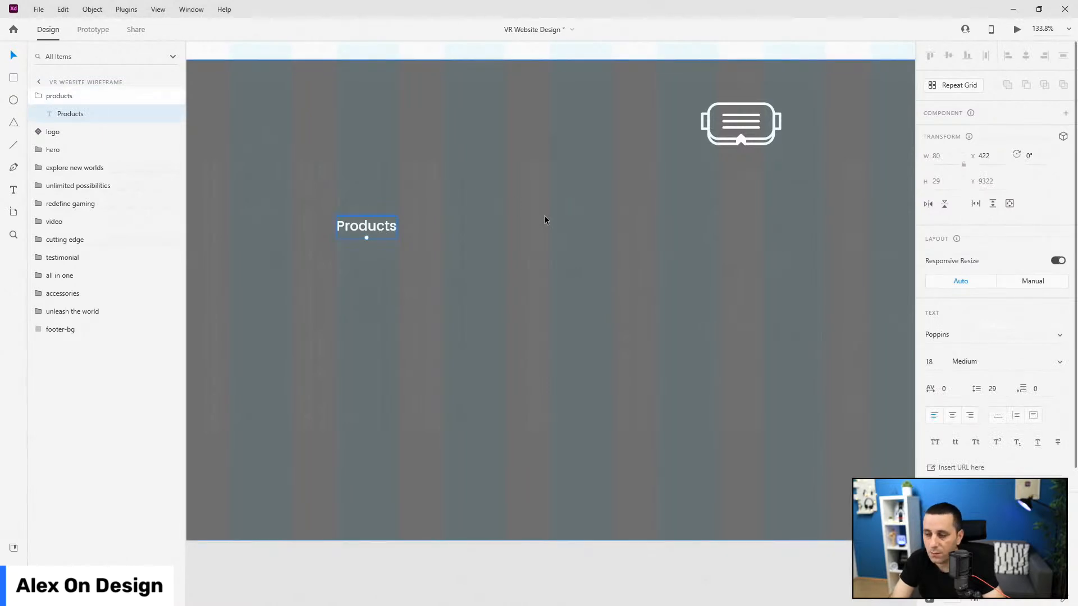
key(ctrl+d)
key(ctrl+d)
key(ctrl+d)
key(ctrl+d)
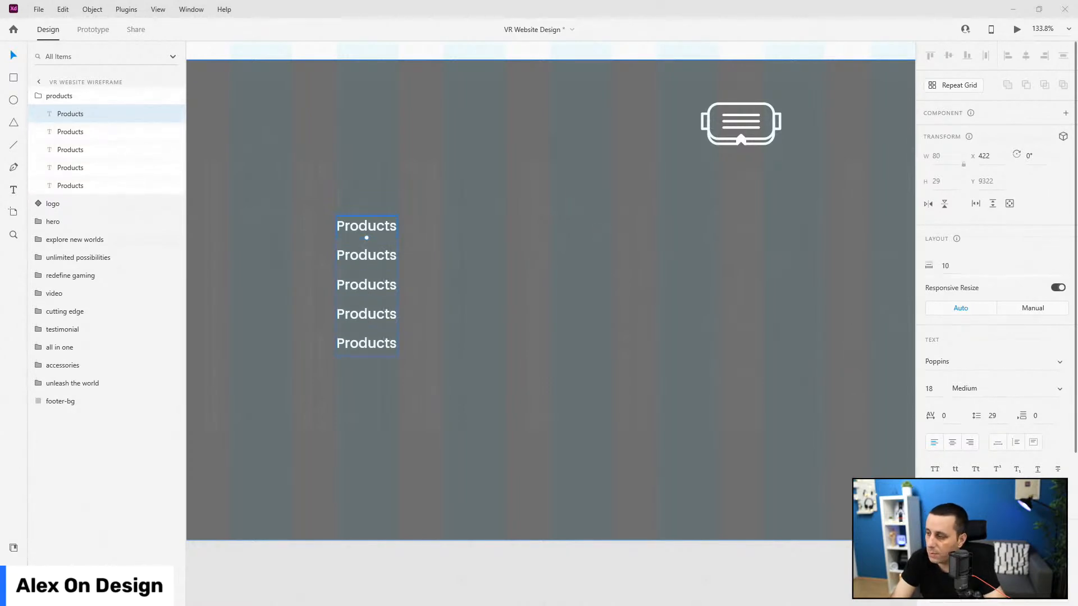
Step: Change the column's second item to "Headset" and its third item to "Controler"
click(62, 131)
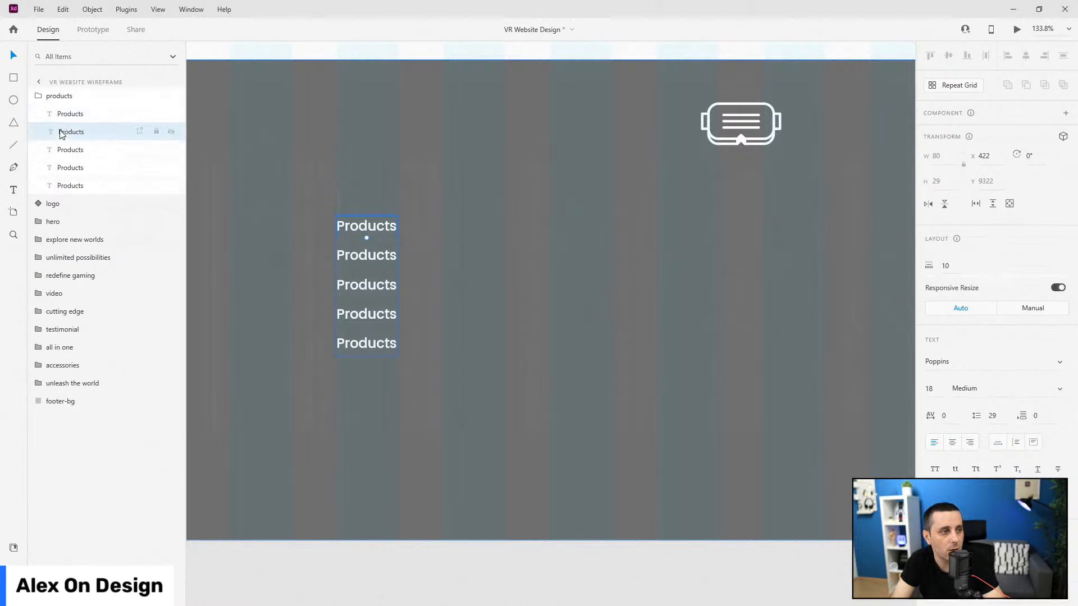
double_click(375, 256)
text(Head)
text(e)
text(et)
double_click(393, 285)
text(Controlle)
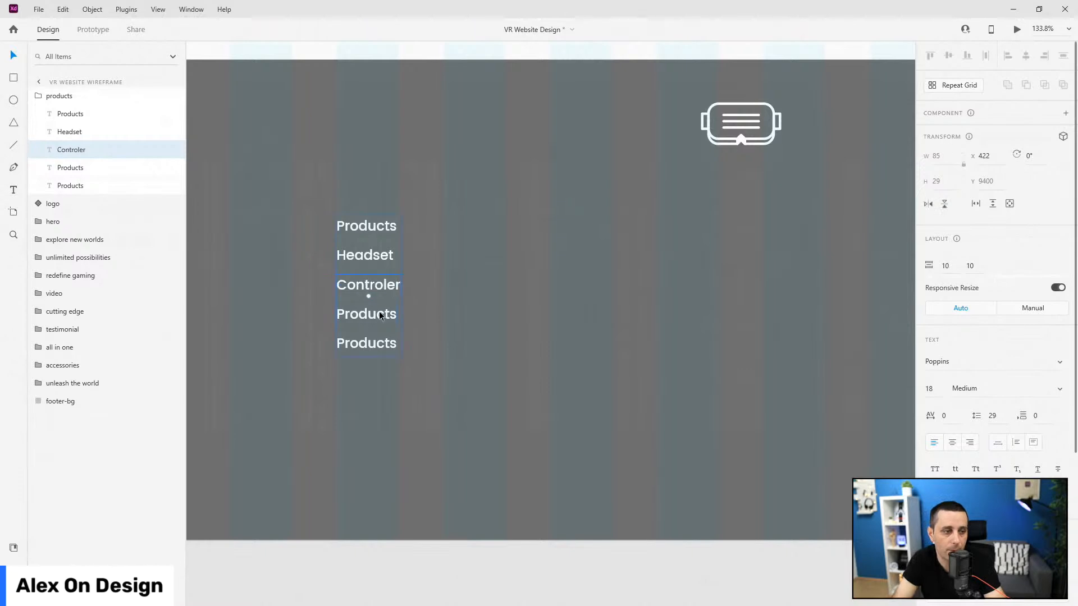
Step: Change the column's fourth item to "Software" and its fifth item to "Accessories"
double_click(382, 316)
text(Software)
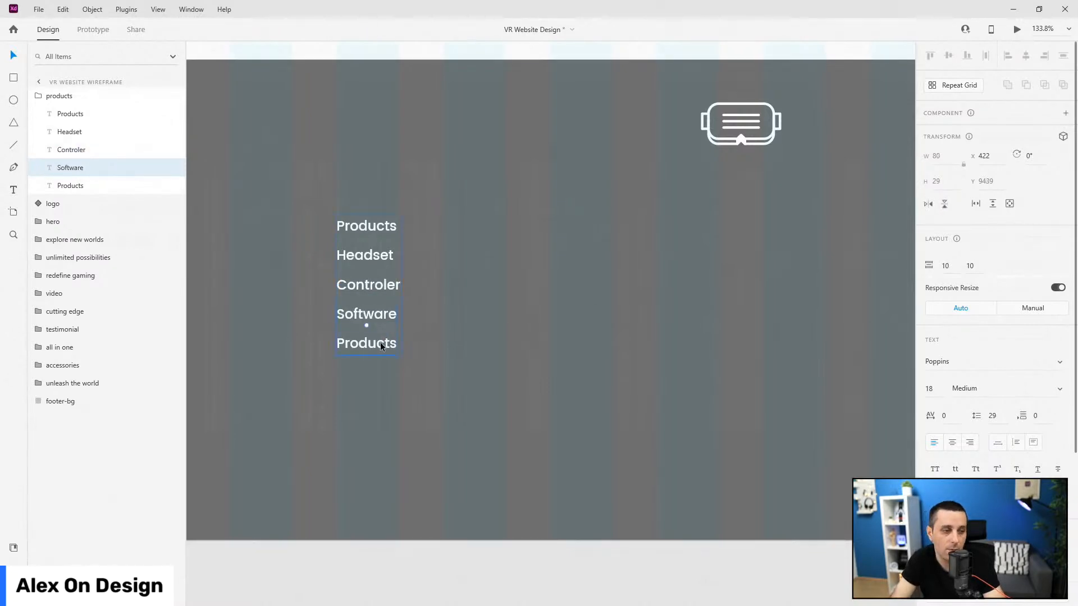
double_click(382, 346)
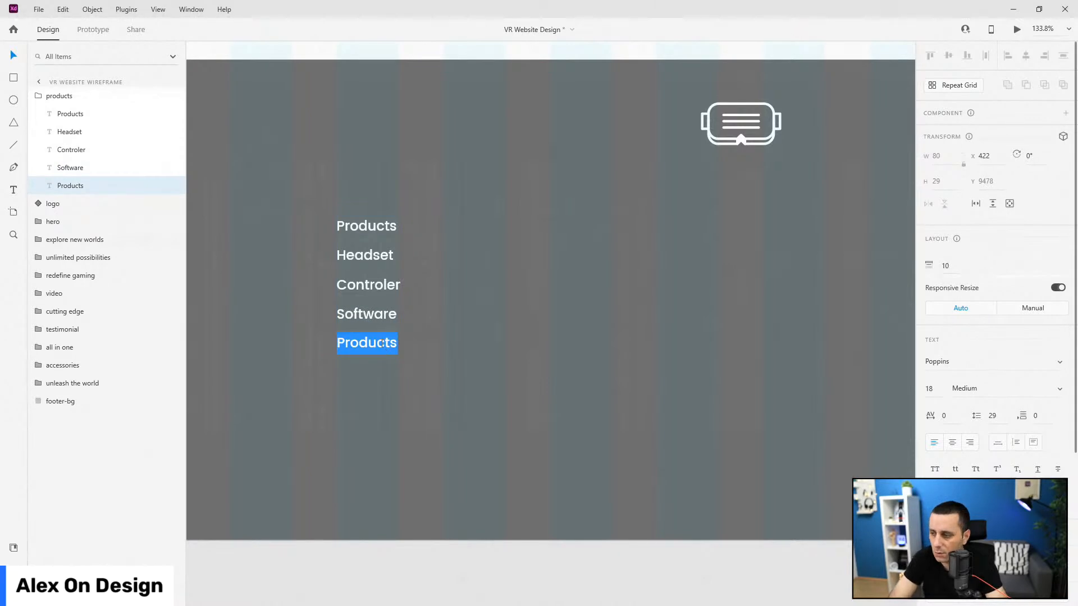
text(Acce)
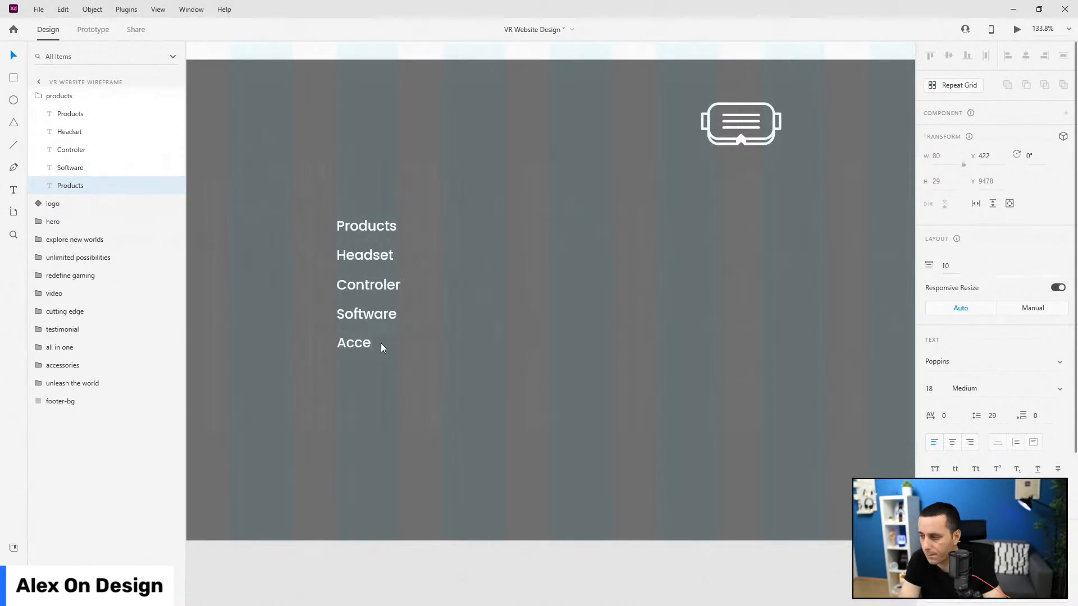
text(ssories)
key(Escape)
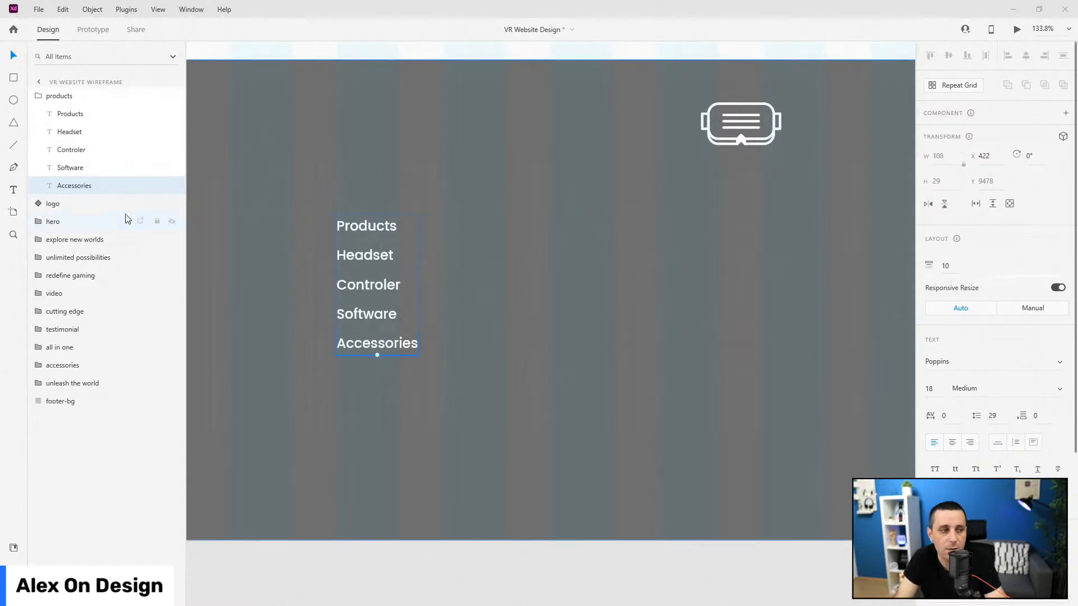
Step: Set the products stack's spacing to 24
click(56, 95)
click(1020, 333)
text(24)
key(Return)
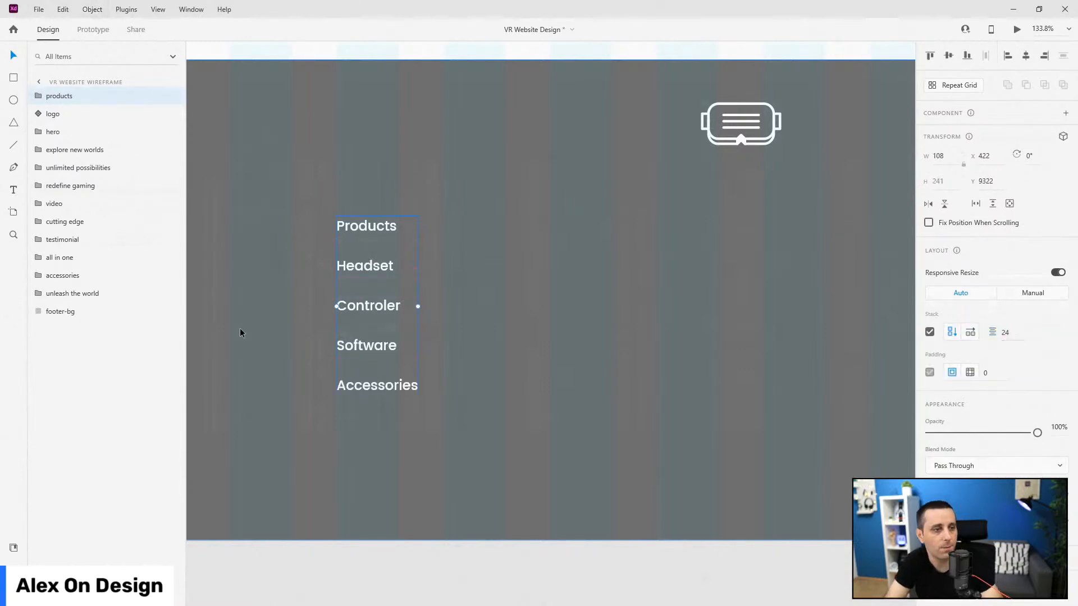
Step: Wrap the products group in a new group named "nav-items" and make it a horizontal stack
scroll(325, 335, down, 5)
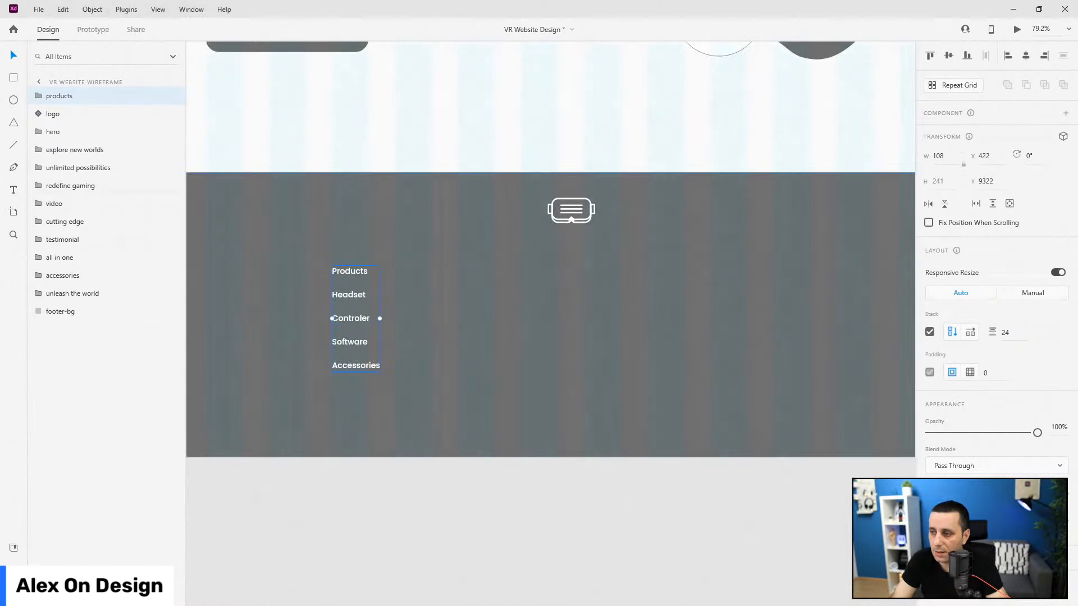
double_click(69, 97)
text(nav-items)
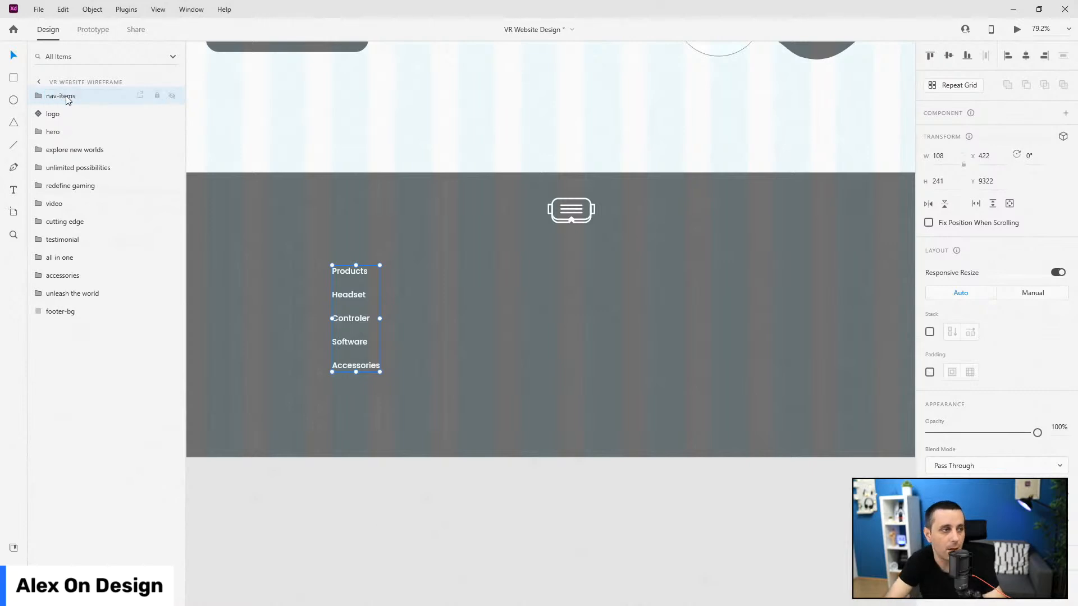
click(929, 331)
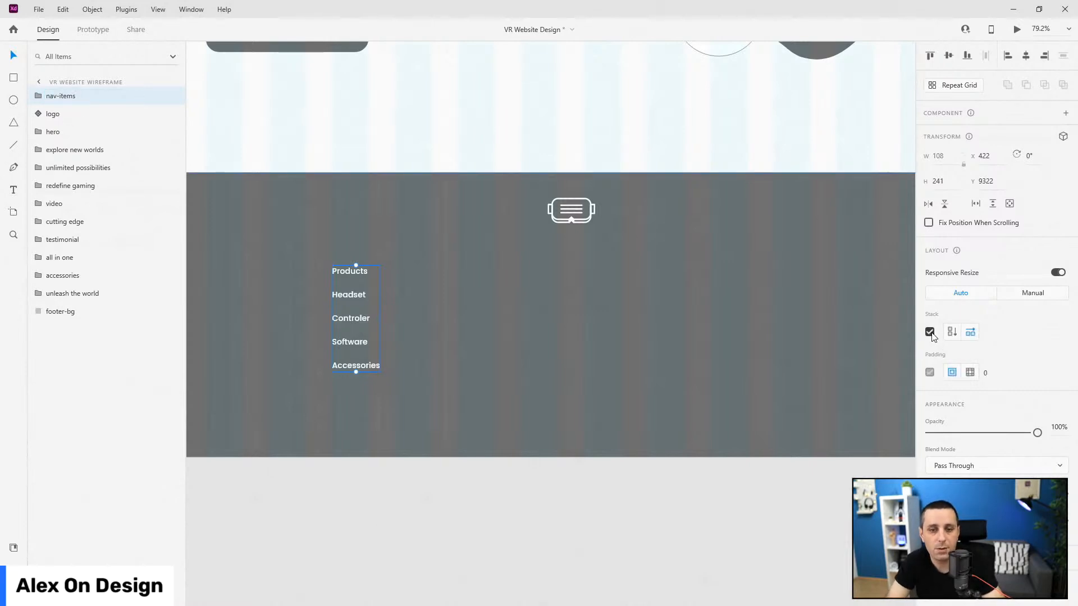
Step: Duplicate the products group three times inside nav-items to make four footer columns
click(35, 96)
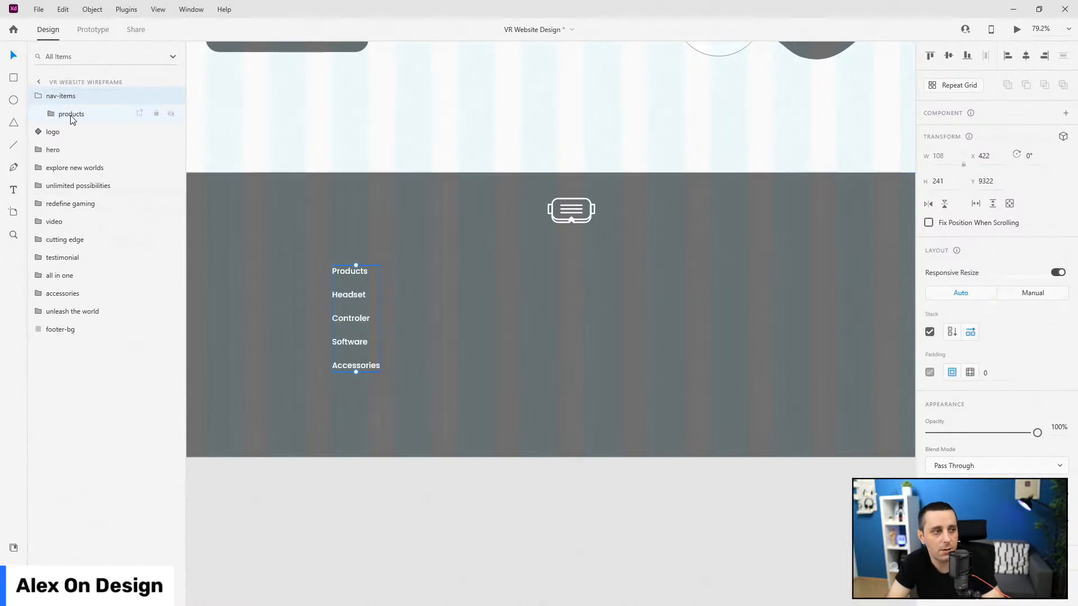
click(71, 119)
key(ctrl+d)
key(ctrl+d)
key(ctrl+d)
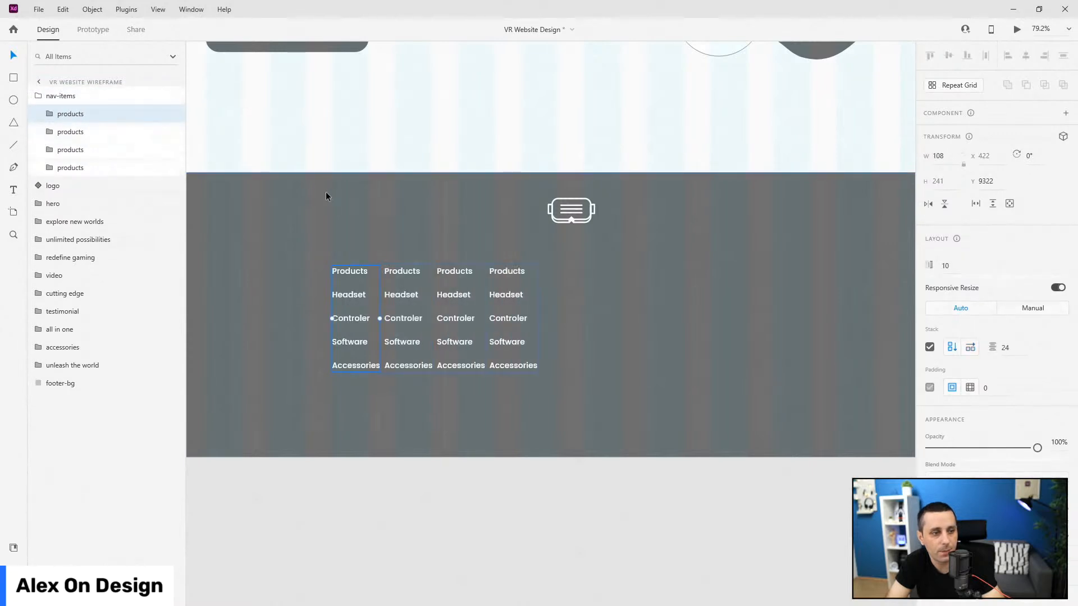
Step: Rename the second column's group to "partners" and the third column's group to "support"
click(80, 134)
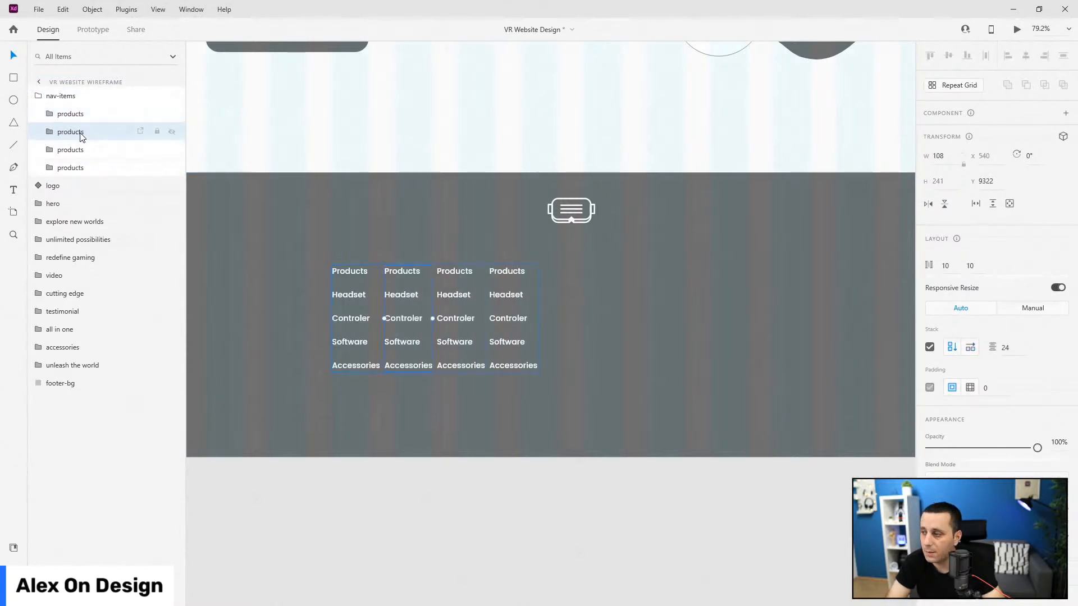
double_click(81, 133)
text(partenr)
key(ctrl+a)
text(partners)
key(Return)
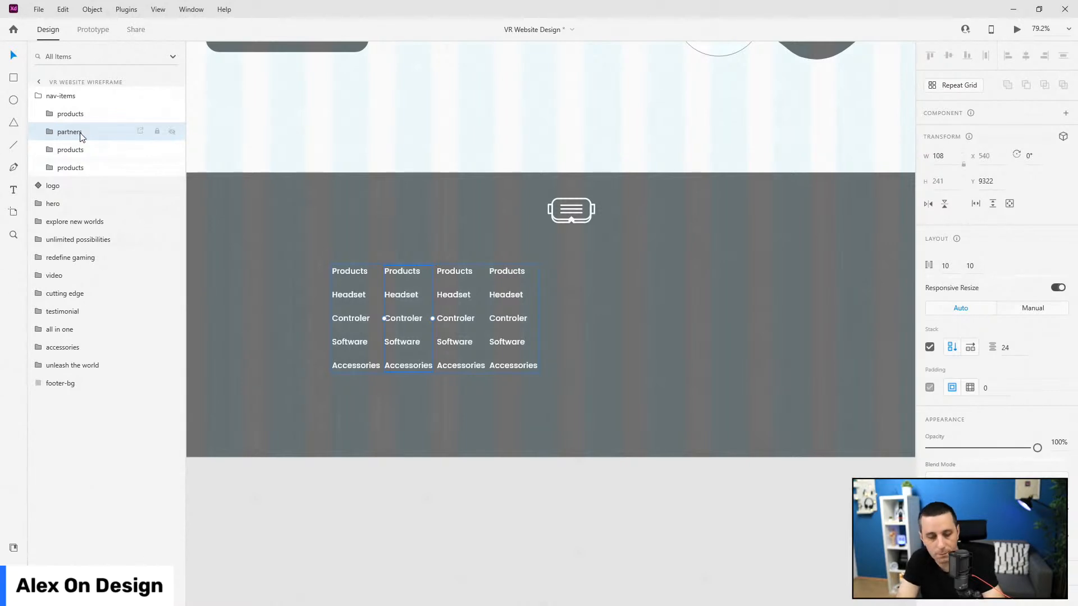
double_click(77, 151)
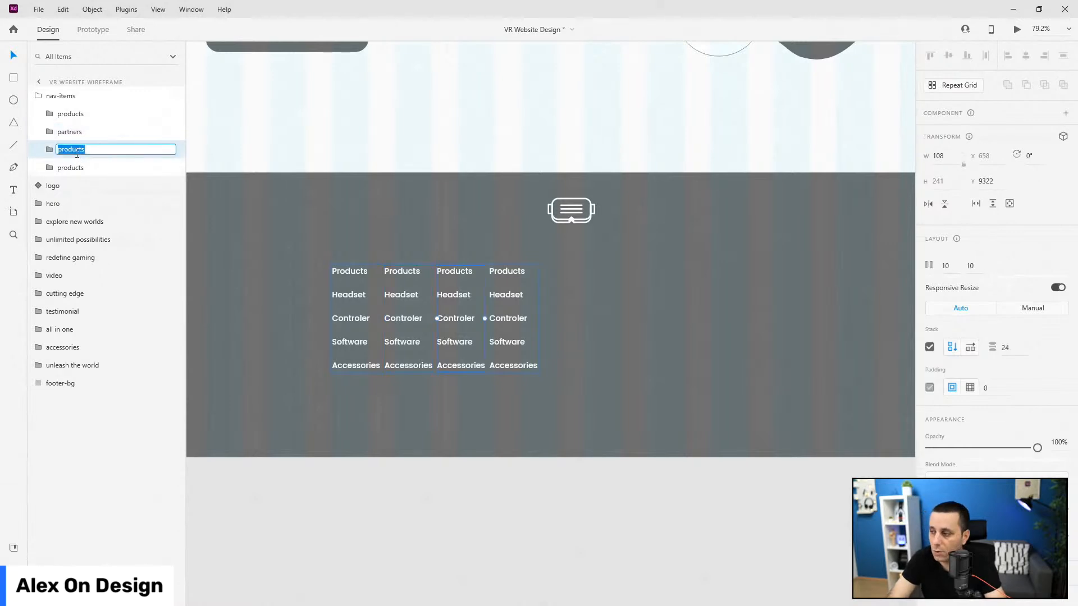
text(support)
key(Return)
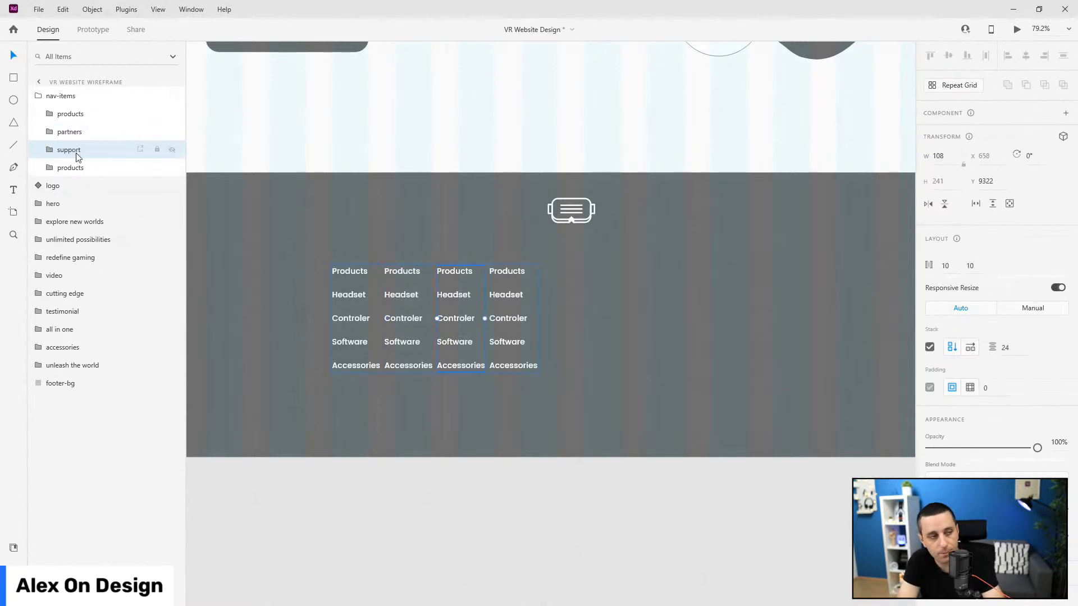
Step: Rename the fourth footer column's group to "about"
double_click(72, 167)
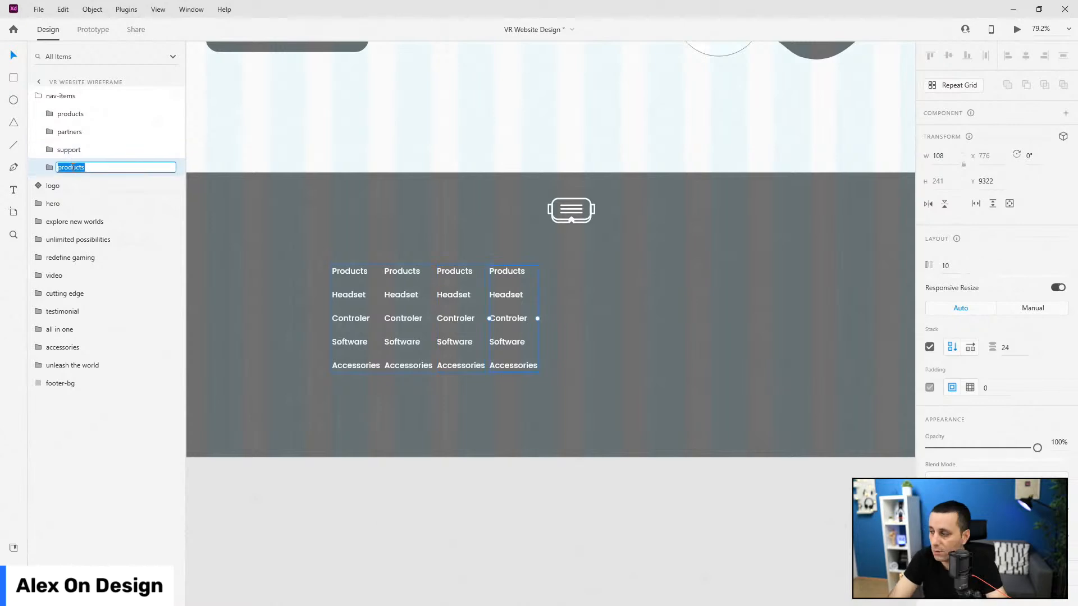
text(about)
key(Return)
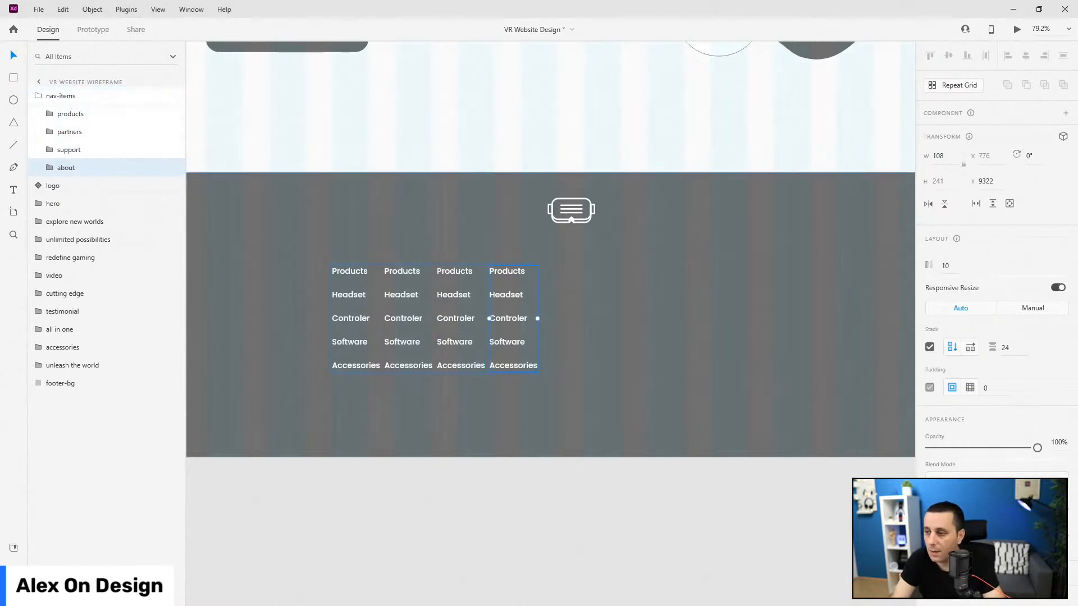
click(1020, 352)
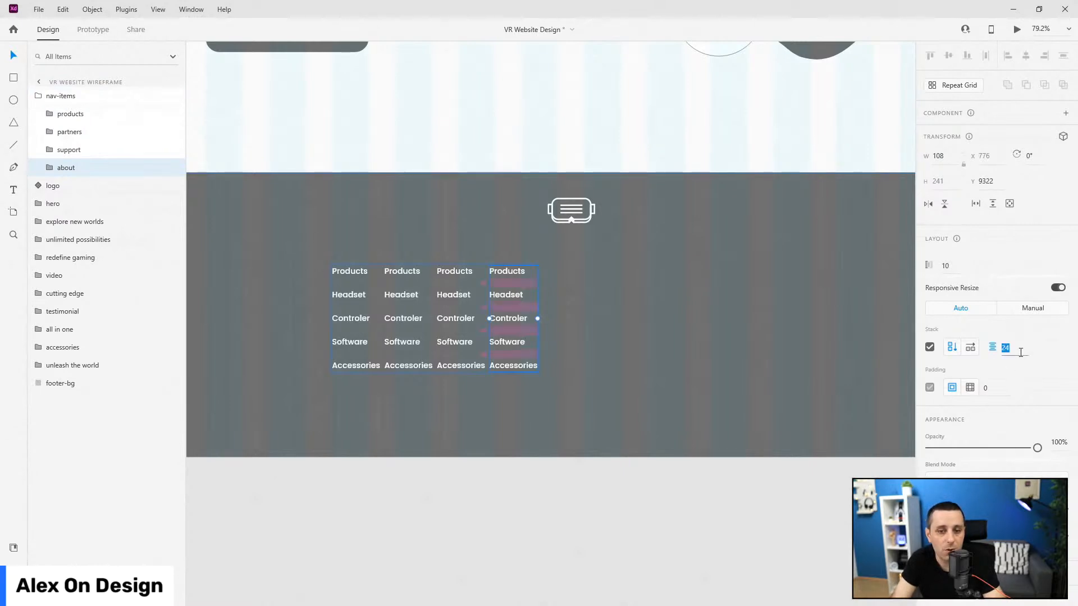
text(240)
key(Return)
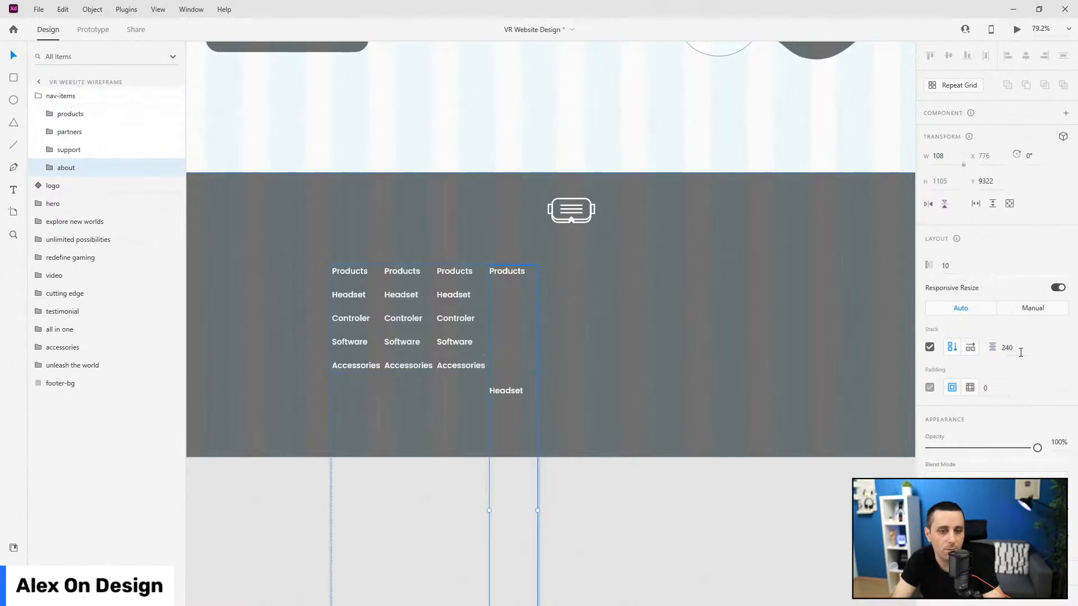
key(ctrl+z)
Step: Set the nav-items stack's horizontal spacing to 240
click(84, 96)
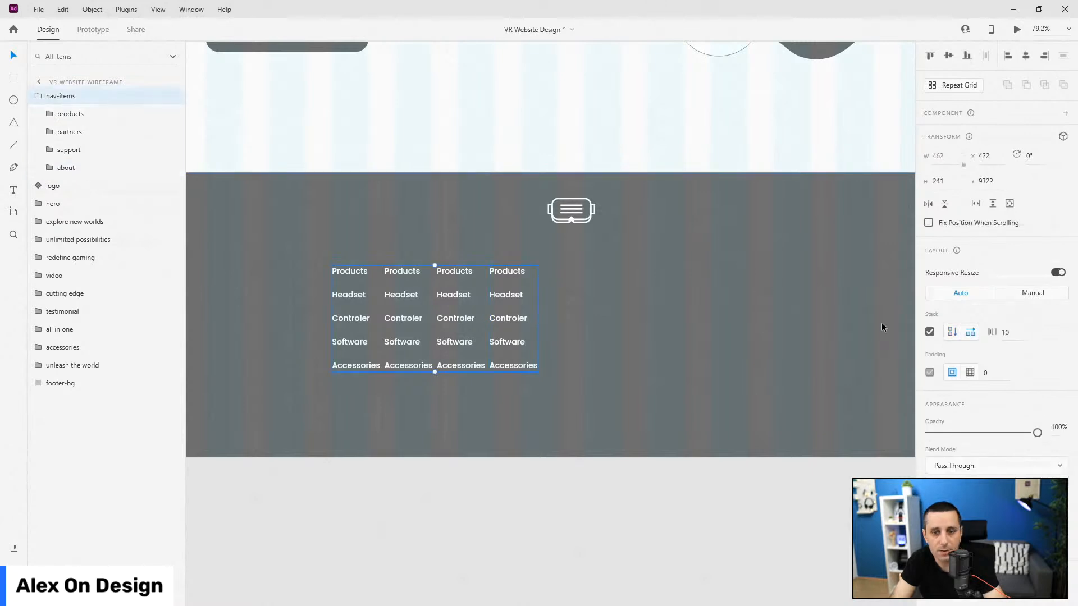
click(1011, 333)
text(240)
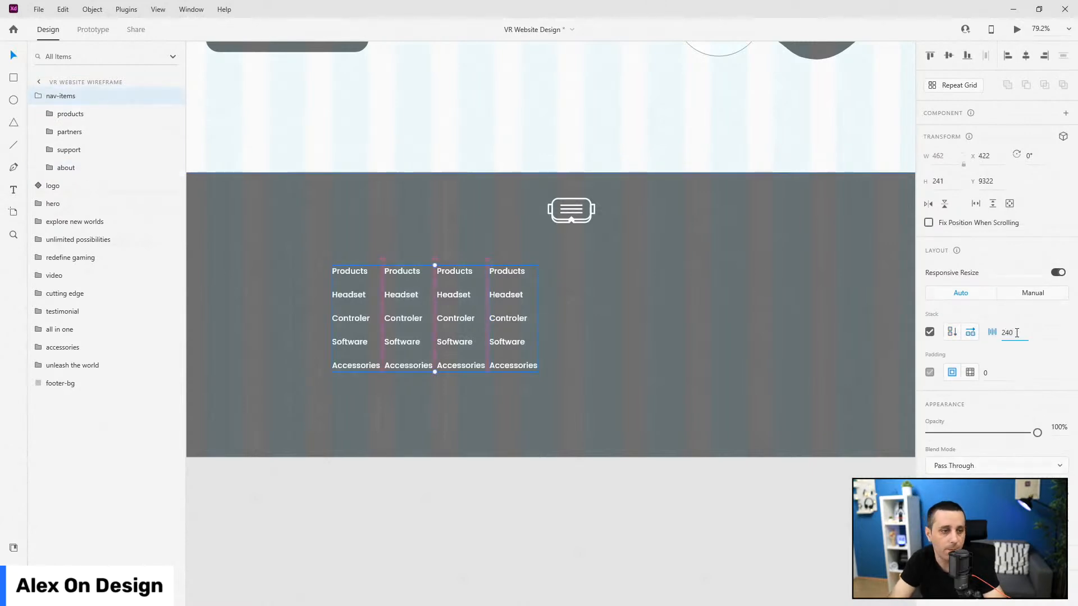
key(Return)
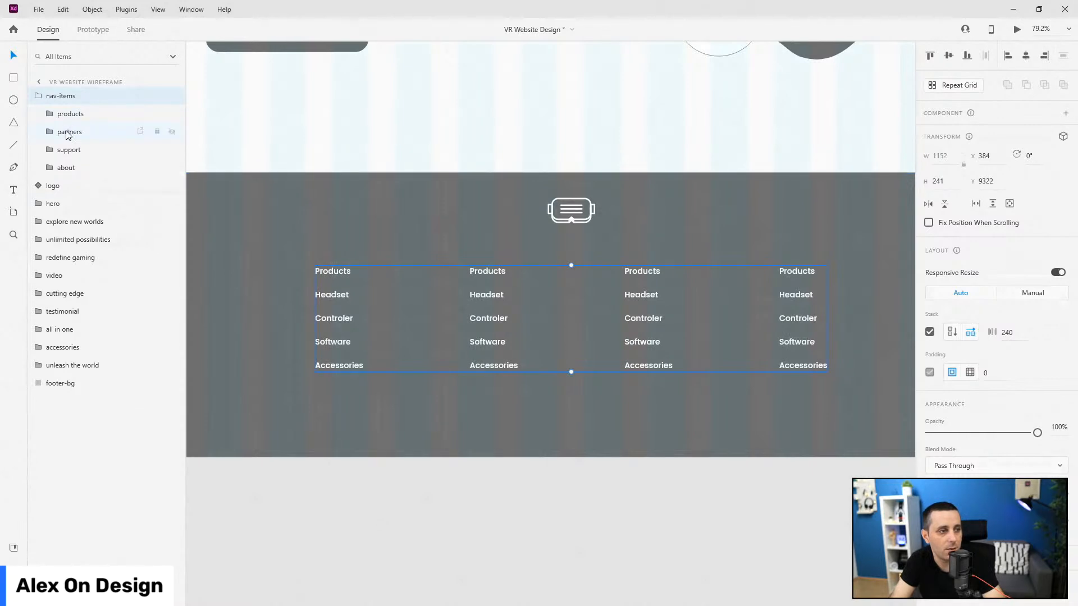
Step: Change the second footer column's heading to "Partners", reusing the name of its group
double_click(67, 131)
key(ctrl+c)
click(483, 271)
double_click(485, 271)
key(ctrl+v)
drag(476, 271, 471, 273)
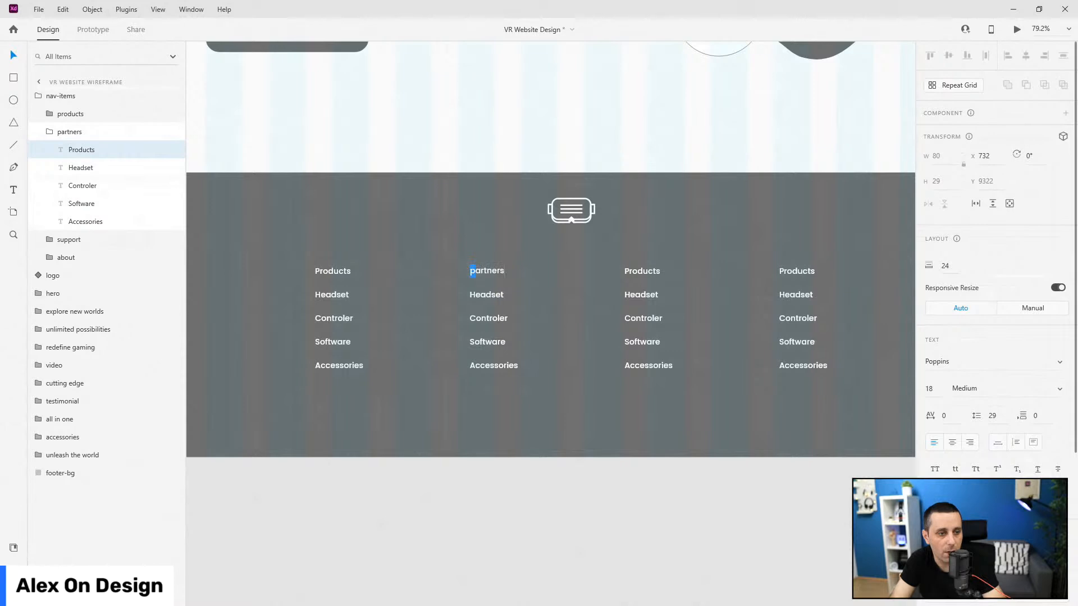
text(P)
key(Escape)
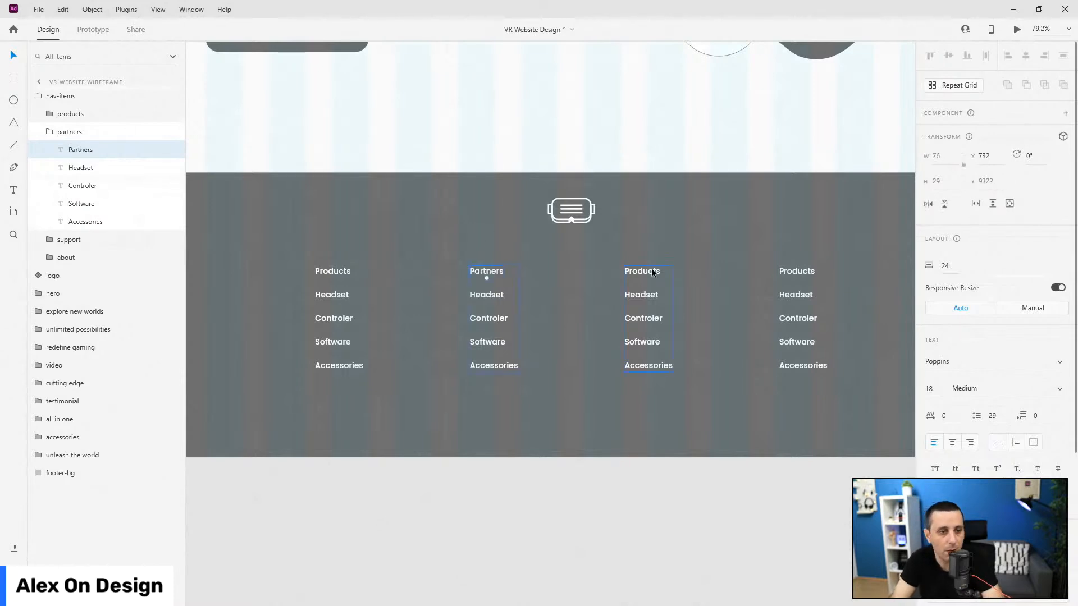
Step: Change the third column's heading to "Support" and the fourth column's heading to "About"
double_click(654, 272)
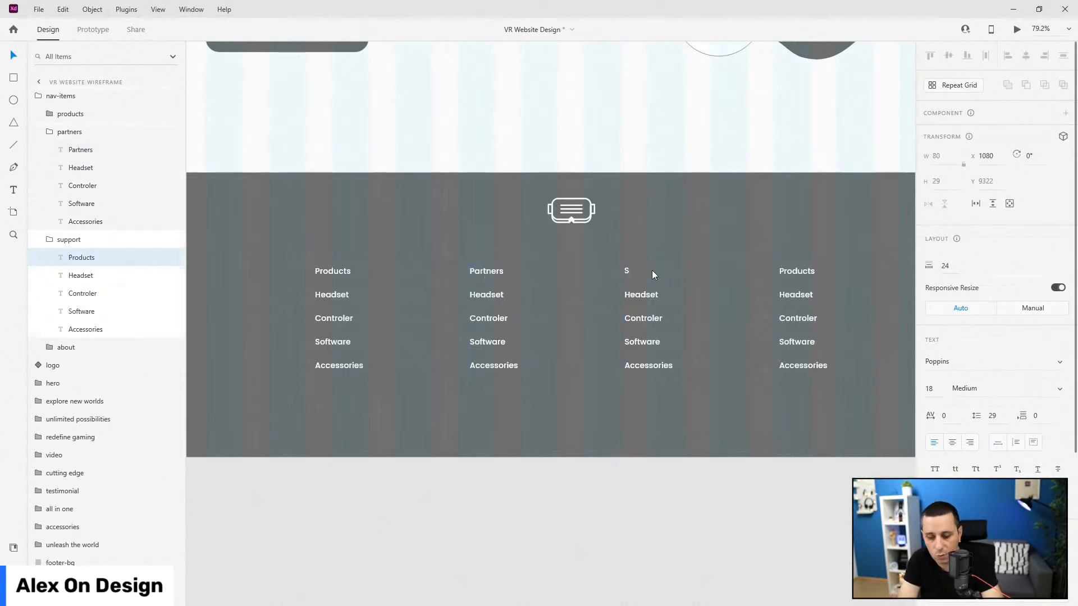
key(Escape)
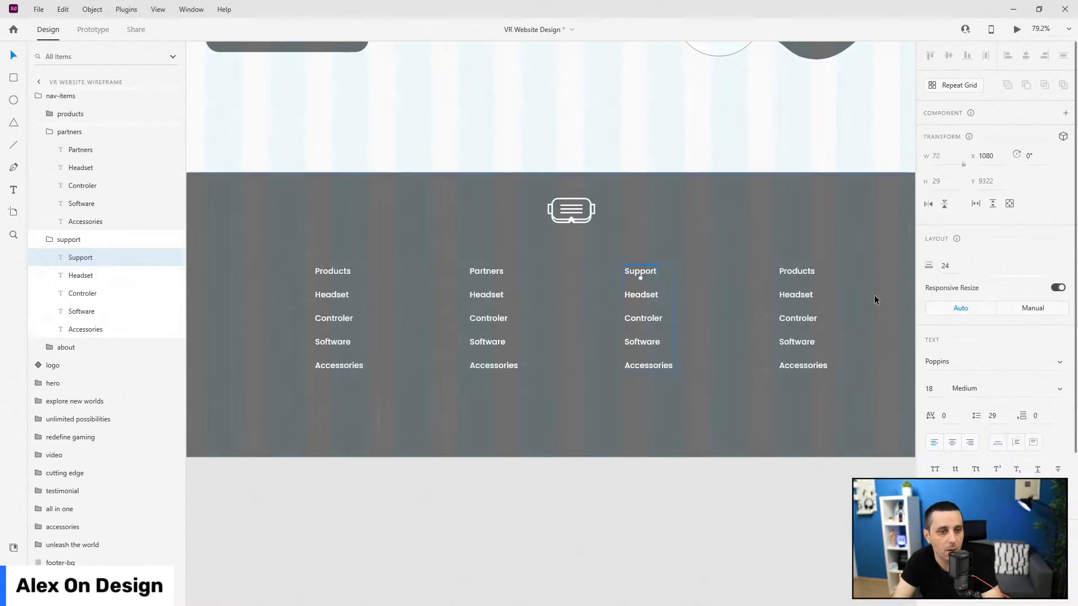
double_click(811, 272)
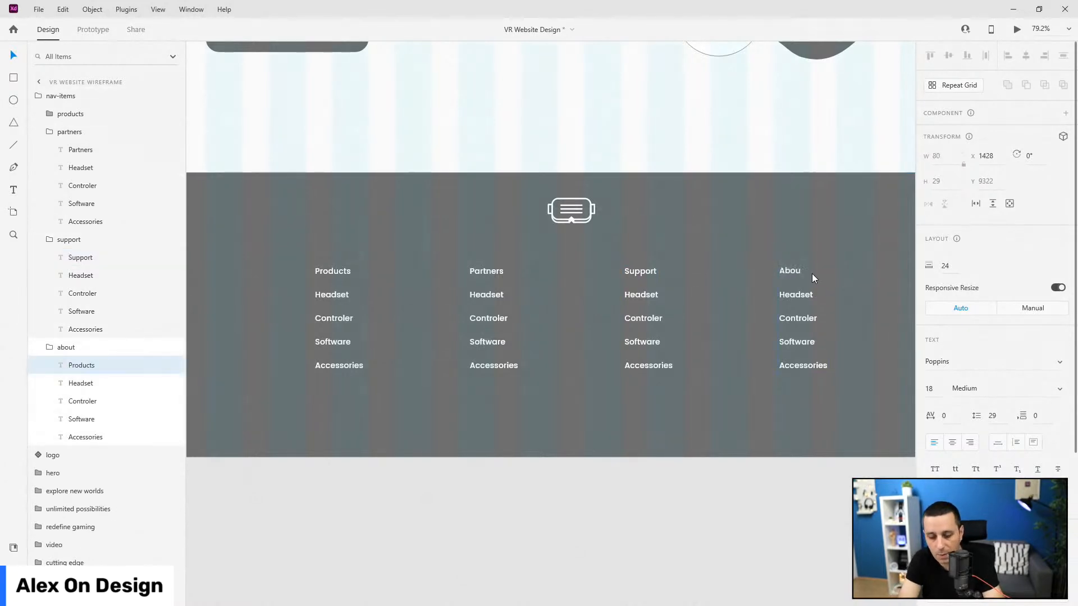
text(About)
key(Escape)
Step: Replace the four links under Partners with "Educational", "Gaming", "Movies" and "Meta"
click(500, 293)
double_click(500, 293)
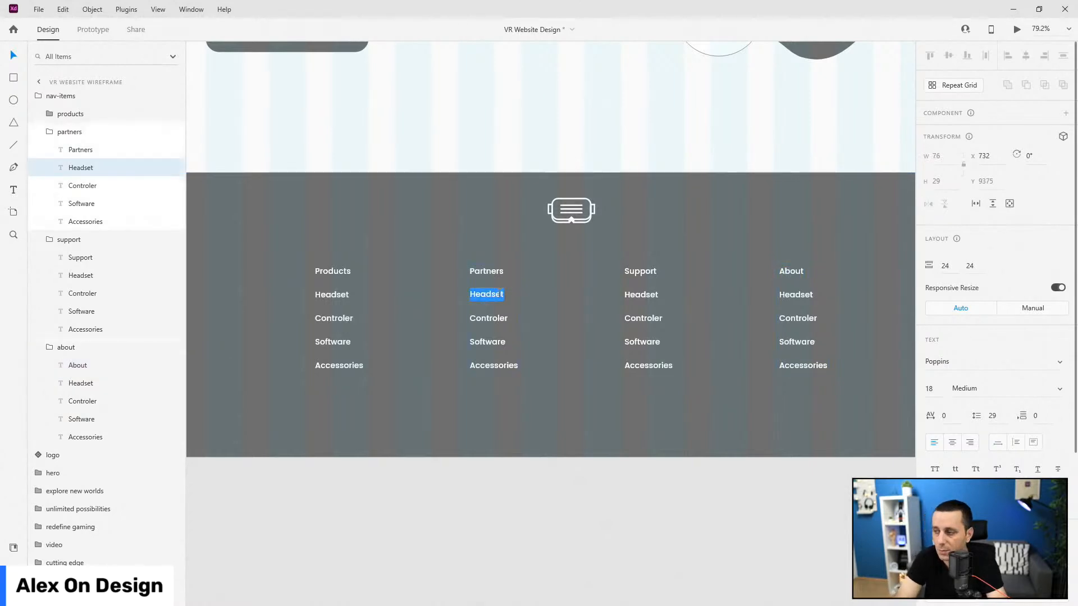
text(Educational)
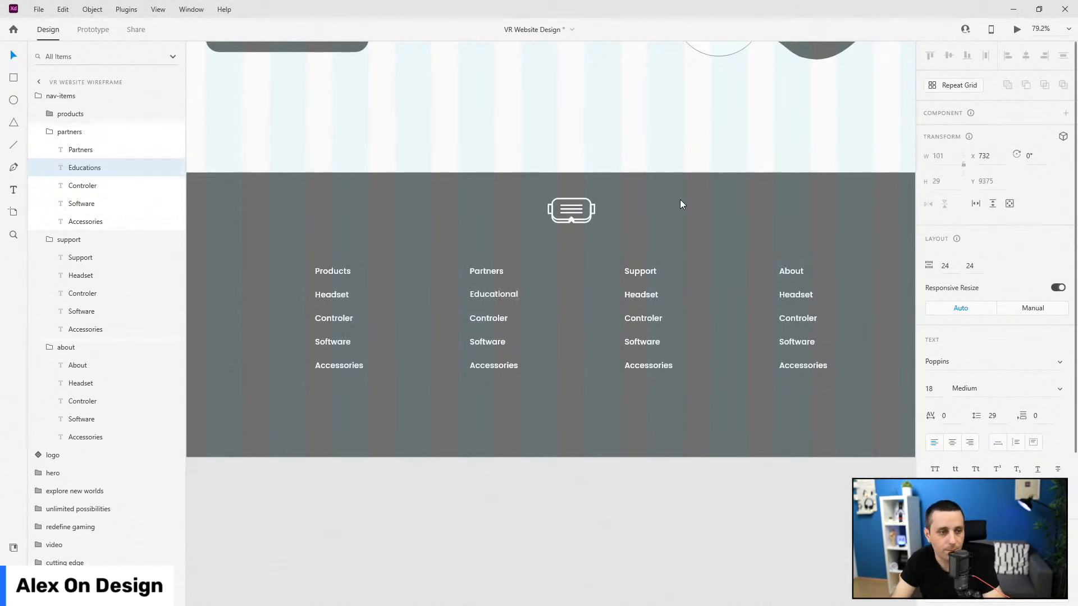
double_click(483, 318)
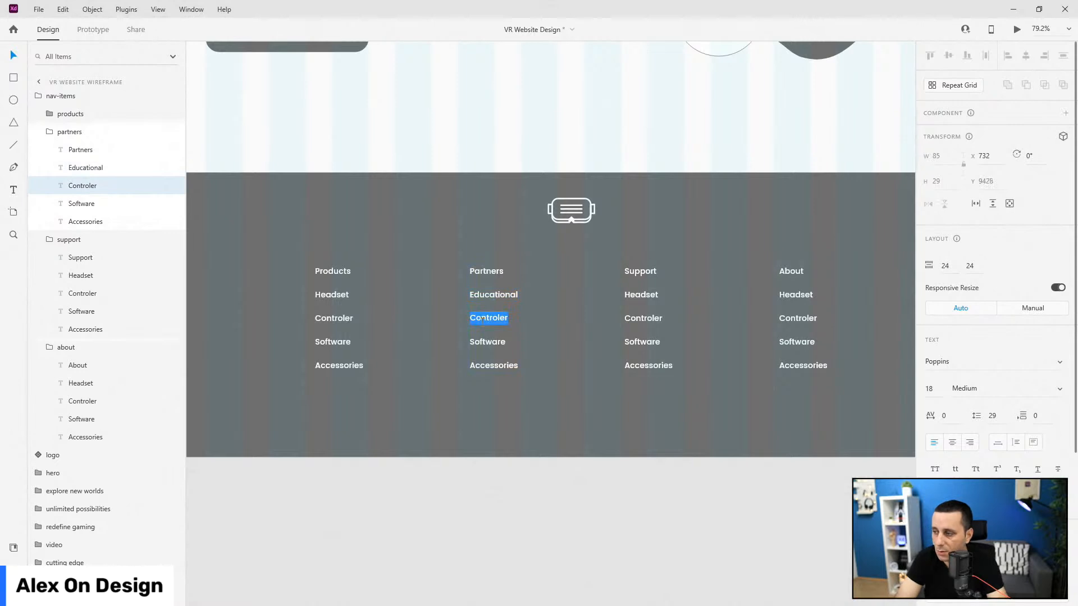
text(Gaming)
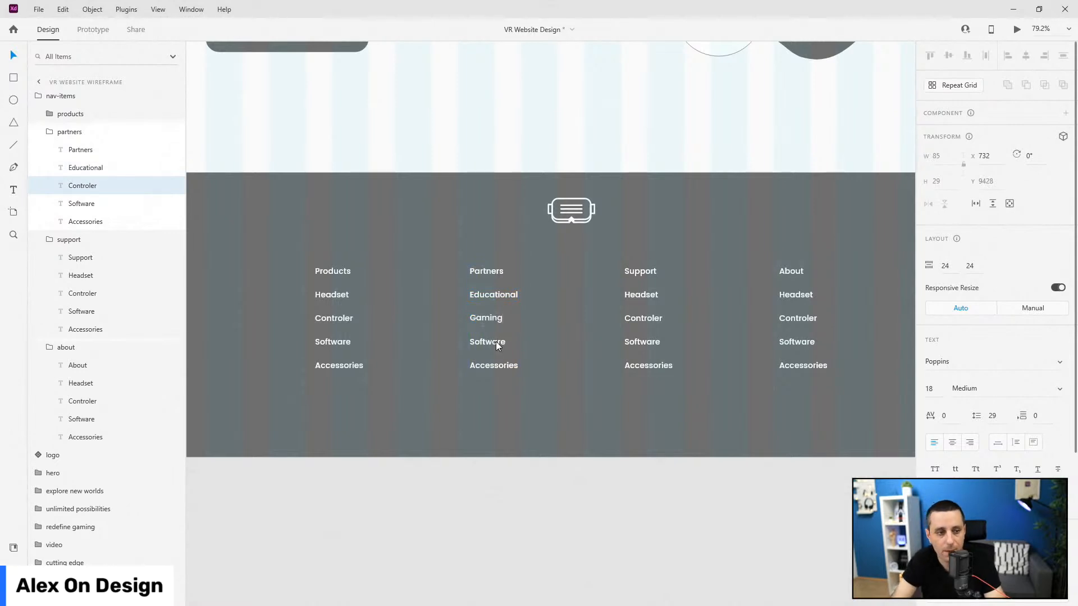
double_click(493, 341)
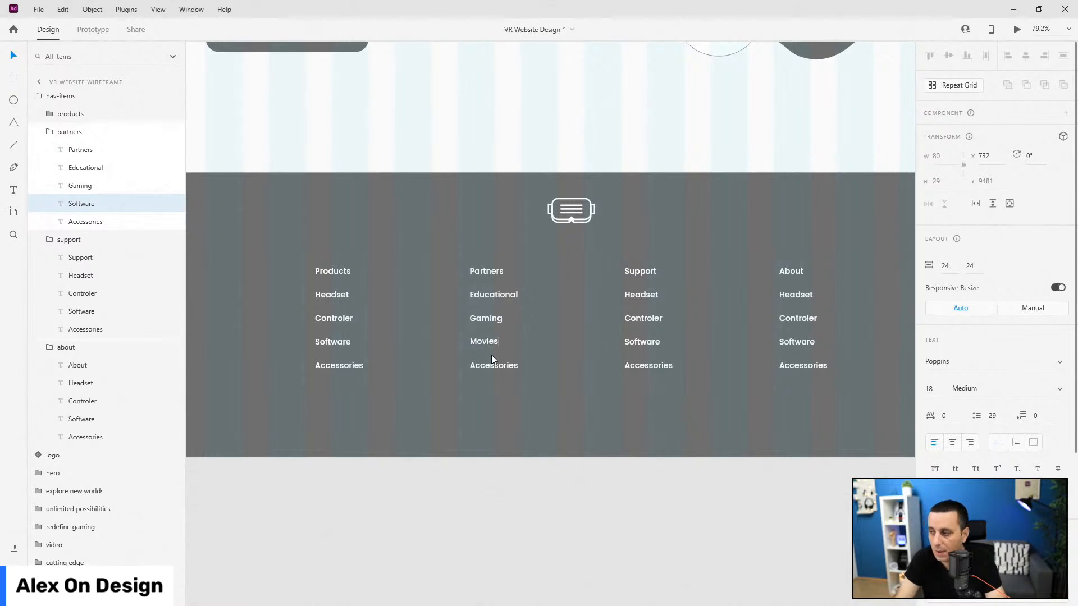
double_click(479, 367)
text(Meta)
Step: Replace the four links under Support with "Products", "Games", "Learning" and "FAQ"
click(640, 293)
double_click(641, 294)
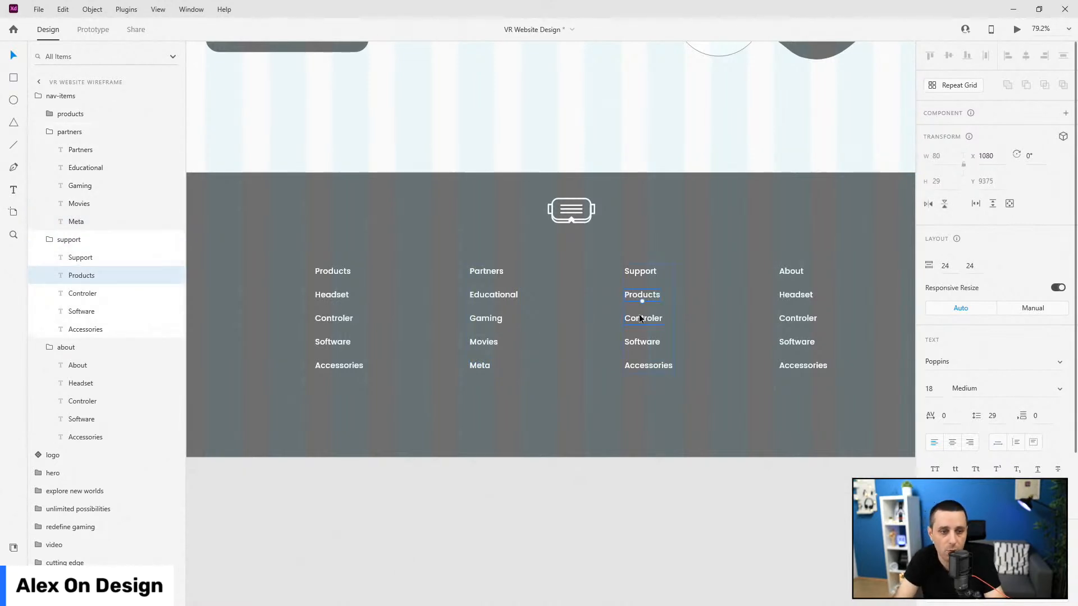
double_click(643, 318)
text(Games)
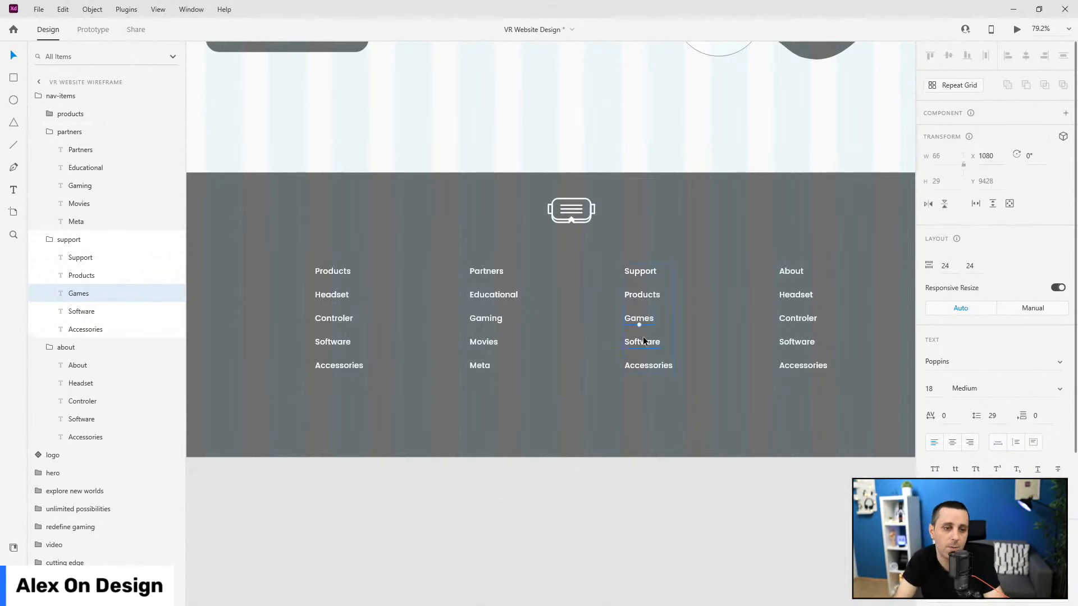
double_click(643, 342)
text(Learn)
key(BackSpace)
key(BackSpace)
key(BackSpace)
key(BackSpace)
key(BackSpace)
text(Learning)
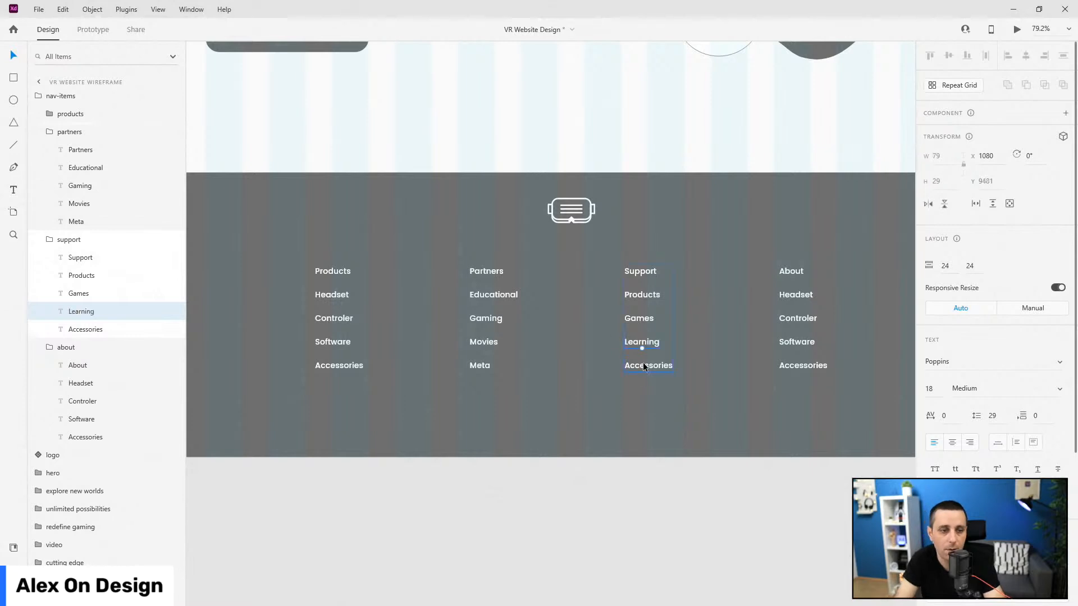
double_click(647, 366)
text(FAQ)
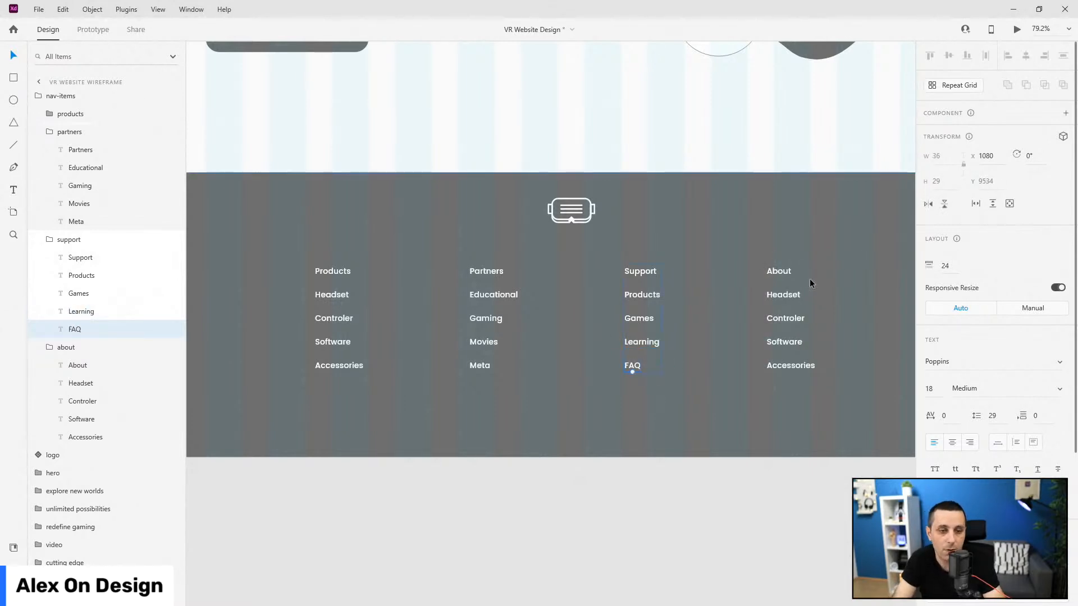
Step: Replace the four links under About with "Product Story", "Who We Are", "Our Values" and "Contact Us"
double_click(787, 294)
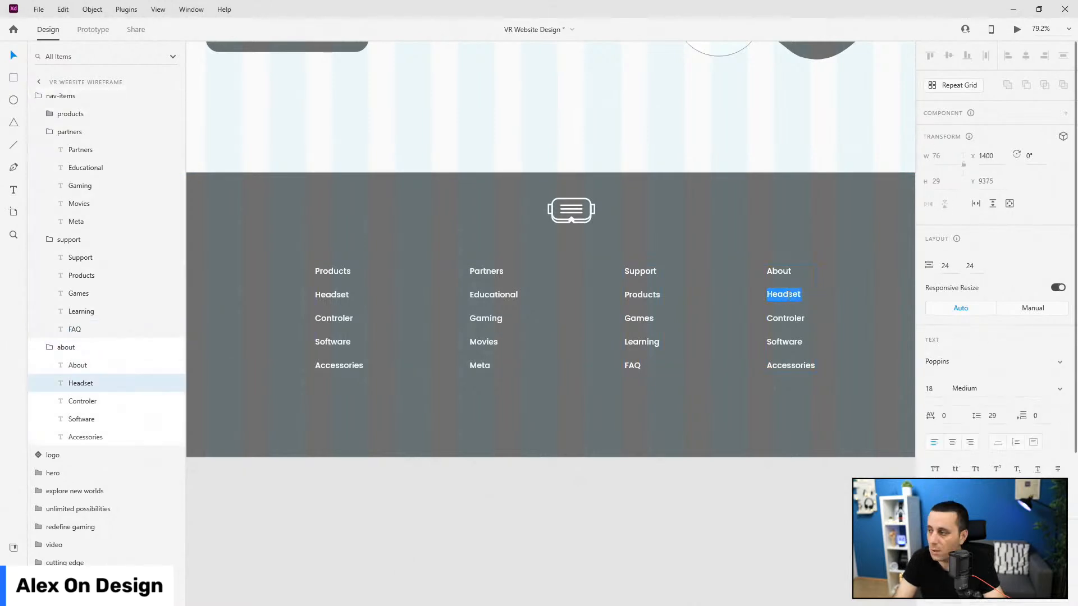
text(Product Story)
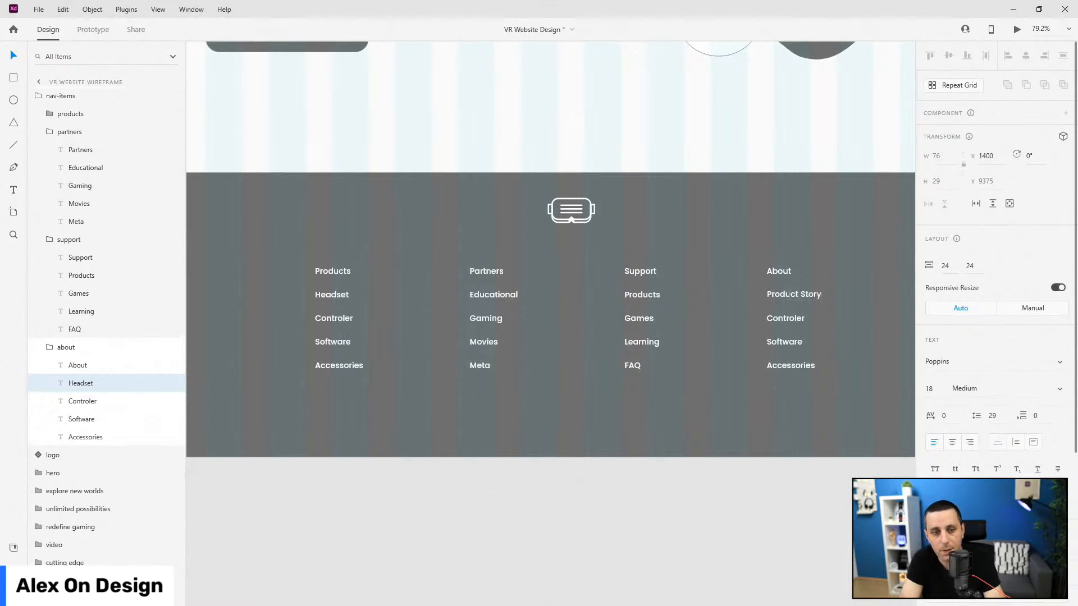
double_click(794, 319)
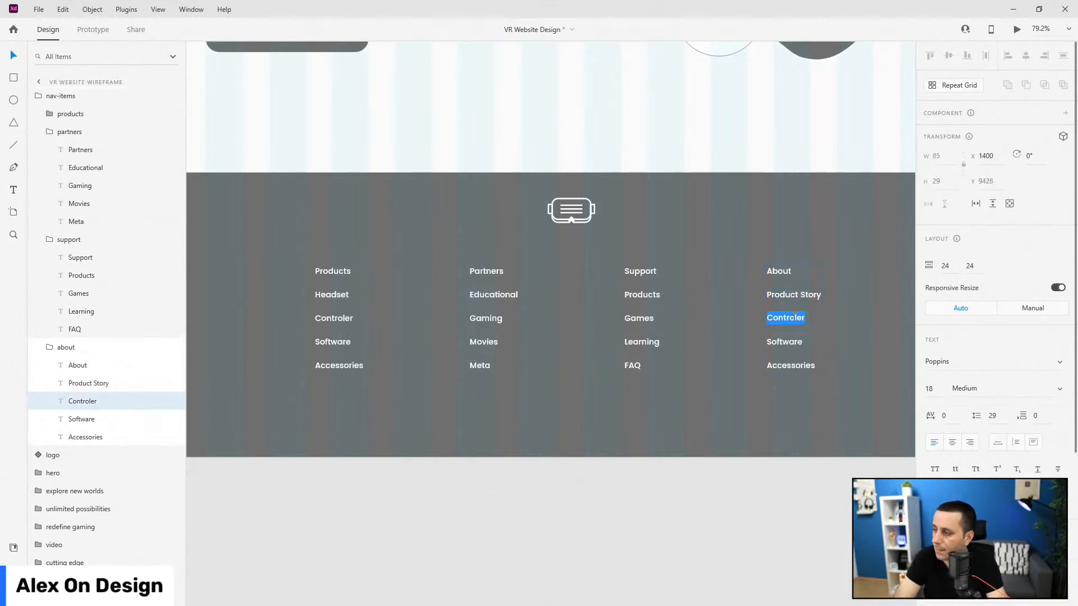
text(Who We A)
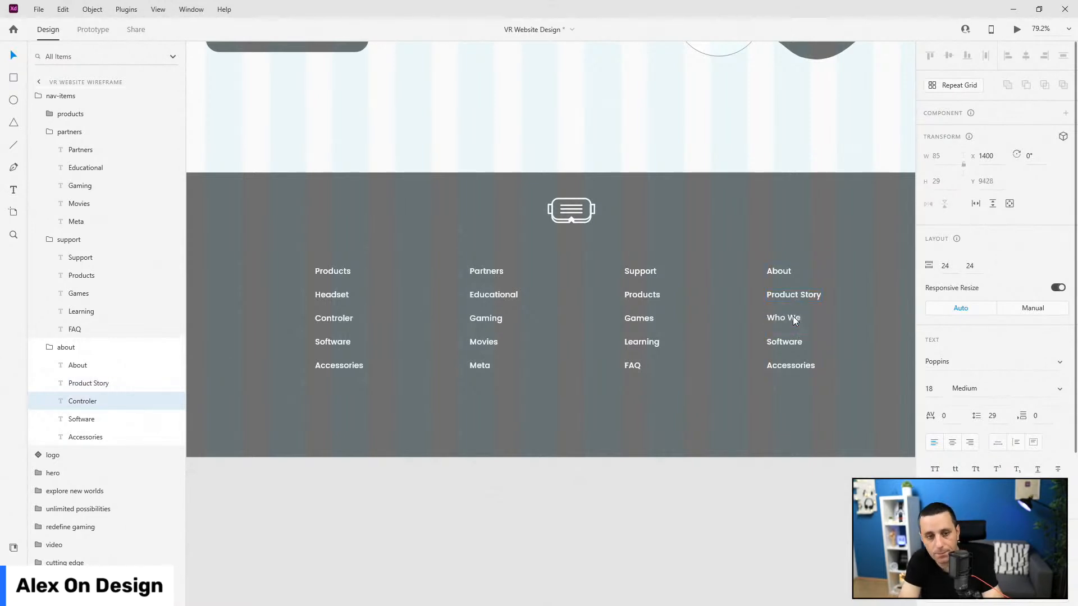
key(Escape)
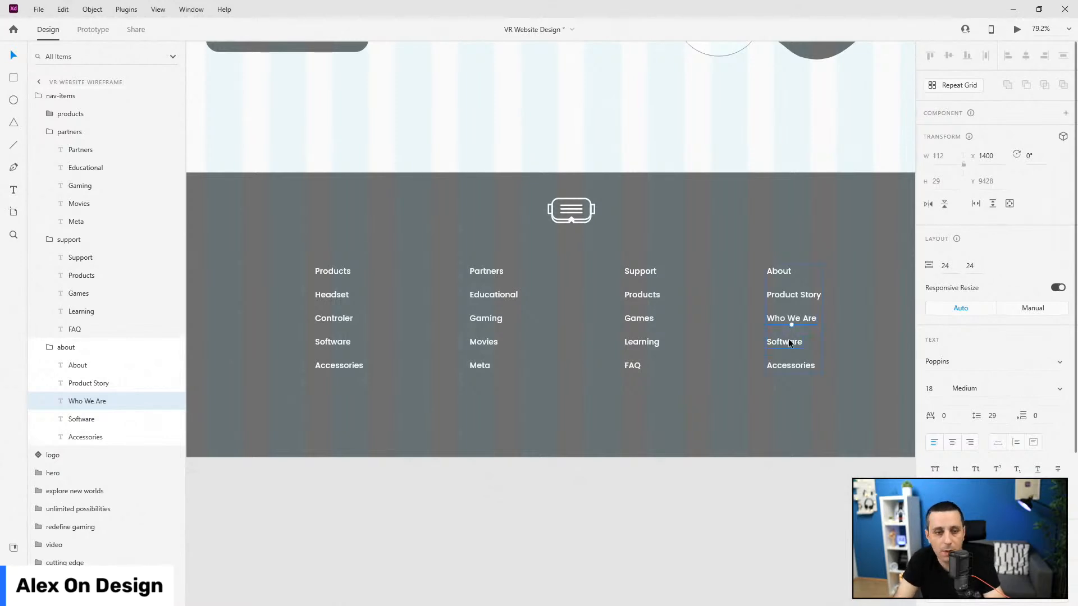
double_click(790, 342)
text(Our Values)
key(Escape)
click(787, 366)
double_click(787, 366)
text(Contact)
key(Escape)
Step: Group the logo, nav-items and footer-bg layers together and name the group "footer"
click(49, 347)
click(50, 240)
click(49, 132)
scroll(589, 326, down, 3)
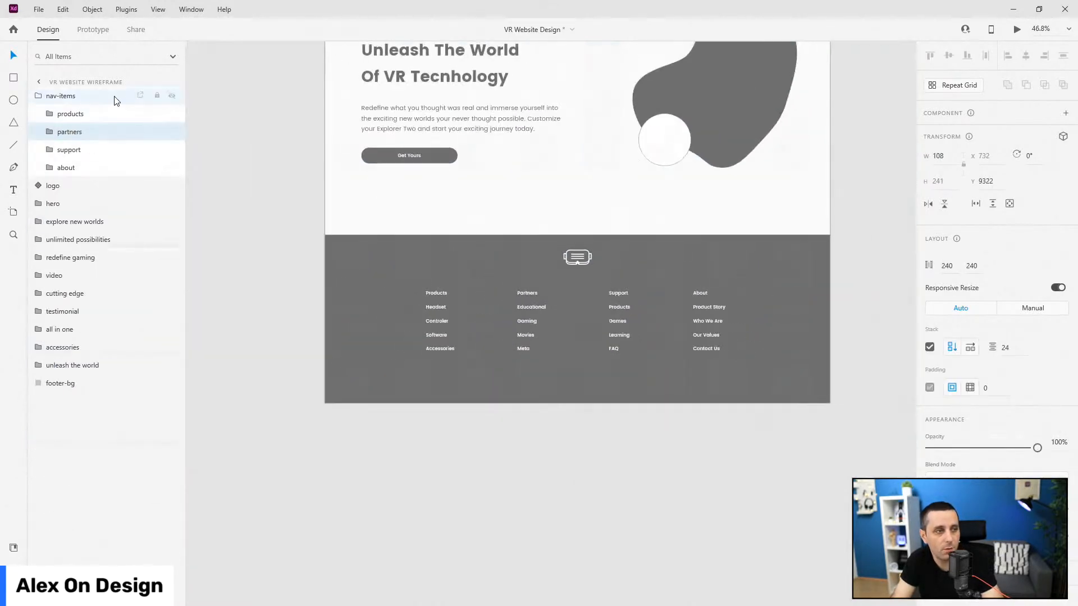
click(40, 96)
drag(56, 96, 83, 292)
shift+click(82, 309)
key(ctrl+g)
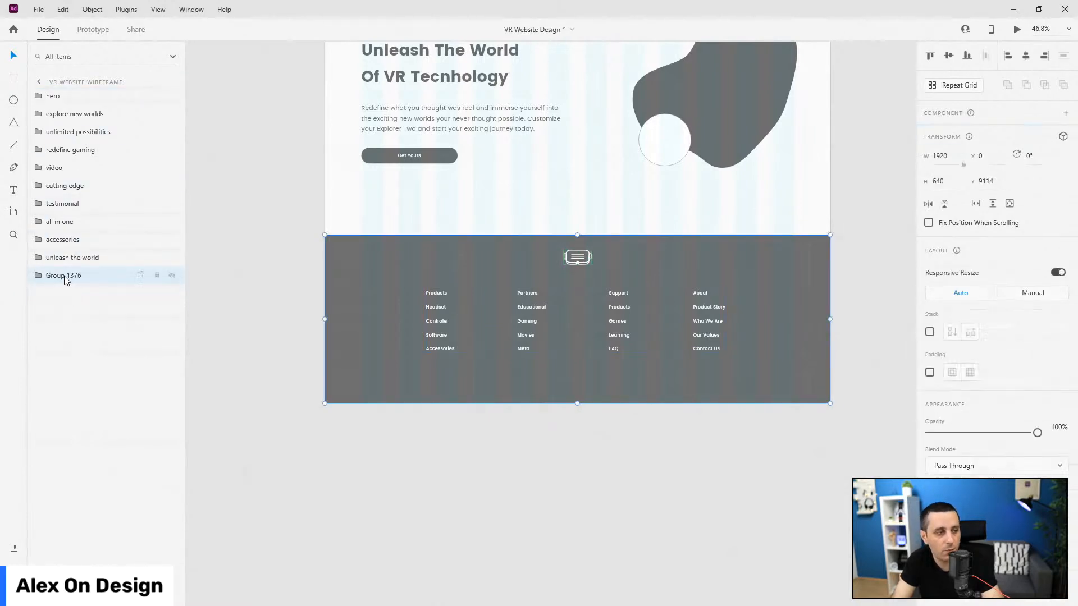
double_click(63, 276)
text(footer)
key(Return)
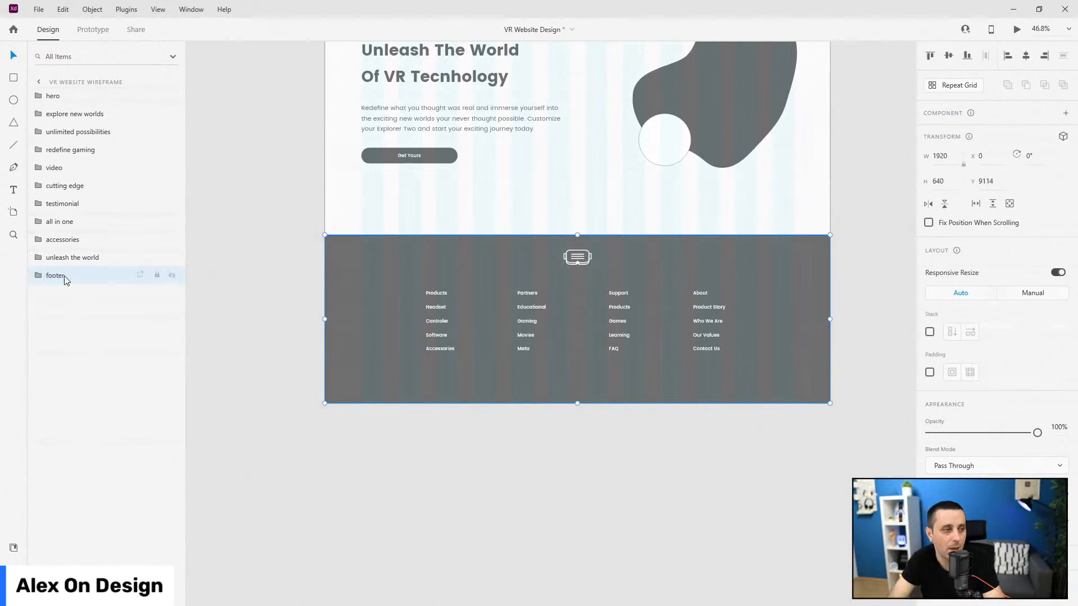
Step: Centre the nav-items group horizontally and vertically on the footer-bg layer
click(49, 277)
click(78, 311)
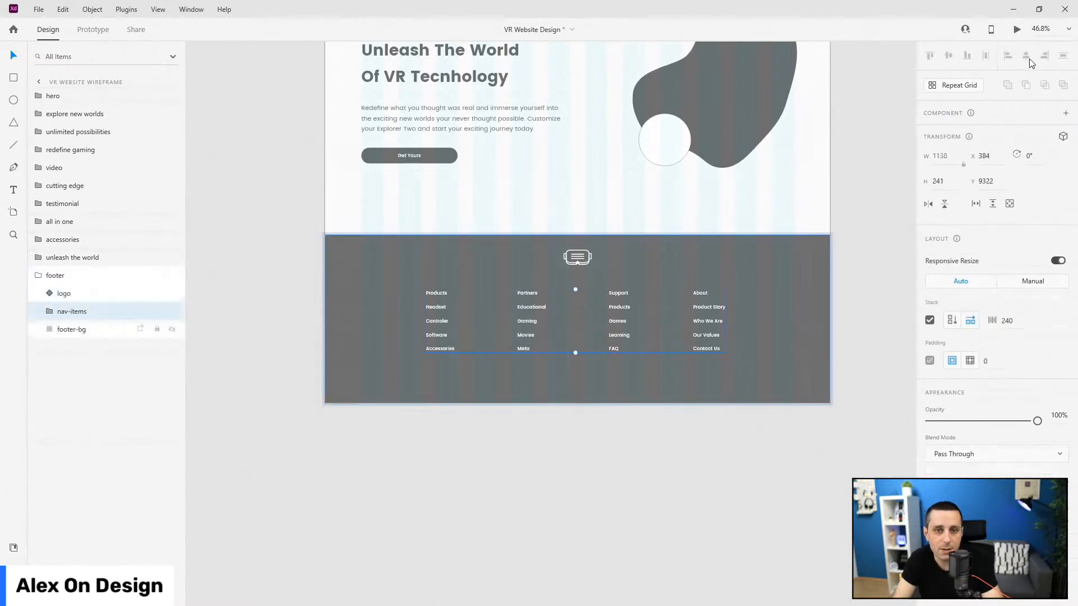
shift+click(73, 329)
click(1026, 56)
click(948, 56)
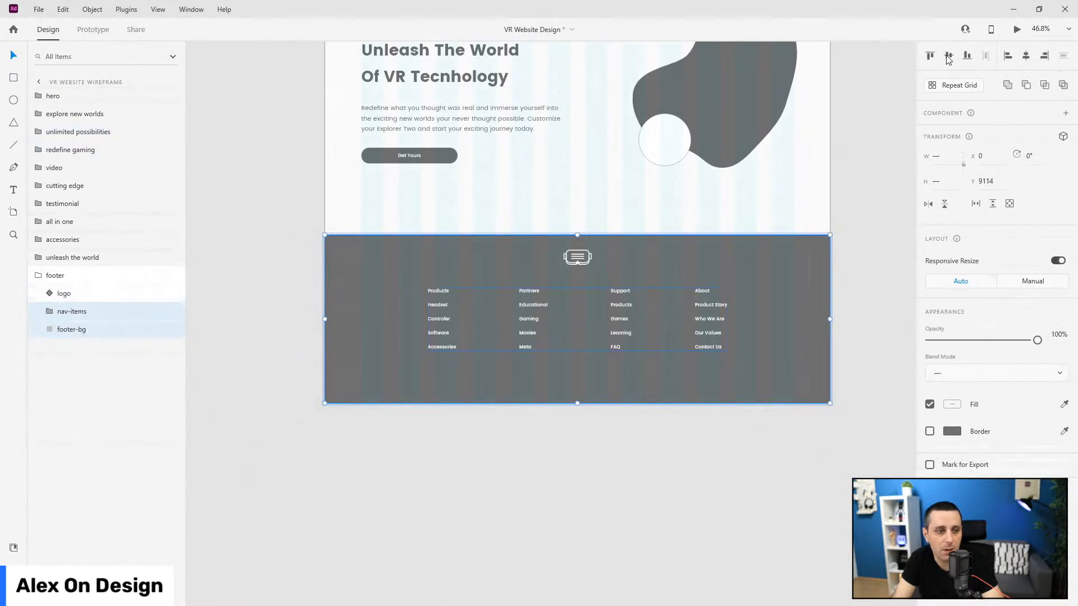
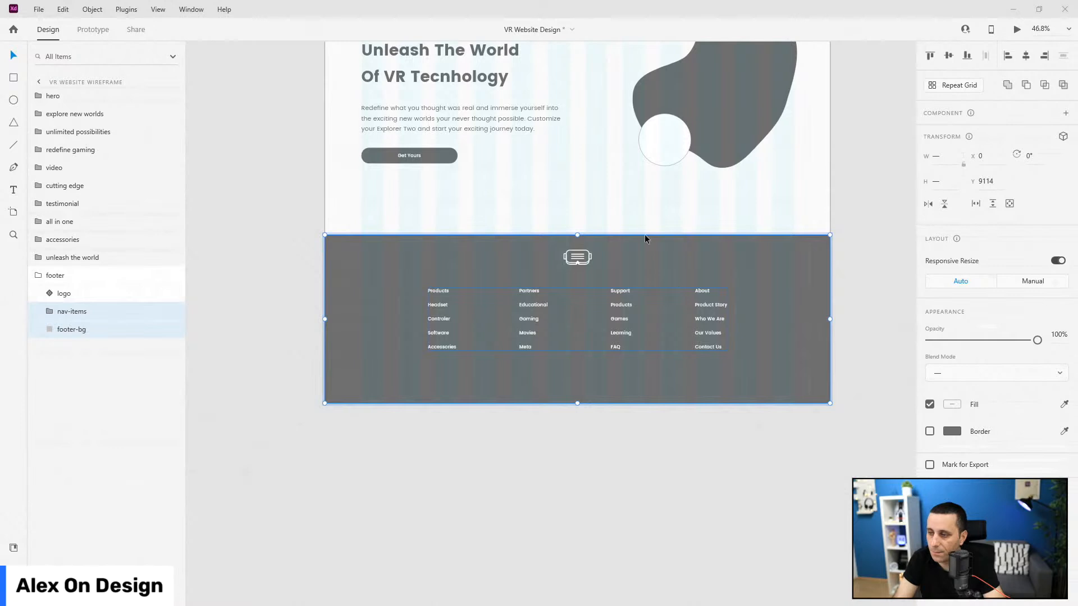
Step: Nudge the footer logo straight down to Y 9174
scroll(698, 257, up, 5)
scroll(634, 269, up, 5)
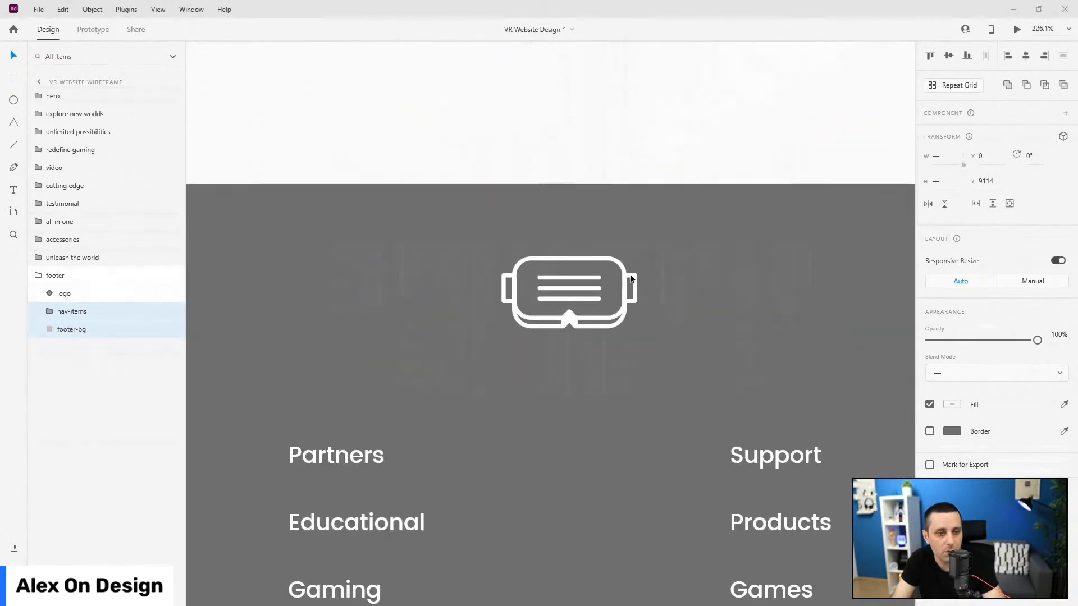
click(621, 268)
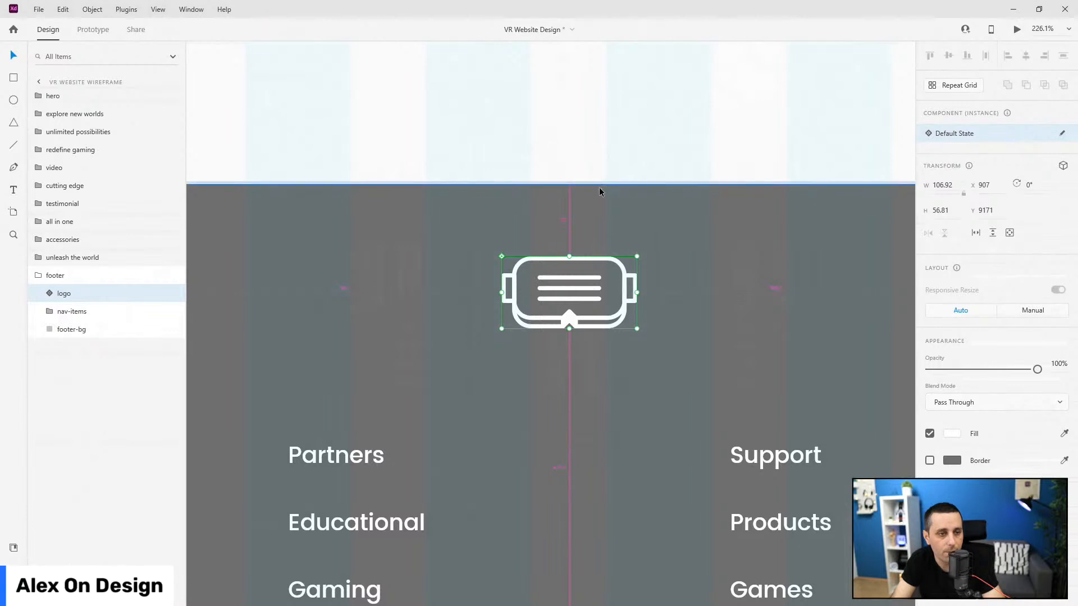
key(Down)
key(Down)
key(Down)
key(Down)
key(Down)
key(Down)
key(Down)
key(Down)
key(Down)
key(Down)
key(Down)
key(Down)
key(Down)
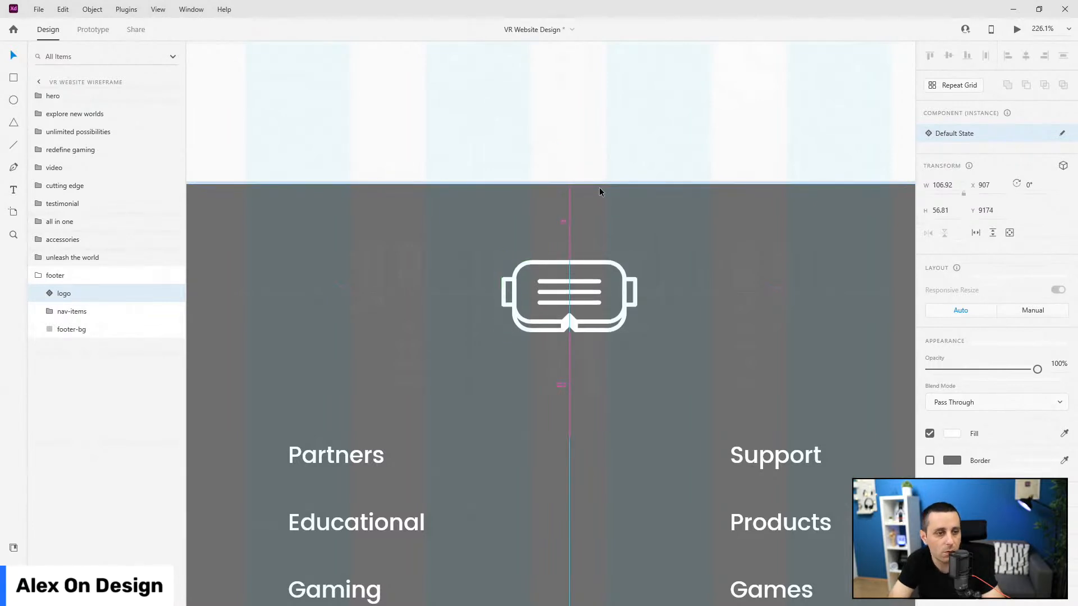
Step: Nudge the footer logo straight down to Y 9194
key(shift+Down)
scroll(637, 294, down, 4)
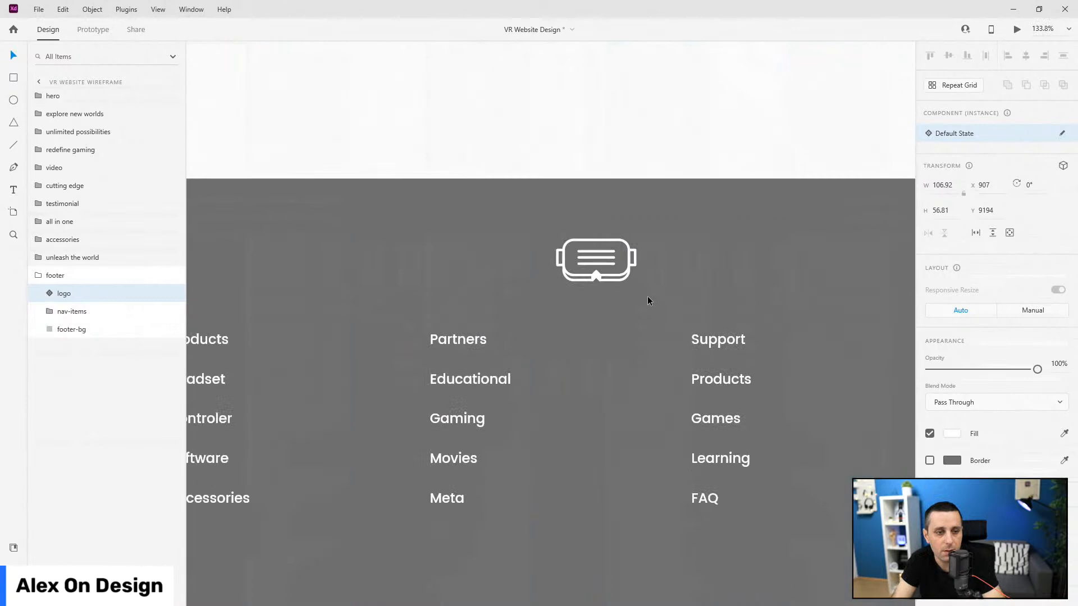
Step: Move the nav-items group up against the logo's bottom edge and nudge it 80 px down to Y 9331
drag(496, 272, 473, 290)
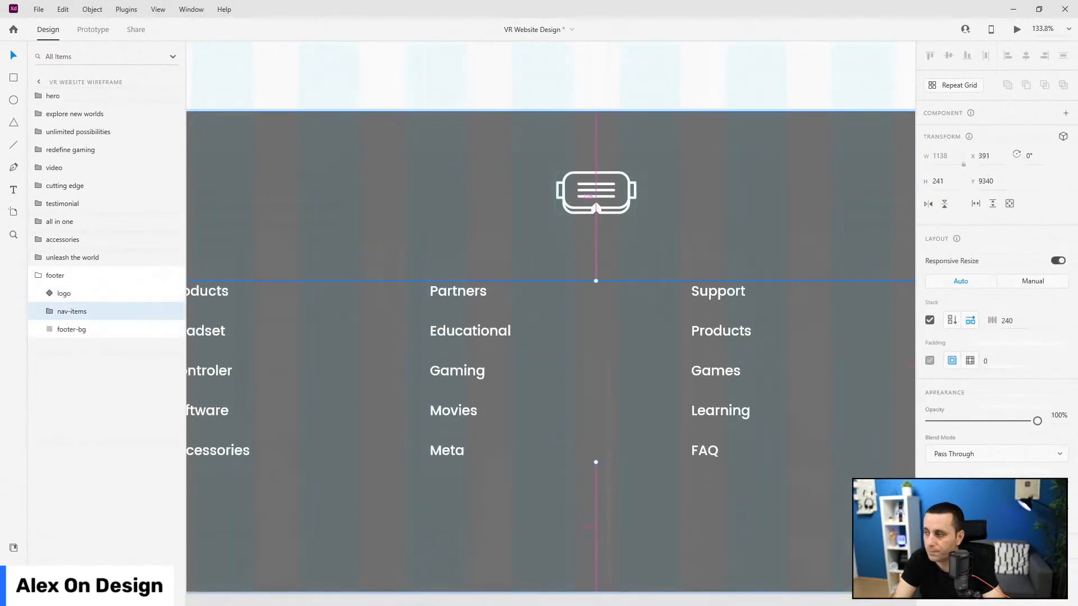
drag(470, 292, 474, 227)
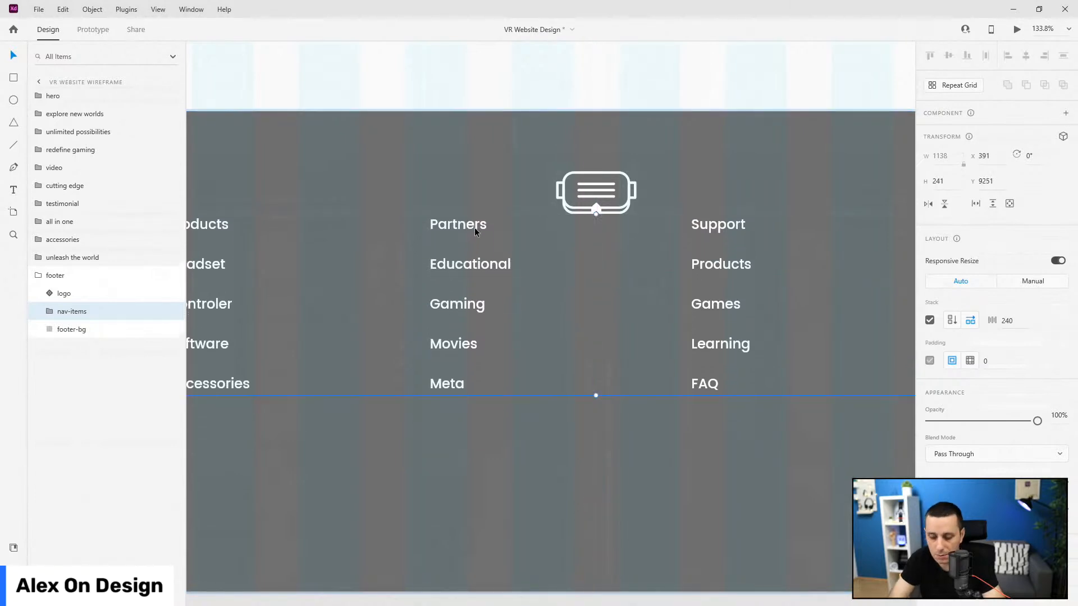
key(shift+Down)
key(shift+Down)
key(shift+Down)
key(shift+Down)
key(shift+Down)
key(shift+Down)
key(shift+Down)
key(shift+Down)
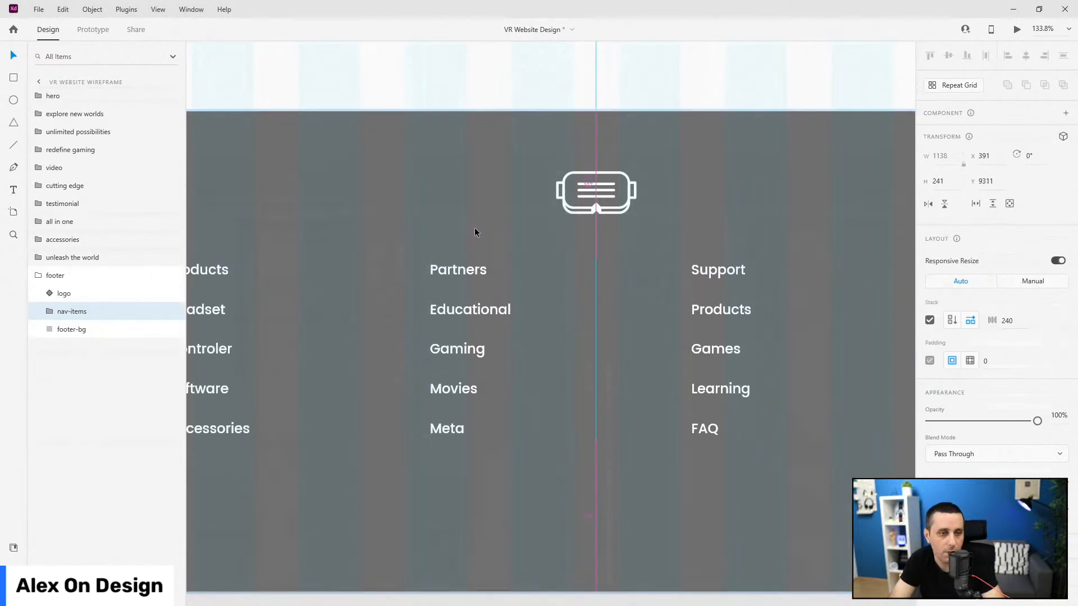
scroll(478, 225, down, 5)
scroll(480, 227, down, 2)
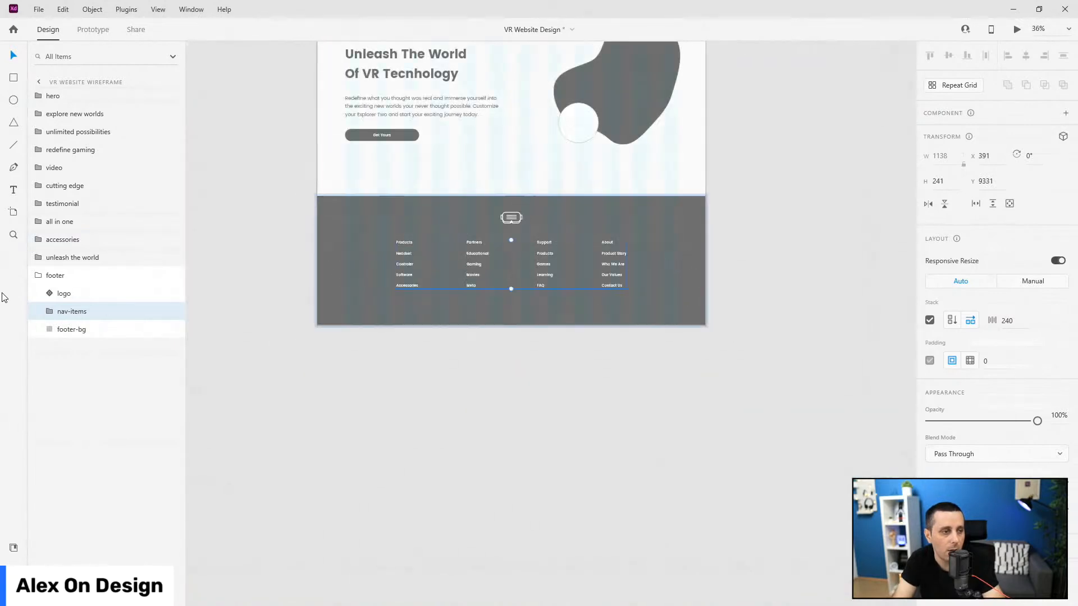
Step: Collapse the footer layer group, clear the selection and fit the sketch and the wireframe in view
shift+click(78, 330)
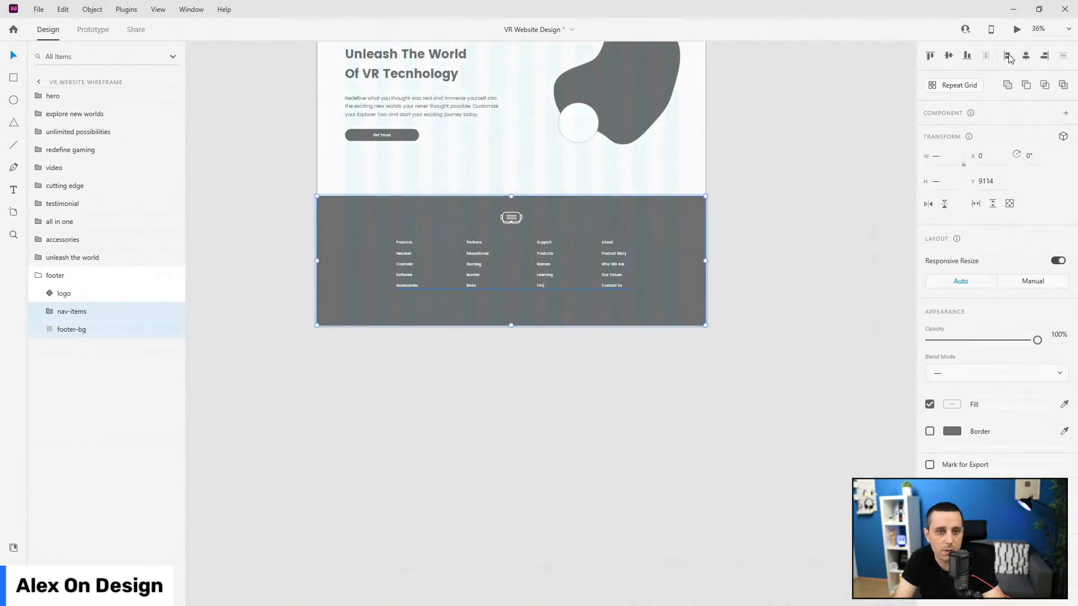
click(39, 275)
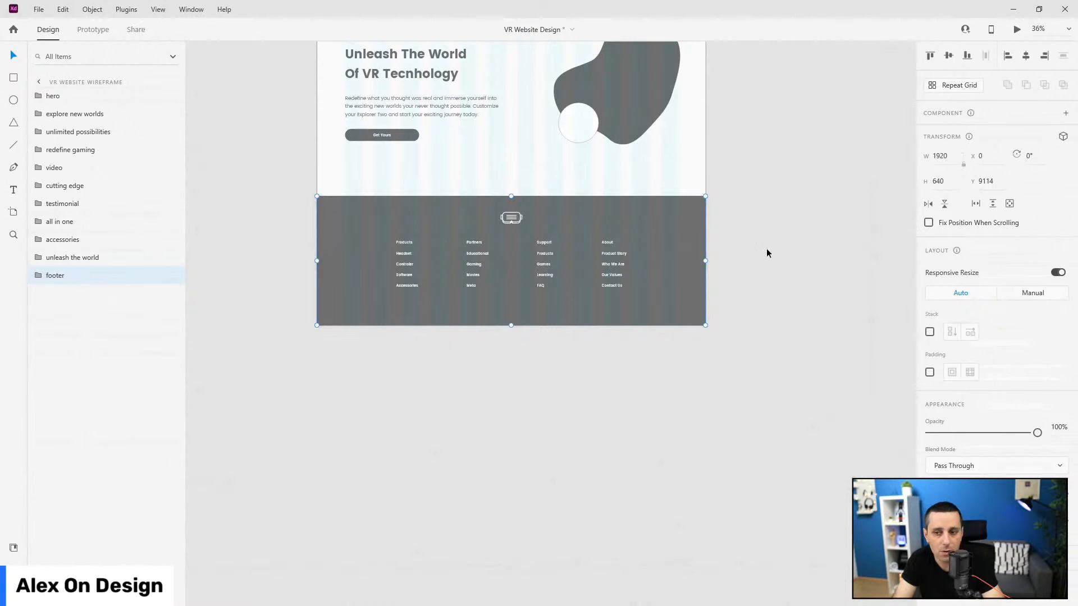
click(760, 248)
key(ctrl+0)
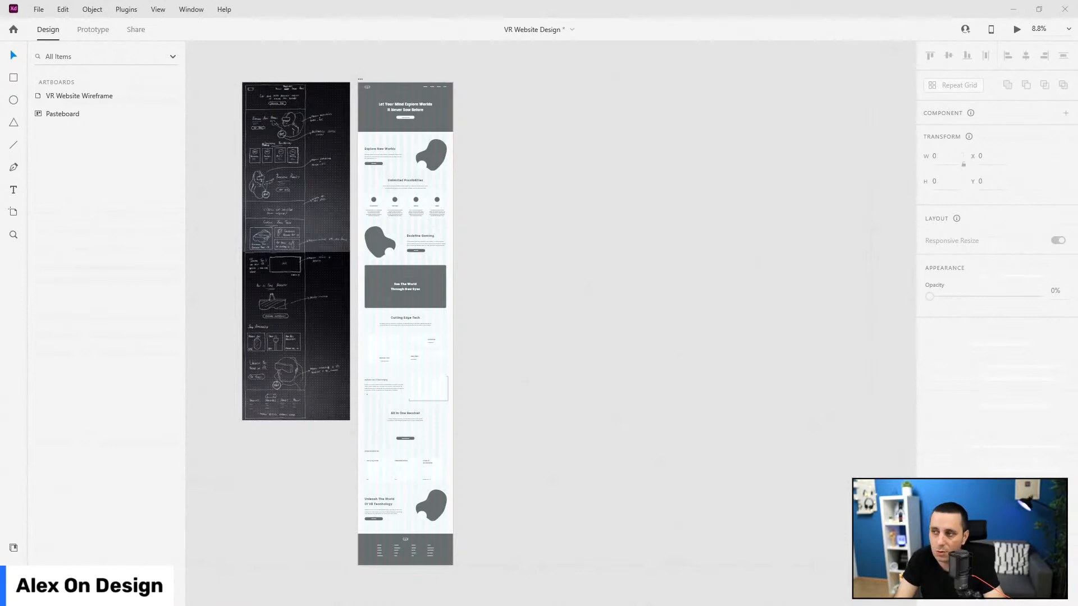
Step: Preview the VR Website Wireframe artboard in a maximised window and review every section from the hero down to the footer
click(361, 82)
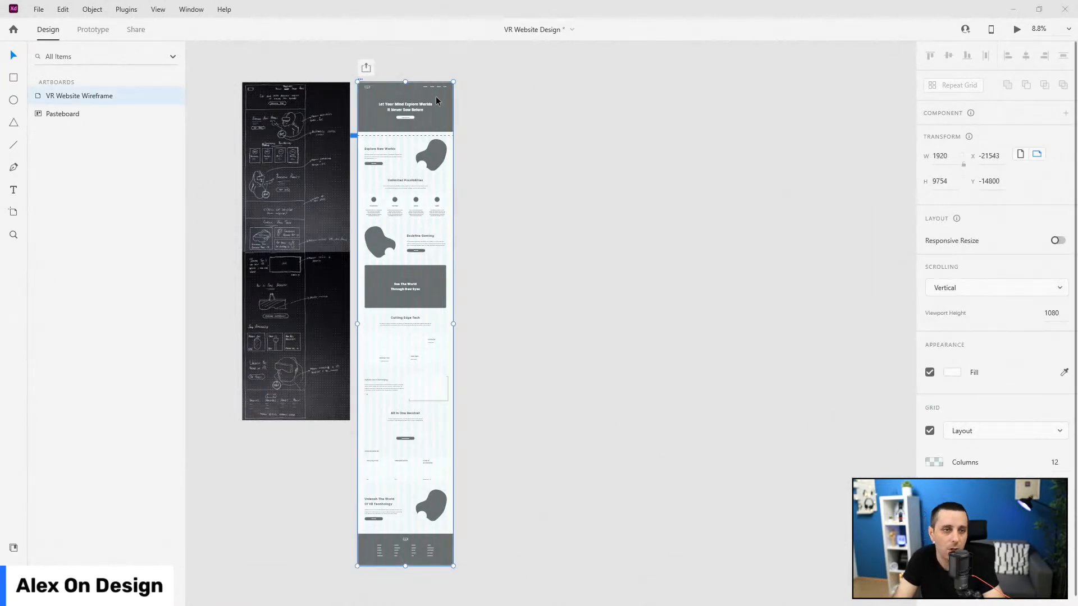
key(ctrl+Return)
drag(732, 26, 599, 5)
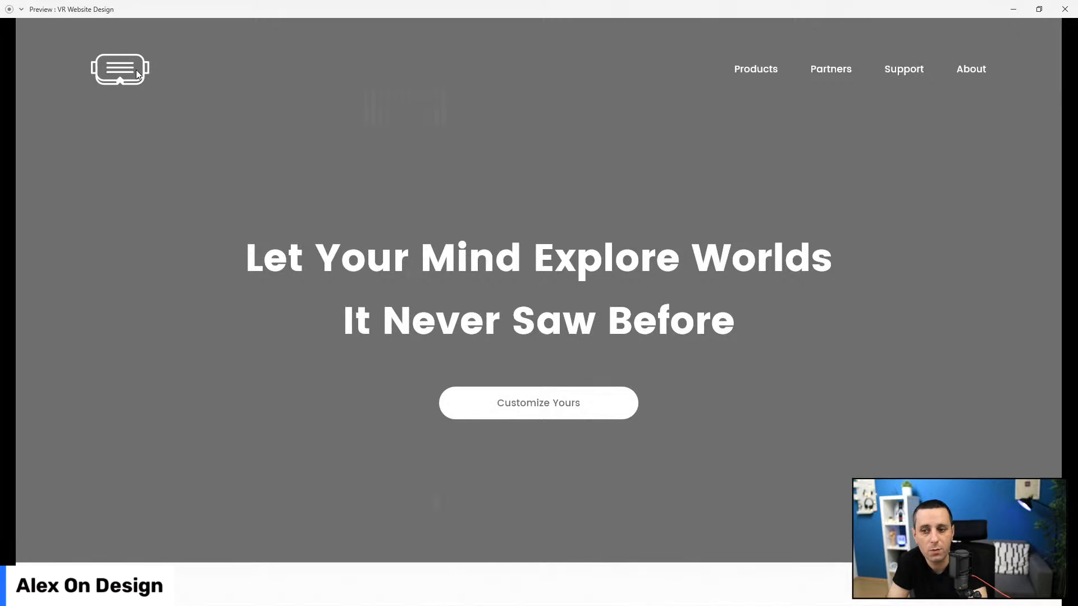
scroll(647, 276, down, 10)
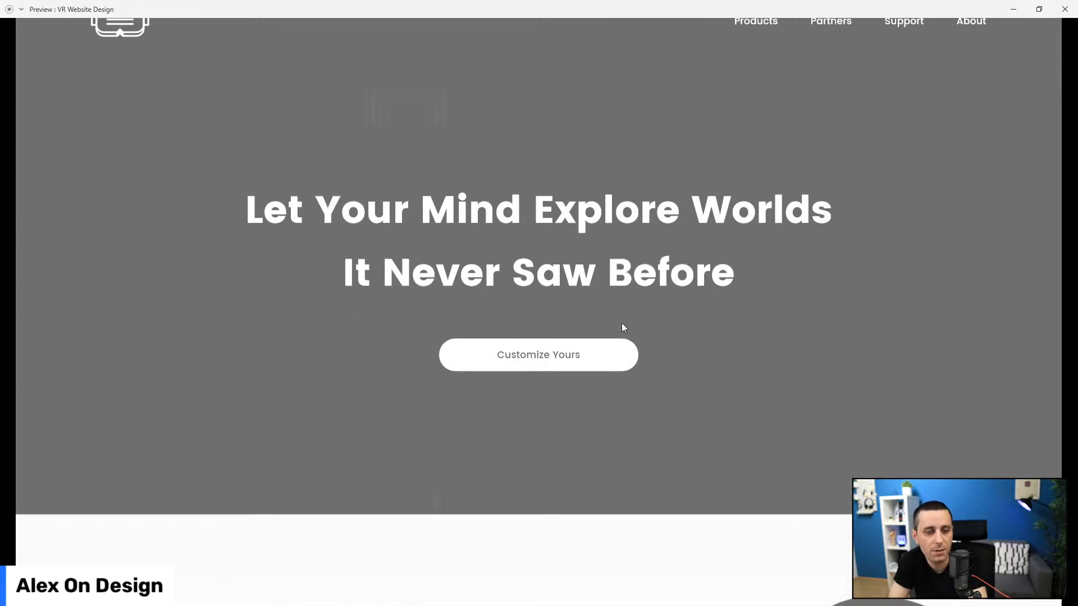
scroll(766, 363, up, 1)
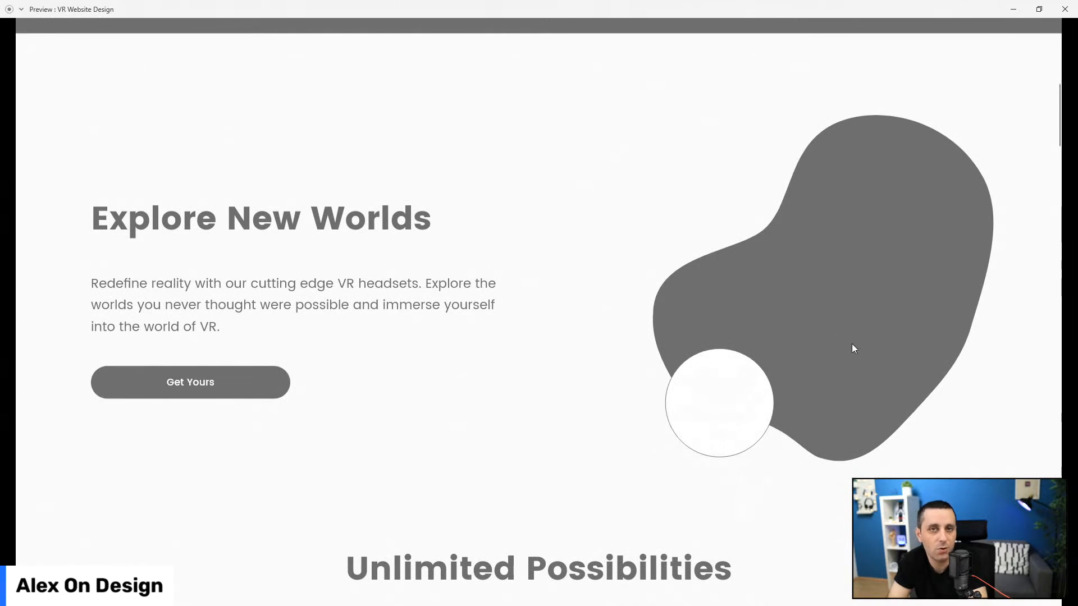
scroll(225, 280, down, 6)
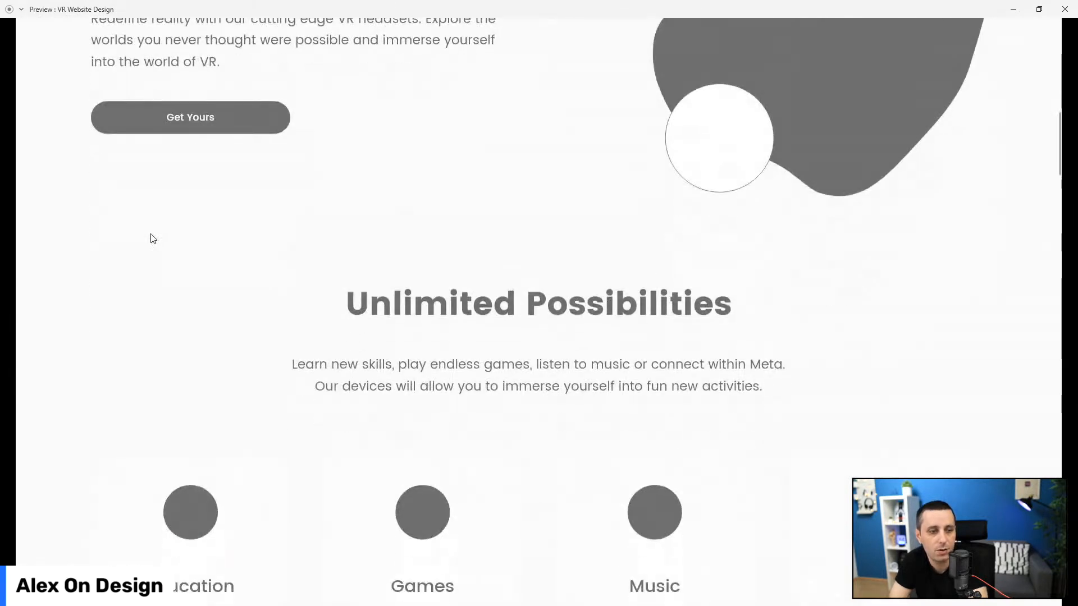
scroll(133, 236, down, 2)
scroll(133, 235, down, 2)
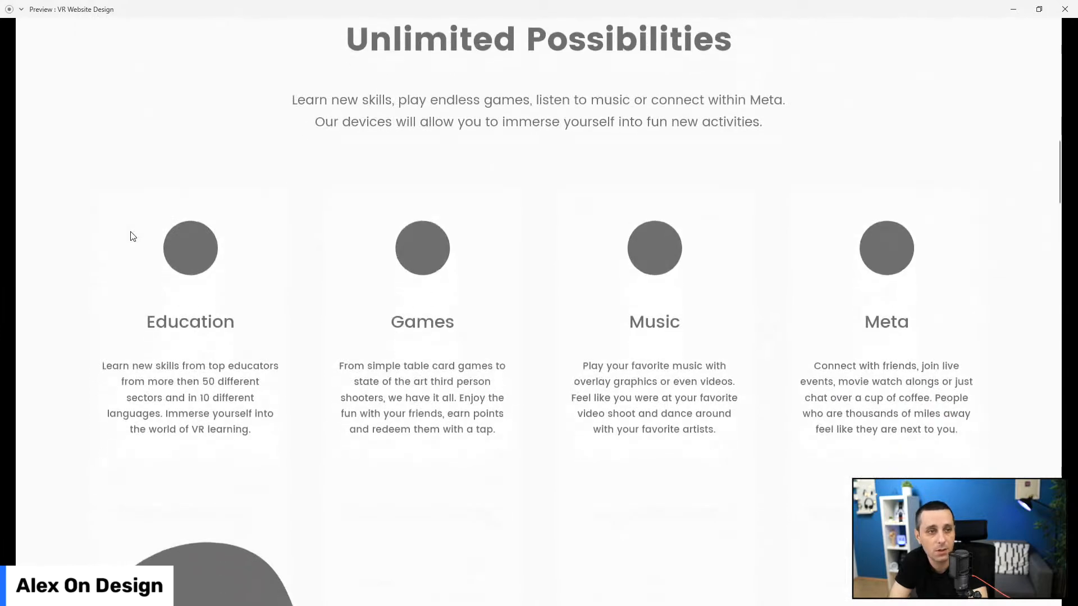
scroll(313, 185, down, 4)
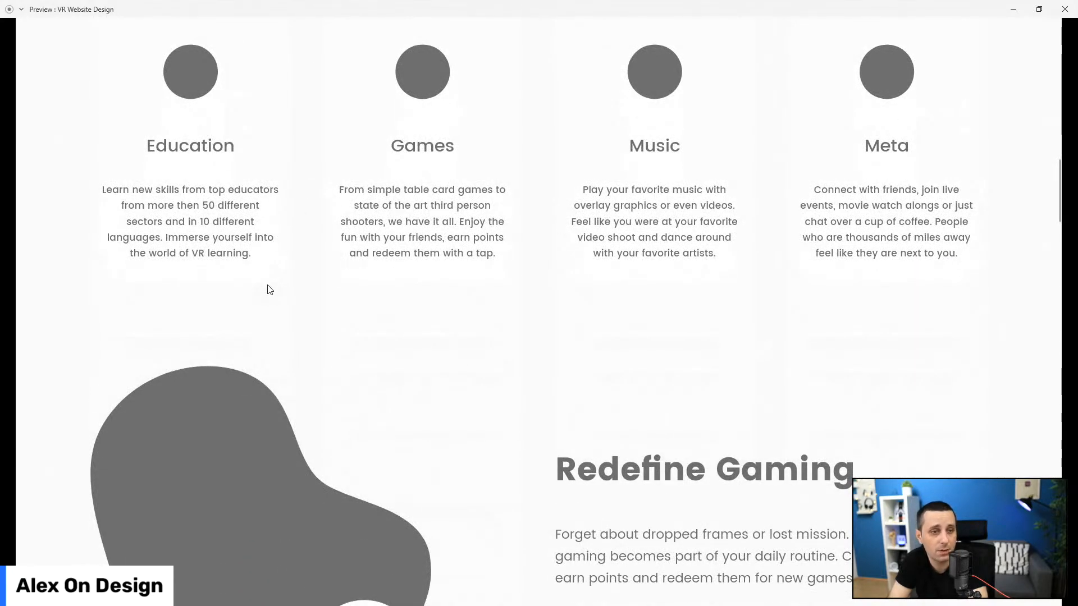
scroll(269, 288, down, 8)
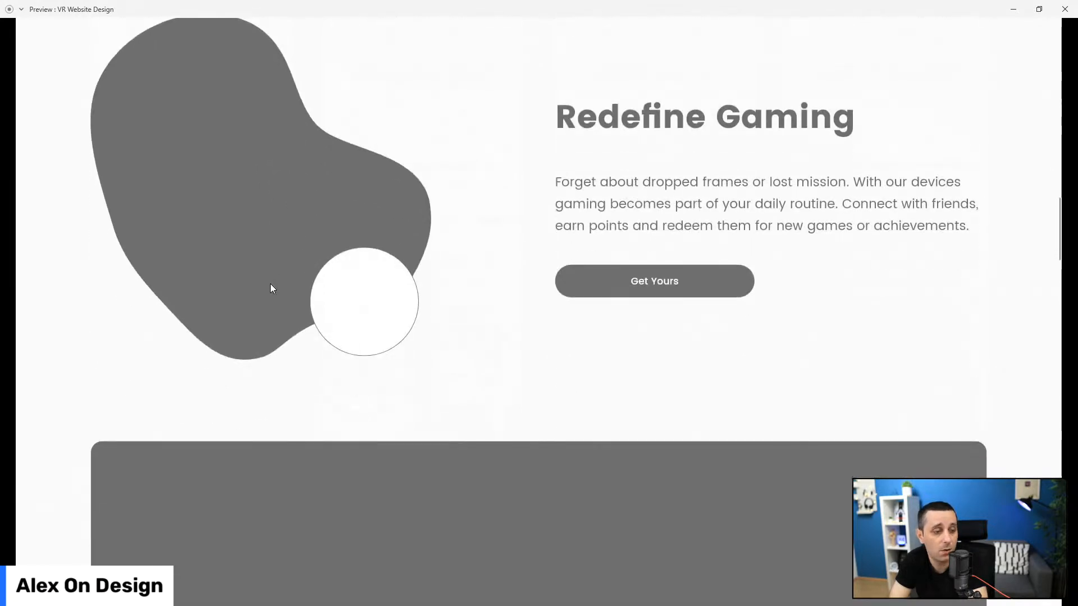
scroll(125, 320, down, 7)
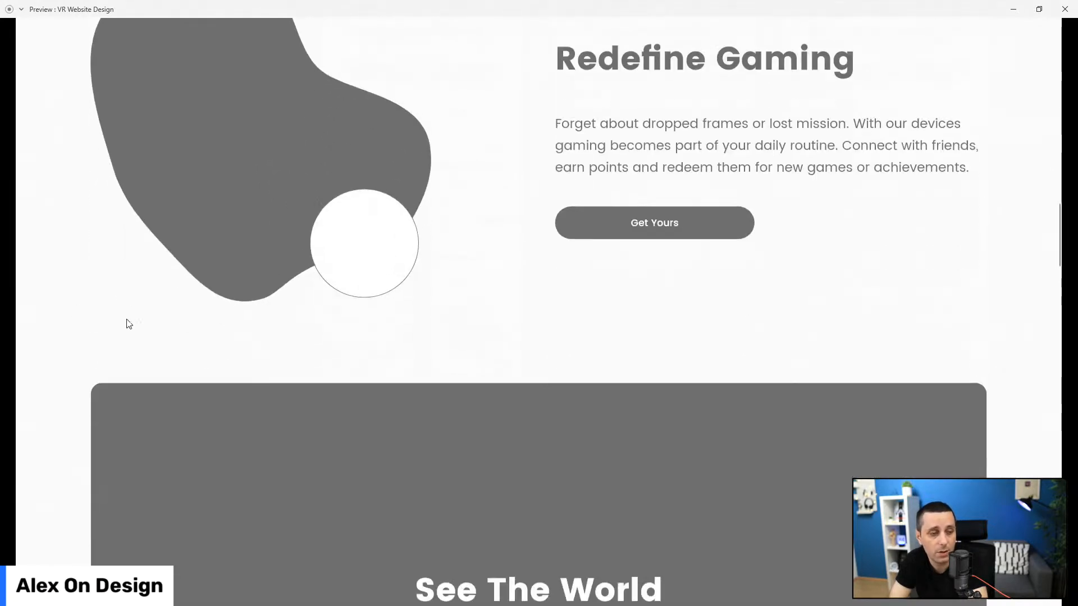
scroll(79, 319, up, 1)
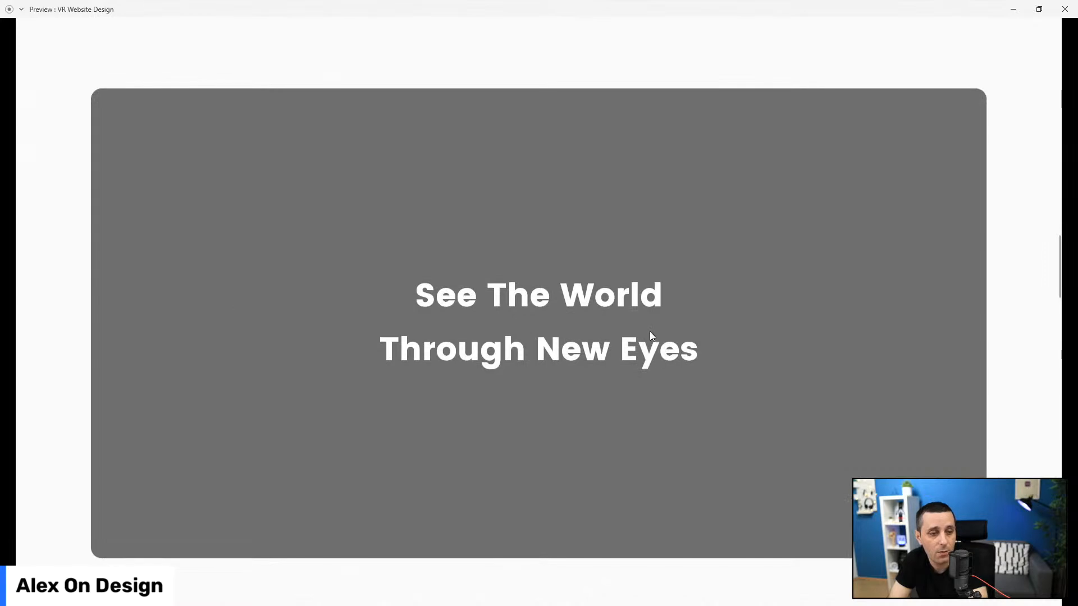
scroll(192, 284, down, 8)
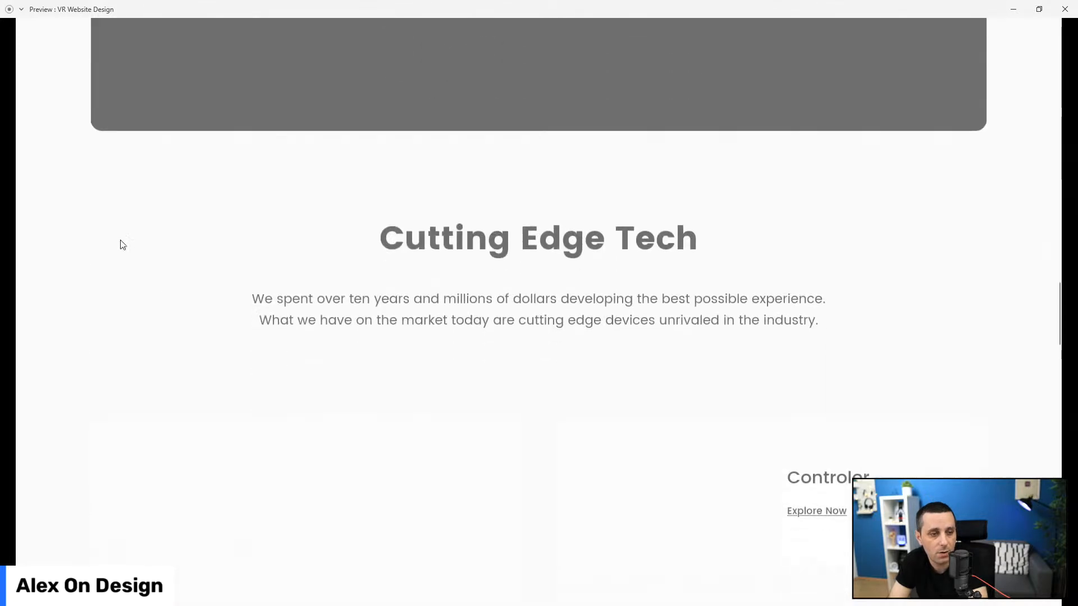
scroll(310, 253, down, 6)
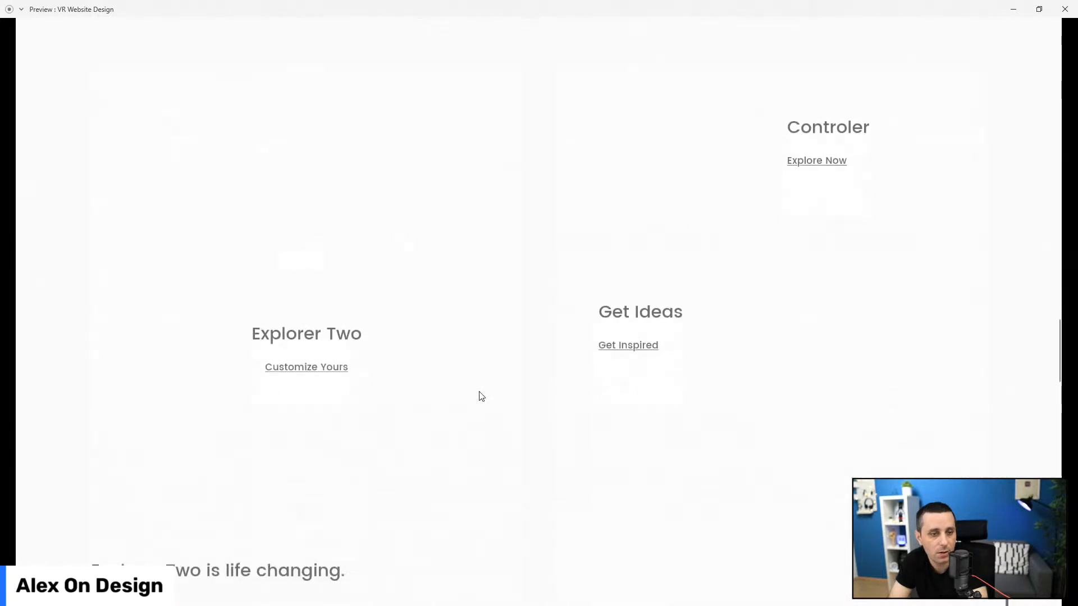
scroll(445, 287, down, 5)
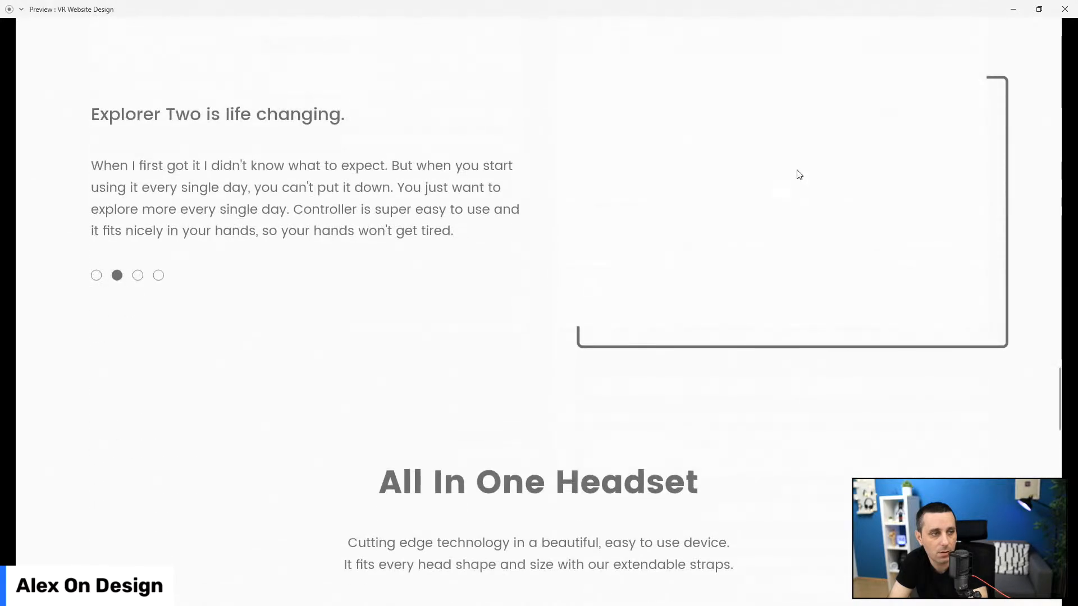
scroll(799, 174, up, 6)
scroll(800, 174, down, 9)
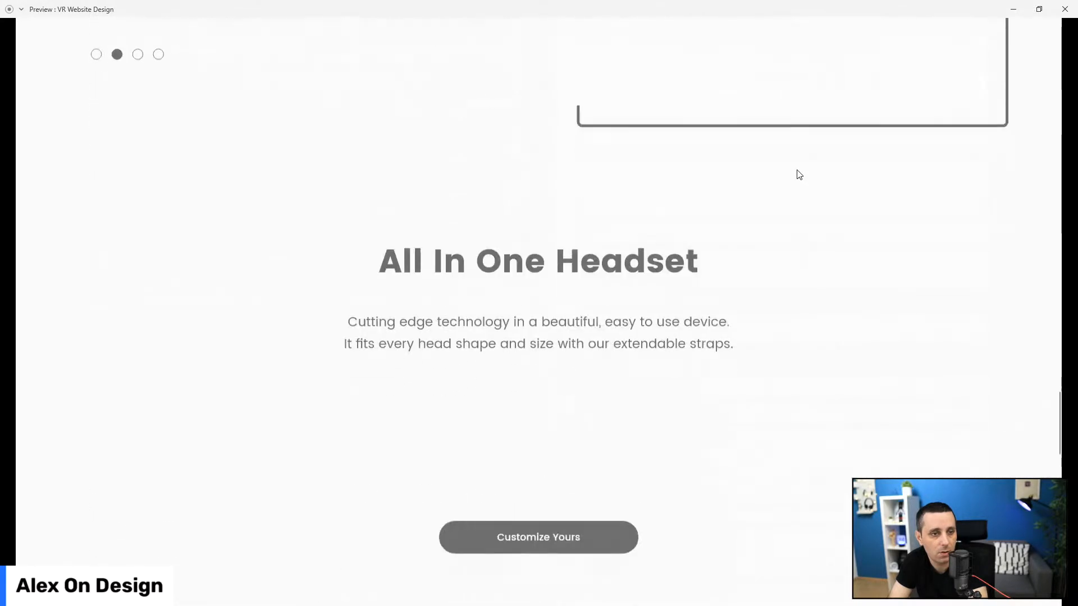
scroll(800, 175, down, 3)
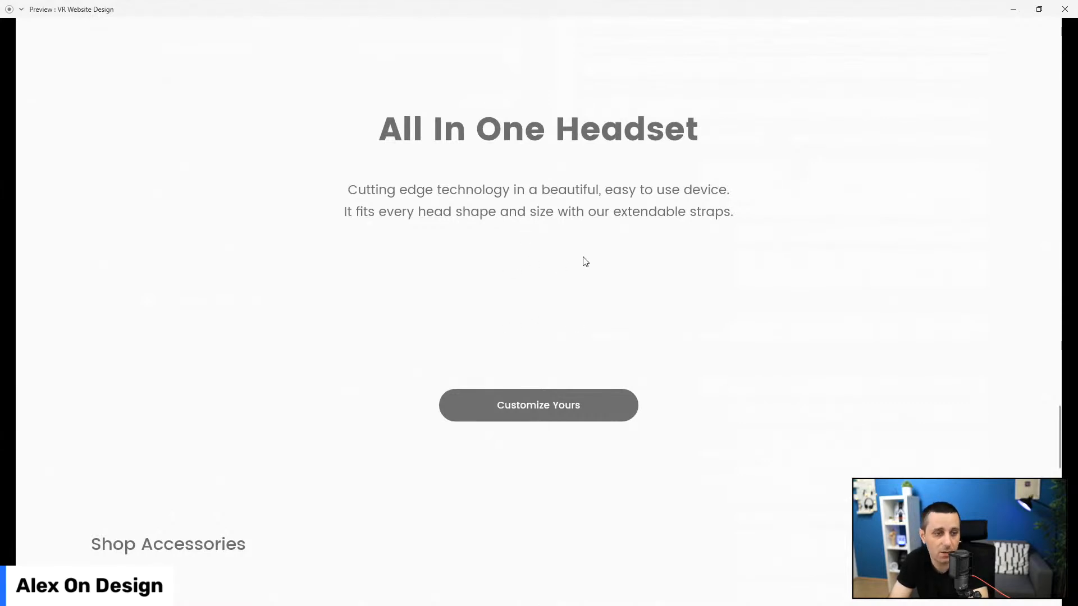
scroll(582, 258, down, 3)
scroll(578, 264, down, 5)
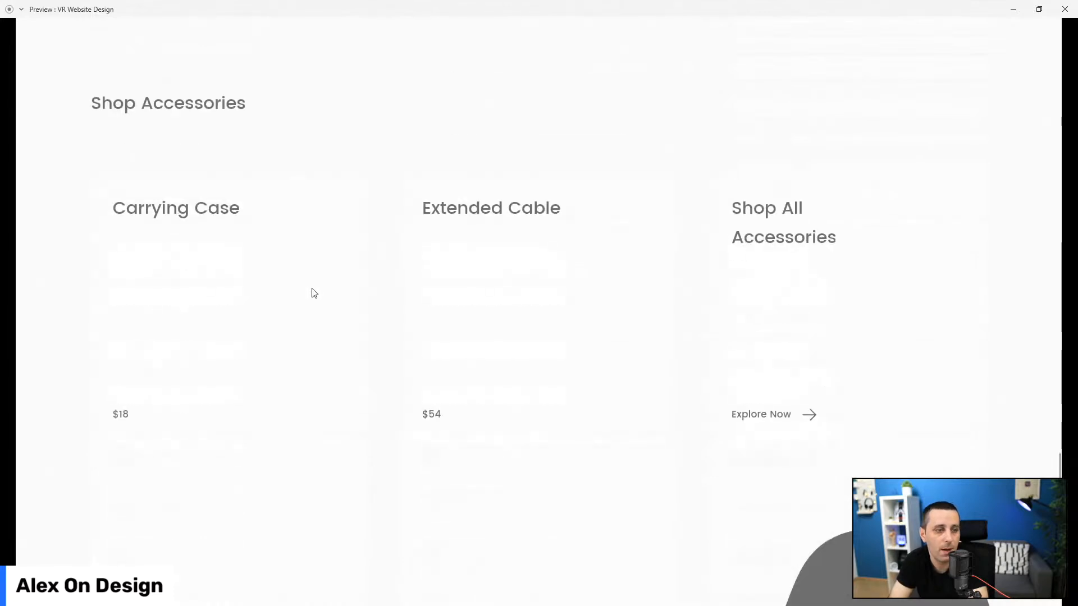
scroll(680, 295, down, 9)
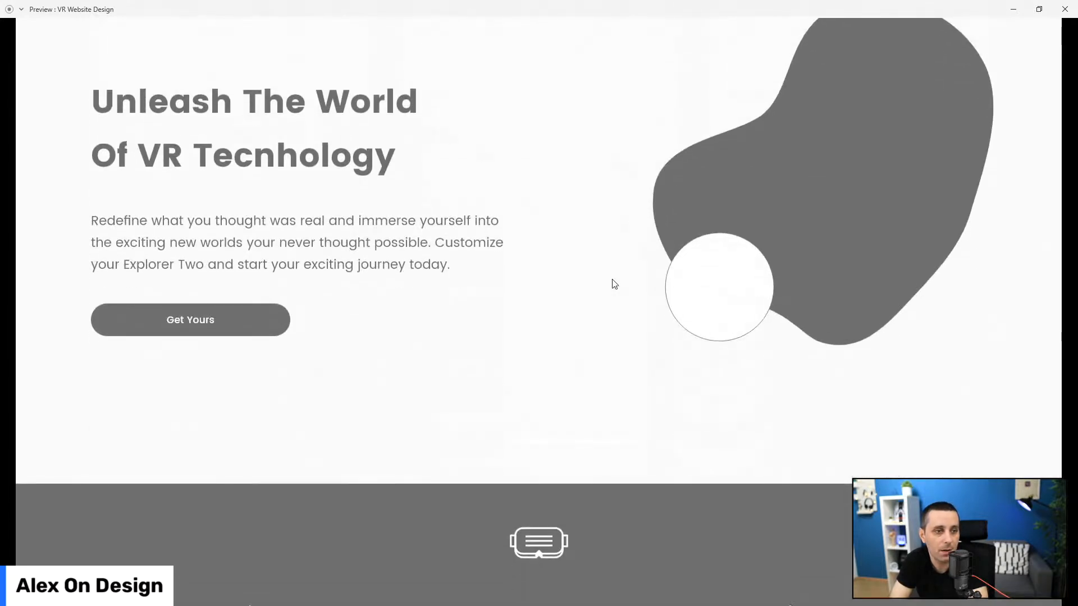
scroll(611, 280, down, 4)
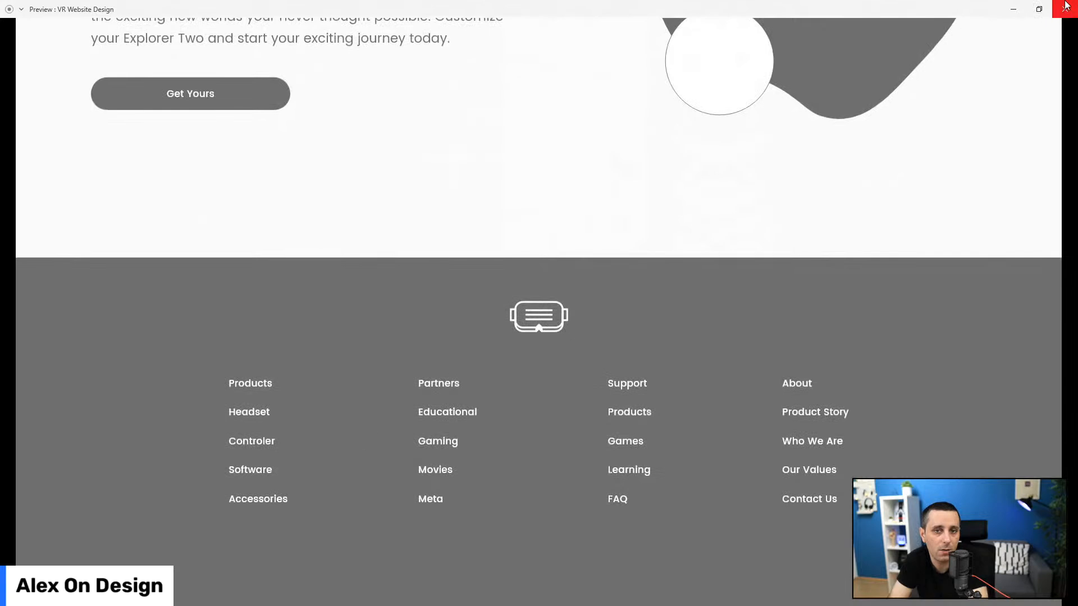
Step: Close the preview and save the VR Website Design document
click(1065, 7)
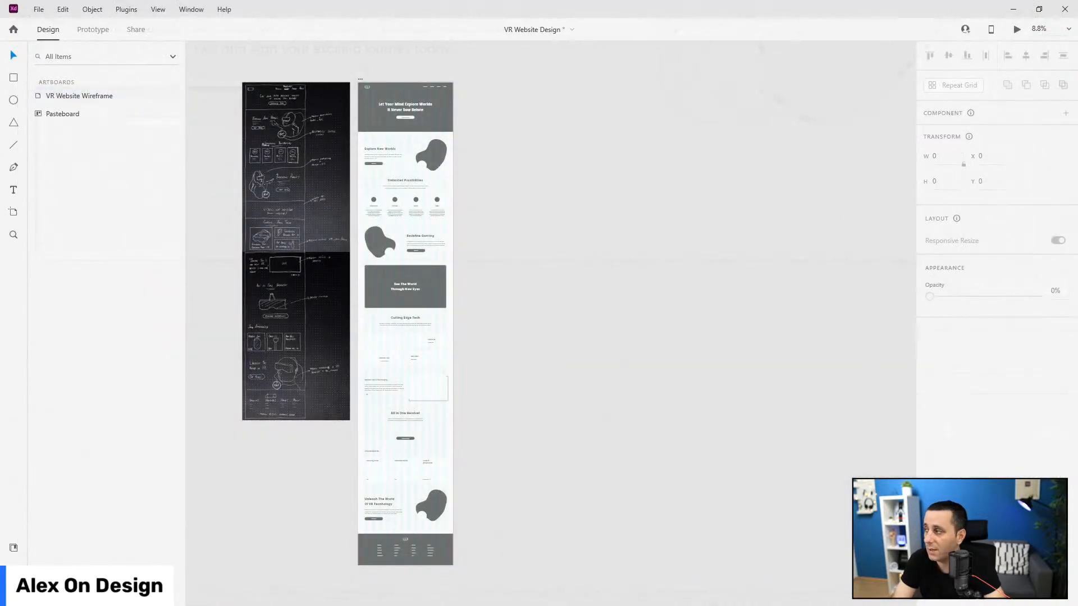
key(ctrl+s)
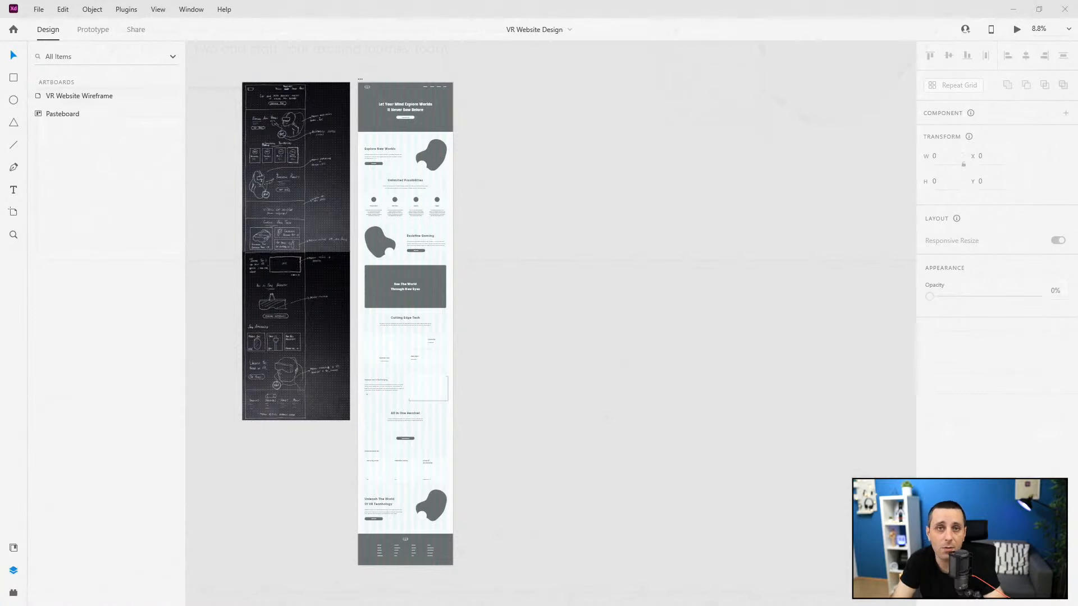